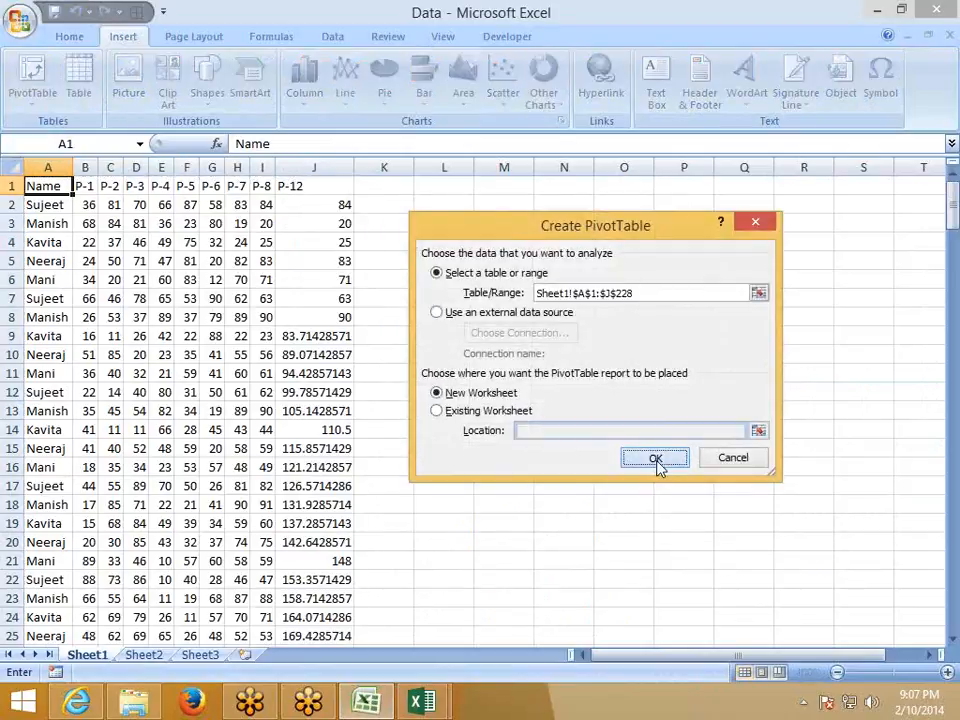
Step: Create a blank PivotTable on a new worksheet from the range Sheet1!$A$1:$J$228
{"action": "left_click", "coordinate": [656, 460]}
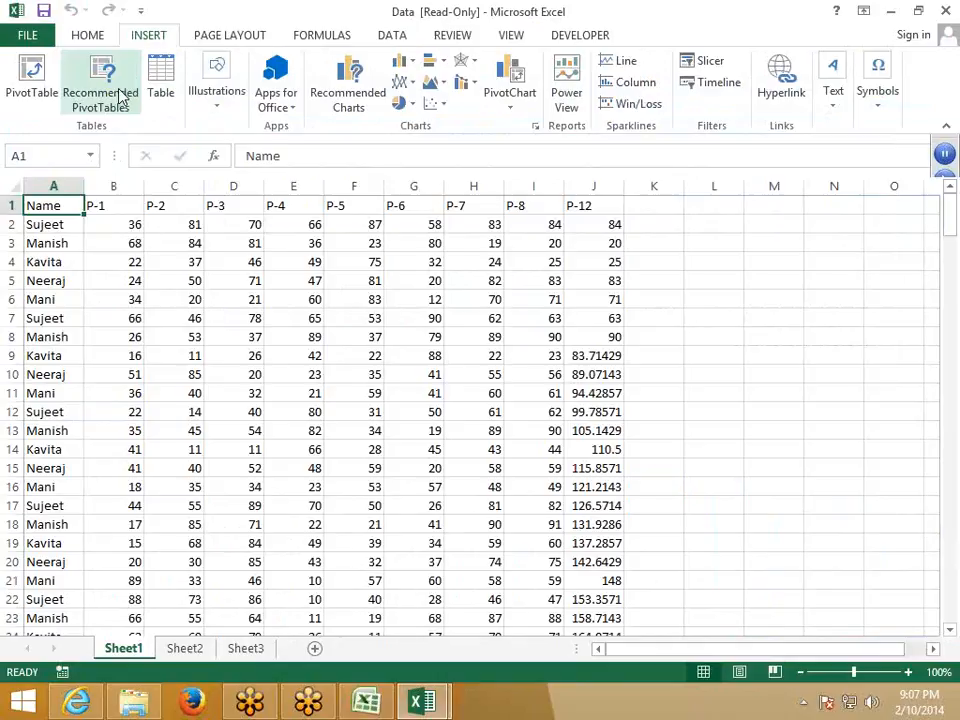
Step: Switch to the Excel 2013 workbook, open the recommended PivotTables for the Sheet1 data and preview the suggested layouts
{"action": "left_click", "coordinate": [110, 97]}
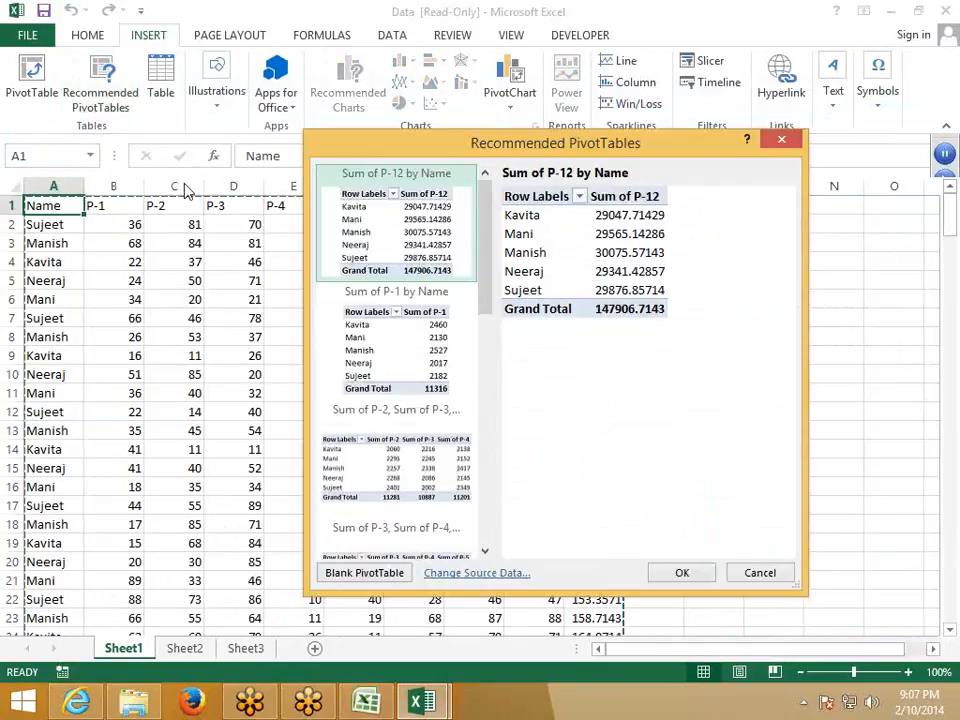
{"action": "left_click_drag", "start_coordinate": [490, 268], "coordinate": [490, 515]}
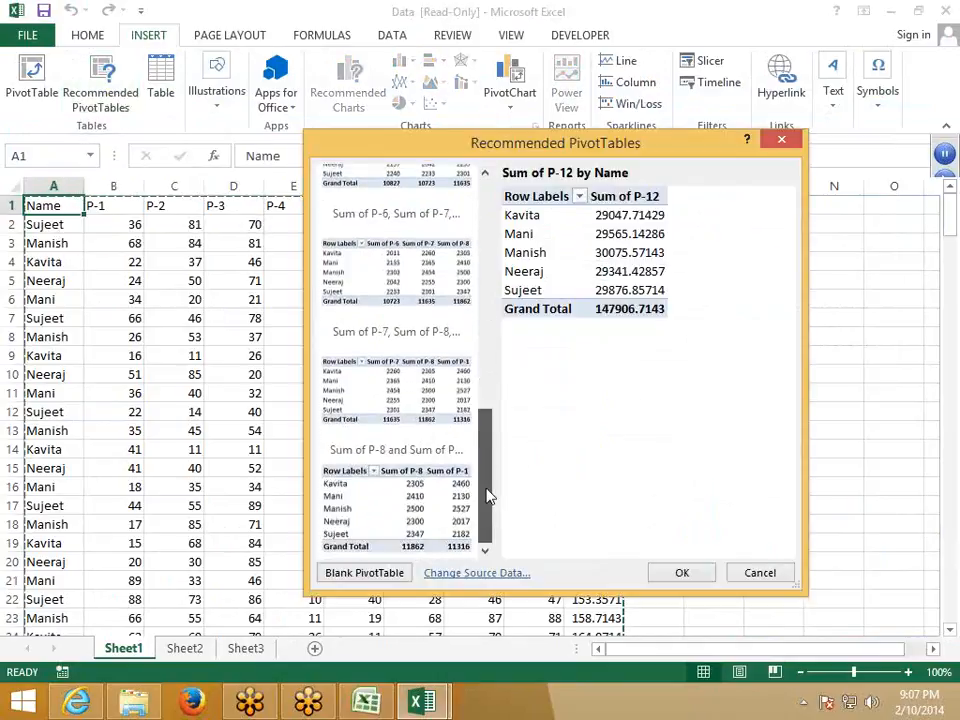
{"action": "scroll", "coordinate": [467, 280], "scroll_direction": "up", "scroll_amount": 10}
{"action": "left_click", "coordinate": [418, 313]}
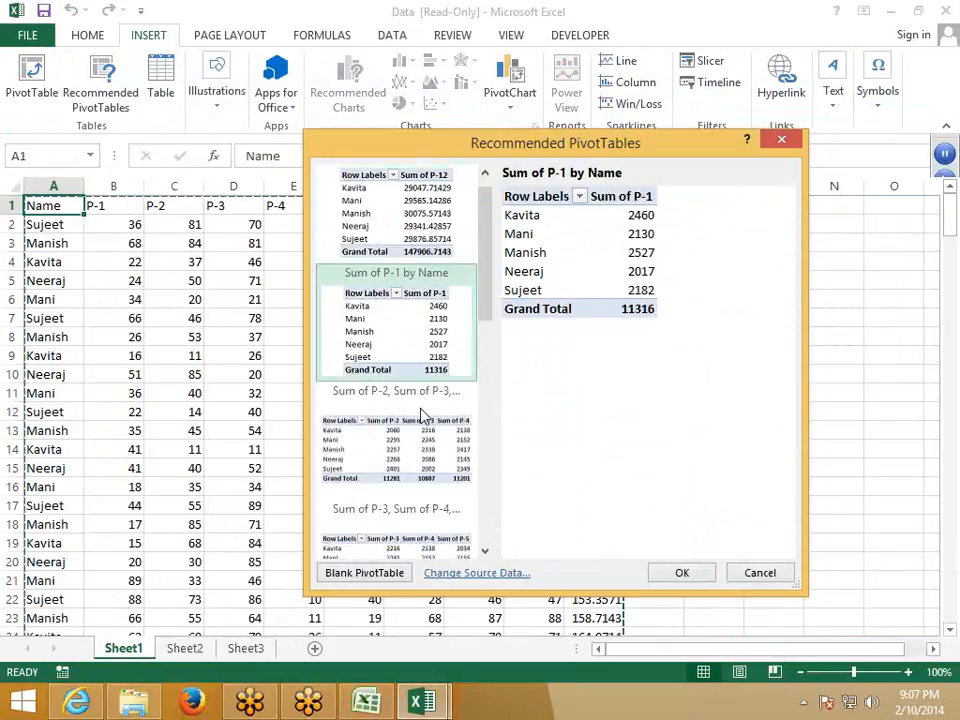
{"action": "left_click", "coordinate": [430, 440]}
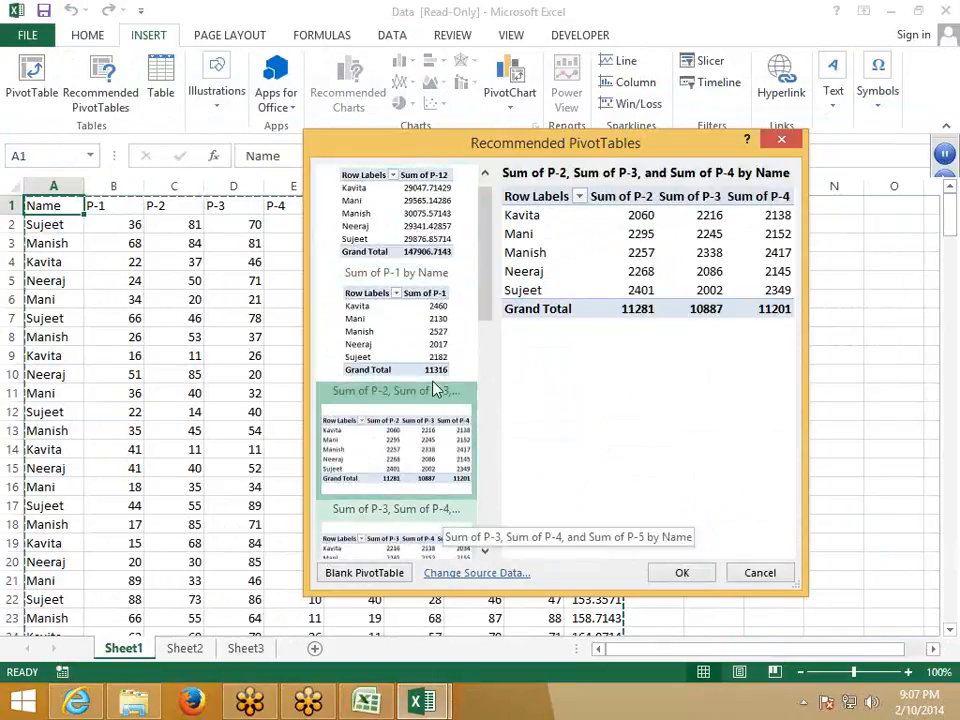
{"action": "left_click_drag", "start_coordinate": [489, 311], "coordinate": [491, 435]}
{"action": "key", "text": "Down"}
{"action": "key", "text": "Down"}
{"action": "key", "text": "Down"}
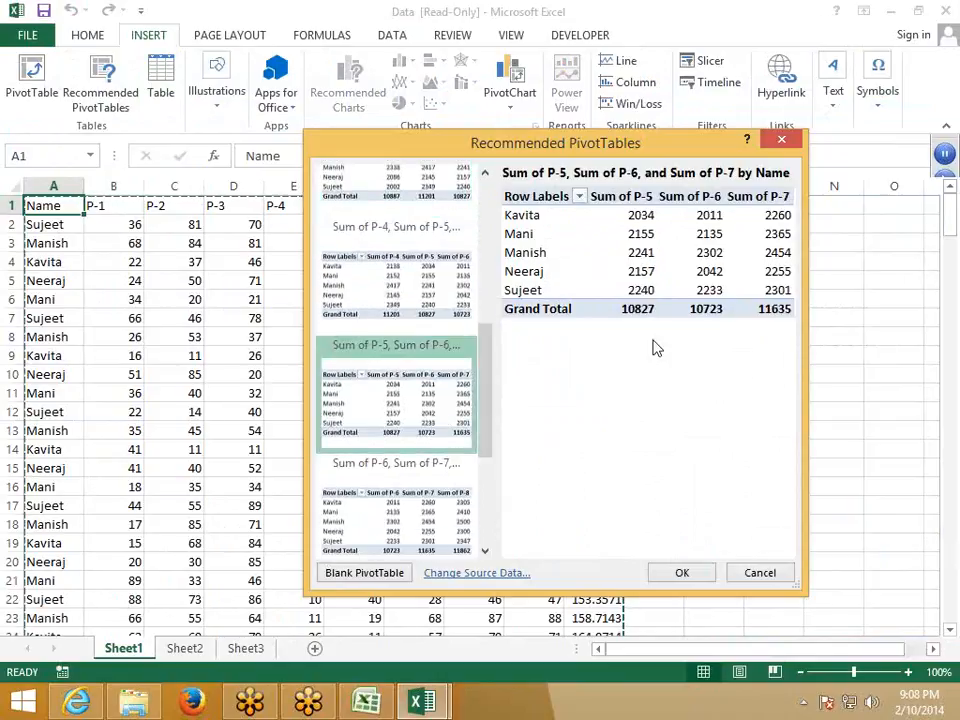
{"action": "scroll", "coordinate": [490, 460], "scroll_direction": "down", "scroll_amount": 3}
{"action": "key", "text": "Down"}
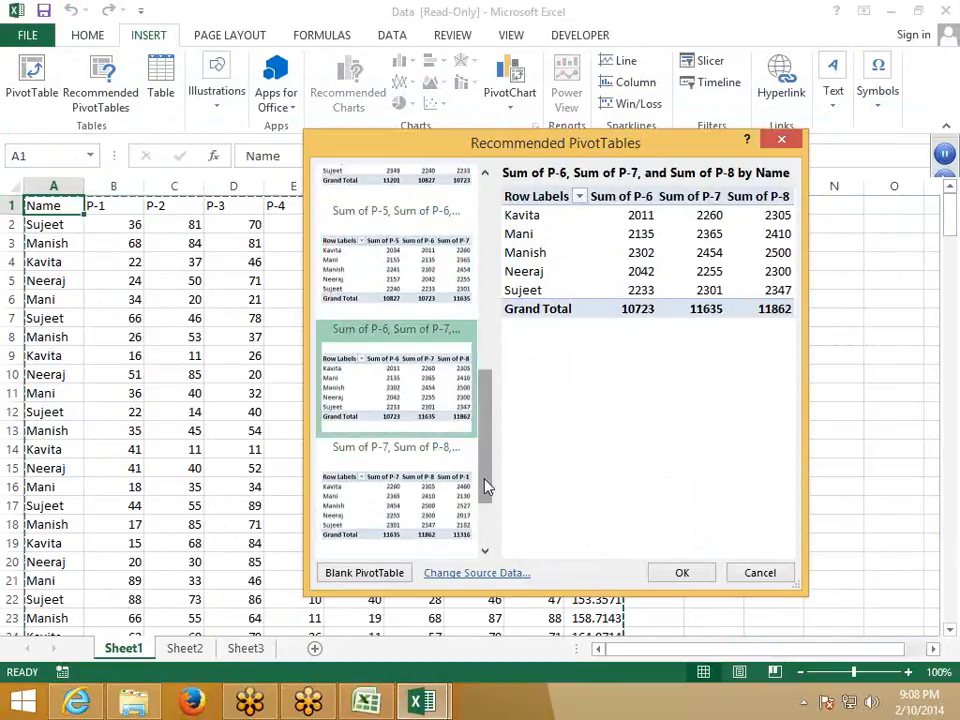
Step: Insert the recommended PivotTable that shows the sums of P-7, P-8 and P-1 by Name
{"action": "scroll", "coordinate": [487, 435], "scroll_direction": "down", "scroll_amount": 3}
{"action": "left_click", "coordinate": [429, 497]}
{"action": "left_click", "coordinate": [424, 422]}
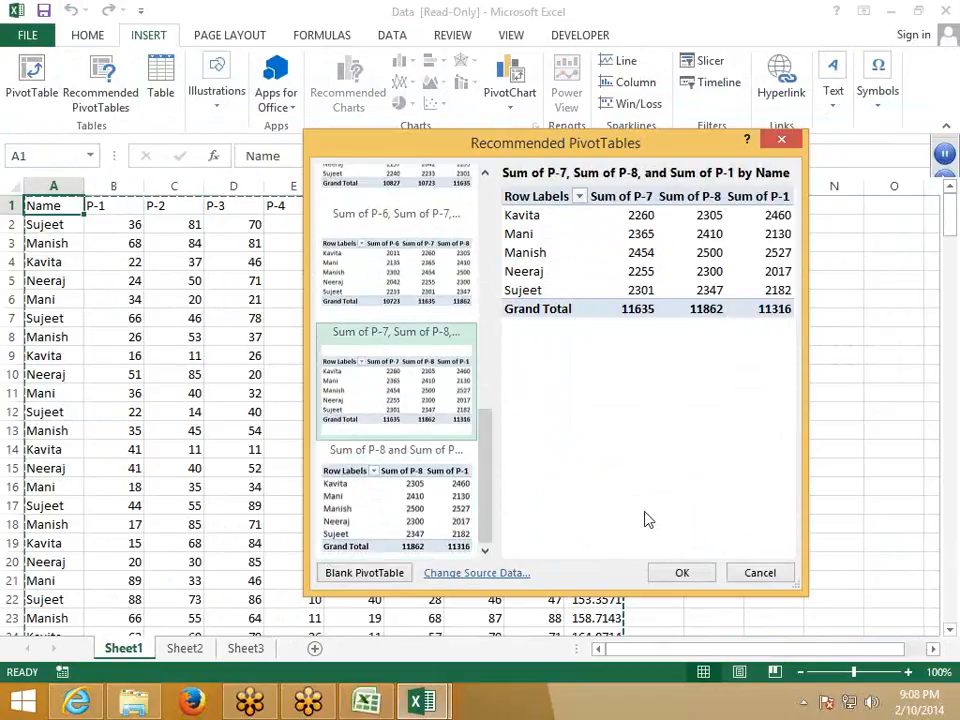
{"action": "left_click", "coordinate": [682, 574]}
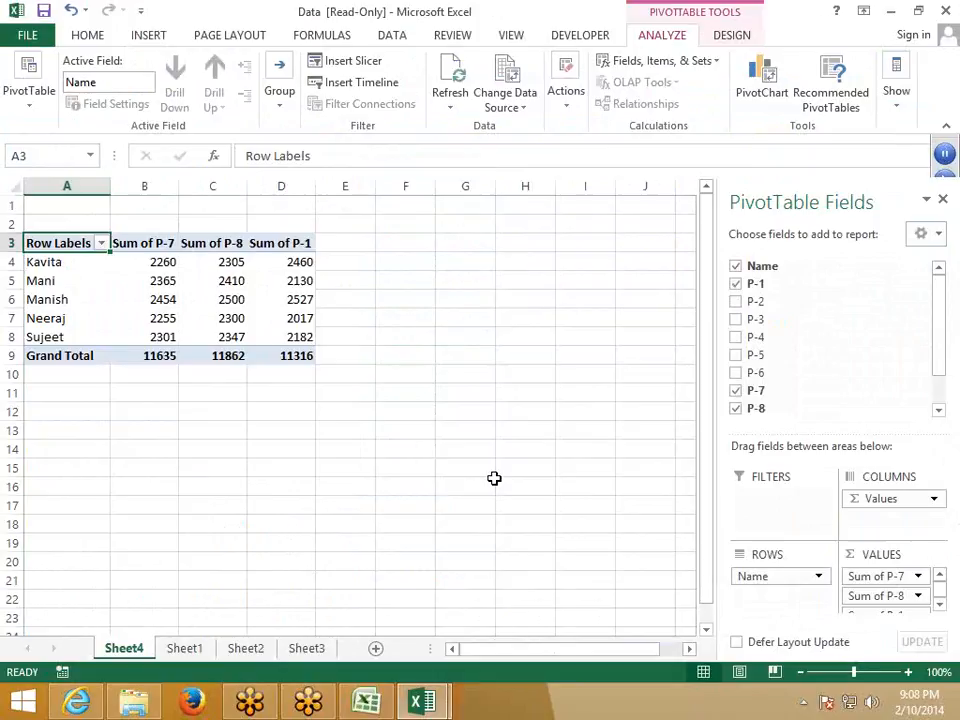
Step: Return to the Sheet1 data and create a blank PivotTable from A1:J228 on a new worksheet
{"action": "left_click_drag", "start_coordinate": [936, 364], "coordinate": [939, 338]}
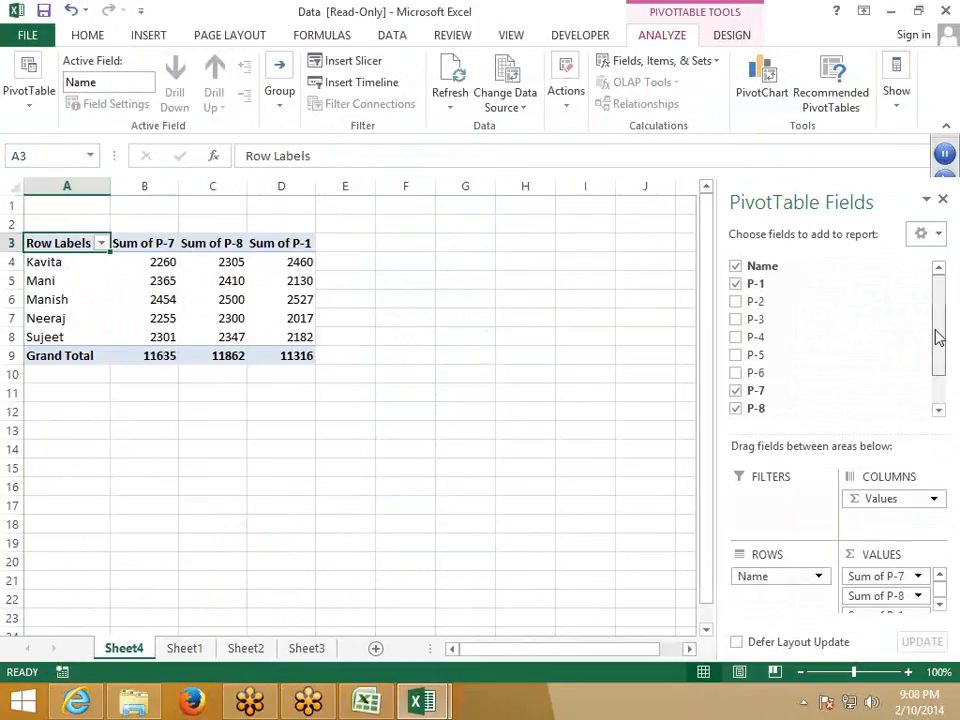
{"action": "left_click", "coordinate": [184, 649]}
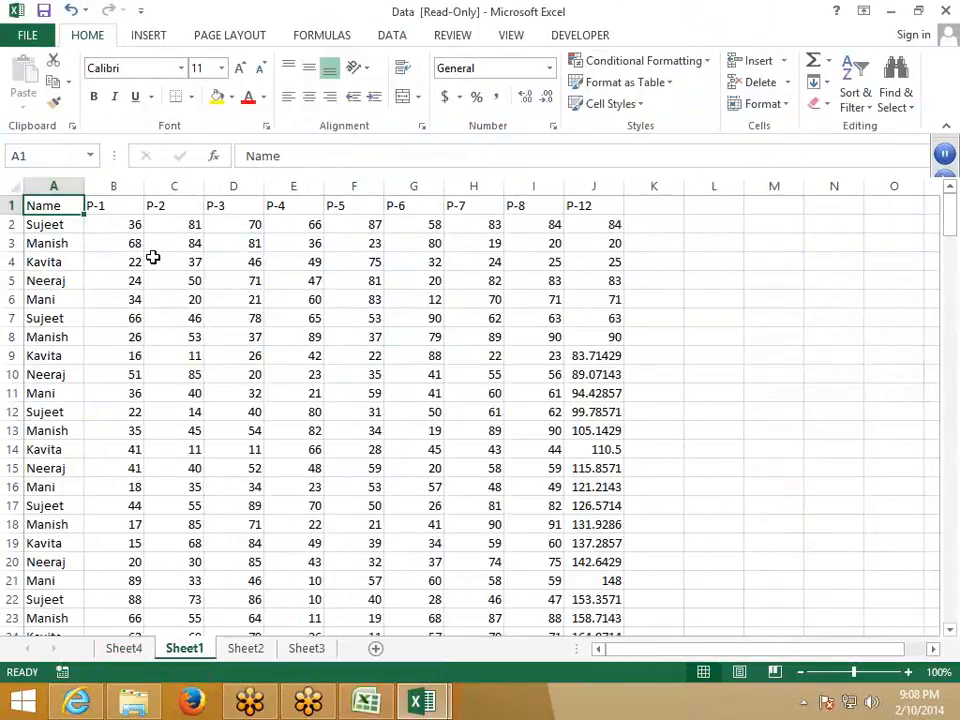
{"action": "left_click", "coordinate": [149, 40]}
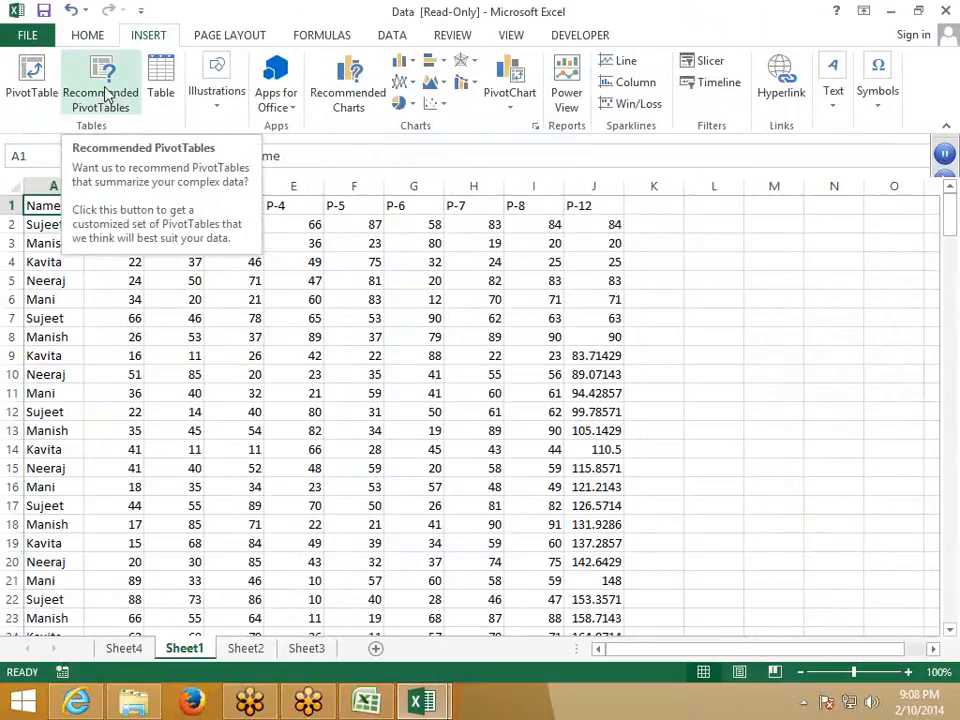
{"action": "left_click", "coordinate": [42, 92]}
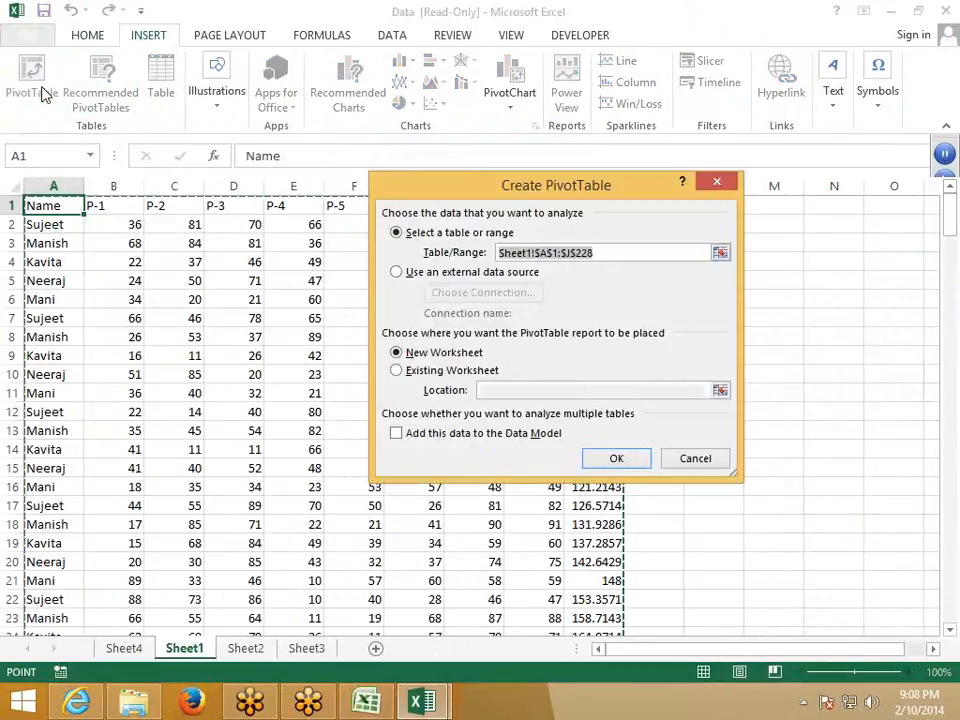
{"action": "left_click", "coordinate": [618, 459]}
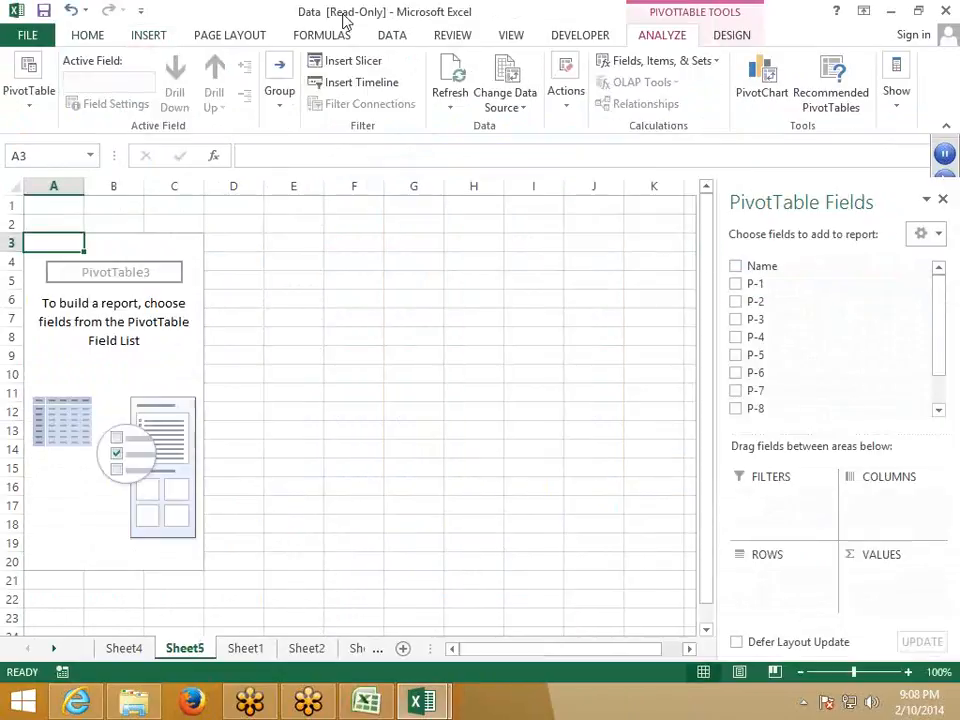
Step: Switch to the Excel 2007 workbook, look at its source data and blank PivotTable, and return to the Excel 2013 PivotTable
{"action": "left_click", "coordinate": [150, 36]}
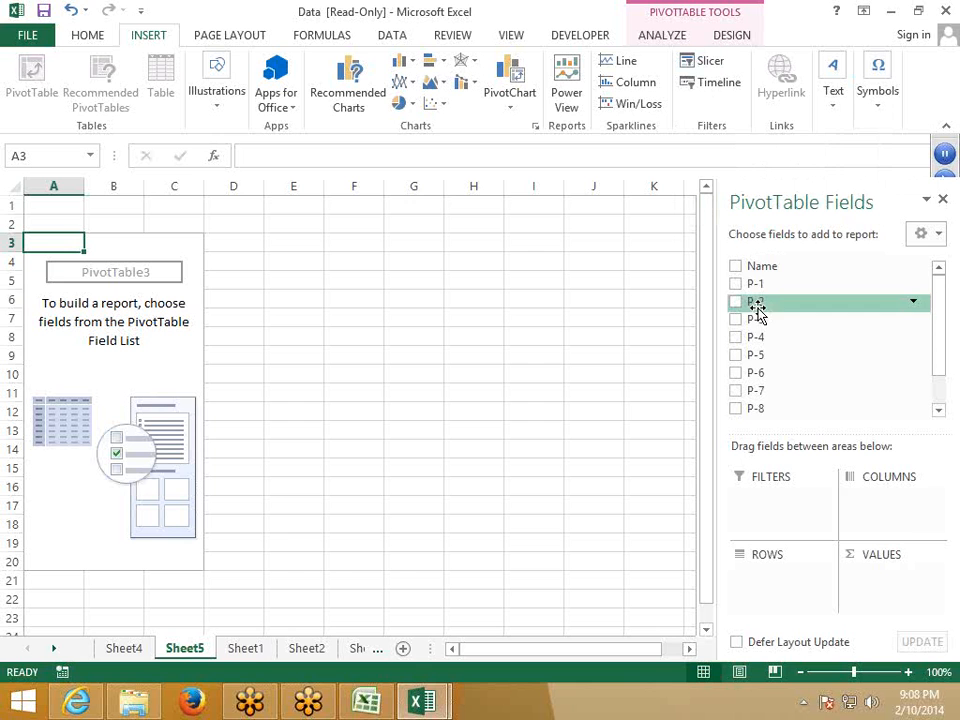
{"action": "left_click", "coordinate": [368, 705]}
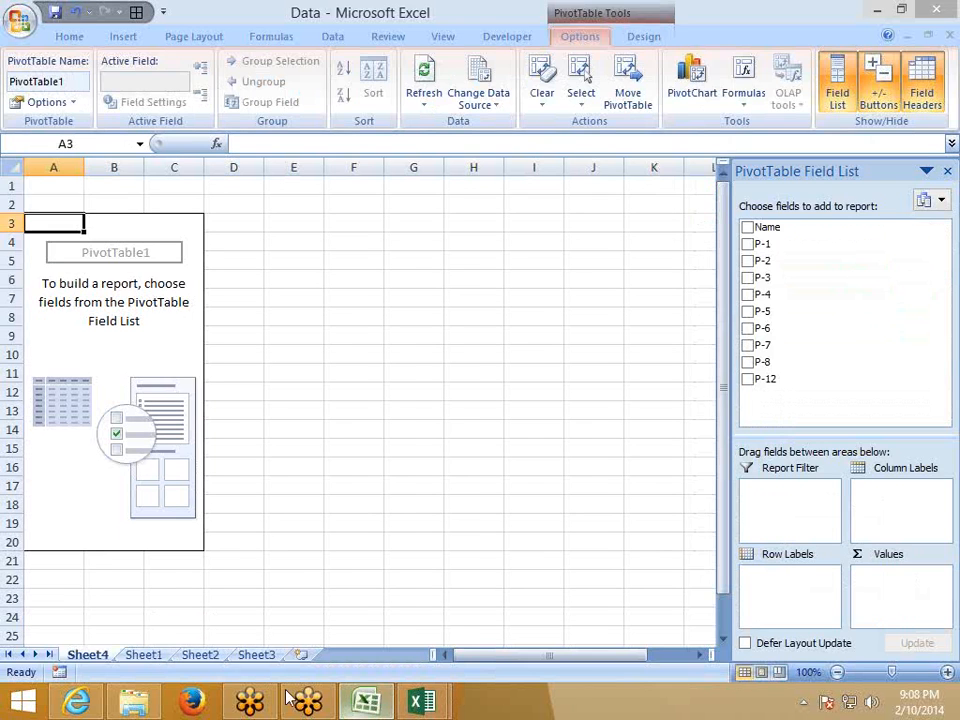
{"action": "left_click", "coordinate": [138, 655]}
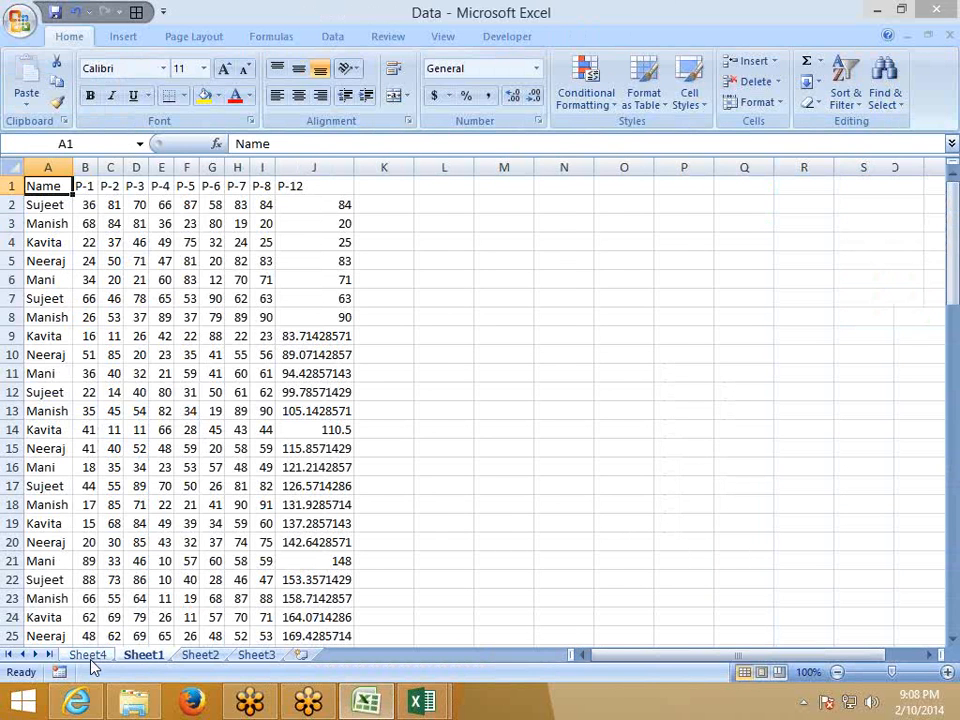
{"action": "left_click", "coordinate": [100, 655]}
{"action": "key", "text": "alt+Tab"}
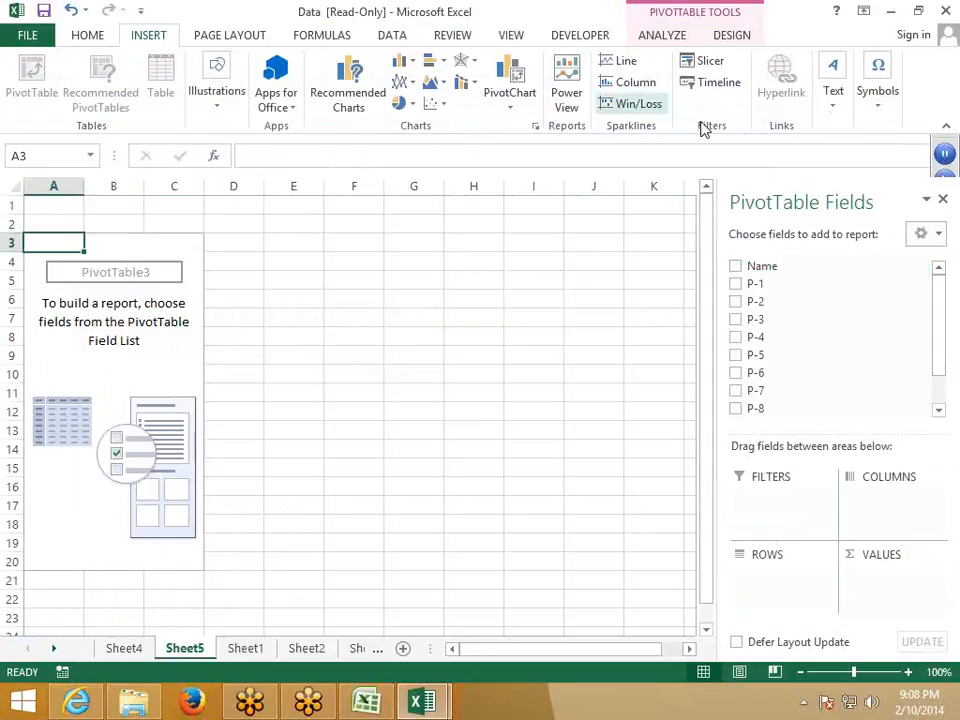
Step: Add the Name field and the value fields P-1 through P-5 to the blank PivotTable
{"action": "left_click", "coordinate": [738, 269]}
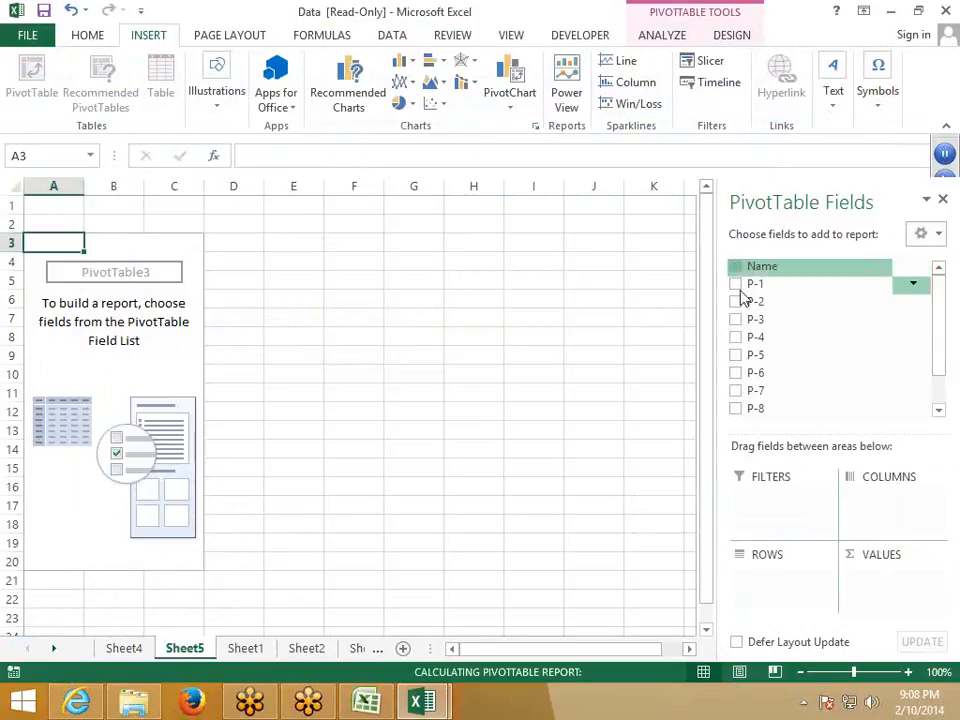
{"action": "left_click", "coordinate": [737, 285]}
{"action": "left_click", "coordinate": [736, 319]}
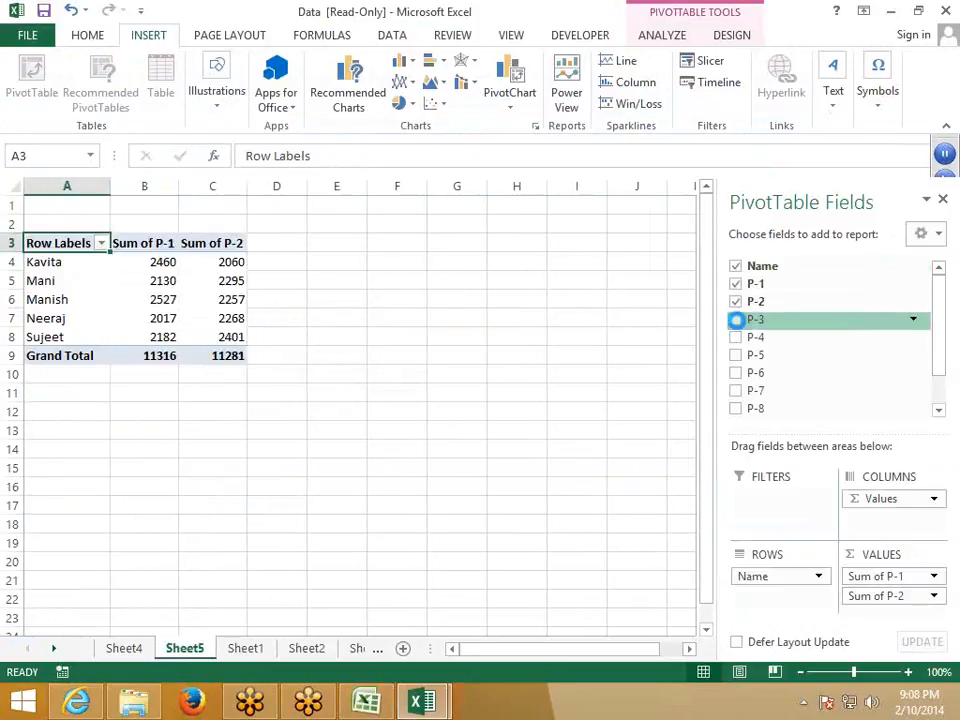
{"action": "left_click", "coordinate": [736, 337]}
{"action": "left_click", "coordinate": [736, 355]}
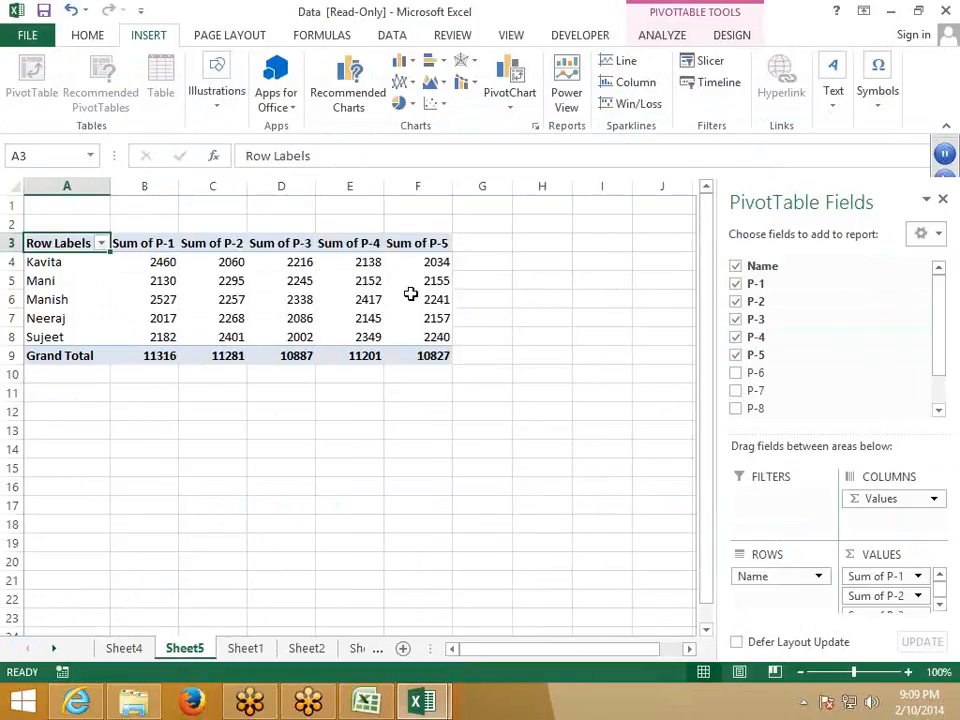
Step: Insert a slicer for the Name field and place it beside the PivotTable, starting at column G
{"action": "left_click", "coordinate": [410, 294]}
{"action": "left_click", "coordinate": [707, 60]}
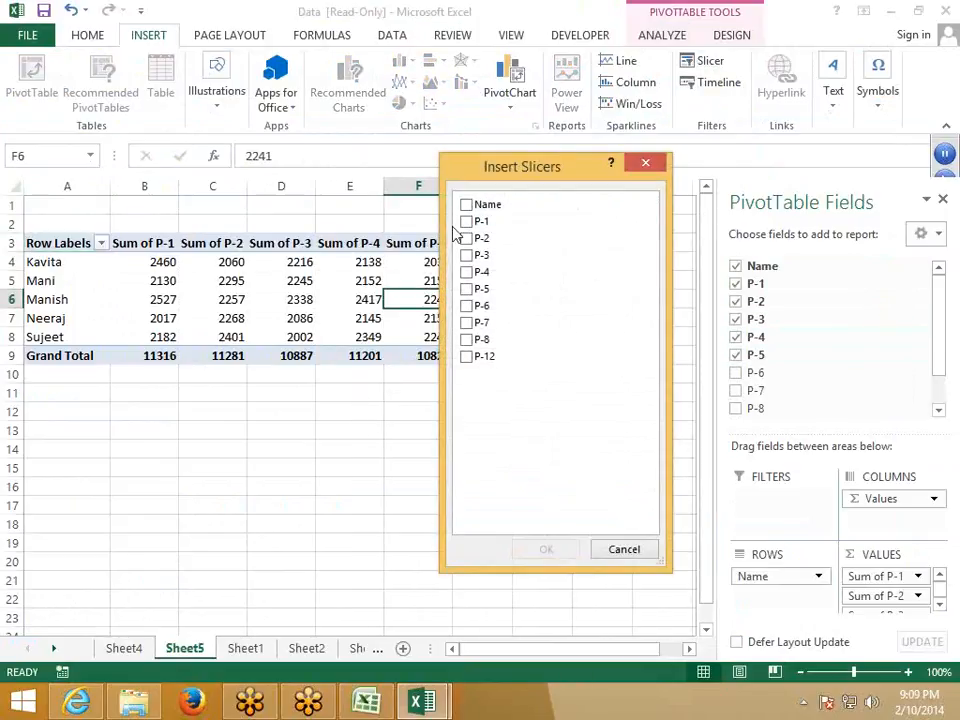
{"action": "left_click", "coordinate": [466, 205]}
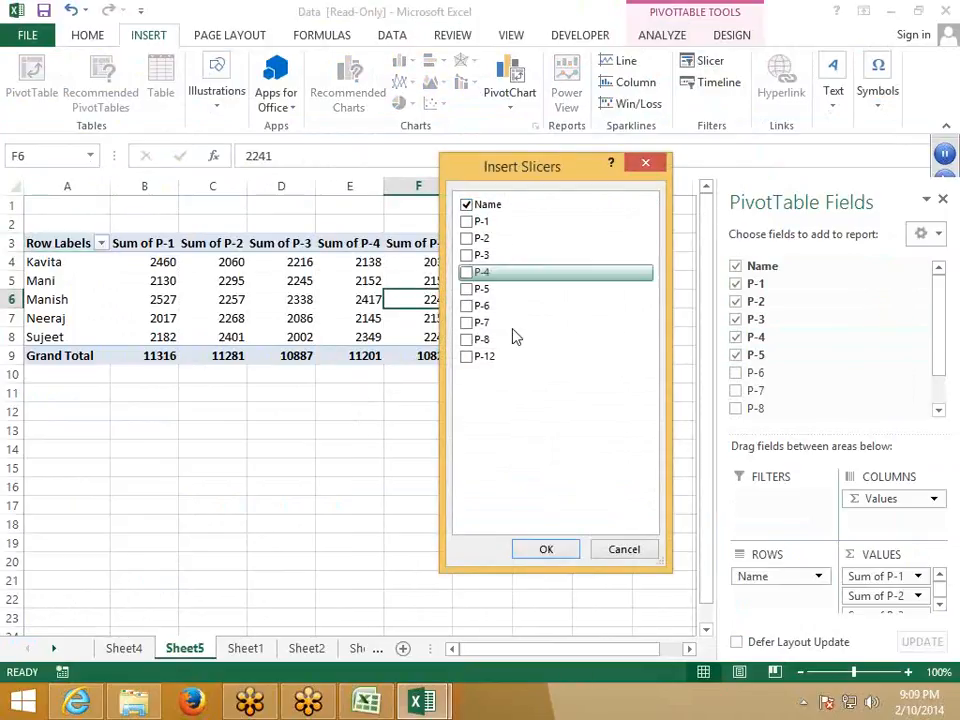
{"action": "left_click", "coordinate": [551, 549]}
{"action": "left_click_drag", "start_coordinate": [341, 303], "coordinate": [514, 208]}
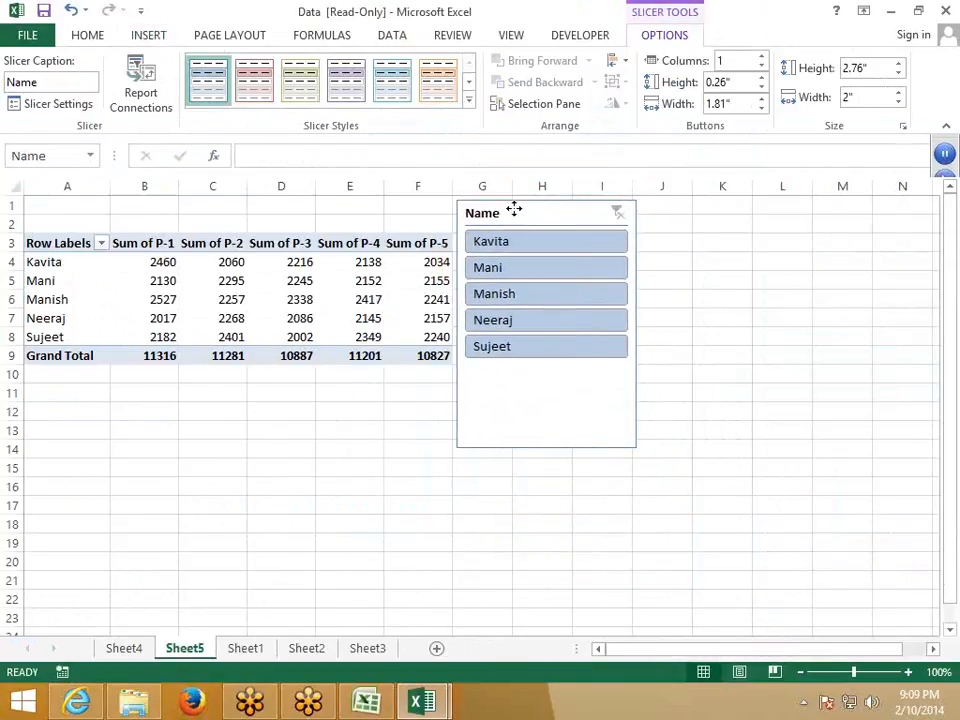
Step: Filter the PivotTable with the slicer by each name singly, from last to first, and by the first four names together
{"action": "left_click", "coordinate": [326, 485]}
{"action": "left_click", "coordinate": [532, 347]}
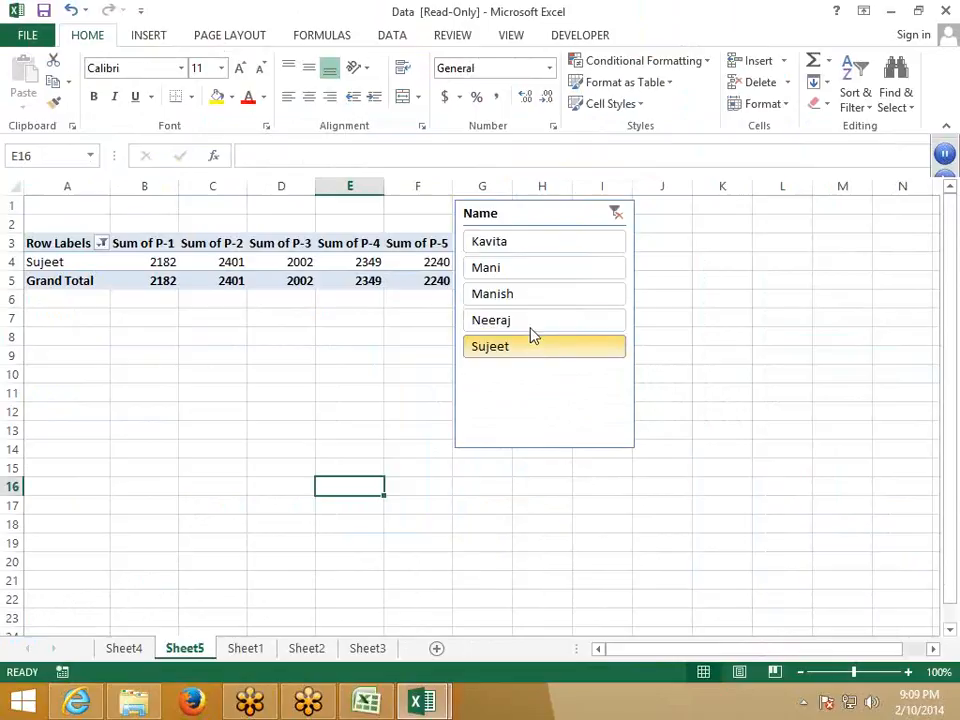
{"action": "left_click", "coordinate": [530, 320]}
{"action": "left_click", "coordinate": [525, 295]}
{"action": "left_click", "coordinate": [527, 264]}
{"action": "left_click", "coordinate": [522, 243]}
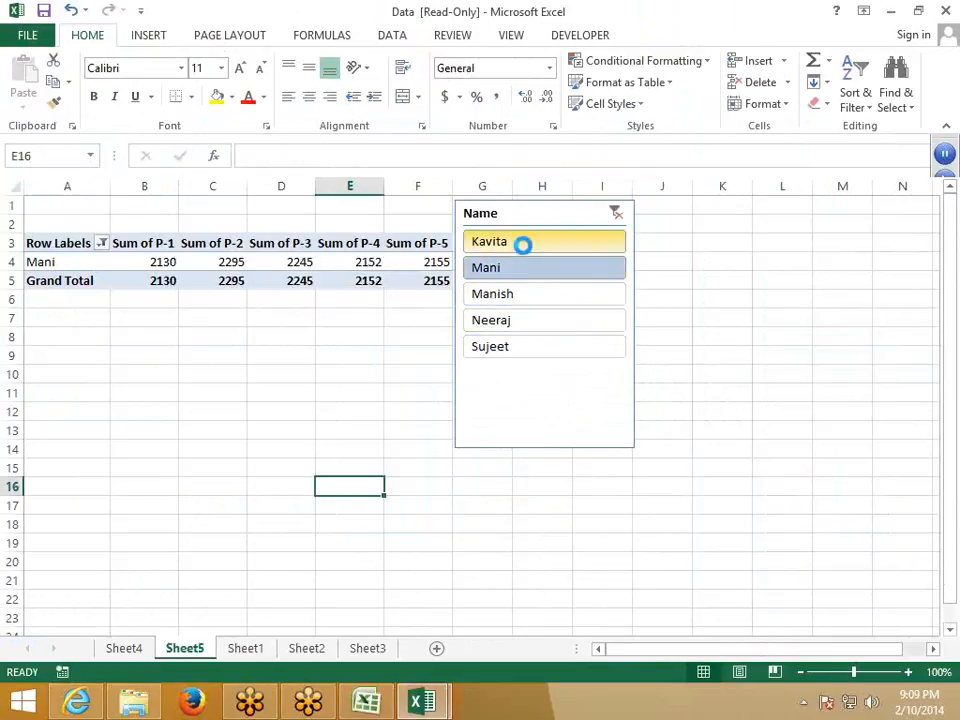
{"action": "mouse_move", "coordinate": [524, 248]}
{"action": "left_mouse_down"}
{"action": "mouse_move", "coordinate": [525, 311]}
{"action": "mouse_move", "coordinate": [521, 244]}
{"action": "left_mouse_up"}
{"action": "left_click", "coordinate": [523, 322]}
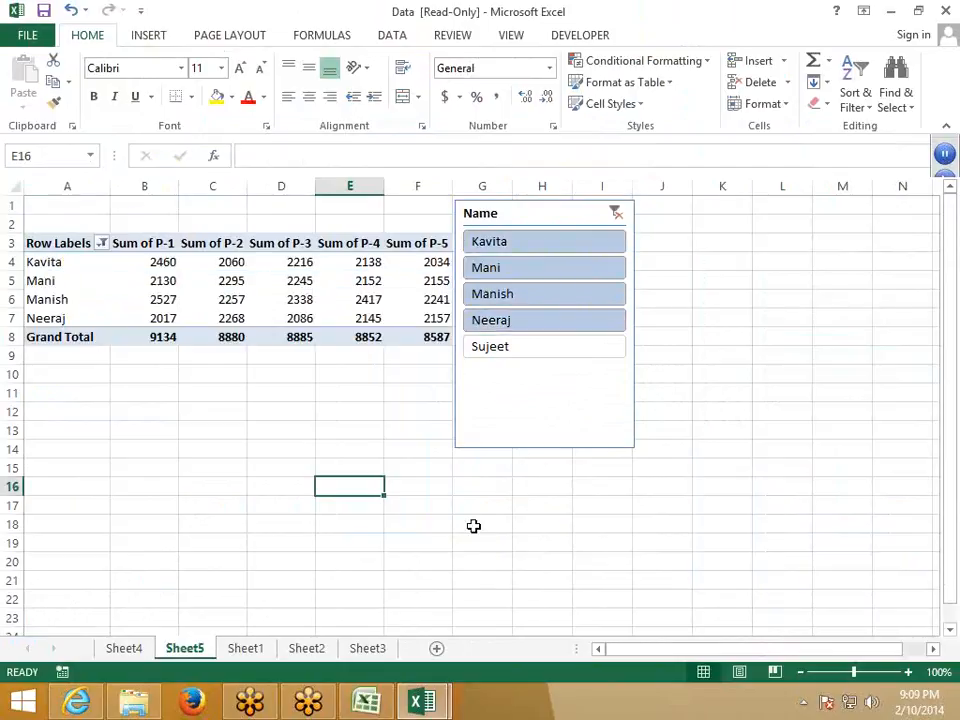
Step: Filter by single names again from the last one upward, and select all five names in the slicer to show every row
{"action": "left_click", "coordinate": [535, 350]}
{"action": "left_click", "coordinate": [526, 318]}
{"action": "left_click", "coordinate": [518, 291]}
{"action": "left_click", "coordinate": [510, 265]}
{"action": "left_click", "coordinate": [512, 243]}
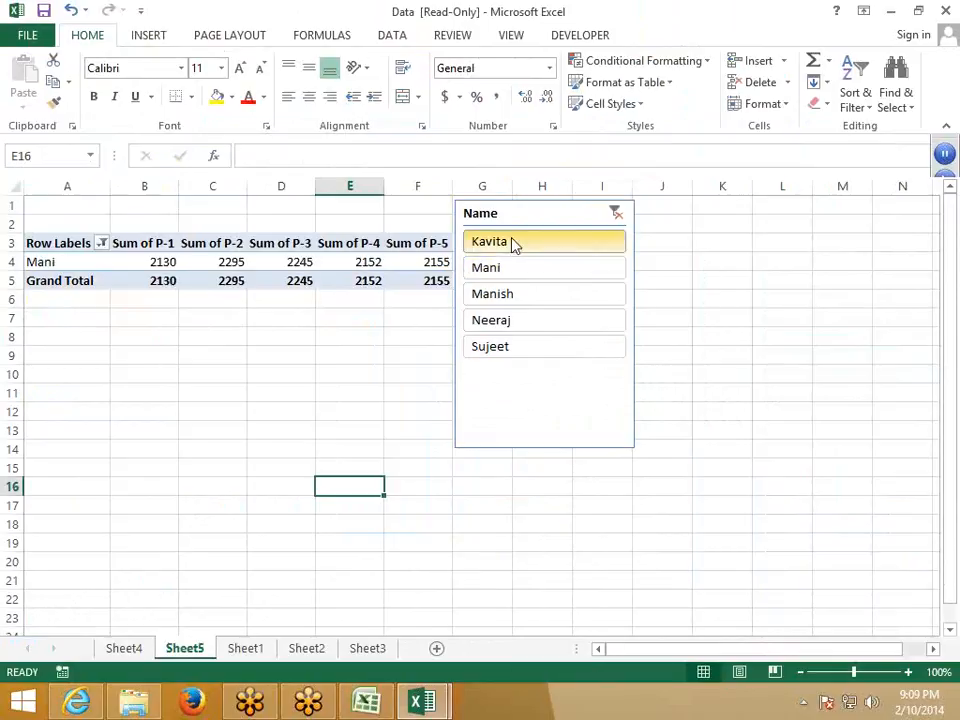
{"action": "left_click_drag", "start_coordinate": [512, 248], "coordinate": [514, 360]}
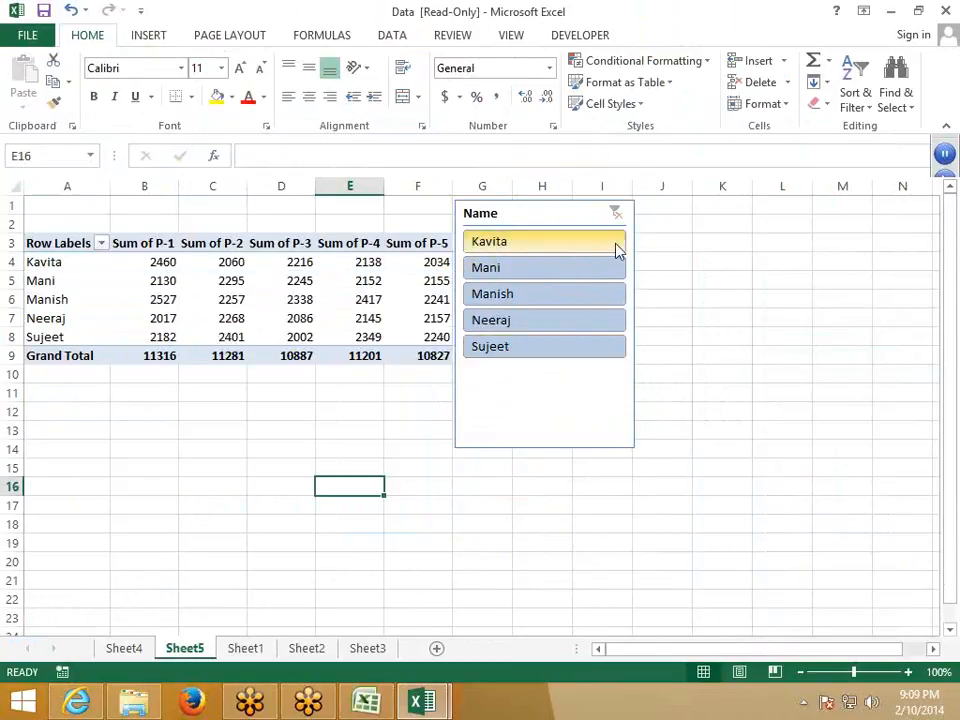
{"action": "left_click", "coordinate": [286, 285]}
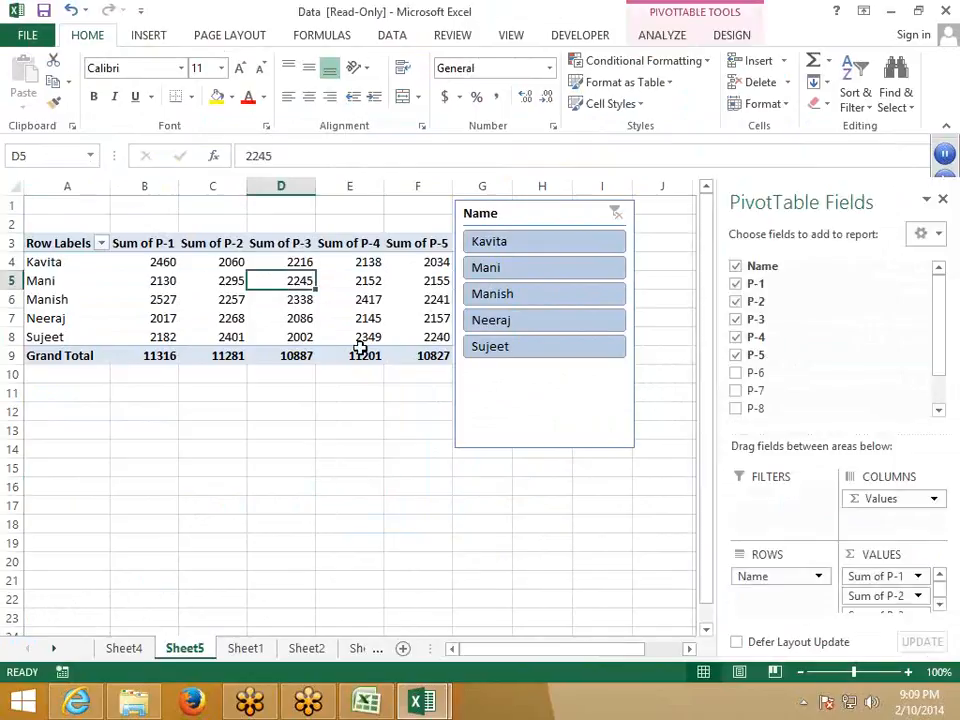
Step: Switch to Firefox, go to Google and search the web for "data.xls"
{"action": "left_click", "coordinate": [188, 705]}
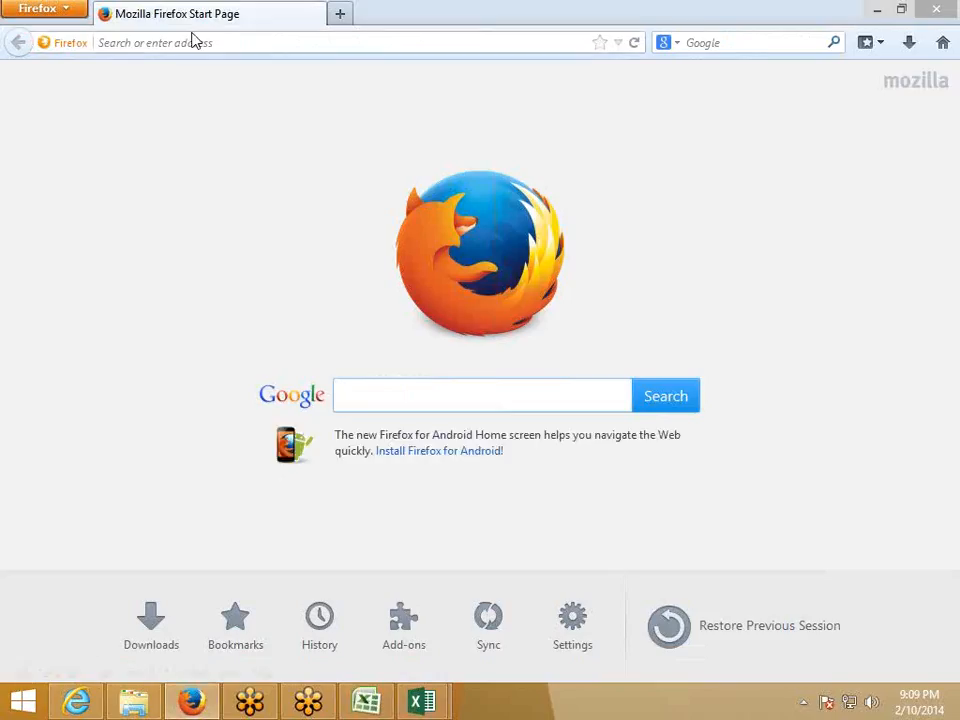
{"action": "type", "text": "goo"}
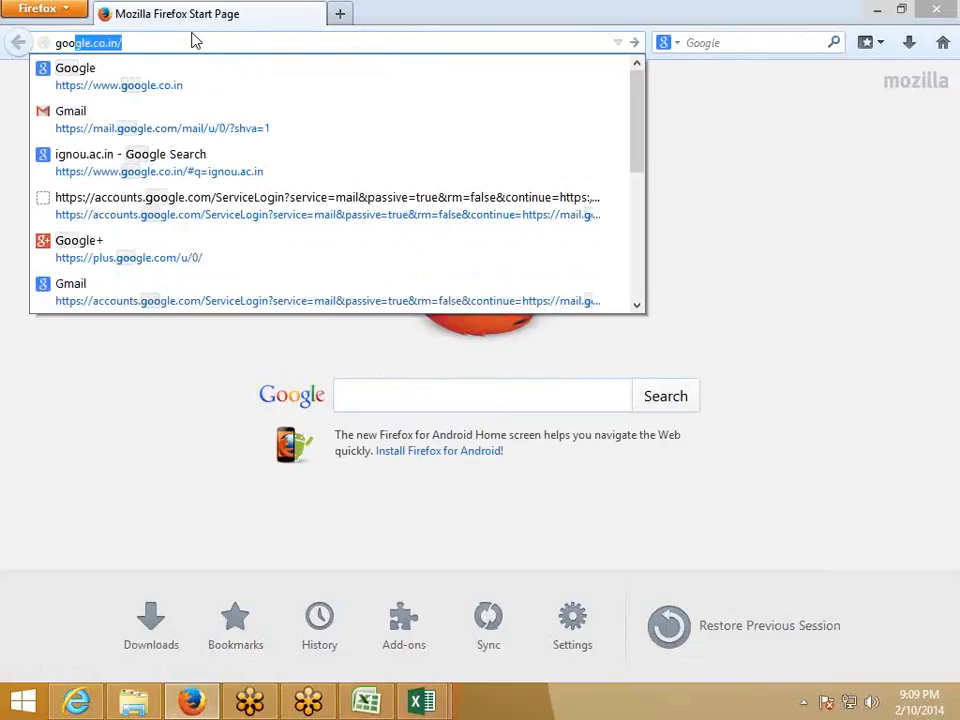
{"action": "key", "text": "Return"}
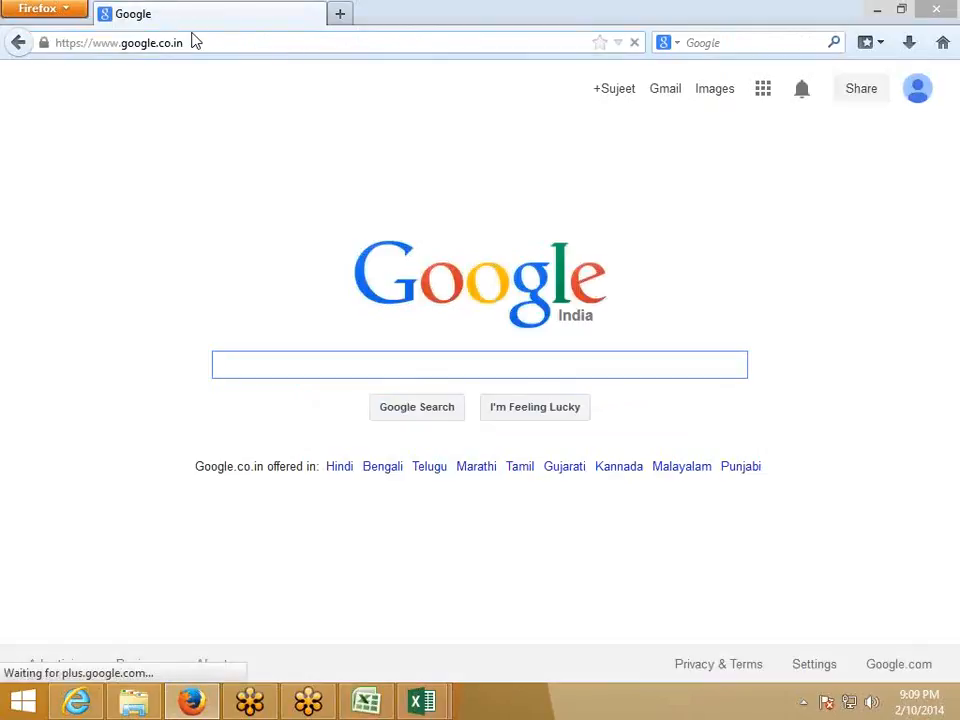
{"action": "type", "text": "data"}
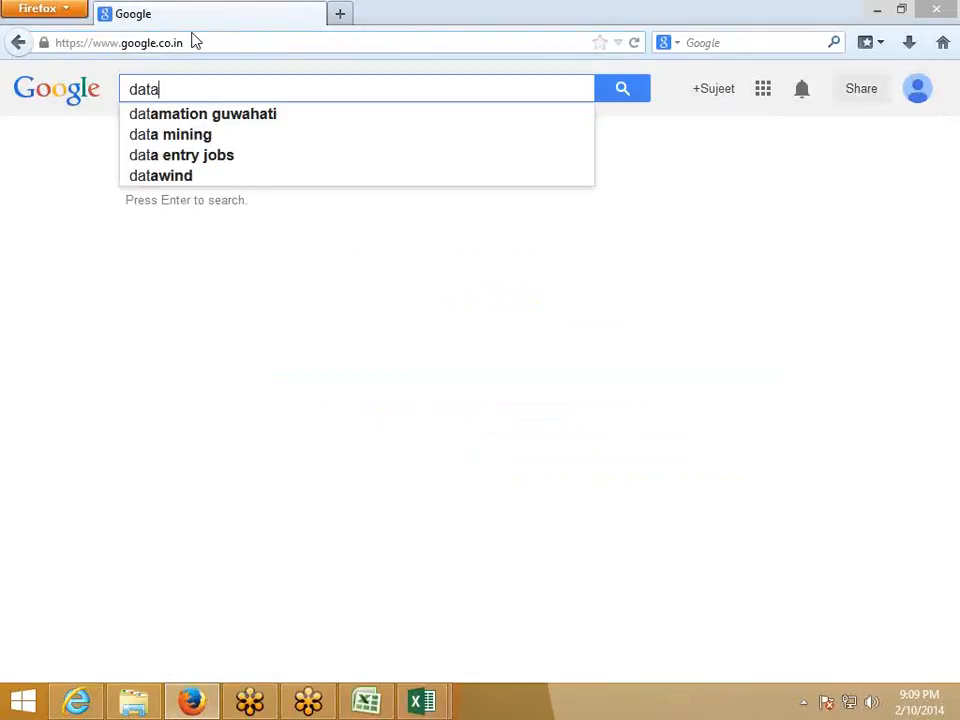
{"action": "type", "text": ".xls"}
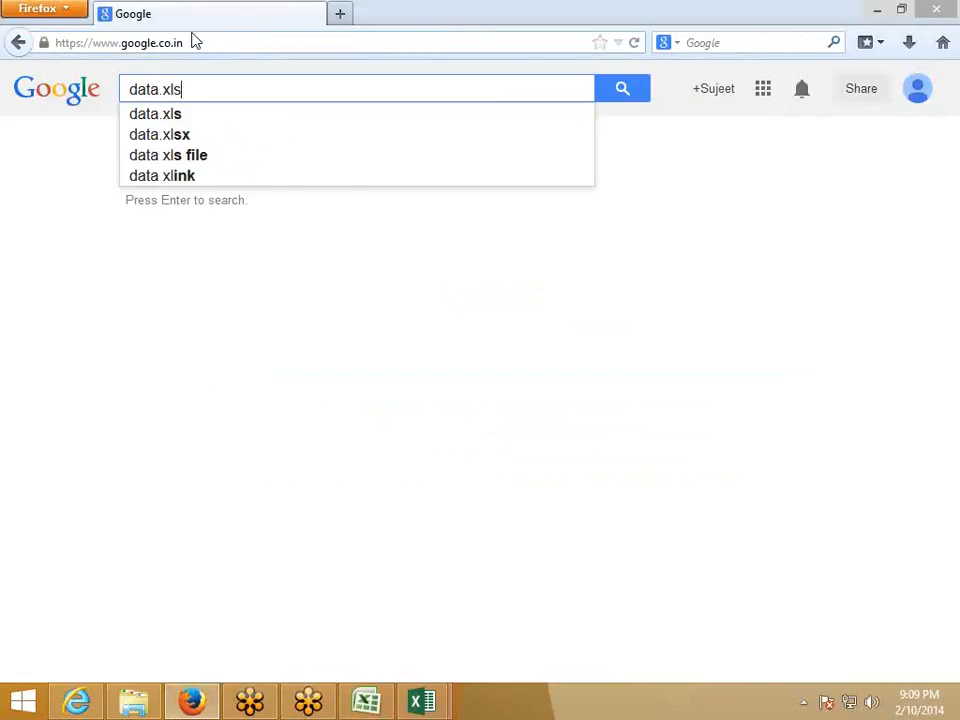
{"action": "key", "text": "Return"}
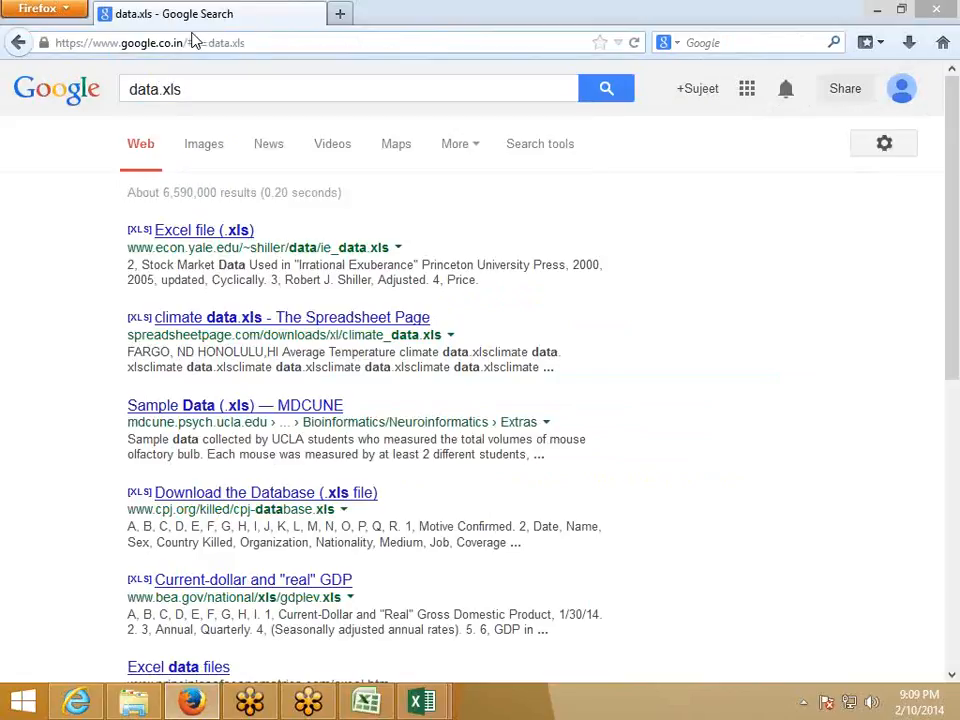
Step: Open the first search result in a new tab and have ie_data.xls opened with Microsoft Excel
{"action": "right_click", "coordinate": [255, 232]}
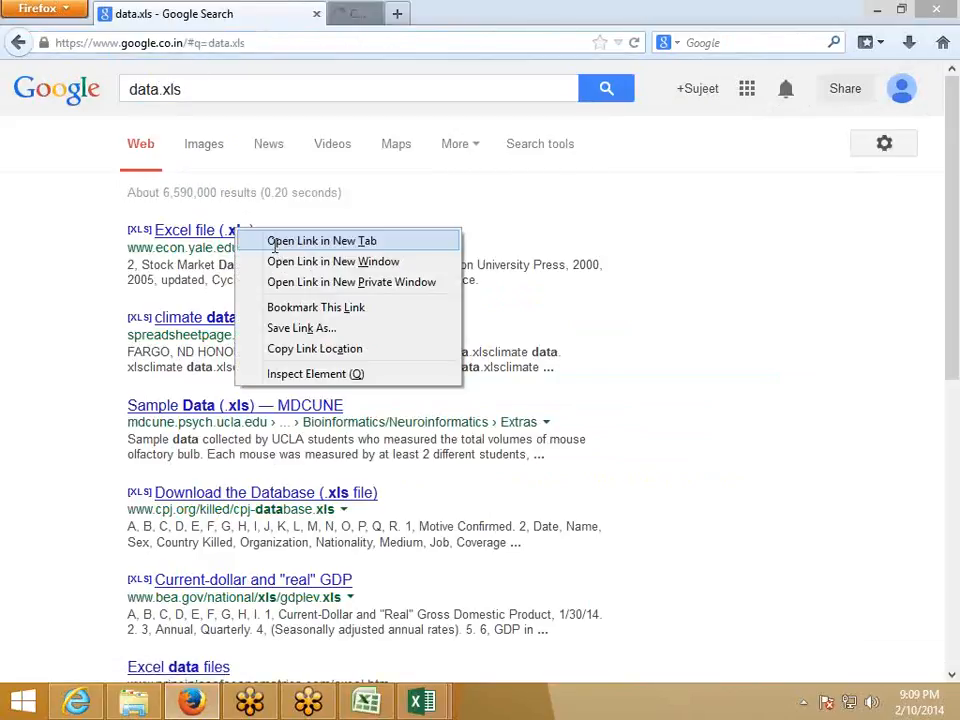
{"action": "left_click", "coordinate": [277, 242]}
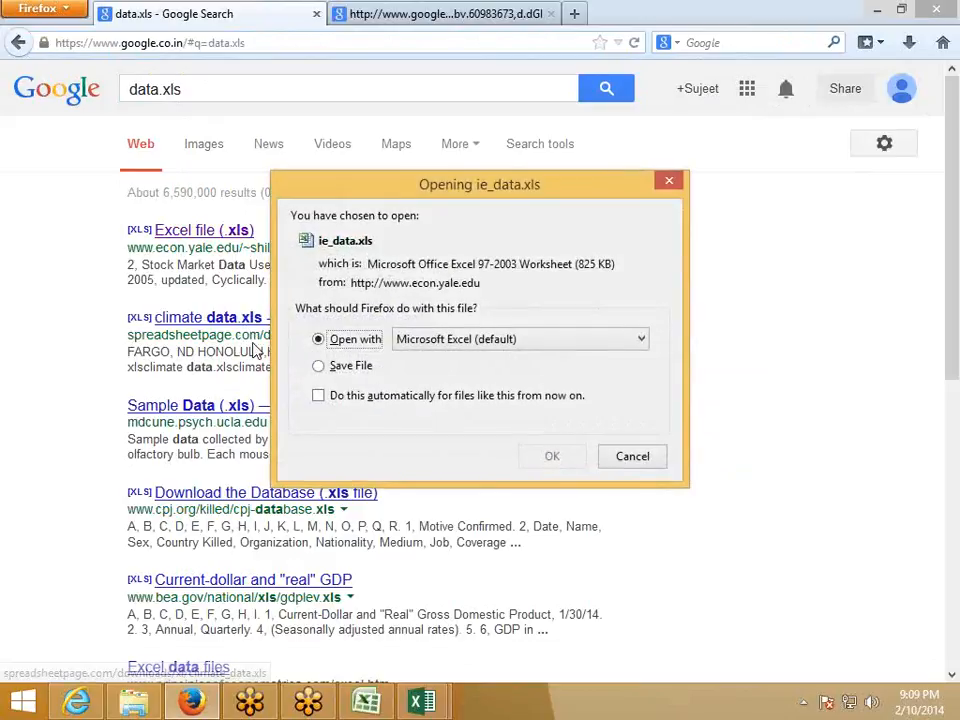
{"action": "left_click", "coordinate": [562, 462]}
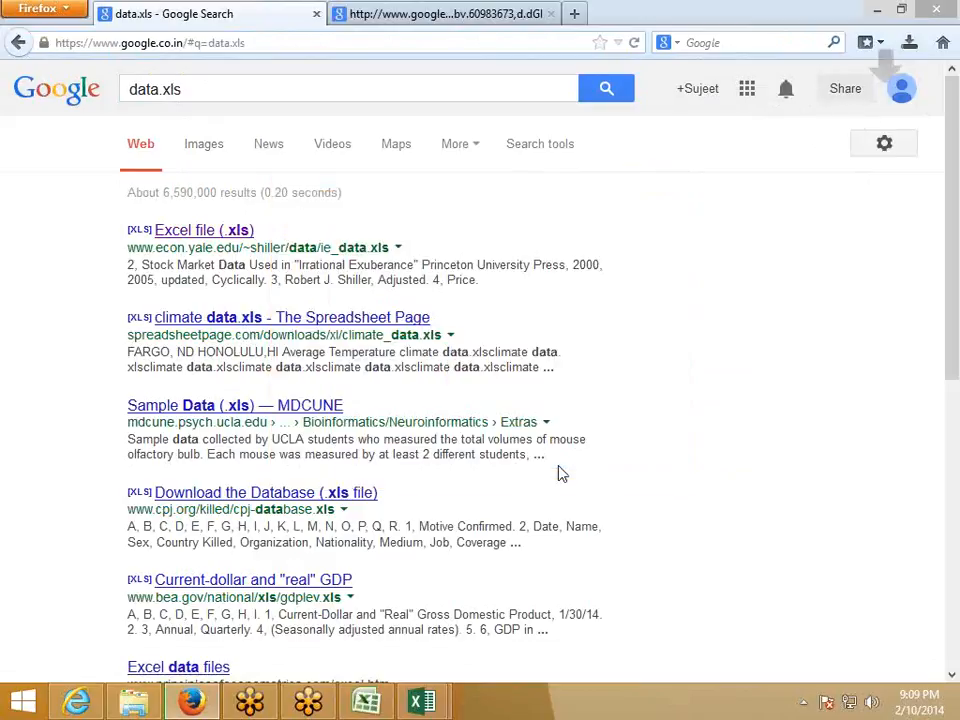
Step: Show Firefox's list of downloads to check on the ie_data.xls download
{"action": "left_click", "coordinate": [421, 700]}
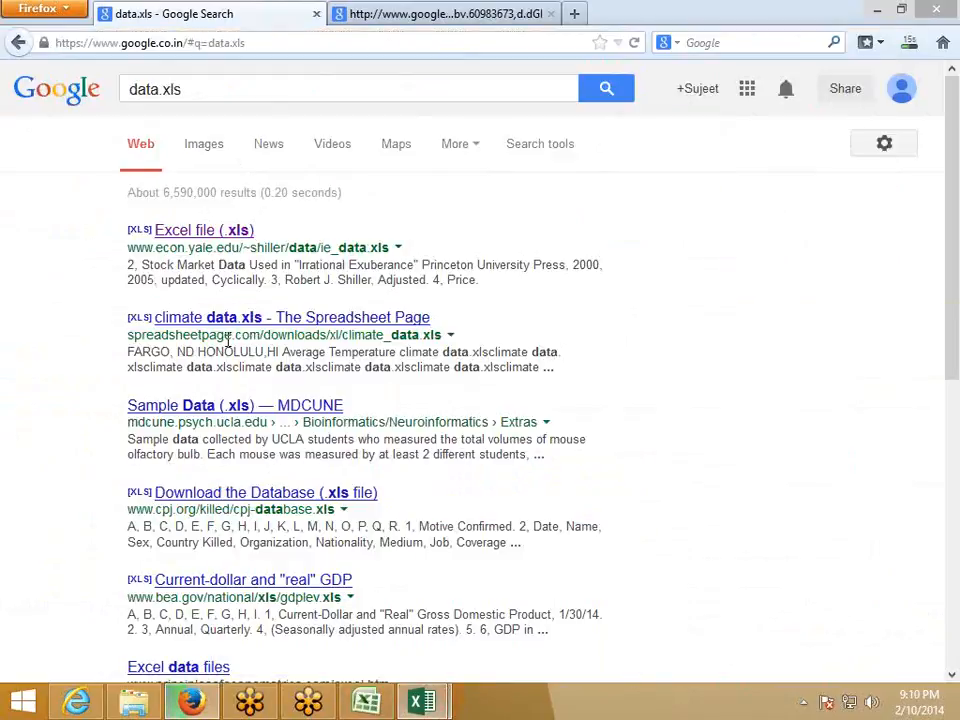
{"action": "key", "text": "alt"}
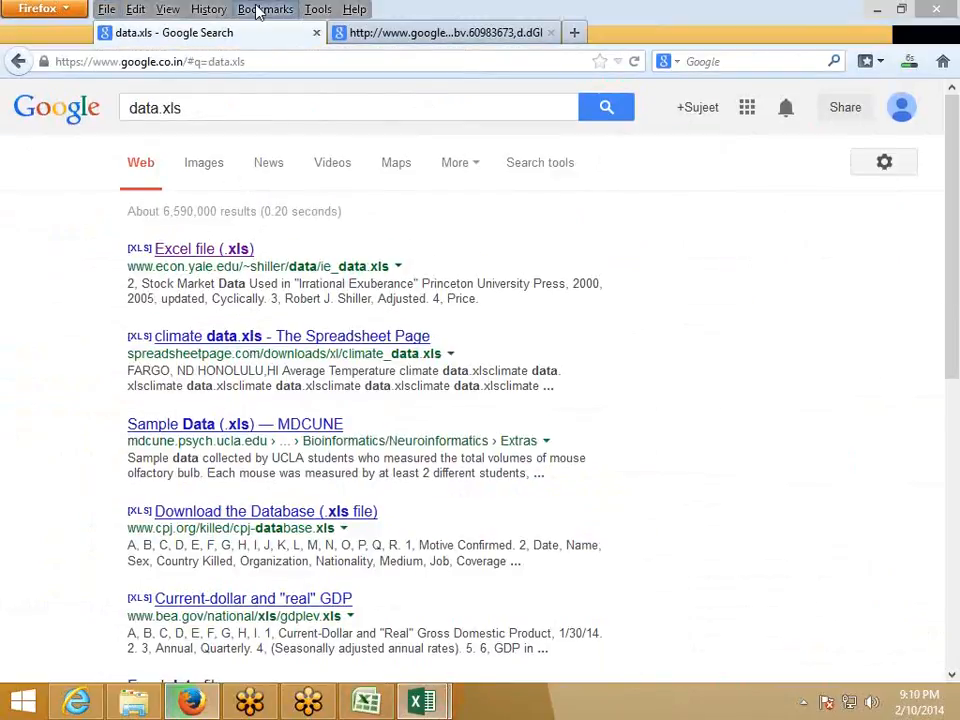
{"action": "left_click", "coordinate": [326, 9]}
{"action": "left_click", "coordinate": [340, 32]}
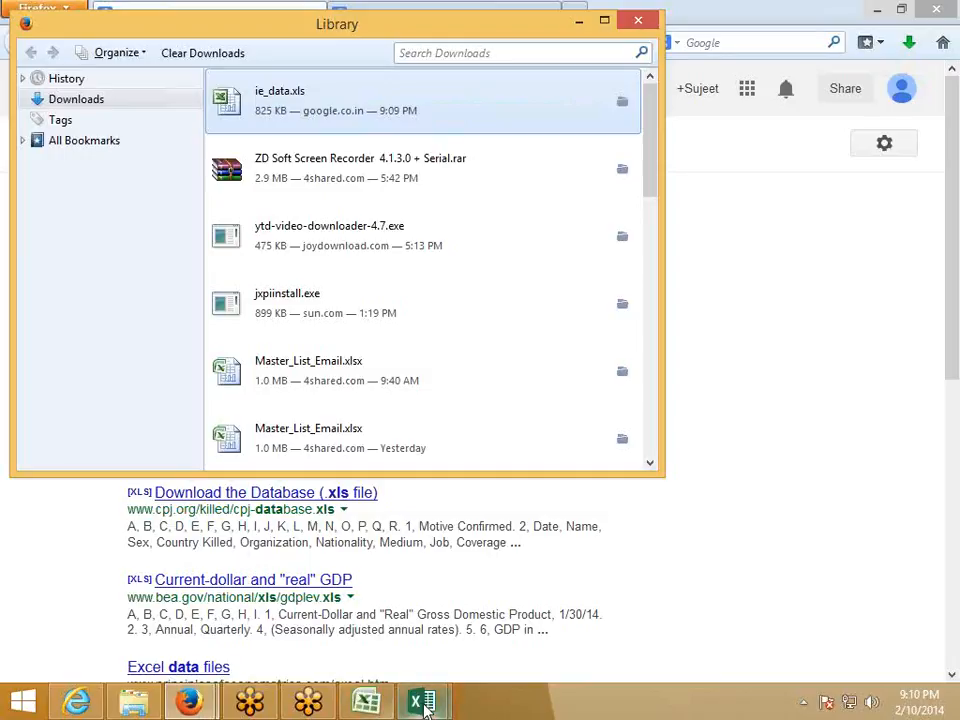
Step: Switch to Excel 2007 and close its Data workbook without saving the changes
{"action": "mouse_move", "coordinate": [422, 700]}
{"action": "mouse_move", "coordinate": [518, 636]}
{"action": "mouse_move", "coordinate": [405, 631]}
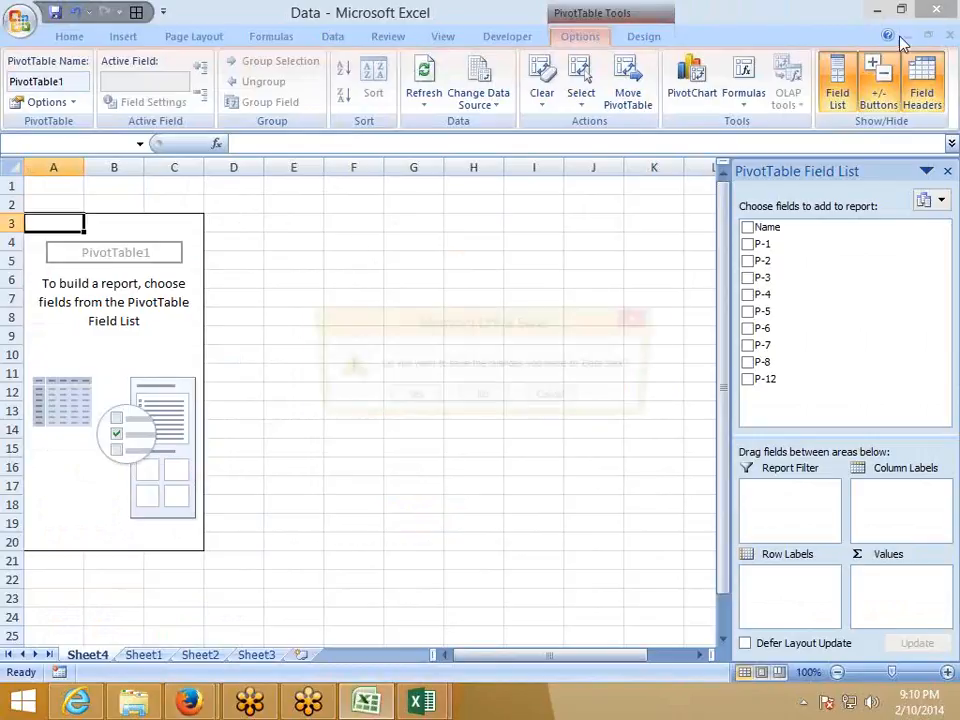
{"action": "left_click", "coordinate": [930, 14]}
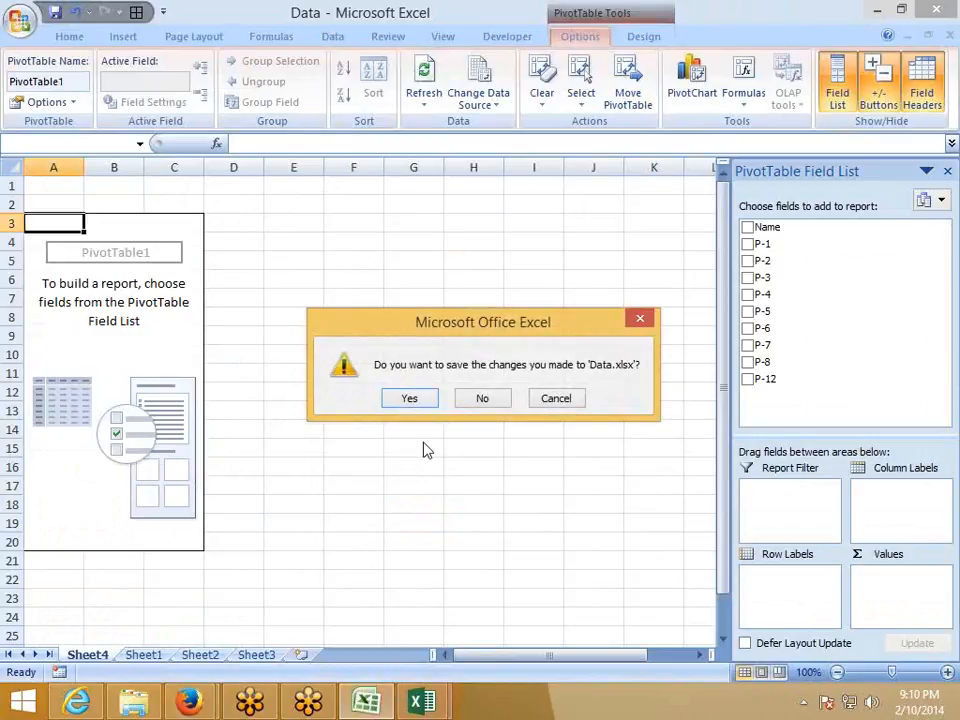
{"action": "left_click", "coordinate": [482, 400]}
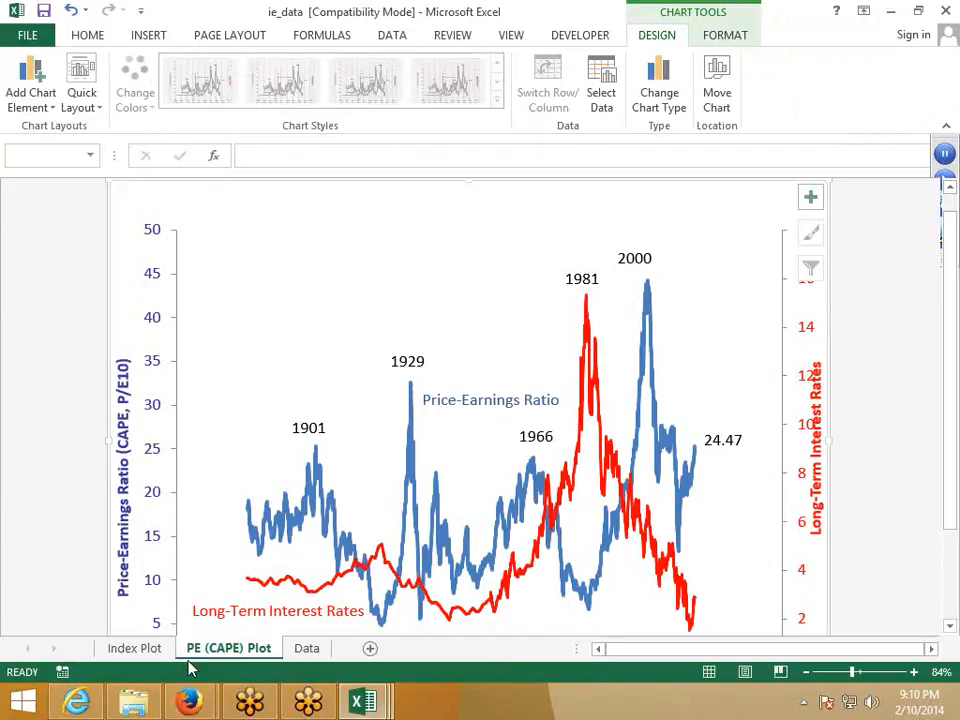
Step: Copy the stock market table on the Data sheet, from the row 8 headers down, and paste it into a new sheet
{"action": "left_click", "coordinate": [158, 650]}
{"action": "left_click", "coordinate": [307, 648]}
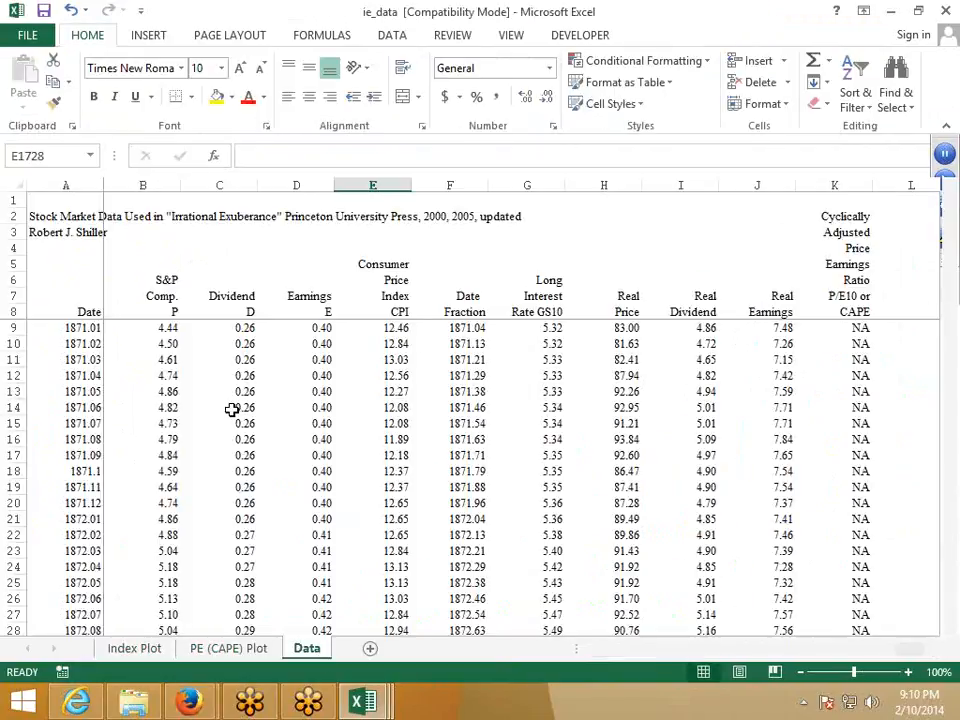
{"action": "key", "text": "ctrl+Up"}
{"action": "key", "text": "Left"}
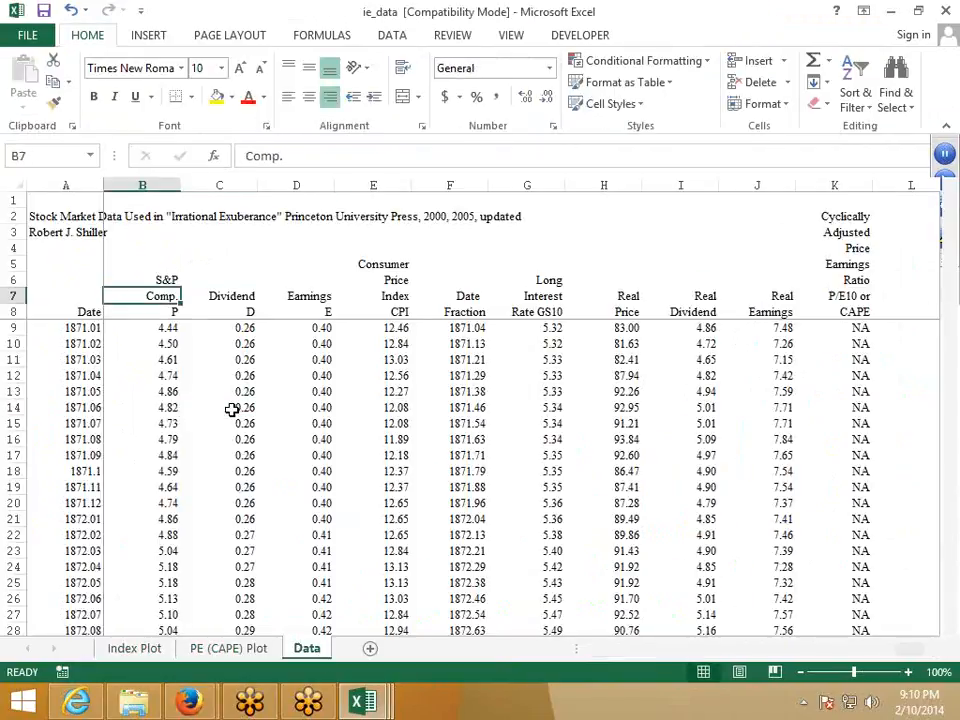
{"action": "key", "text": "Down"}
{"action": "key", "text": "Left"}
{"action": "key", "text": "ctrl+shift+Right"}
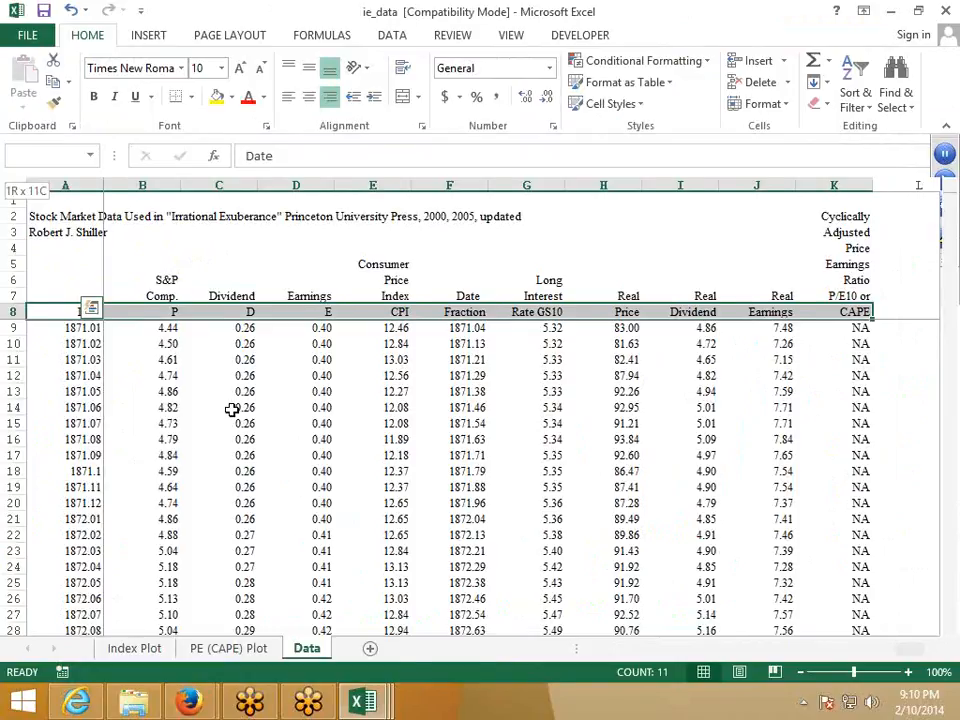
{"action": "key", "text": "ctrl+shift+Down"}
{"action": "key", "text": "ctrl+c"}
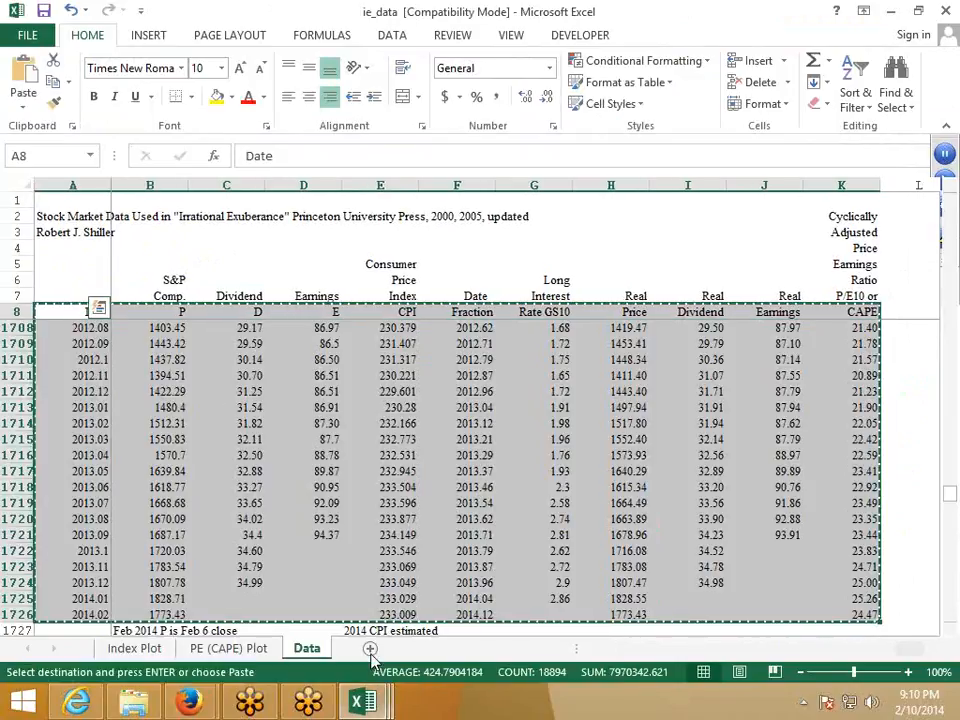
{"action": "left_click", "coordinate": [370, 650]}
{"action": "key", "text": "ctrl+v"}
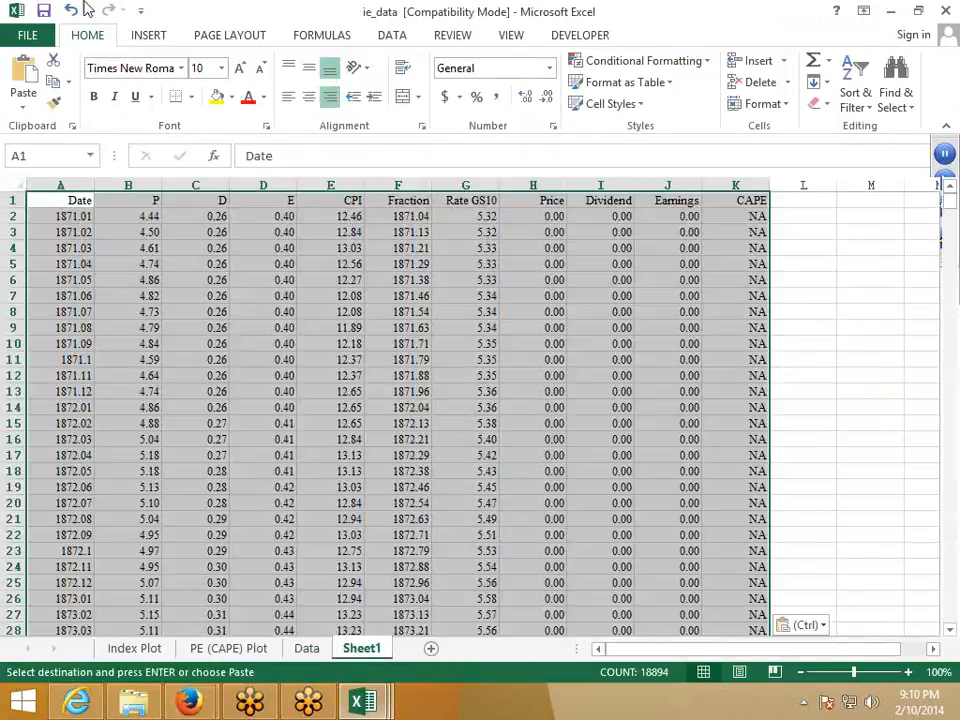
Step: Create a PivotTable on a new worksheet from the pasted range Sheet1!$A$1:$K$1719
{"action": "left_click", "coordinate": [145, 37]}
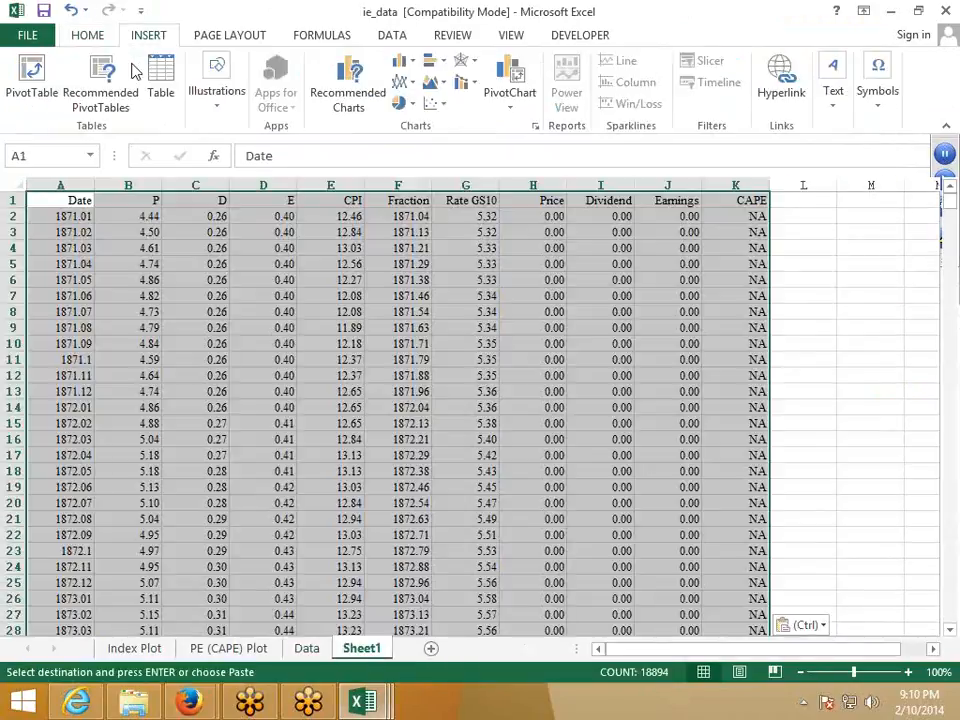
{"action": "left_click", "coordinate": [43, 92]}
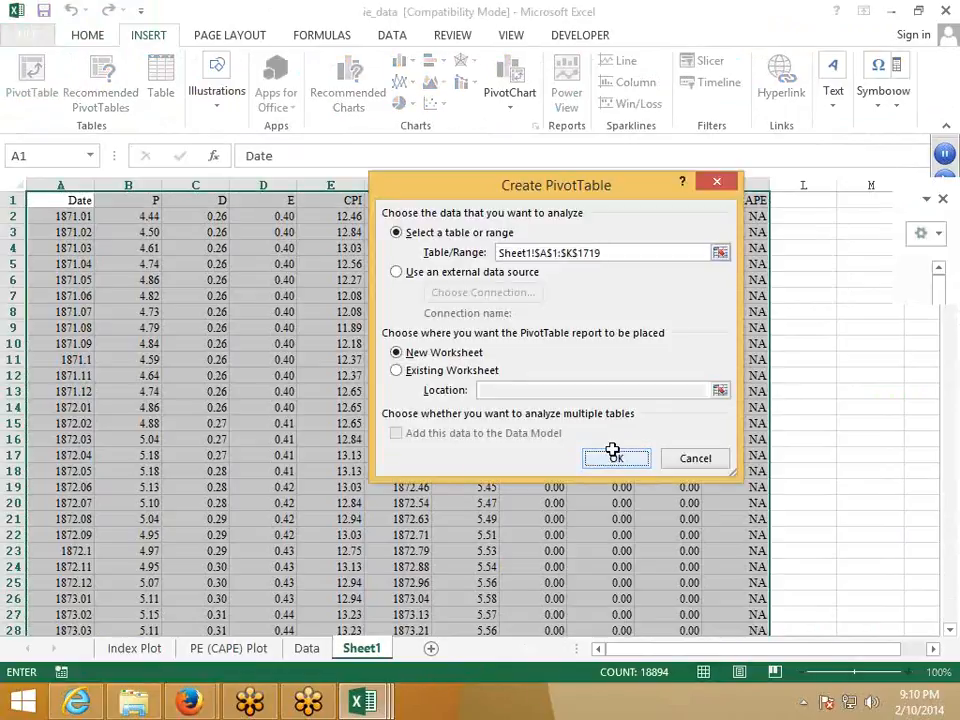
{"action": "left_click", "coordinate": [613, 455]}
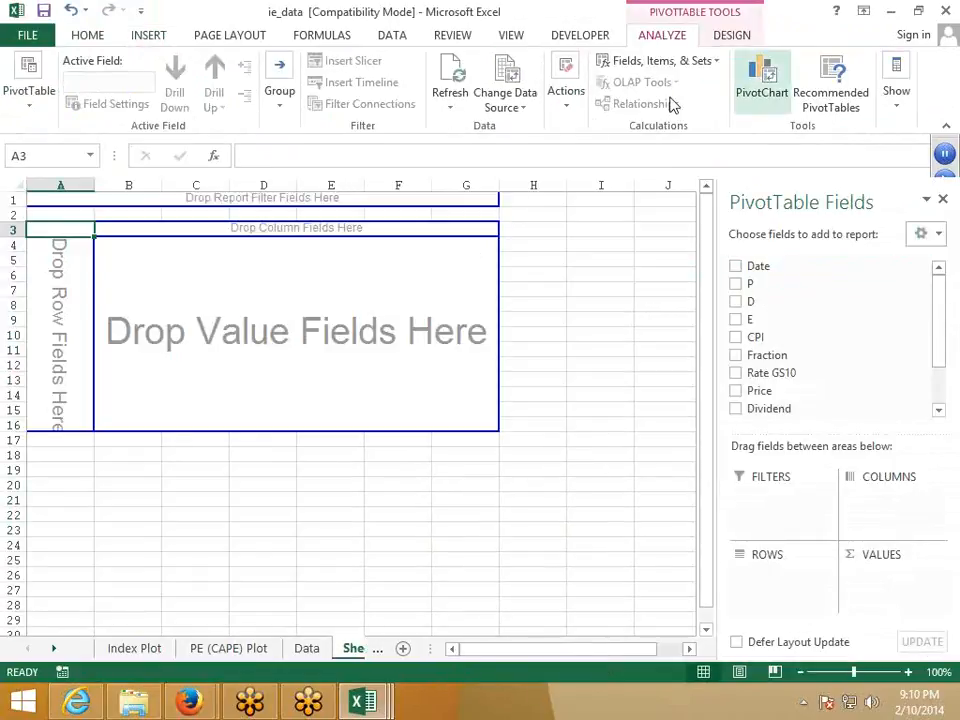
Step: Add the Date field to the PivotTable's rows and the P, D and CPI fields to its values
{"action": "left_click", "coordinate": [147, 42]}
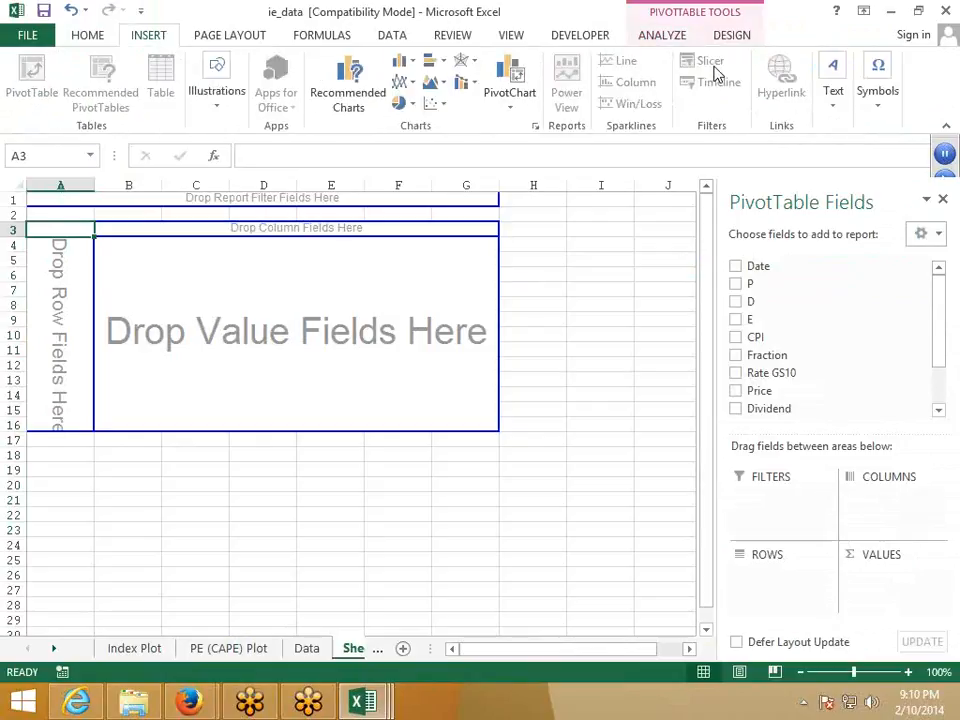
{"action": "left_click", "coordinate": [324, 350]}
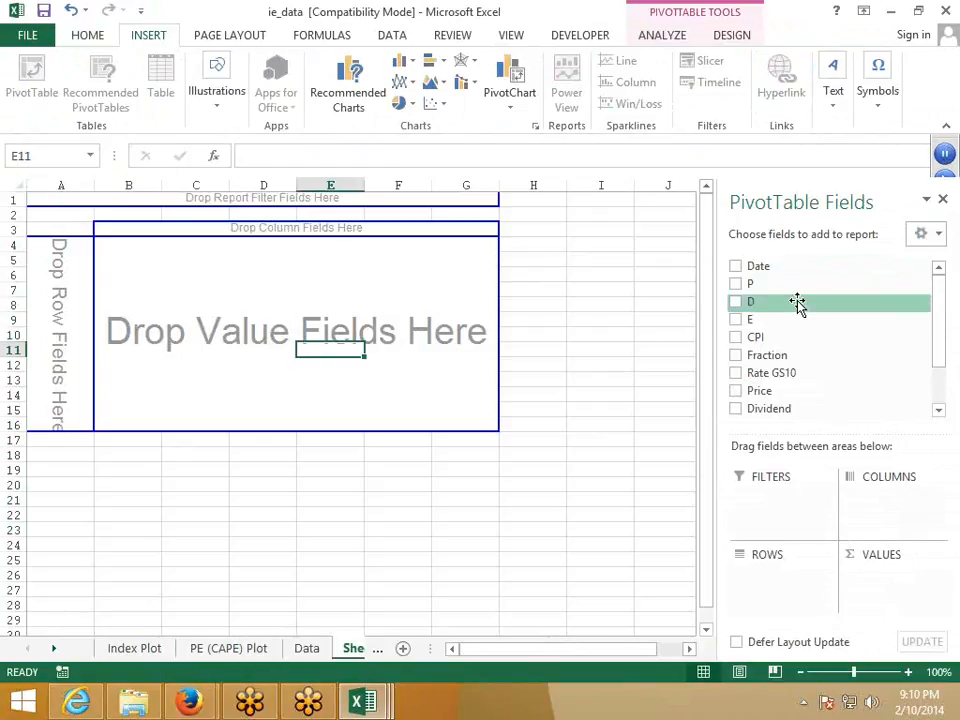
{"action": "left_click_drag", "start_coordinate": [763, 268], "coordinate": [797, 563]}
{"action": "left_click_drag", "start_coordinate": [756, 265], "coordinate": [766, 565]}
{"action": "left_click_drag", "start_coordinate": [752, 301], "coordinate": [857, 574]}
{"action": "left_click_drag", "start_coordinate": [751, 306], "coordinate": [884, 600]}
{"action": "left_click_drag", "start_coordinate": [765, 343], "coordinate": [885, 598]}
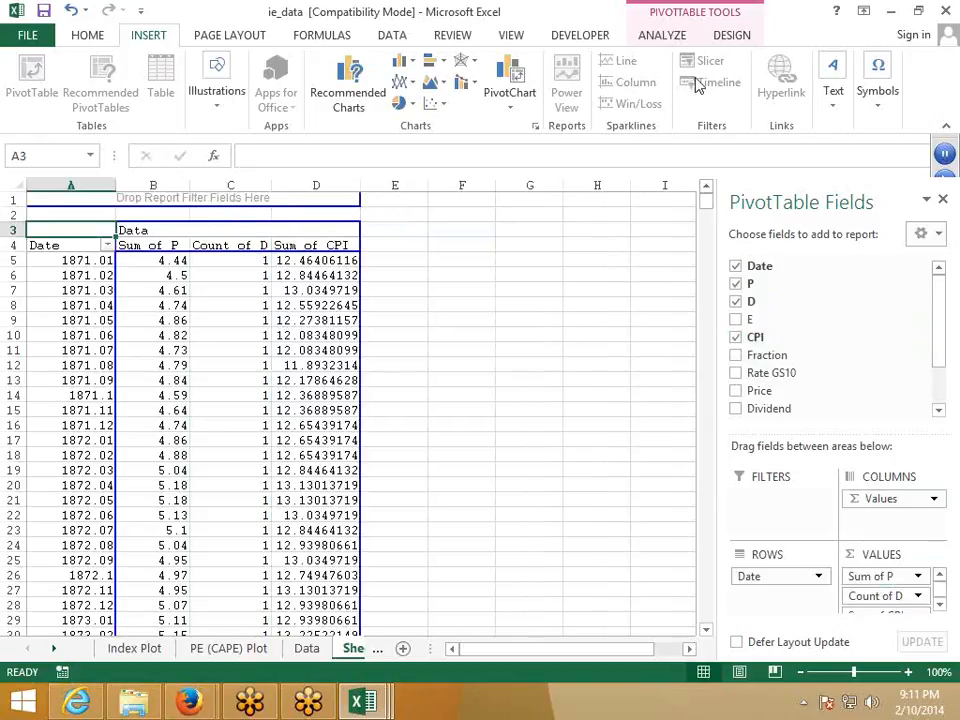
Step: Add the Price field as the PivotTable's report filter and check whether a slicer can be inserted
{"action": "left_click", "coordinate": [470, 349]}
{"action": "left_click", "coordinate": [340, 320]}
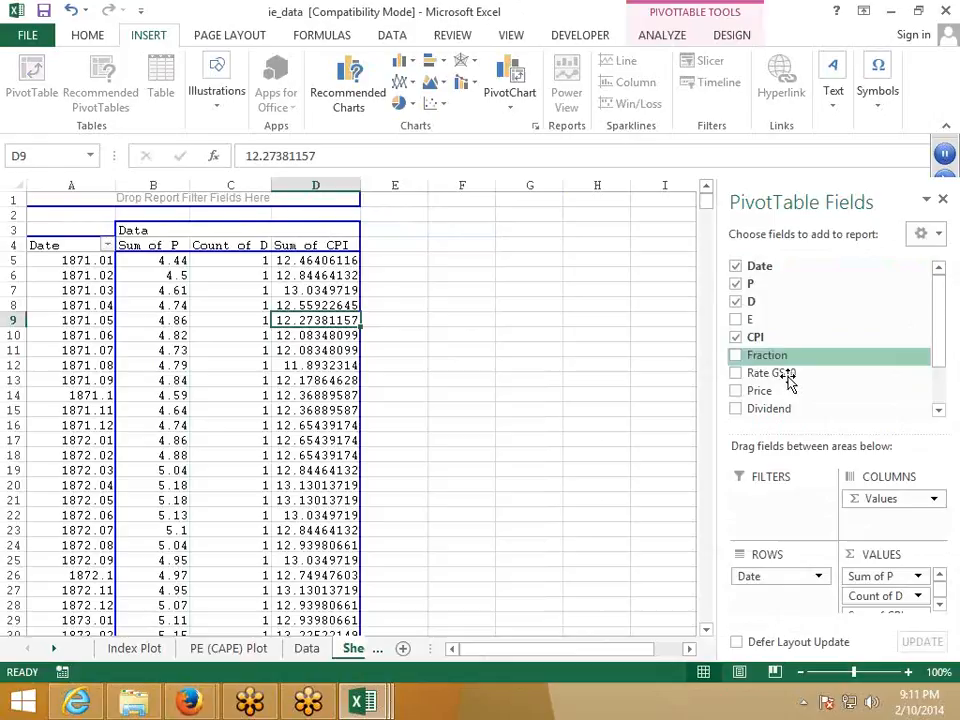
{"action": "left_click_drag", "start_coordinate": [778, 394], "coordinate": [775, 505]}
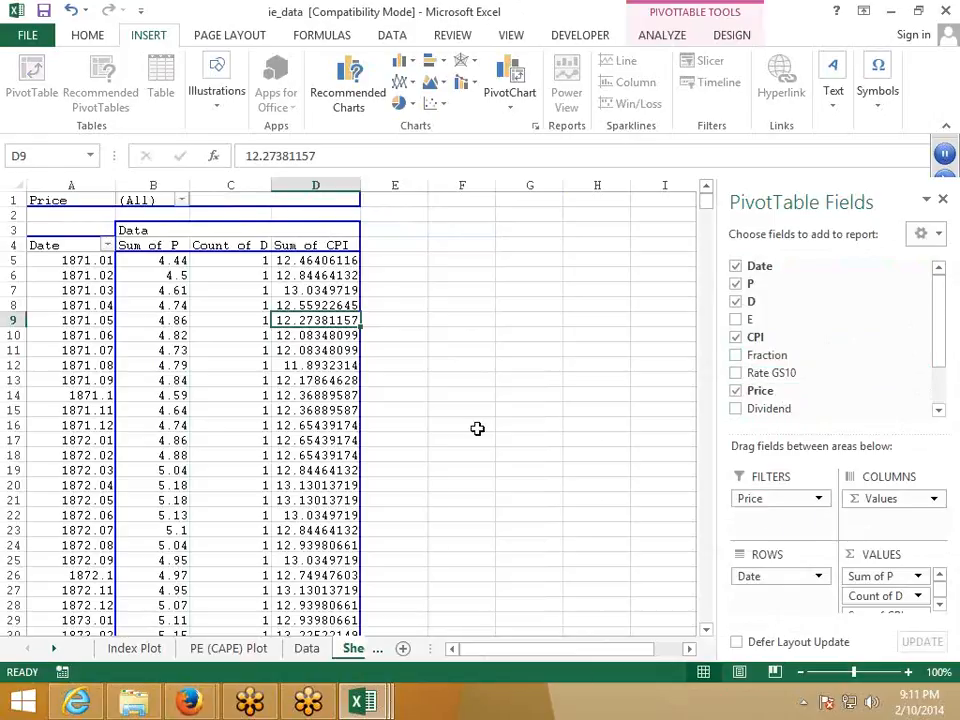
{"action": "left_click", "coordinate": [352, 380]}
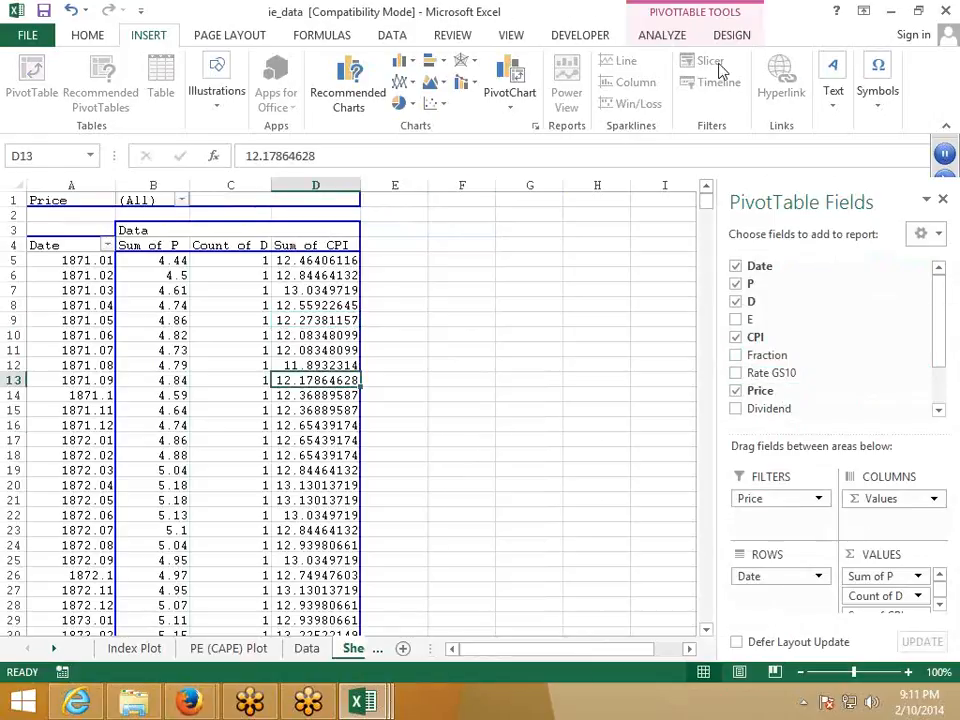
{"action": "left_click", "coordinate": [534, 291]}
{"action": "left_click", "coordinate": [260, 395]}
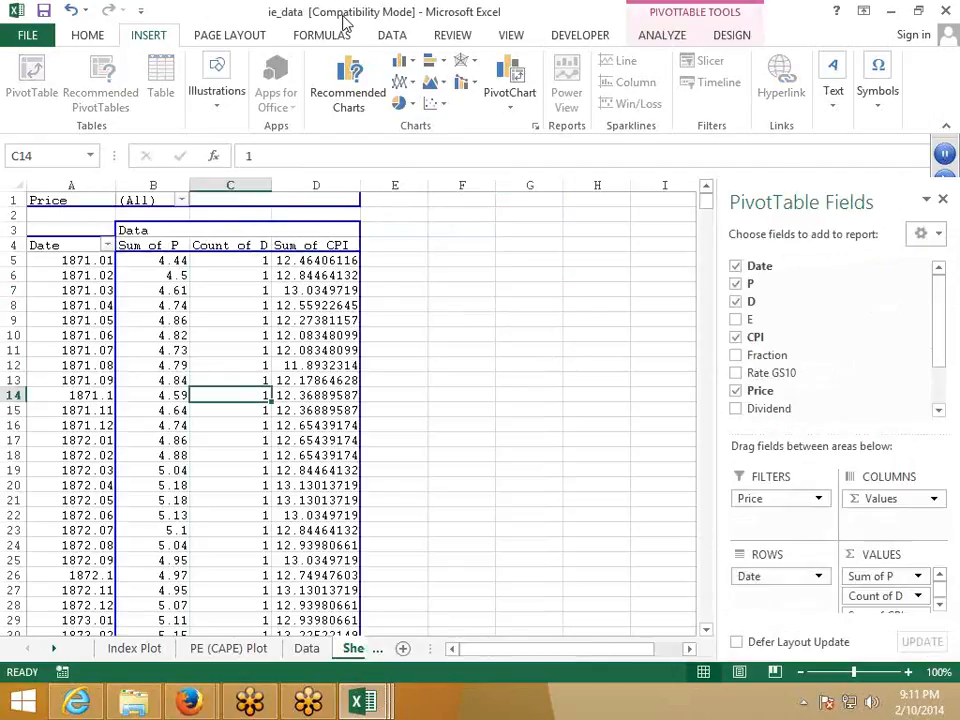
Step: Convert the compatibility-mode workbook to the current file format and reopen it to check whether slicers are available
{"action": "left_click", "coordinate": [38, 35]}
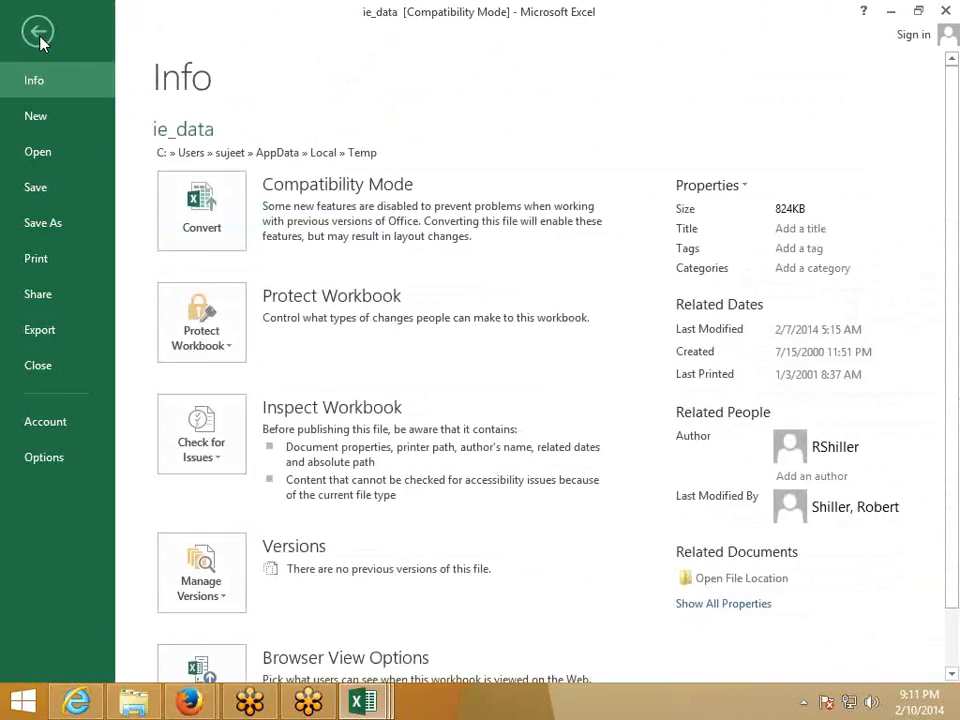
{"action": "left_click", "coordinate": [202, 210]}
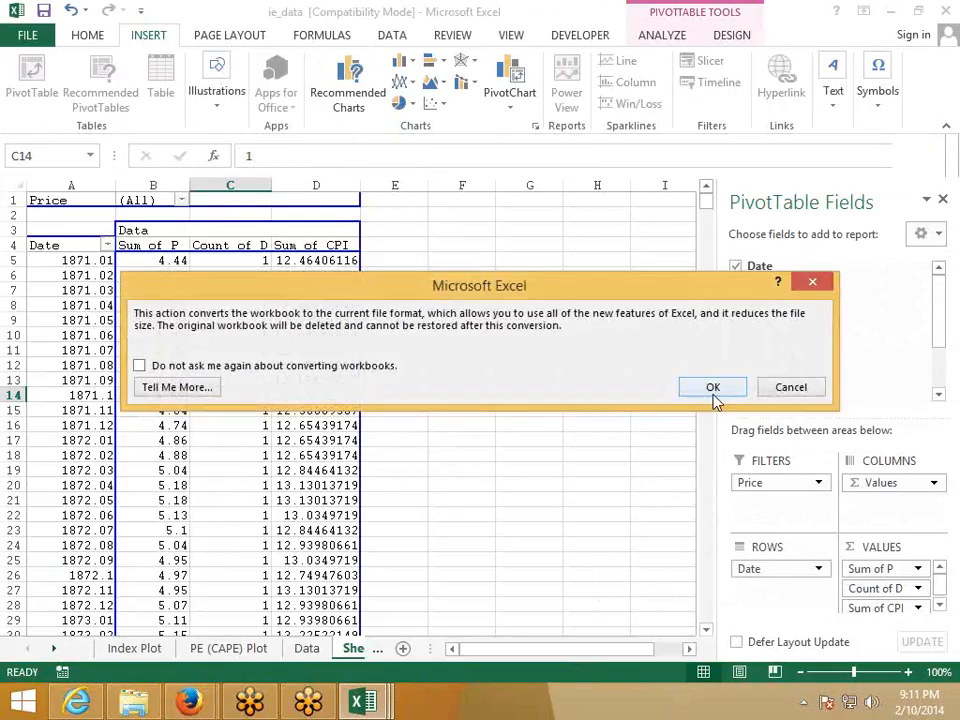
{"action": "left_click", "coordinate": [713, 390]}
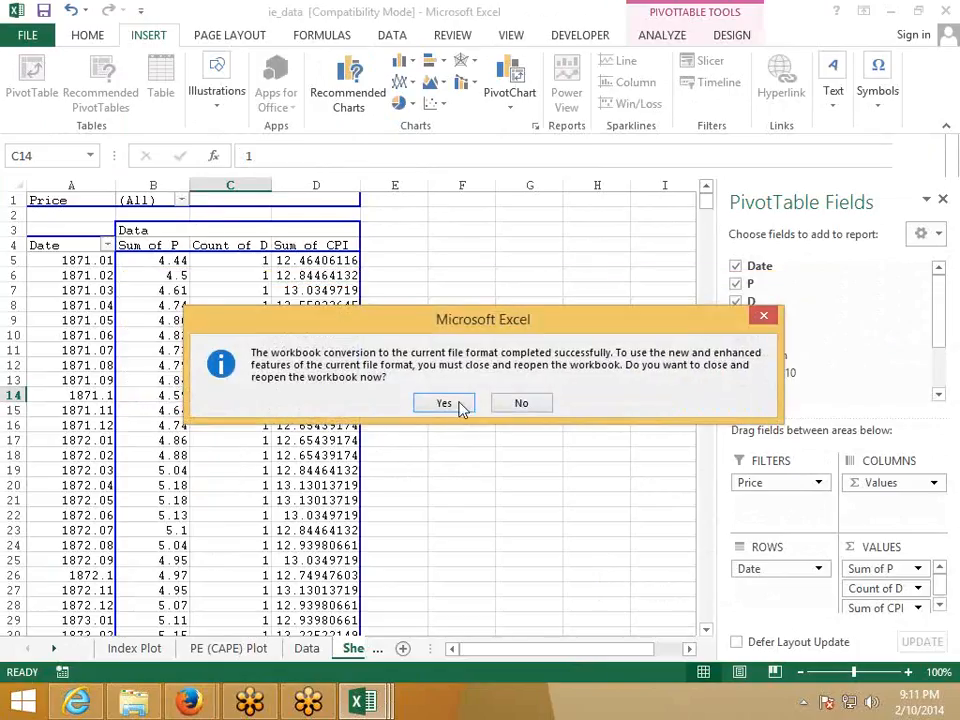
{"action": "left_click", "coordinate": [460, 406]}
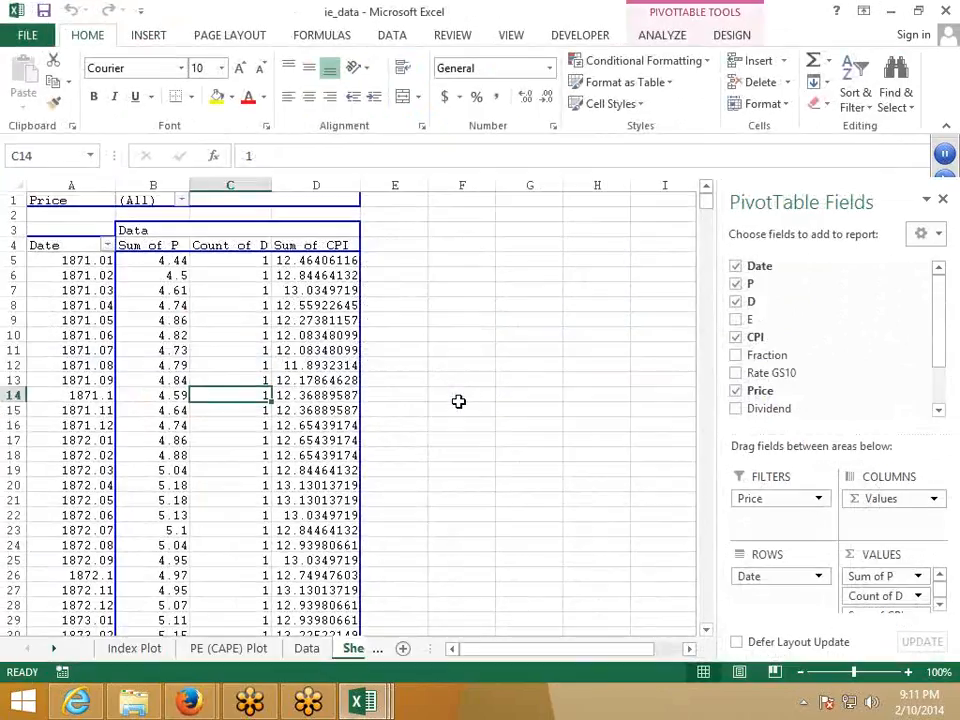
{"action": "left_click", "coordinate": [155, 40]}
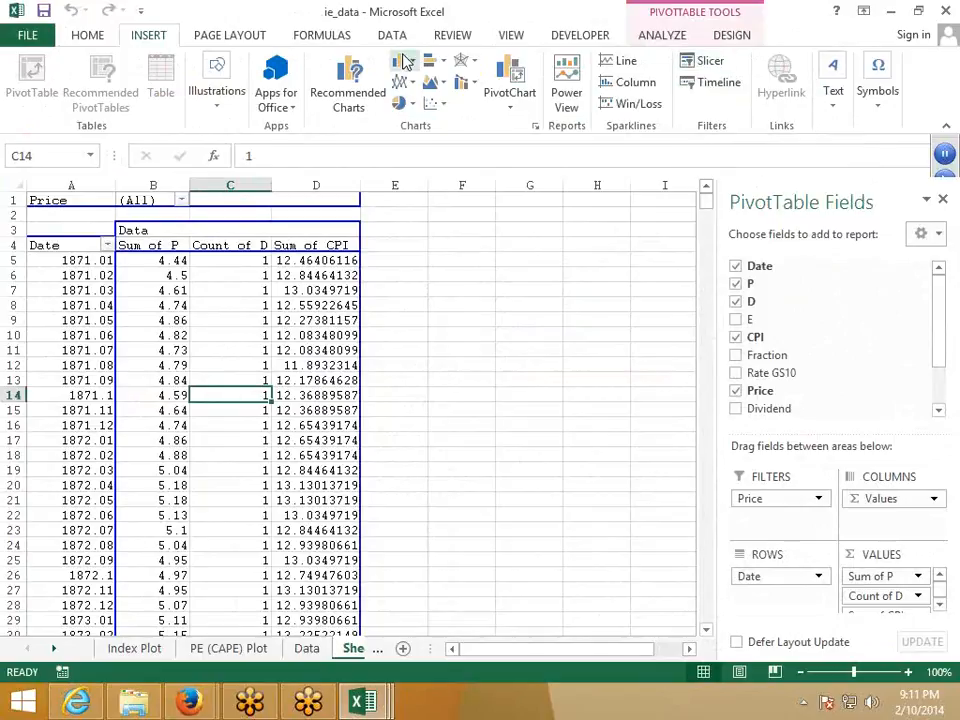
Step: Refresh the PivotTable to make slicers available for it
{"action": "left_click", "coordinate": [707, 66]}
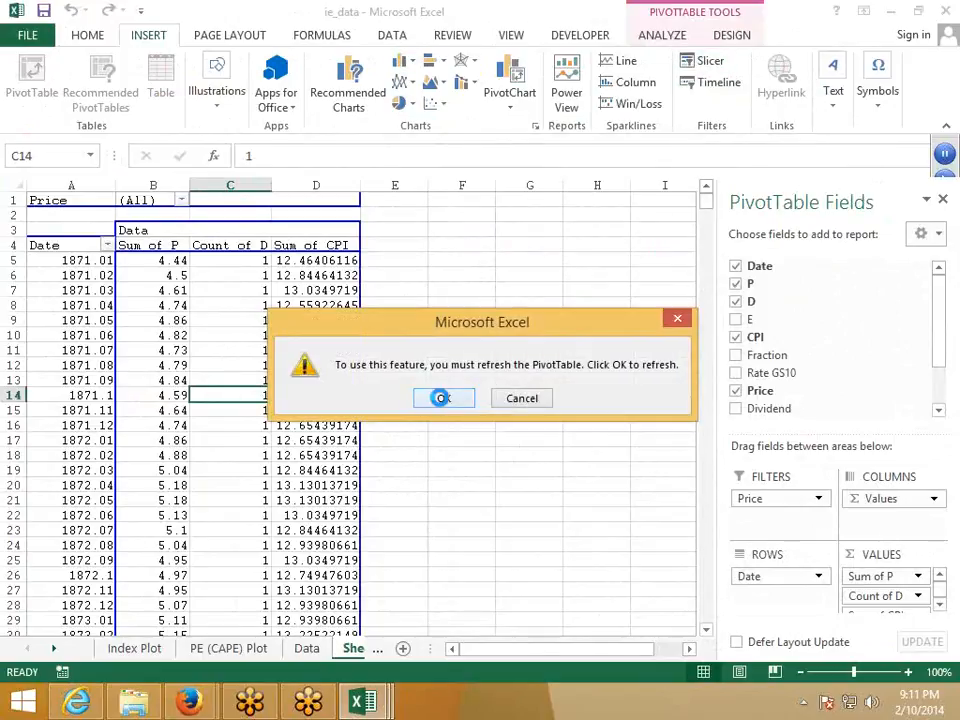
{"action": "left_click", "coordinate": [441, 398]}
{"action": "left_click", "coordinate": [497, 381]}
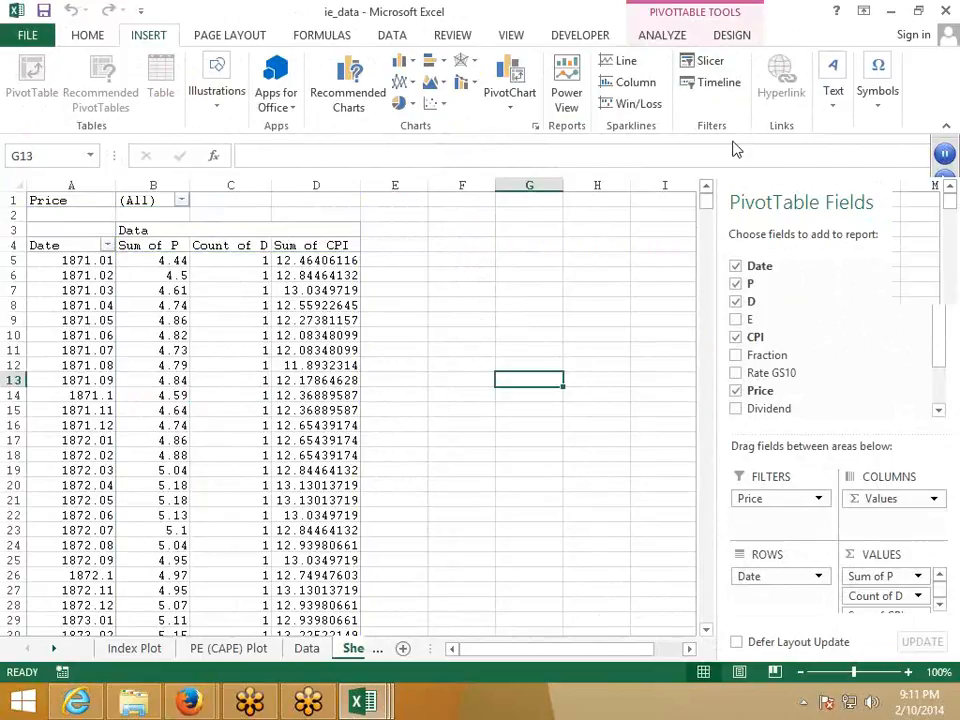
{"action": "left_click", "coordinate": [707, 64]}
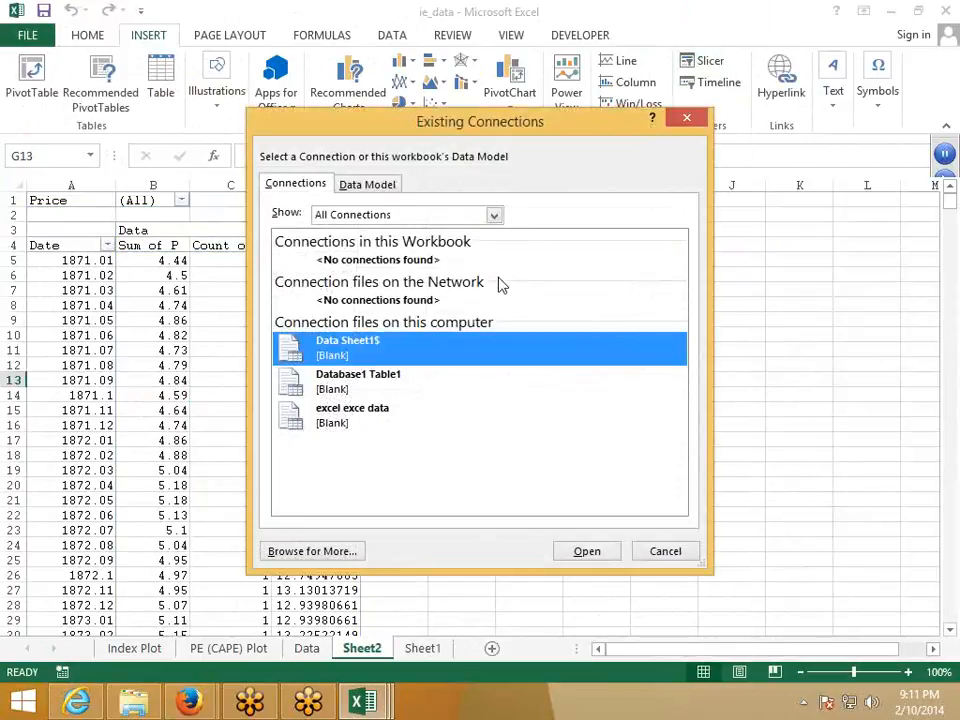
{"action": "left_click", "coordinate": [600, 555]}
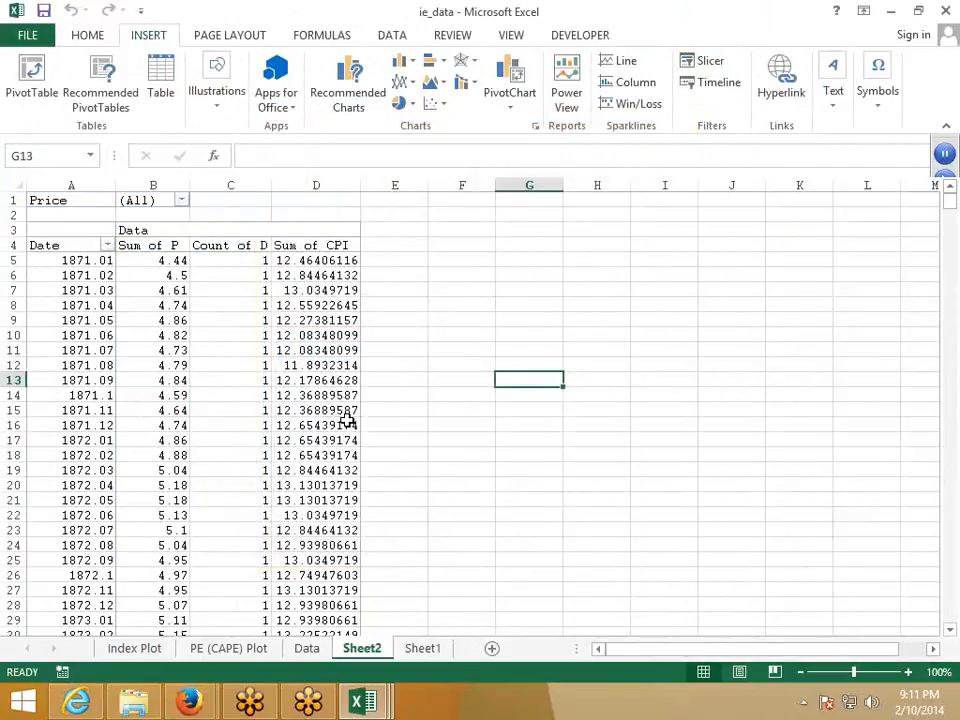
Step: Remove the Price report filter from the PivotTable and insert slicers for the Date, Dividend and CAPE fields
{"action": "left_click", "coordinate": [131, 349]}
{"action": "left_click_drag", "start_coordinate": [757, 518], "coordinate": [821, 379]}
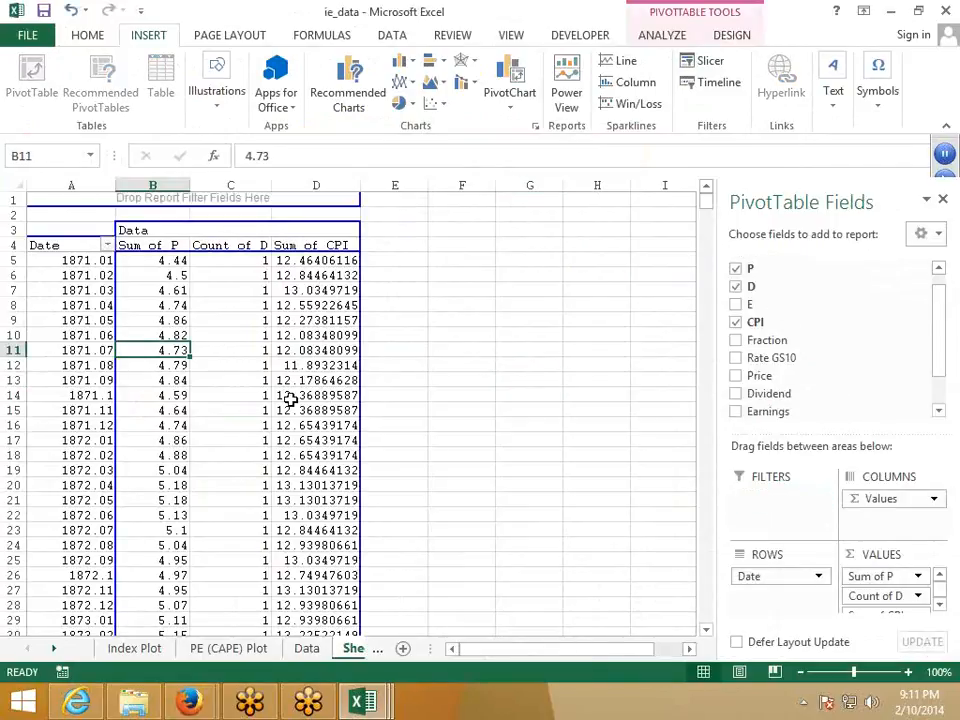
{"action": "left_click", "coordinate": [707, 63]}
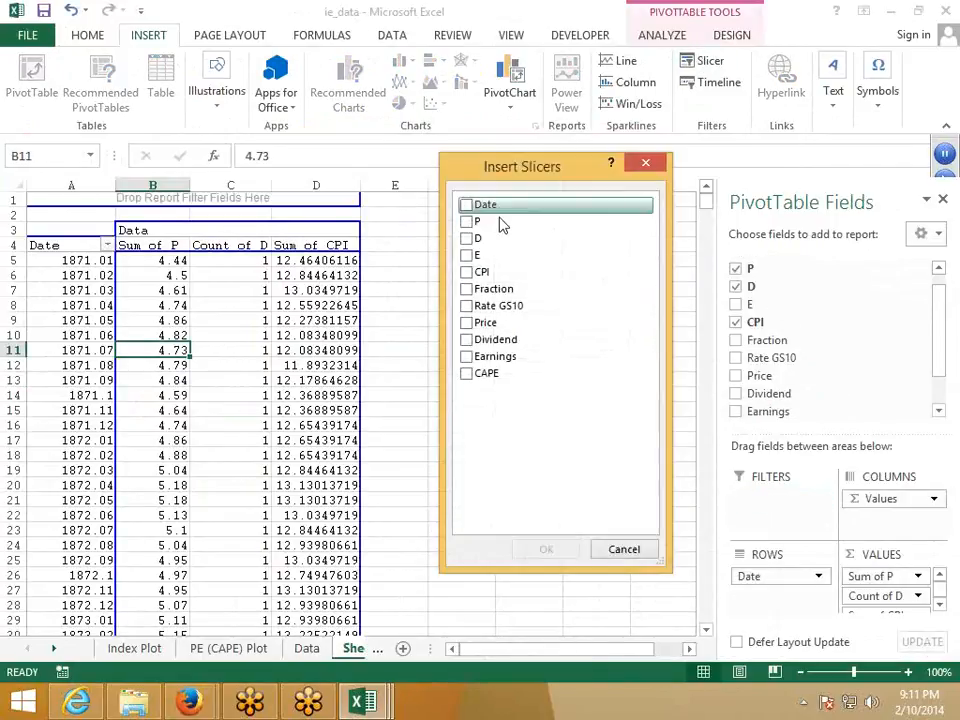
{"action": "left_click_drag", "start_coordinate": [527, 172], "coordinate": [459, 165]}
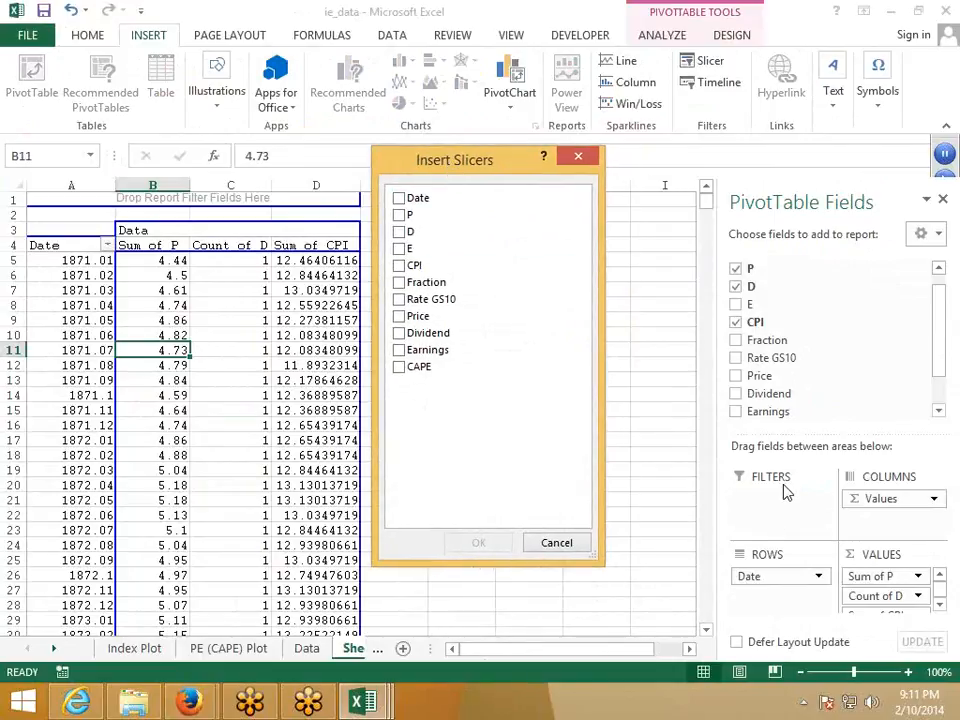
{"action": "left_click", "coordinate": [399, 198]}
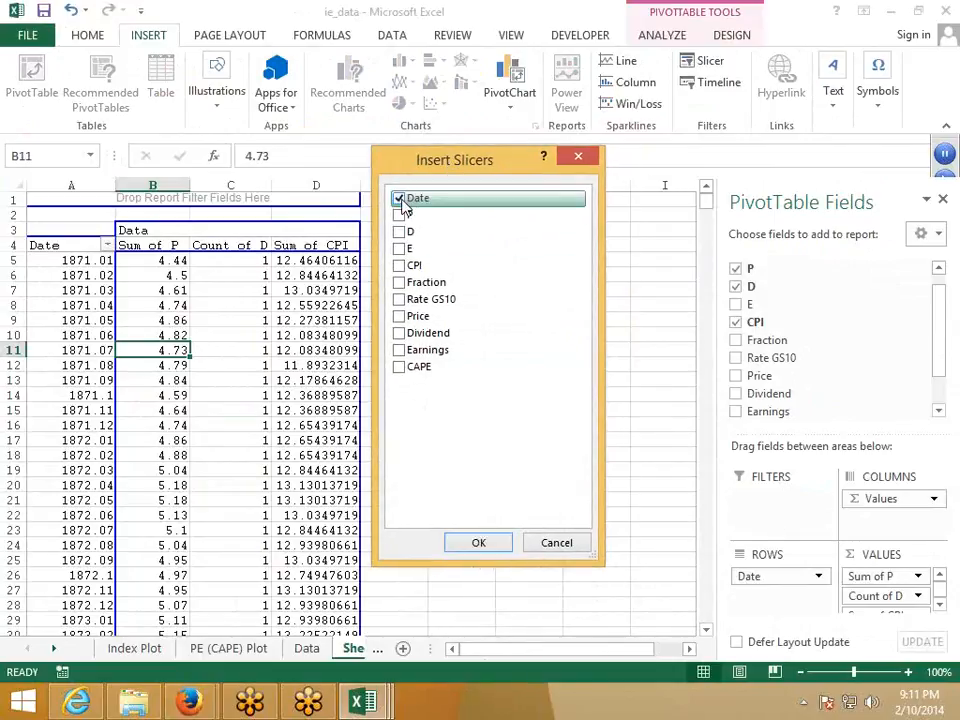
{"action": "left_click", "coordinate": [399, 333]}
{"action": "left_click", "coordinate": [399, 367]}
{"action": "left_click", "coordinate": [477, 545]}
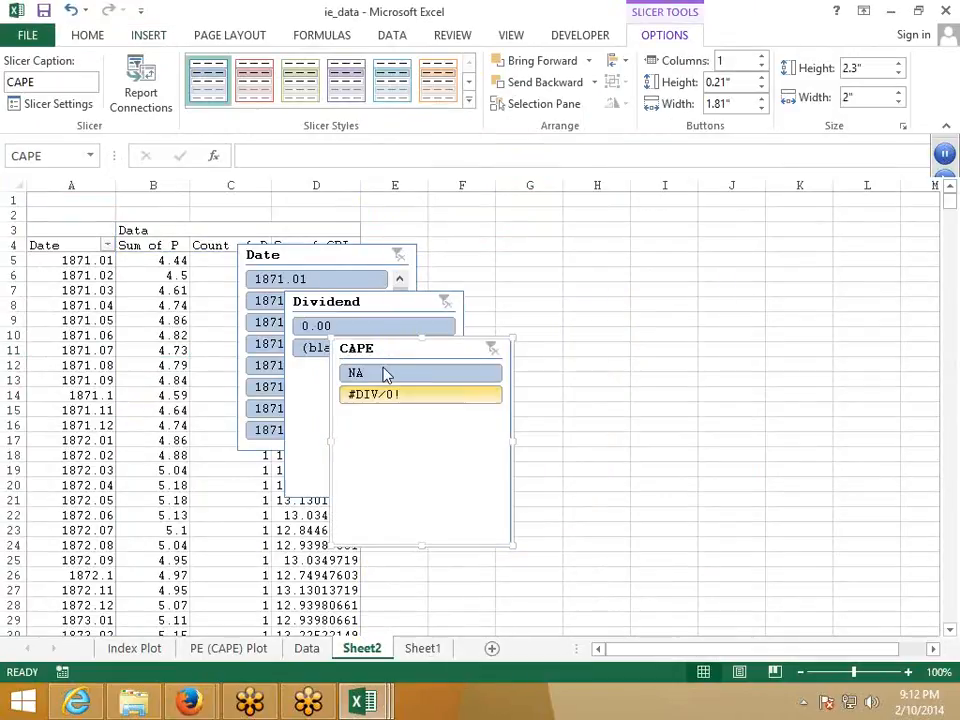
Step: Move the CAPE slicer beside the PivotTable over columns G to I from row 1 and shorten it to fit its two items
{"action": "left_click_drag", "start_coordinate": [411, 351], "coordinate": [542, 206]}
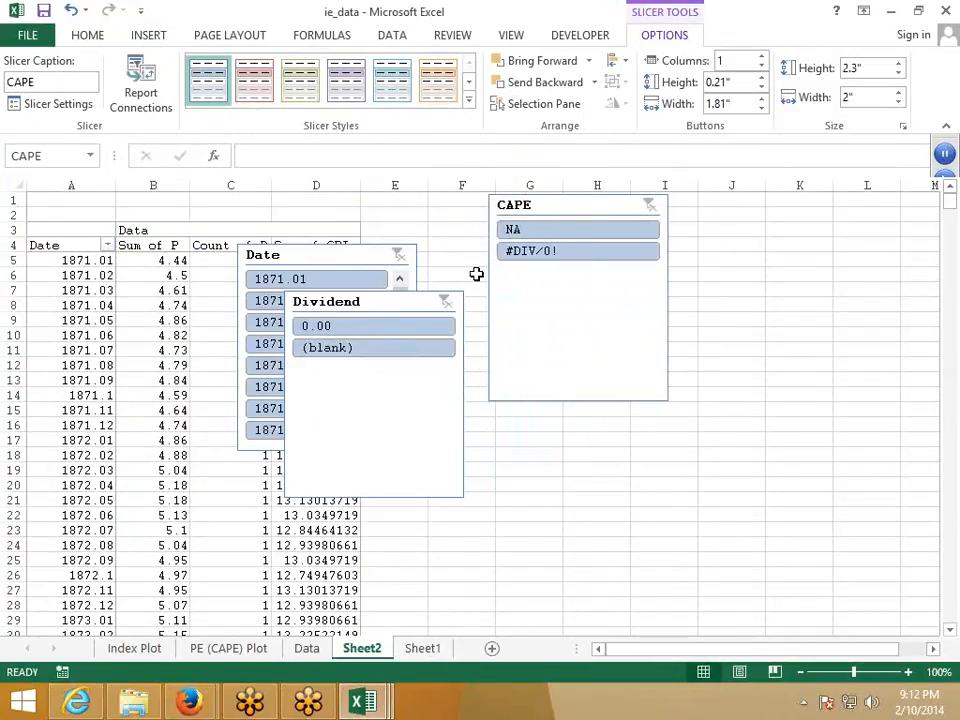
{"action": "left_click_drag", "start_coordinate": [390, 313], "coordinate": [460, 440]}
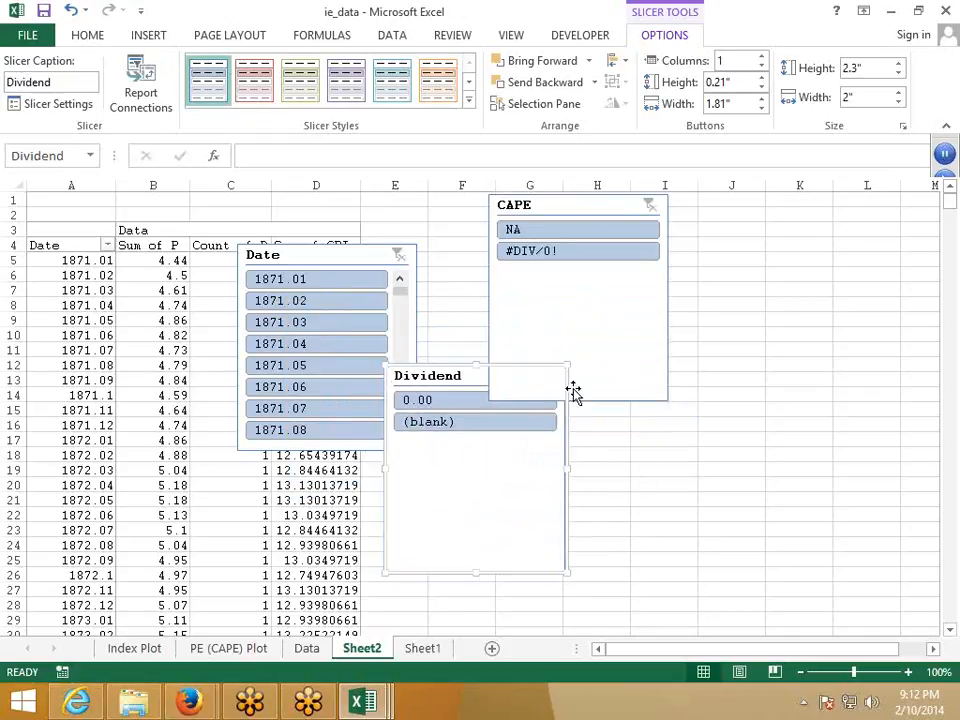
{"action": "left_click", "coordinate": [648, 405]}
{"action": "left_click", "coordinate": [644, 402]}
{"action": "left_click_drag", "start_coordinate": [579, 404], "coordinate": [570, 271]}
Step: Stack the Dividend and Date slicers directly beneath the CAPE slicer, shortening Dividend to its two items and Date slightly
{"action": "left_click_drag", "start_coordinate": [456, 381], "coordinate": [555, 281]}
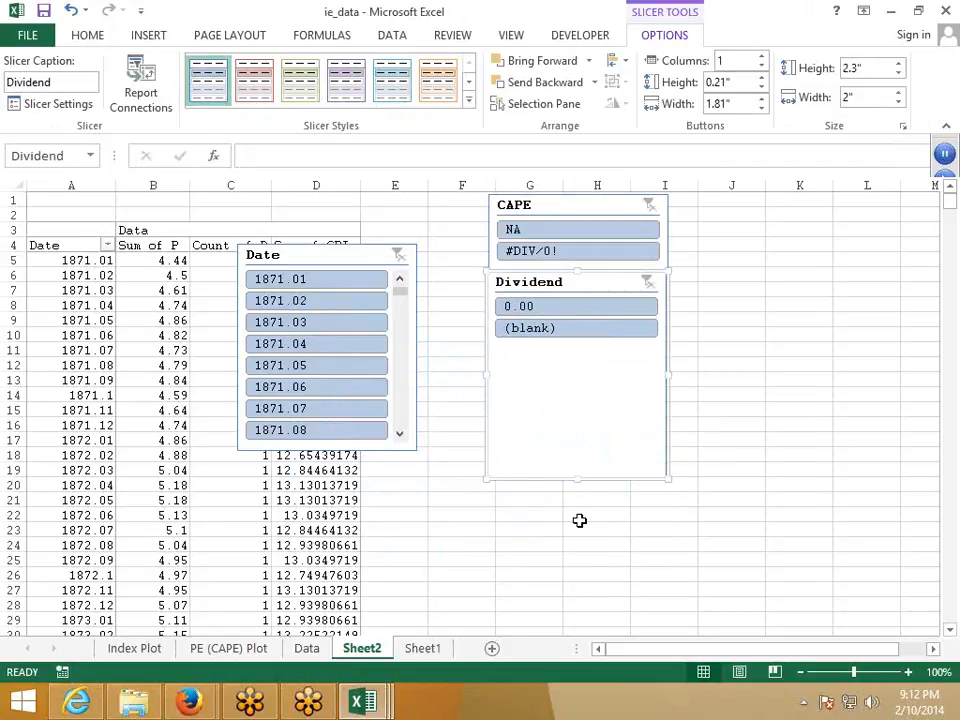
{"action": "left_click_drag", "start_coordinate": [577, 479], "coordinate": [574, 350]}
{"action": "left_click_drag", "start_coordinate": [302, 255], "coordinate": [550, 361]}
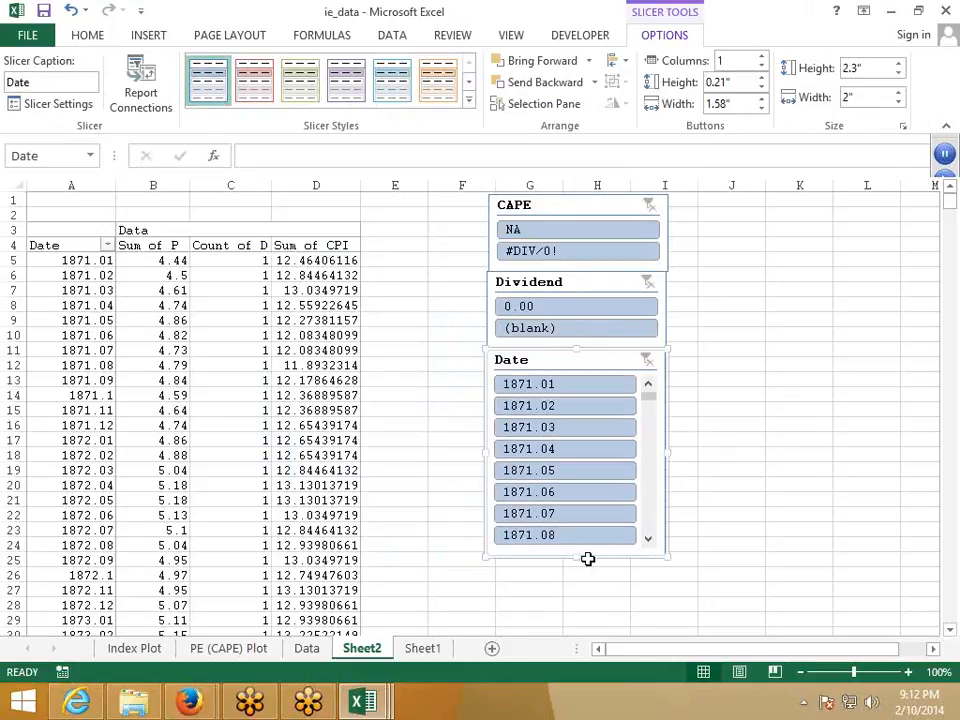
{"action": "mouse_move", "coordinate": [579, 557]}
{"action": "left_mouse_down"}
{"action": "mouse_move", "coordinate": [579, 491]}
{"action": "mouse_move", "coordinate": [572, 546]}
{"action": "mouse_move", "coordinate": [581, 538]}
{"action": "left_mouse_up"}
{"action": "left_click", "coordinate": [731, 436]}
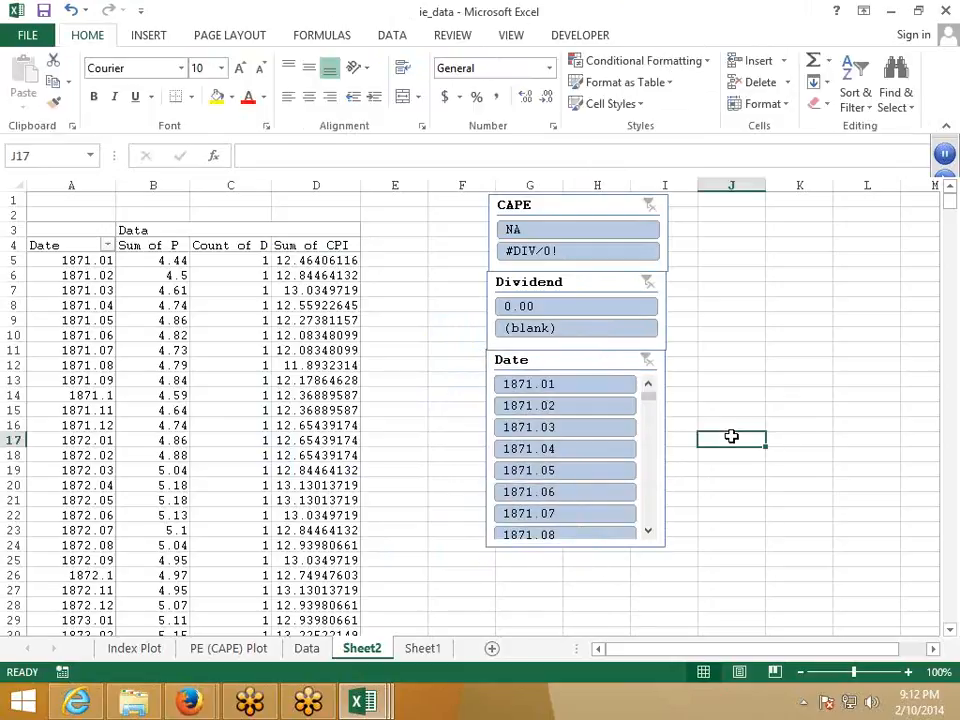
Step: Filter the PivotTable with the slicers to Date 1871.04, Dividend 0.00 and CAPE NA
{"action": "left_click", "coordinate": [541, 450]}
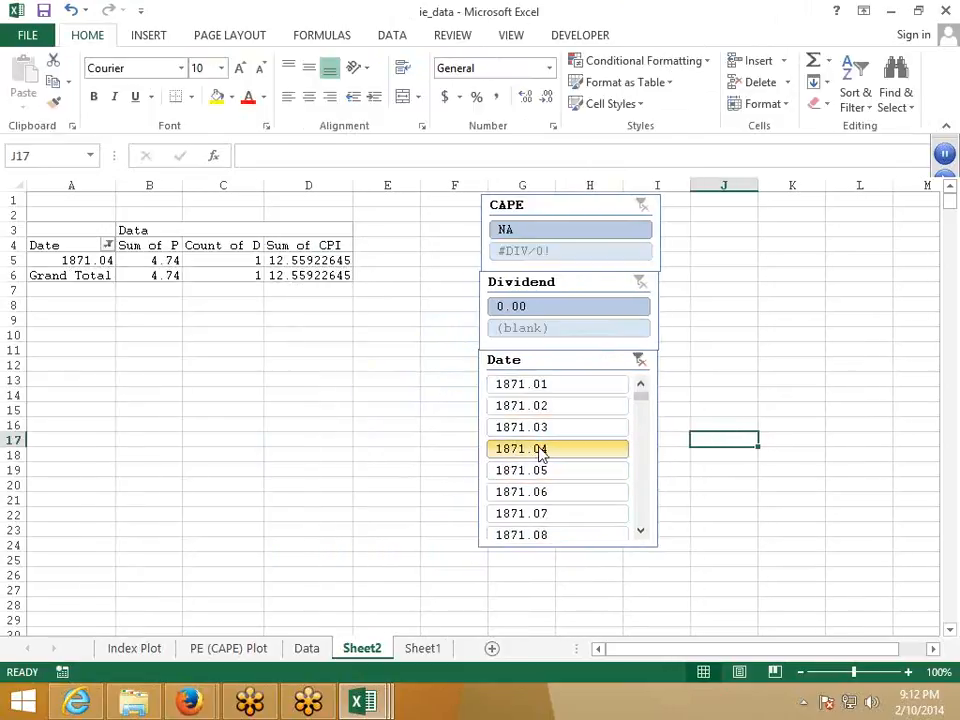
{"action": "left_click", "coordinate": [527, 328]}
{"action": "left_click", "coordinate": [526, 316]}
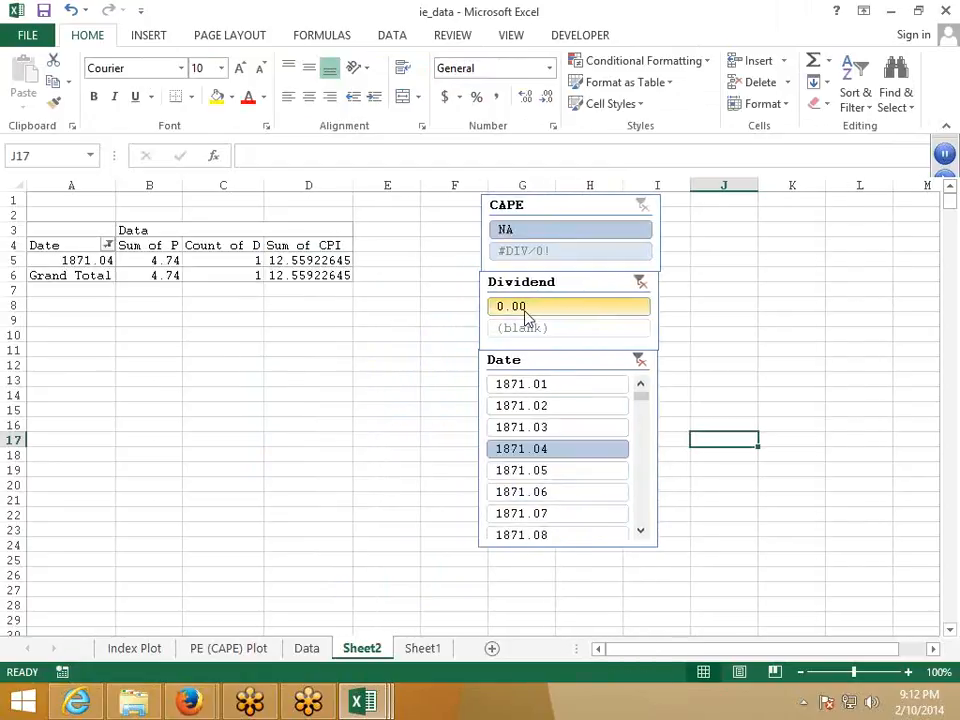
{"action": "left_click", "coordinate": [524, 250]}
{"action": "left_click", "coordinate": [517, 234]}
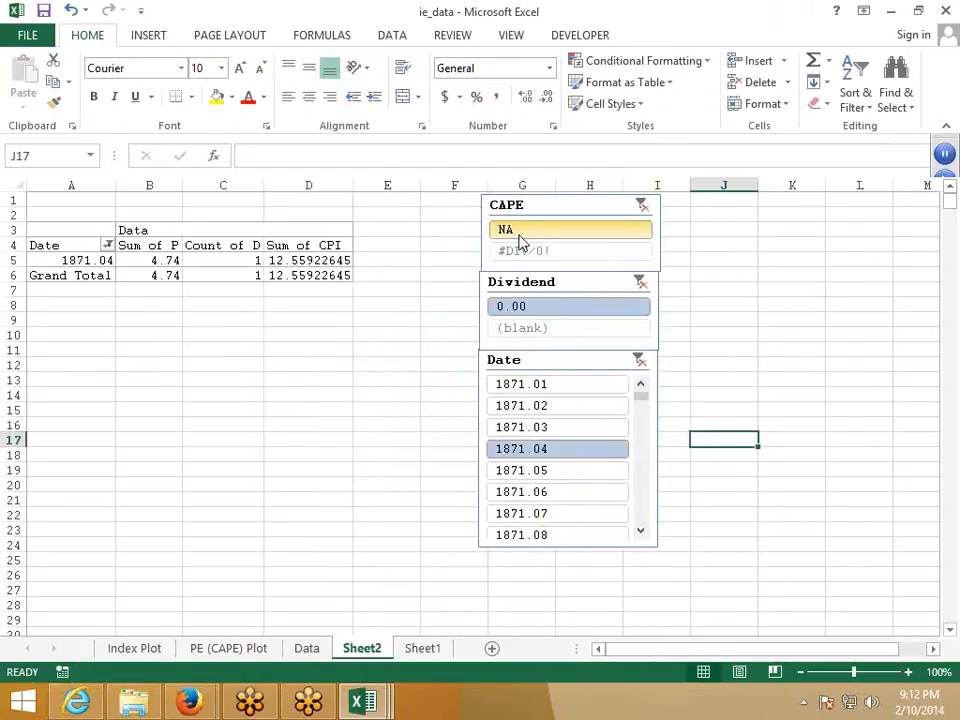
Step: Try to insert a timeline for the filtered PivotTable
{"action": "left_click", "coordinate": [235, 278]}
{"action": "left_click", "coordinate": [670, 26]}
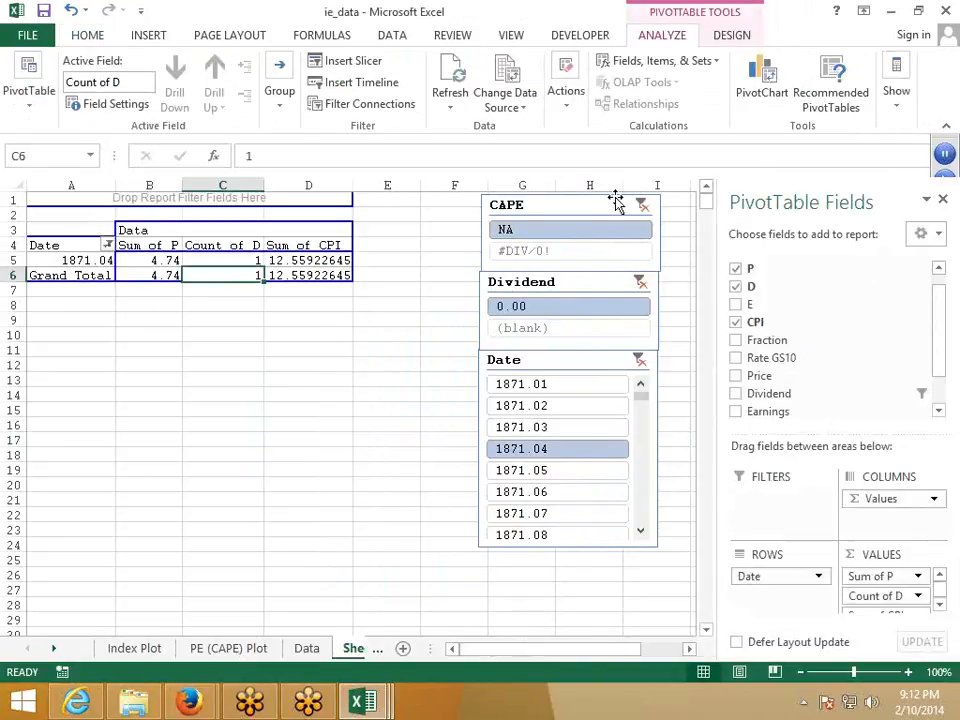
{"action": "left_click", "coordinate": [148, 36]}
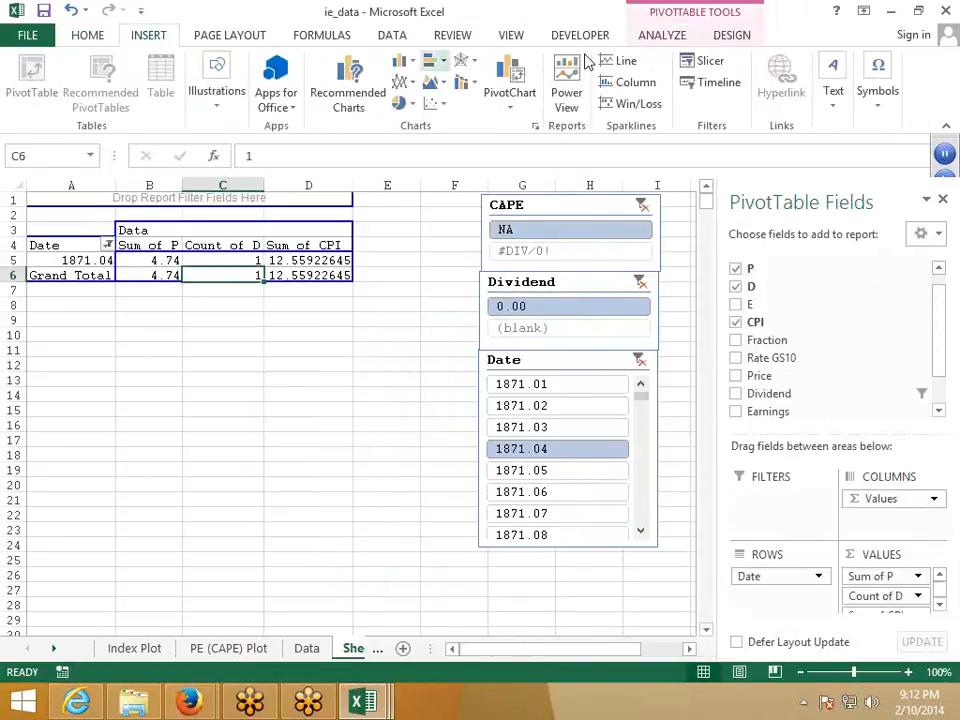
{"action": "left_click", "coordinate": [710, 88]}
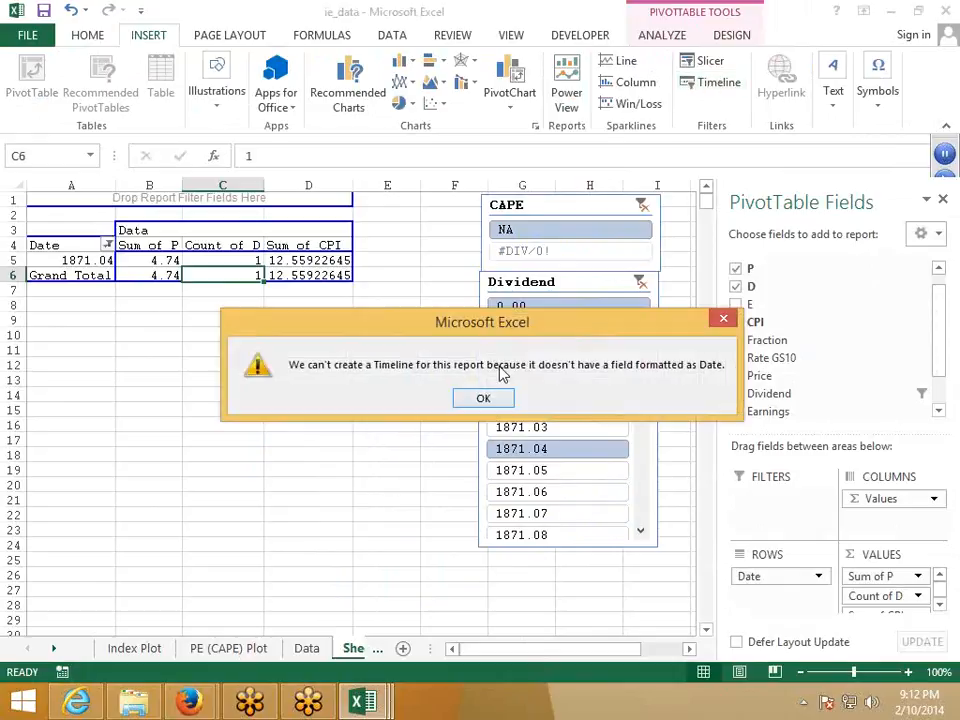
{"action": "key", "text": "Return"}
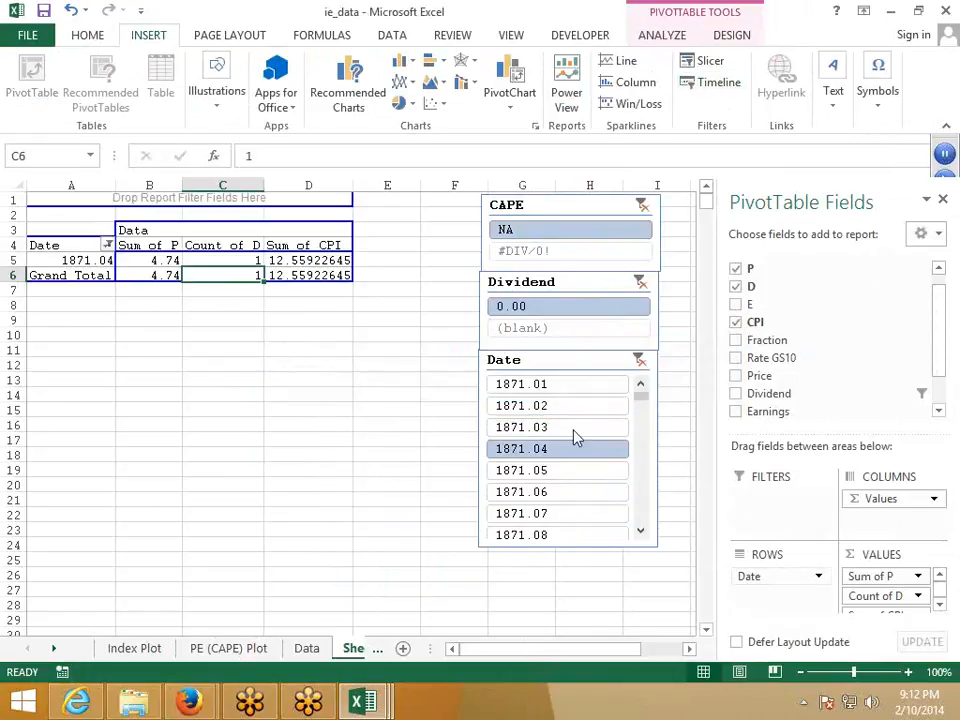
Step: Clear the Date, Dividend and CAPE slicer filters and try again to insert a timeline
{"action": "left_click", "coordinate": [638, 360]}
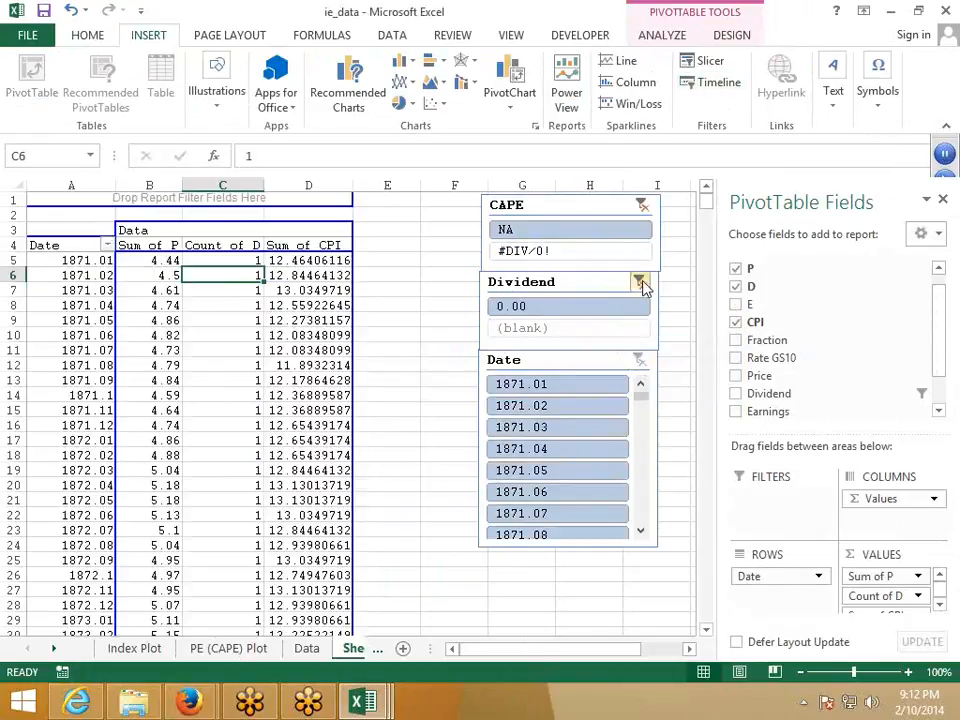
{"action": "left_click", "coordinate": [639, 284]}
{"action": "left_click", "coordinate": [643, 206]}
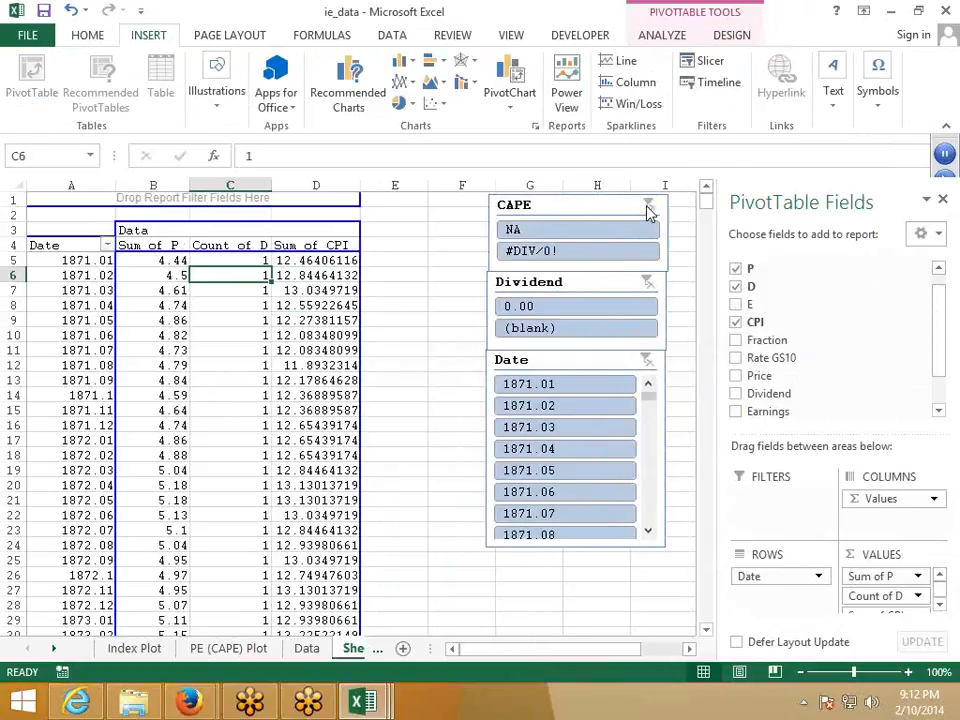
{"action": "left_click", "coordinate": [720, 84]}
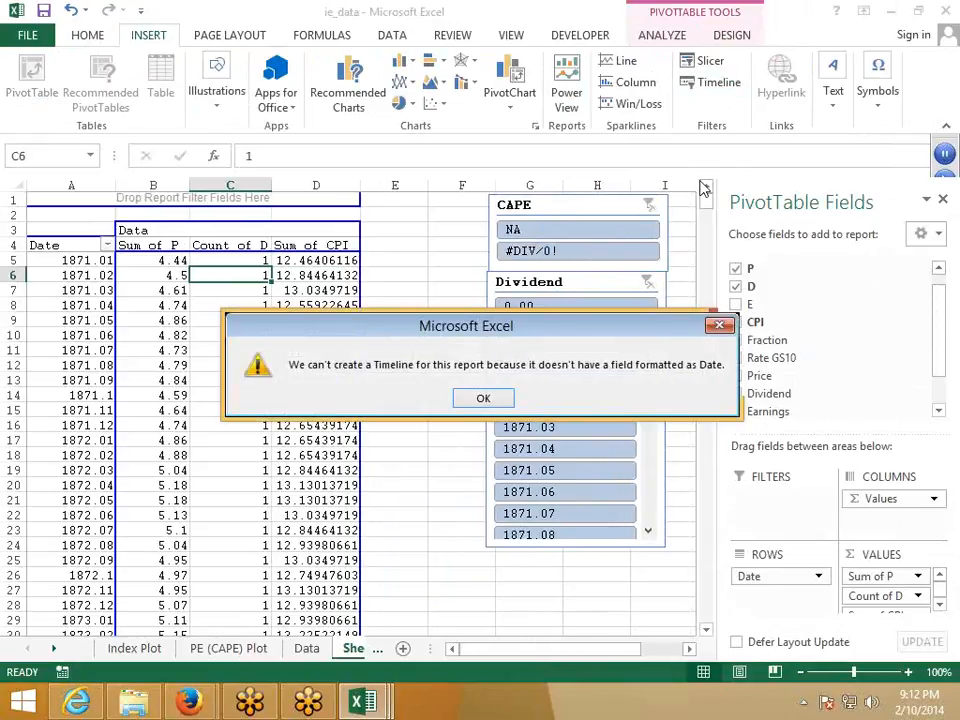
{"action": "left_click", "coordinate": [483, 403]}
Step: Try to insert a timeline with Date moved to the report filter and Fraction as the row field
{"action": "left_click_drag", "start_coordinate": [760, 576], "coordinate": [756, 500]}
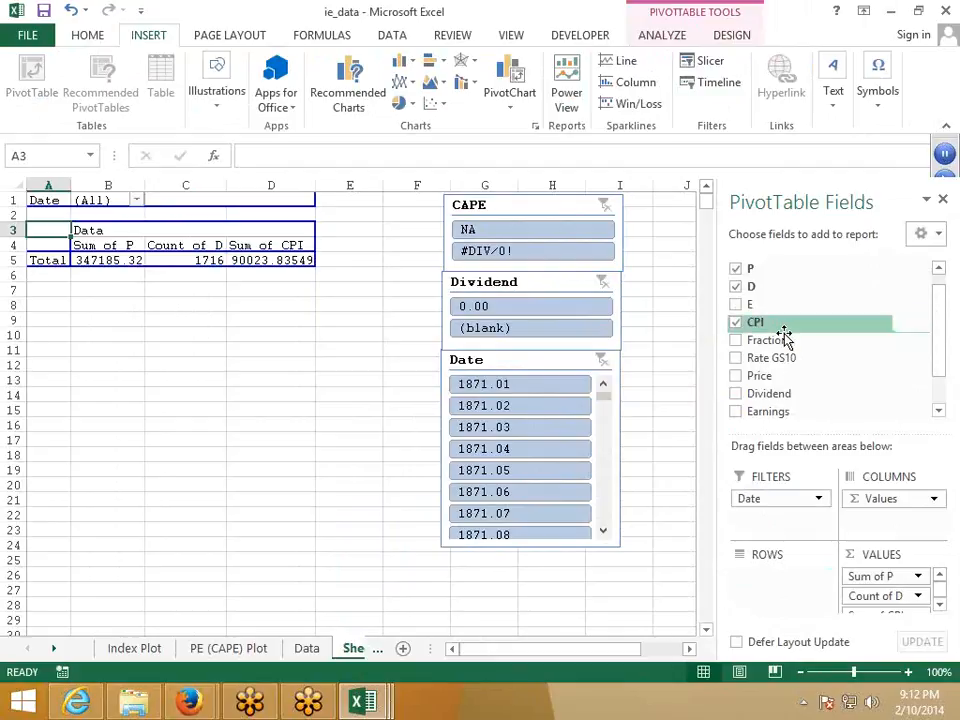
{"action": "left_click_drag", "start_coordinate": [778, 342], "coordinate": [774, 574]}
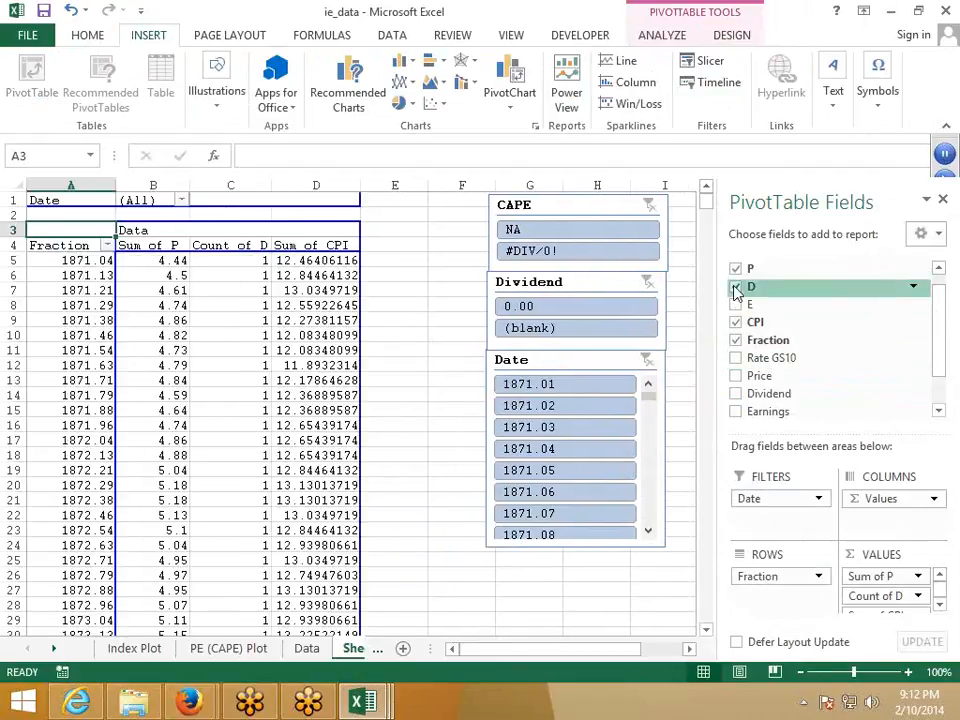
{"action": "left_click", "coordinate": [714, 84]}
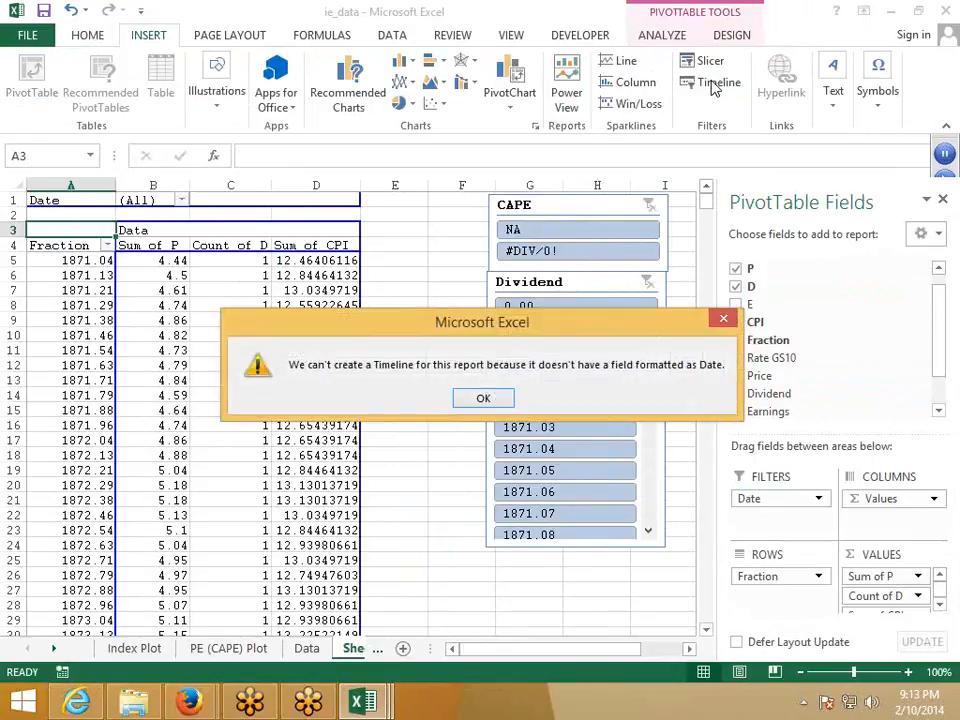
{"action": "left_click", "coordinate": [488, 398]}
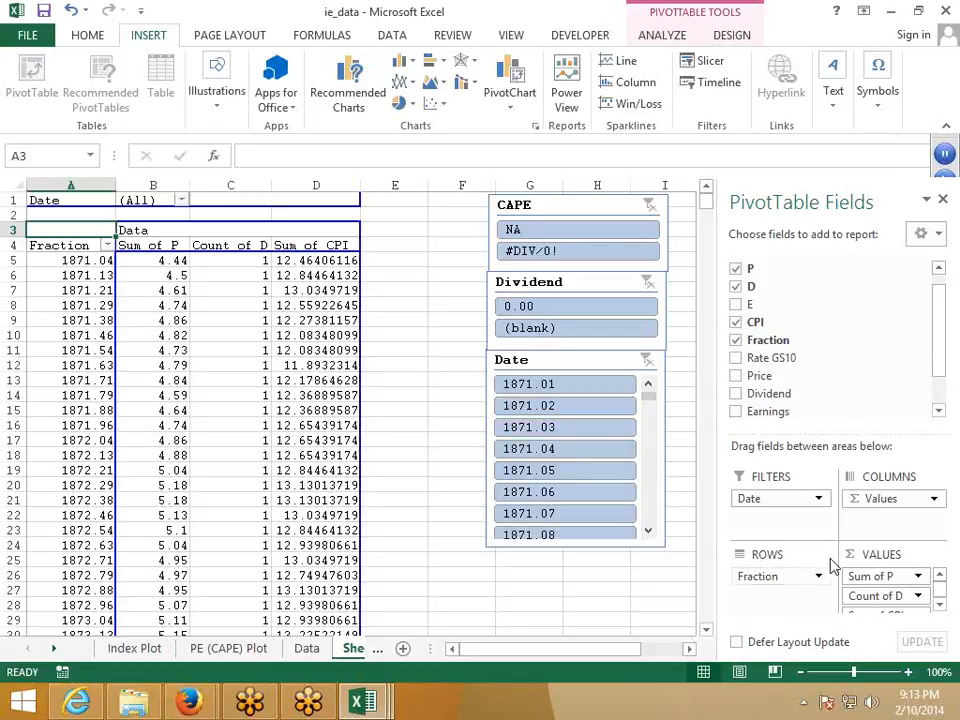
Step: Delete the CAPE, Dividend and Date slicers from the worksheet
{"action": "mouse_move", "coordinate": [953, 60]}
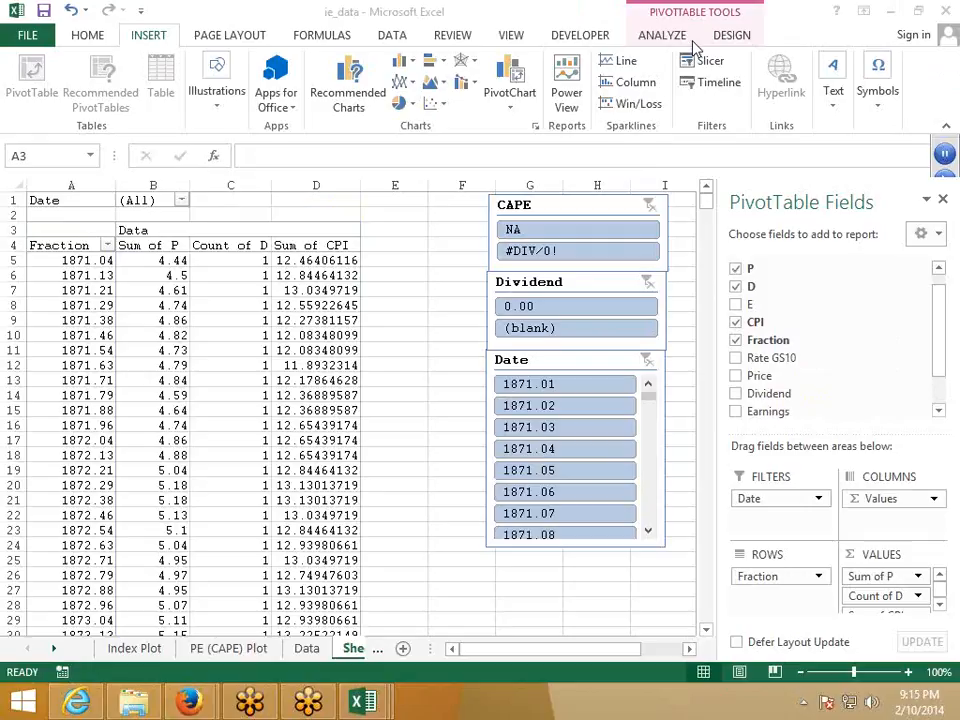
{"action": "left_click", "coordinate": [572, 208]}
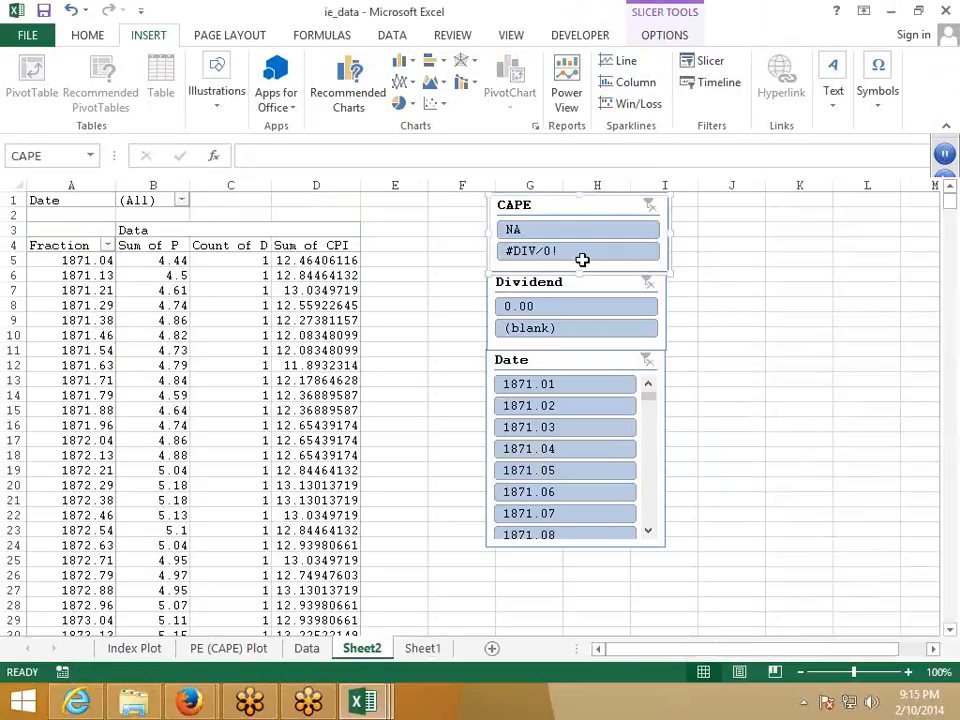
{"action": "key", "text": "Delete"}
{"action": "left_click", "coordinate": [577, 285]}
{"action": "key", "text": "Delete"}
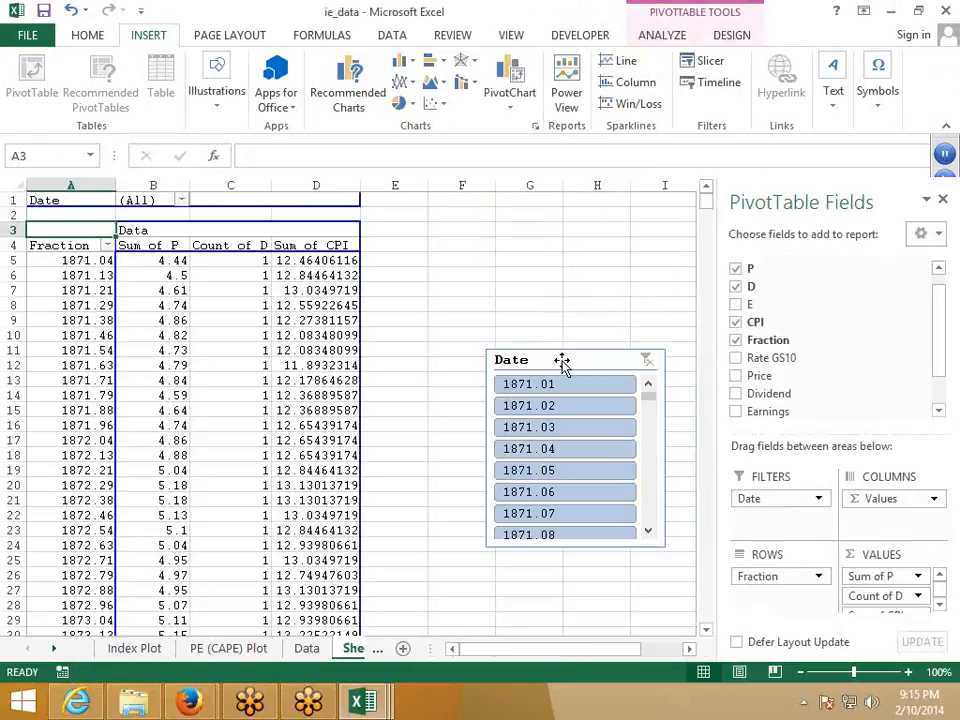
{"action": "left_click", "coordinate": [562, 363]}
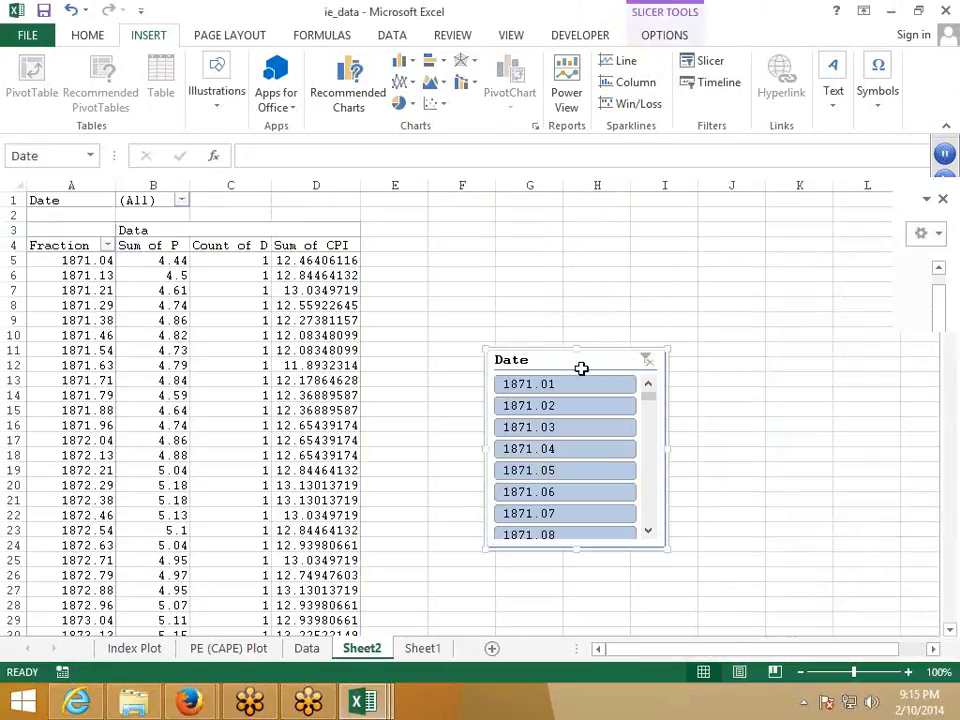
{"action": "key", "text": "Delete"}
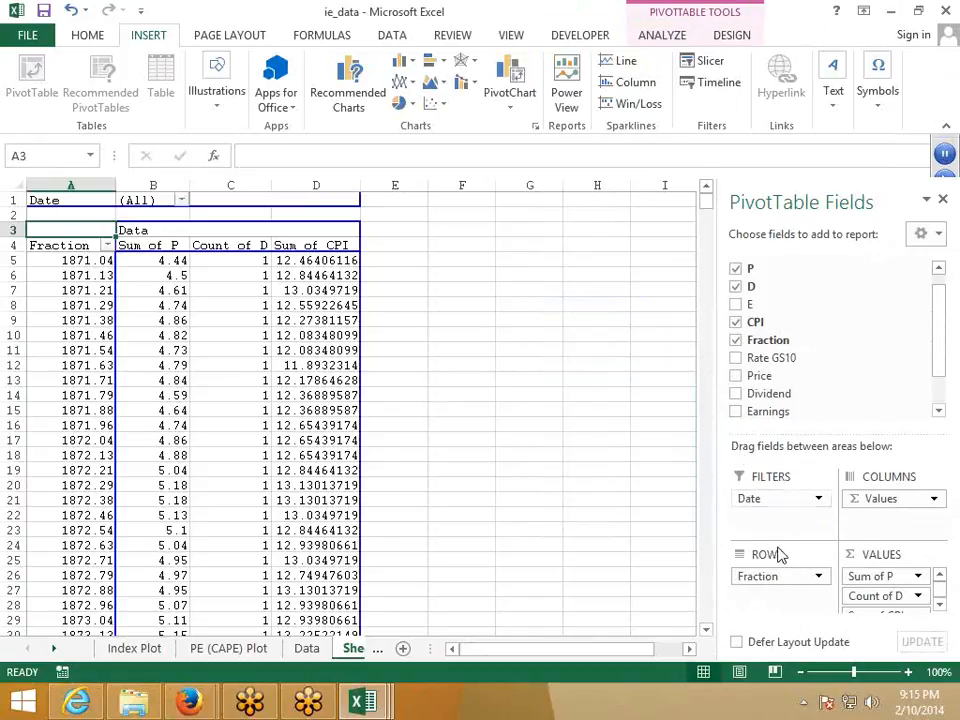
Step: Move Date back to the rows in place of Fraction and try again to insert a timeline
{"action": "mouse_move", "coordinate": [776, 576]}
{"action": "left_mouse_down"}
{"action": "mouse_move", "coordinate": [900, 485]}
{"action": "mouse_move", "coordinate": [754, 581]}
{"action": "mouse_move", "coordinate": [789, 448]}
{"action": "mouse_move", "coordinate": [789, 399]}
{"action": "mouse_move", "coordinate": [786, 583]}
{"action": "mouse_move", "coordinate": [776, 572]}
{"action": "left_mouse_up"}
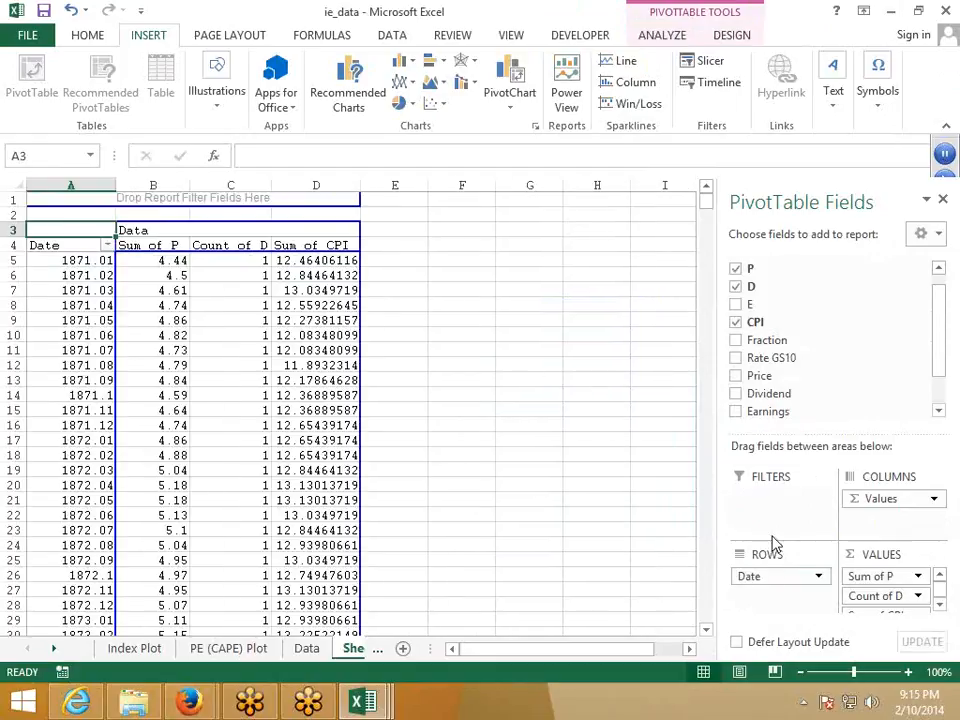
{"action": "left_click", "coordinate": [720, 85]}
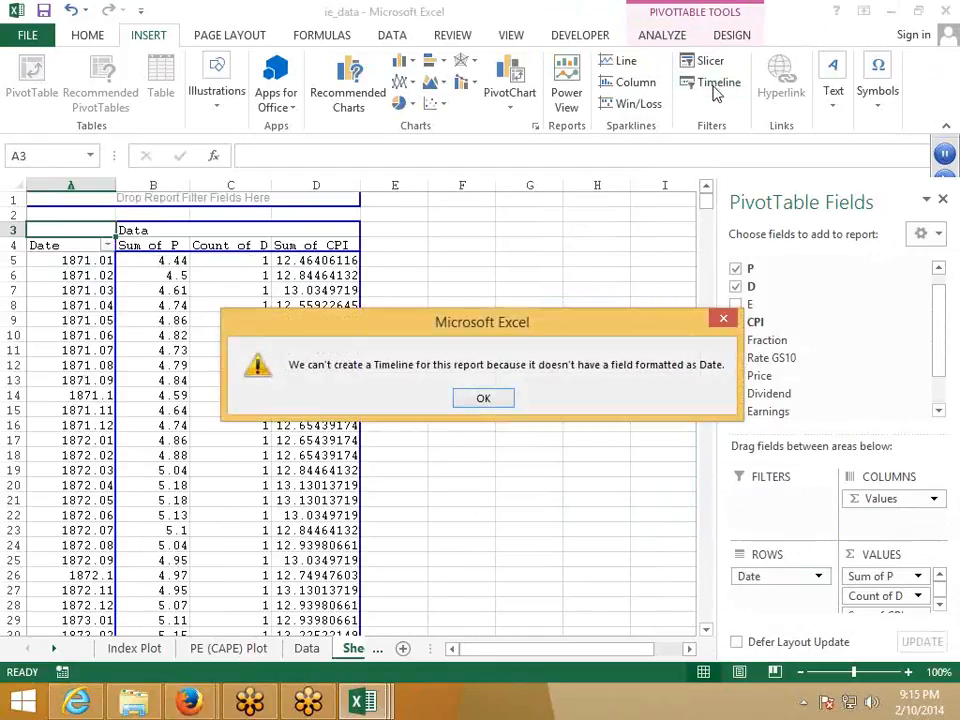
{"action": "left_click", "coordinate": [483, 398]}
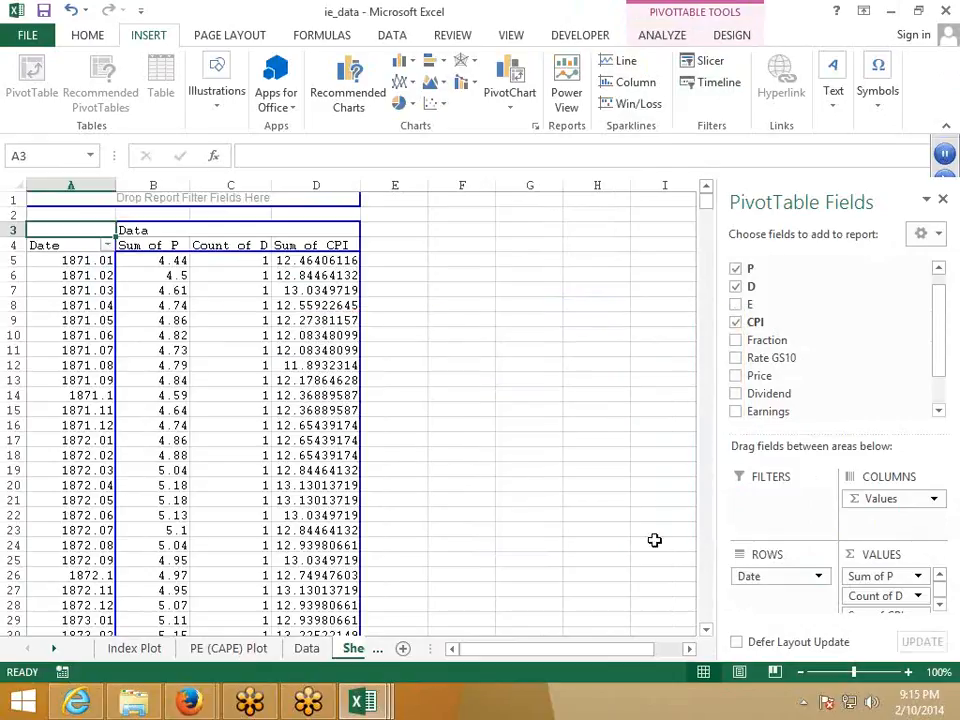
{"action": "left_click", "coordinate": [770, 588]}
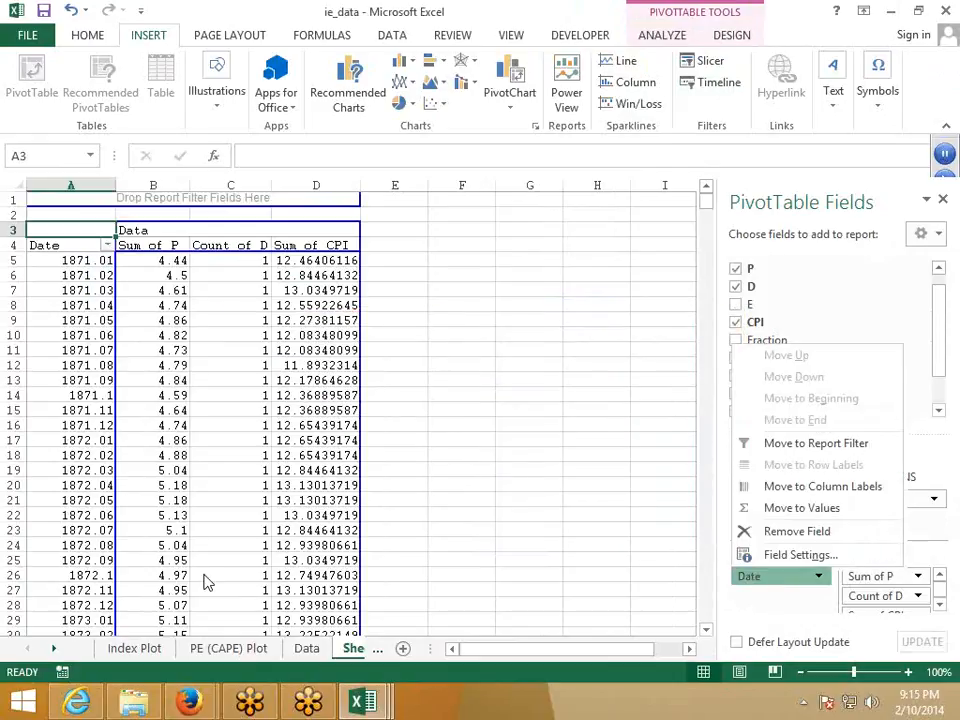
Step: Examine the values in the Date column of the Data sheet
{"action": "left_click", "coordinate": [307, 651]}
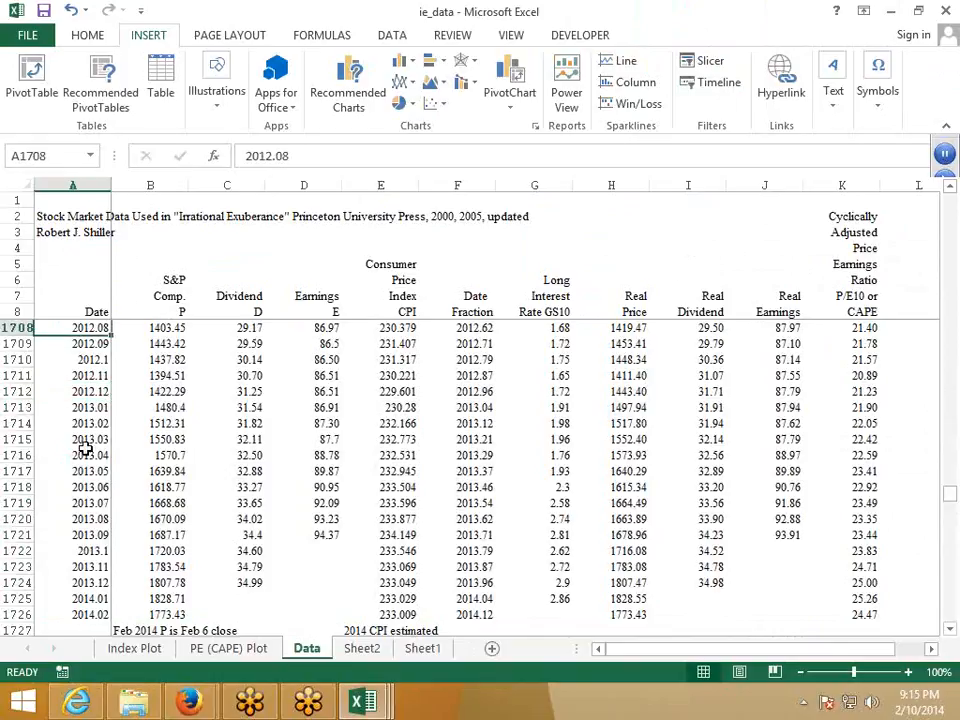
{"action": "scroll", "coordinate": [87, 459], "scroll_direction": "down", "scroll_amount": 3}
{"action": "scroll", "coordinate": [87, 459], "scroll_direction": "up", "scroll_amount": 7}
{"action": "scroll", "coordinate": [90, 440], "scroll_direction": "up", "scroll_amount": 15}
{"action": "left_click", "coordinate": [95, 425]}
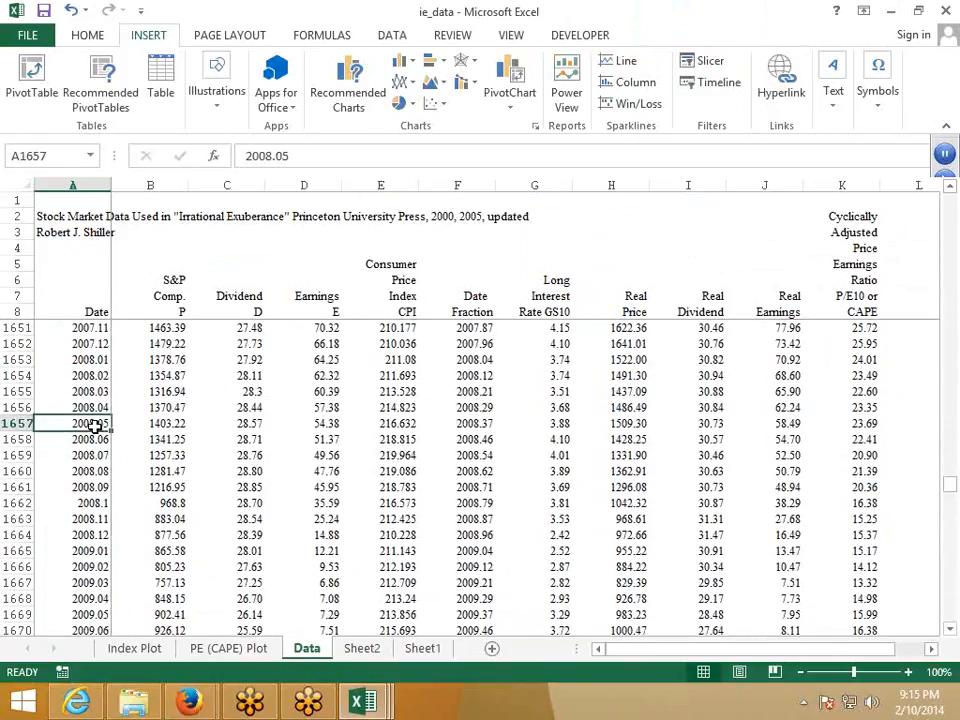
{"action": "key", "text": "ctrl+Up"}
{"action": "key", "text": "Right"}
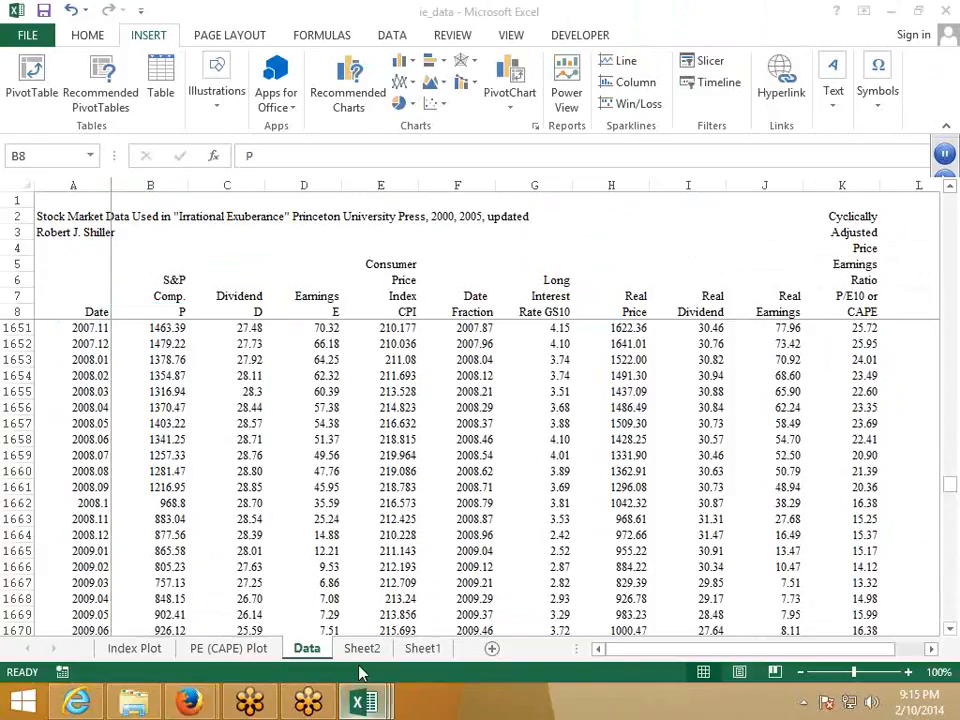
Step: Switch to the Data workbook and show the source data on its Sheet1
{"action": "mouse_move", "coordinate": [362, 700]}
{"action": "left_click", "coordinate": [214, 621]}
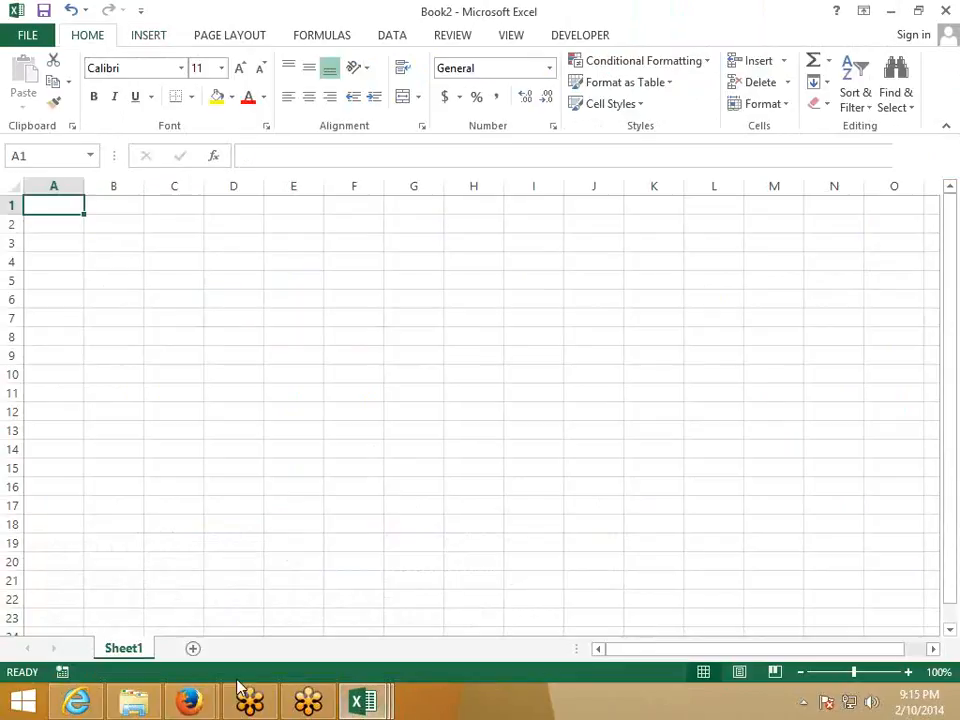
{"action": "mouse_move", "coordinate": [362, 700]}
{"action": "left_click", "coordinate": [326, 609]}
{"action": "left_click", "coordinate": [130, 649]}
{"action": "left_click", "coordinate": [200, 650]}
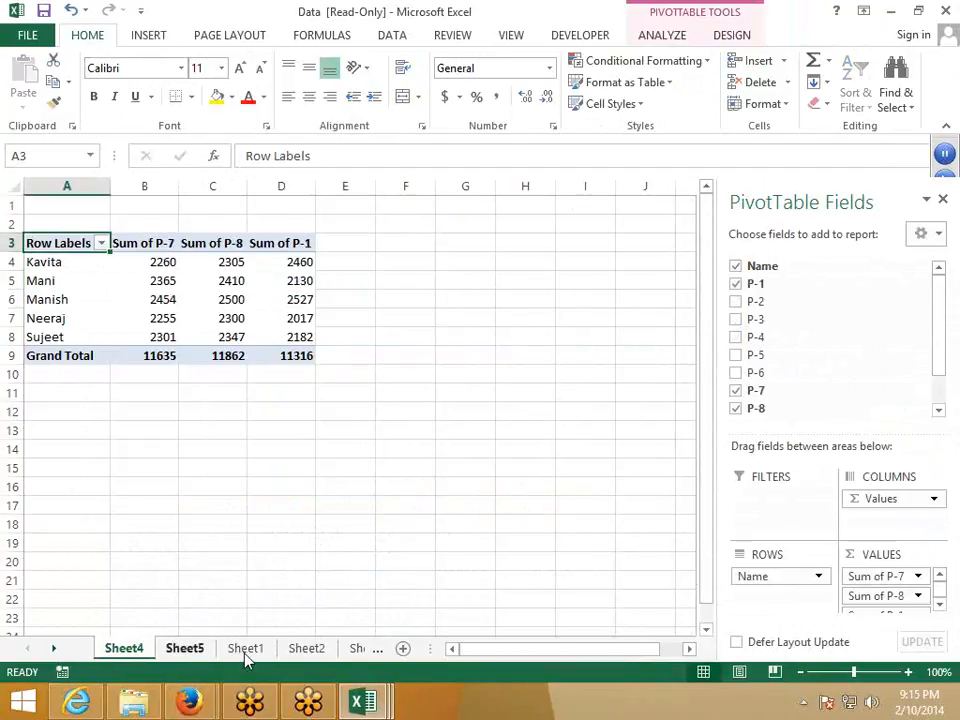
{"action": "left_click", "coordinate": [257, 650]}
Step: Insert a new column before the Name column and give it the heading Date
{"action": "right_click", "coordinate": [42, 186]}
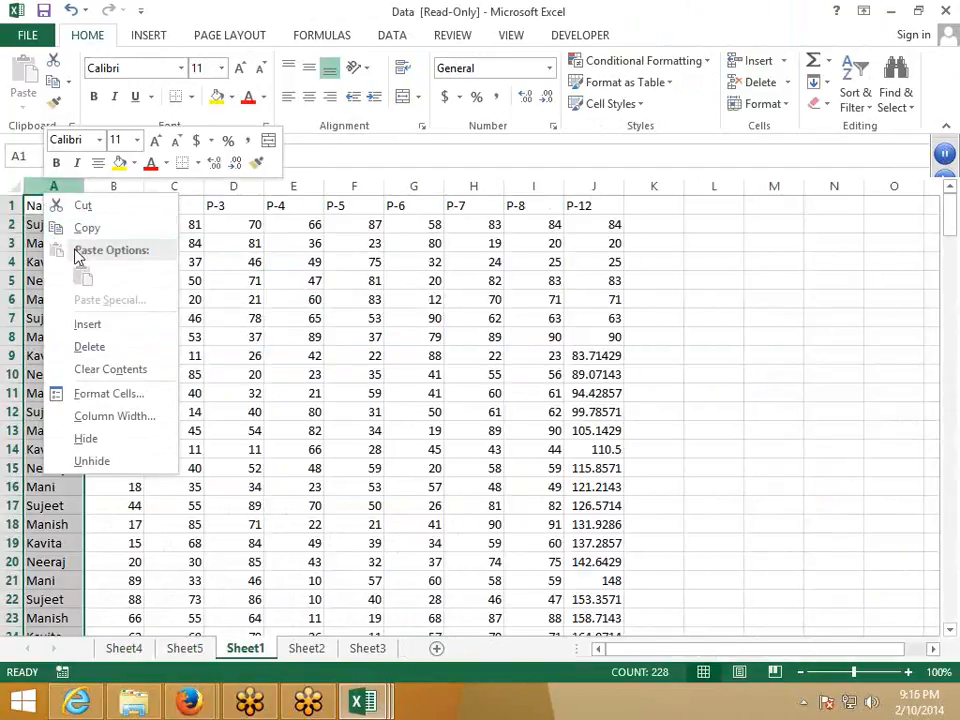
{"action": "key", "text": "Escape"}
{"action": "key", "text": "ctrl+shift+plus"}
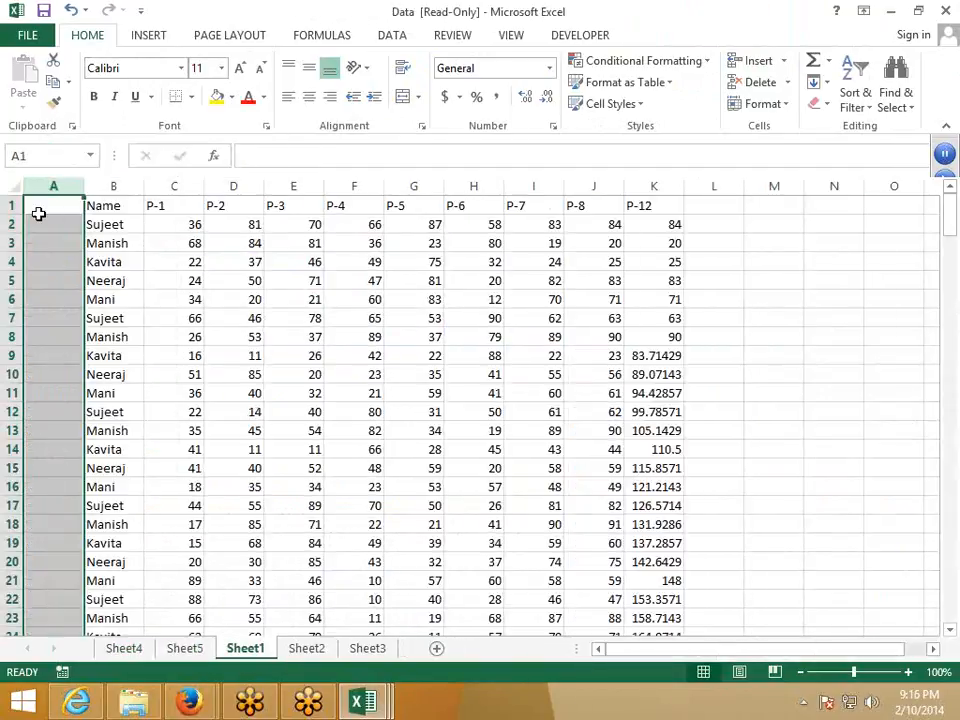
{"action": "left_click", "coordinate": [37, 208]}
{"action": "type", "text": "DAt"}
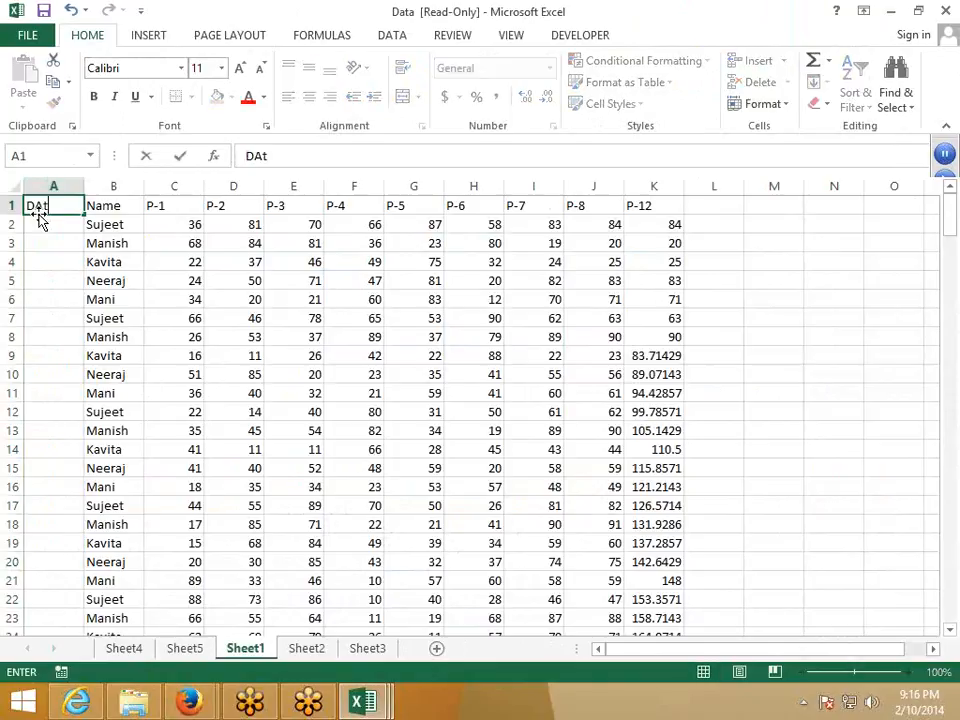
{"action": "type", "text": "e"}
{"action": "key", "text": "Return"}
Step: Enter 1-Jan in cell A2 and fill consecutive dates down the Date column to the last data row
{"action": "type", "text": "1-jan"}
{"action": "key", "text": "Return"}
{"action": "left_click", "coordinate": [79, 226]}
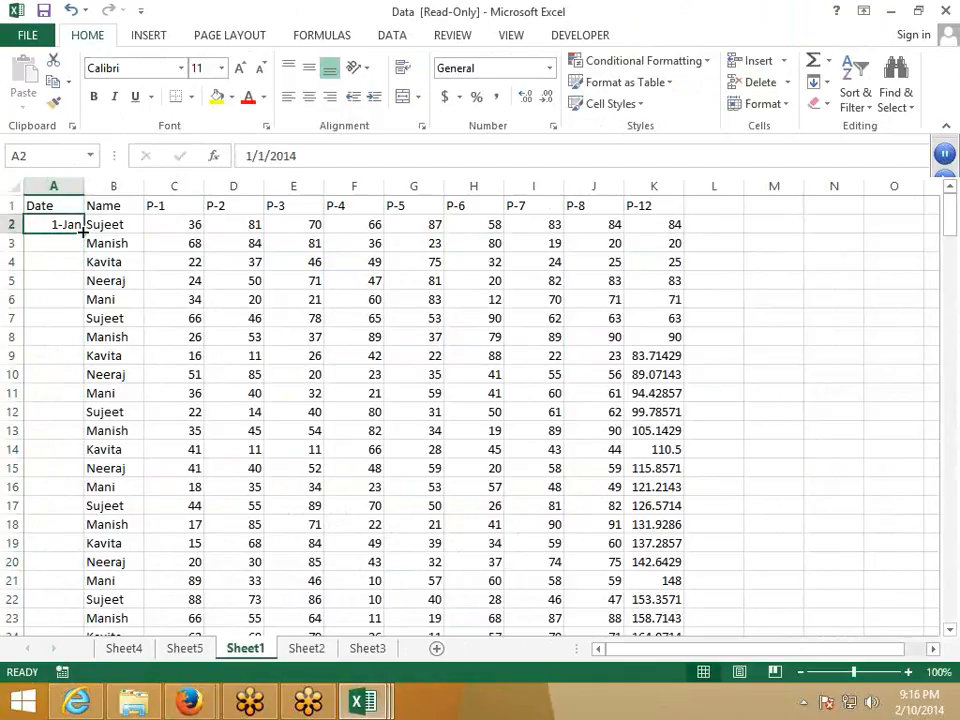
{"action": "double_click", "coordinate": [83, 231]}
Step: Create a PivotTable on a new worksheet from Sheet1 A1:K228, with Date as the report filter
{"action": "left_click", "coordinate": [74, 199]}
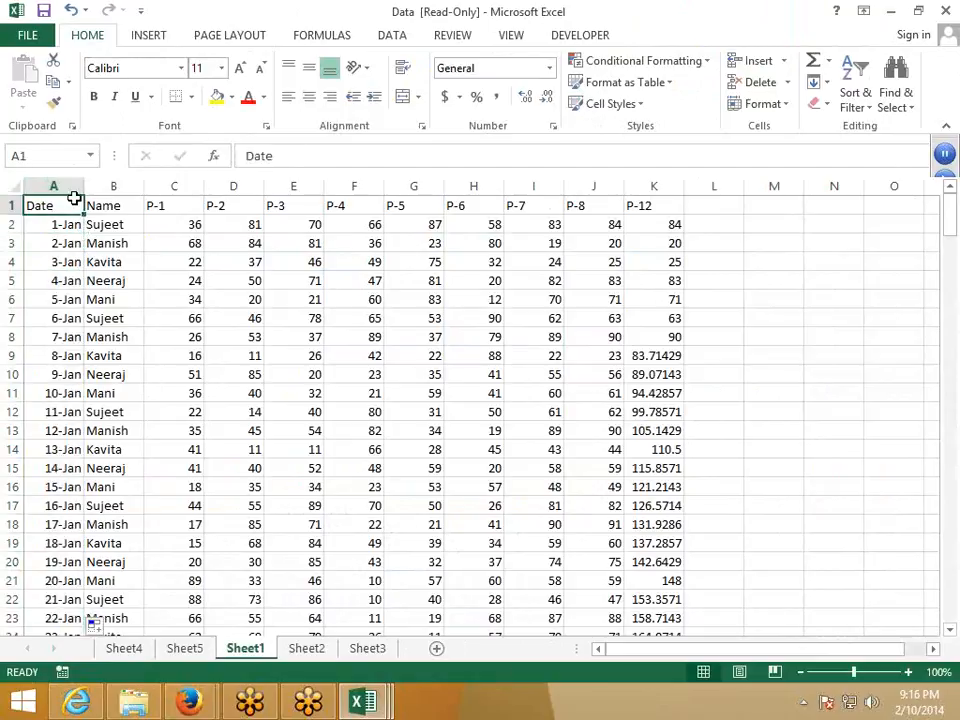
{"action": "key", "text": "ctrl+shift+Right"}
{"action": "key", "text": "ctrl+shift+Down"}
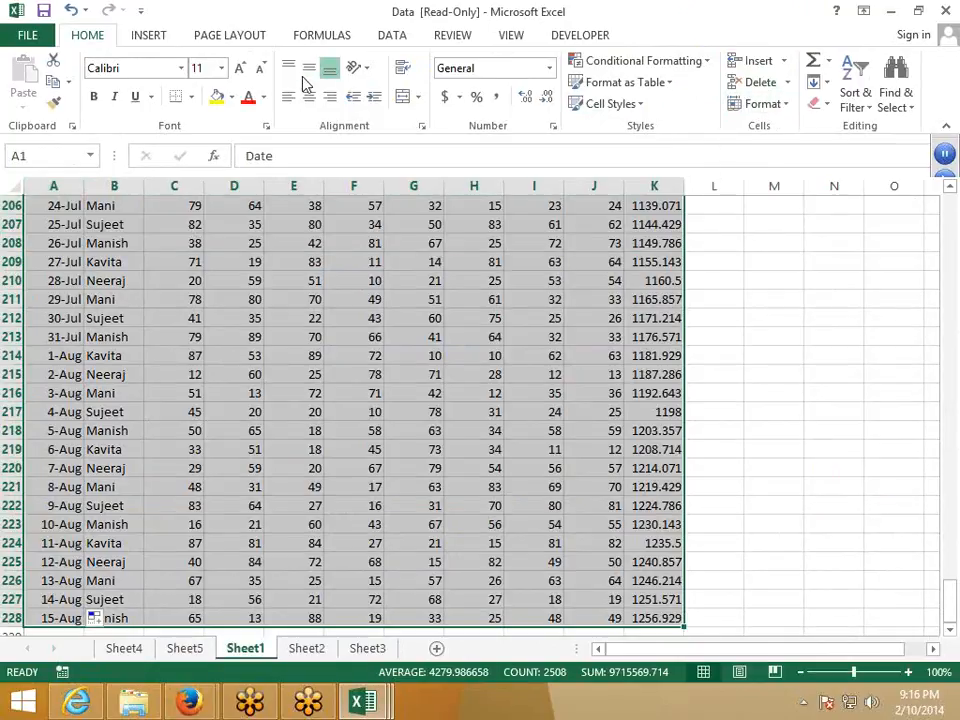
{"action": "left_click", "coordinate": [150, 35]}
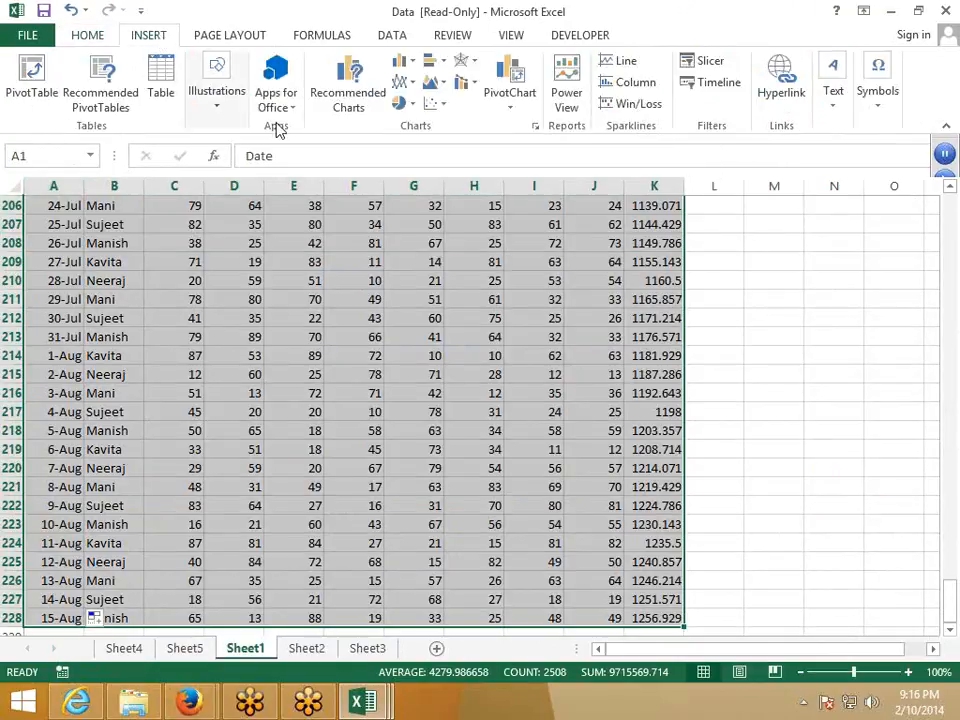
{"action": "left_click", "coordinate": [54, 100]}
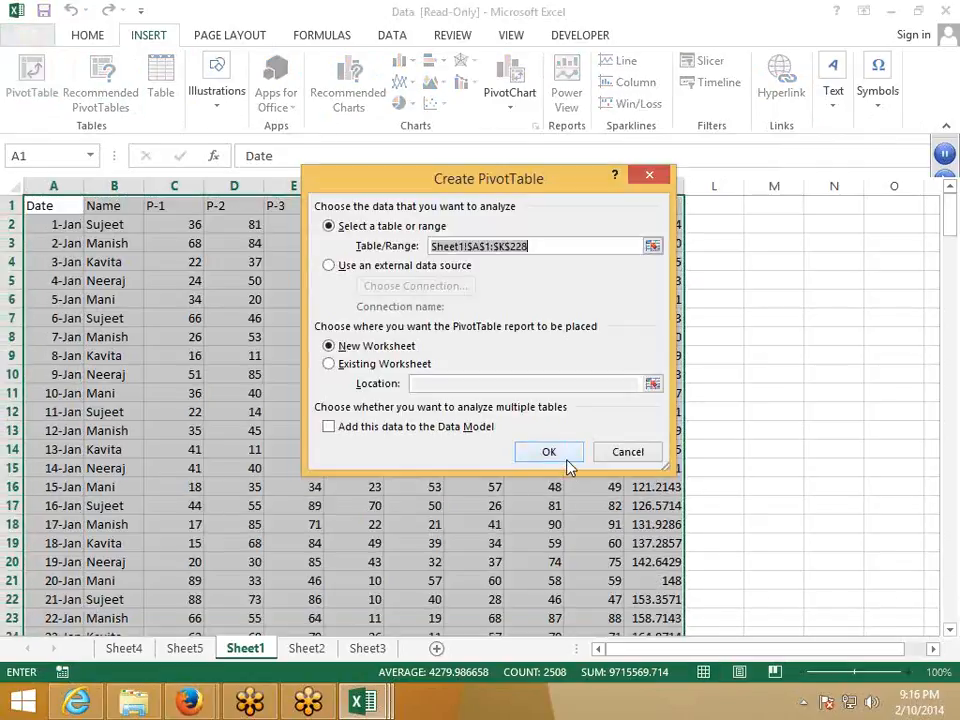
{"action": "left_click", "coordinate": [564, 456]}
{"action": "left_click_drag", "start_coordinate": [761, 276], "coordinate": [771, 484]}
{"action": "left_click", "coordinate": [96, 206]}
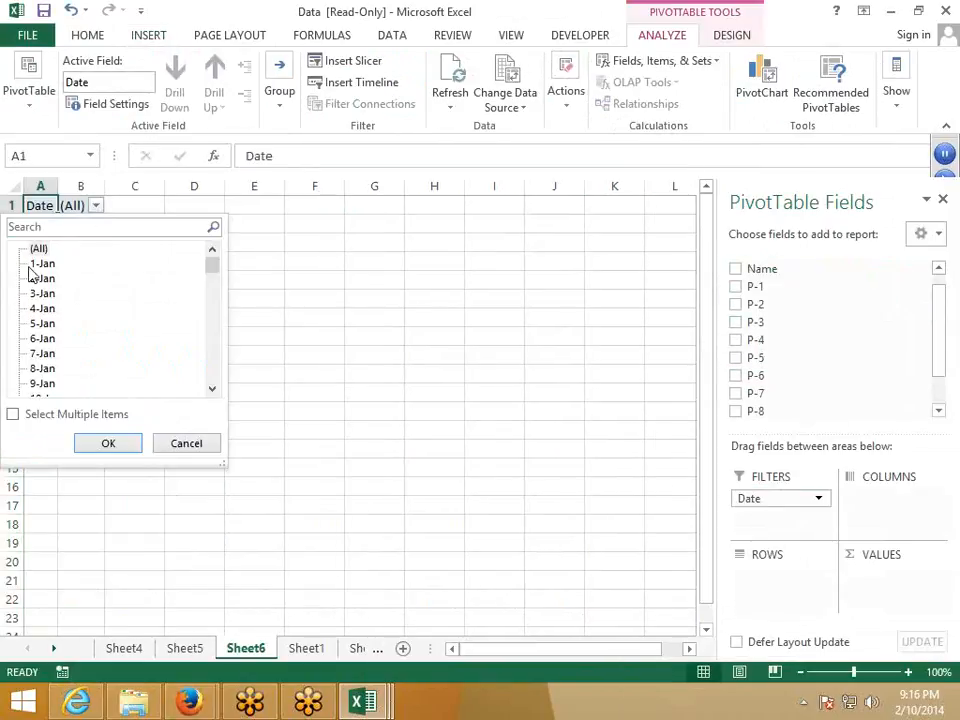
{"action": "left_click", "coordinate": [58, 414]}
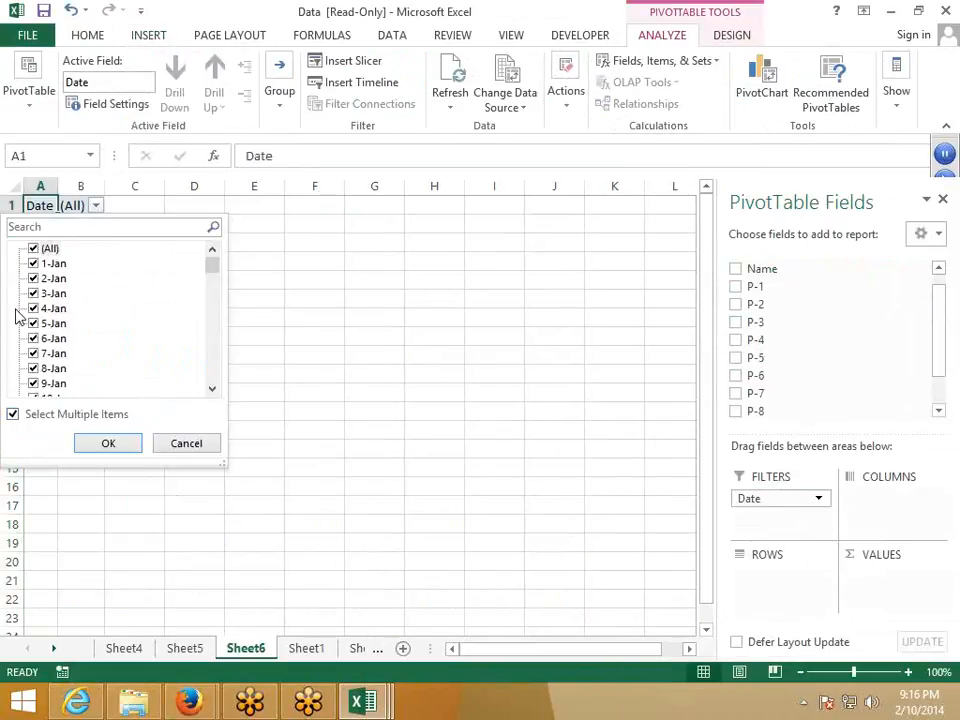
{"action": "left_click", "coordinate": [33, 248]}
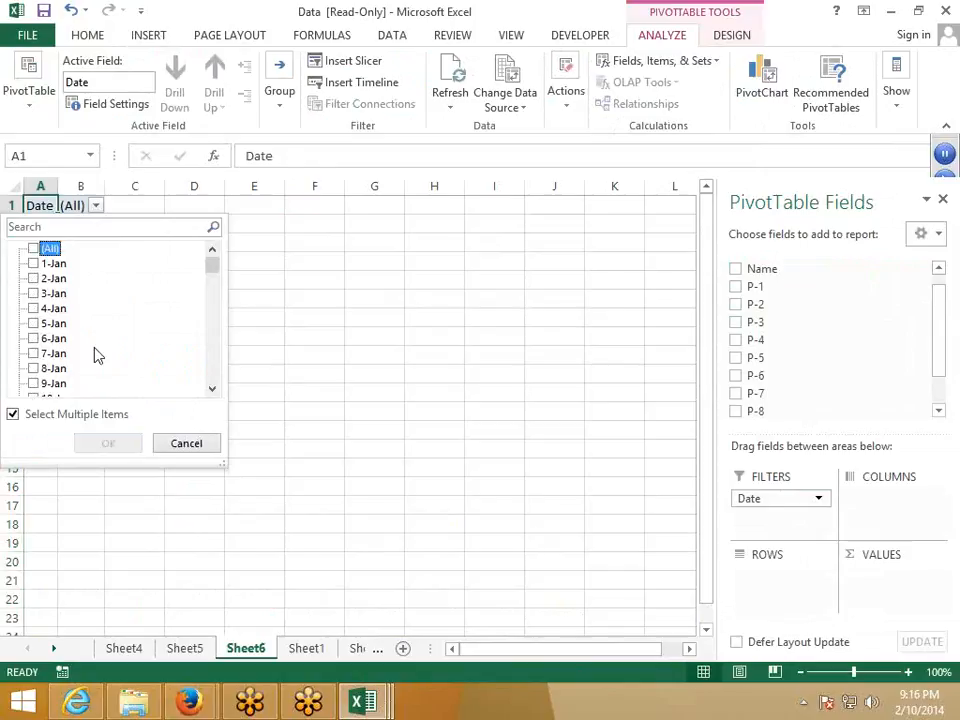
{"action": "left_click", "coordinate": [195, 445]}
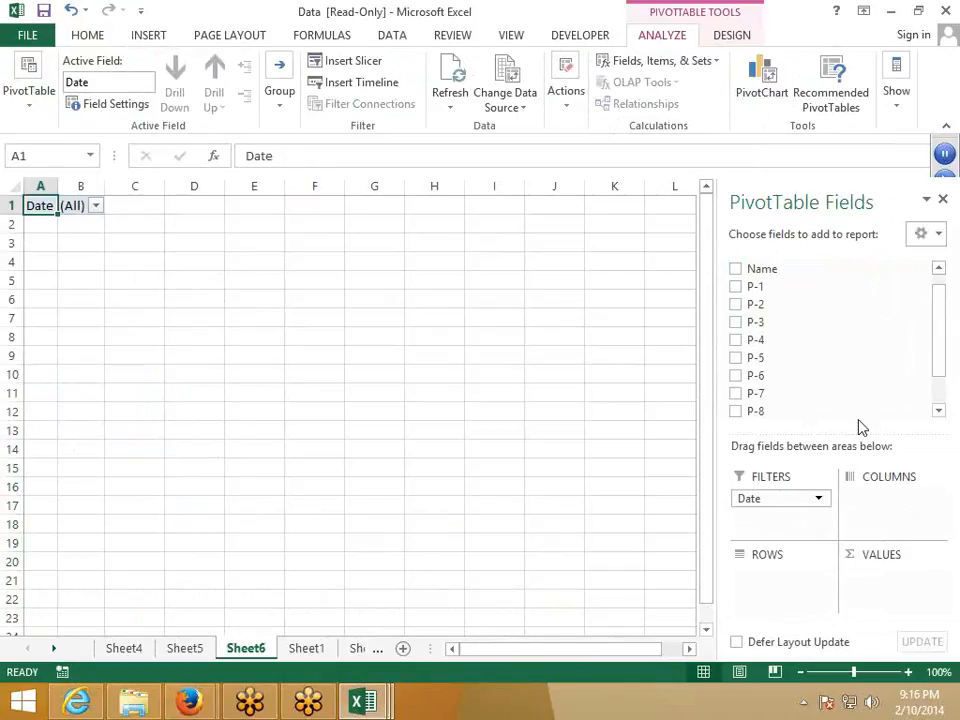
Step: Add Name as the row field and sum P-1 in the PivotTable's values
{"action": "left_click_drag", "start_coordinate": [765, 269], "coordinate": [797, 585]}
{"action": "left_click_drag", "start_coordinate": [756, 284], "coordinate": [868, 571]}
{"action": "left_click_drag", "start_coordinate": [761, 287], "coordinate": [874, 574]}
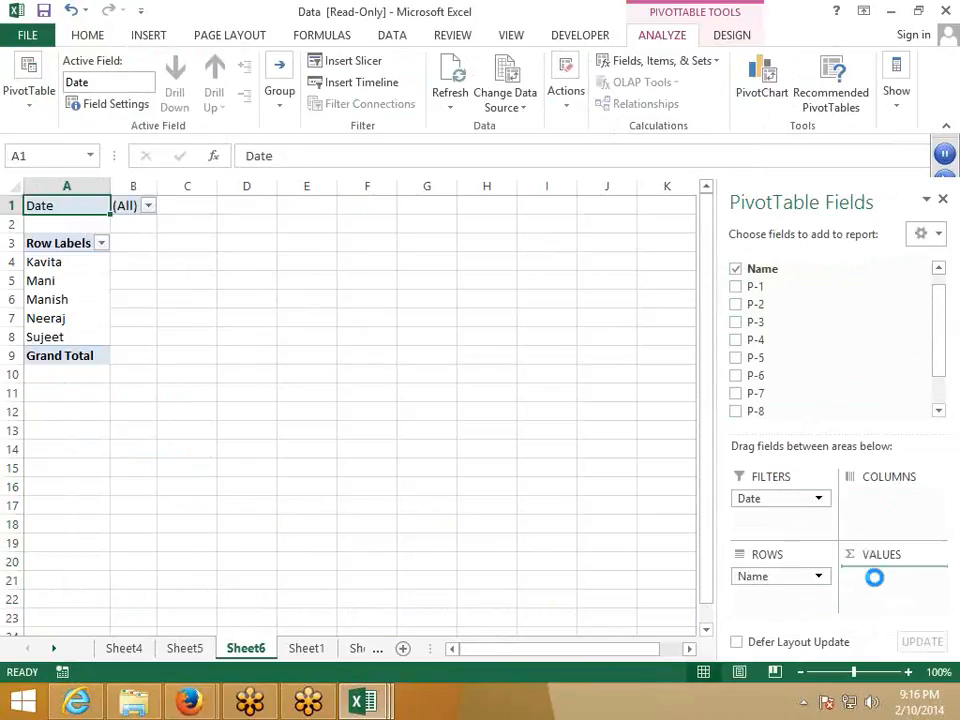
Step: Insert a timeline for the Date field and place it beside the PivotTable
{"action": "left_click", "coordinate": [146, 36]}
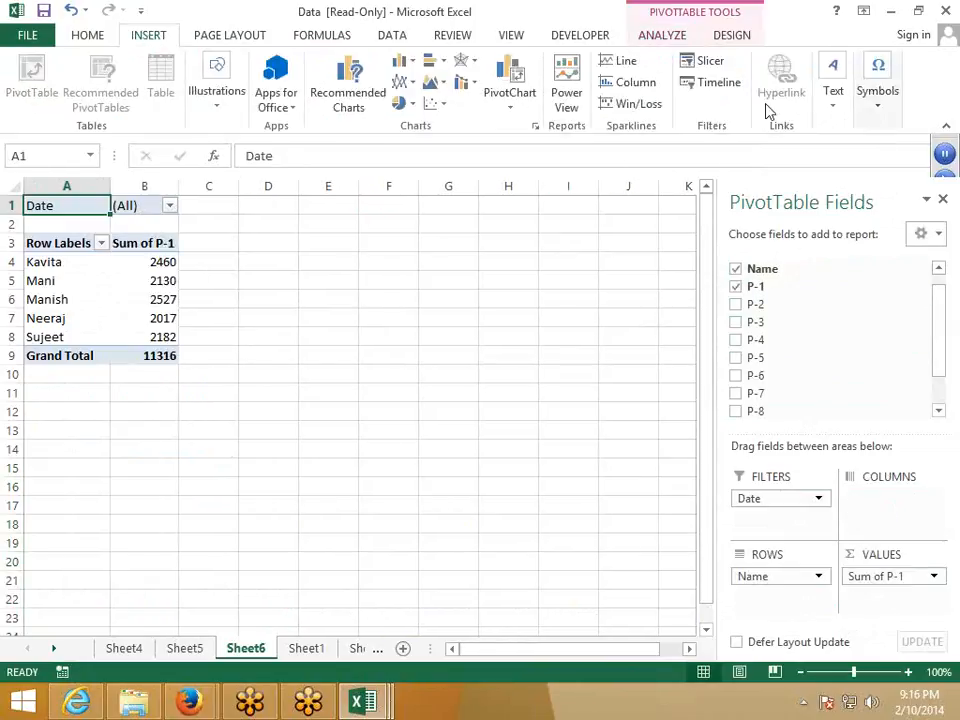
{"action": "left_click", "coordinate": [714, 88]}
{"action": "left_click", "coordinate": [399, 268]}
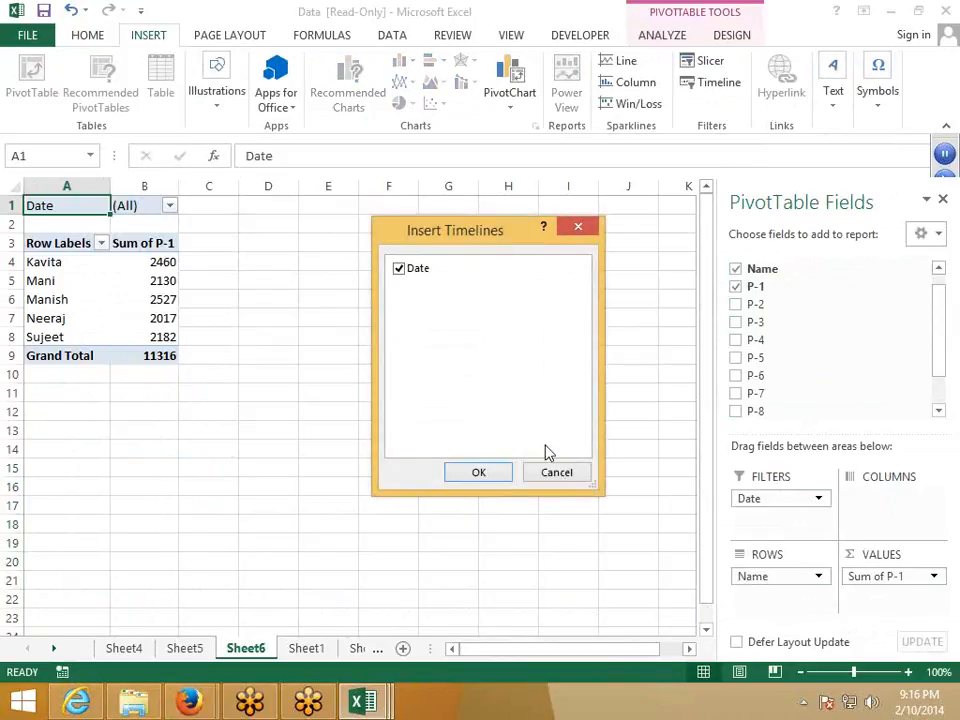
{"action": "left_click", "coordinate": [467, 470]}
{"action": "left_click_drag", "start_coordinate": [326, 349], "coordinate": [307, 195]}
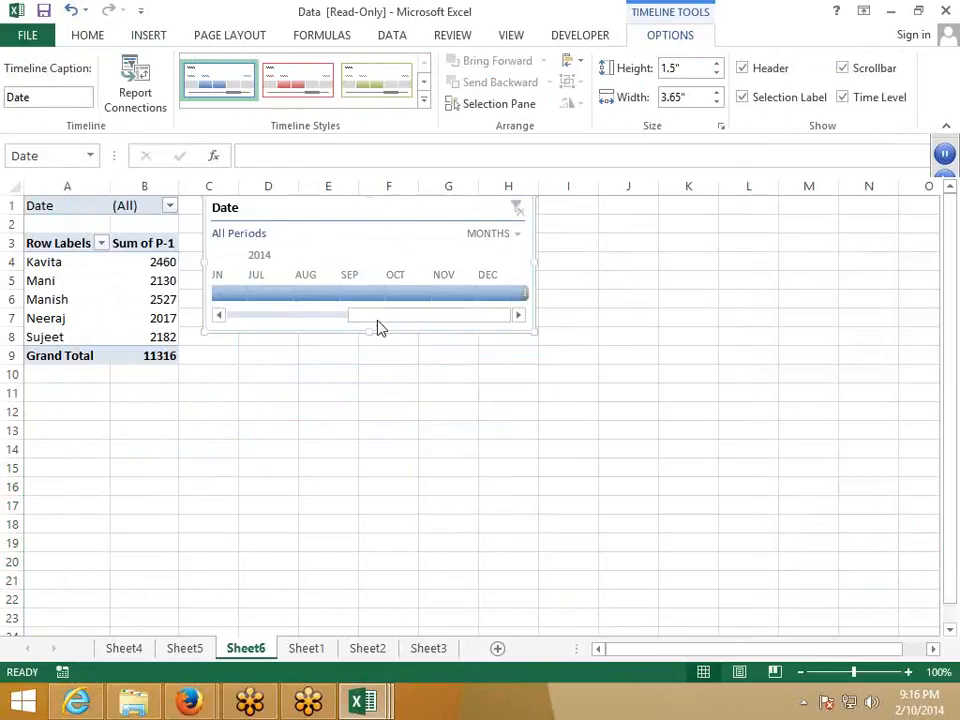
Step: Set the Date timeline's time level to quarters and filter the PivotTable by Q1, Q2 and Q3 2014 in turn
{"action": "left_click", "coordinate": [246, 317]}
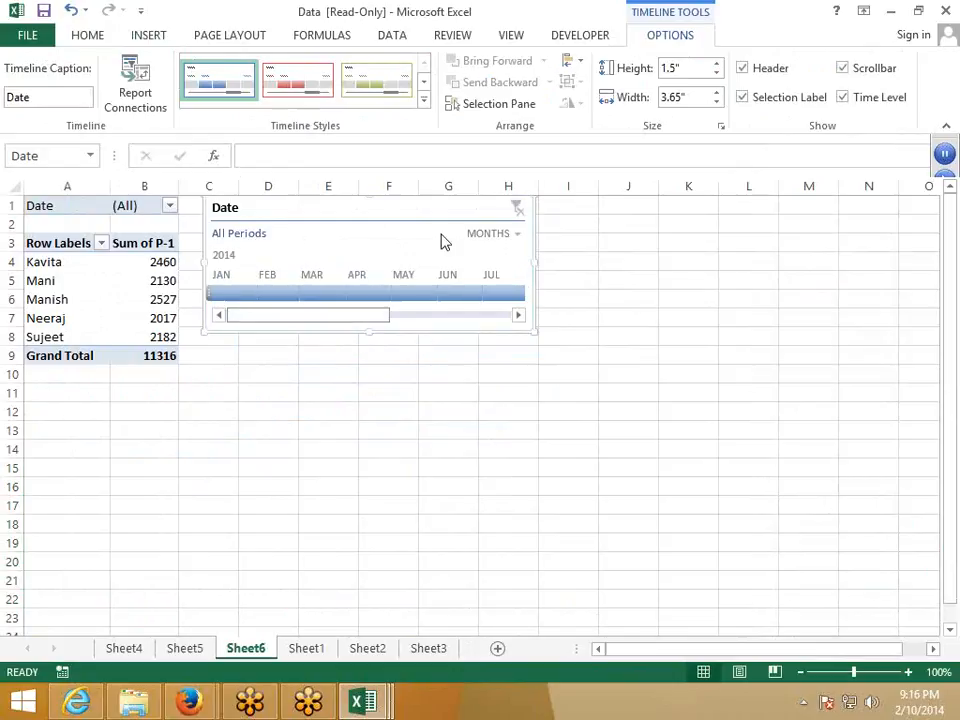
{"action": "left_click", "coordinate": [517, 238]}
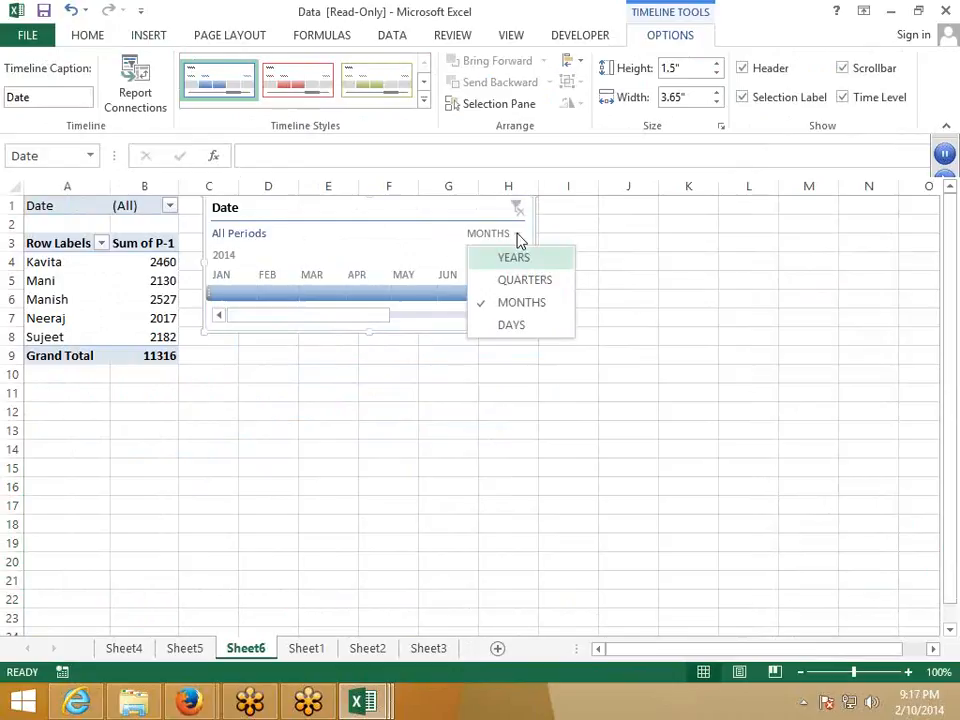
{"action": "left_click", "coordinate": [506, 287]}
{"action": "left_click", "coordinate": [218, 277]}
{"action": "left_click", "coordinate": [261, 276]}
{"action": "left_click", "coordinate": [300, 292]}
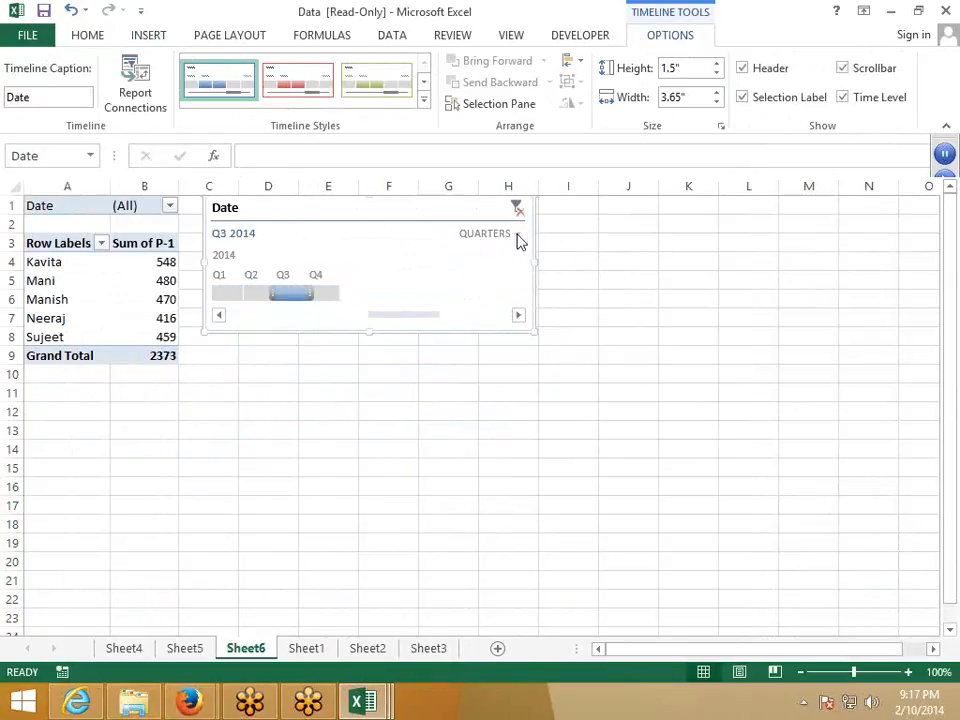
Step: Set the Date timeline's time level to months and filter the PivotTable to March 2014
{"action": "left_click", "coordinate": [516, 238]}
{"action": "left_click", "coordinate": [513, 303]}
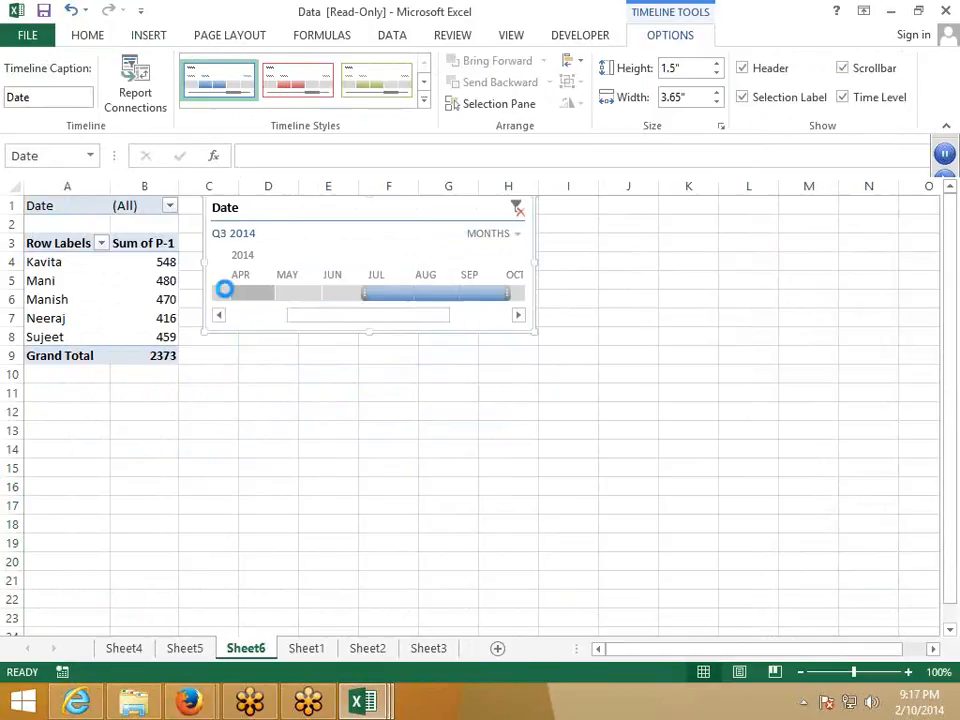
{"action": "left_click", "coordinate": [224, 290]}
{"action": "left_click", "coordinate": [512, 237]}
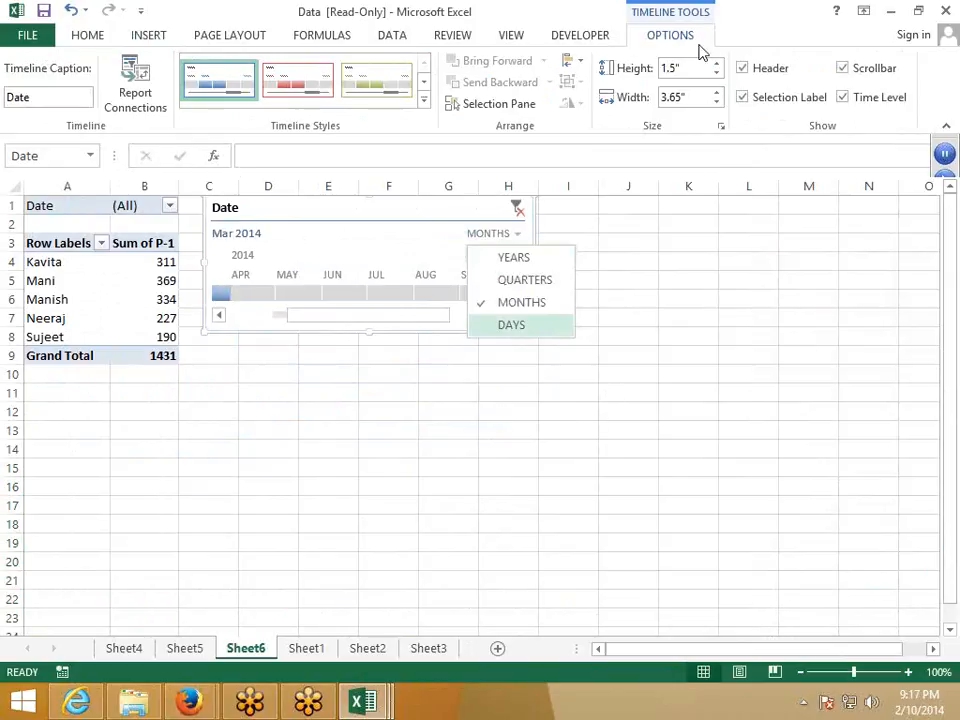
Step: Delete the Date timeline from the worksheet
{"action": "left_click", "coordinate": [414, 220]}
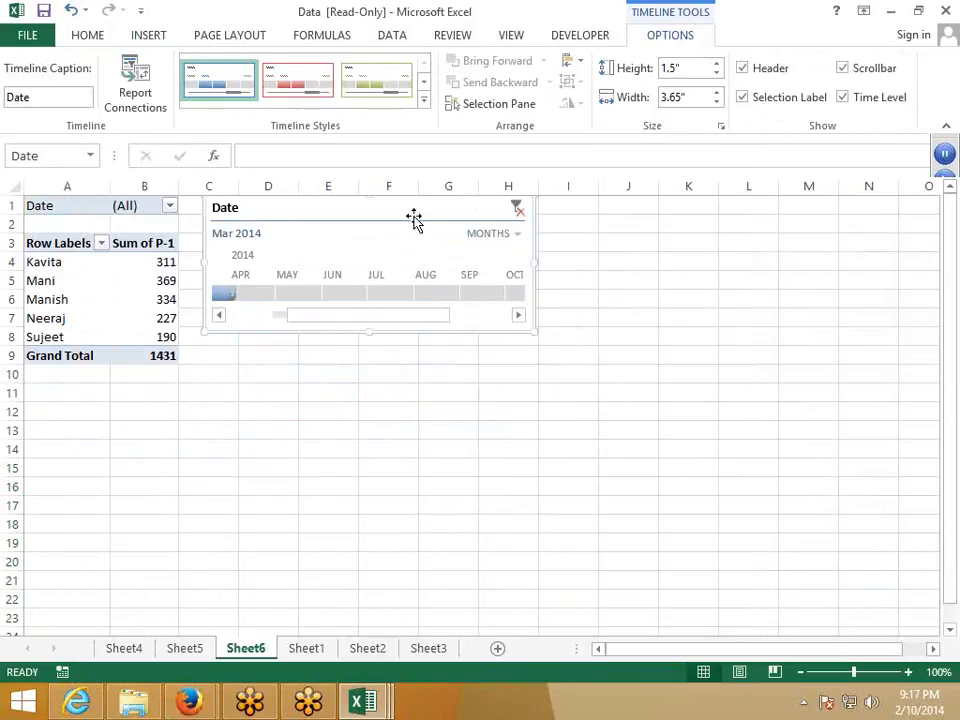
{"action": "key", "text": "Delete"}
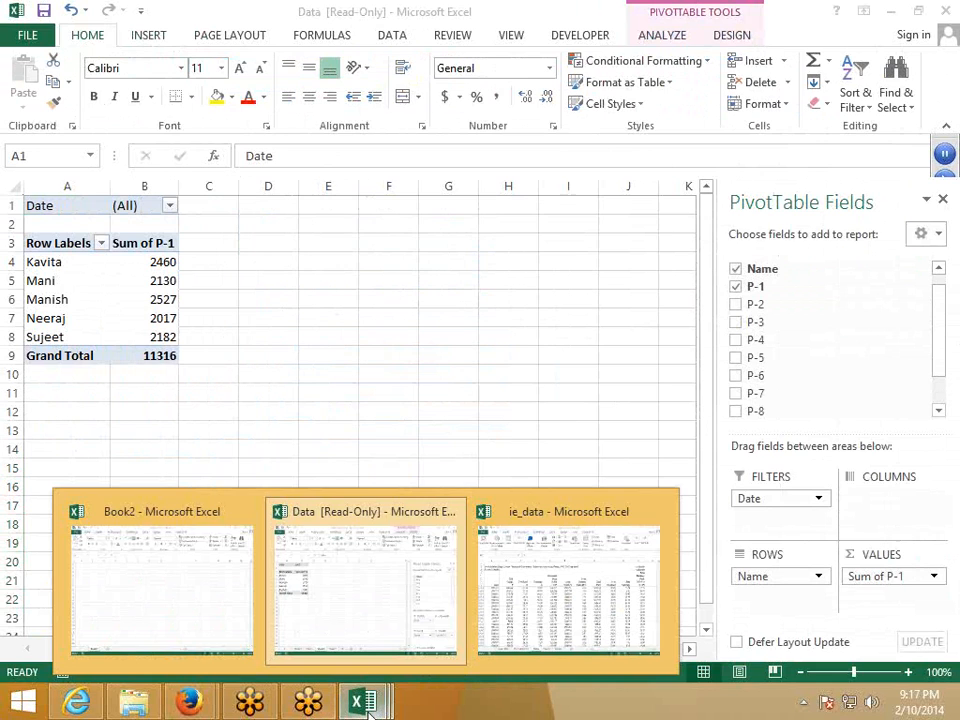
Step: Search Windows for excel and launch Microsoft Office Excel 2007
{"action": "key", "text": "super"}
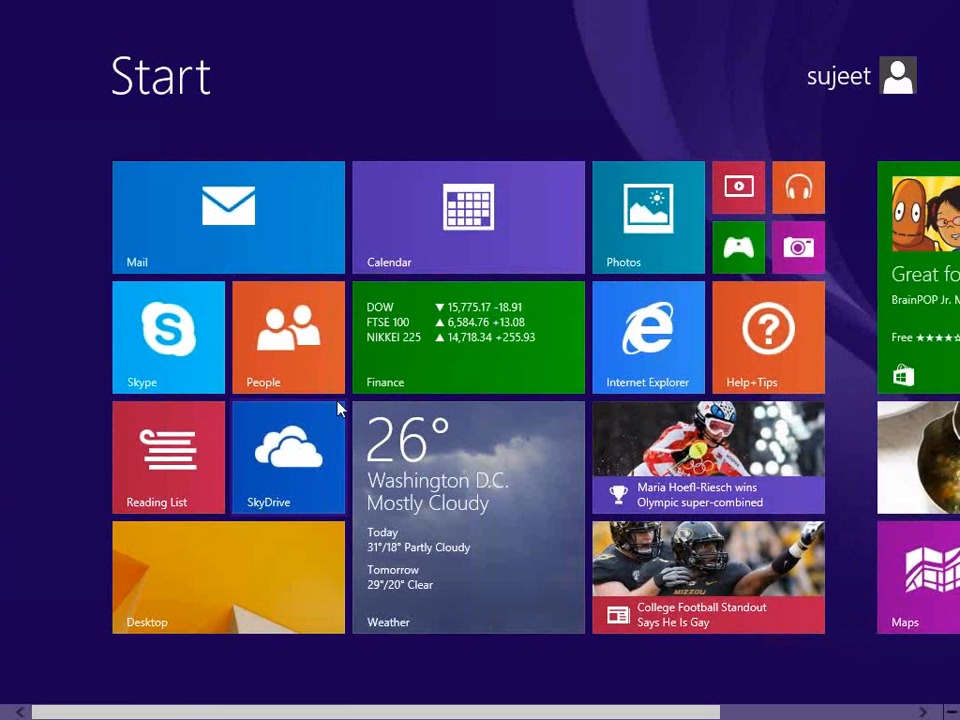
{"action": "type", "text": "excel"}
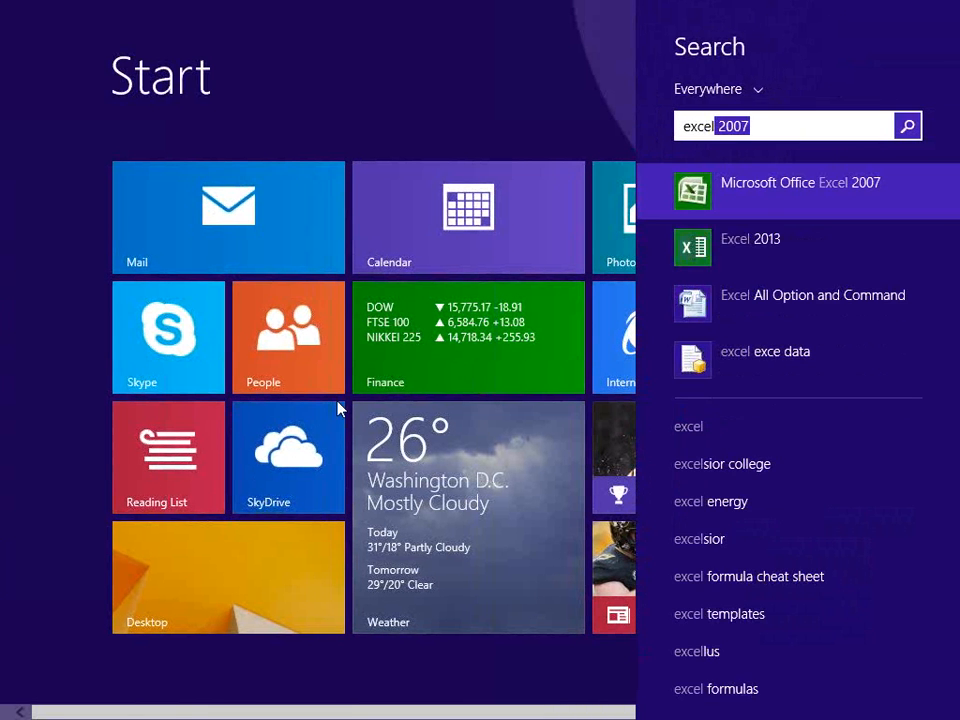
{"action": "left_click", "coordinate": [740, 195]}
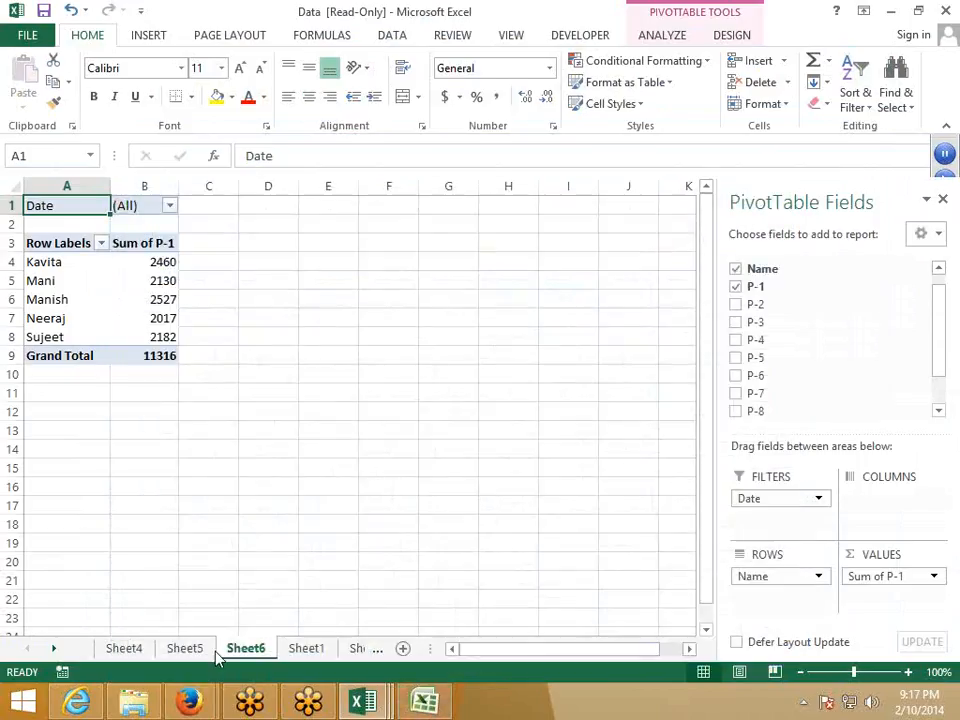
Step: Copy the Date through P-8 columns (A to J) from Sheet1 of the Data workbook
{"action": "left_click", "coordinate": [127, 650]}
{"action": "left_click", "coordinate": [188, 651]}
{"action": "left_click", "coordinate": [248, 652]}
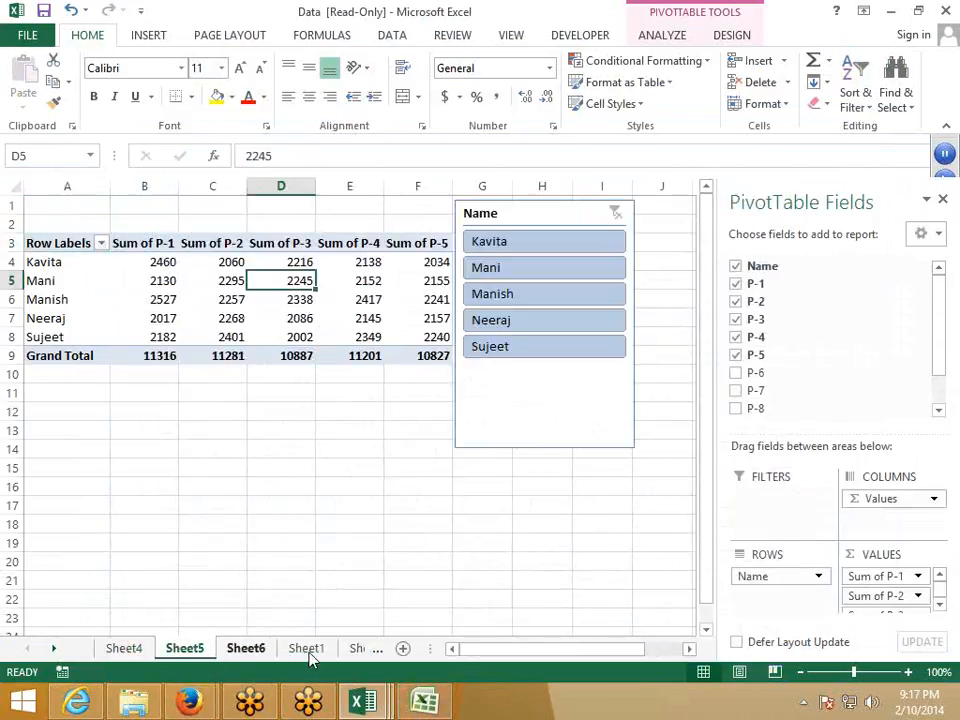
{"action": "left_click", "coordinate": [308, 652]}
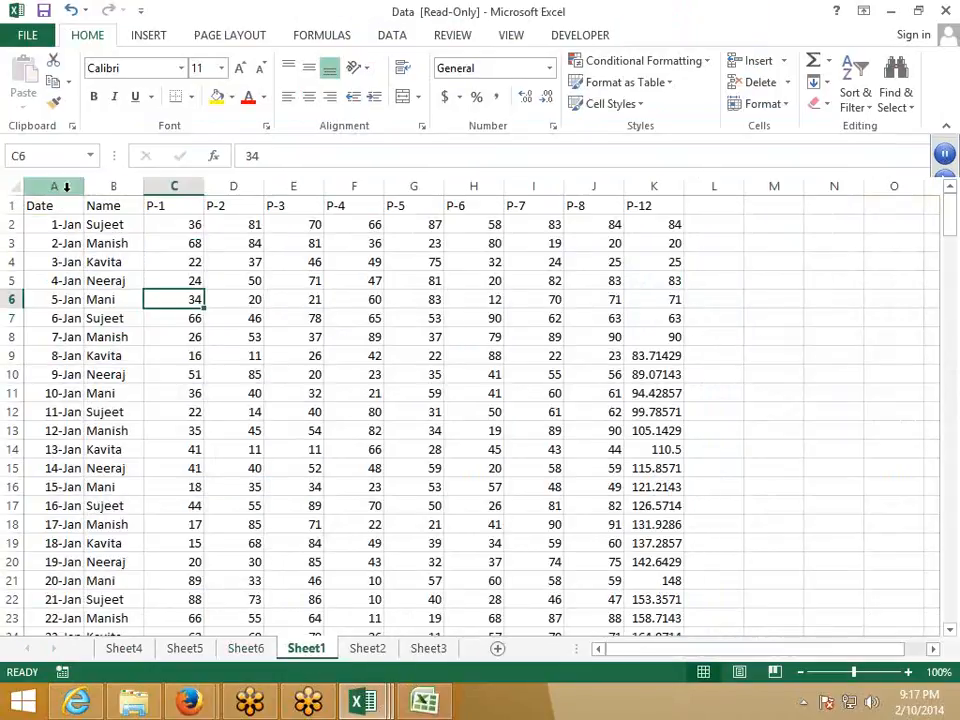
{"action": "left_click_drag", "start_coordinate": [54, 186], "coordinate": [621, 206]}
{"action": "key", "text": "ctrl+c"}
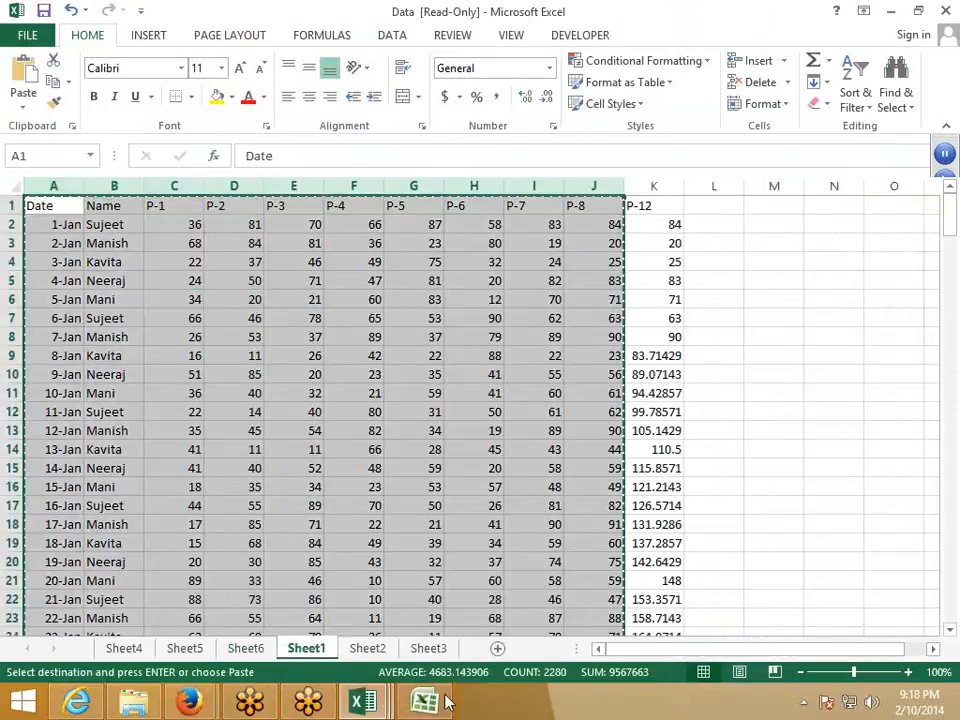
Step: Switch to Excel 2007 and paste the copied columns into Sheet1 of Book1, starting at column A
{"action": "left_click", "coordinate": [424, 701]}
{"action": "key", "text": "ctrl+v"}
{"action": "left_click", "coordinate": [174, 223]}
{"action": "left_click_drag", "start_coordinate": [71, 165], "coordinate": [149, 160]}
{"action": "left_click", "coordinate": [293, 279]}
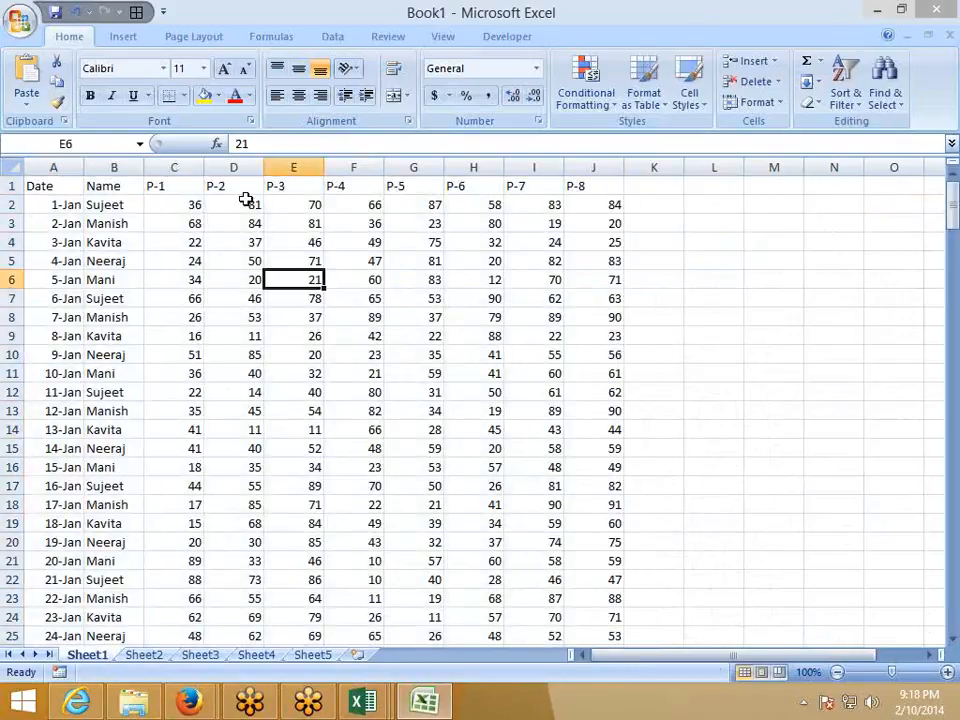
Step: Copy the Date, Name and P-1 columns from Sheet1 to Sheet2
{"action": "left_click_drag", "start_coordinate": [62, 160], "coordinate": [167, 163]}
{"action": "key", "text": "ctrl+c"}
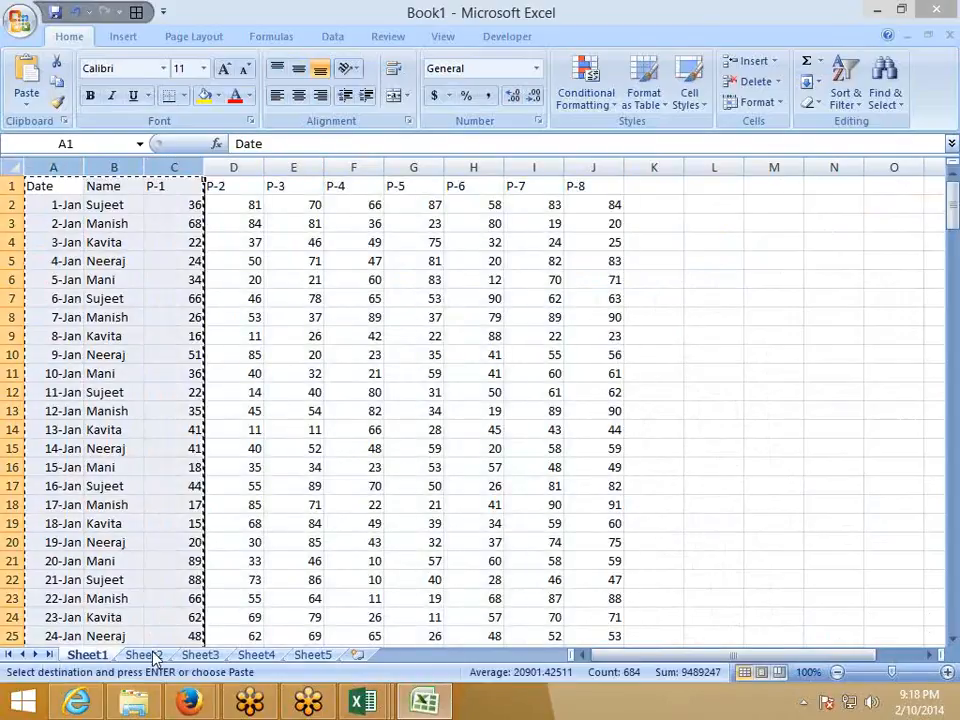
{"action": "left_click", "coordinate": [143, 654]}
{"action": "key", "text": "ctrl+v"}
Step: Delete the P-1 column from Sheet1
{"action": "left_click", "coordinate": [87, 654]}
{"action": "left_click", "coordinate": [183, 182]}
{"action": "key", "text": "Escape"}
{"action": "left_click", "coordinate": [183, 170]}
{"action": "right_click", "coordinate": [183, 172]}
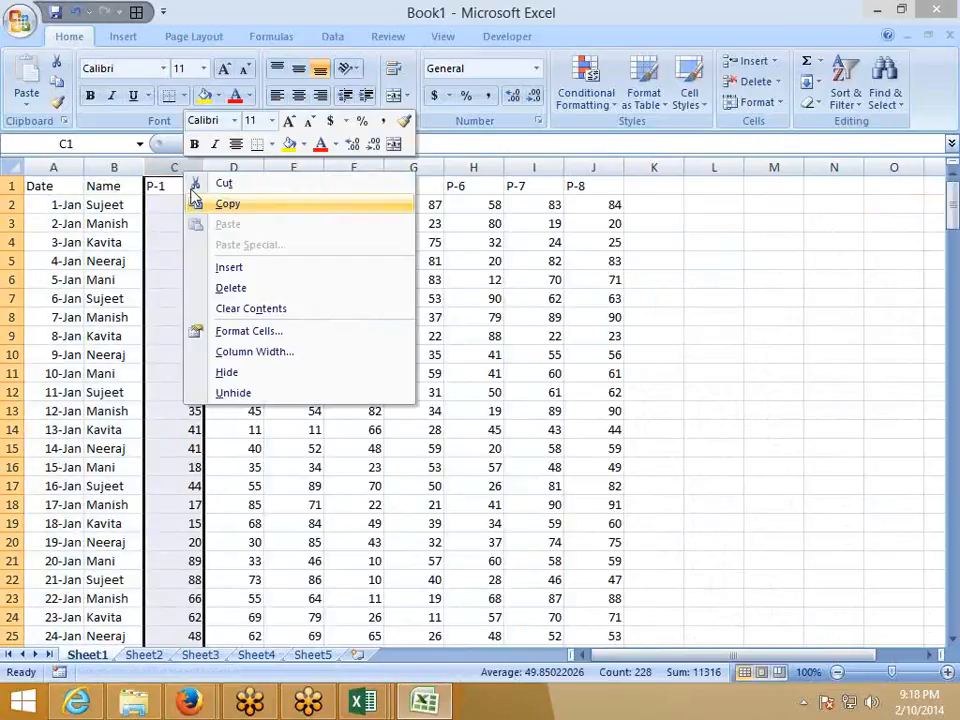
{"action": "left_click", "coordinate": [245, 290]}
{"action": "left_click", "coordinate": [112, 223]}
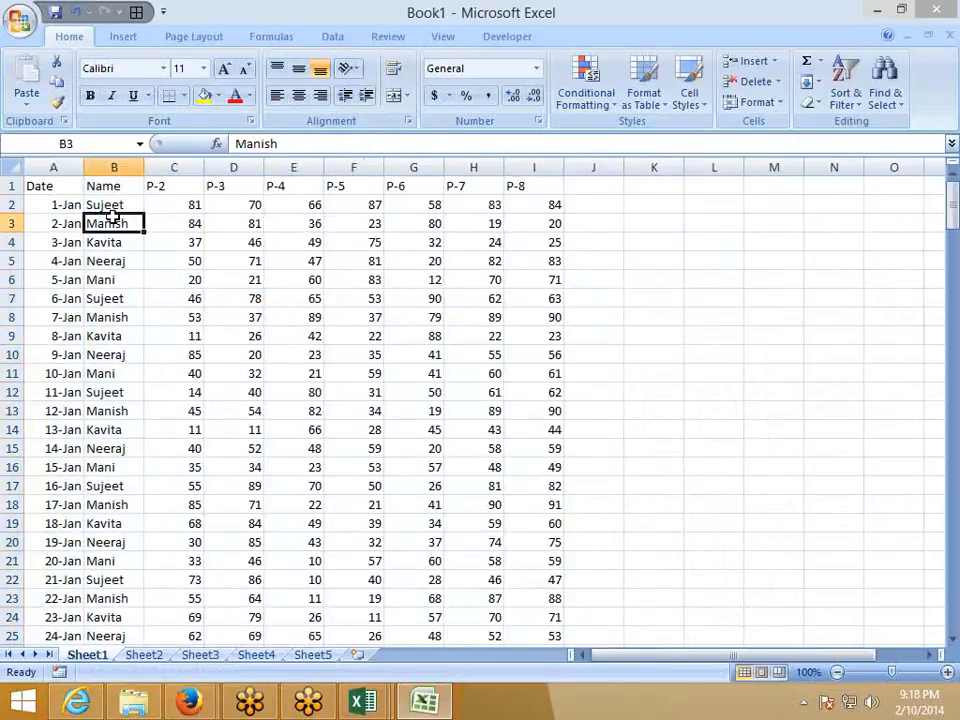
Step: Copy the Date, Name and P-2 columns from Sheet1 to Sheet3
{"action": "left_click_drag", "start_coordinate": [53, 167], "coordinate": [177, 168]}
{"action": "key", "text": "ctrl+c"}
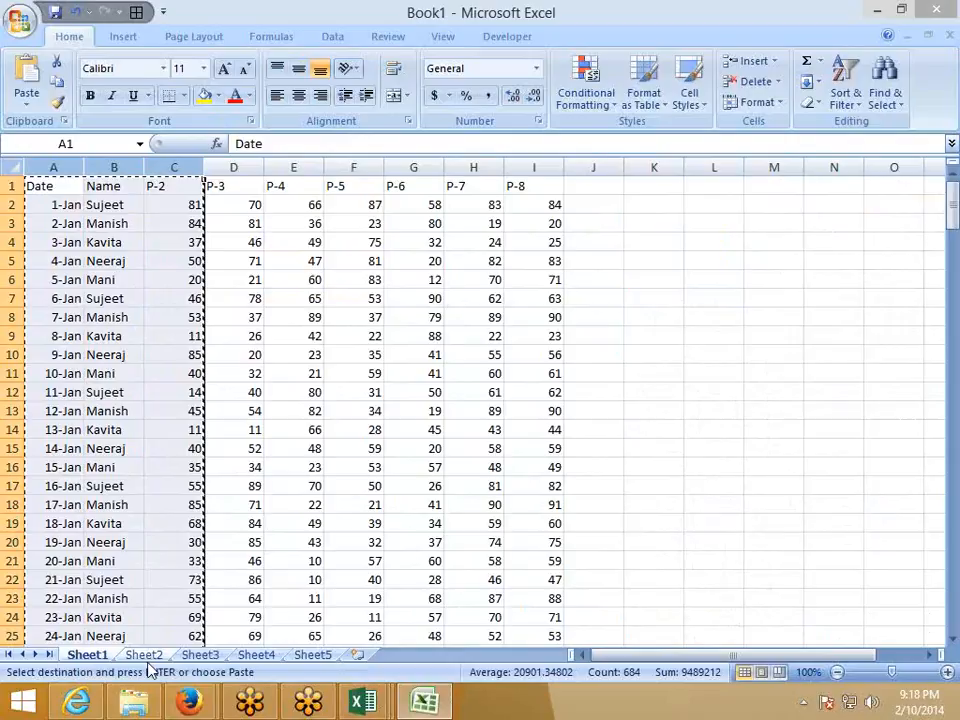
{"action": "left_click", "coordinate": [144, 655]}
{"action": "left_click", "coordinate": [199, 655]}
{"action": "key", "text": "ctrl+v"}
Step: Delete the P-2 column from Sheet1
{"action": "left_click", "coordinate": [90, 655]}
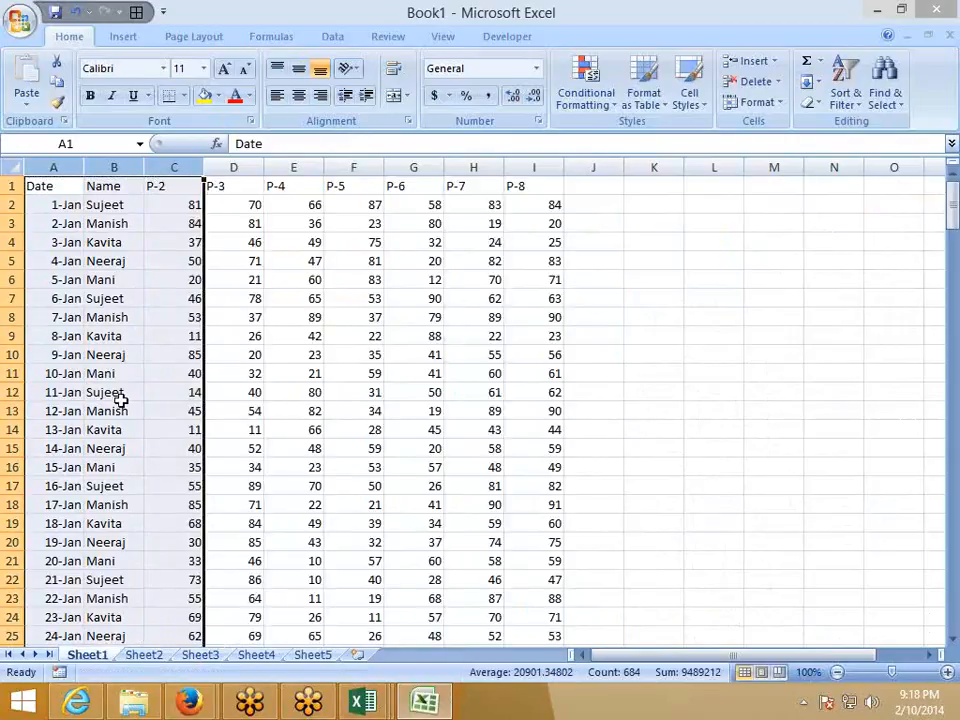
{"action": "left_click", "coordinate": [176, 168]}
{"action": "right_click", "coordinate": [180, 170]}
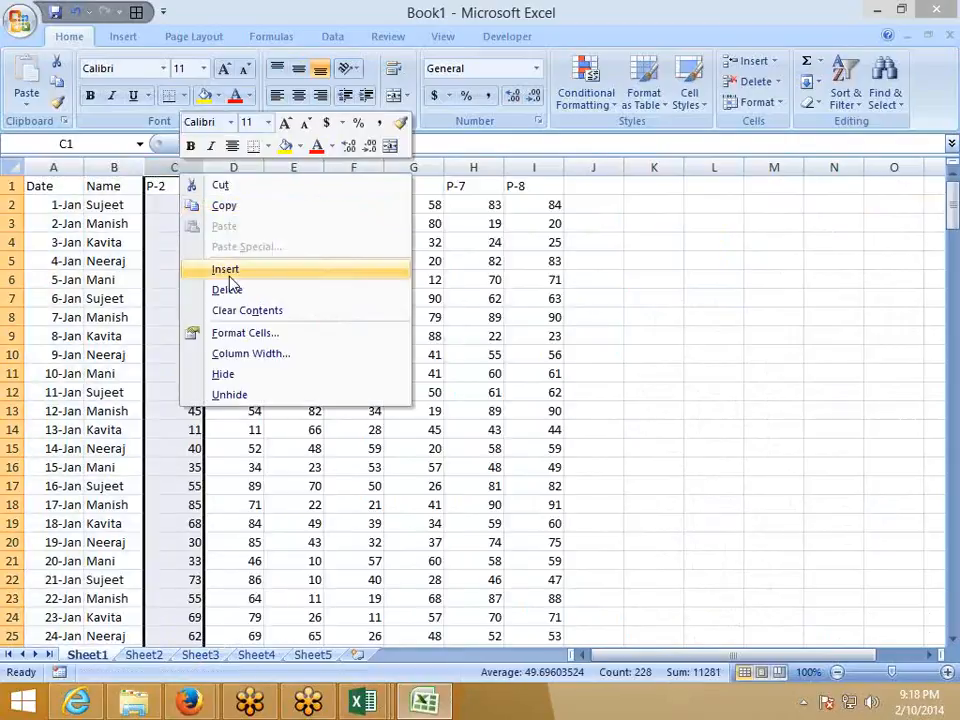
{"action": "left_click", "coordinate": [227, 290]}
{"action": "left_click", "coordinate": [231, 282]}
Step: Copy the Date, Name and P-3 columns from Sheet1 to Sheet4, and open the empty Sheet5
{"action": "left_click_drag", "start_coordinate": [48, 167], "coordinate": [160, 175]}
{"action": "key", "text": "ctrl+c"}
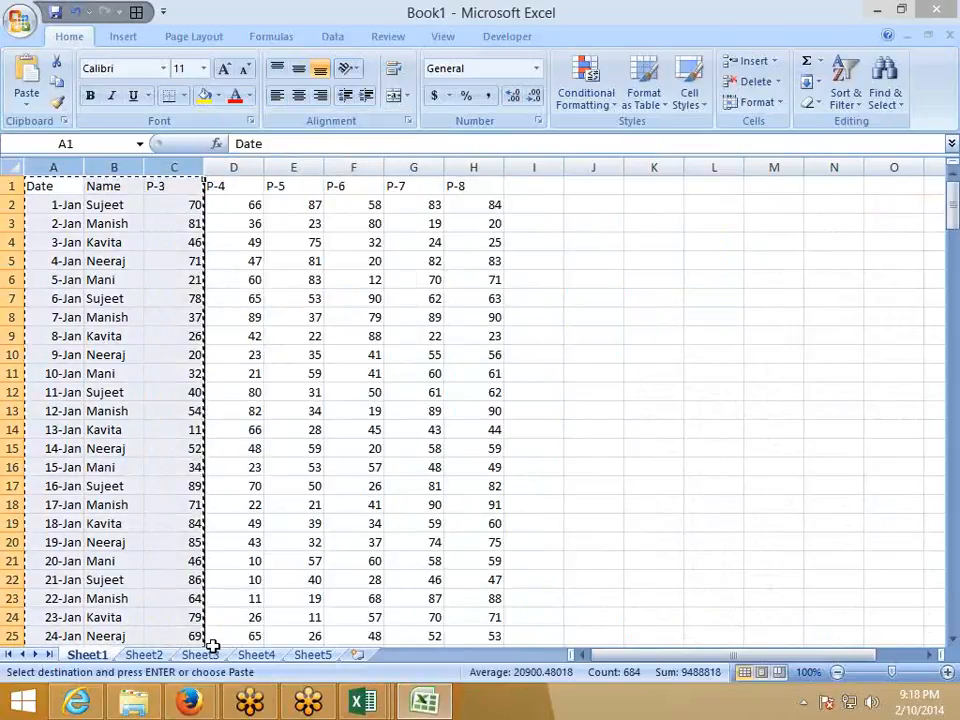
{"action": "left_click", "coordinate": [200, 655]}
{"action": "left_click", "coordinate": [255, 656]}
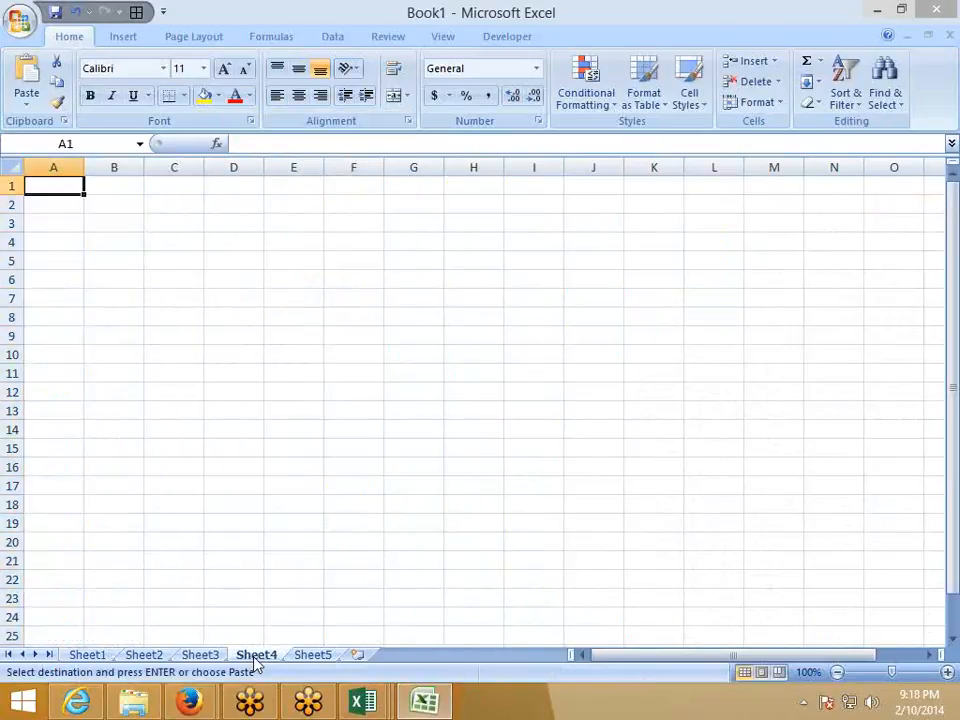
{"action": "key", "text": "ctrl+v"}
{"action": "left_click", "coordinate": [312, 655]}
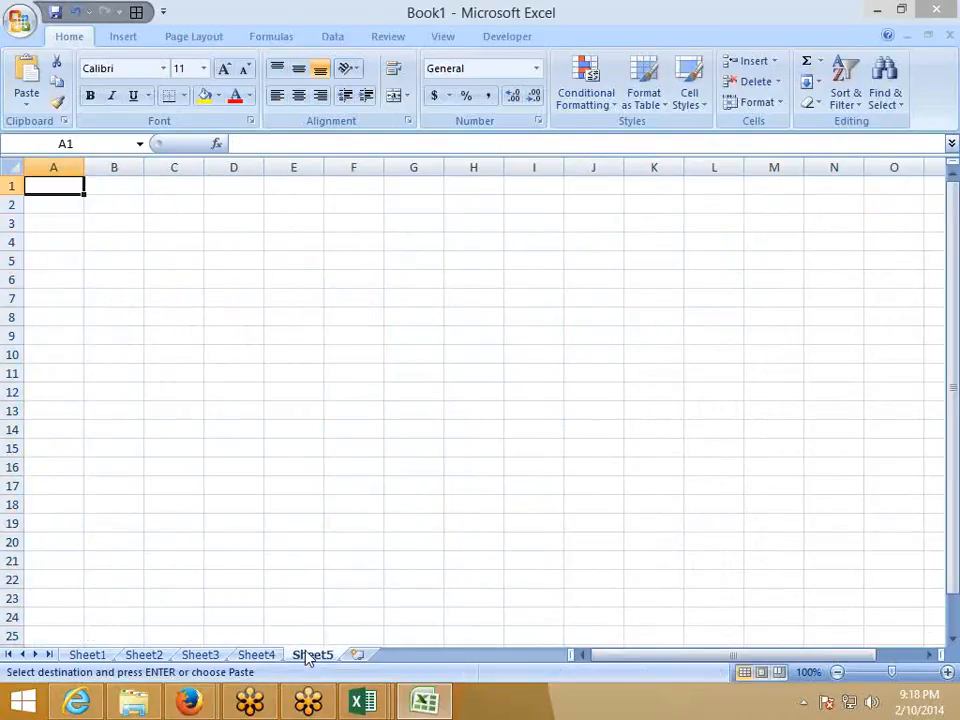
{"action": "key", "text": "Escape"}
{"action": "left_click", "coordinate": [123, 36]}
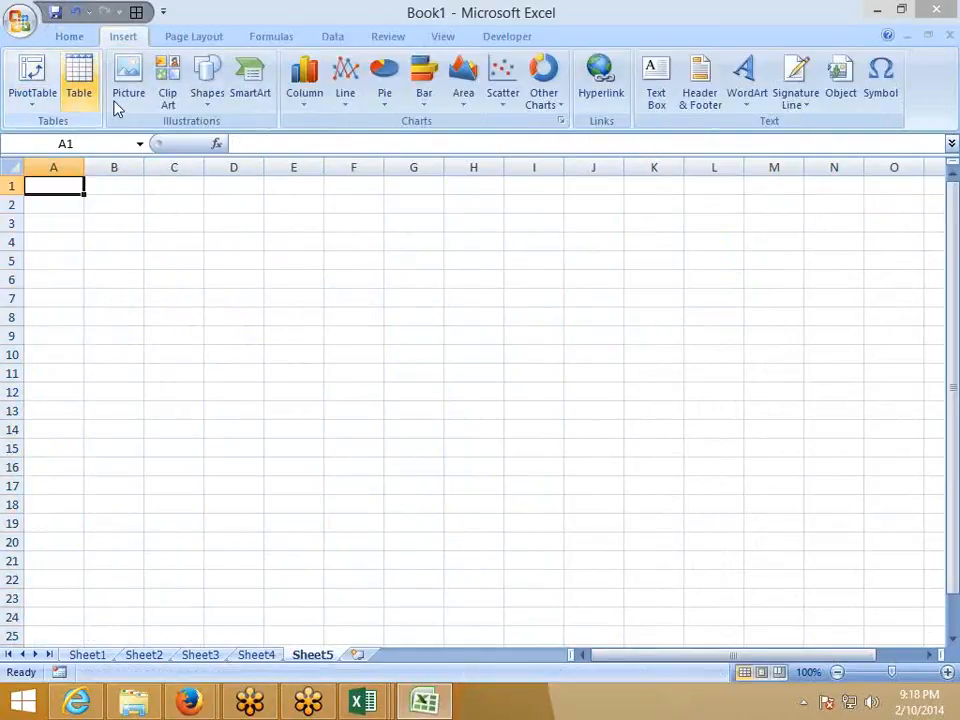
{"action": "left_click", "coordinate": [32, 100]}
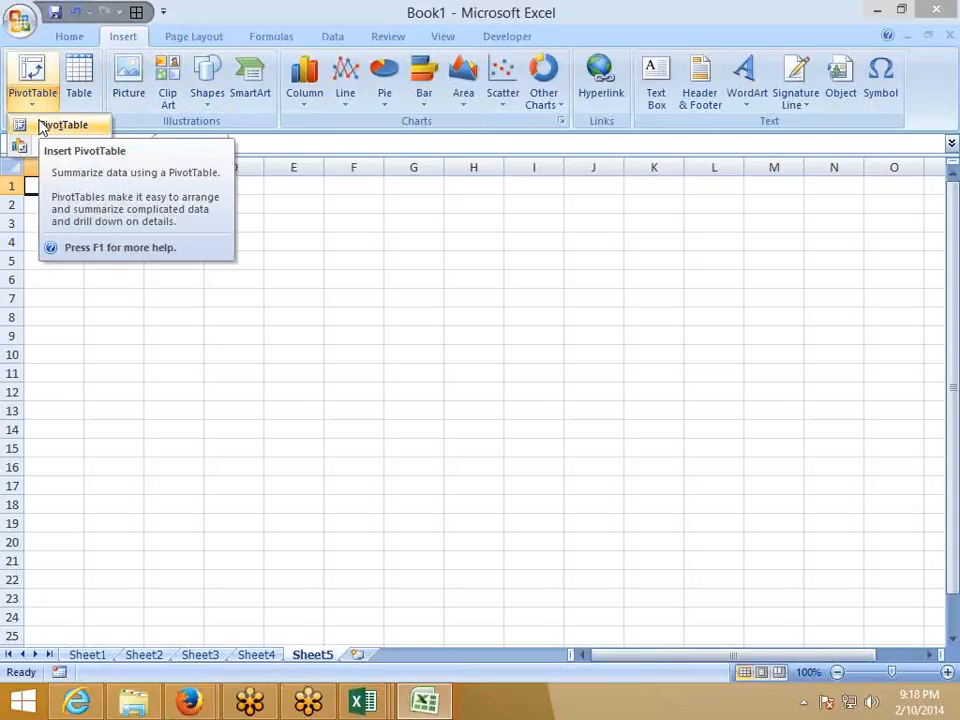
{"action": "left_click", "coordinate": [43, 125]}
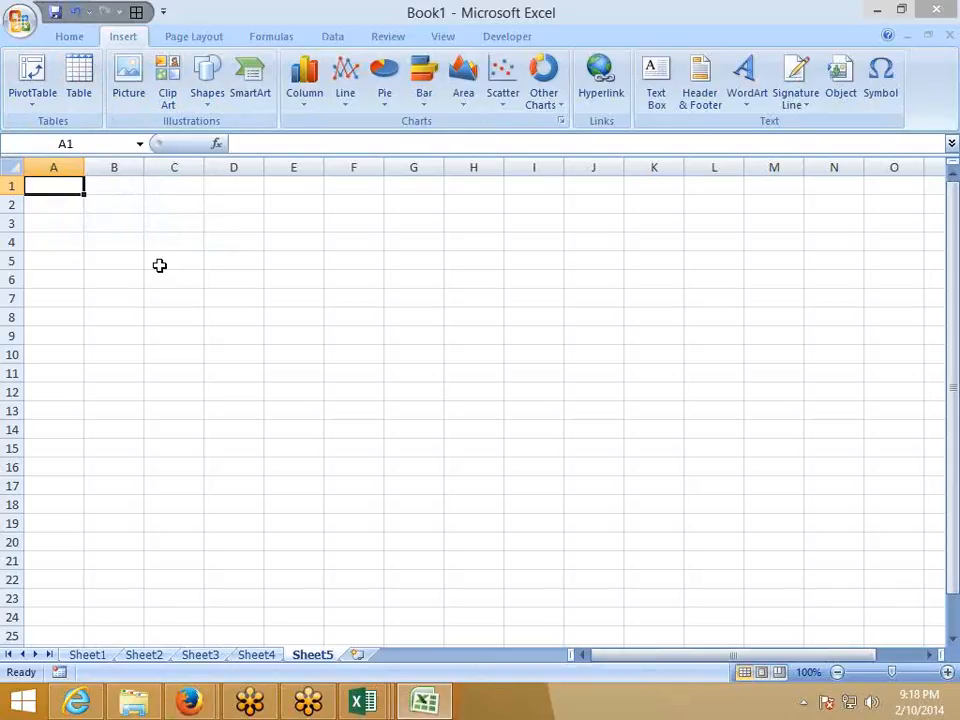
Step: Start the PivotTable and PivotChart Wizard on Sheet5, choose multiple consolidation ranges for a PivotTable, and proceed to the range selection
{"action": "key", "text": "alt+d"}
{"action": "key", "text": "p"}
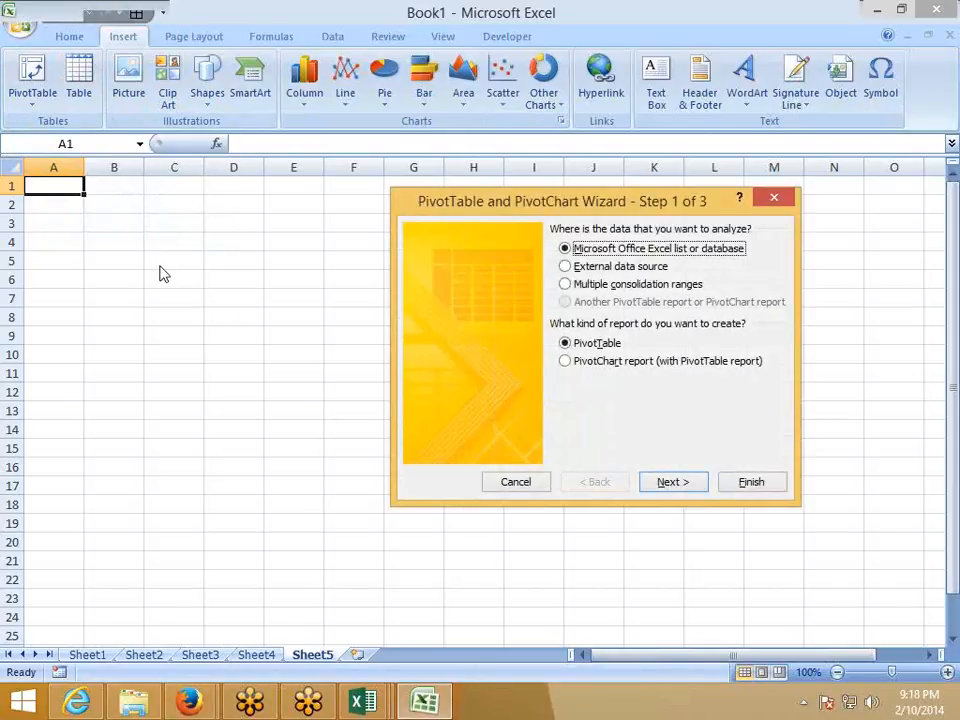
{"action": "left_click", "coordinate": [566, 285]}
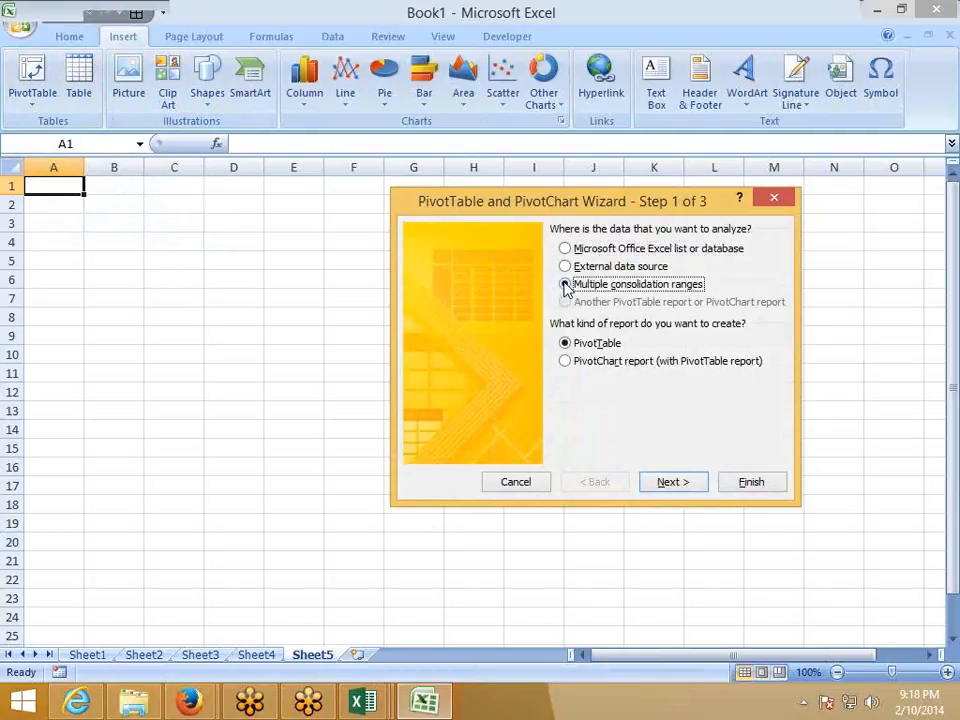
{"action": "left_click", "coordinate": [671, 484]}
{"action": "left_click", "coordinate": [662, 446]}
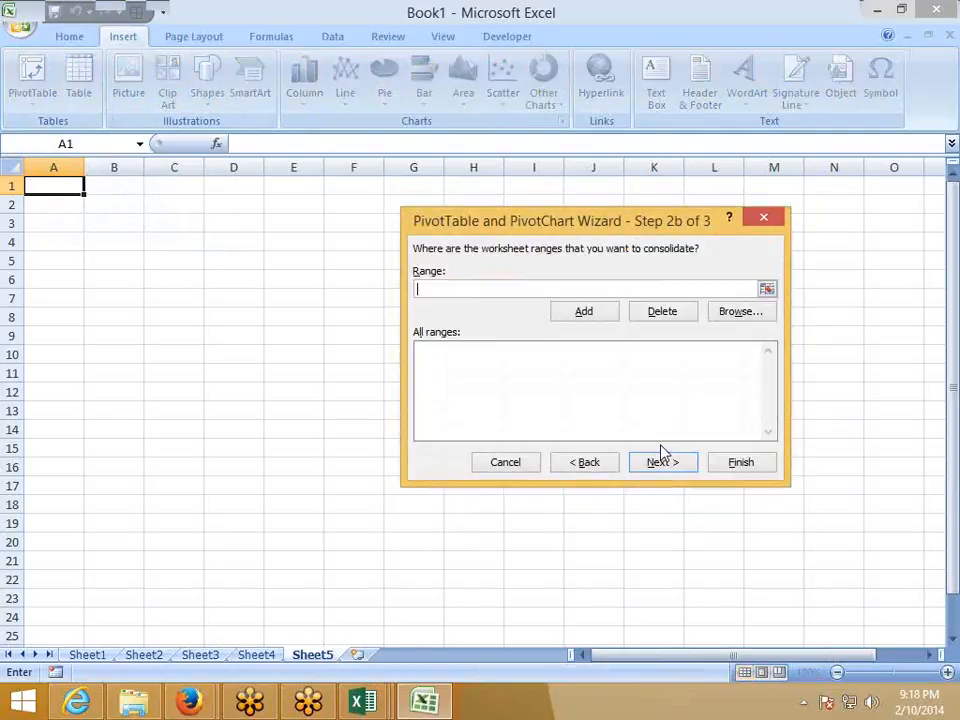
Step: Add Sheet1!$A$1:$H$228 to the ranges to consolidate
{"action": "left_click", "coordinate": [87, 654]}
{"action": "left_click", "coordinate": [53, 187]}
{"action": "key", "text": "ctrl+shift+Right"}
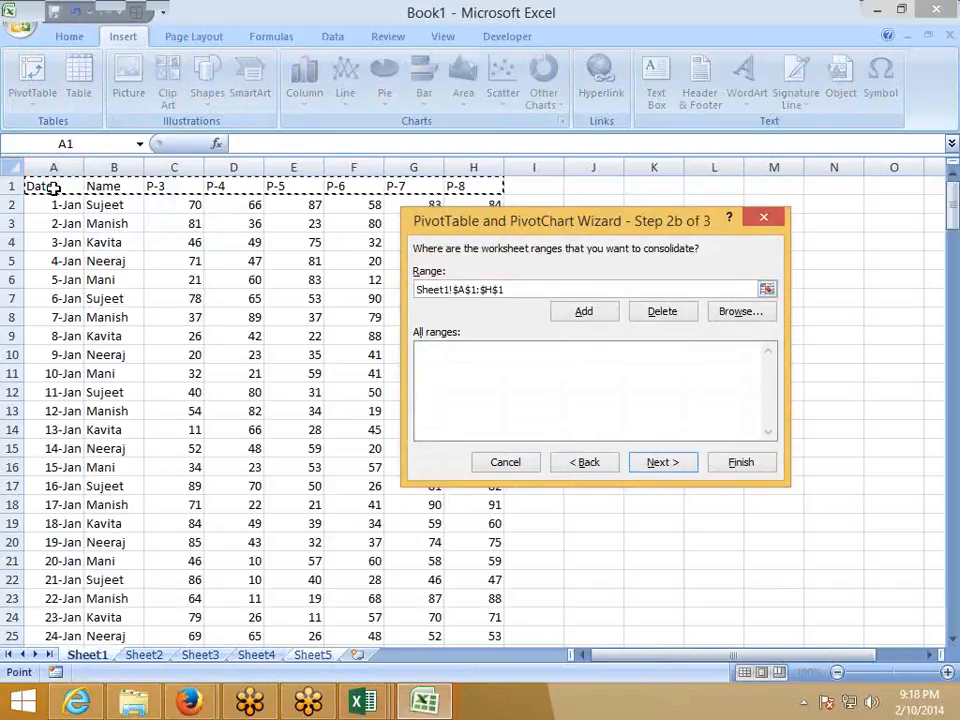
{"action": "key", "text": "ctrl+shift+Down"}
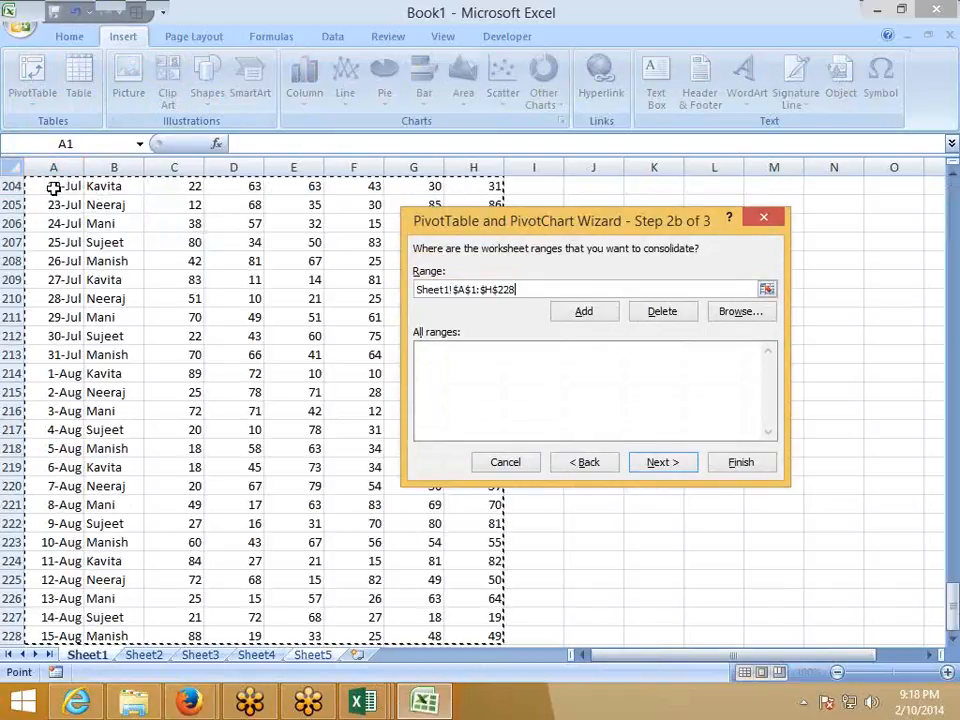
{"action": "left_click", "coordinate": [583, 311]}
Step: Add Sheet2!$A$1:$C$228 to the ranges to consolidate
{"action": "left_click", "coordinate": [143, 654]}
{"action": "left_click", "coordinate": [43, 185]}
{"action": "key", "text": "ctrl+shift+Right"}
{"action": "key", "text": "ctrl+shift+Down"}
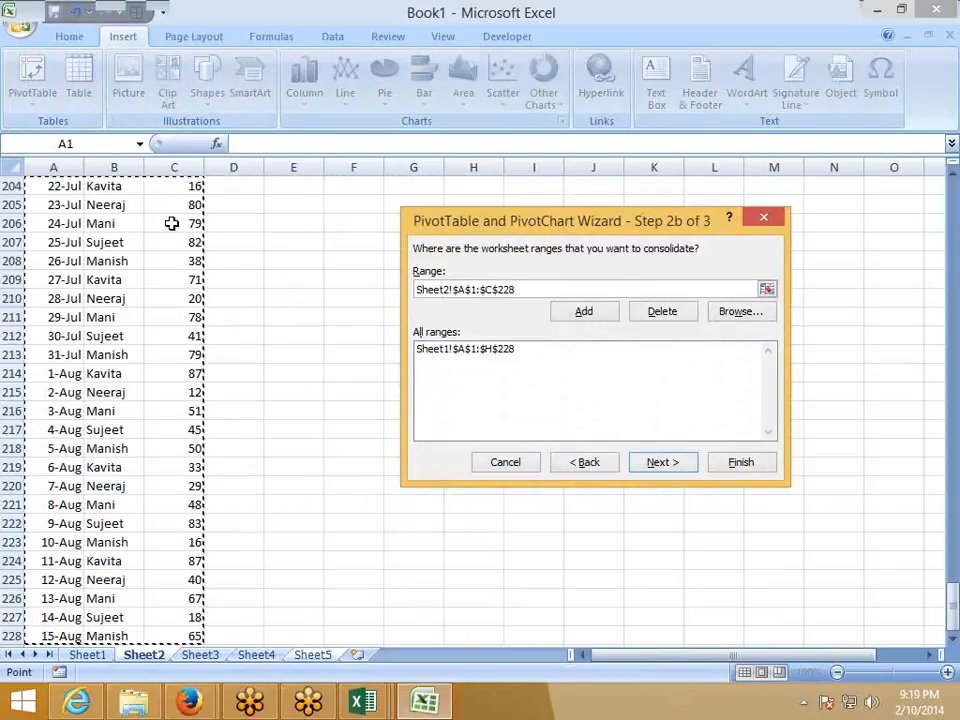
{"action": "left_click", "coordinate": [580, 314]}
Step: Add Sheet3!$A$1:$C$228 and Sheet4!$A$1:$C$228 to the consolidation ranges and create the PivotTable on Sheet5
{"action": "left_click", "coordinate": [200, 654]}
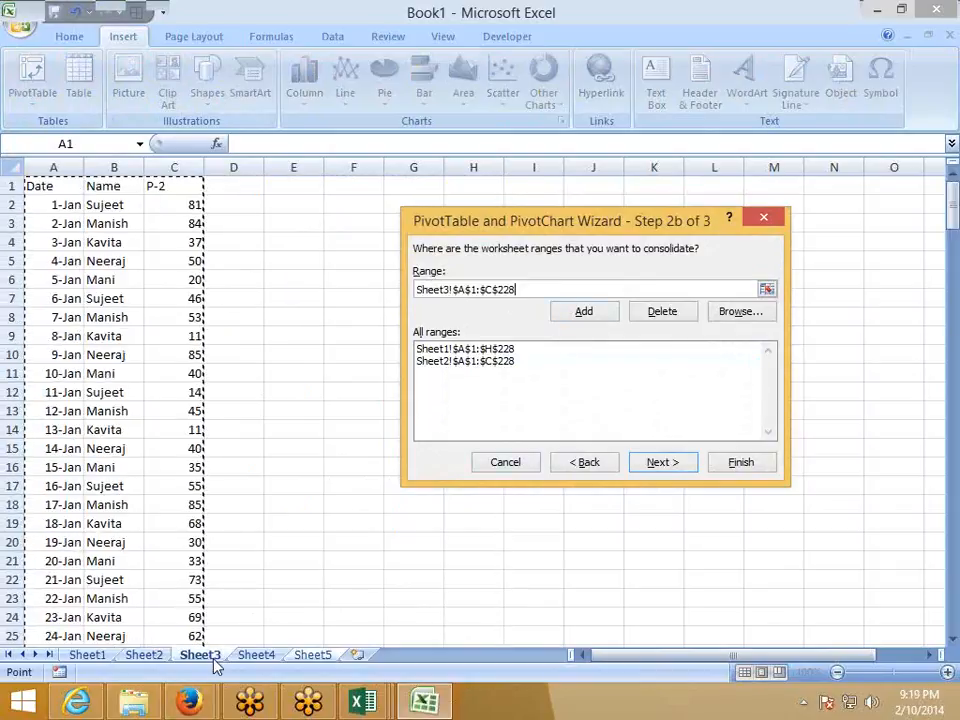
{"action": "left_click", "coordinate": [583, 311]}
{"action": "left_click", "coordinate": [256, 654]}
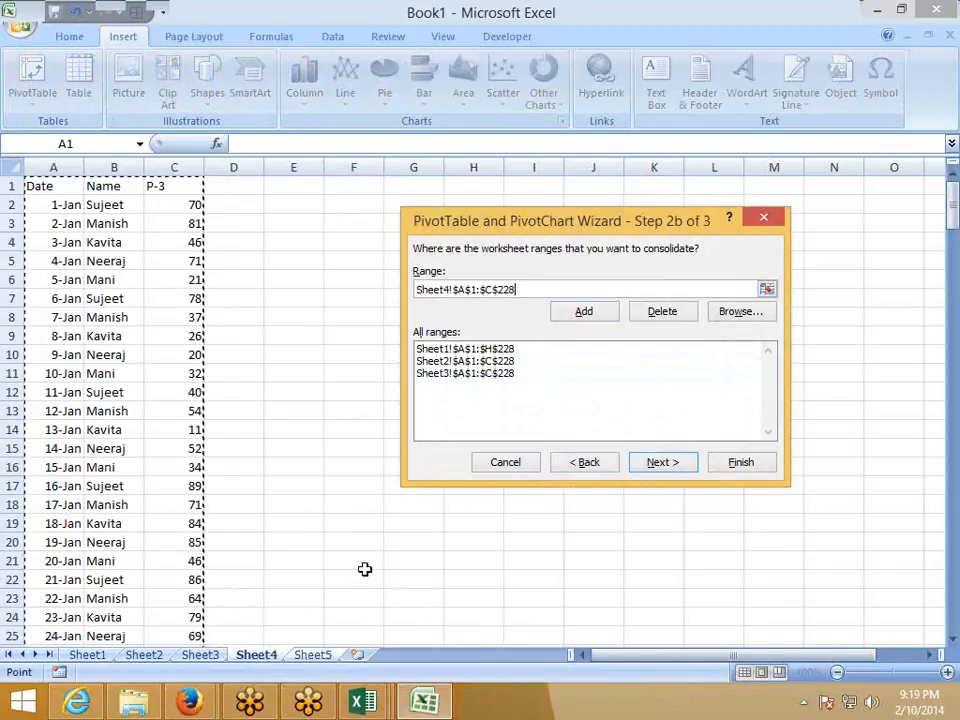
{"action": "left_click", "coordinate": [580, 312]}
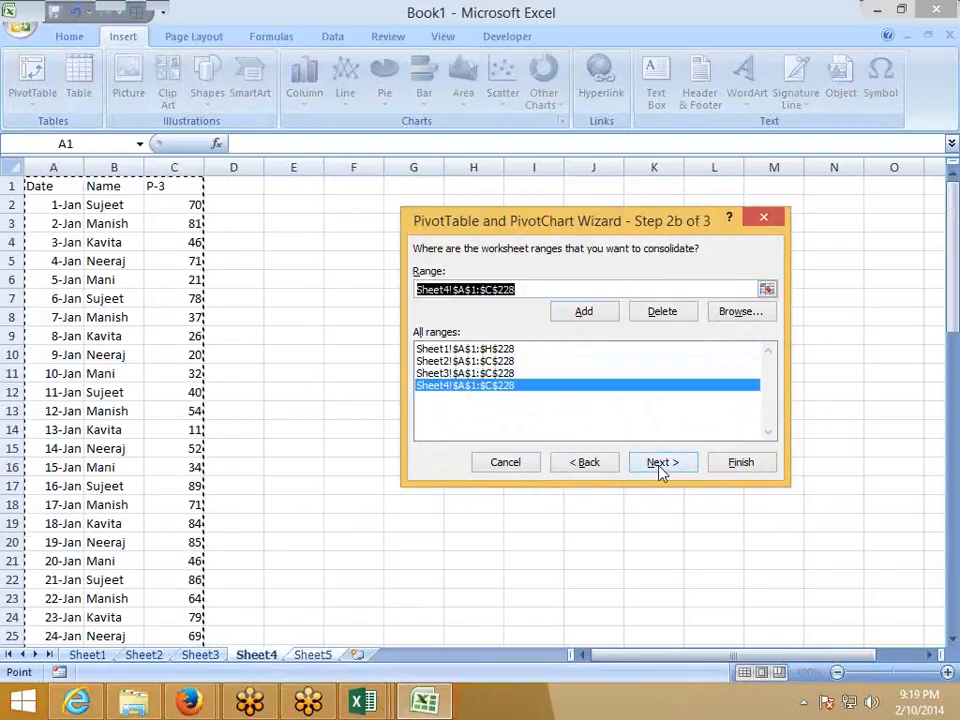
{"action": "left_click", "coordinate": [660, 467]}
{"action": "left_click", "coordinate": [790, 440]}
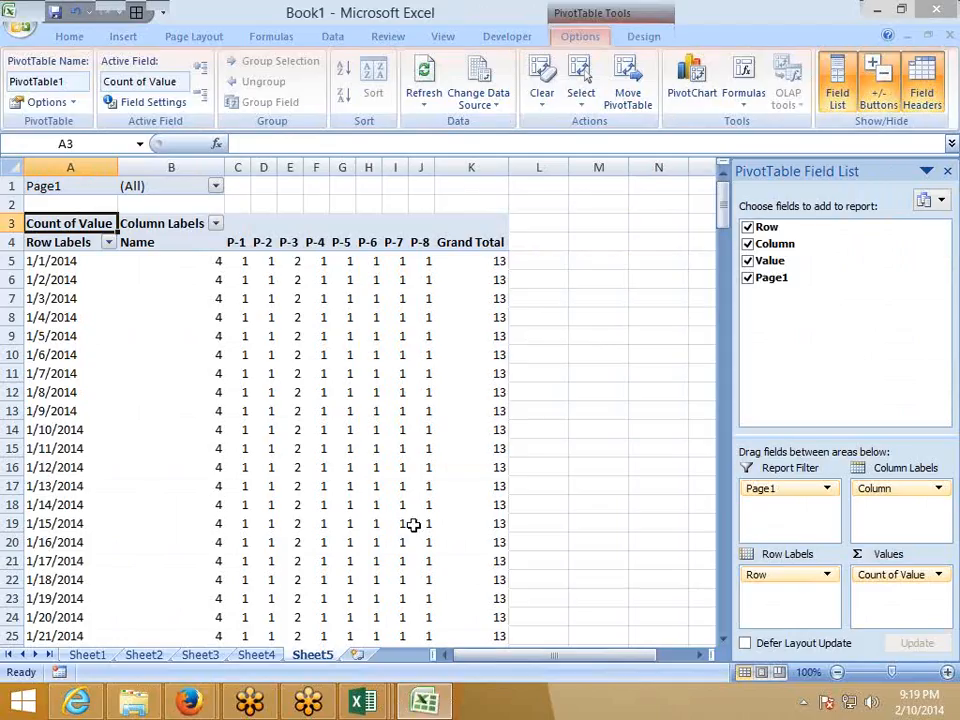
Step: Change the PivotTable's Value field to be summarized by Sum
{"action": "left_click", "coordinate": [342, 410]}
{"action": "left_click", "coordinate": [230, 283]}
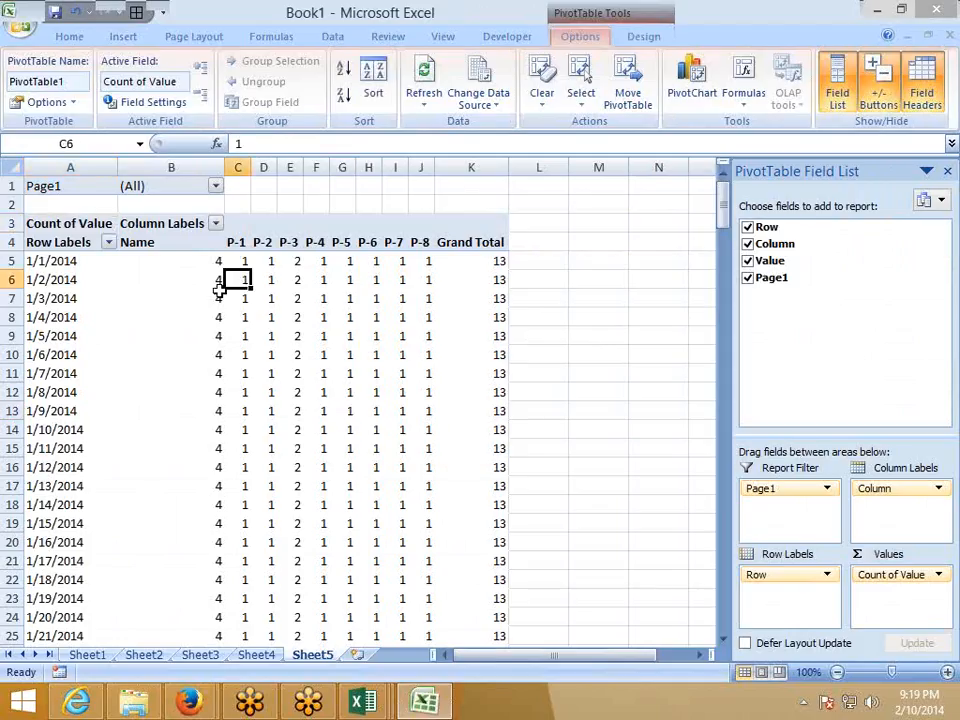
{"action": "left_click", "coordinate": [195, 353]}
{"action": "left_click_drag", "start_coordinate": [193, 416], "coordinate": [208, 431]}
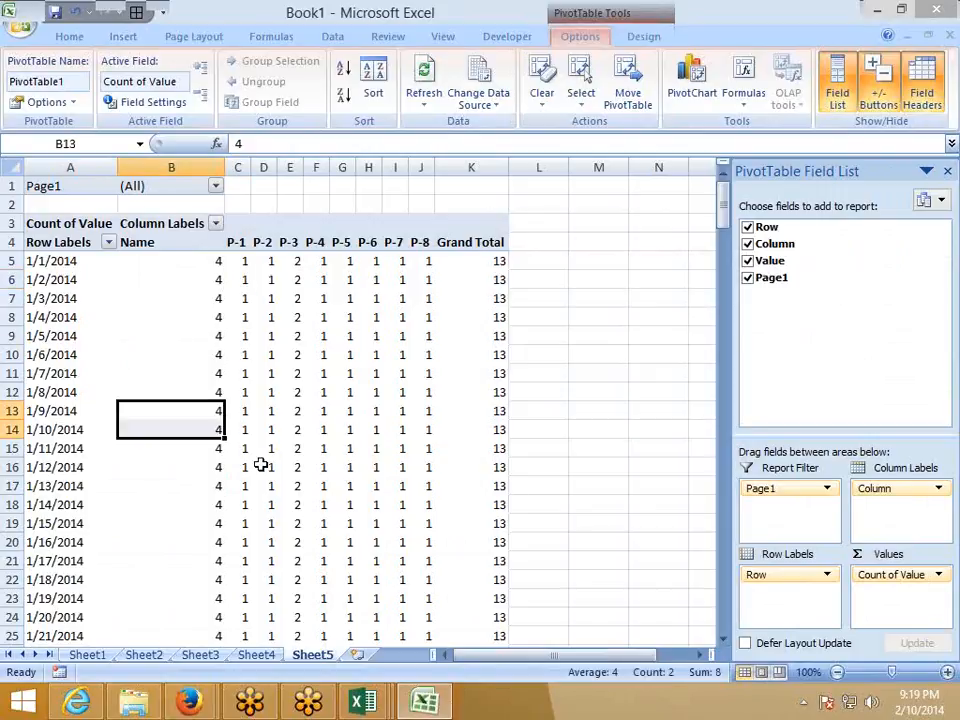
{"action": "left_click", "coordinate": [937, 574]}
{"action": "left_click", "coordinate": [915, 553]}
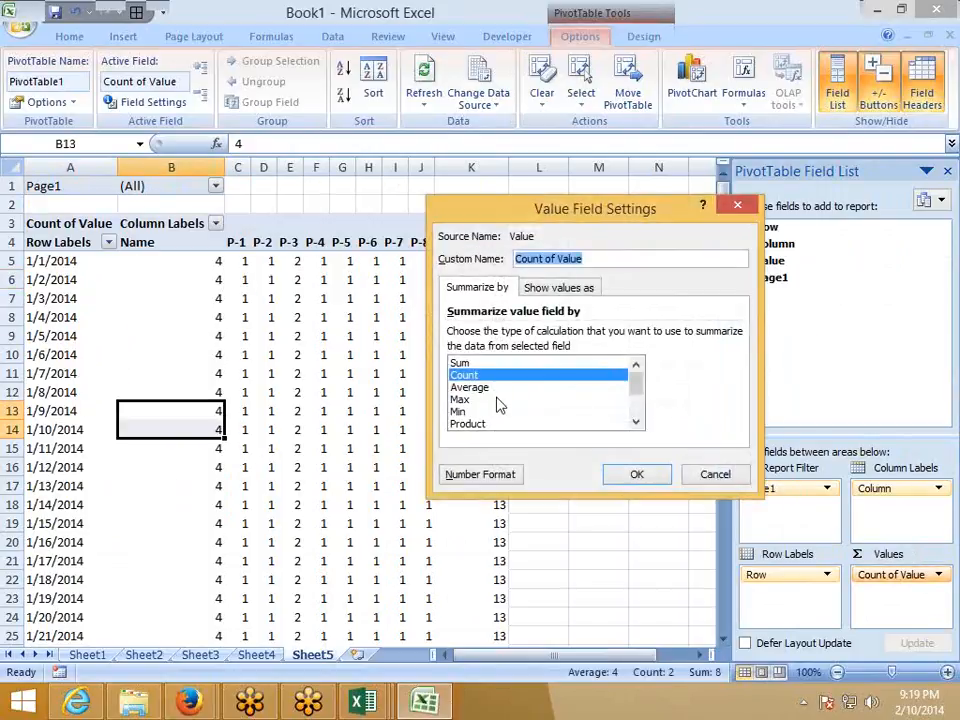
{"action": "left_click", "coordinate": [462, 363]}
{"action": "left_click", "coordinate": [647, 476]}
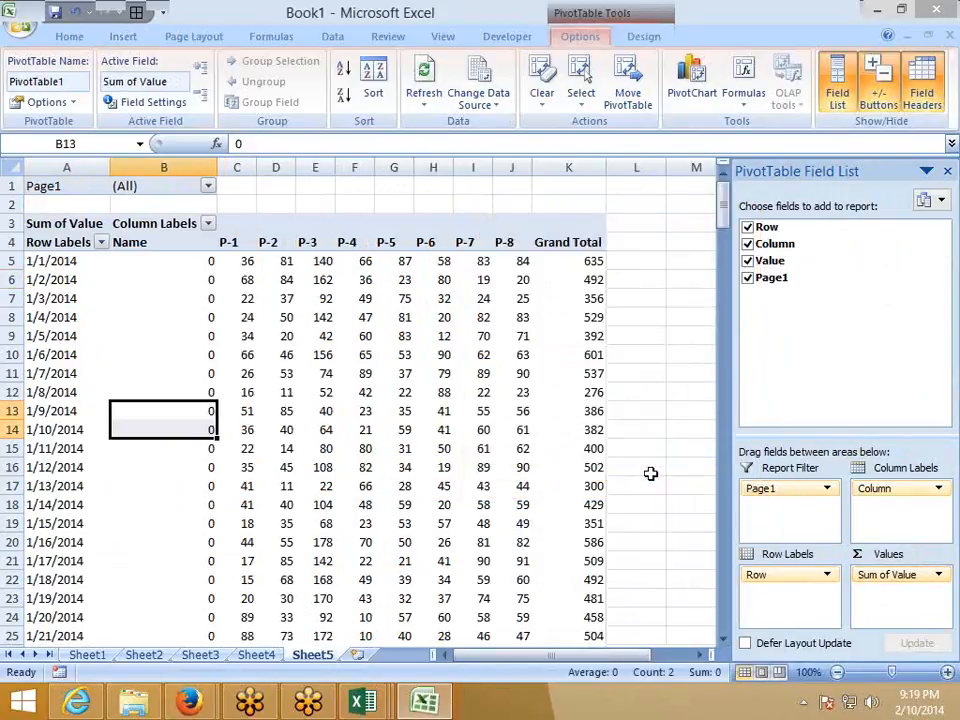
Step: Delete Sheet5 together with its consolidated PivotTable
{"action": "left_click", "coordinate": [359, 390]}
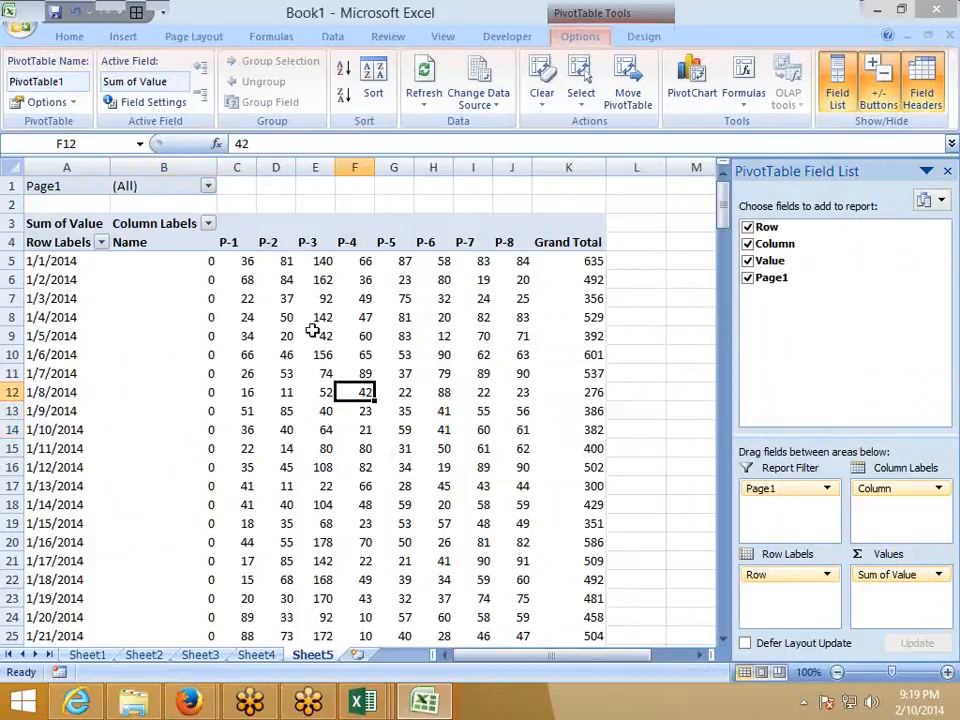
{"action": "left_click_drag", "start_coordinate": [172, 270], "coordinate": [163, 592]}
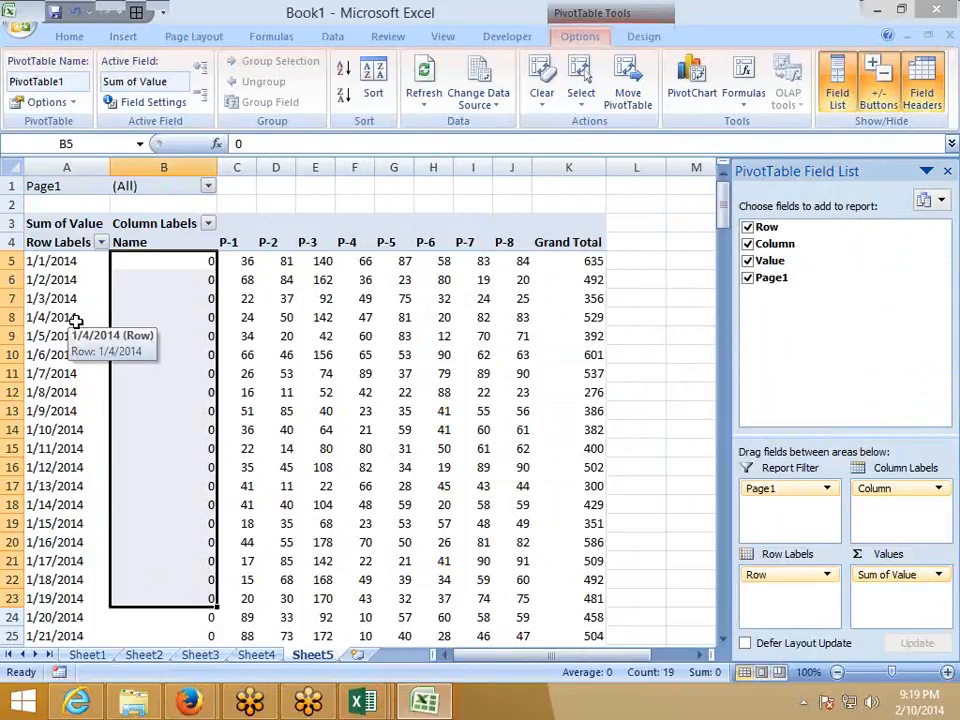
{"action": "left_click", "coordinate": [342, 334]}
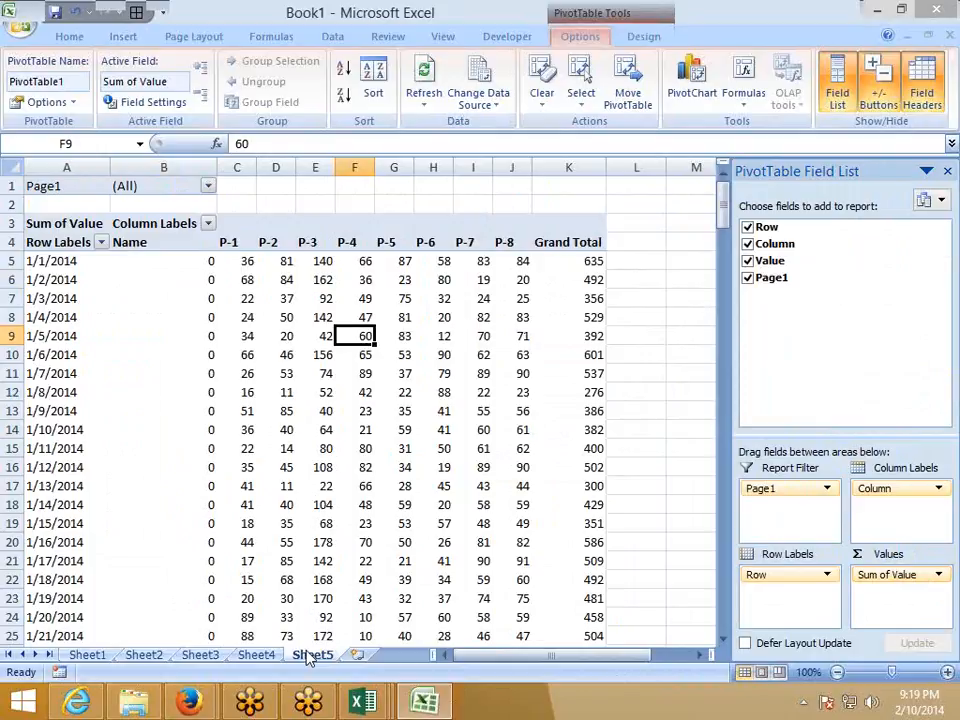
{"action": "right_click", "coordinate": [310, 657]}
{"action": "left_click", "coordinate": [352, 407]}
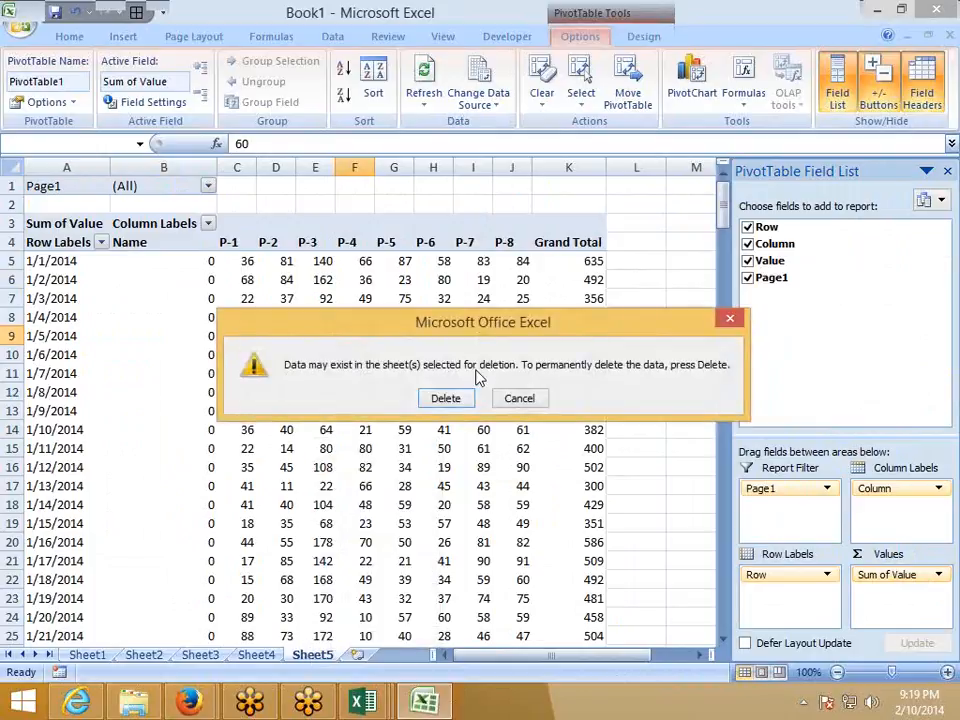
{"action": "left_click", "coordinate": [440, 398]}
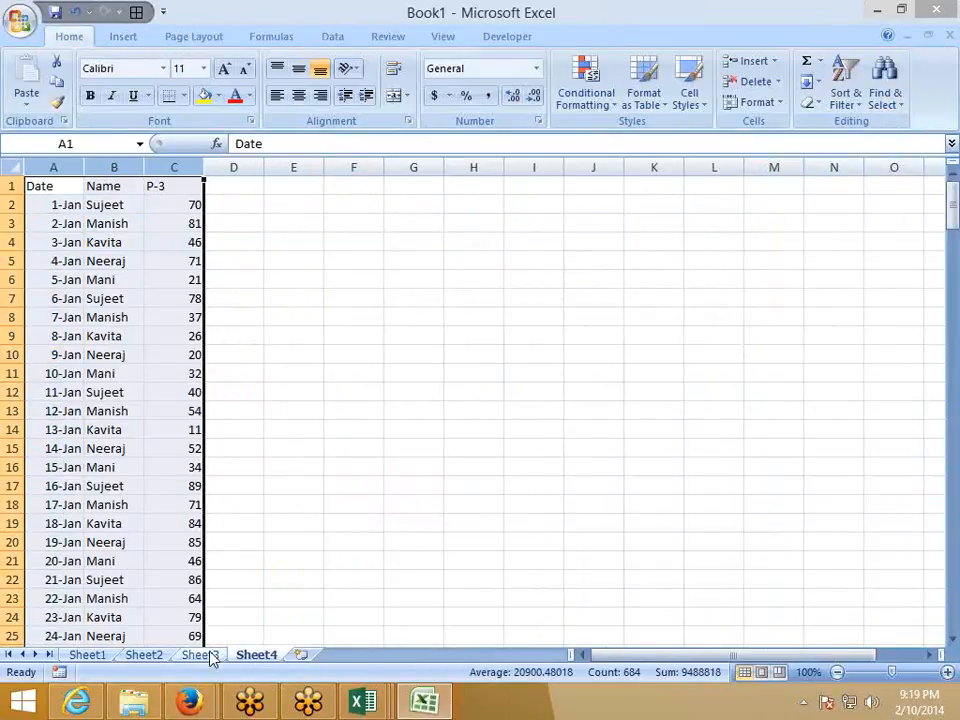
Step: Return to Sheet1 and save the workbook on the Desktop as RP in Excel Macro-Enabled Workbook format
{"action": "left_click", "coordinate": [146, 656]}
{"action": "left_click", "coordinate": [88, 656]}
{"action": "left_click", "coordinate": [218, 465]}
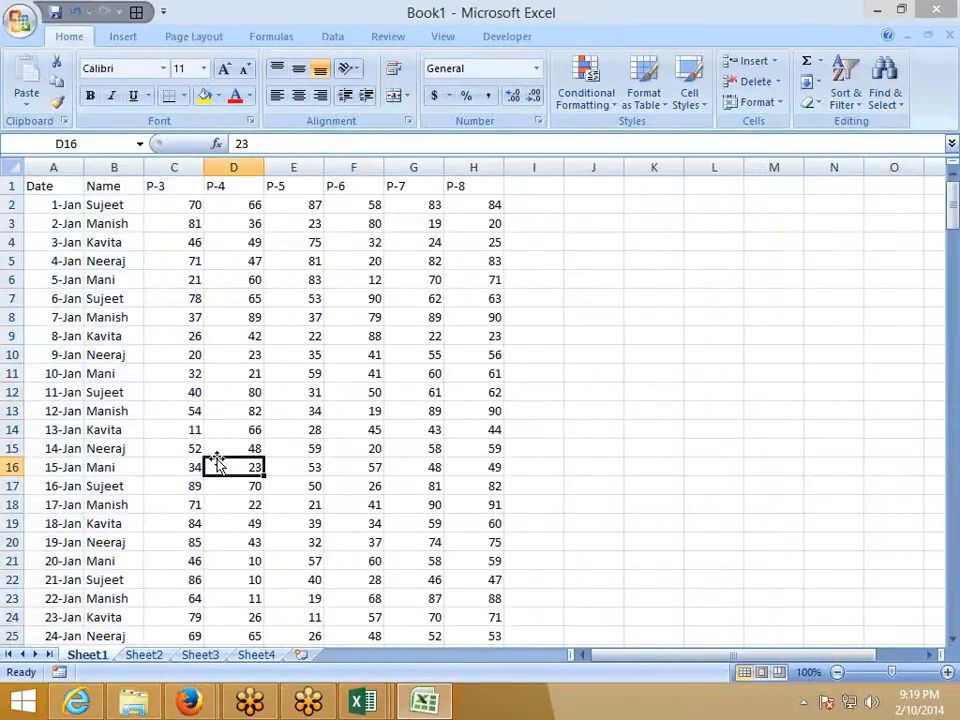
{"action": "left_click", "coordinate": [20, 22]}
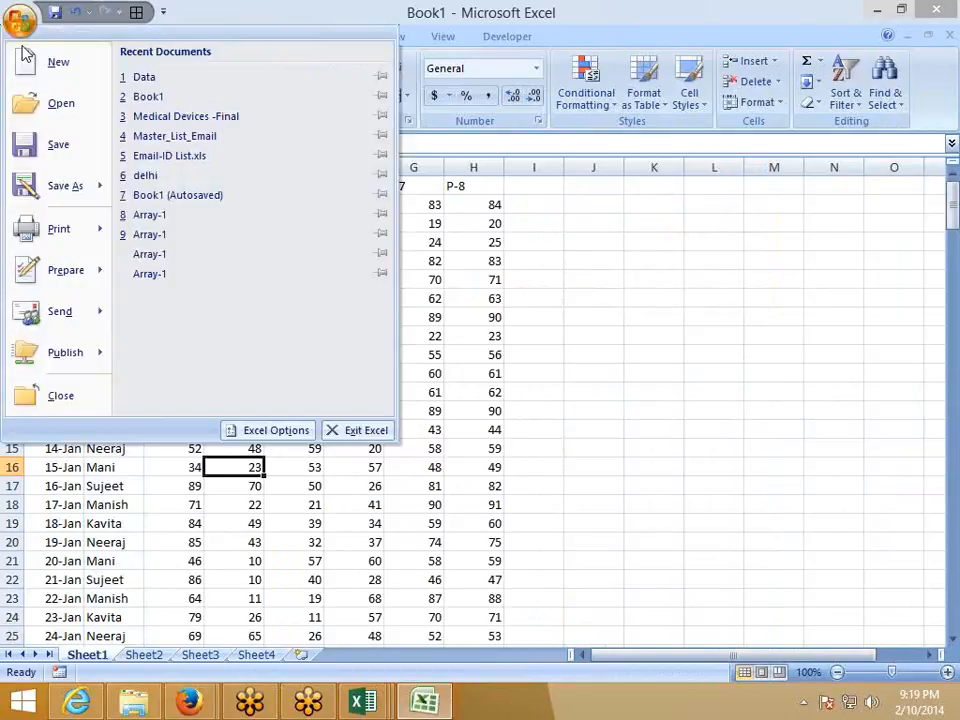
{"action": "left_click", "coordinate": [30, 190]}
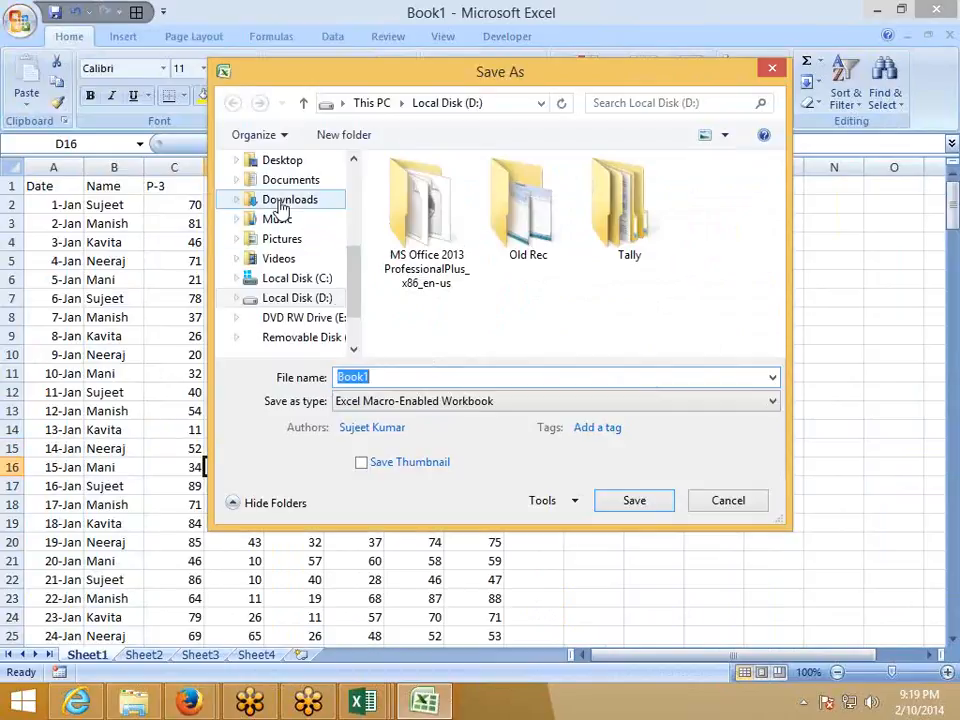
{"action": "scroll", "coordinate": [360, 213], "scroll_direction": "up", "scroll_amount": 5}
{"action": "scroll", "coordinate": [360, 213], "scroll_direction": "up", "scroll_amount": 1}
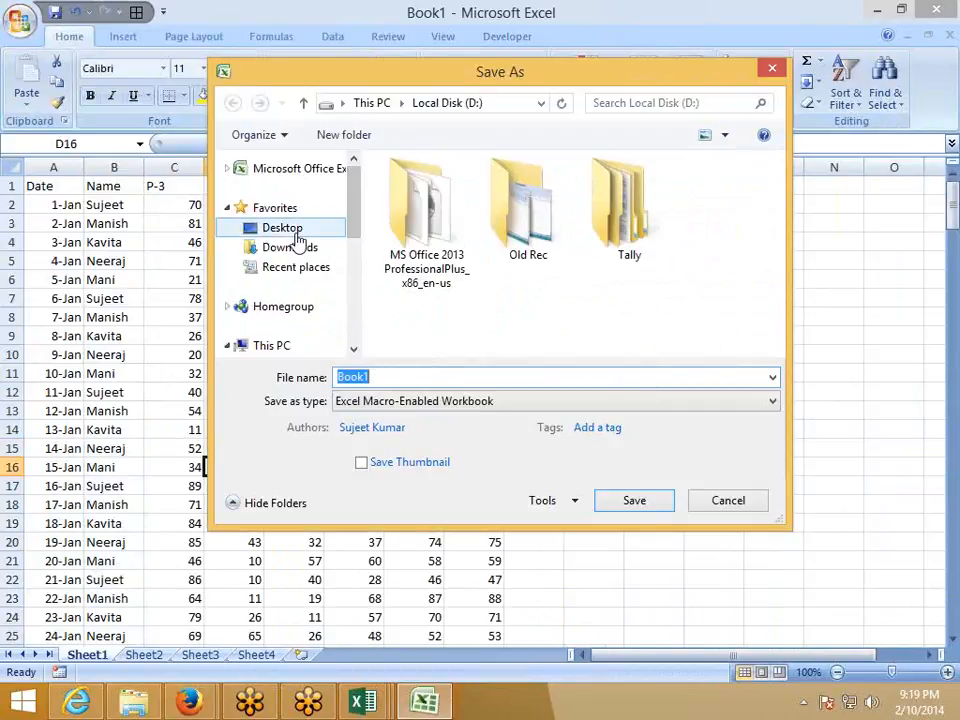
{"action": "left_click", "coordinate": [272, 229]}
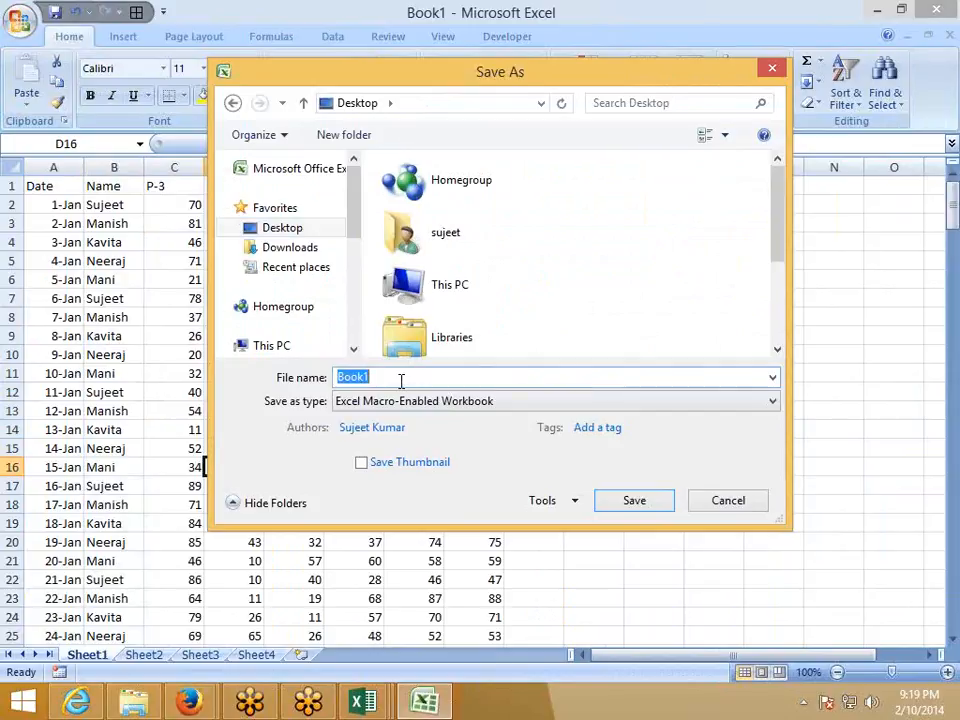
{"action": "type", "text": "r"}
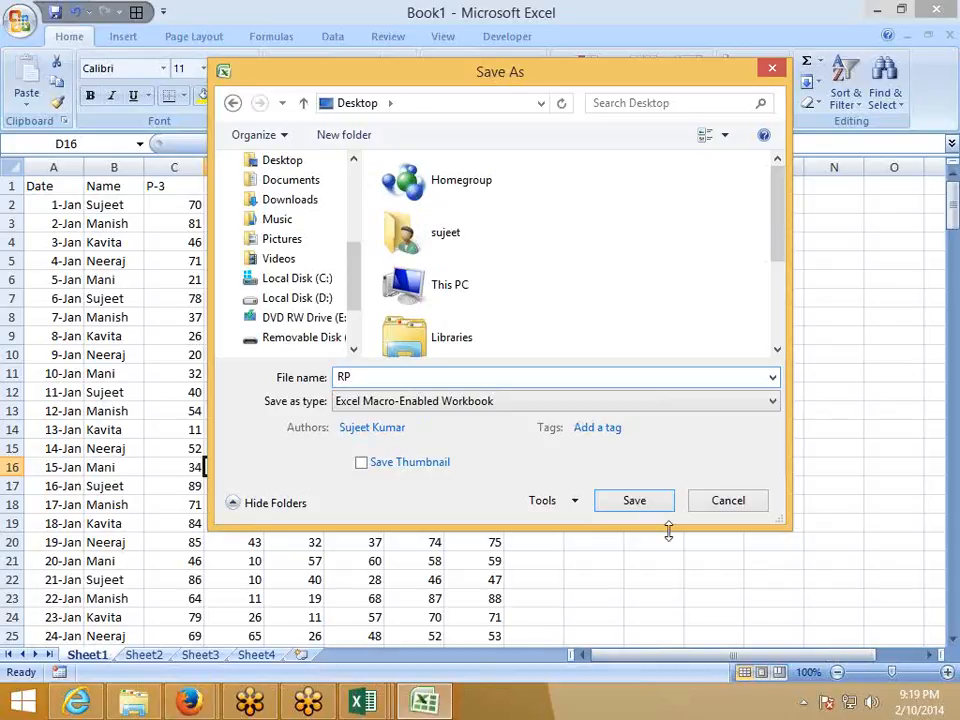
{"action": "left_click", "coordinate": [649, 503]}
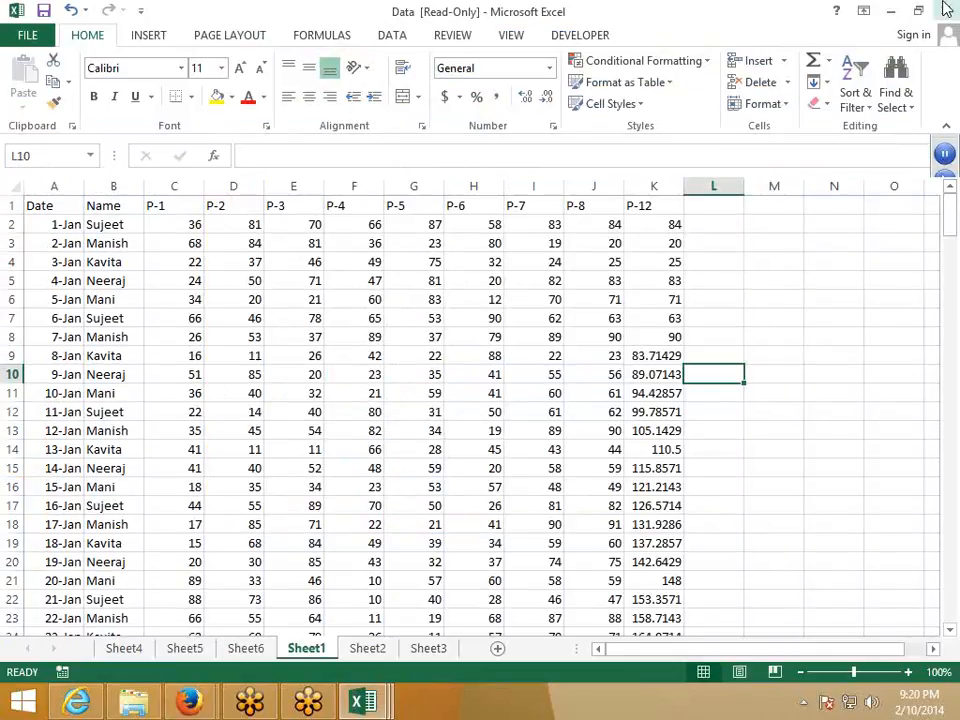
Step: Open the RP workbook from the Desktop in Excel 2013
{"action": "left_click", "coordinate": [946, 11]}
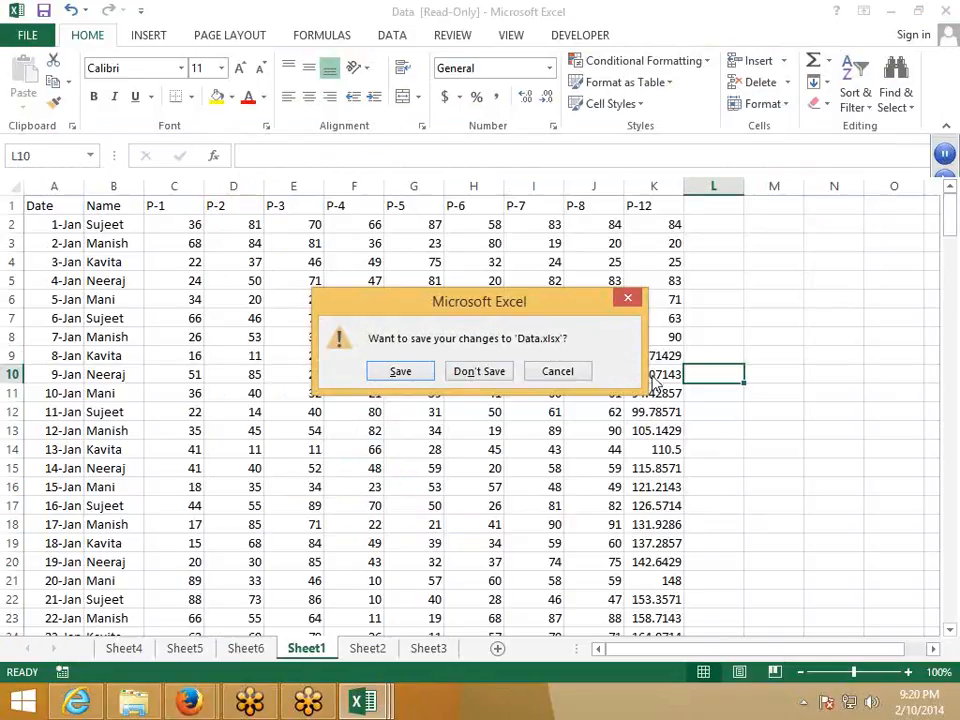
{"action": "key", "text": "Escape"}
{"action": "left_click", "coordinate": [38, 40]}
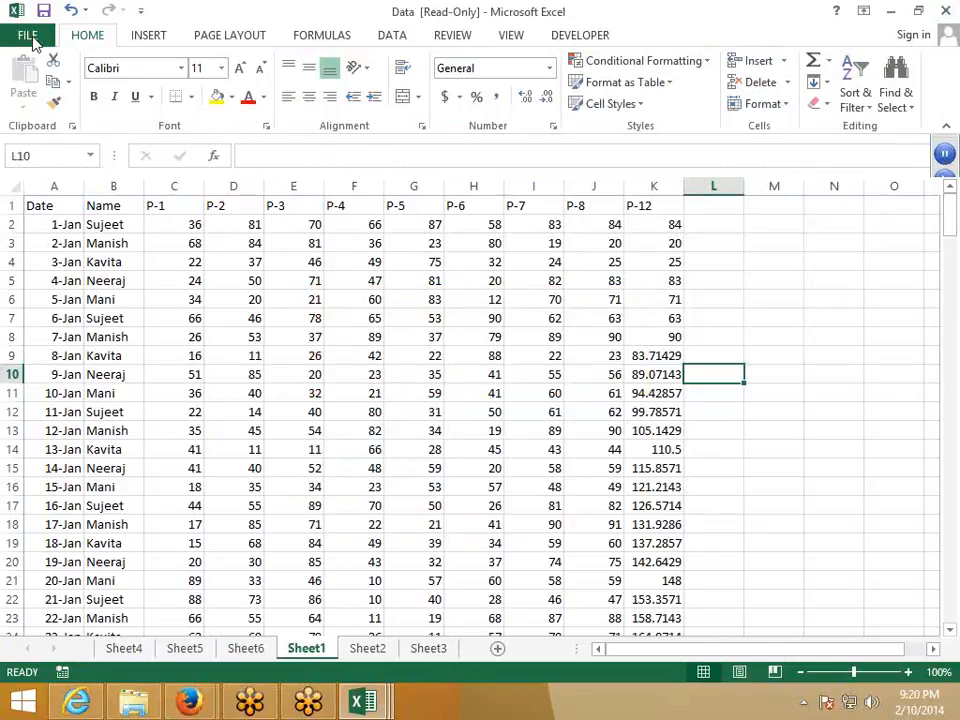
{"action": "left_click", "coordinate": [52, 158]}
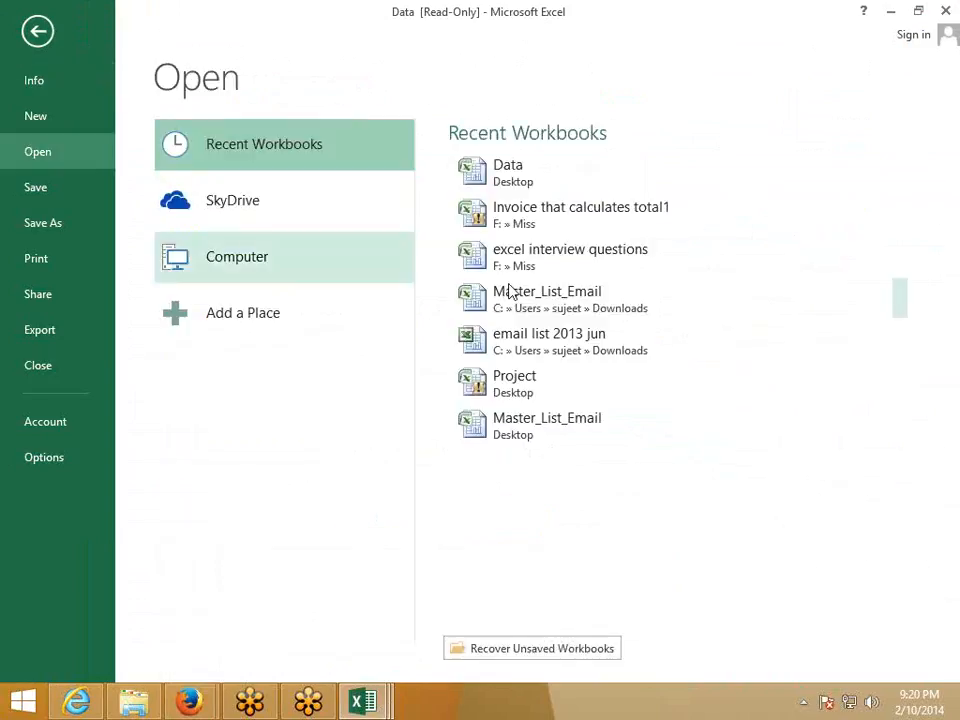
{"action": "left_click", "coordinate": [229, 272]}
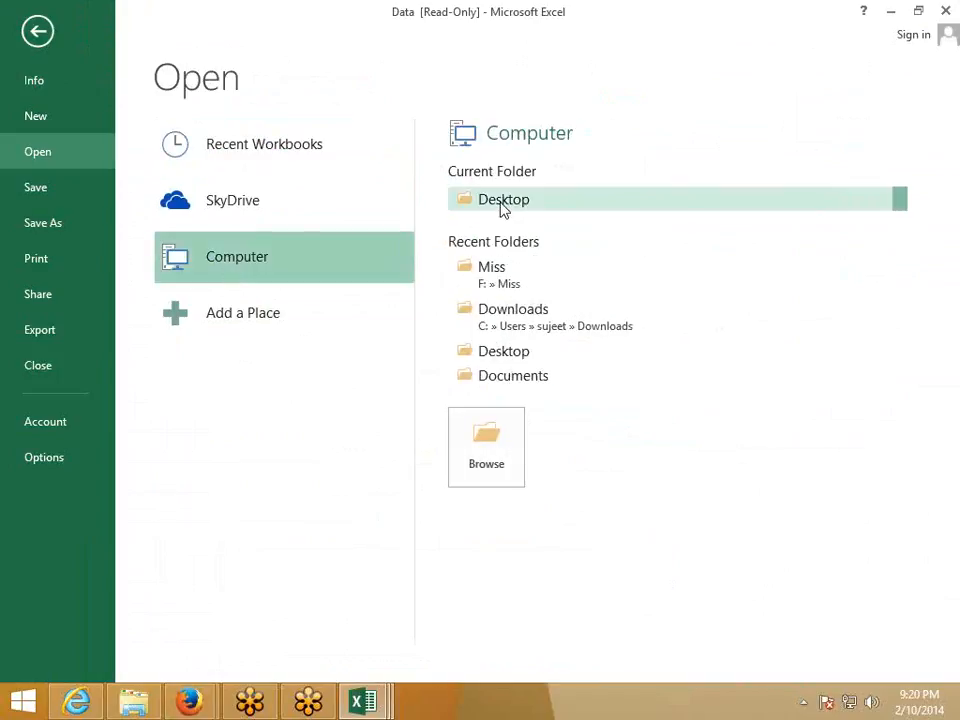
{"action": "left_click", "coordinate": [503, 200]}
{"action": "left_click", "coordinate": [215, 230]}
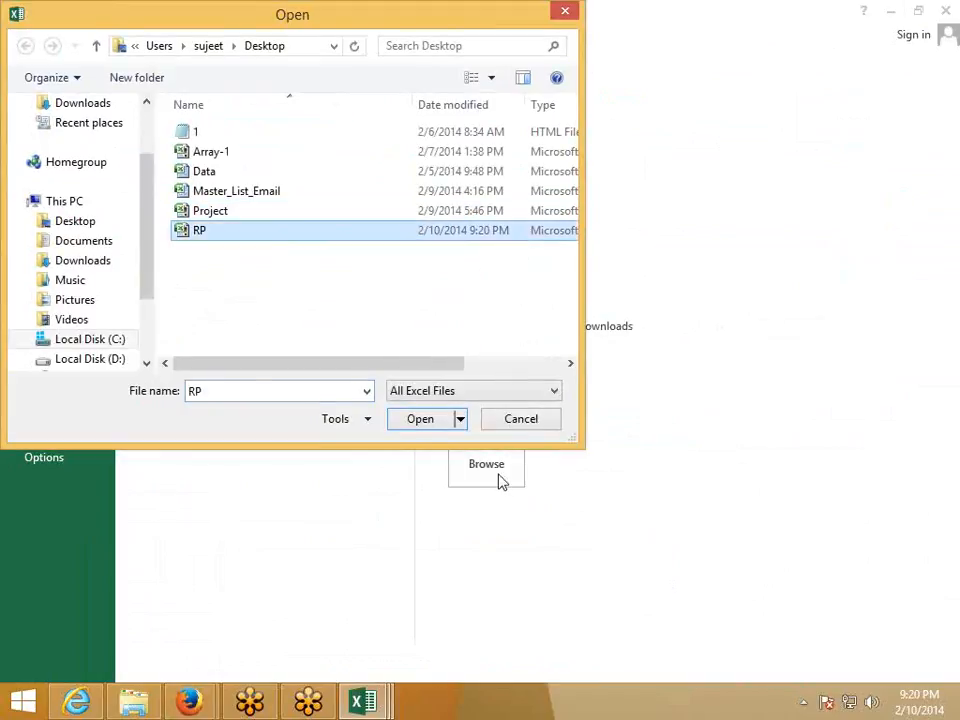
{"action": "left_click", "coordinate": [420, 419]}
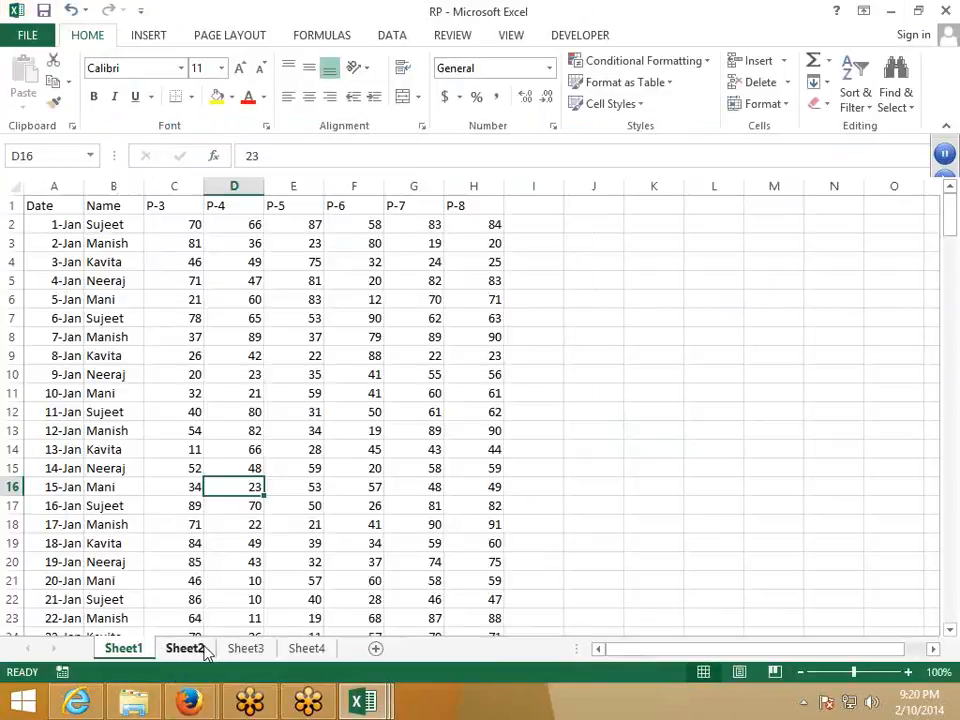
Step: Look over Sheet2 and Sheet4 and add a new blank worksheet after Sheet4
{"action": "left_click", "coordinate": [163, 649]}
{"action": "left_click", "coordinate": [305, 649]}
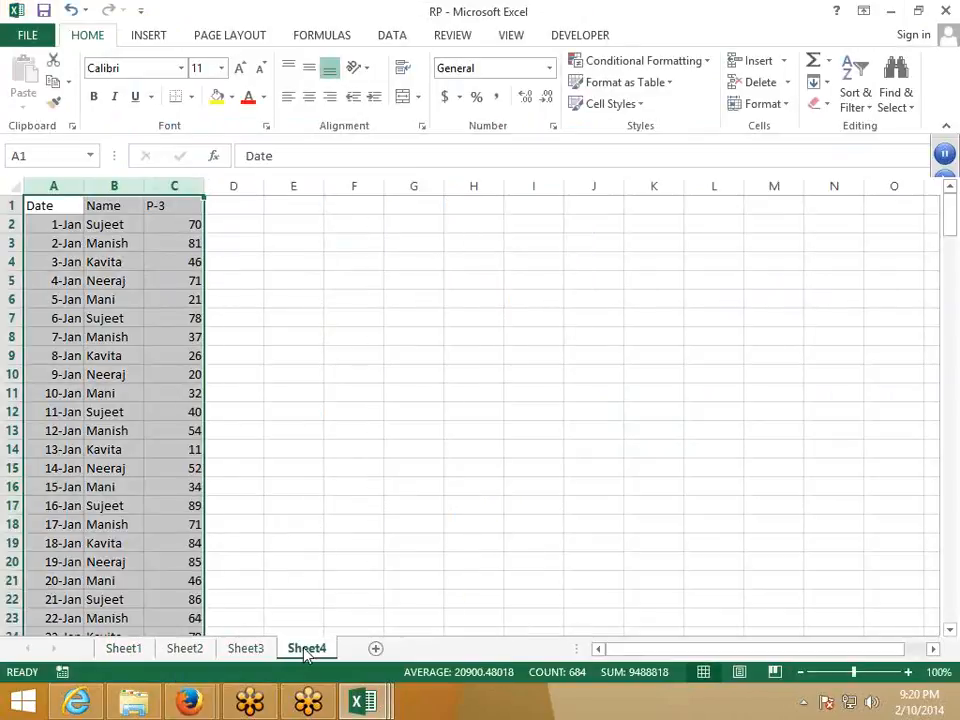
{"action": "left_click", "coordinate": [358, 545]}
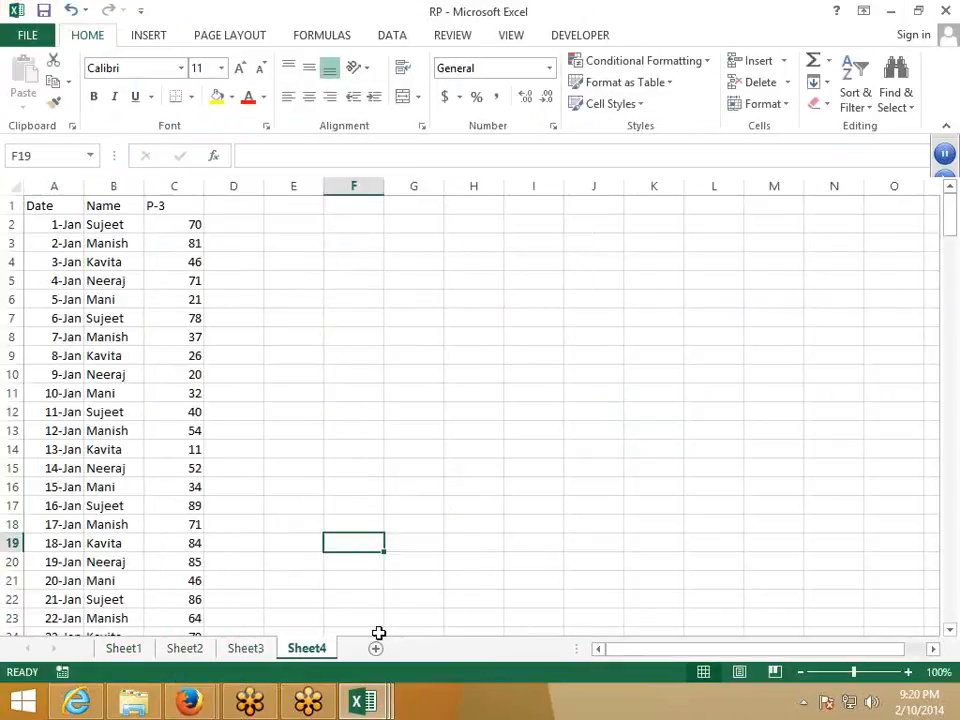
{"action": "left_click", "coordinate": [376, 649]}
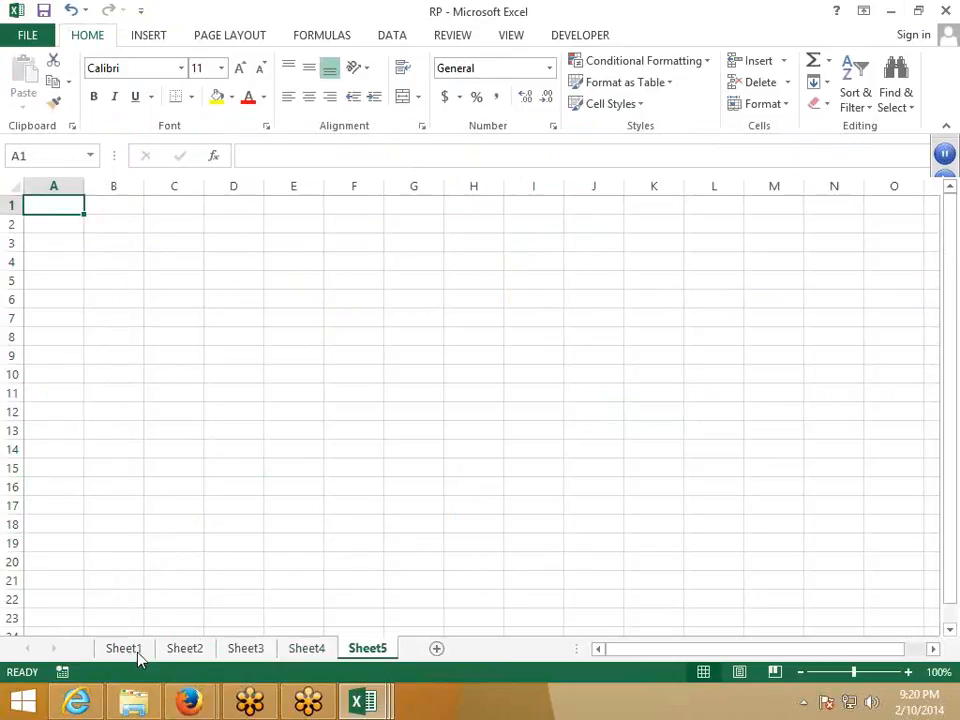
Step: Start a PivotTable at cell A1 of the new worksheet with its data added to the Data Model
{"action": "left_click", "coordinate": [149, 40]}
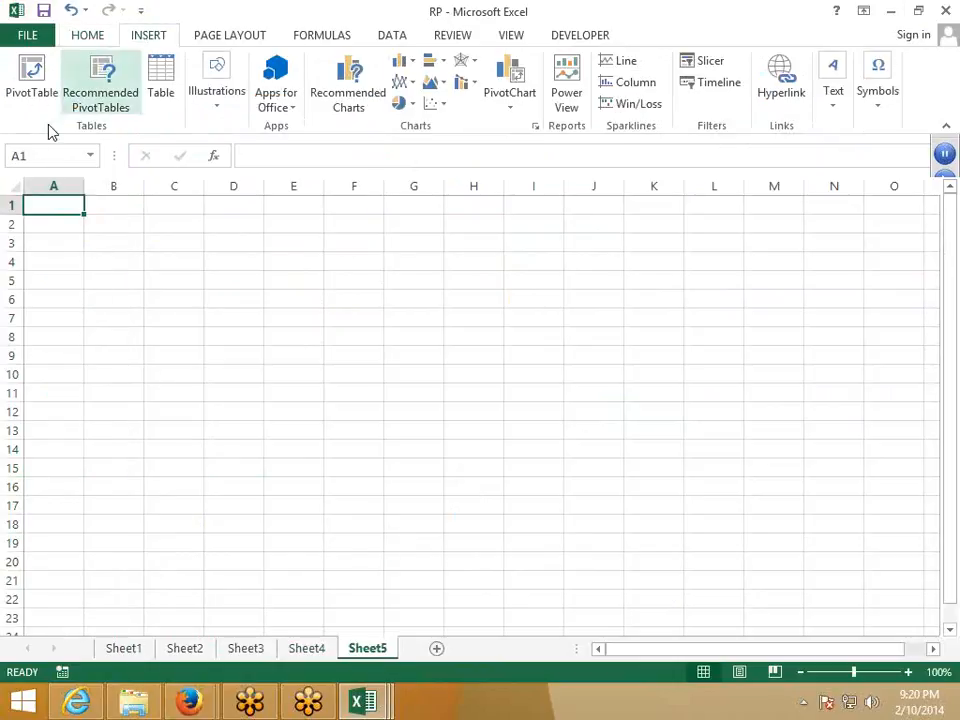
{"action": "left_click", "coordinate": [35, 85]}
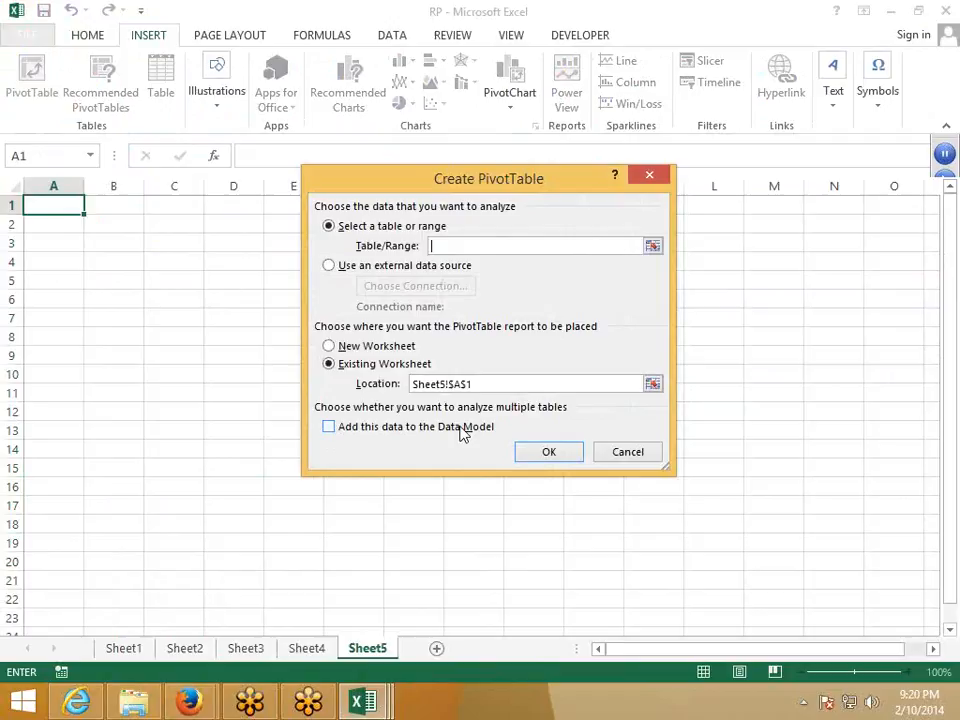
{"action": "left_click", "coordinate": [345, 433]}
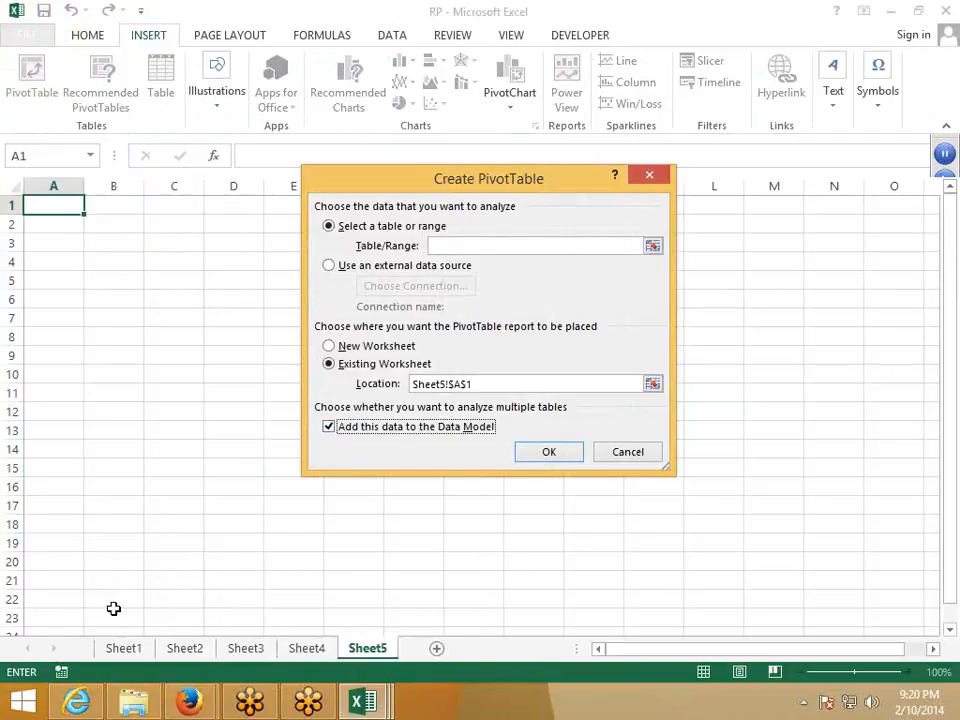
Step: Set the PivotTable's source range to Sheet1!$A$1:$H$228
{"action": "left_click", "coordinate": [123, 648]}
{"action": "left_click", "coordinate": [47, 215]}
{"action": "key", "text": "shift+Tab"}
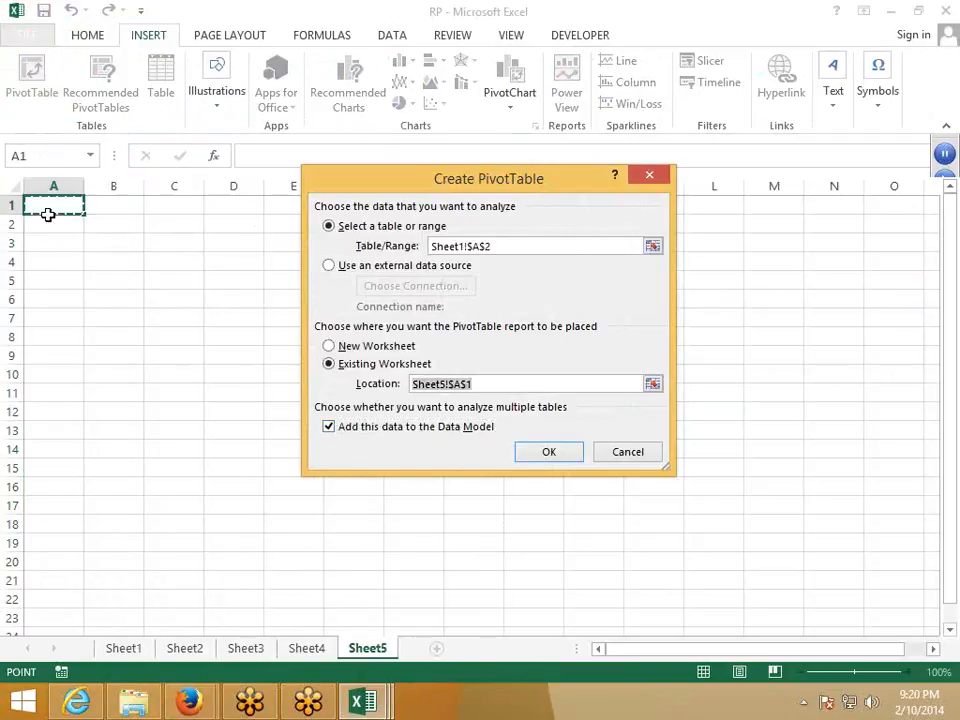
{"action": "left_click", "coordinate": [123, 648]}
{"action": "left_click_drag", "start_coordinate": [497, 245], "coordinate": [410, 248]}
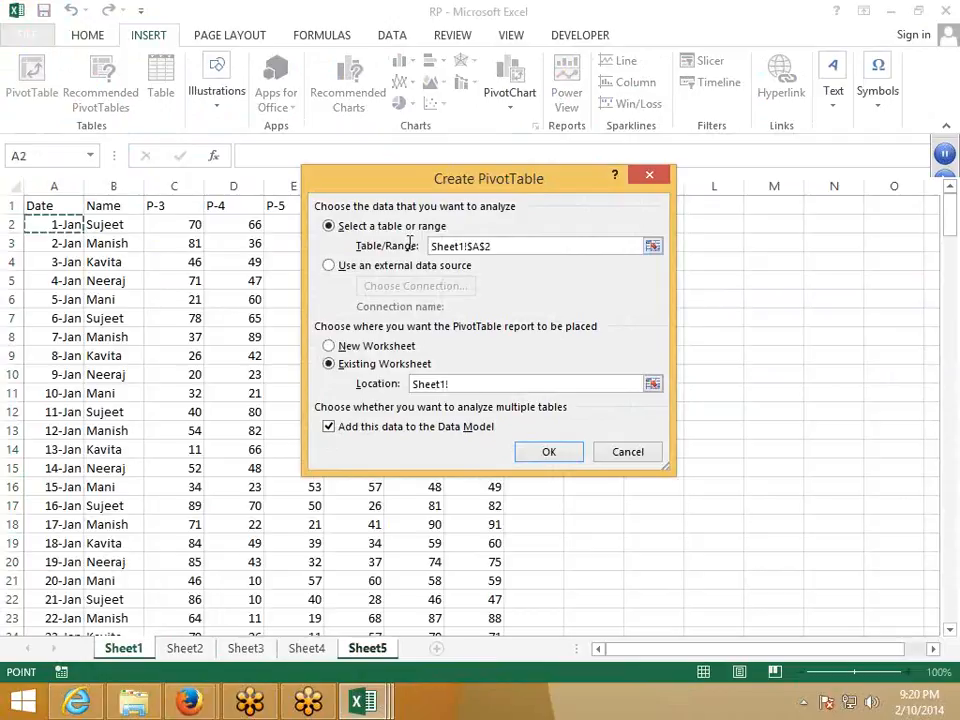
{"action": "key", "text": "BackSpace"}
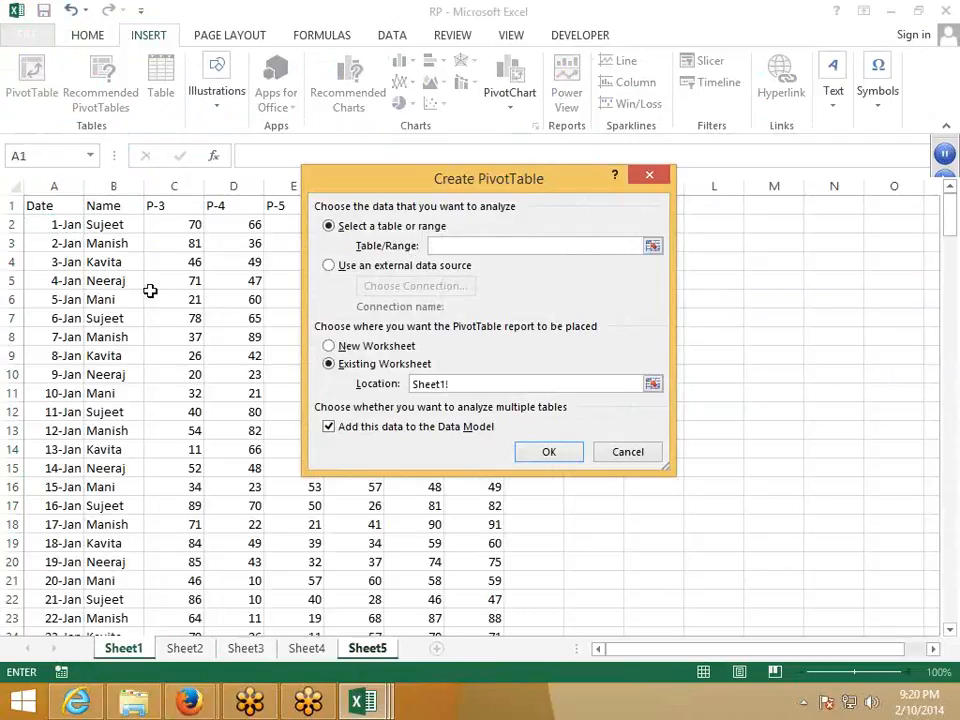
{"action": "left_click", "coordinate": [57, 208]}
{"action": "key", "text": "ctrl+shift+Right"}
{"action": "key", "text": "ctrl+shift+Down"}
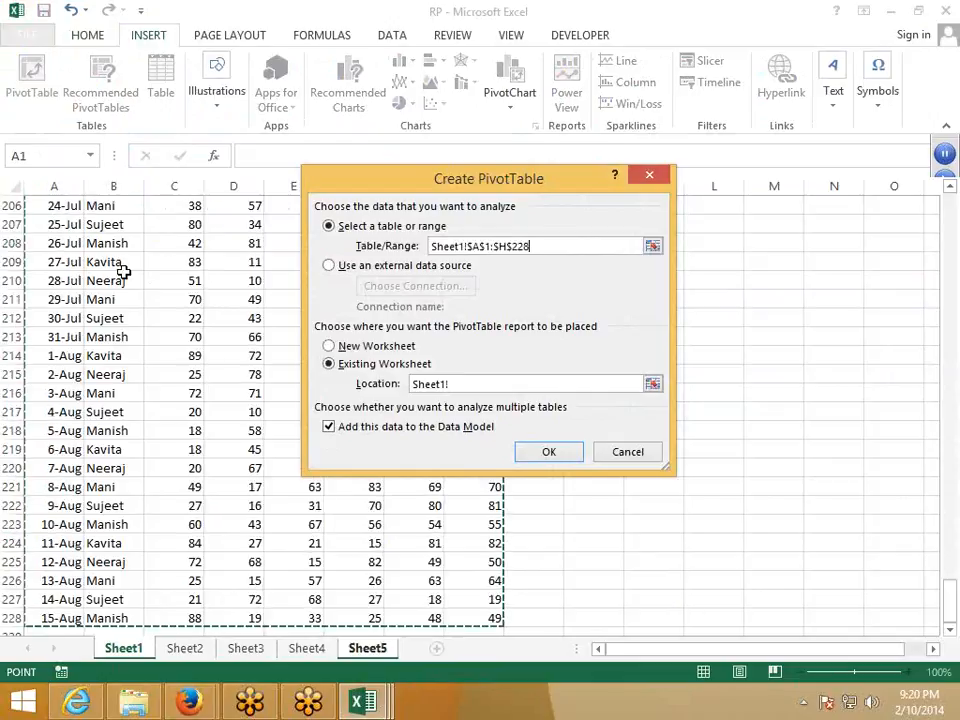
Step: Set the PivotTable location to Sheet5!$A$1 and create it
{"action": "left_click", "coordinate": [446, 384]}
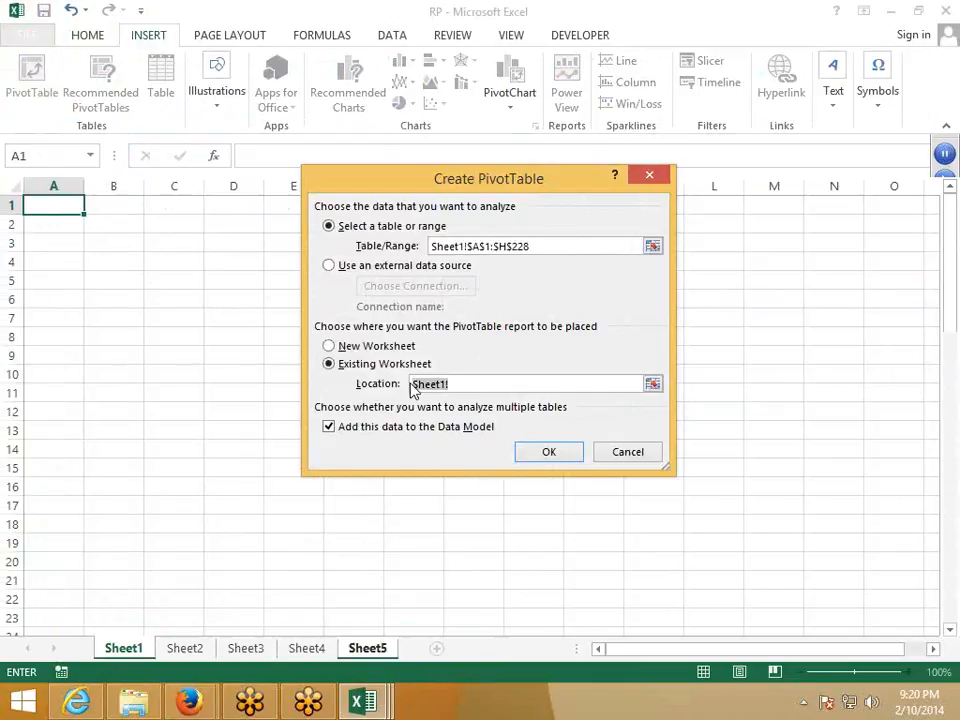
{"action": "left_click", "coordinate": [62, 206]}
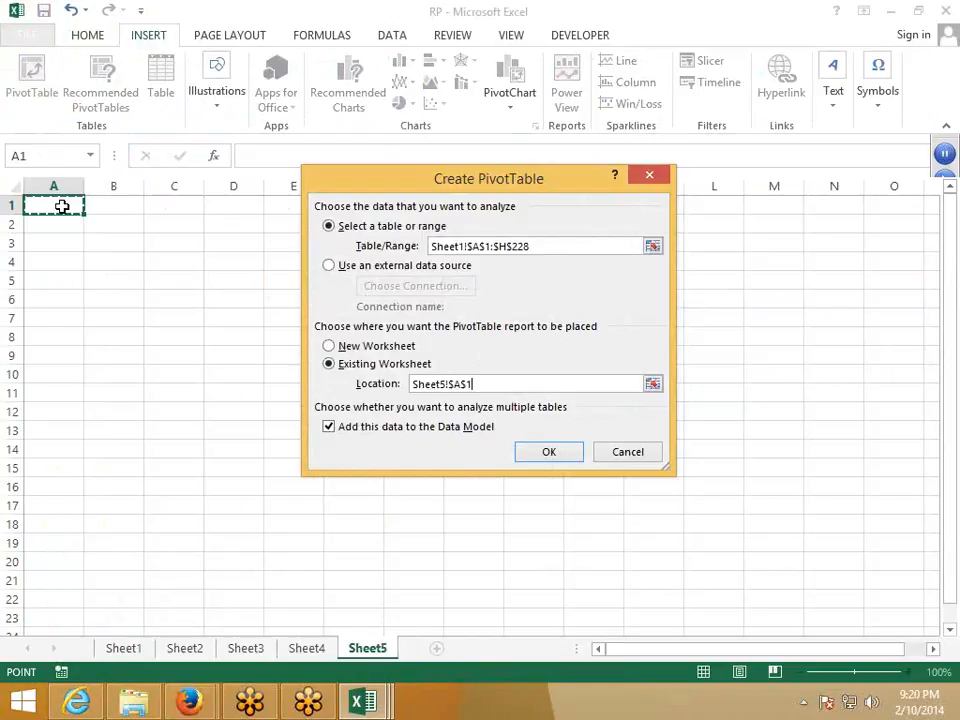
{"action": "left_click", "coordinate": [527, 457]}
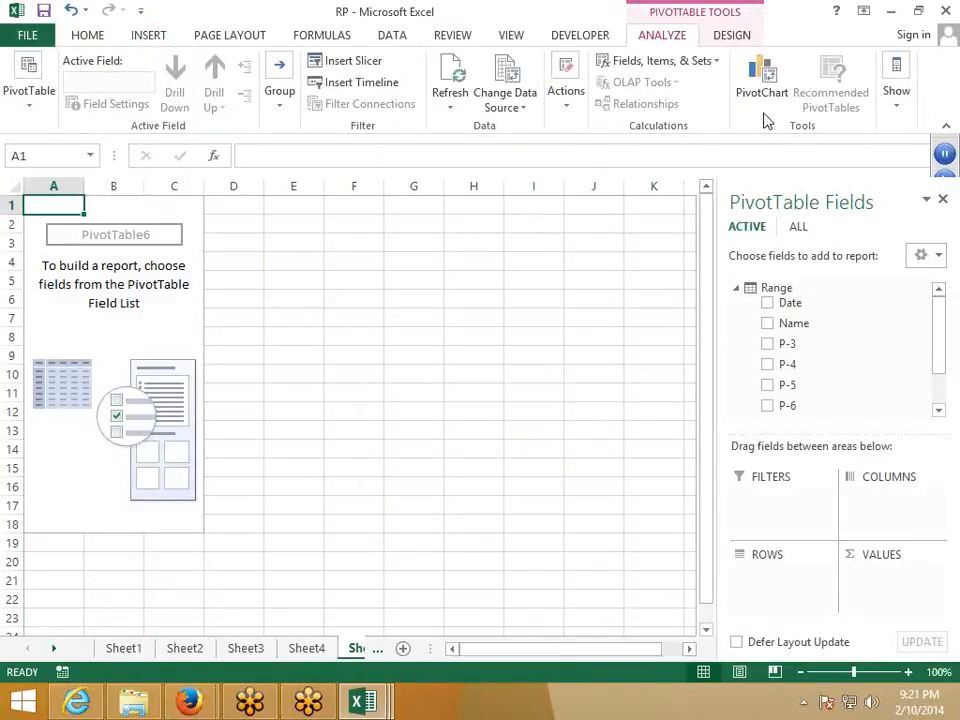
{"action": "left_click", "coordinate": [140, 36]}
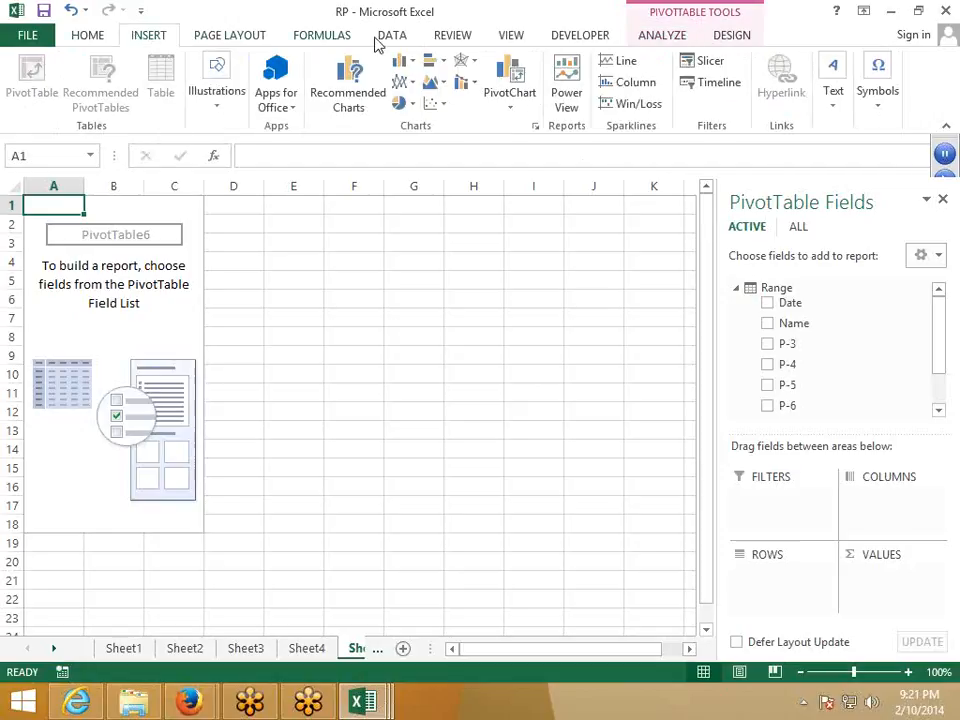
{"action": "left_click", "coordinate": [385, 37]}
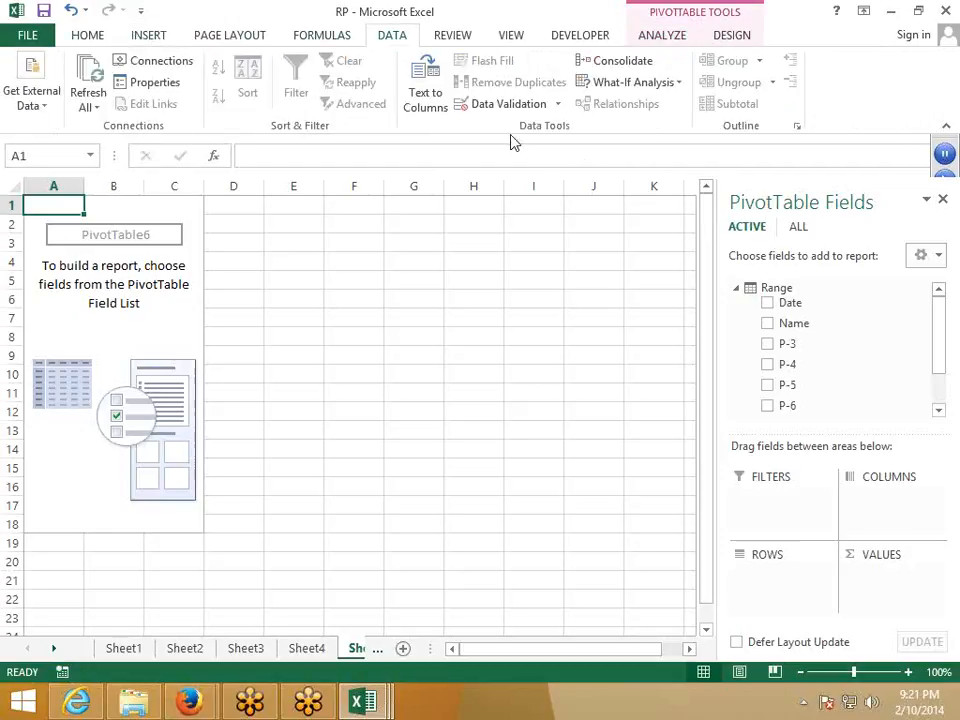
{"action": "left_click", "coordinate": [356, 258]}
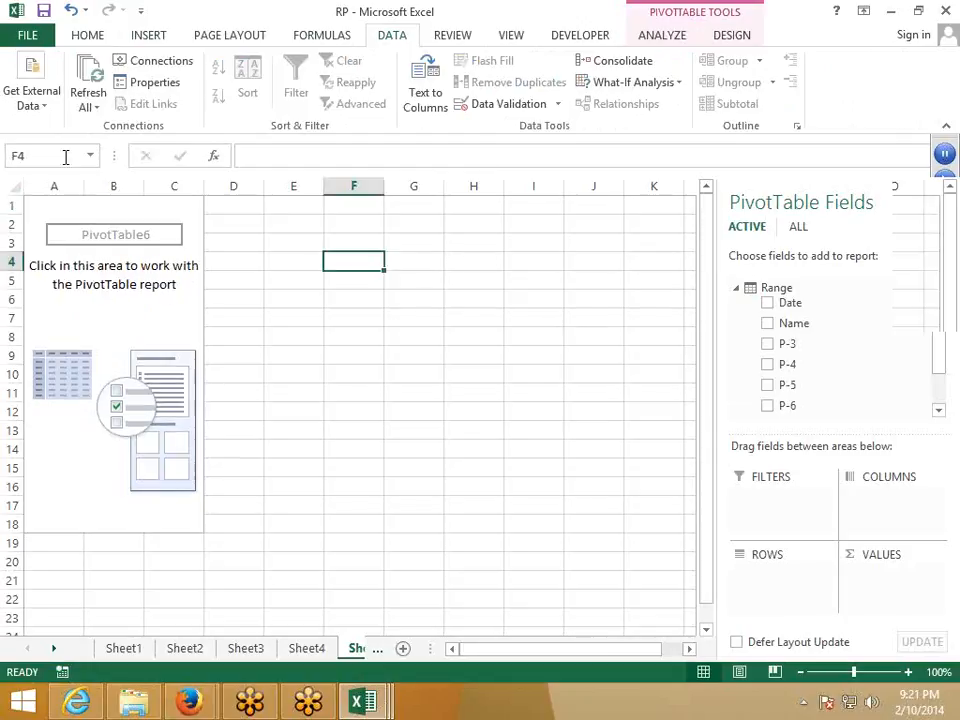
{"action": "left_click", "coordinate": [80, 32]}
{"action": "left_click", "coordinate": [145, 38]}
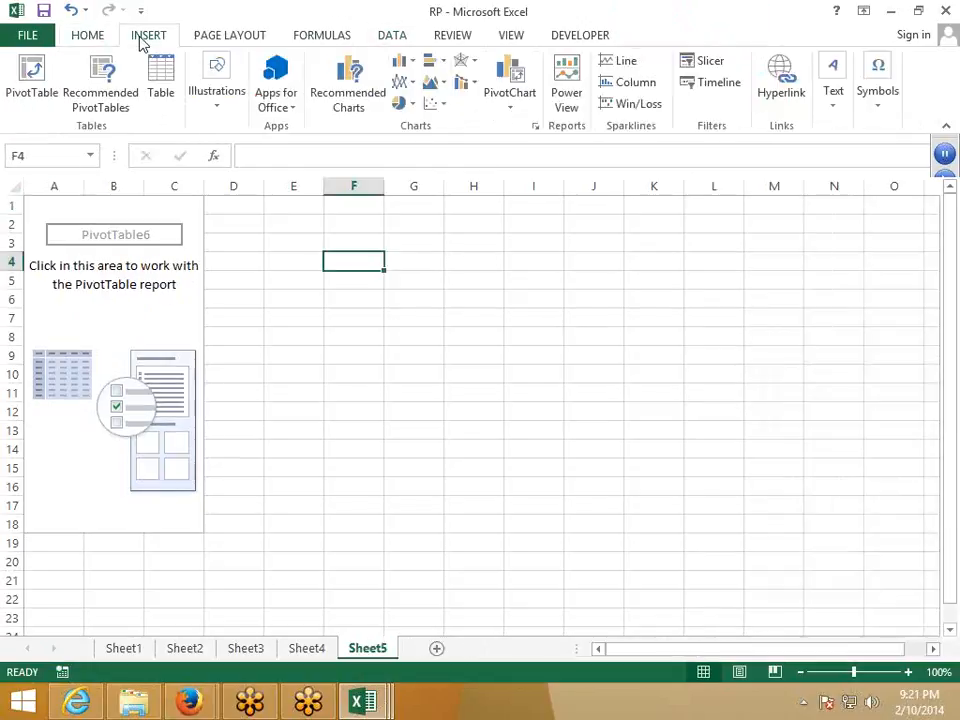
{"action": "left_click", "coordinate": [113, 290]}
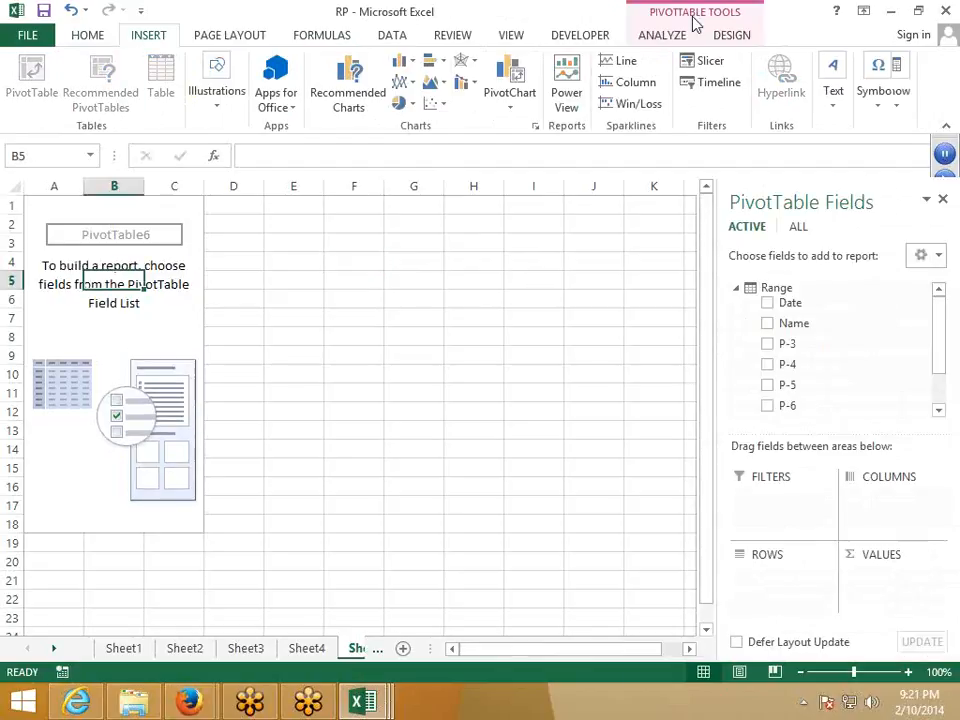
{"action": "left_click", "coordinate": [692, 22]}
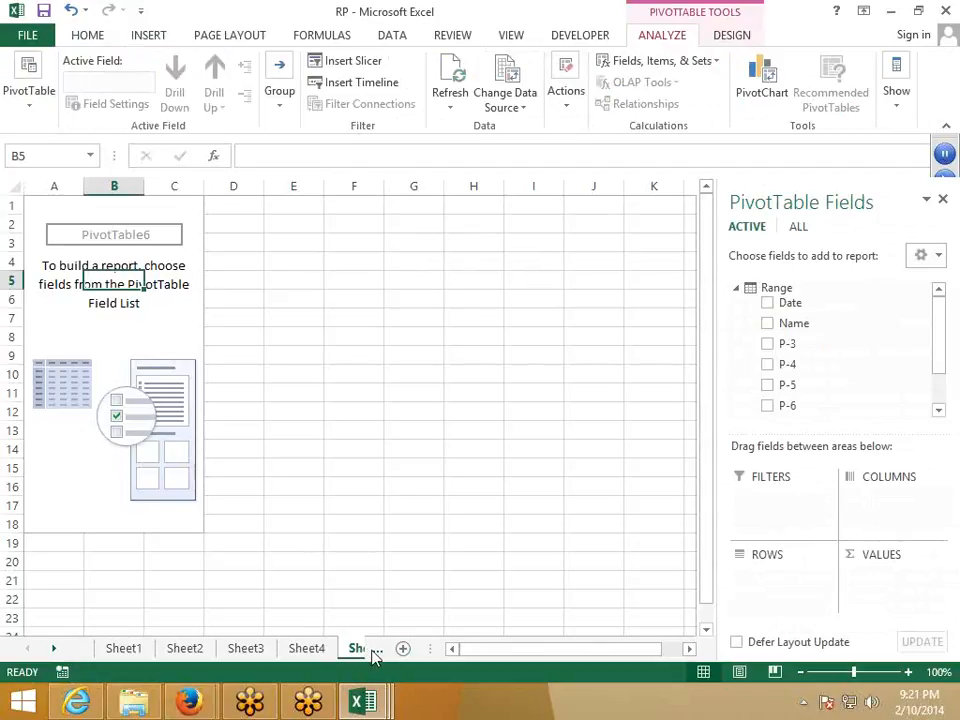
Step: Add a blank worksheet after Sheet5 and start a PivotTable at its cell A1
{"action": "left_click", "coordinate": [402, 650]}
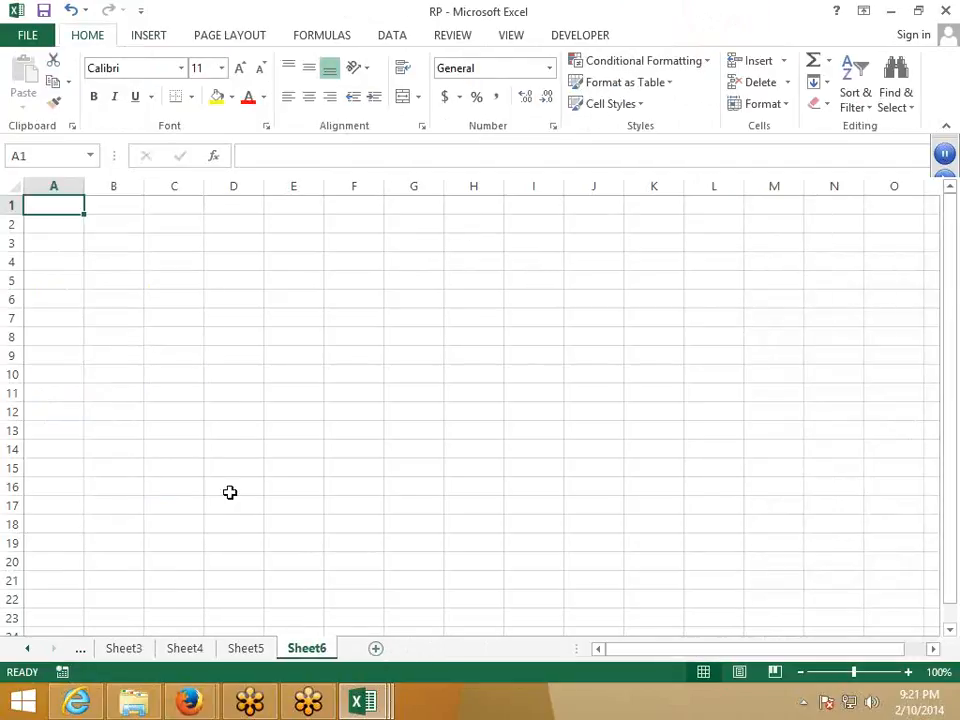
{"action": "left_click", "coordinate": [146, 40]}
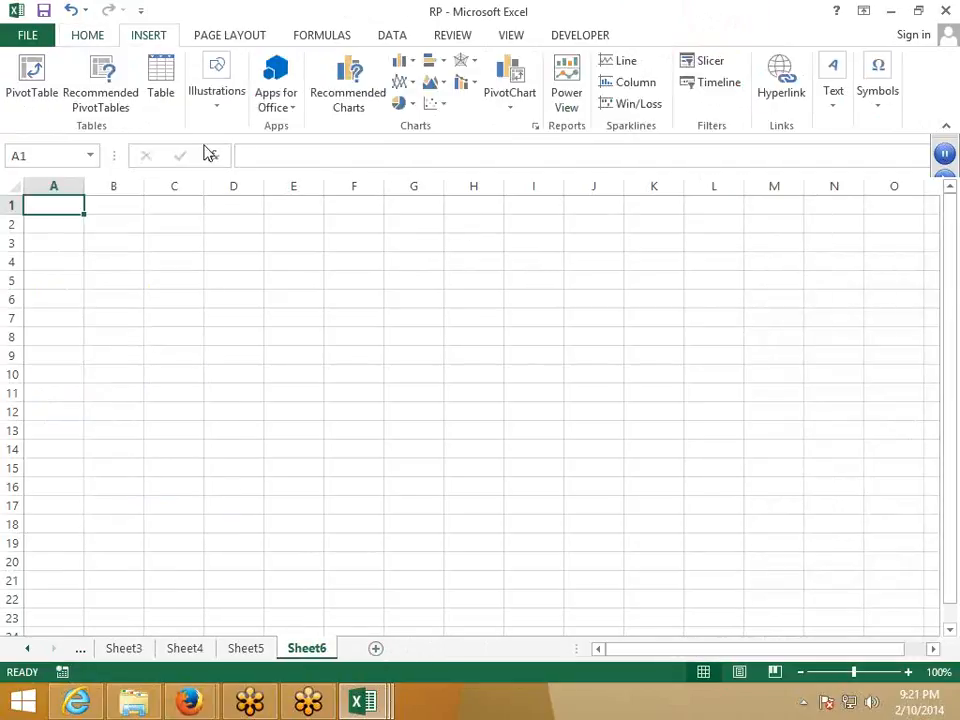
{"action": "left_click", "coordinate": [41, 108]}
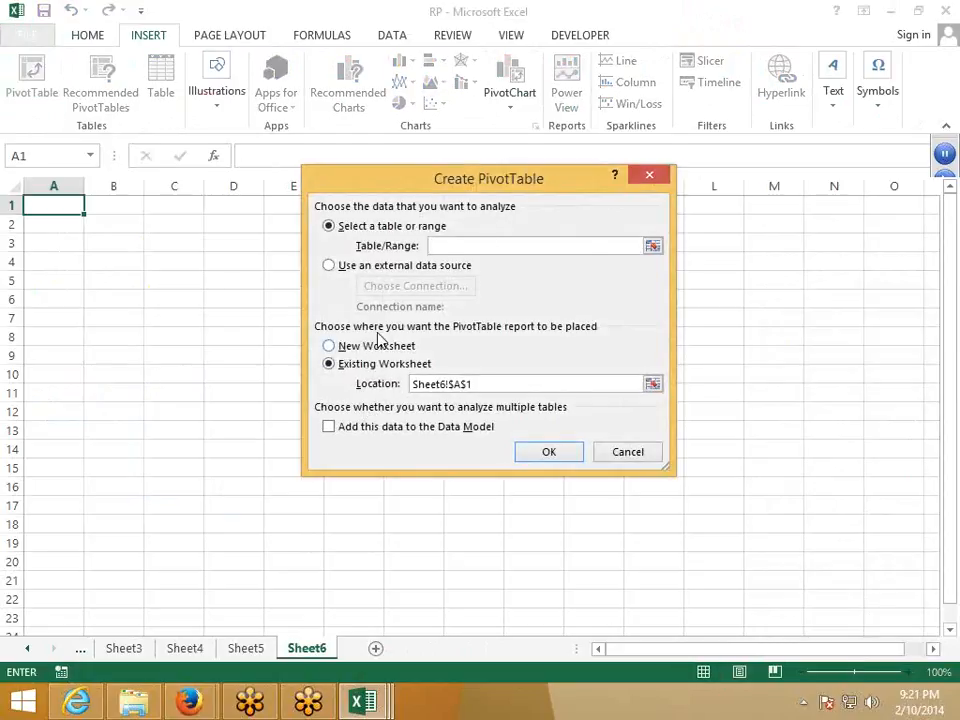
Step: Use Sheet3's full Date, Name and P-2 data block as the source, add it to the Data Model, and create the PivotTable
{"action": "left_click", "coordinate": [124, 649]}
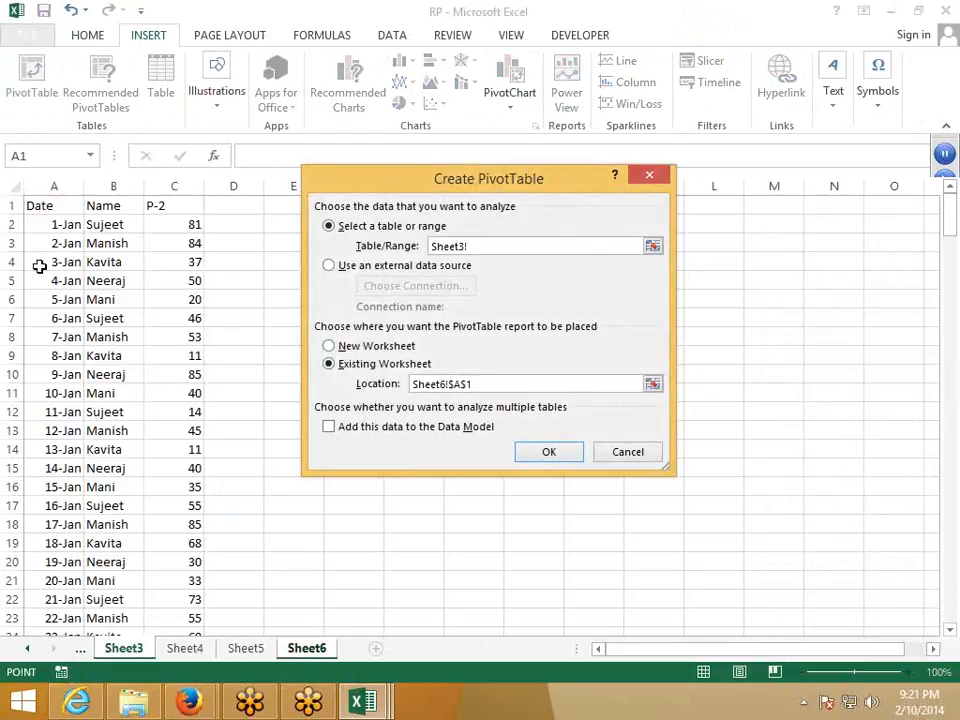
{"action": "left_click", "coordinate": [37, 206]}
{"action": "key", "text": "ctrl+shift+Right"}
{"action": "key", "text": "ctrl+shift+Down"}
{"action": "left_click", "coordinate": [418, 428]}
{"action": "left_click", "coordinate": [540, 452]}
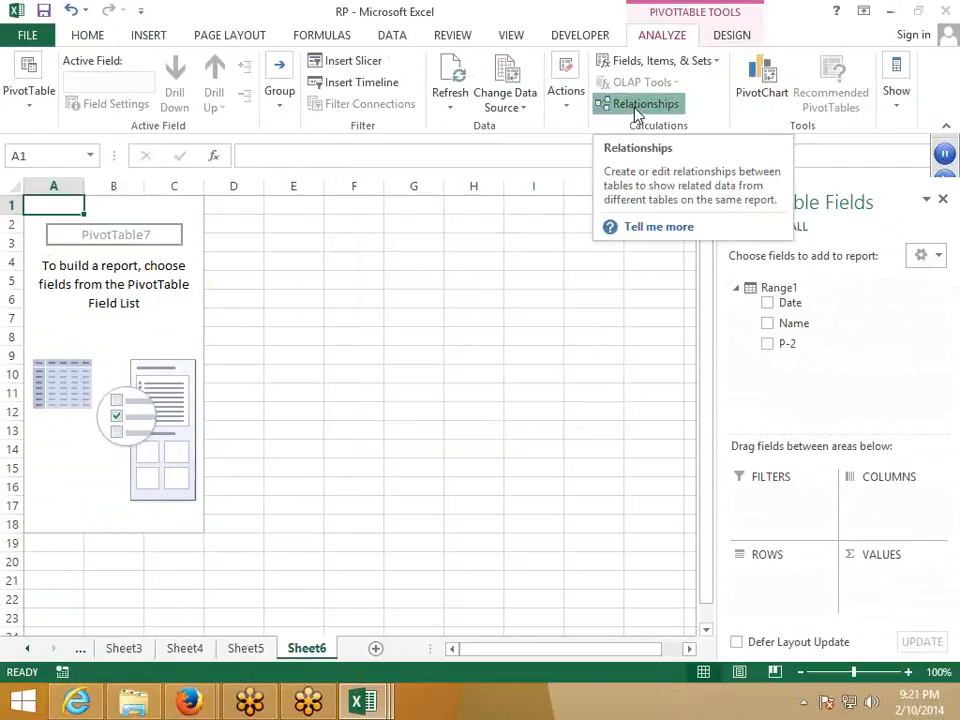
Step: Set up a new table relationship from Range's Name column to Range1's Name column
{"action": "left_click", "coordinate": [636, 108]}
{"action": "left_click", "coordinate": [765, 191]}
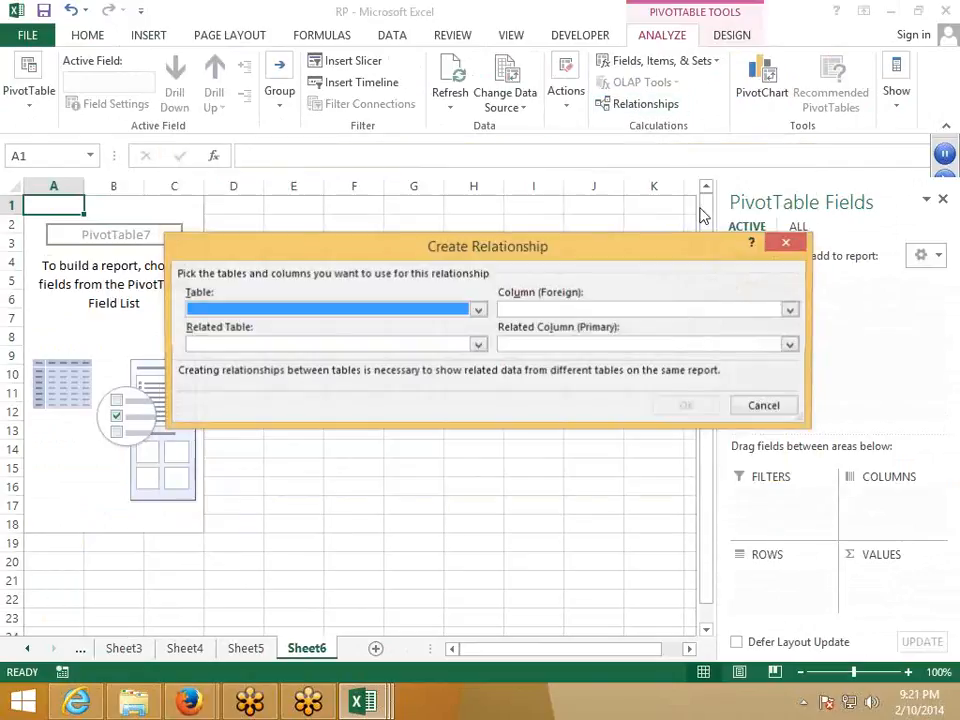
{"action": "left_click", "coordinate": [479, 312]}
{"action": "left_click", "coordinate": [480, 313]}
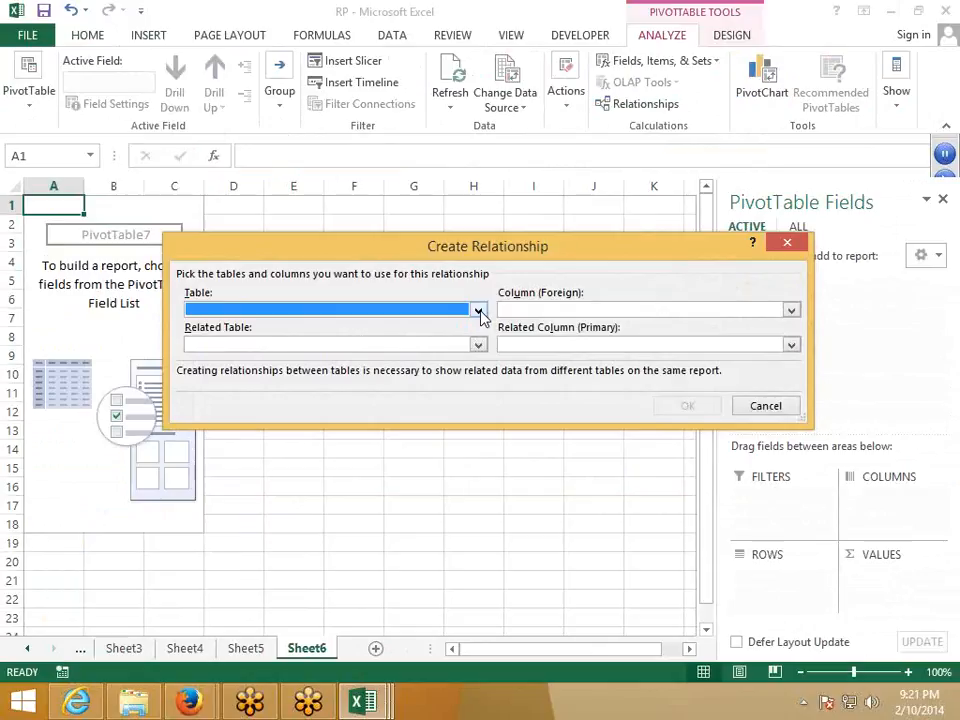
{"action": "left_click", "coordinate": [480, 313]}
{"action": "left_click", "coordinate": [349, 329]}
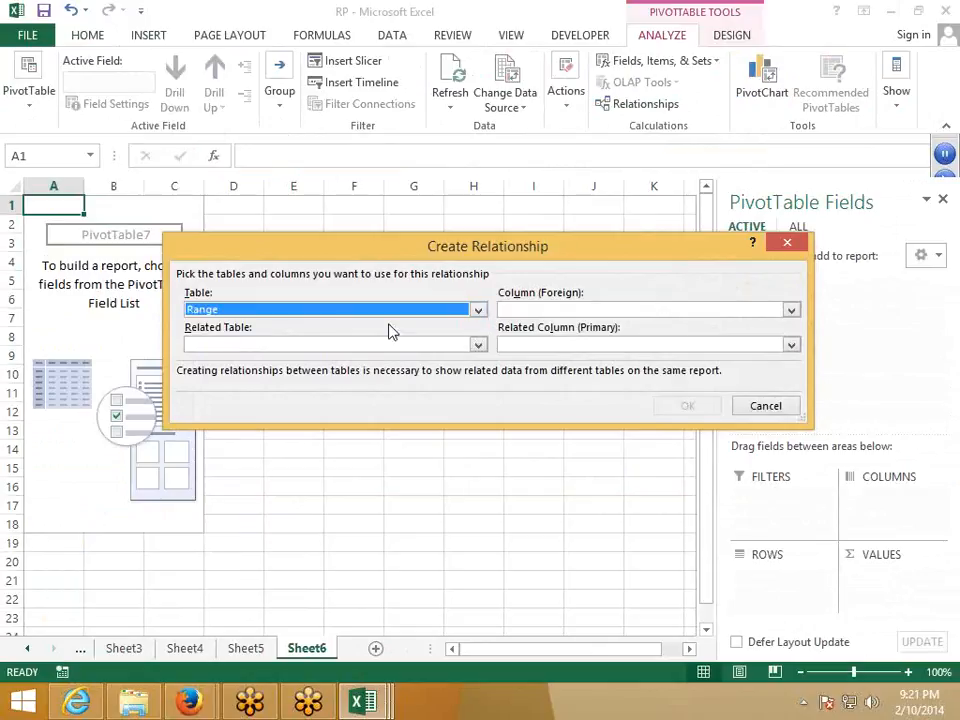
{"action": "left_click", "coordinate": [791, 311]}
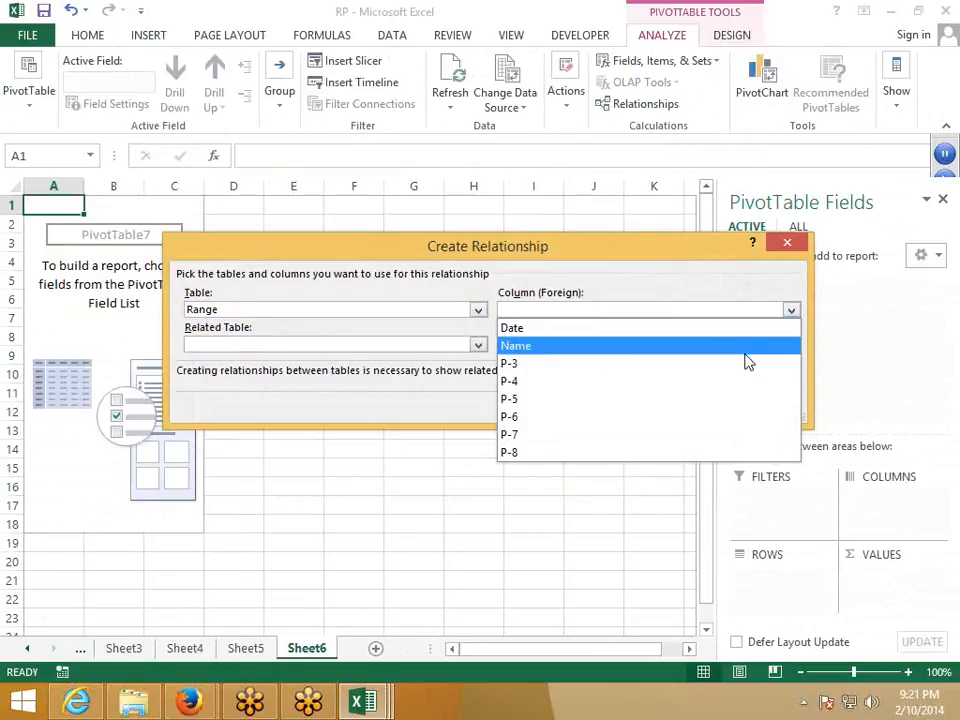
{"action": "left_click", "coordinate": [744, 346]}
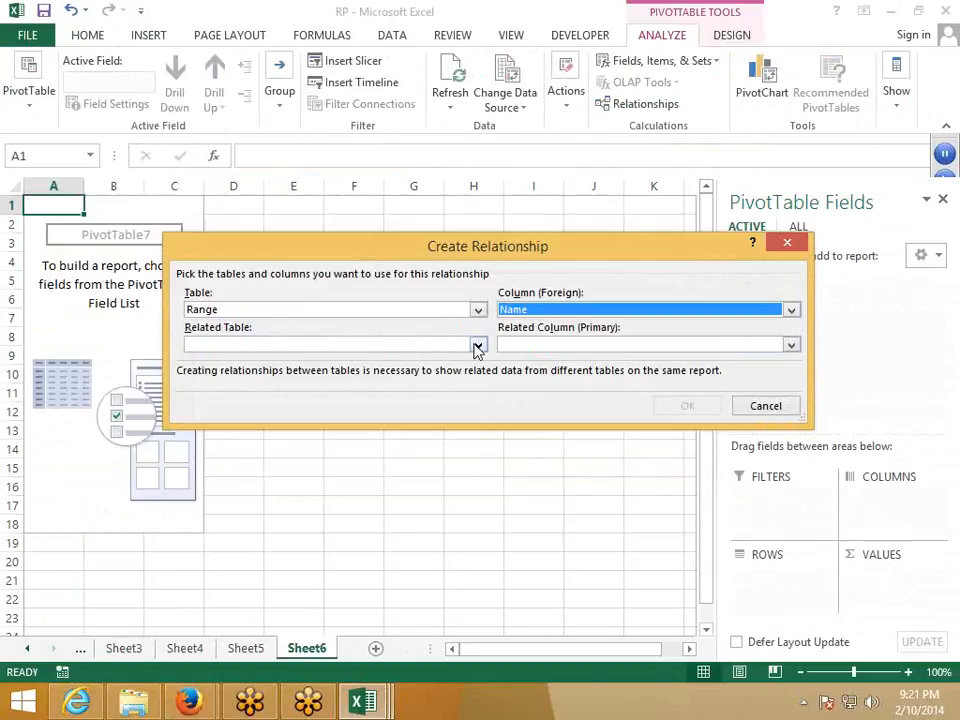
{"action": "left_click", "coordinate": [477, 345]}
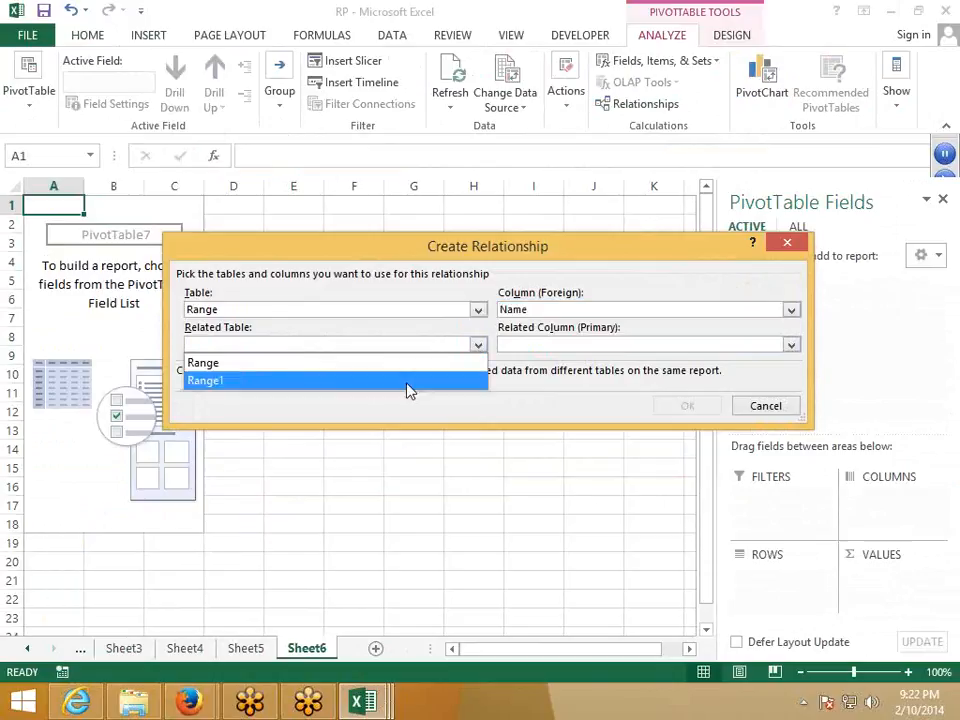
{"action": "left_click", "coordinate": [407, 386]}
{"action": "left_click", "coordinate": [789, 345]}
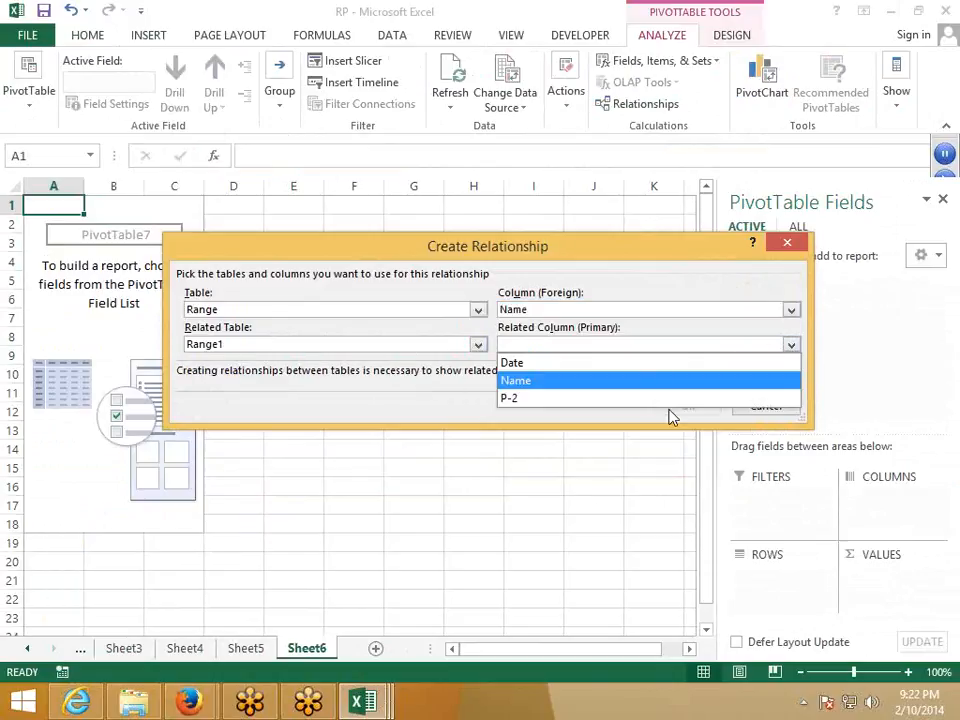
{"action": "left_click", "coordinate": [660, 387]}
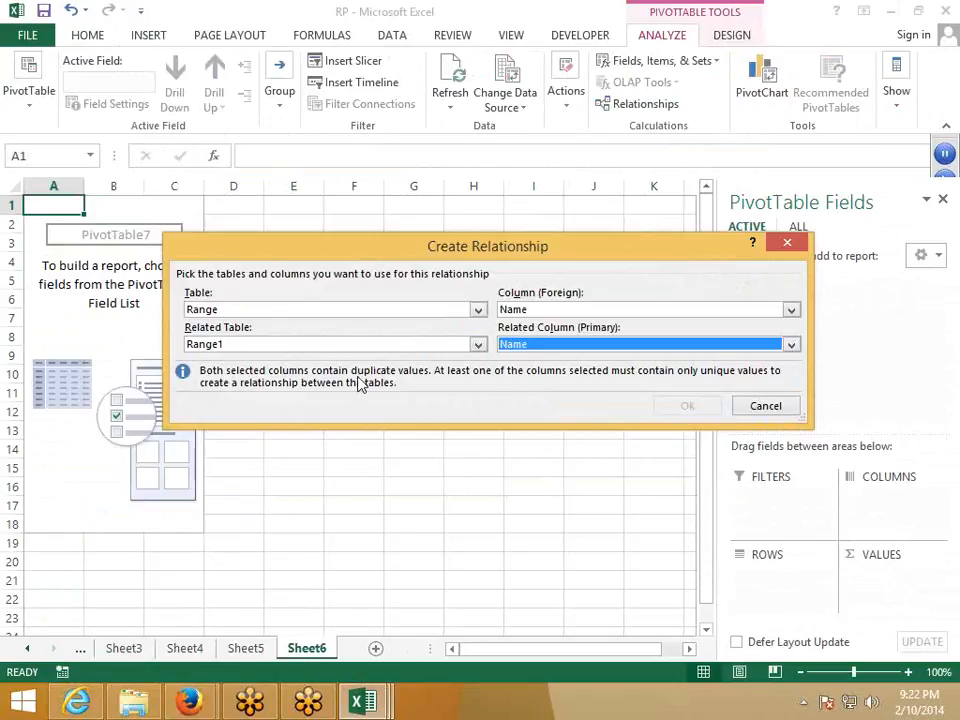
Step: Change both the foreign and the primary relationship column to Date, create the relationship, and close the relationship manager
{"action": "left_click", "coordinate": [524, 316]}
{"action": "left_click", "coordinate": [516, 328]}
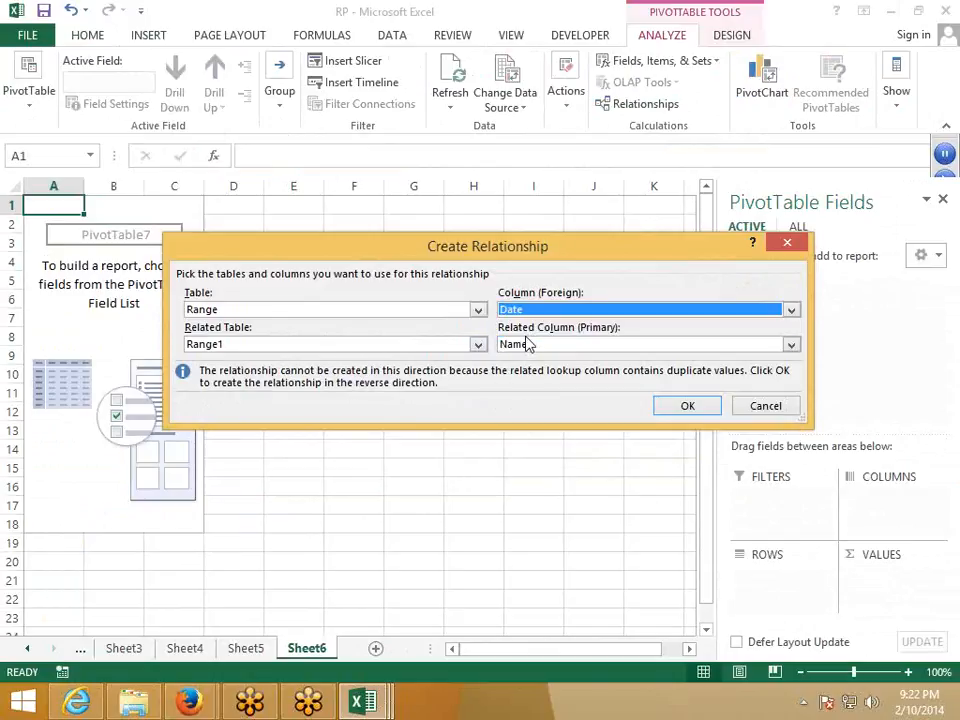
{"action": "left_click", "coordinate": [528, 346]}
{"action": "left_click", "coordinate": [519, 363]}
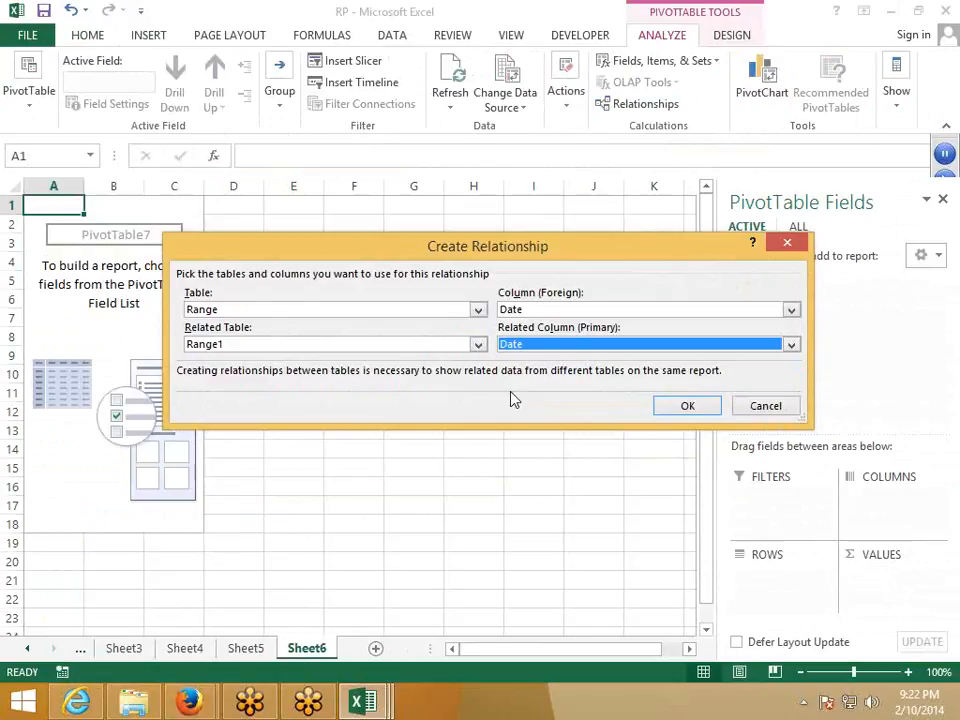
{"action": "left_click", "coordinate": [668, 404]}
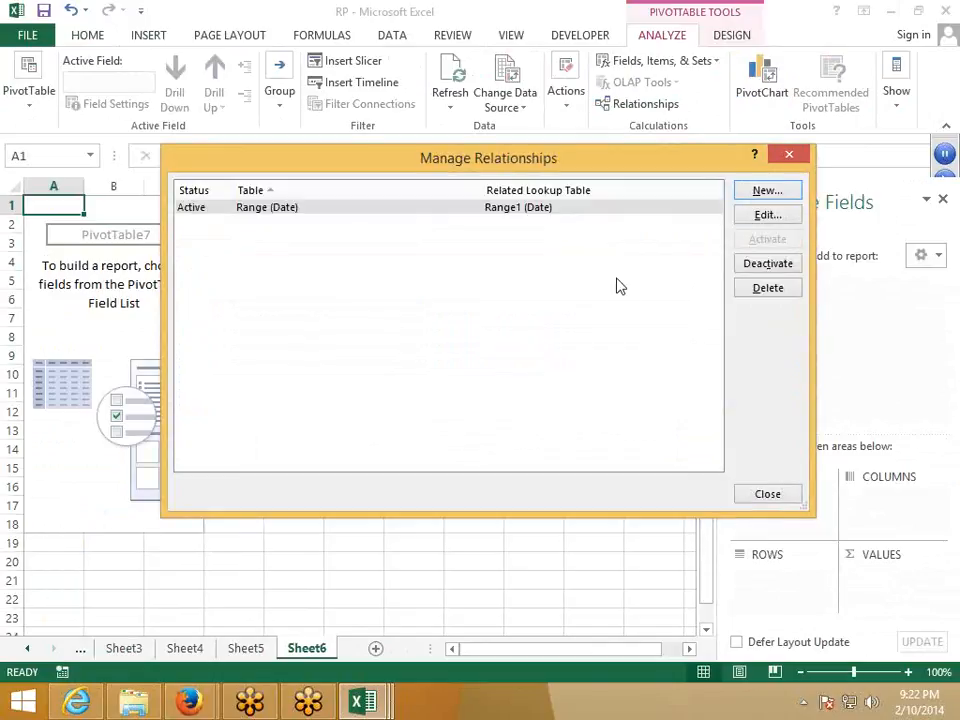
{"action": "left_click", "coordinate": [757, 497]}
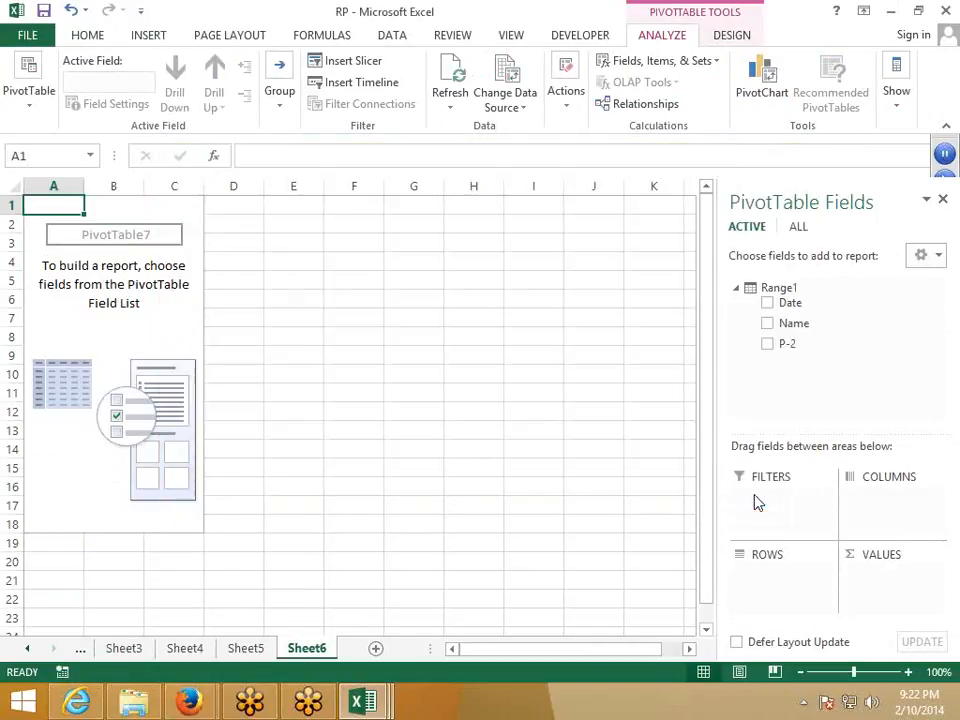
Step: List the fields of all tables and place Range's Name in the rows and P-3 in the values
{"action": "left_click", "coordinate": [798, 232]}
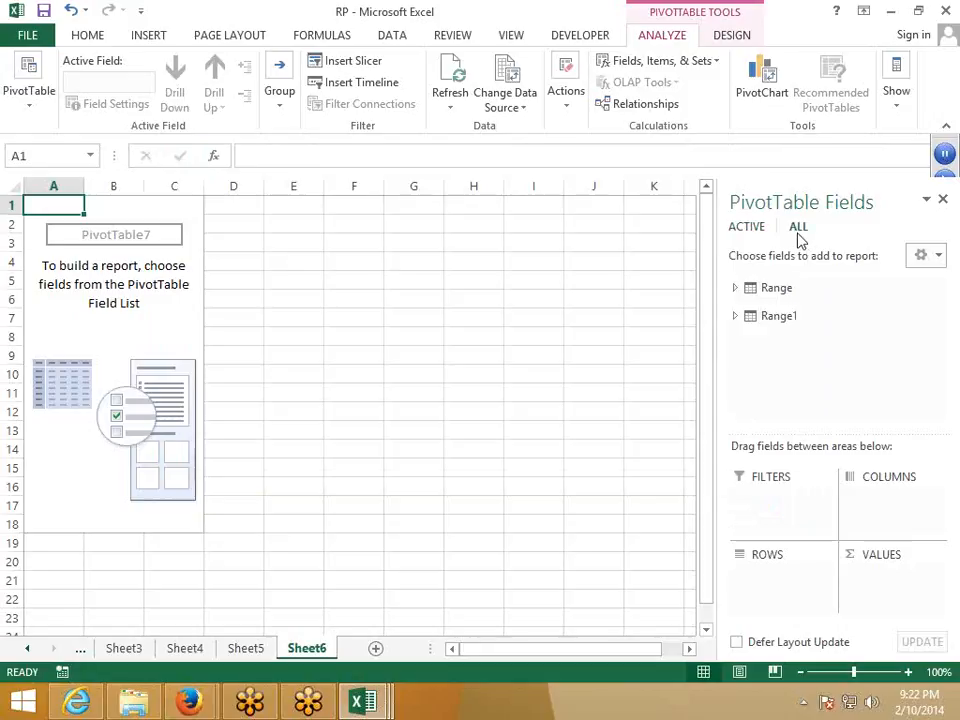
{"action": "left_click", "coordinate": [778, 296]}
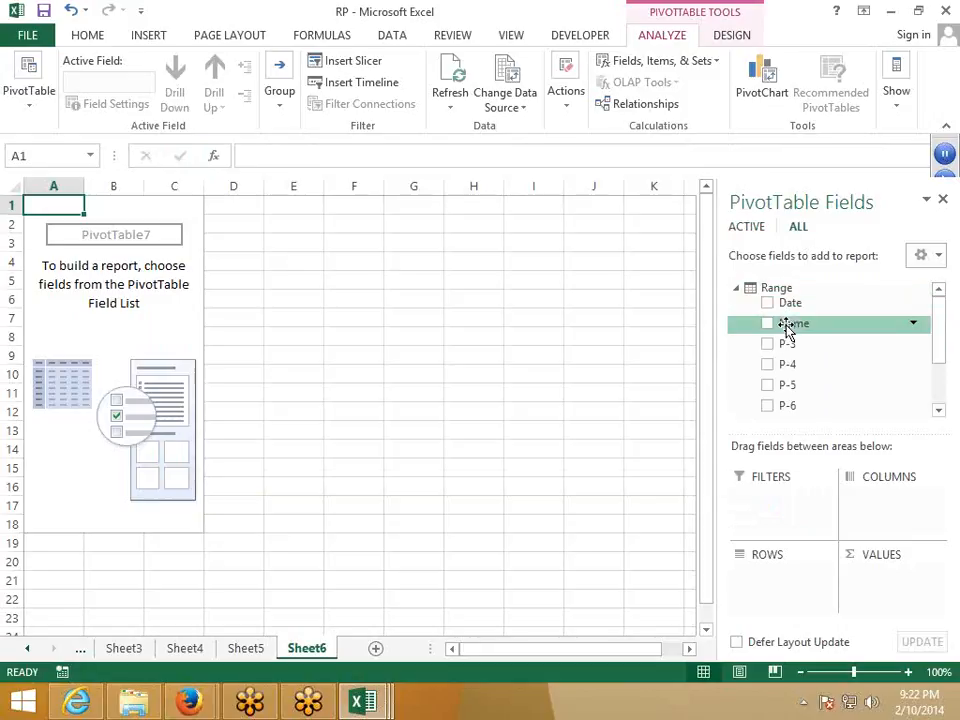
{"action": "left_click_drag", "start_coordinate": [787, 327], "coordinate": [872, 567]}
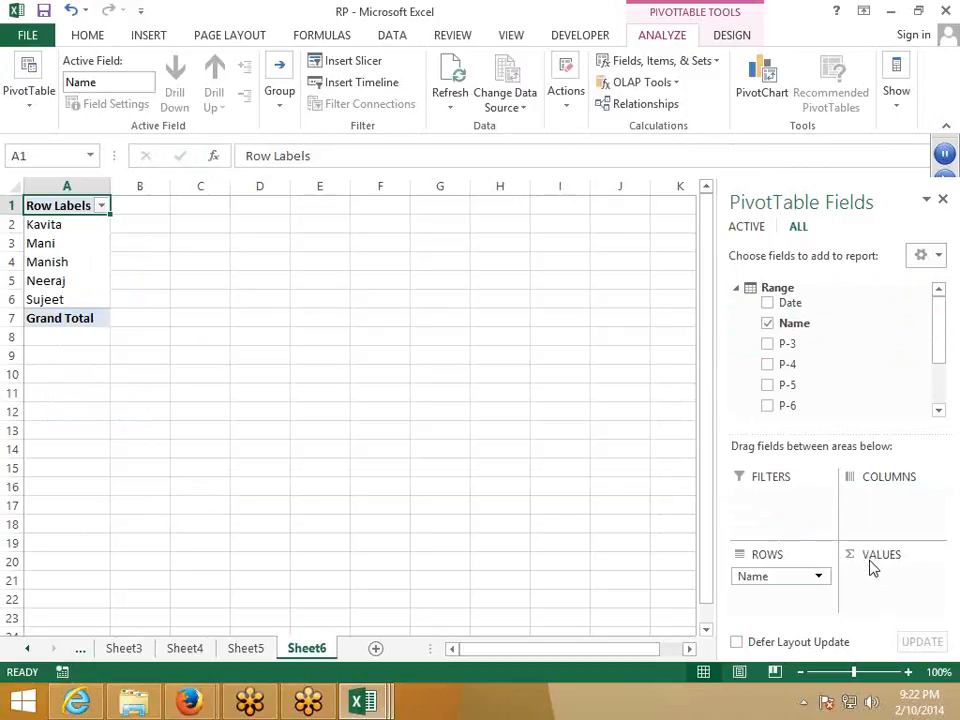
{"action": "left_click_drag", "start_coordinate": [787, 343], "coordinate": [857, 580]}
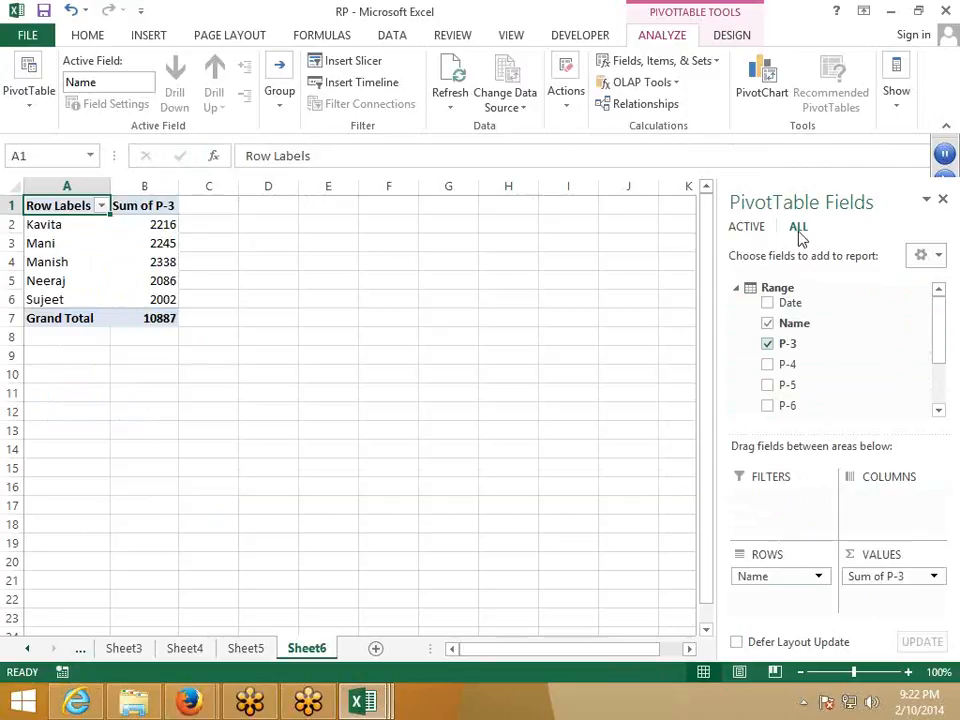
Step: Add the P-2 field from Range1 to the PivotTable values below Sum of P-3
{"action": "left_click", "coordinate": [736, 289]}
{"action": "left_click", "coordinate": [736, 316]}
{"action": "left_click_drag", "start_coordinate": [797, 381], "coordinate": [893, 602]}
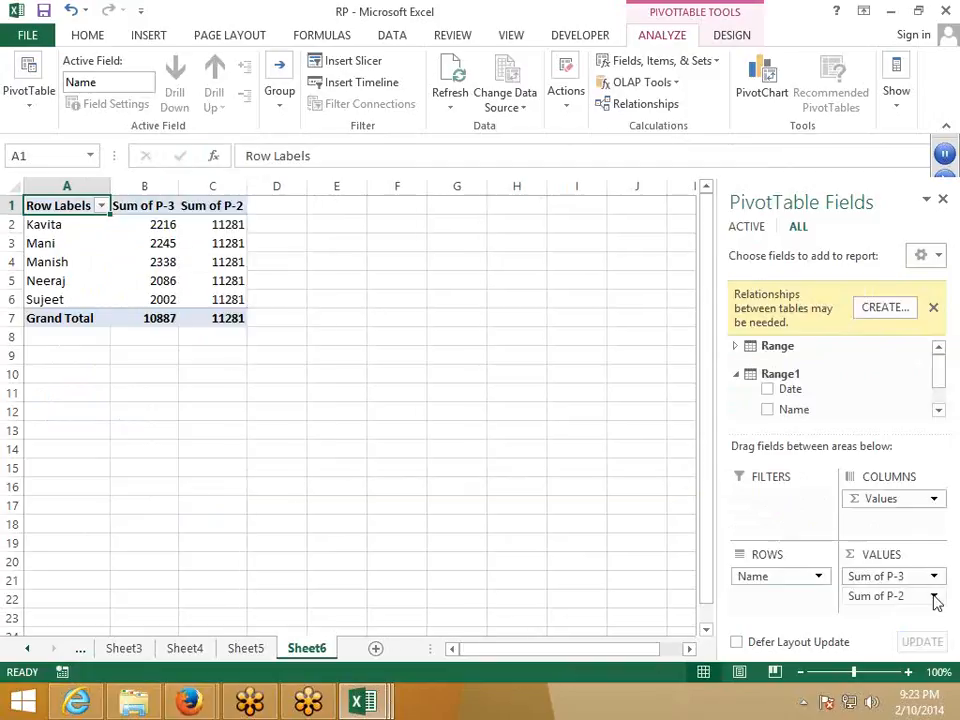
{"action": "left_click", "coordinate": [935, 598]}
Step: Start another relationship with Range as the table and Date as its foreign column
{"action": "left_click", "coordinate": [880, 313]}
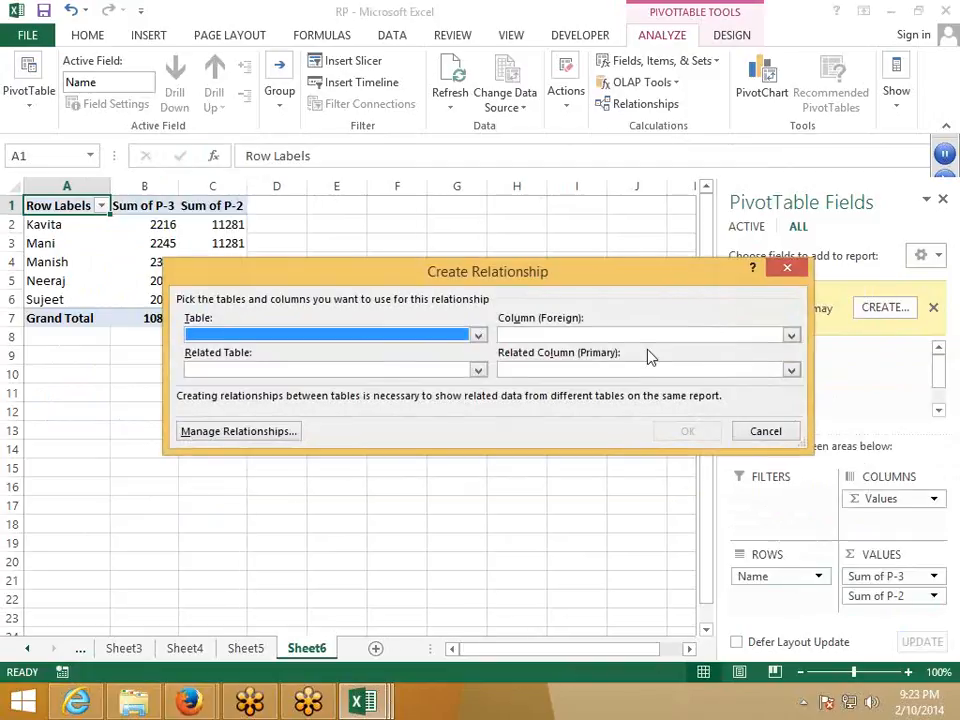
{"action": "left_click", "coordinate": [513, 338]}
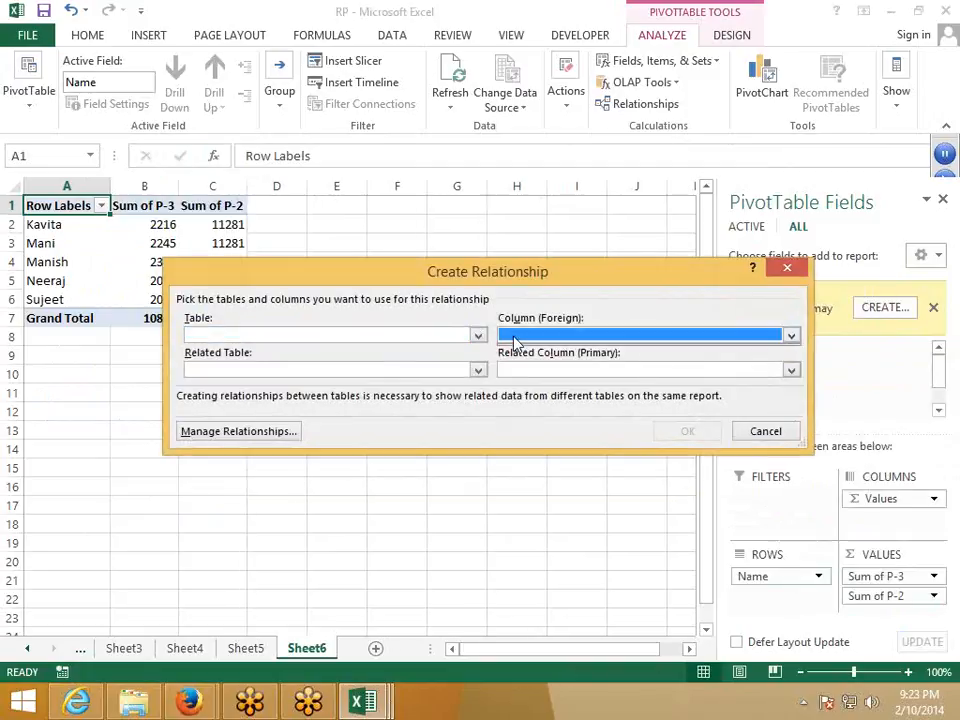
{"action": "left_click", "coordinate": [410, 336]}
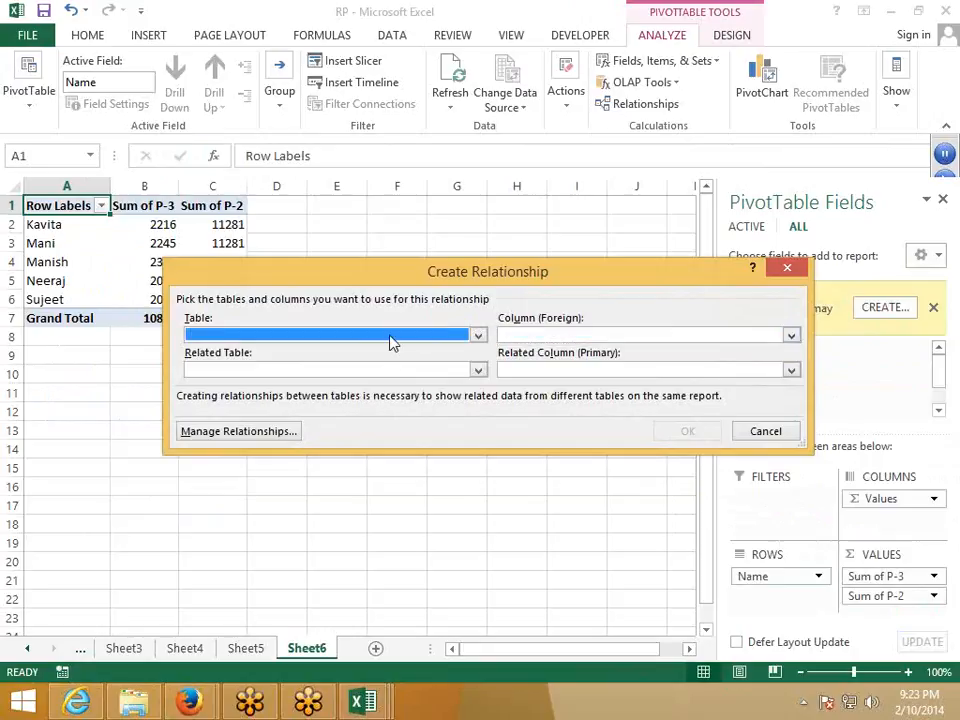
{"action": "left_click", "coordinate": [390, 340]}
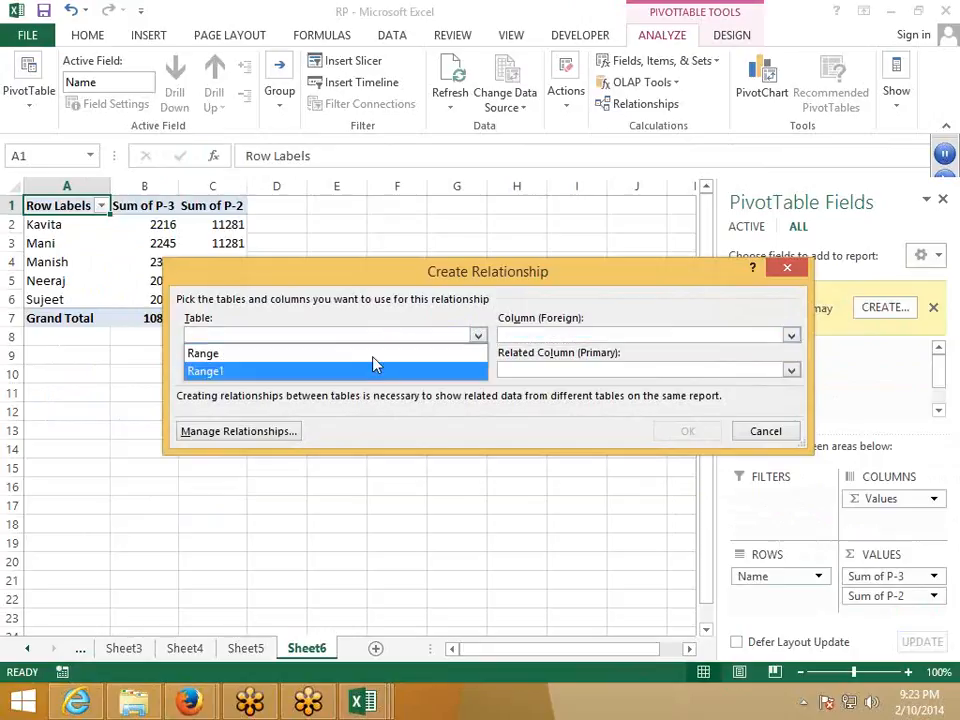
{"action": "left_click", "coordinate": [373, 353]}
{"action": "left_click", "coordinate": [531, 340]}
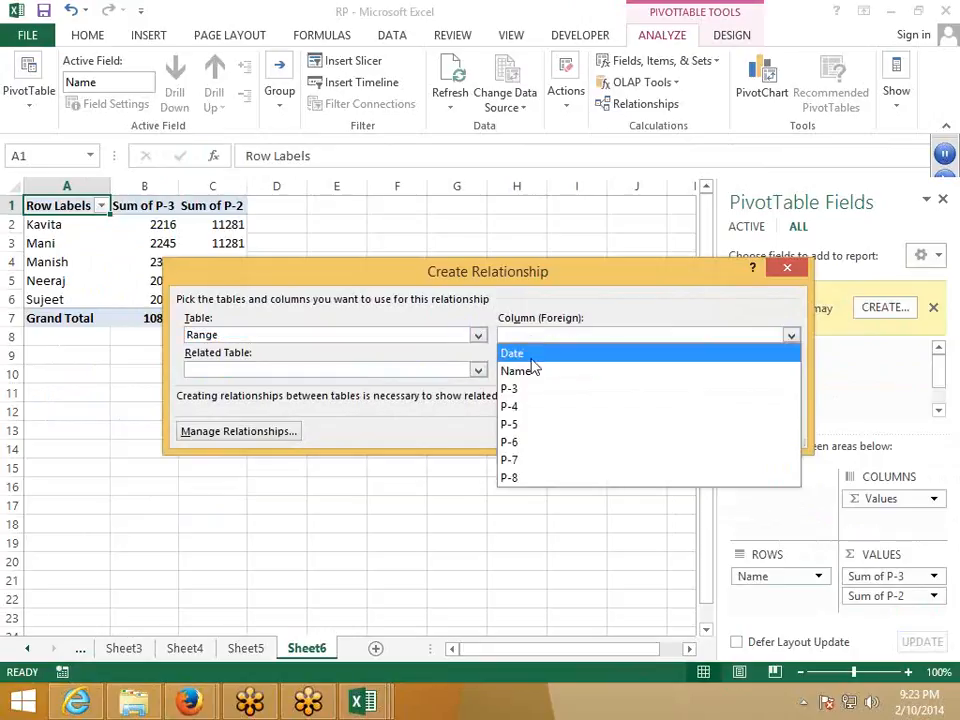
{"action": "left_click", "coordinate": [528, 357]}
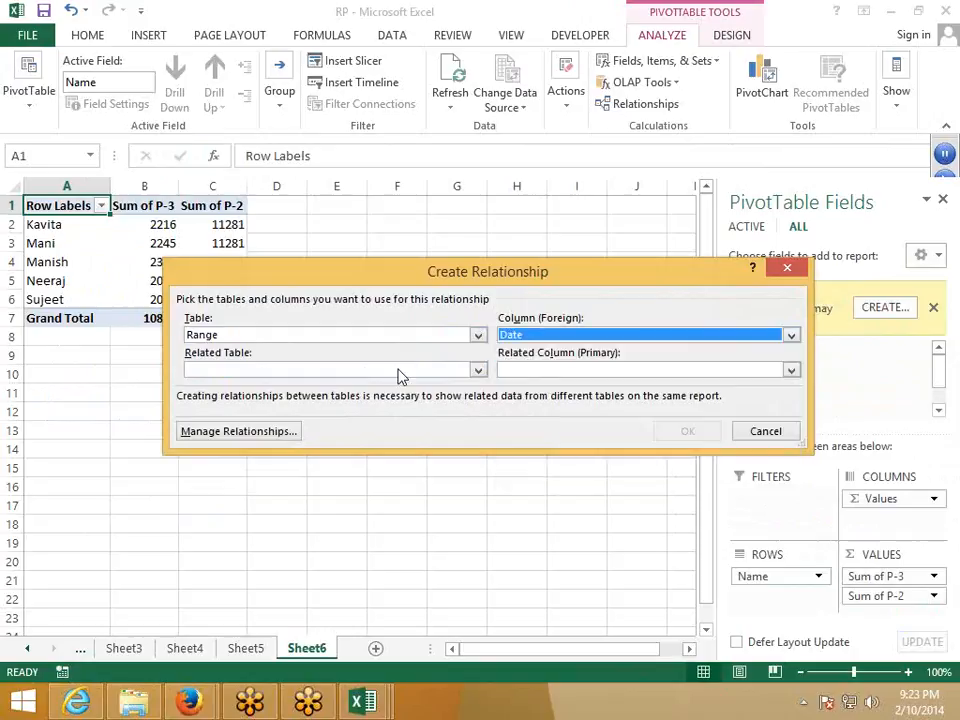
Step: Choose Range1 as the related table and try P-2, followed by Date, as the primary column
{"action": "left_click", "coordinate": [338, 376]}
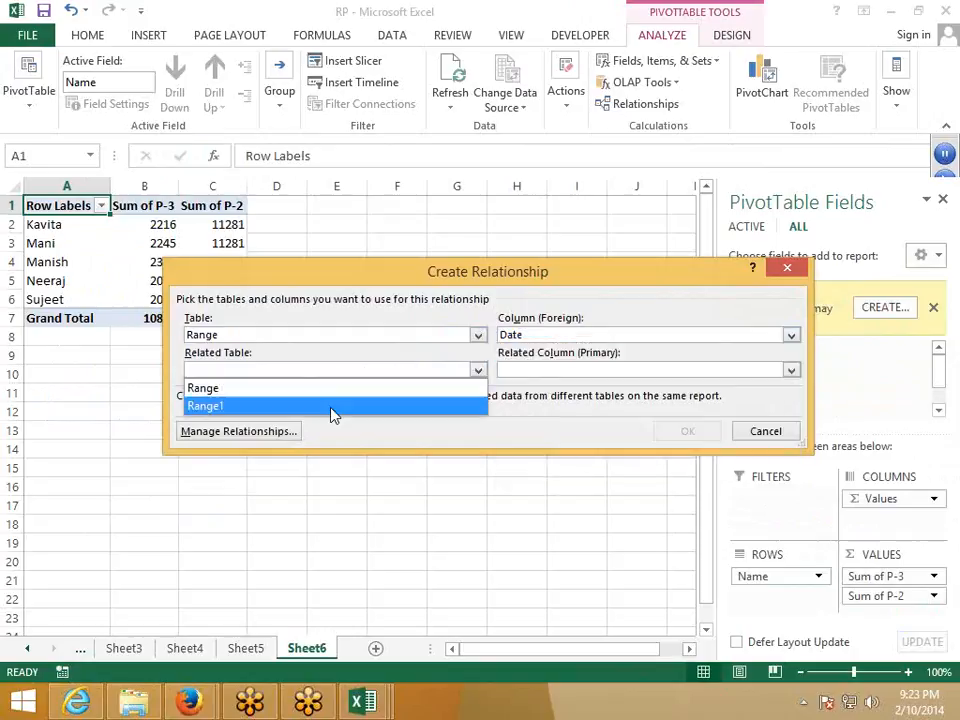
{"action": "left_click", "coordinate": [332, 403]}
{"action": "left_click", "coordinate": [533, 380]}
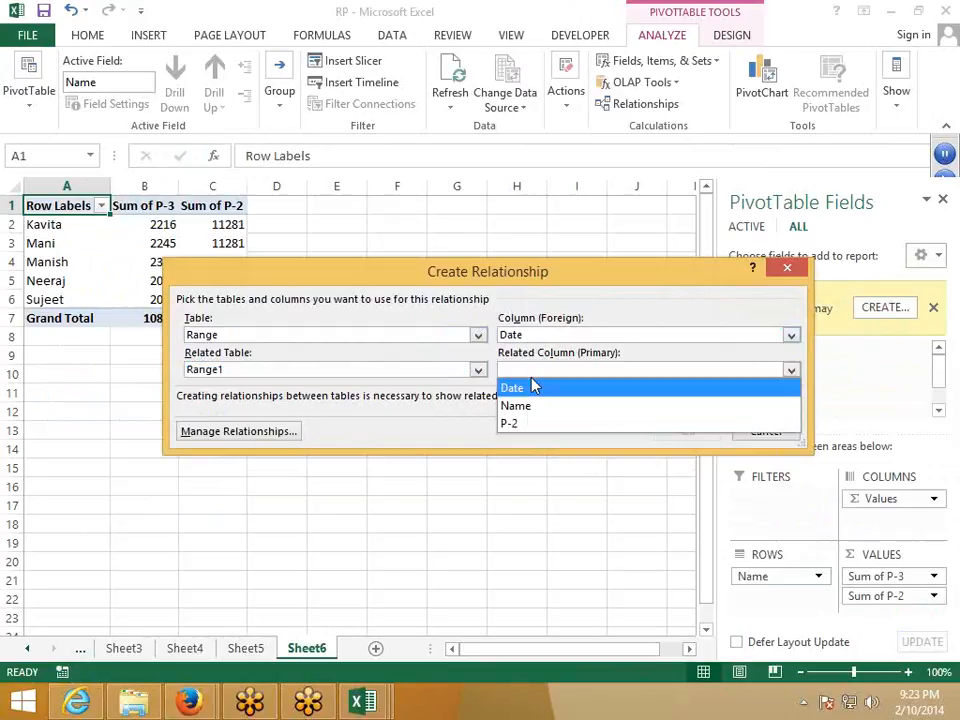
{"action": "left_click", "coordinate": [527, 423]}
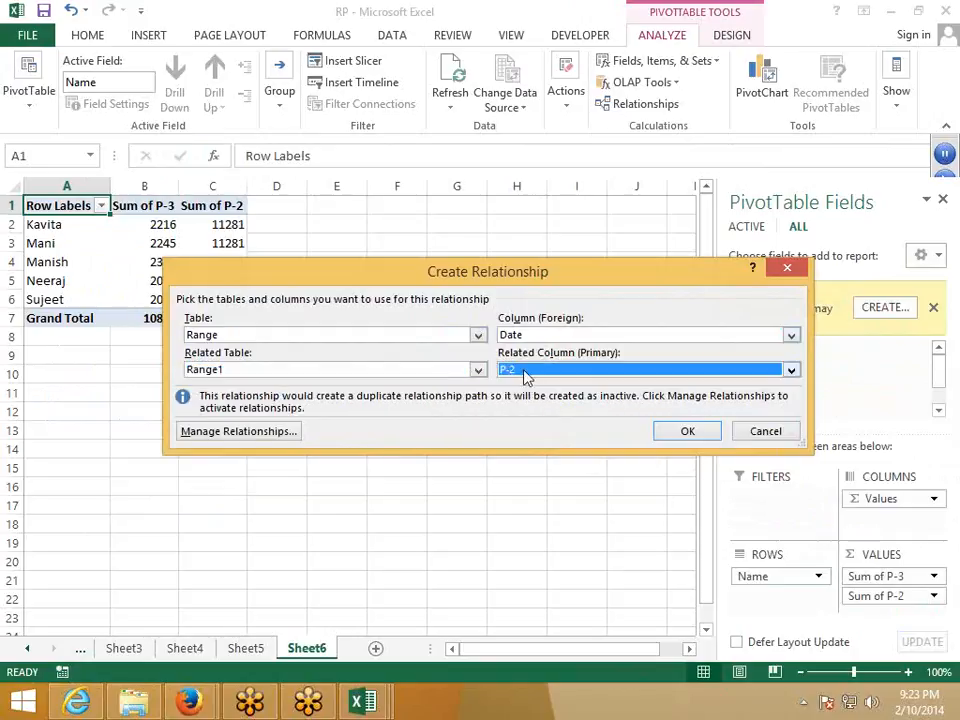
{"action": "left_click", "coordinate": [527, 380]}
{"action": "left_click", "coordinate": [518, 389]}
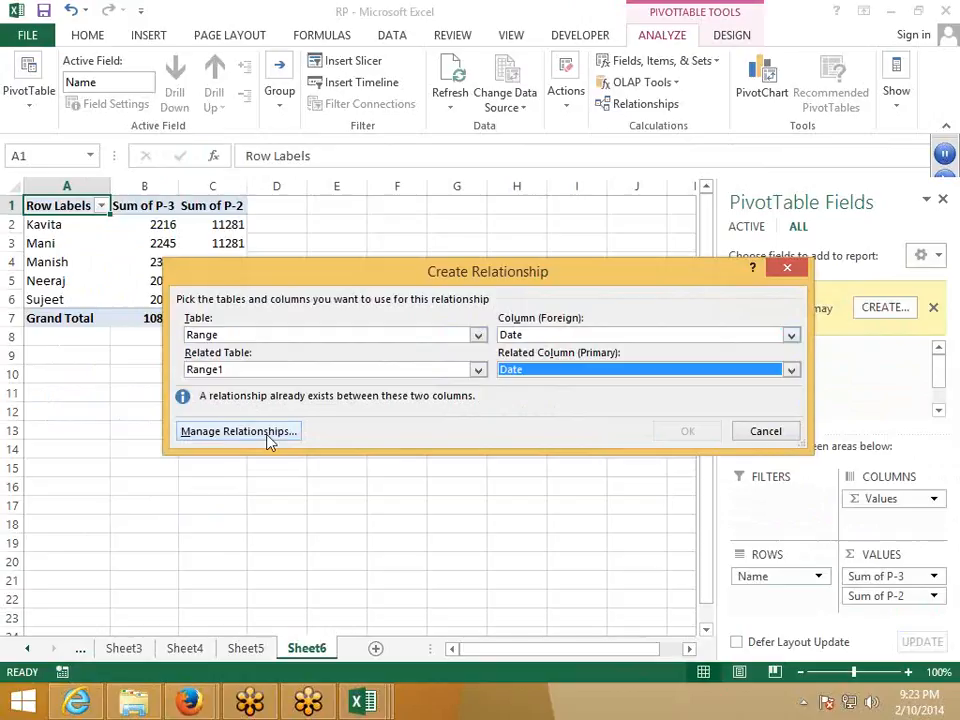
Step: Check the existing relationship between Range and Range1 in the relationship manager and close it
{"action": "left_click", "coordinate": [238, 431]}
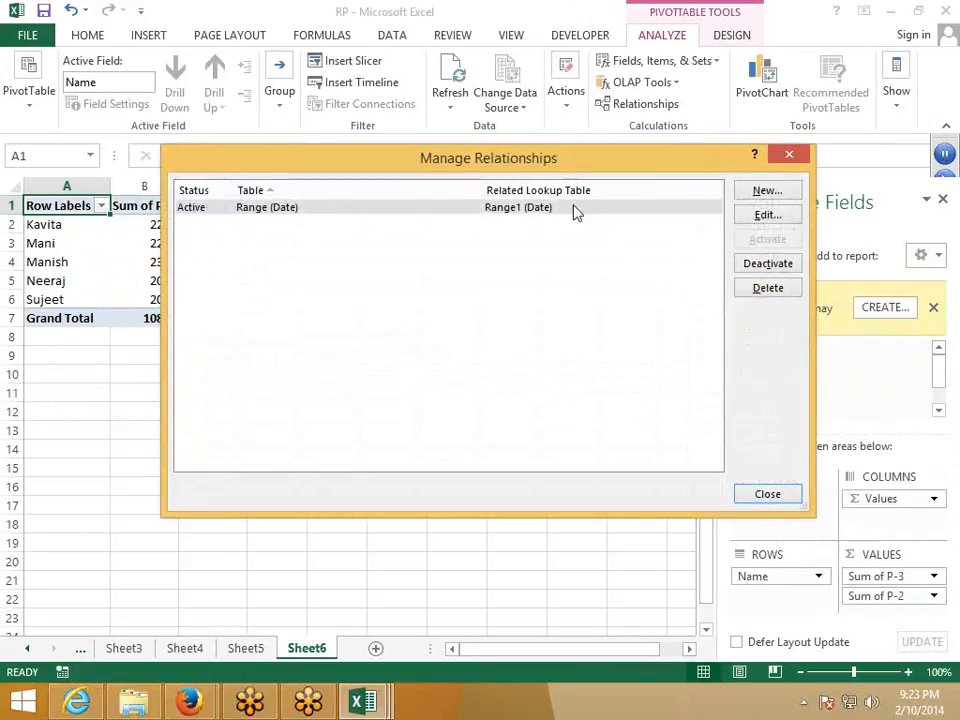
{"action": "left_click", "coordinate": [574, 210]}
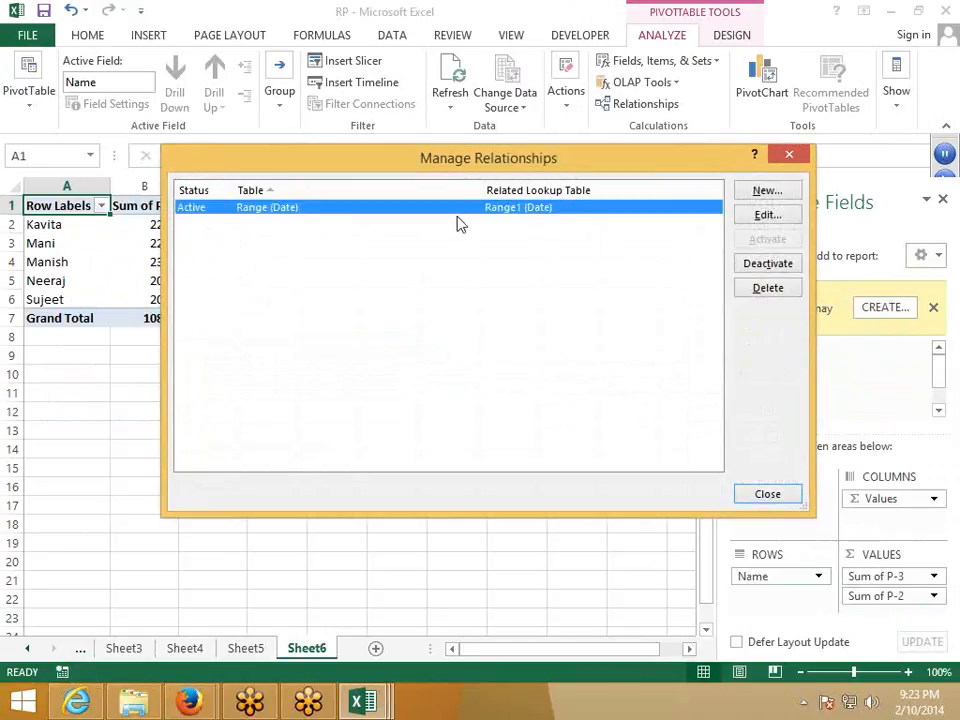
{"action": "left_click", "coordinate": [765, 498]}
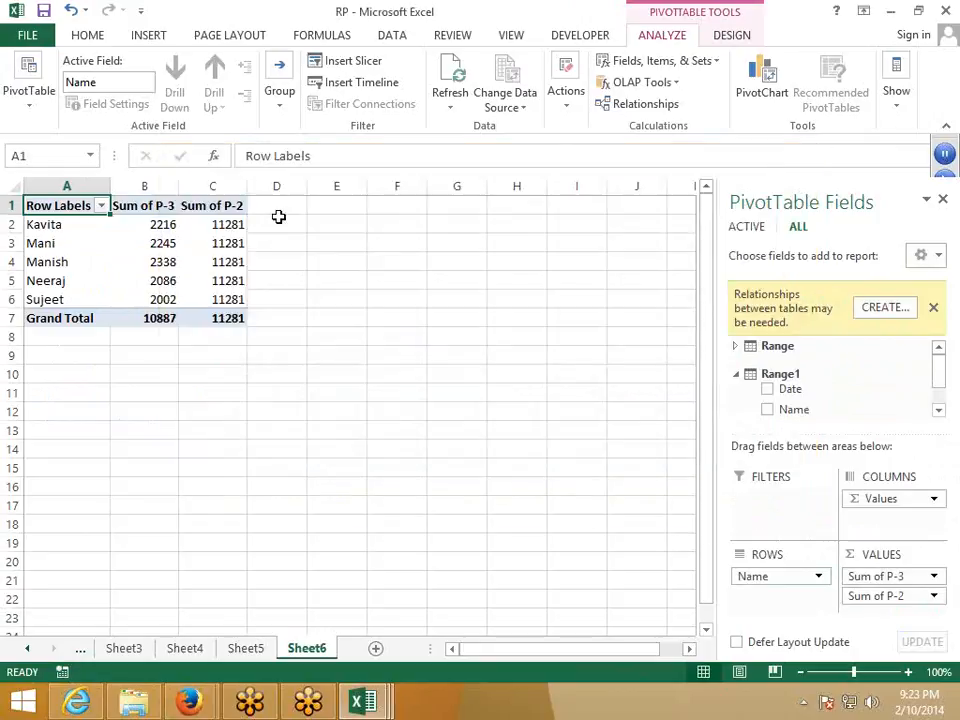
Step: Replace the Range table's Name field in the PivotTable rows with the Name field from Range1
{"action": "left_click", "coordinate": [222, 243]}
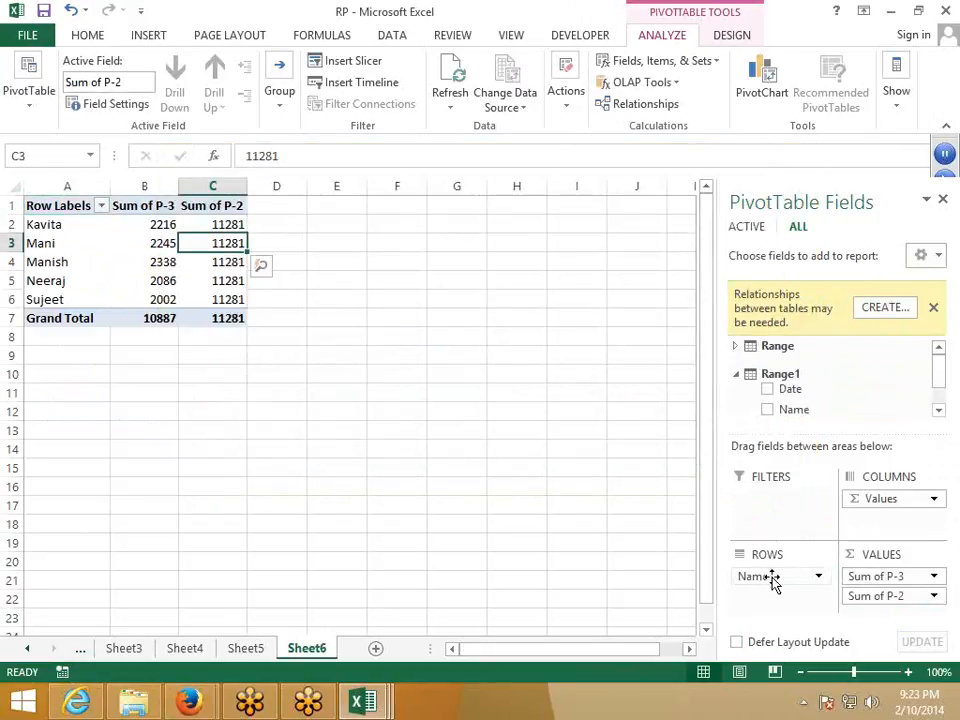
{"action": "left_click", "coordinate": [773, 579]}
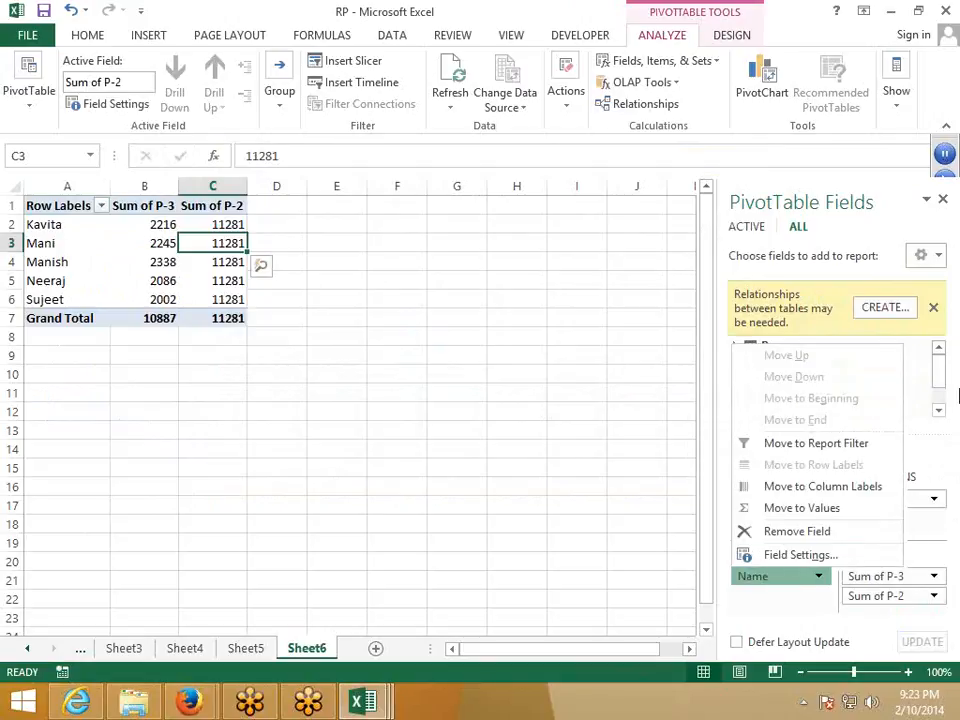
{"action": "left_click", "coordinate": [957, 396]}
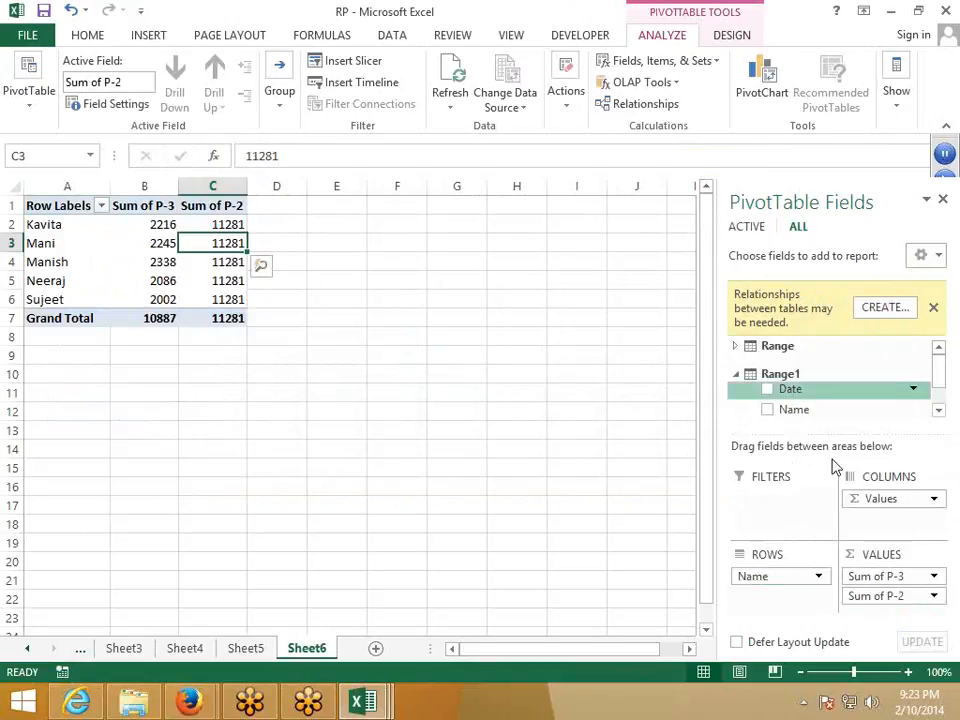
{"action": "left_click", "coordinate": [737, 372]}
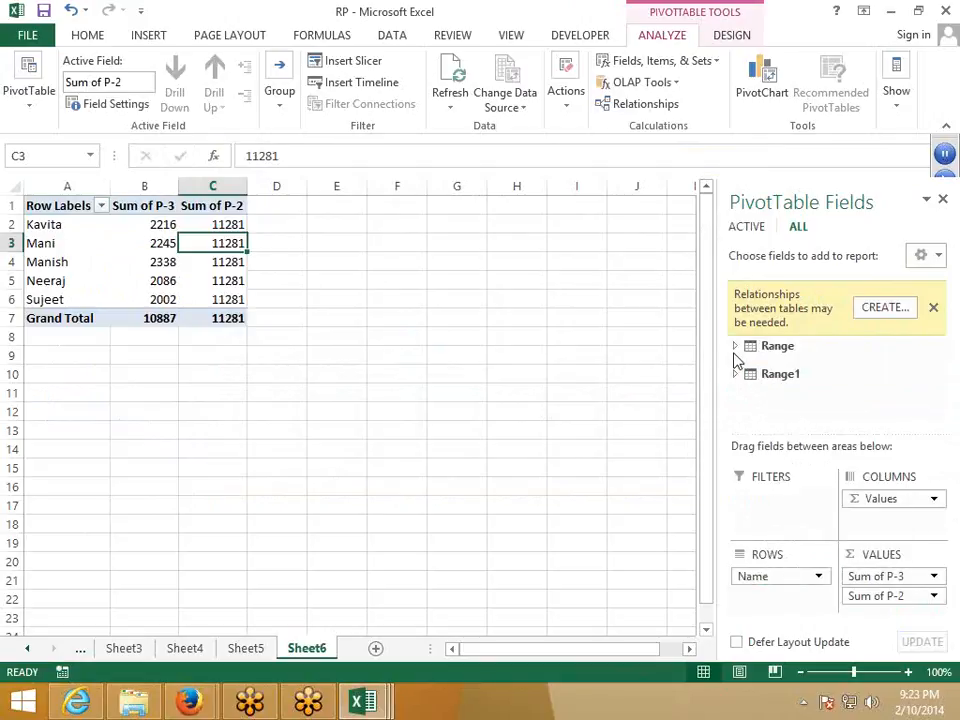
{"action": "left_click", "coordinate": [735, 347]}
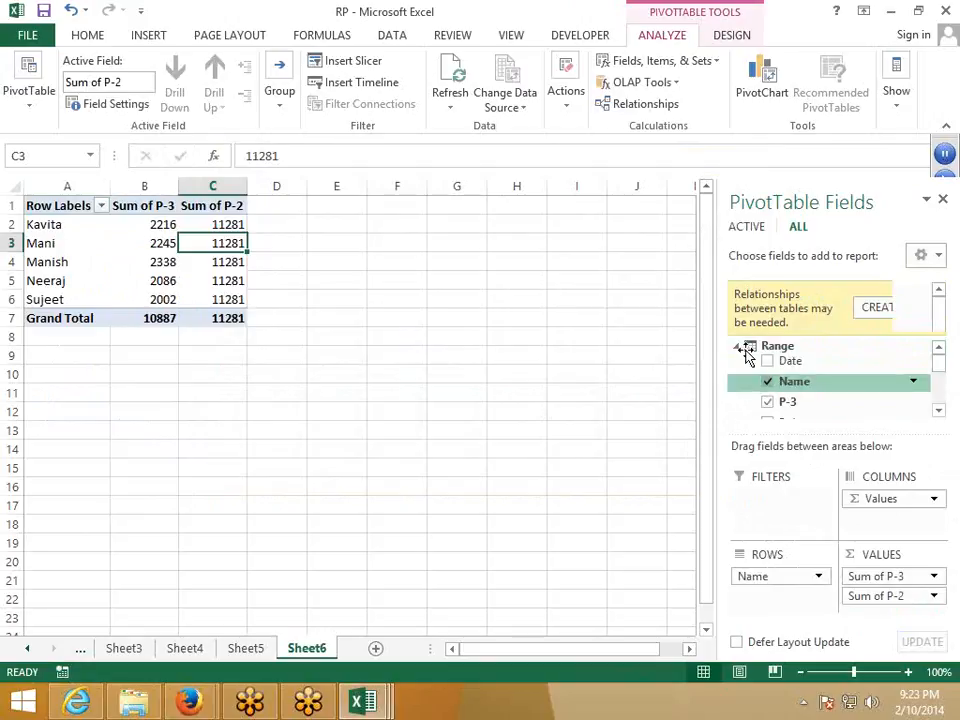
{"action": "left_click", "coordinate": [767, 389]}
{"action": "left_click", "coordinate": [736, 289]}
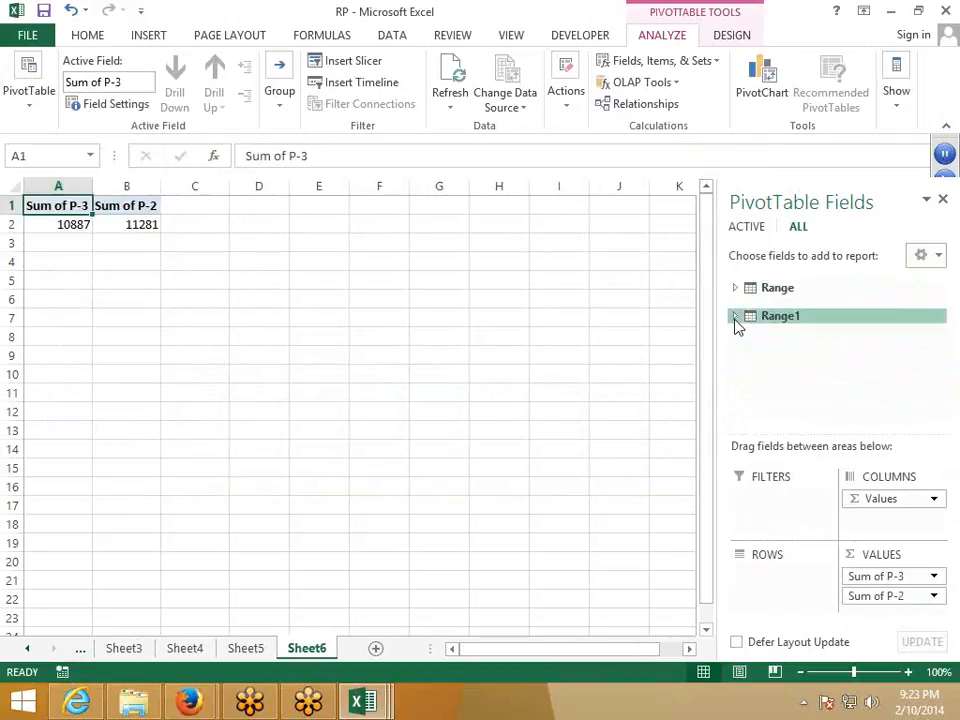
{"action": "left_click", "coordinate": [735, 316]}
{"action": "left_click_drag", "start_coordinate": [786, 355], "coordinate": [760, 583]}
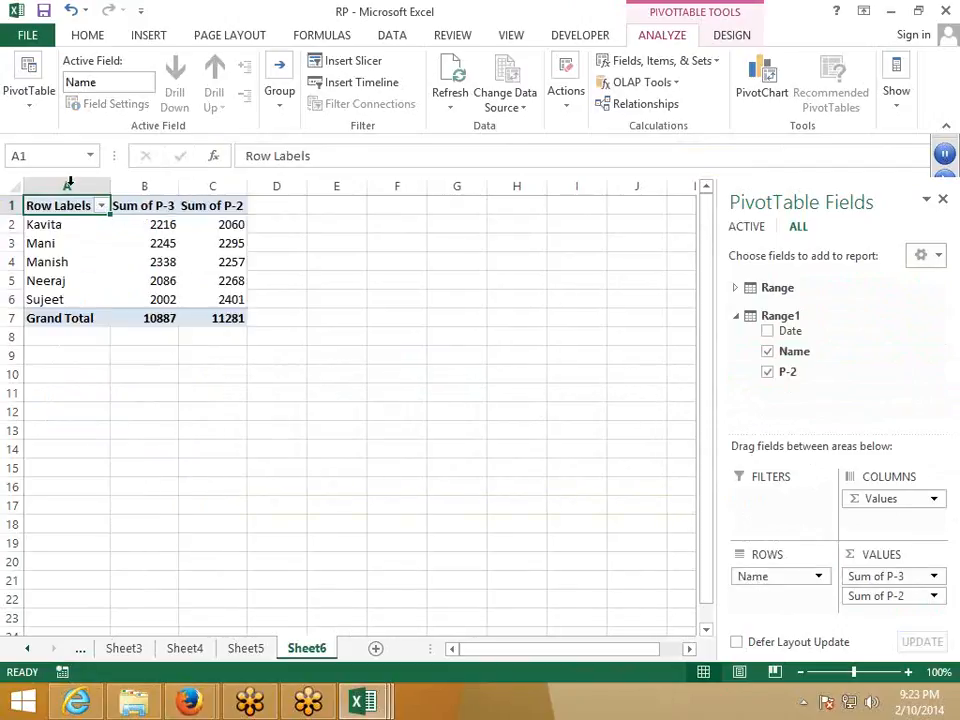
Step: Compare the Sum of P-3 and Sum of P-2 values for each name in the combined PivotTable
{"action": "left_click", "coordinate": [209, 212]}
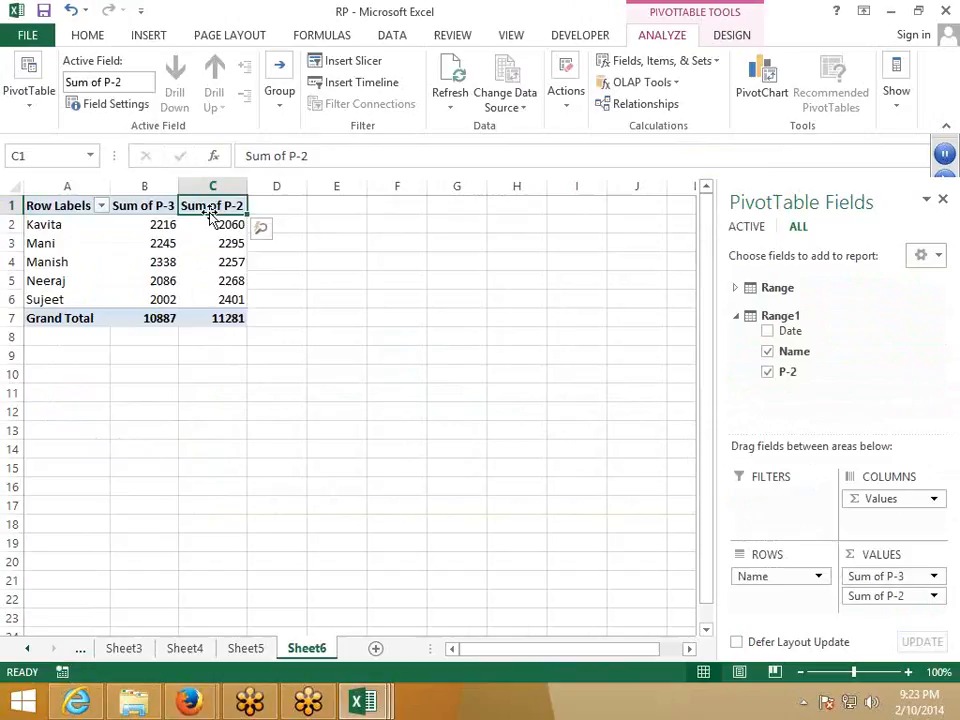
{"action": "left_click", "coordinate": [157, 209]}
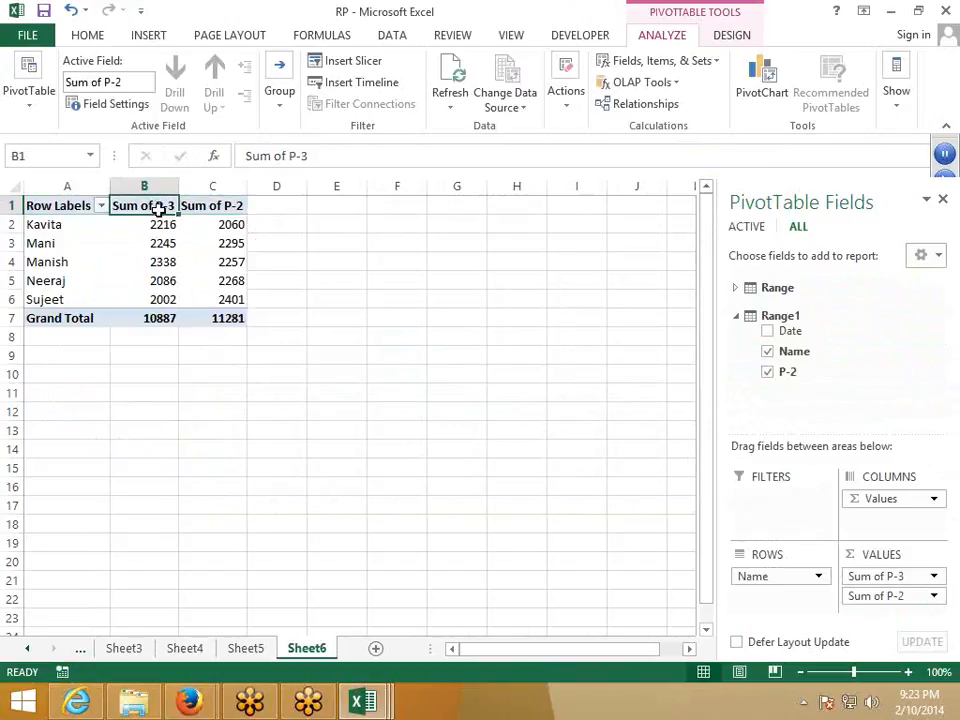
{"action": "left_click_drag", "start_coordinate": [165, 228], "coordinate": [212, 227]}
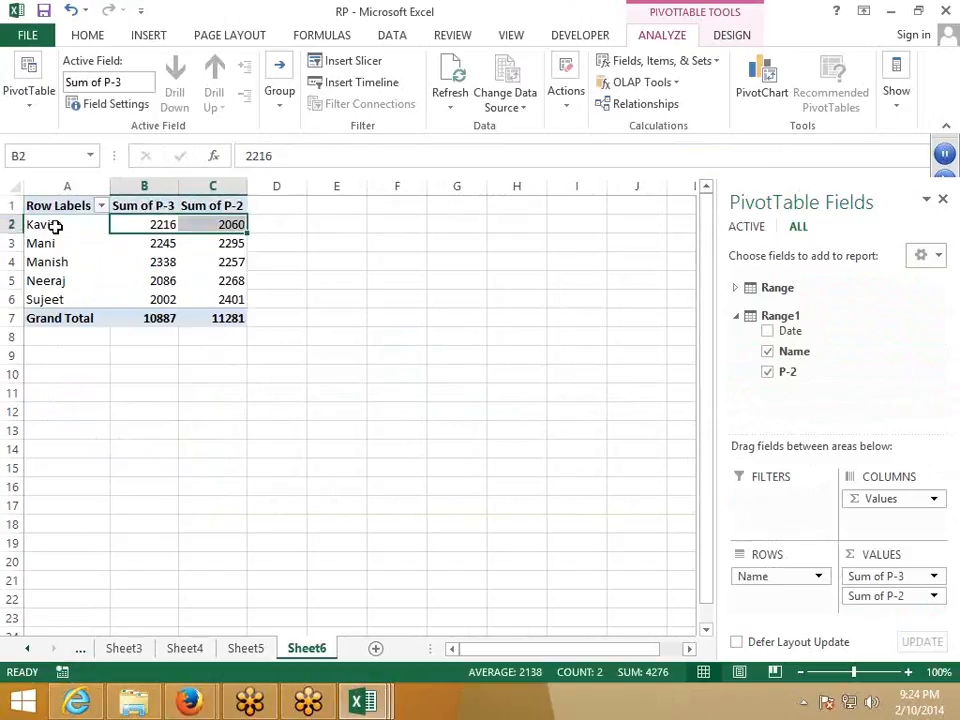
{"action": "left_click", "coordinate": [55, 226]}
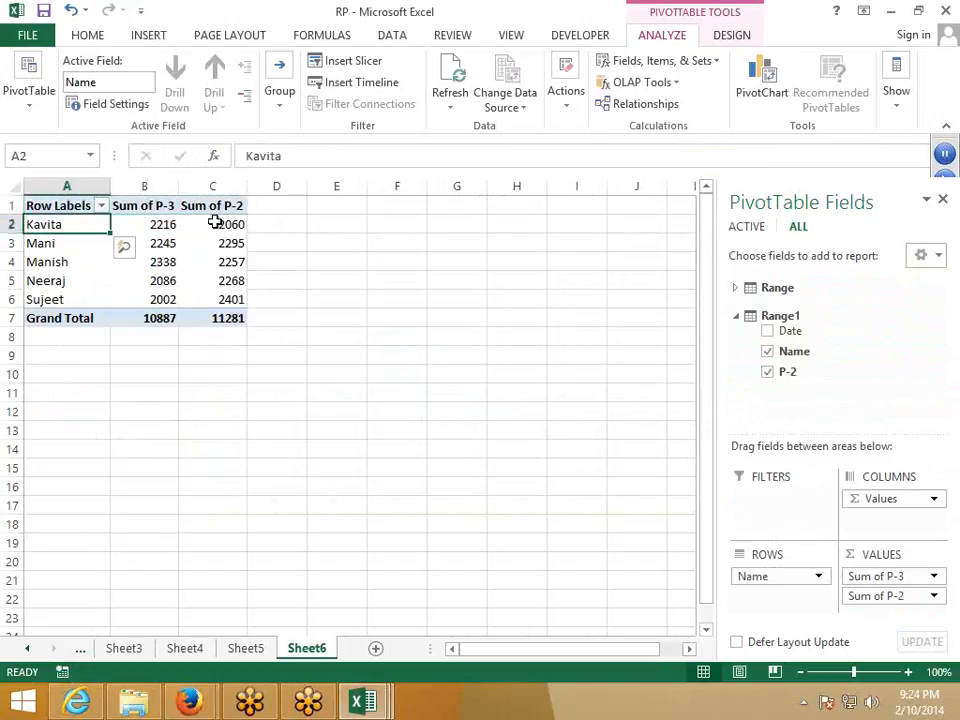
{"action": "mouse_move", "coordinate": [215, 222]}
{"action": "left_click", "coordinate": [215, 222]}
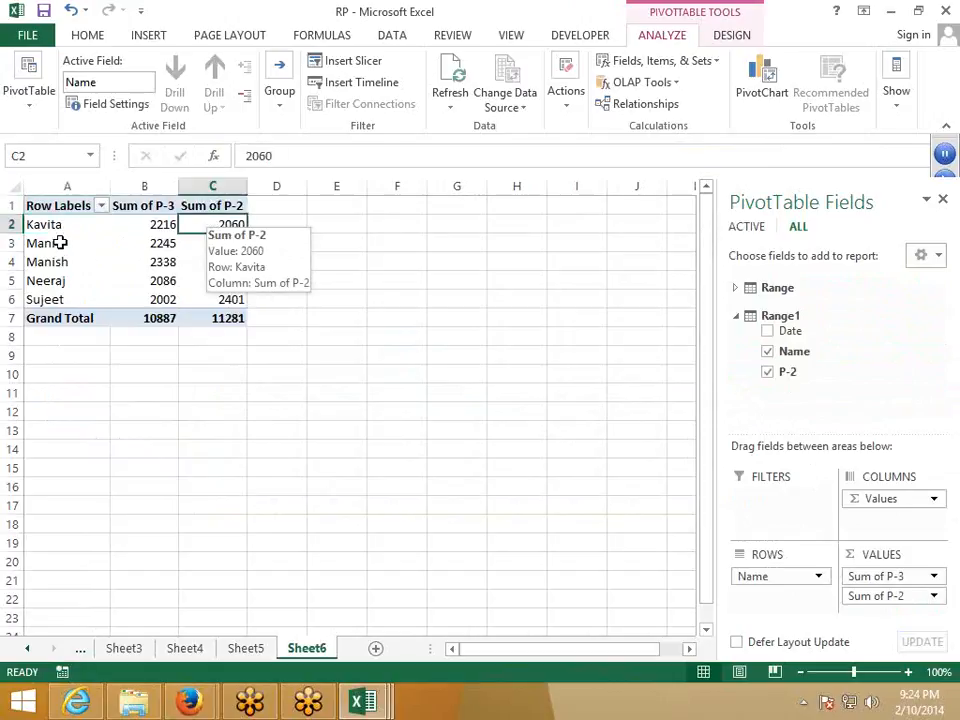
{"action": "left_click", "coordinate": [62, 242]}
{"action": "left_click", "coordinate": [231, 243]}
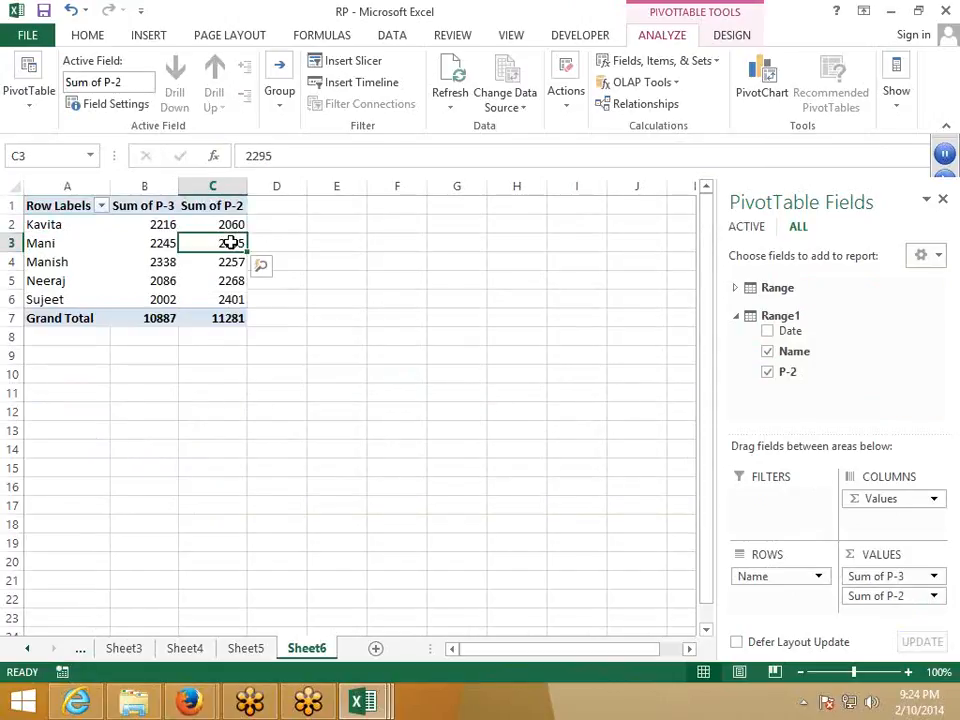
{"action": "left_click", "coordinate": [63, 264]}
{"action": "left_click", "coordinate": [223, 261]}
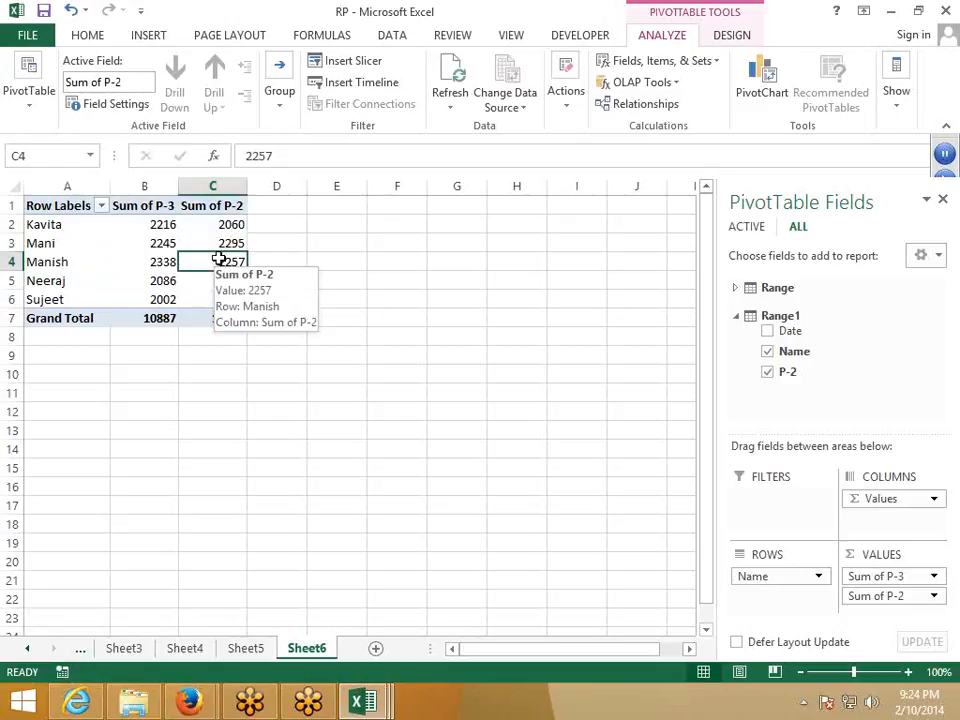
Step: Review the Data Model option in the PivotTable creation settings for Sheet3 columns A to C, then cancel
{"action": "left_click", "coordinate": [139, 656]}
{"action": "left_click", "coordinate": [148, 35]}
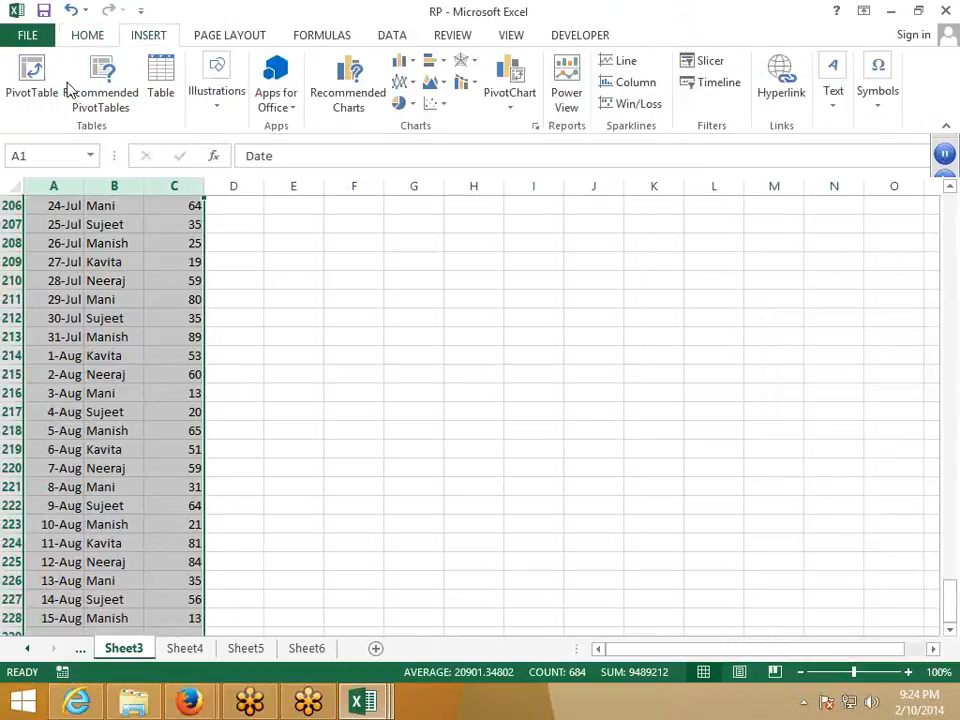
{"action": "left_click", "coordinate": [44, 98]}
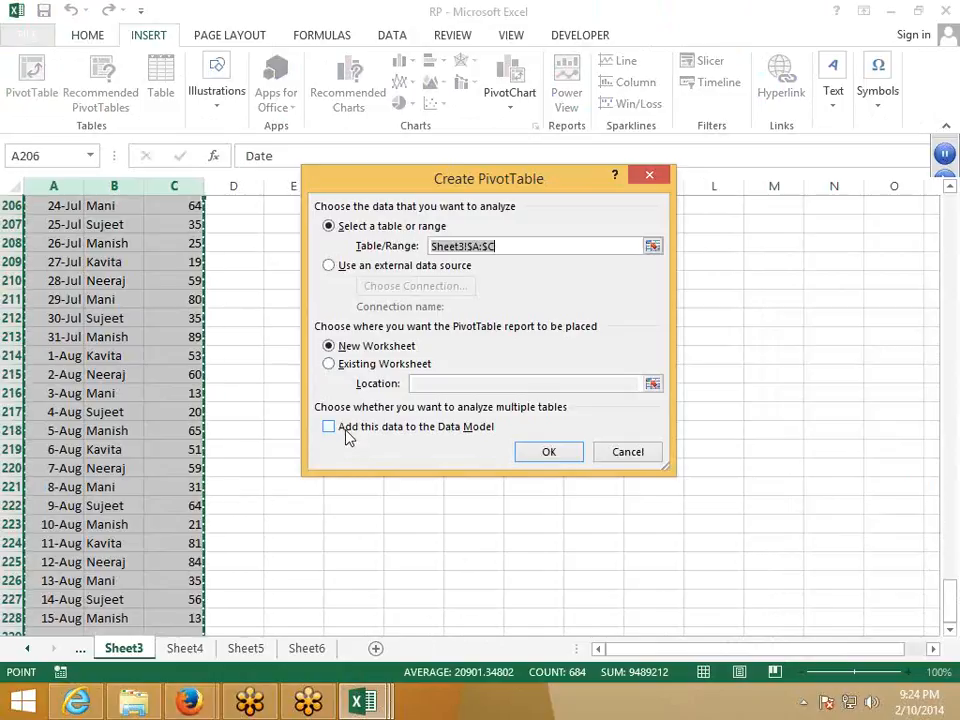
{"action": "key", "text": "Escape"}
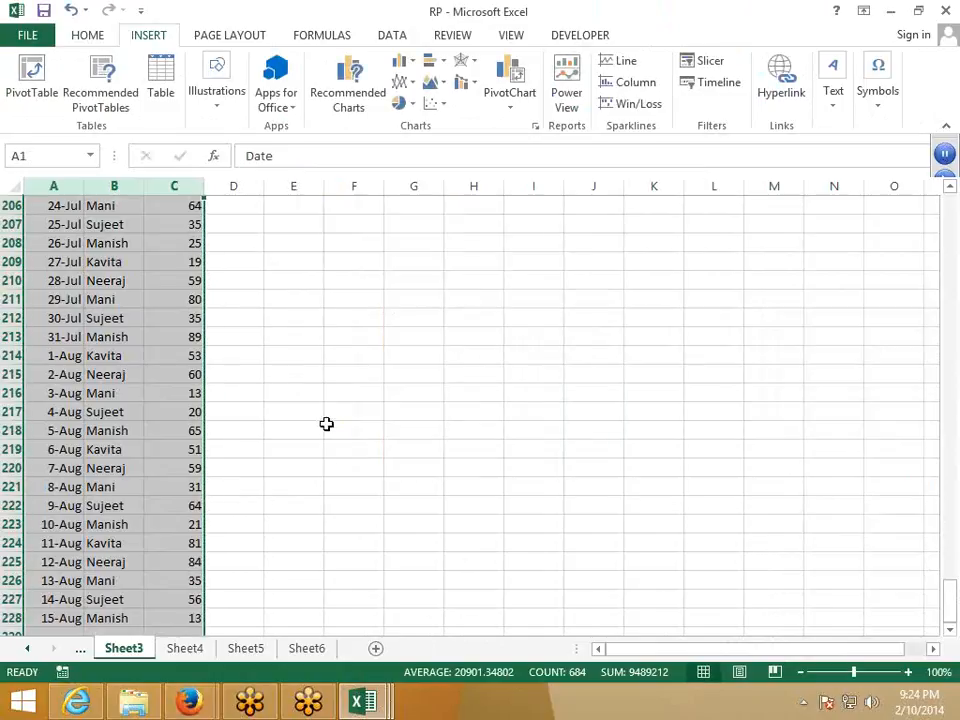
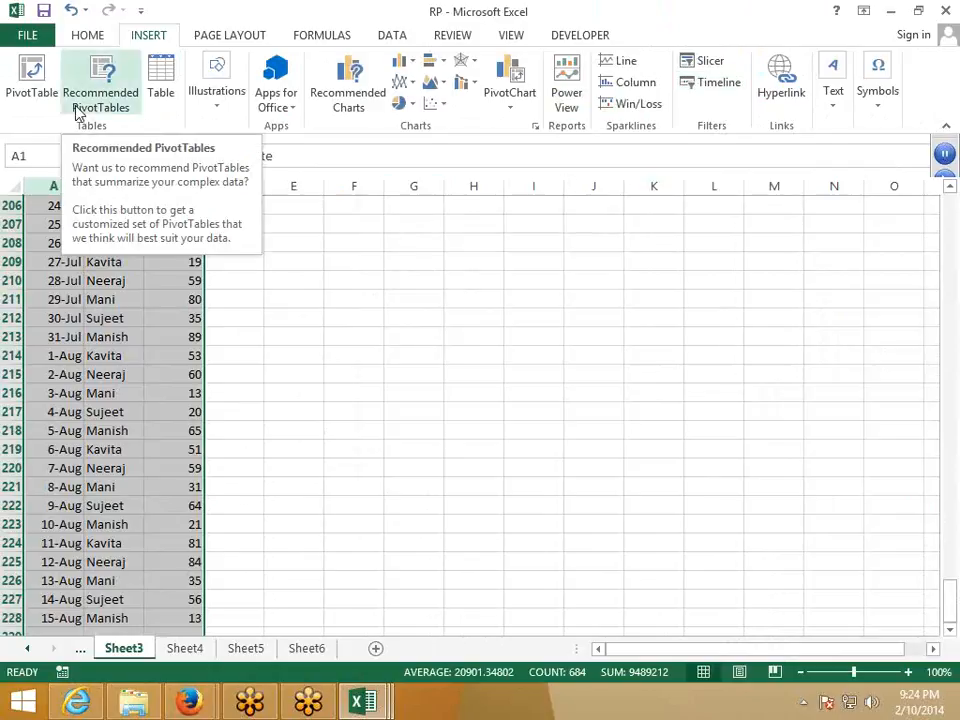
Step: Close the RP workbook without saving its changes
{"action": "left_click", "coordinate": [950, 13]}
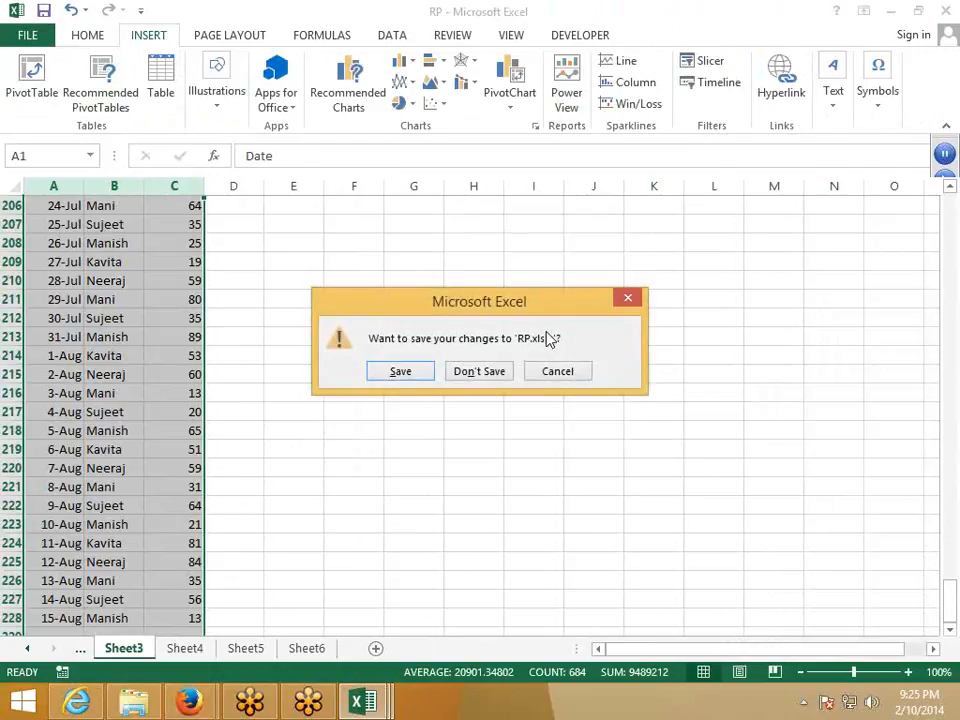
{"action": "left_click", "coordinate": [478, 371]}
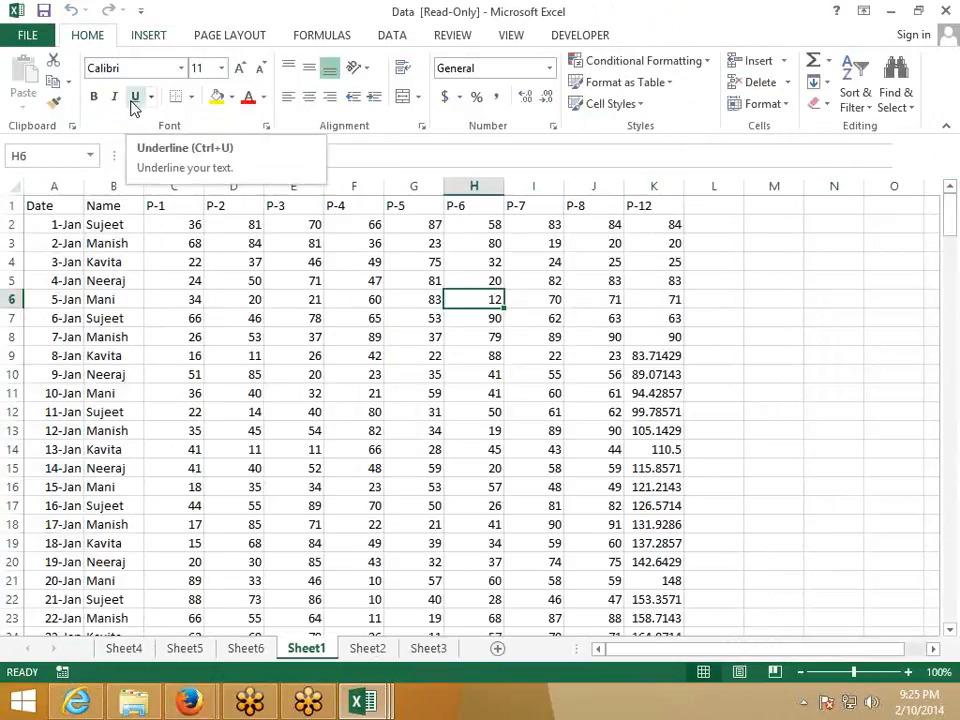
{"action": "left_click", "coordinate": [156, 36]}
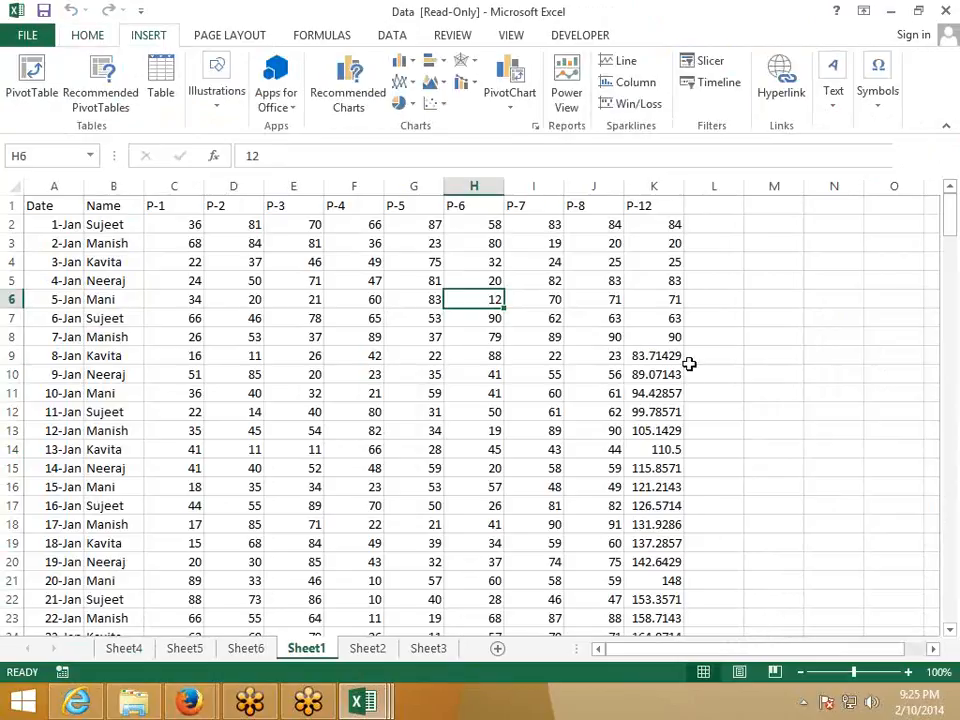
{"action": "left_click", "coordinate": [368, 703]}
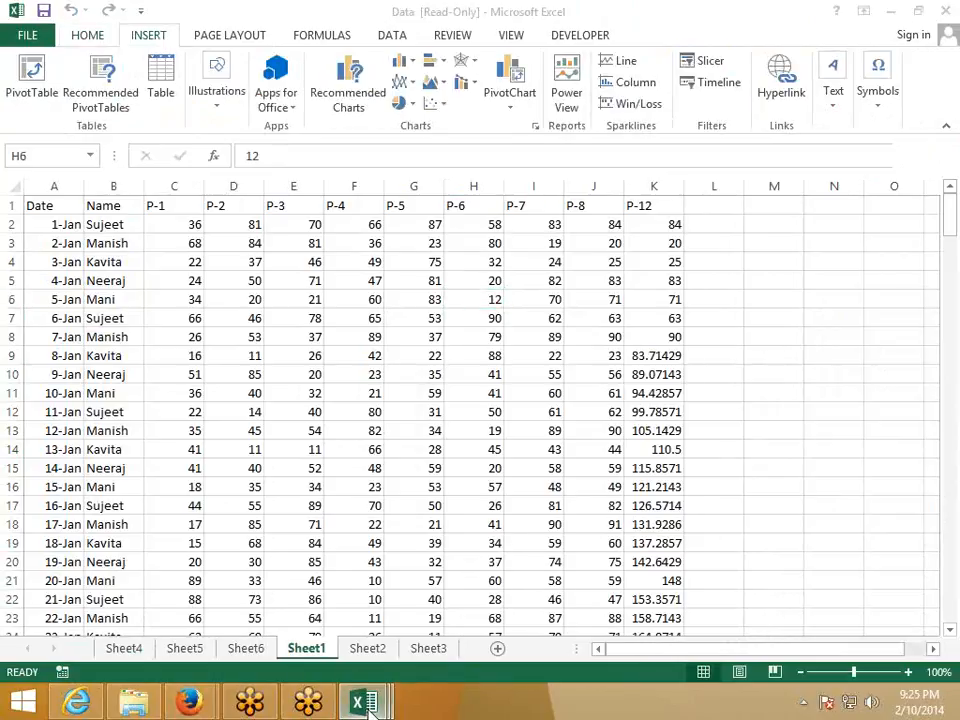
{"action": "left_click", "coordinate": [527, 611]}
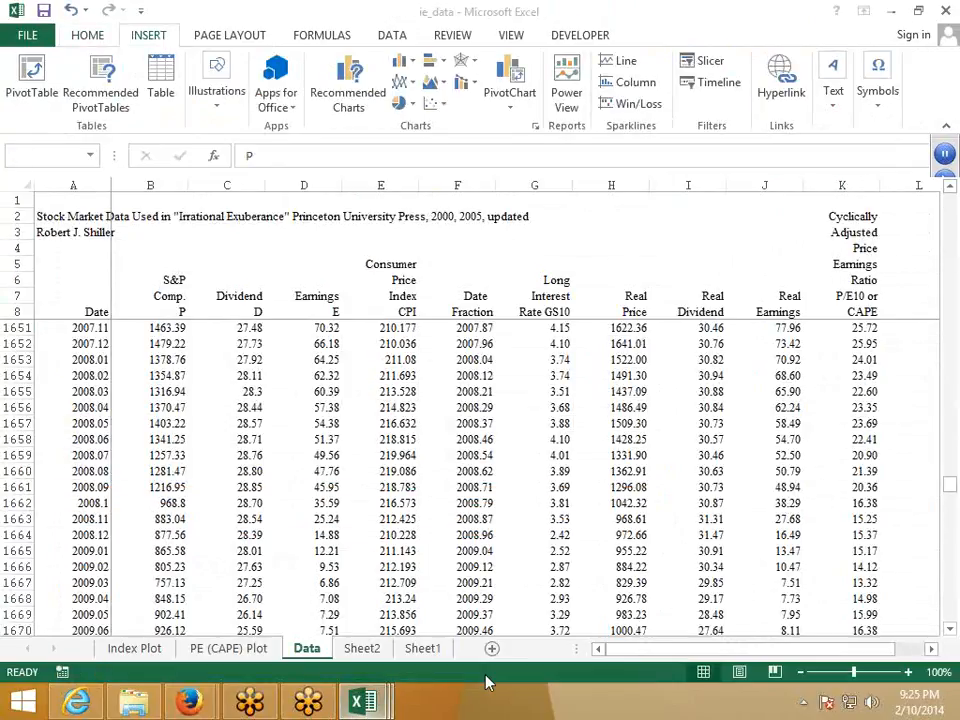
{"action": "left_click", "coordinate": [362, 703]}
{"action": "left_click", "coordinate": [315, 621]}
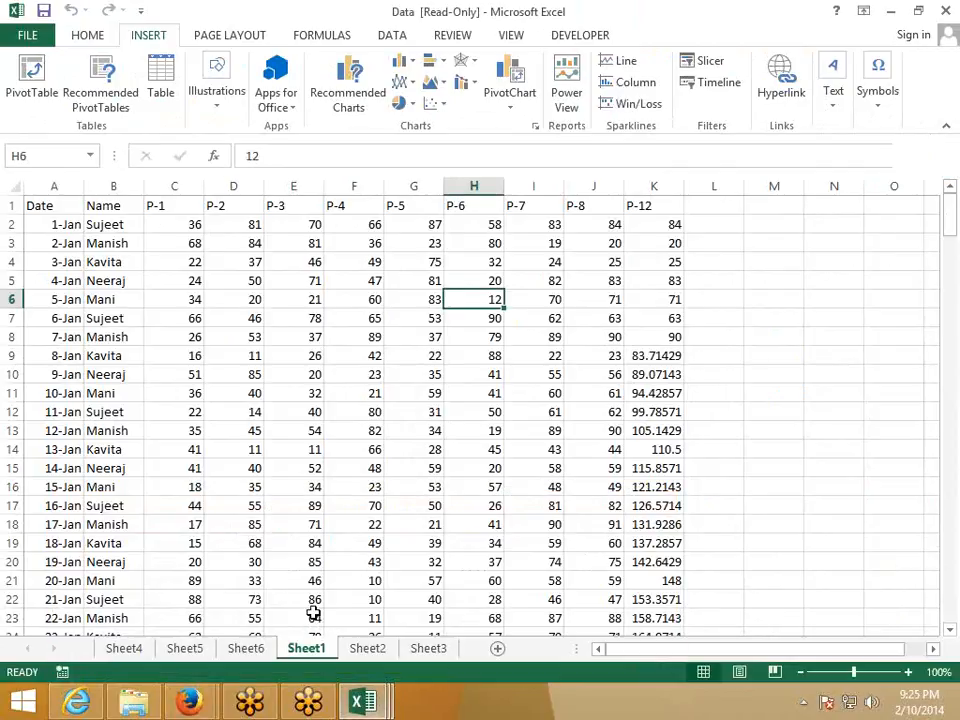
{"action": "left_click", "coordinate": [165, 338]}
{"action": "left_click", "coordinate": [140, 279]}
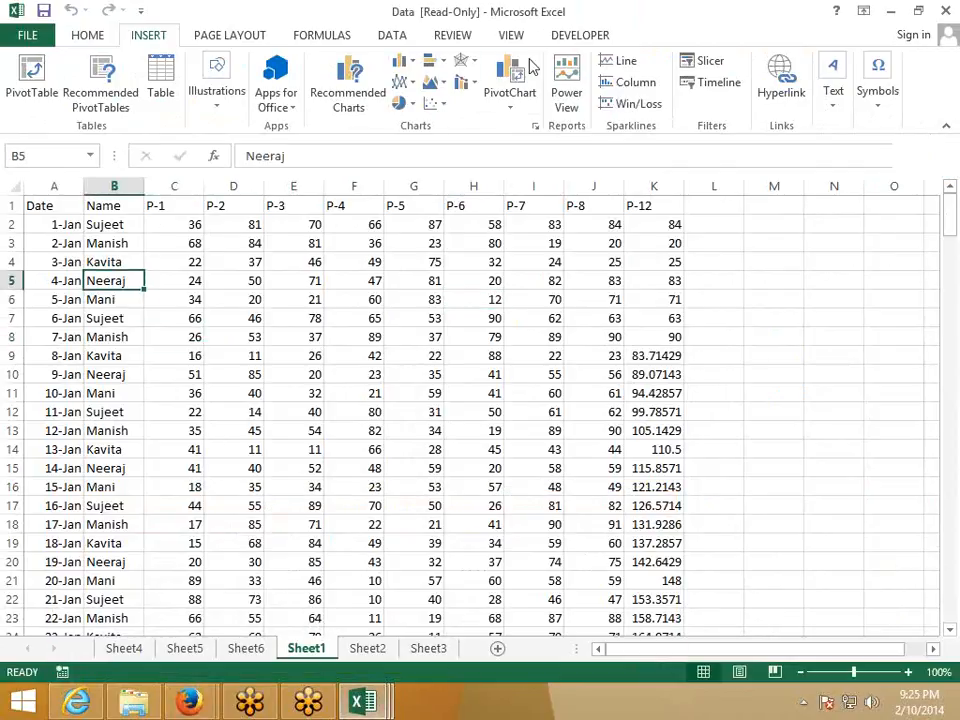
{"action": "left_click", "coordinate": [579, 35]}
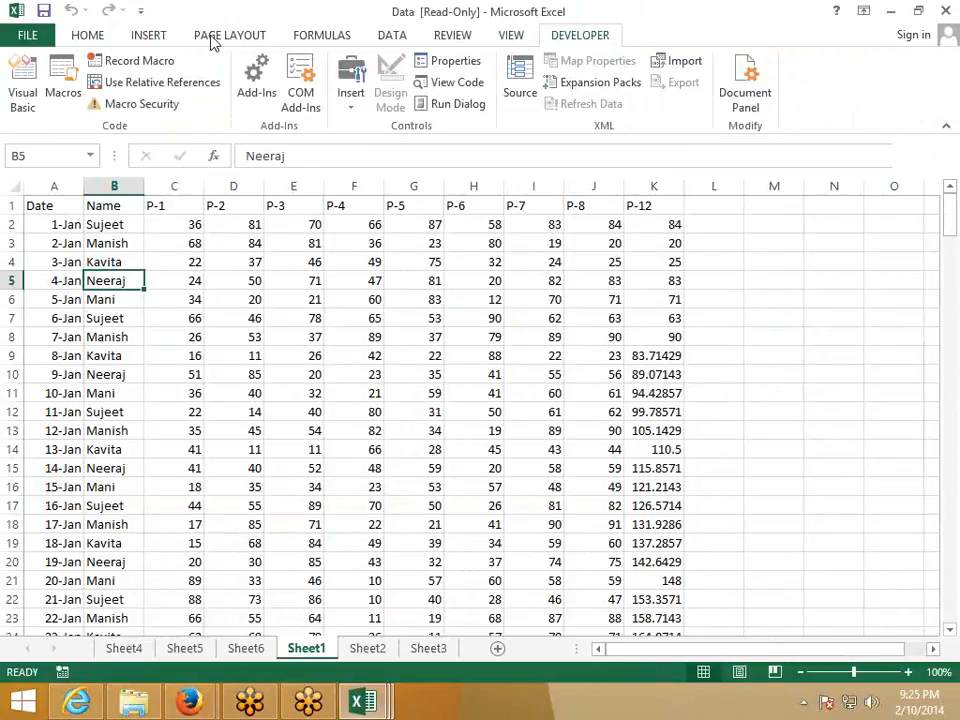
{"action": "left_click", "coordinate": [83, 38]}
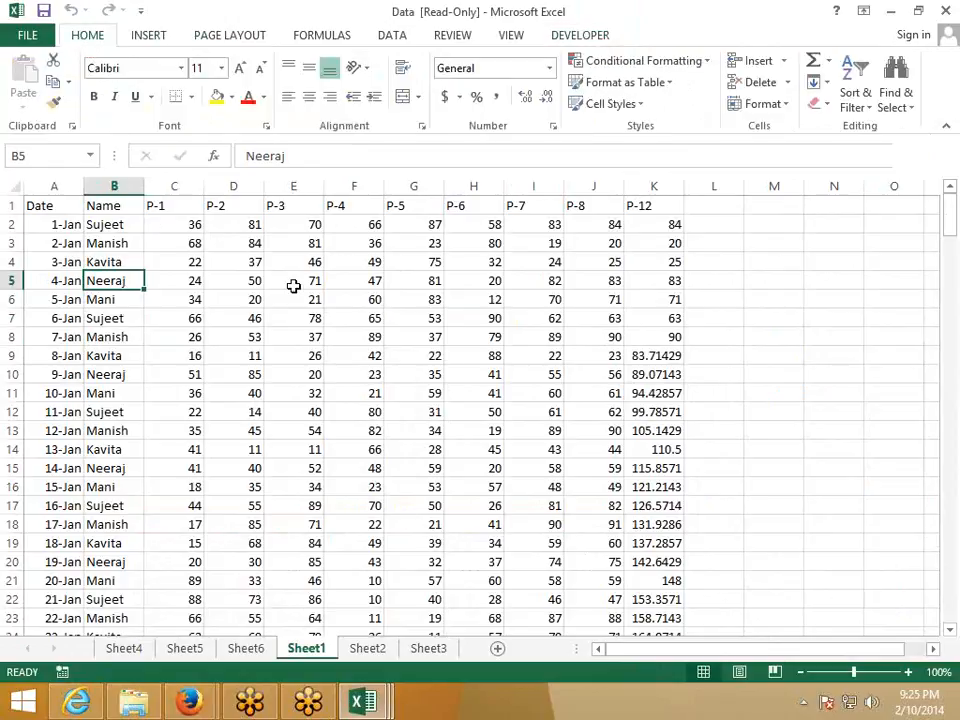
{"action": "left_click", "coordinate": [148, 38]}
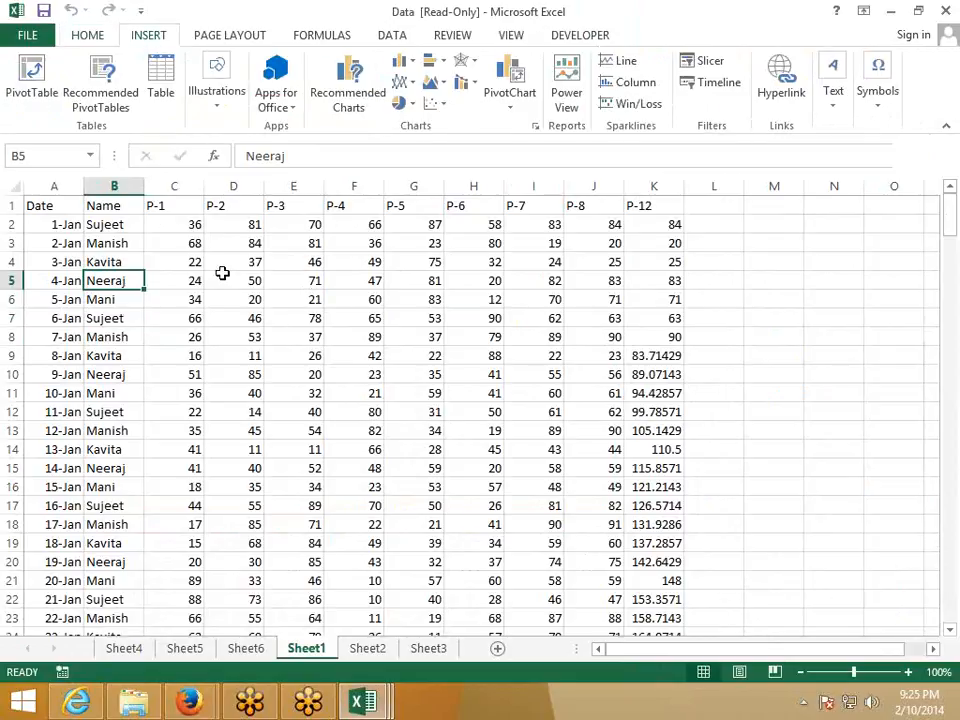
{"action": "left_click", "coordinate": [60, 207]}
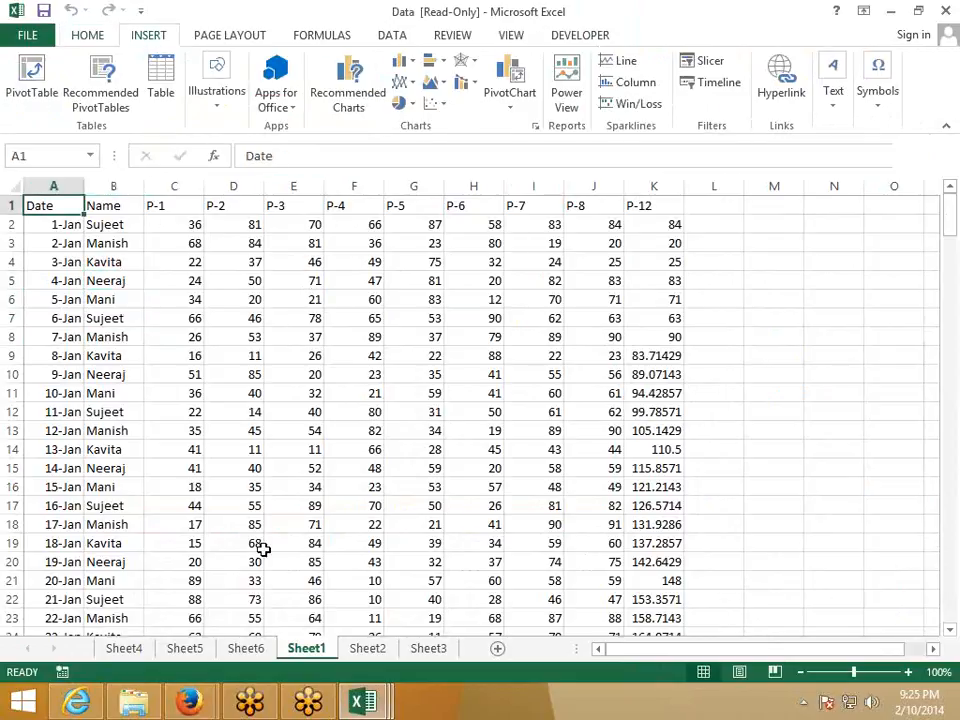
Step: Insert a Power View report from the PivotTable on Sheet6, enabling the Power View add-in
{"action": "left_click", "coordinate": [366, 650]}
{"action": "left_click", "coordinate": [426, 650]}
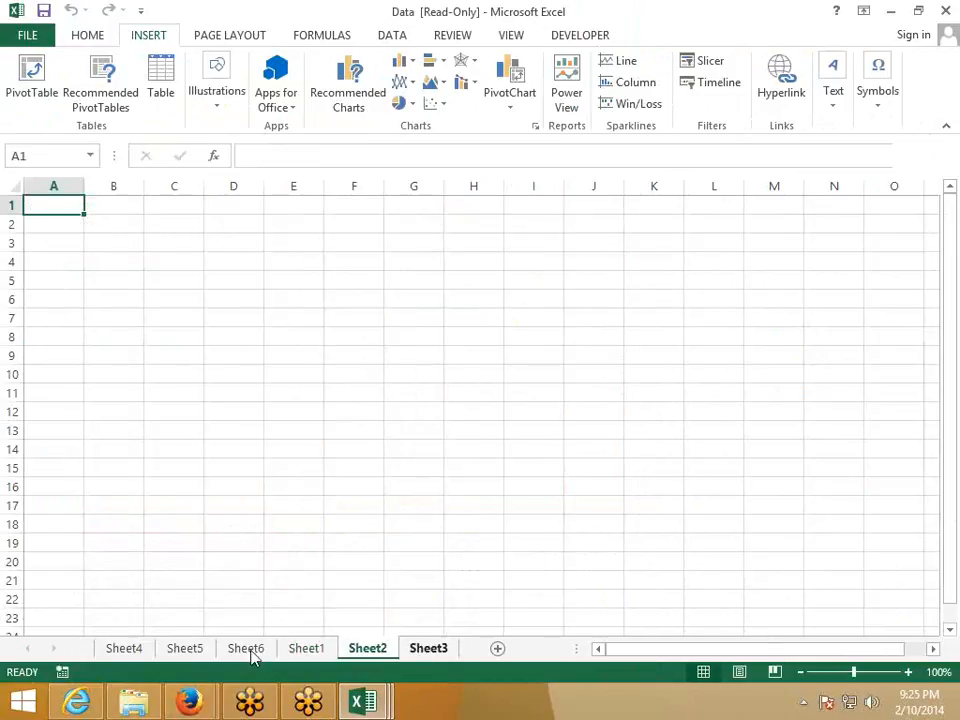
{"action": "left_click", "coordinate": [244, 650]}
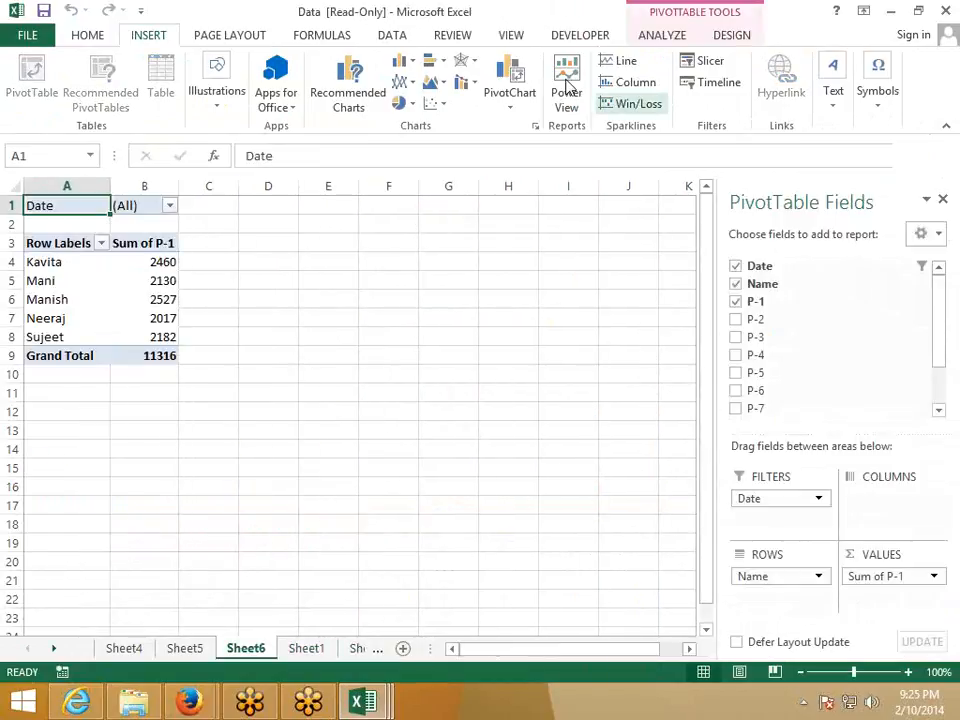
{"action": "left_click", "coordinate": [566, 85]}
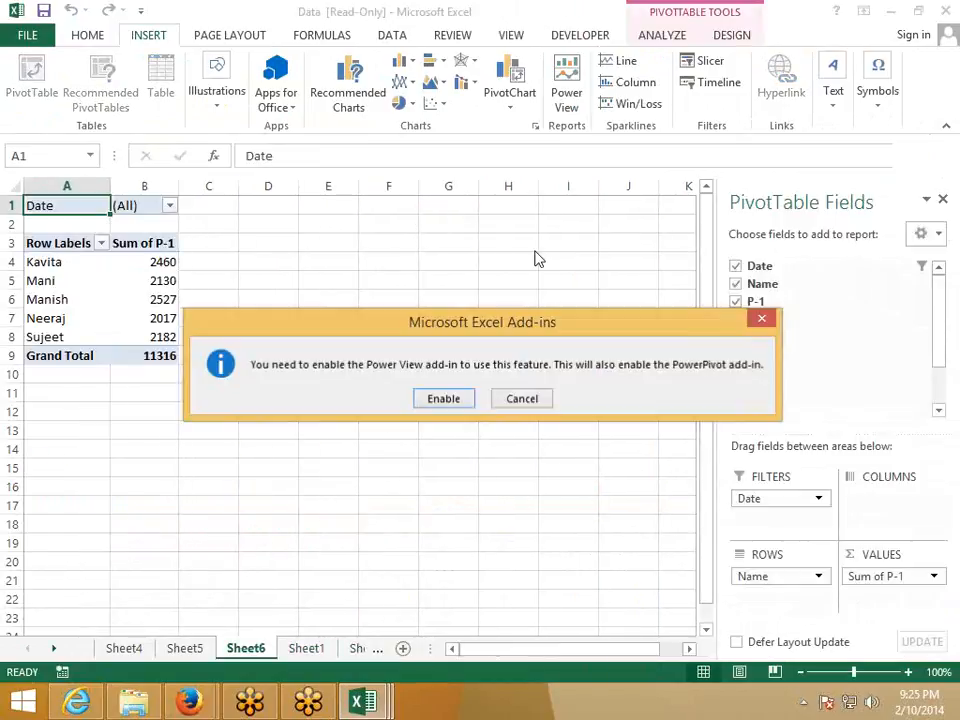
{"action": "left_click", "coordinate": [446, 399]}
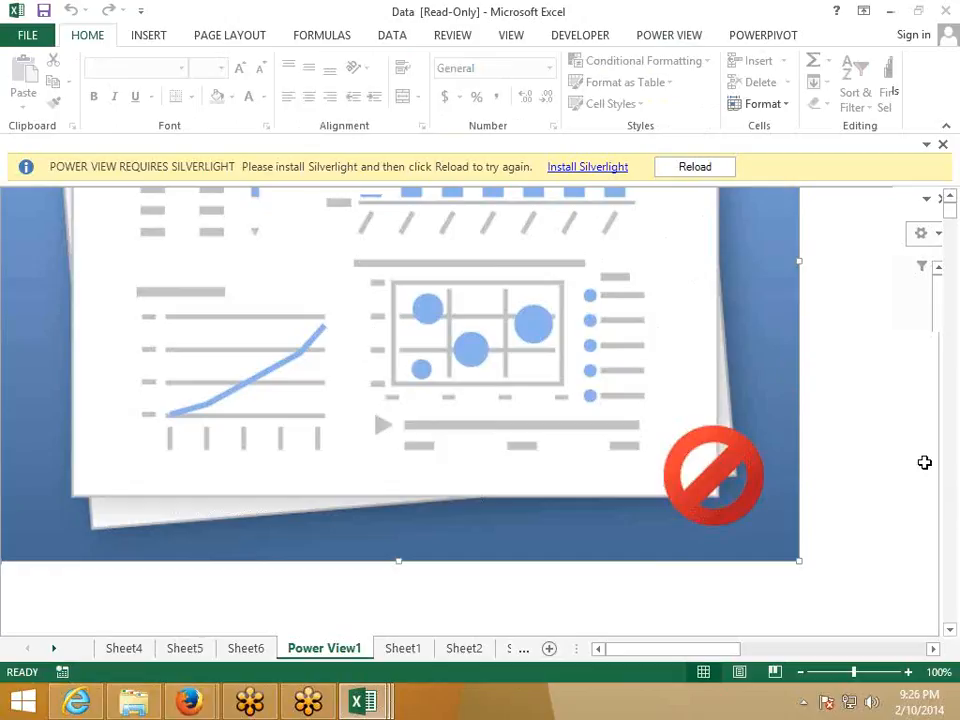
Step: Look over the whole report area on the Power View1 sheet
{"action": "left_click", "coordinate": [860, 310]}
{"action": "scroll", "coordinate": [820, 342], "scroll_direction": "up", "scroll_amount": 5}
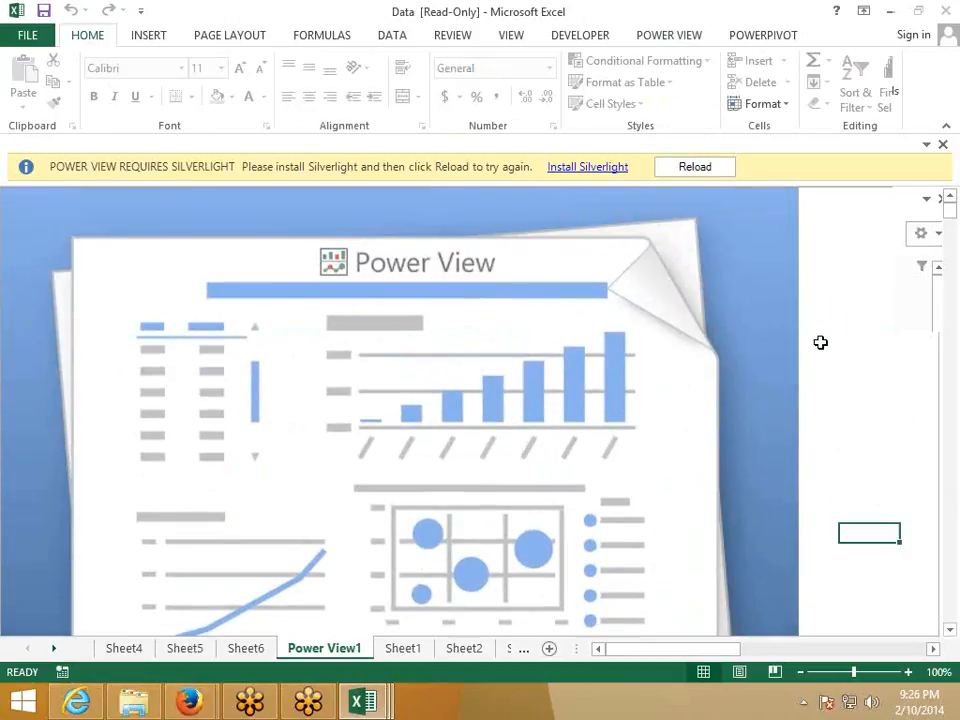
{"action": "scroll", "coordinate": [820, 340], "scroll_direction": "down", "scroll_amount": 4}
{"action": "scroll", "coordinate": [820, 339], "scroll_direction": "up", "scroll_amount": 3}
{"action": "left_click", "coordinate": [352, 272]}
{"action": "scroll", "coordinate": [354, 292], "scroll_direction": "down", "scroll_amount": 4}
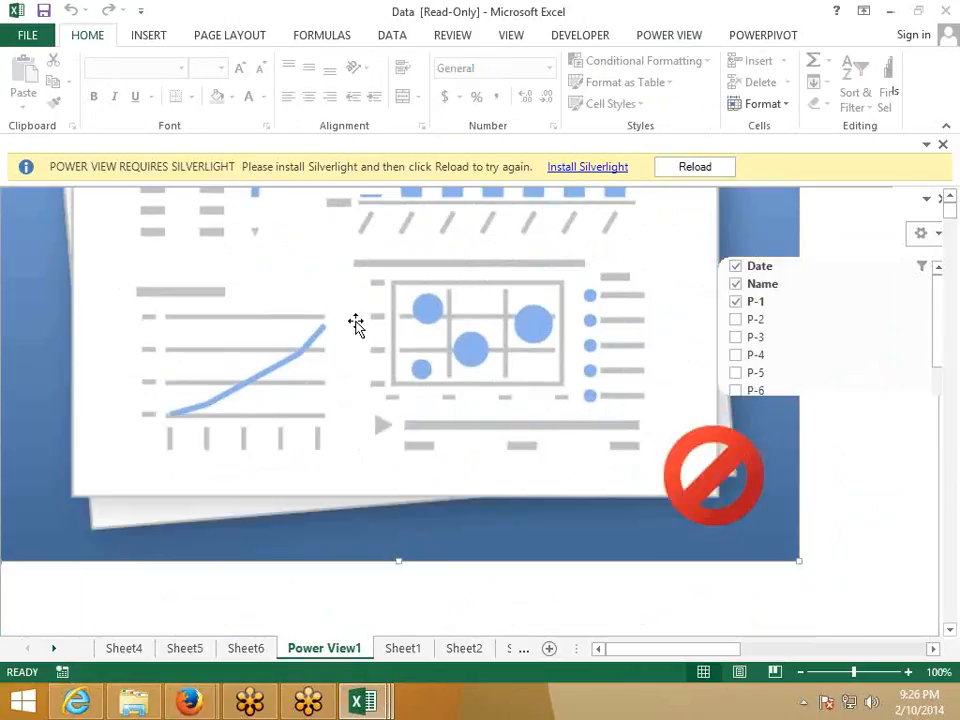
Step: Shrink the Power View placeholder image on the Power View1 sheet from its lower corner to less than half its width
{"action": "scroll", "coordinate": [246, 602], "scroll_direction": "down", "scroll_amount": 3}
{"action": "scroll", "coordinate": [251, 598], "scroll_direction": "up", "scroll_amount": 3}
{"action": "scroll", "coordinate": [285, 591], "scroll_direction": "down", "scroll_amount": 1}
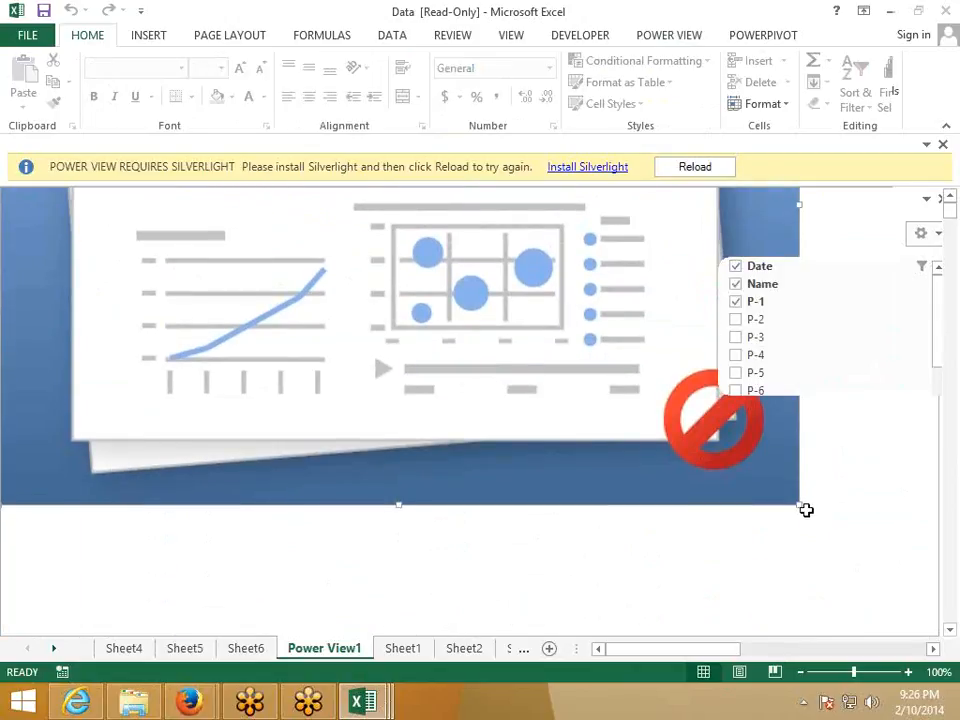
{"action": "left_click_drag", "start_coordinate": [803, 507], "coordinate": [373, 328]}
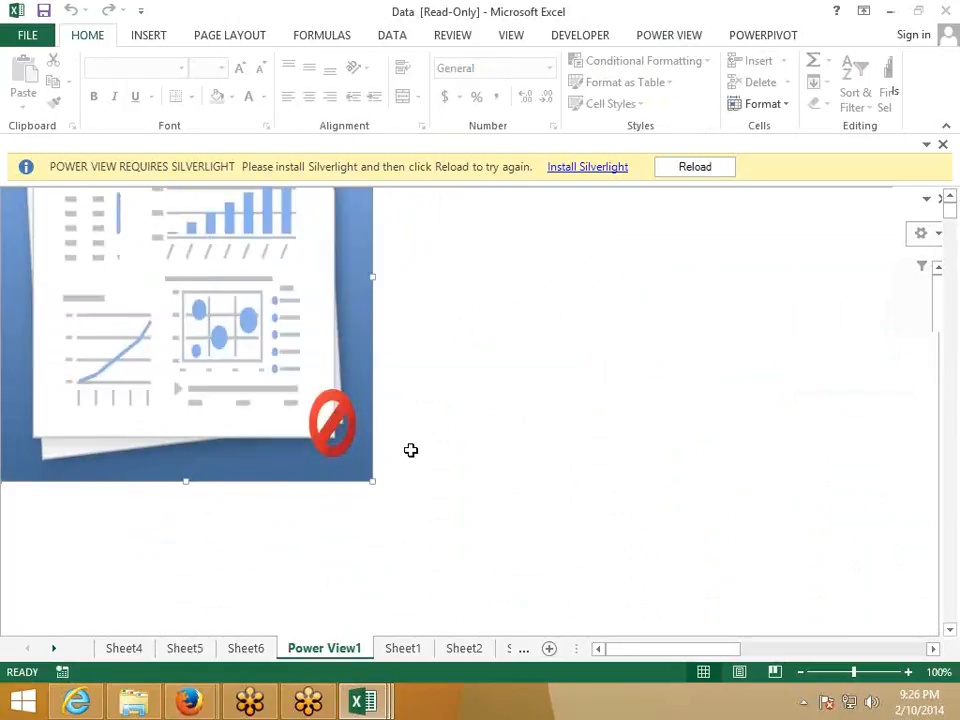
Step: Try to reload the Power View report, open the Install Silverlight link in Firefox, and return to Excel
{"action": "left_click", "coordinate": [690, 172]}
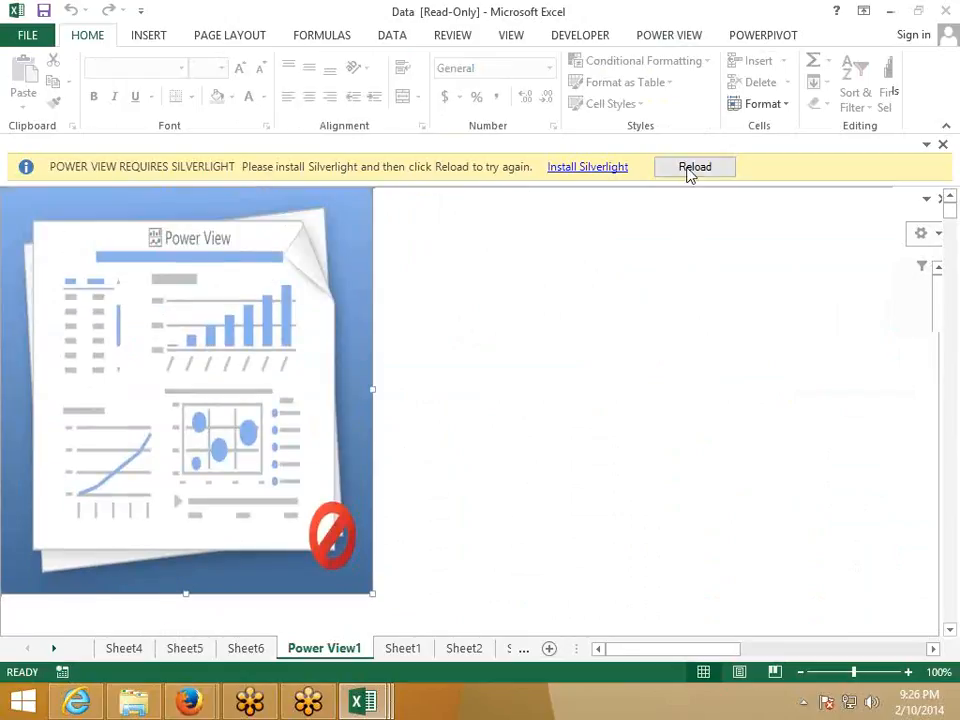
{"action": "left_click", "coordinate": [594, 178]}
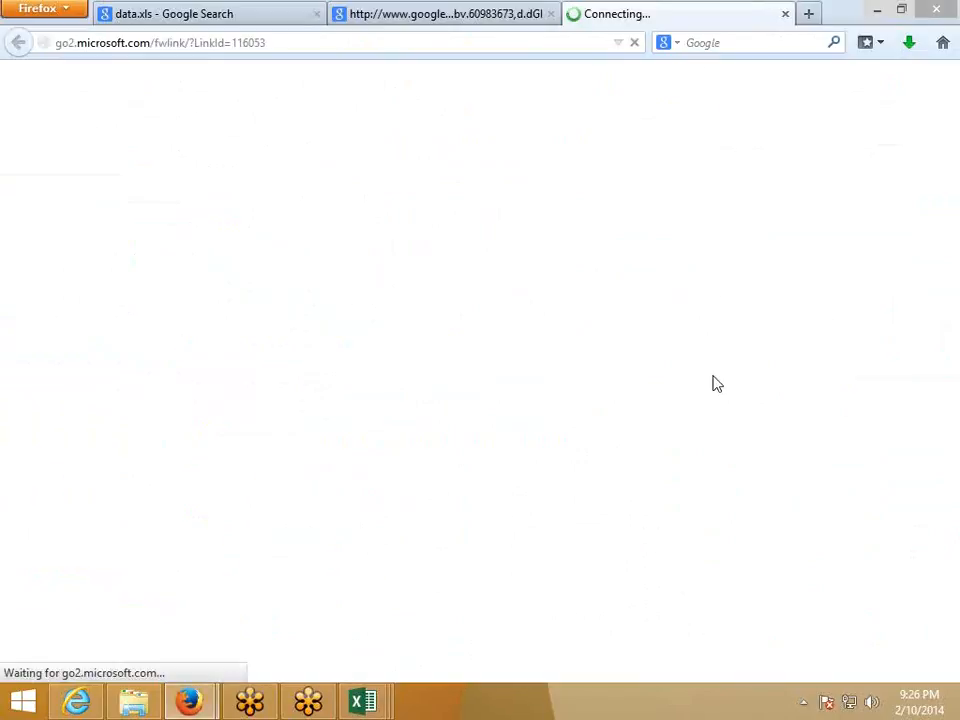
{"action": "key", "text": "alt+Tab"}
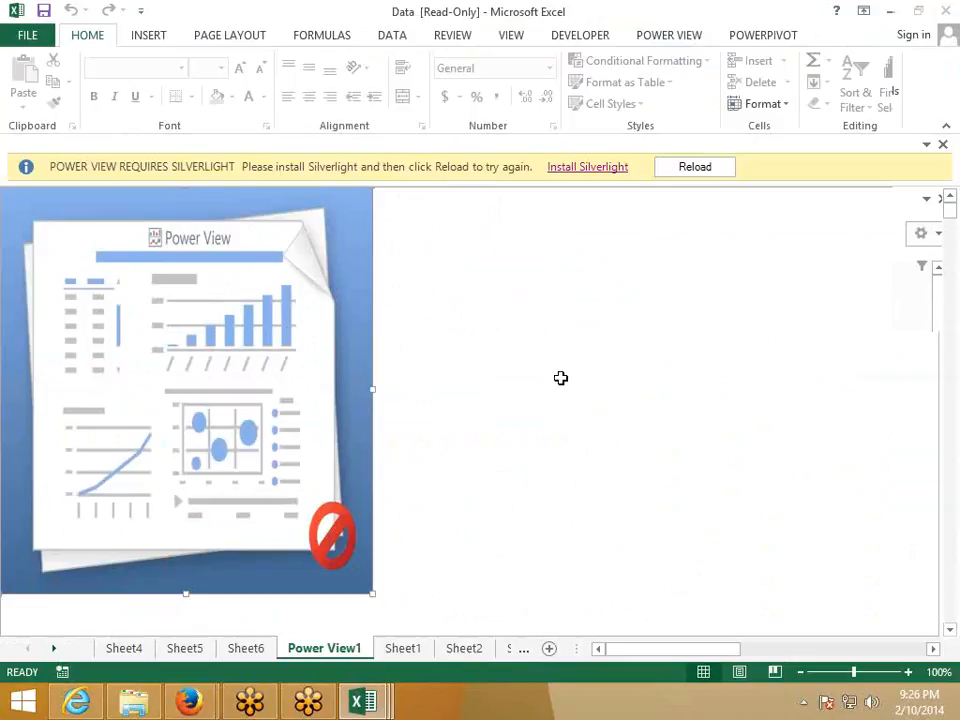
Step: Delete the Power View1 sheet from the Data workbook
{"action": "right_click", "coordinate": [322, 655]}
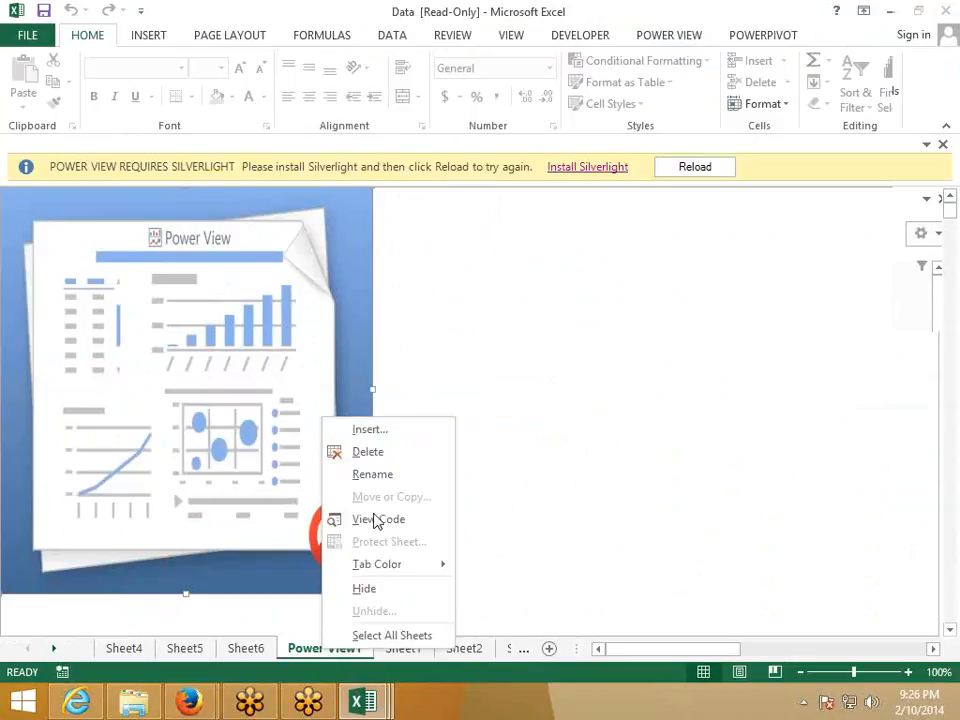
{"action": "left_click", "coordinate": [367, 452]}
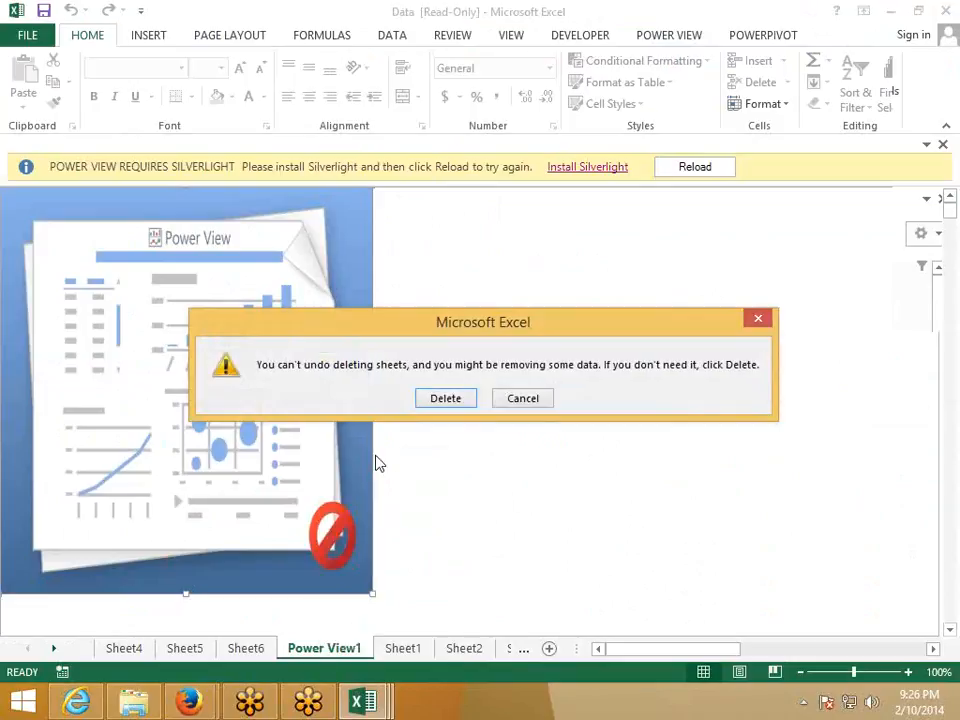
{"action": "left_click", "coordinate": [446, 398]}
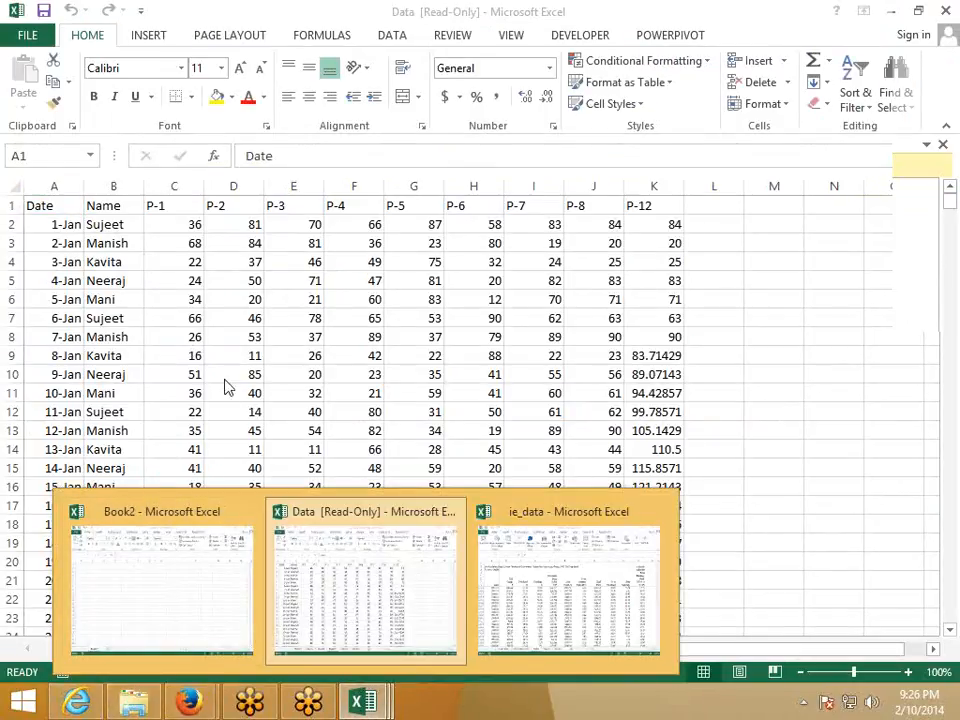
Step: Search the Start screen for excel 2007 and launch Microsoft Office Excel 2007
{"action": "key", "text": "super"}
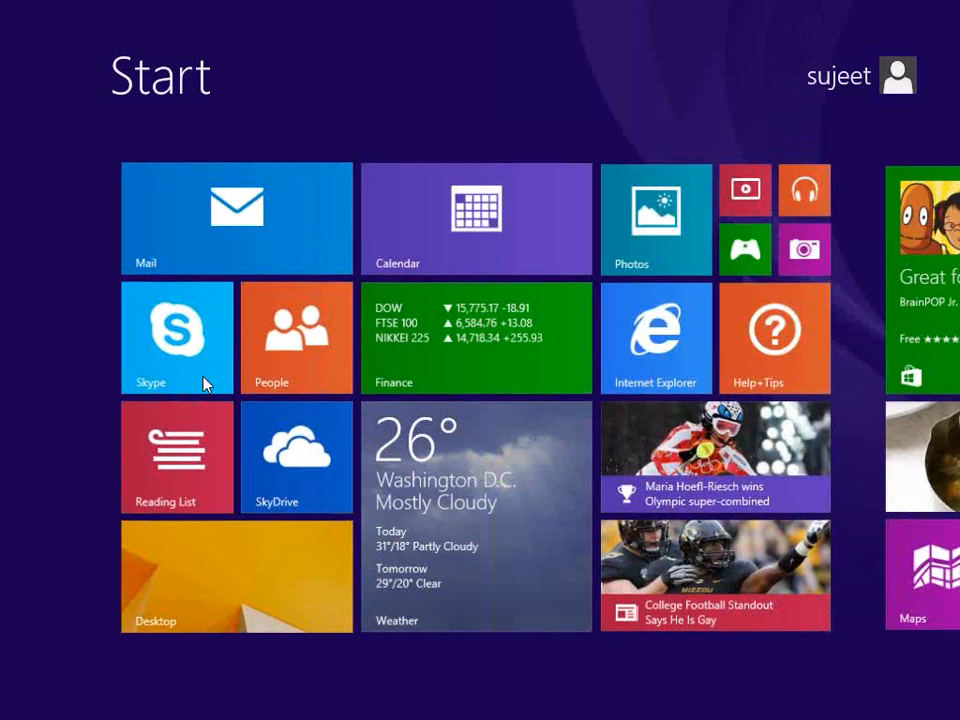
{"action": "type", "text": "excel 2007"}
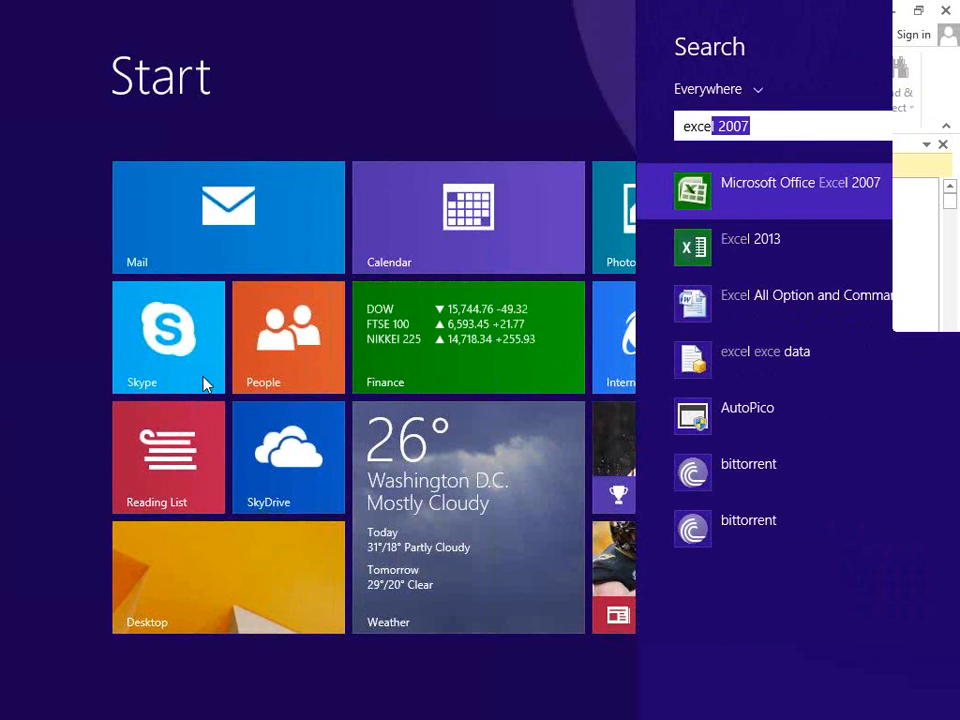
{"action": "key", "text": "Return"}
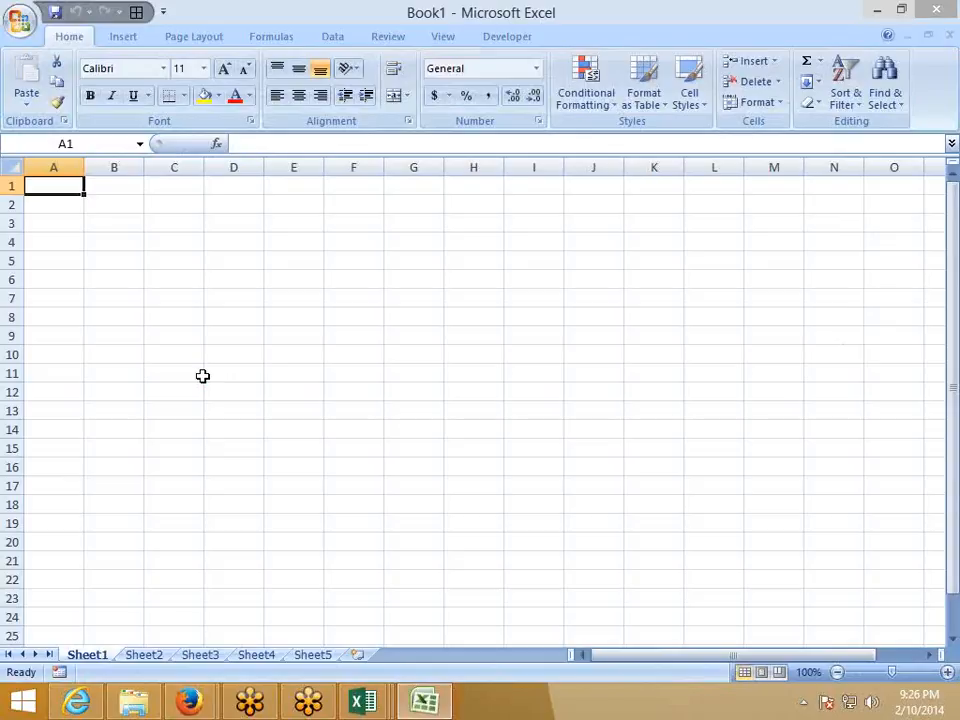
{"action": "left_click", "coordinate": [126, 39]}
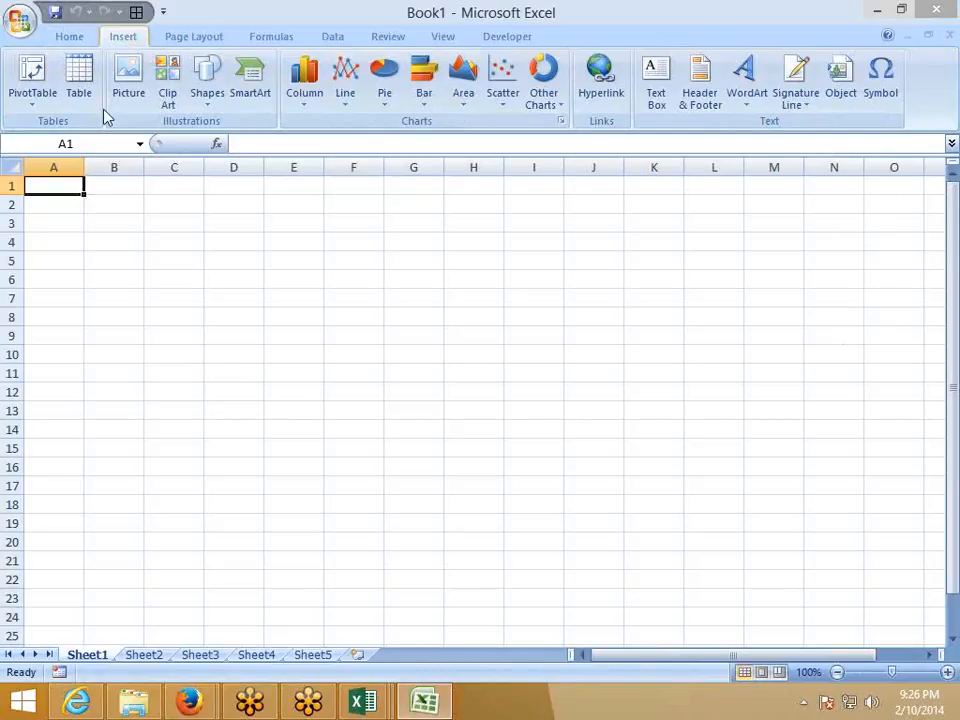
{"action": "left_click", "coordinate": [126, 82]}
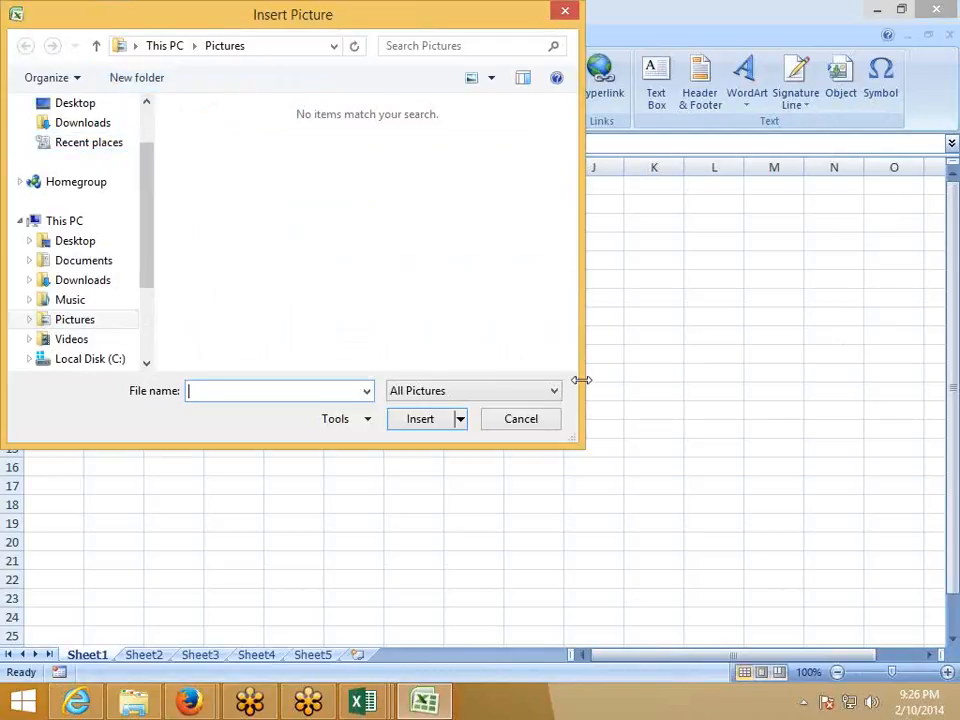
{"action": "left_click", "coordinate": [535, 418]}
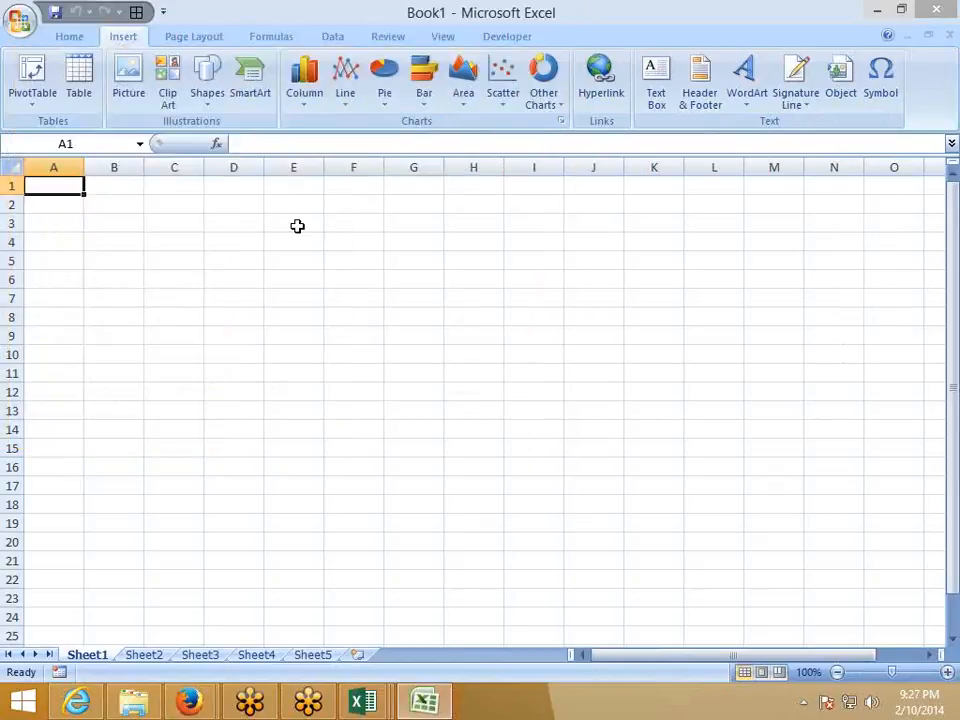
Step: Insert the IPT Excel School logo picture from the Desktop into Sheet1 of Book1
{"action": "left_click", "coordinate": [133, 101]}
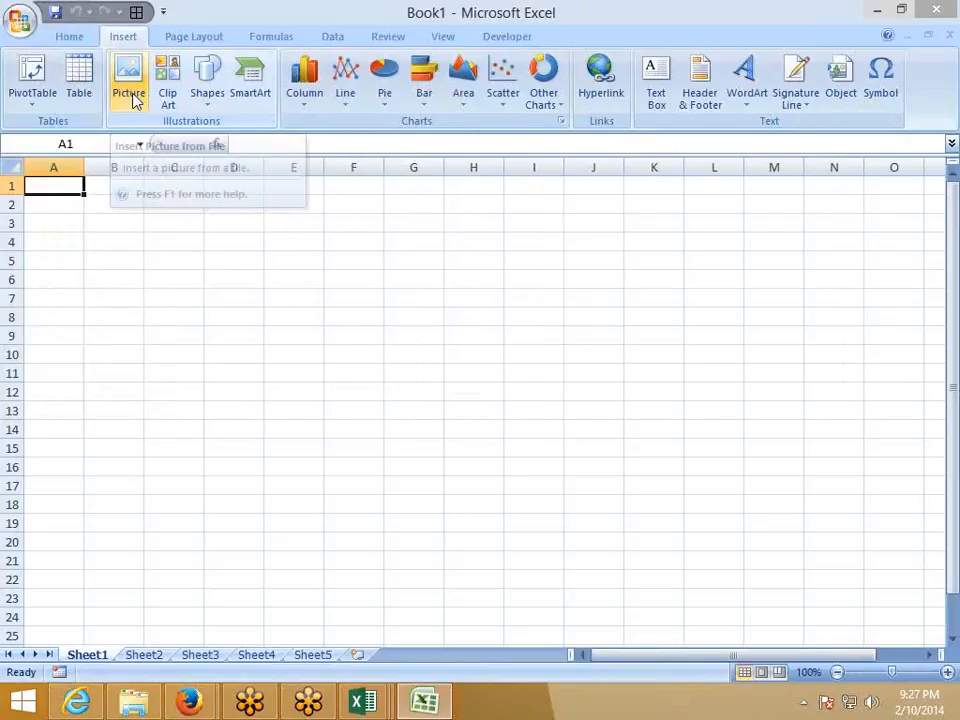
{"action": "left_click_drag", "start_coordinate": [336, 6], "coordinate": [411, 118]}
{"action": "left_click", "coordinate": [150, 205]}
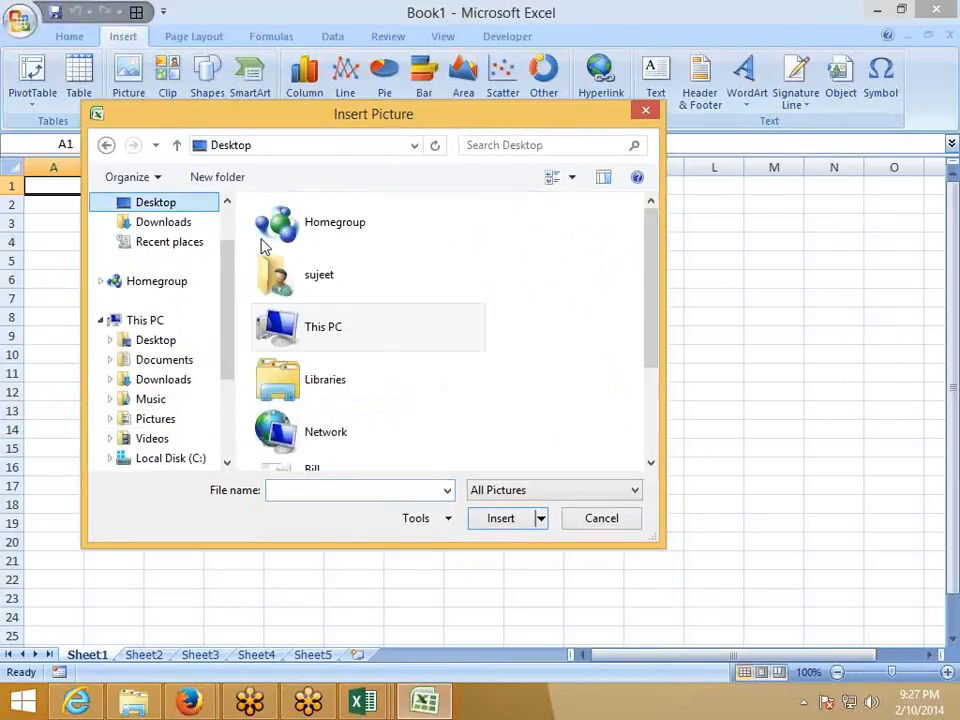
{"action": "scroll", "coordinate": [320, 330], "scroll_direction": "down", "scroll_amount": 3}
{"action": "left_click", "coordinate": [300, 439]}
{"action": "left_click", "coordinate": [516, 536]}
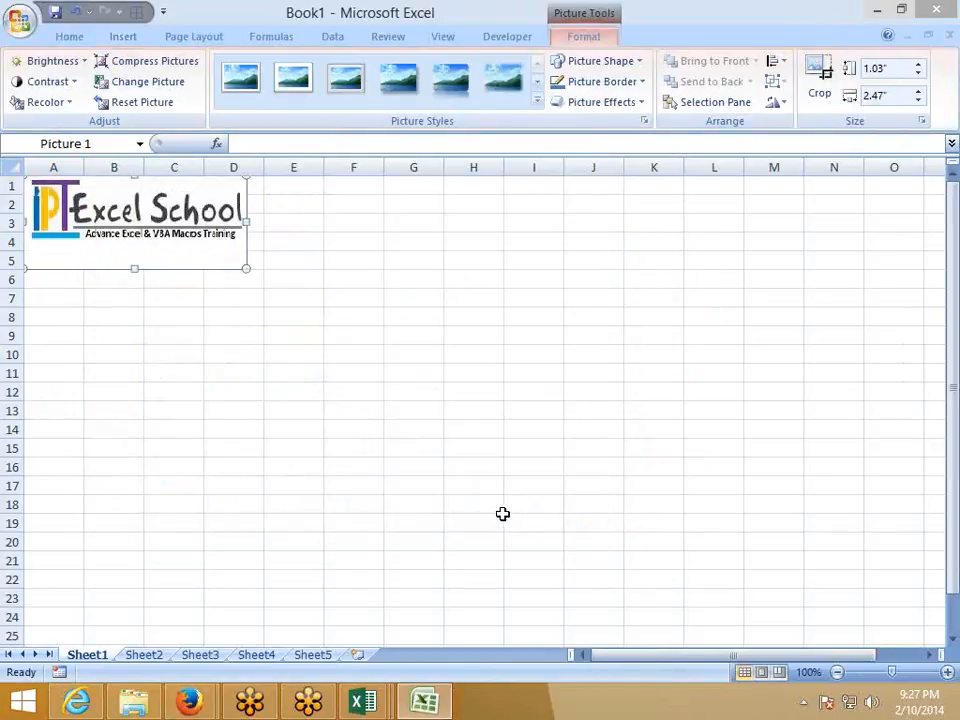
{"action": "left_click", "coordinate": [471, 433]}
Step: Switch to Firefox and show the Google image results for data.xls
{"action": "mouse_move", "coordinate": [189, 701]}
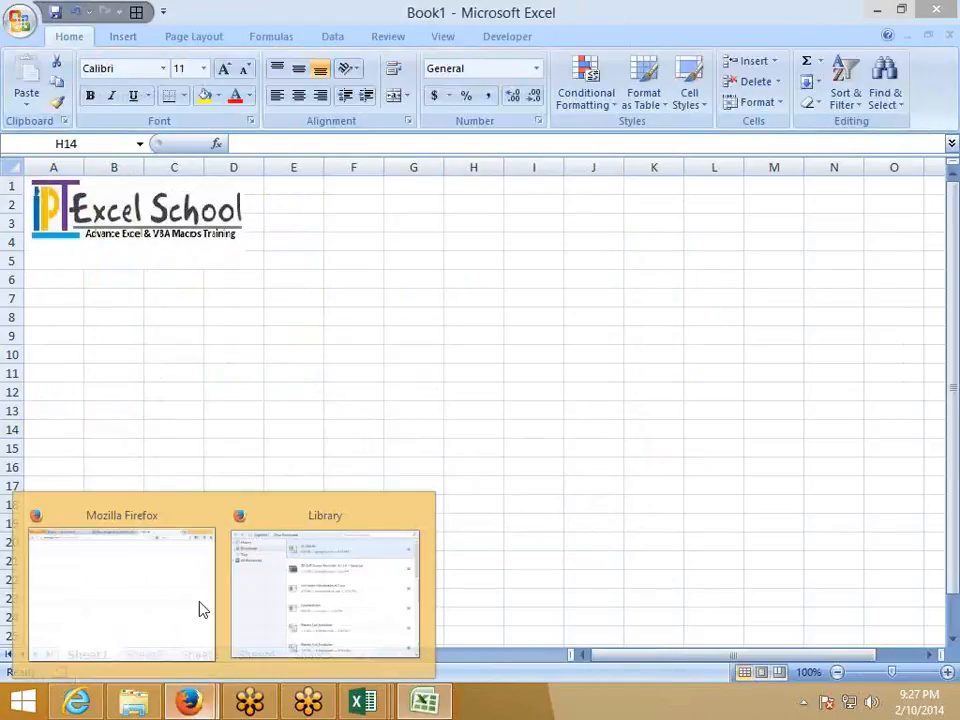
{"action": "left_click", "coordinate": [199, 609]}
{"action": "left_click", "coordinate": [551, 335]}
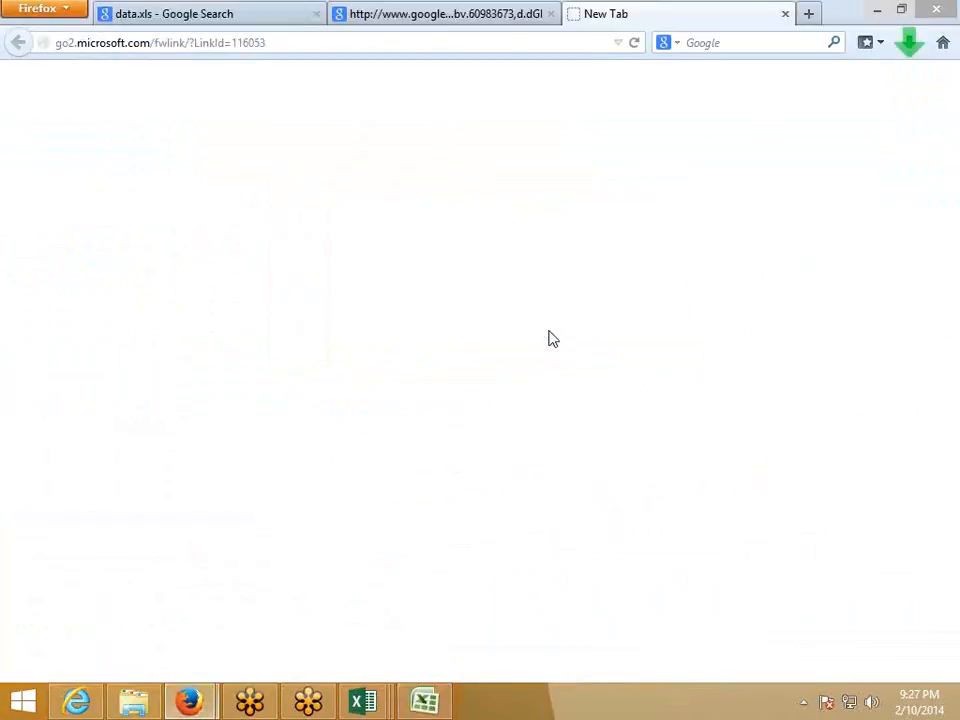
{"action": "left_click", "coordinate": [435, 20]}
{"action": "left_click", "coordinate": [245, 20]}
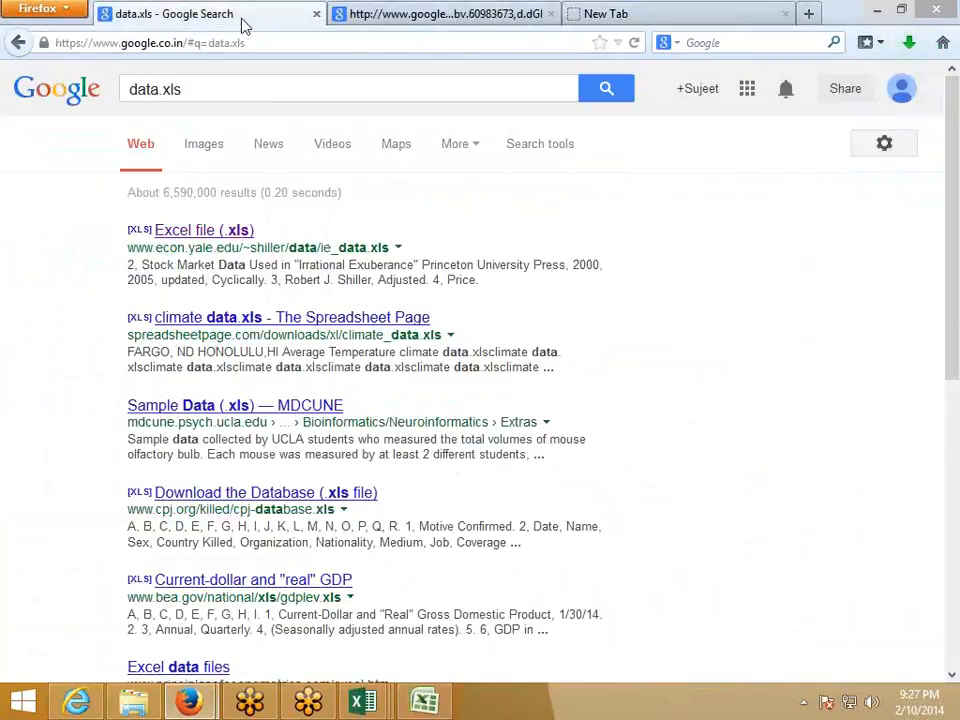
{"action": "left_click", "coordinate": [220, 147]}
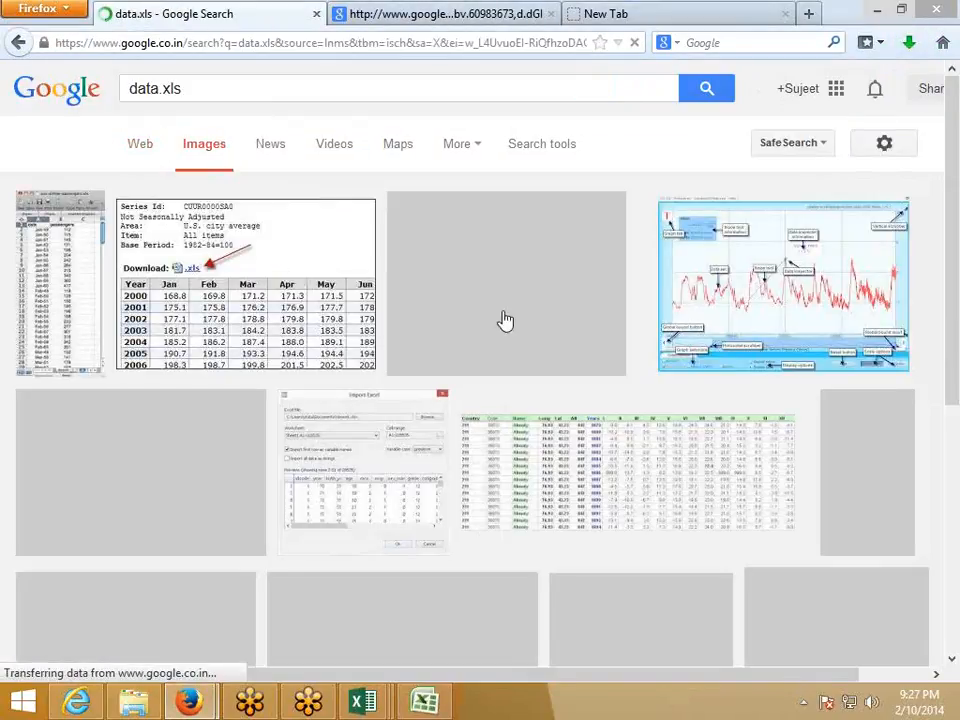
Step: Copy the blue-framed line chart image from the results, try pasting it at D10 in Book1, and delete the pasted shape
{"action": "right_click", "coordinate": [752, 306]}
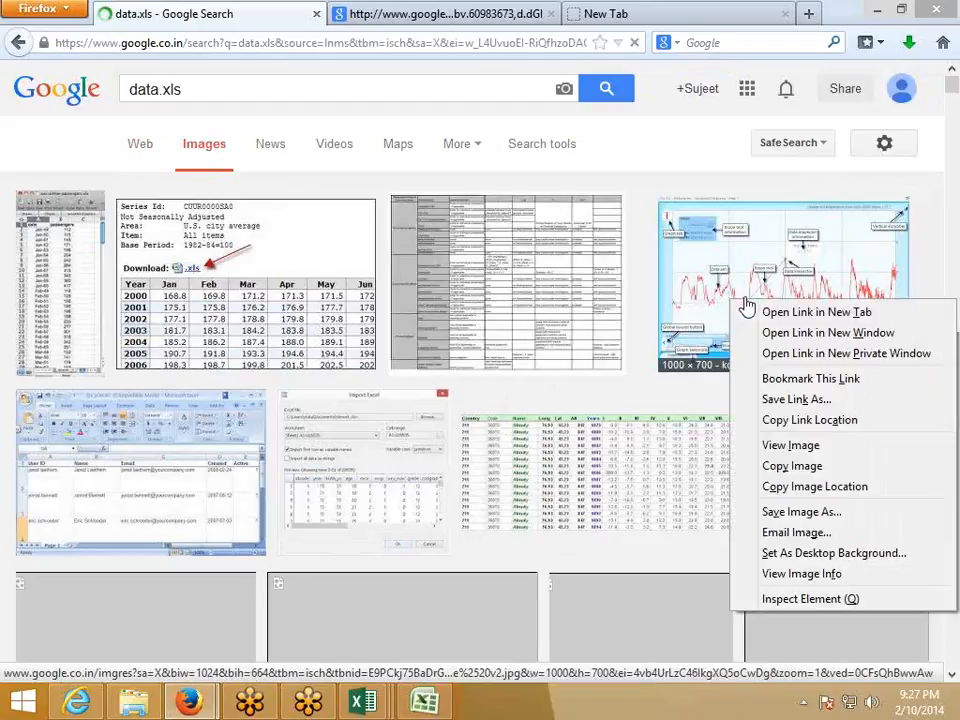
{"action": "right_click", "coordinate": [754, 263]}
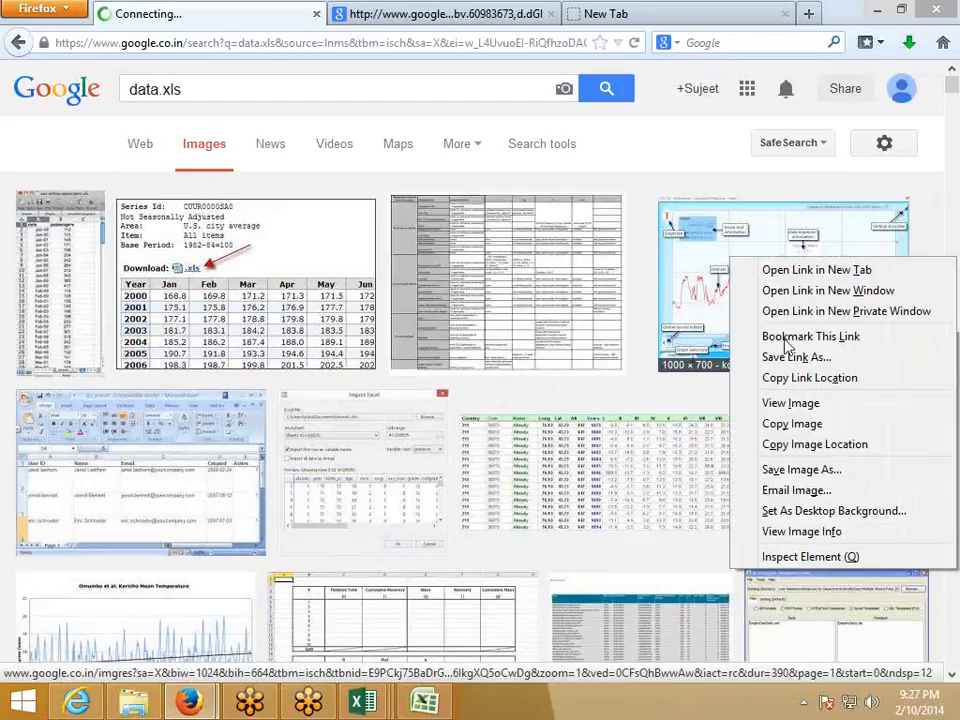
{"action": "left_click", "coordinate": [770, 424]}
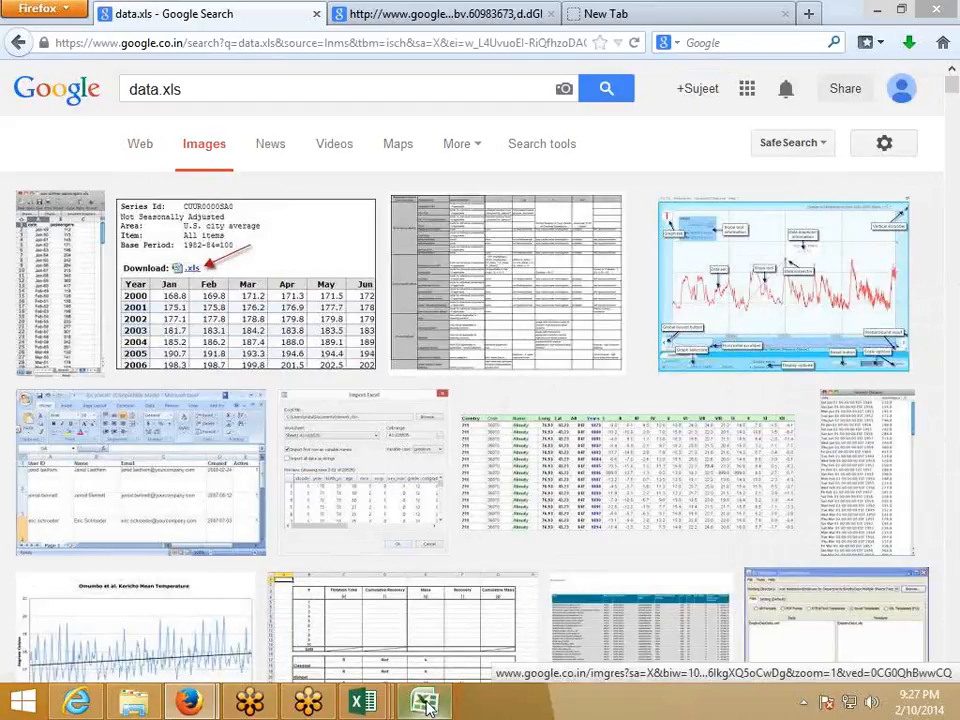
{"action": "key", "text": "alt+Tab"}
{"action": "left_click", "coordinate": [221, 349]}
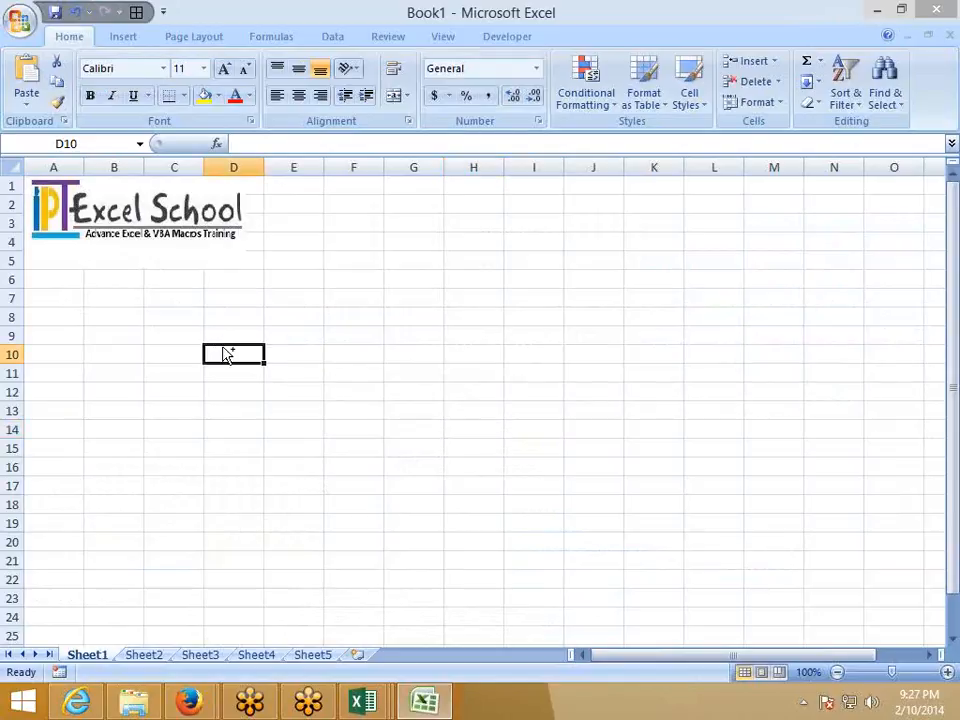
{"action": "key", "text": "ctrl+v"}
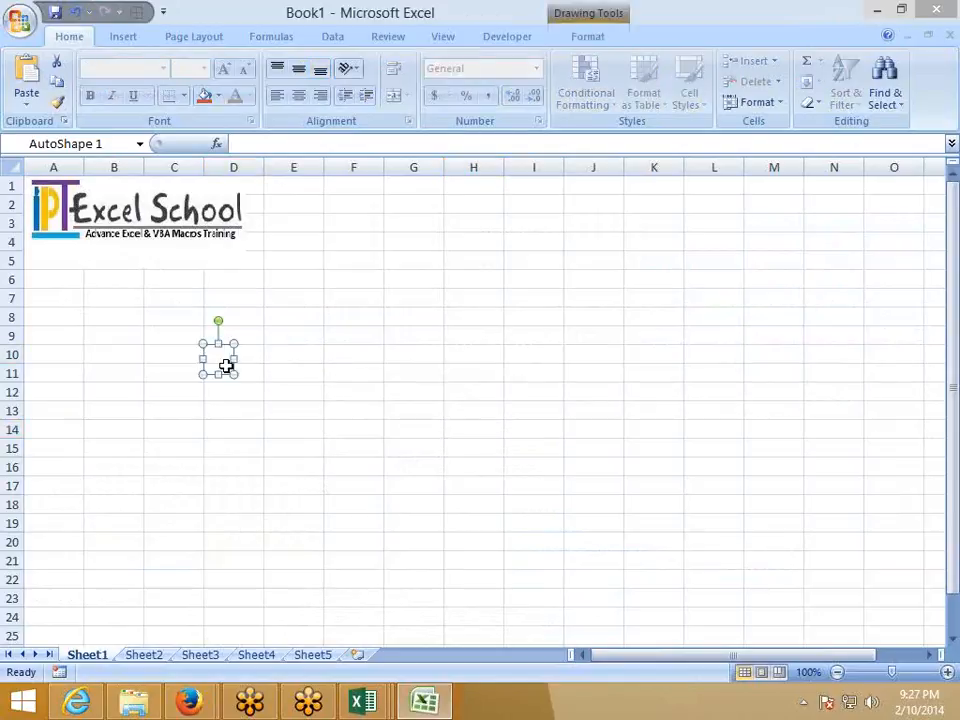
{"action": "key", "text": "Delete"}
Step: Return to Firefox and copy the blue-framed line chart image from the Google image results again
{"action": "key", "text": "alt+Tab"}
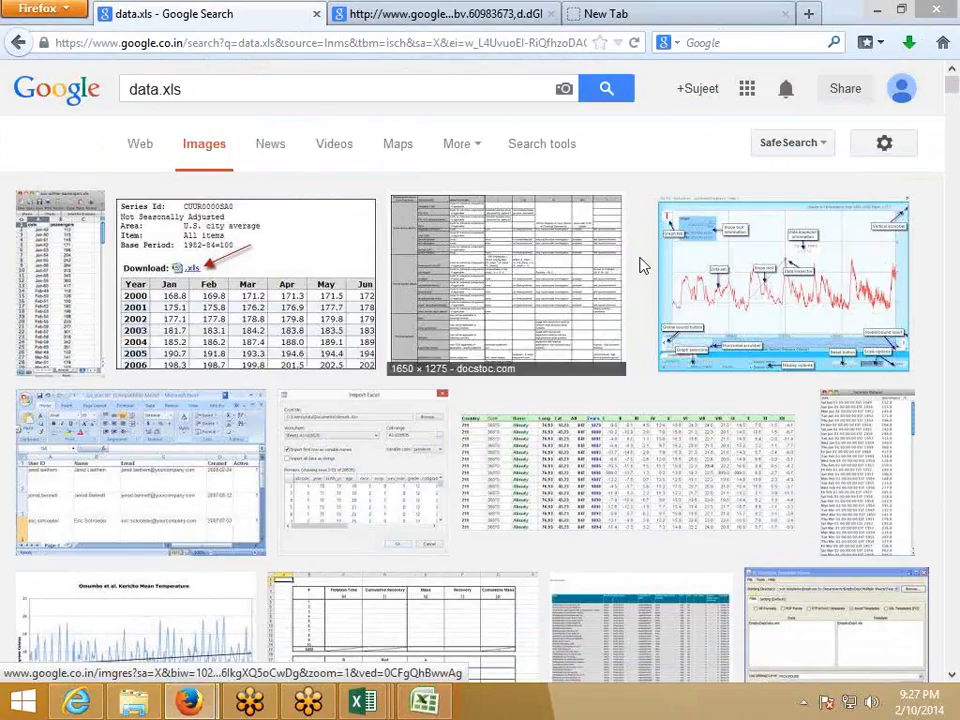
{"action": "right_click", "coordinate": [710, 278]}
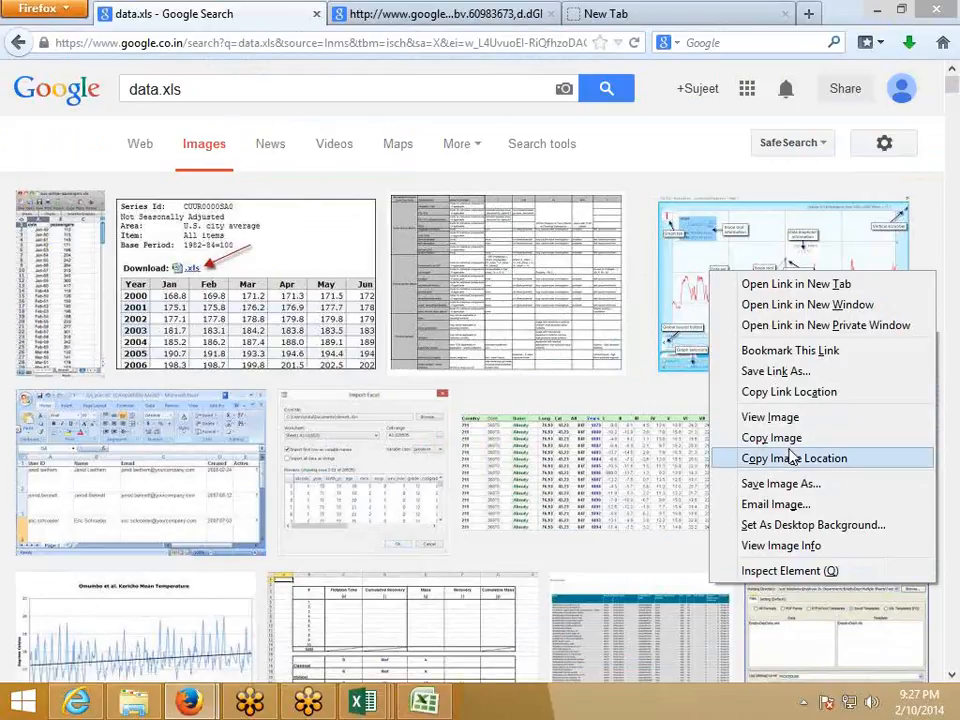
{"action": "left_click", "coordinate": [745, 435]}
Step: Switch to Excel 2007, retry pasting the copied image at D10, and delete the result
{"action": "key", "text": "alt+Tab"}
{"action": "key", "text": "ctrl+v"}
{"action": "key", "text": "Delete"}
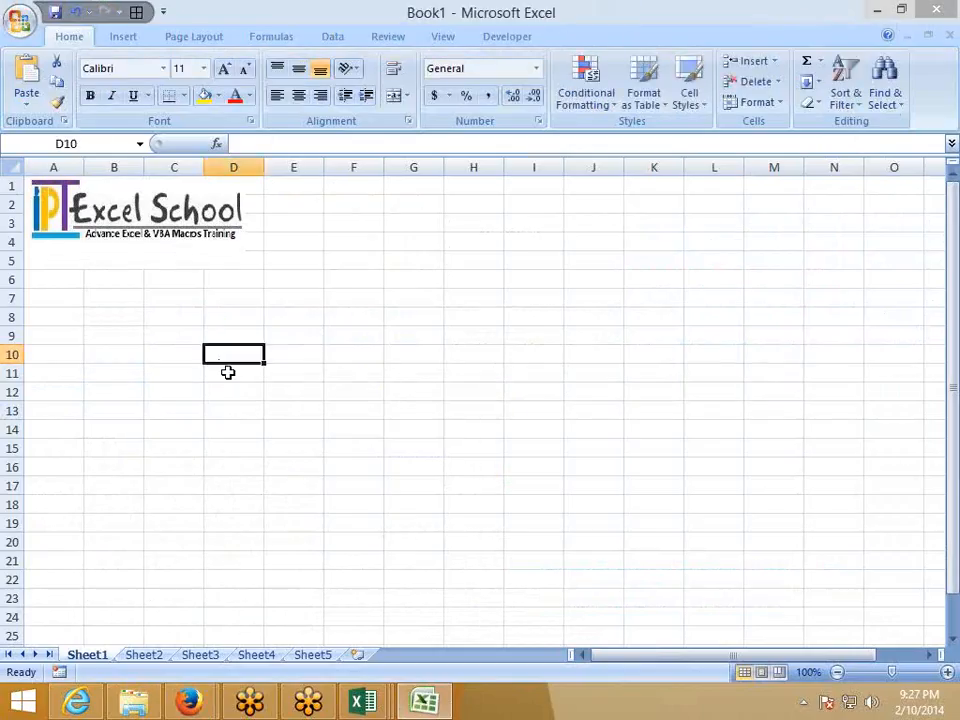
Step: Select cell B8 in Book1, then open Paint and paste the copied chart image onto its canvas
{"action": "left_click", "coordinate": [123, 313]}
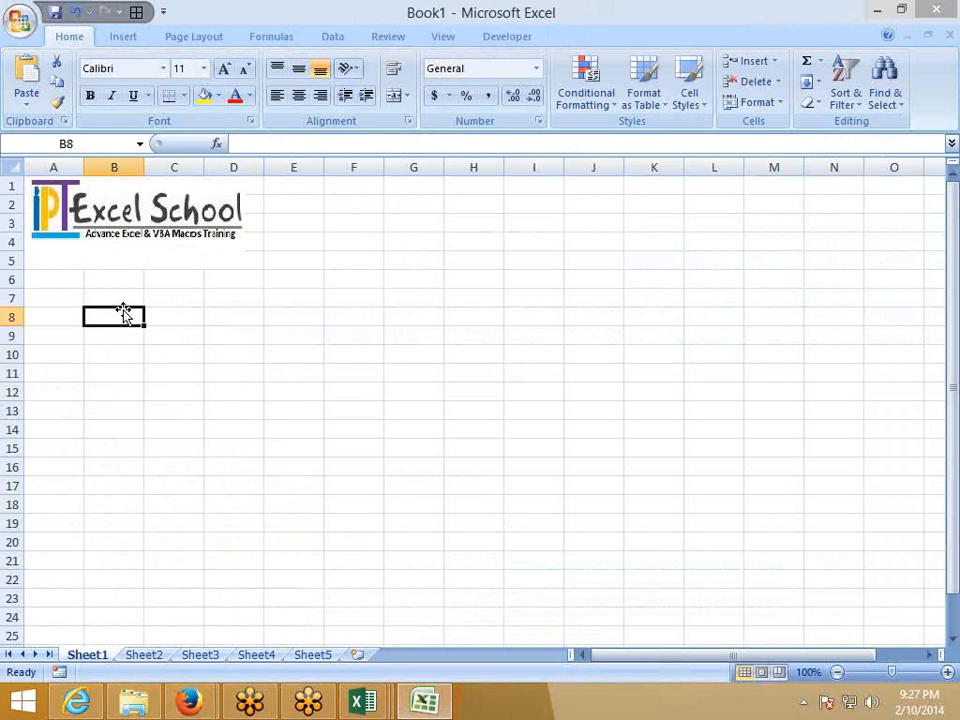
{"action": "key", "text": "super"}
{"action": "type", "text": "p"}
{"action": "key", "text": "Return"}
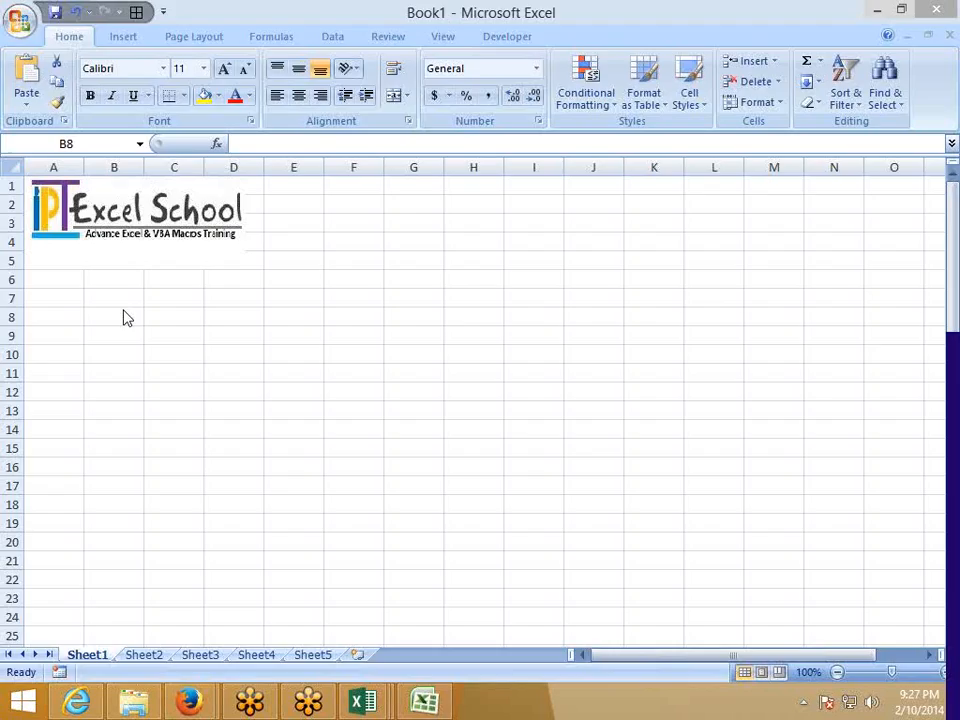
{"action": "key", "text": "ctrl+v"}
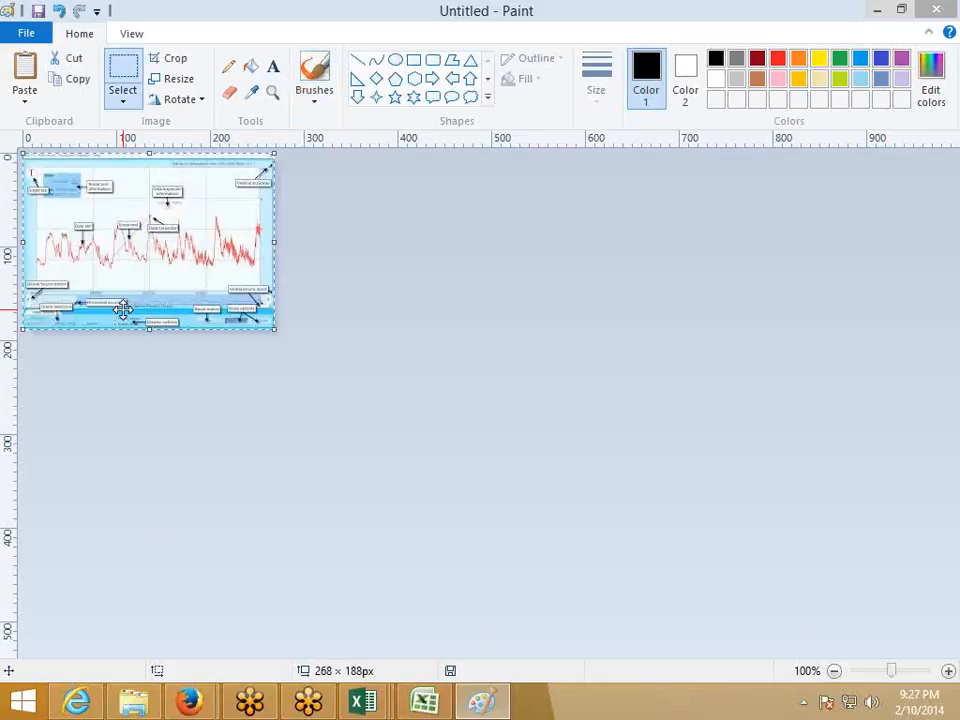
Step: Switch back to Book1, paste the chart image at B8, and move it beside the logo across columns E to I
{"action": "key", "text": "alt+Tab"}
{"action": "key", "text": "ctrl+v"}
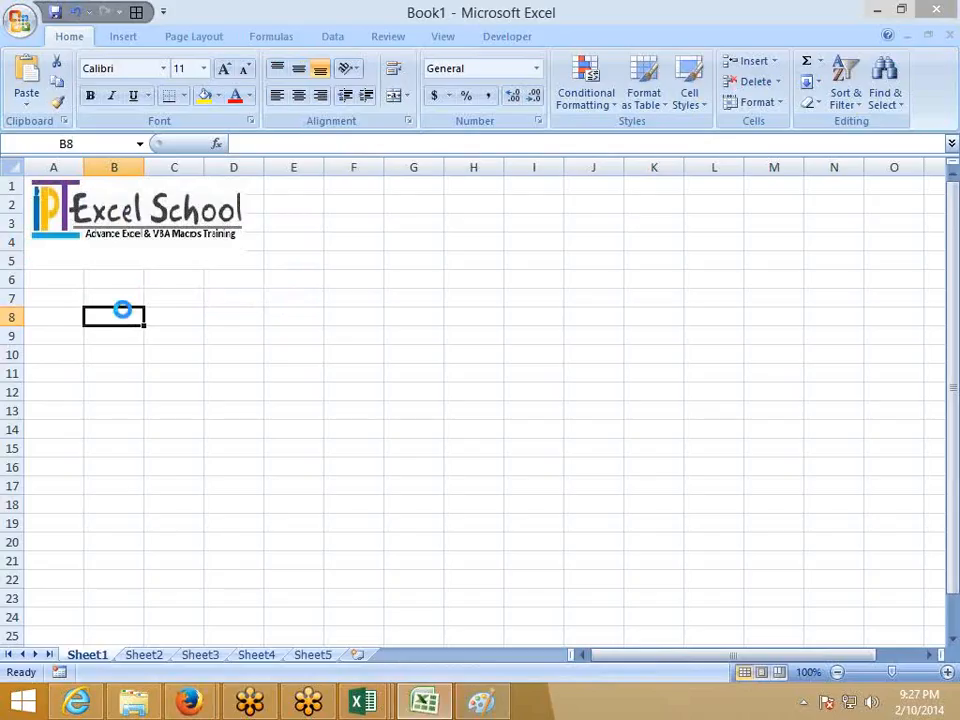
{"action": "left_click_drag", "start_coordinate": [133, 263], "coordinate": [426, 305]}
{"action": "left_click_drag", "start_coordinate": [426, 305], "coordinate": [375, 263]}
{"action": "left_click", "coordinate": [283, 422]}
{"action": "left_click_drag", "start_coordinate": [332, 315], "coordinate": [339, 388]}
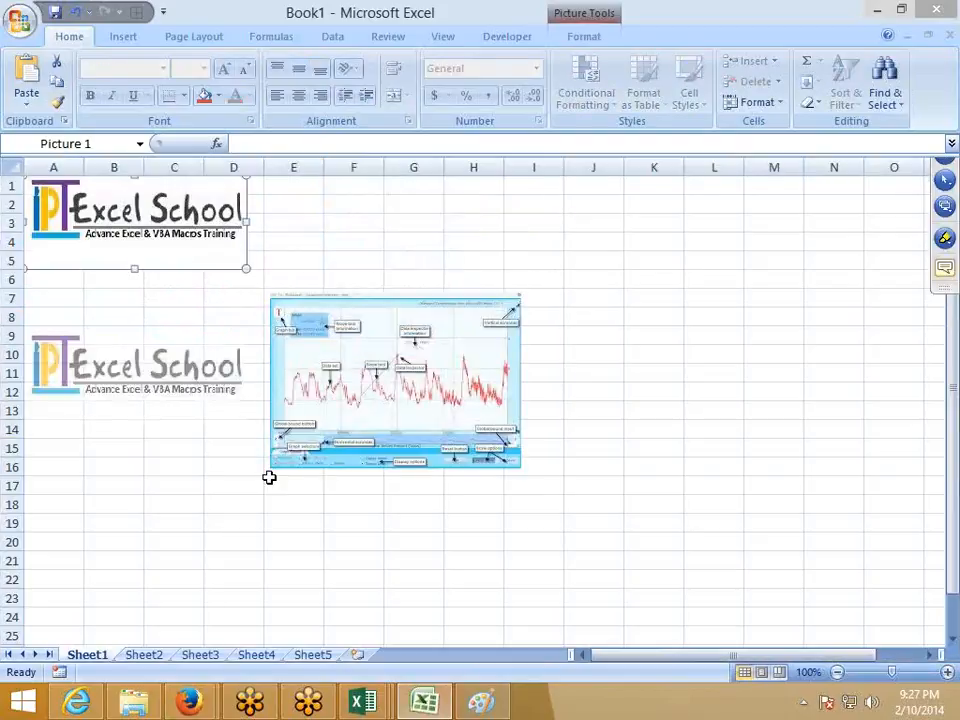
Step: Move the Excel School logo down to about rows 4 to 8 and select the chart picture
{"action": "left_click", "coordinate": [285, 486]}
{"action": "left_click_drag", "start_coordinate": [202, 349], "coordinate": [202, 276]}
{"action": "left_click", "coordinate": [396, 390]}
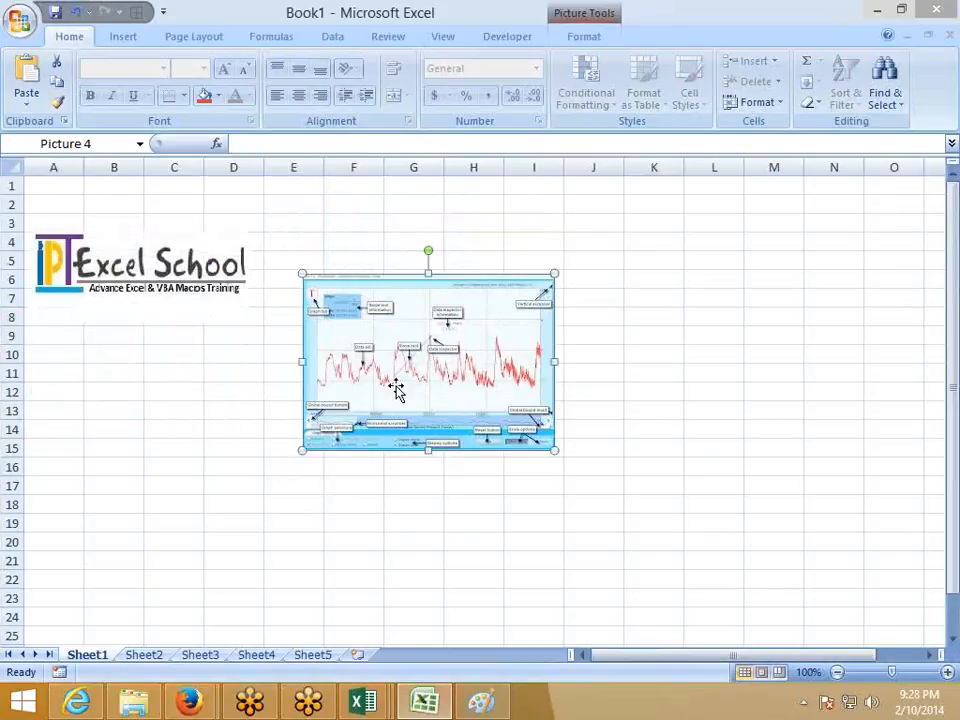
Step: Enlarge the chart picture from its corner, try moving and resizing it further, and undo the last two changes
{"action": "left_click_drag", "start_coordinate": [556, 451], "coordinate": [656, 521]}
{"action": "left_click_drag", "start_coordinate": [420, 405], "coordinate": [609, 460]}
{"action": "left_click_drag", "start_coordinate": [537, 356], "coordinate": [630, 430]}
{"action": "key", "text": "ctrl+z"}
{"action": "key", "text": "ctrl+z"}
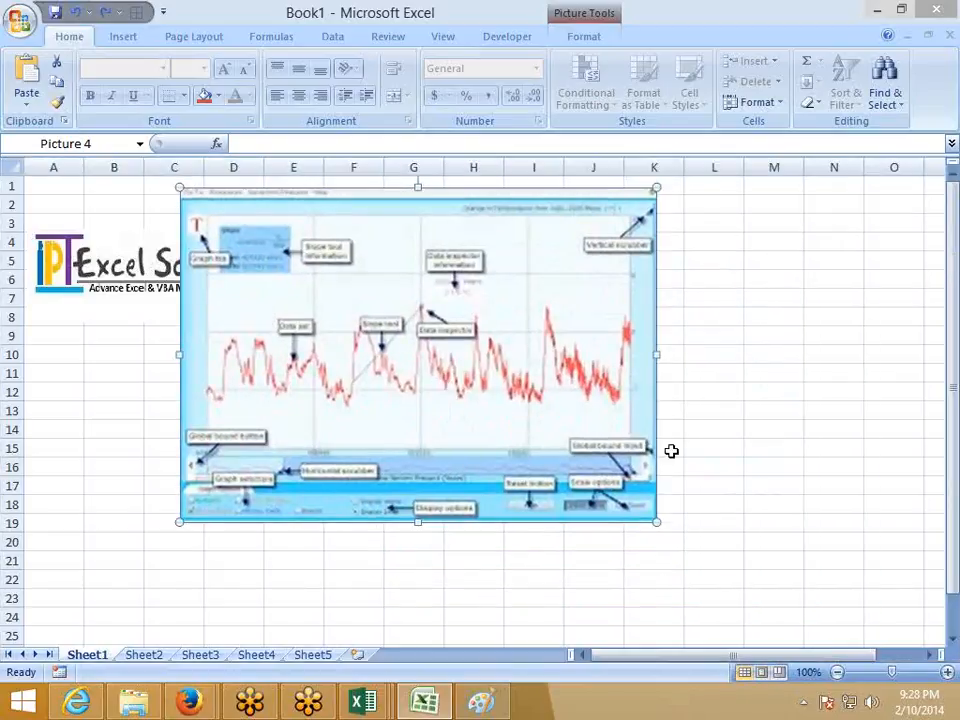
Step: Shrink the chart picture, try stretching it widthwise to about column Q, and undo the stretch
{"action": "left_click_drag", "start_coordinate": [658, 521], "coordinate": [426, 298]}
{"action": "left_click_drag", "start_coordinate": [423, 273], "coordinate": [943, 398]}
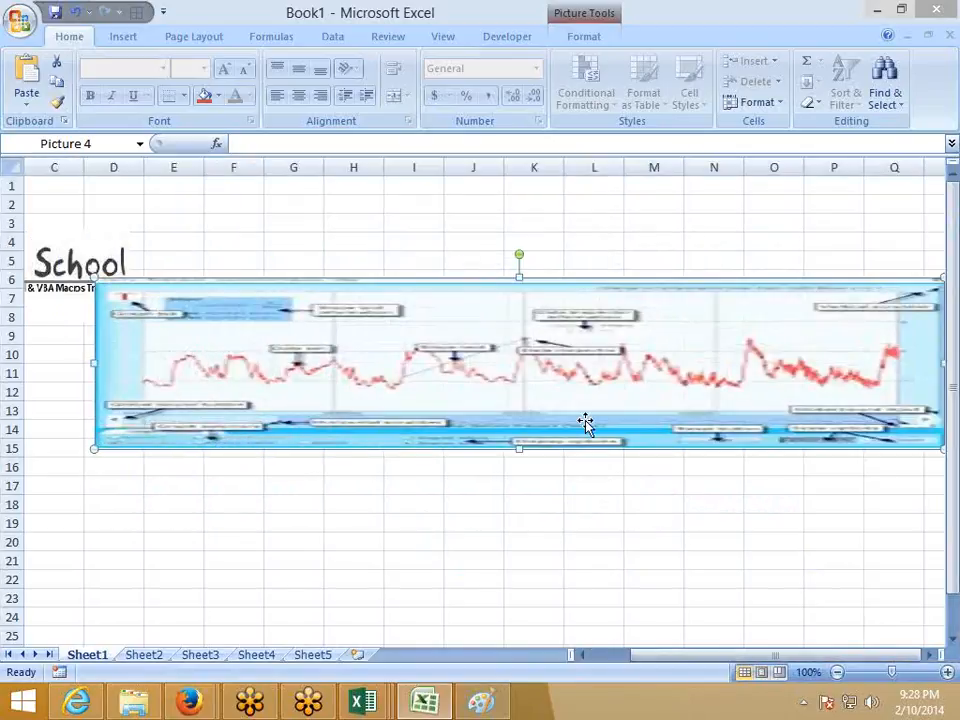
{"action": "key", "text": "ctrl+z"}
Step: Resize the chart picture proportionally and place it across about columns G to J, rows 6 to 13
{"action": "left_click_drag", "start_coordinate": [235, 326], "coordinate": [394, 314]}
{"action": "mouse_move", "coordinate": [499, 437]}
{"action": "left_mouse_down"}
{"action": "mouse_move", "coordinate": [641, 568]}
{"action": "mouse_move", "coordinate": [491, 411]}
{"action": "mouse_move", "coordinate": [649, 570]}
{"action": "mouse_move", "coordinate": [448, 411]}
{"action": "mouse_move", "coordinate": [626, 566]}
{"action": "mouse_move", "coordinate": [486, 426]}
{"action": "left_mouse_up"}
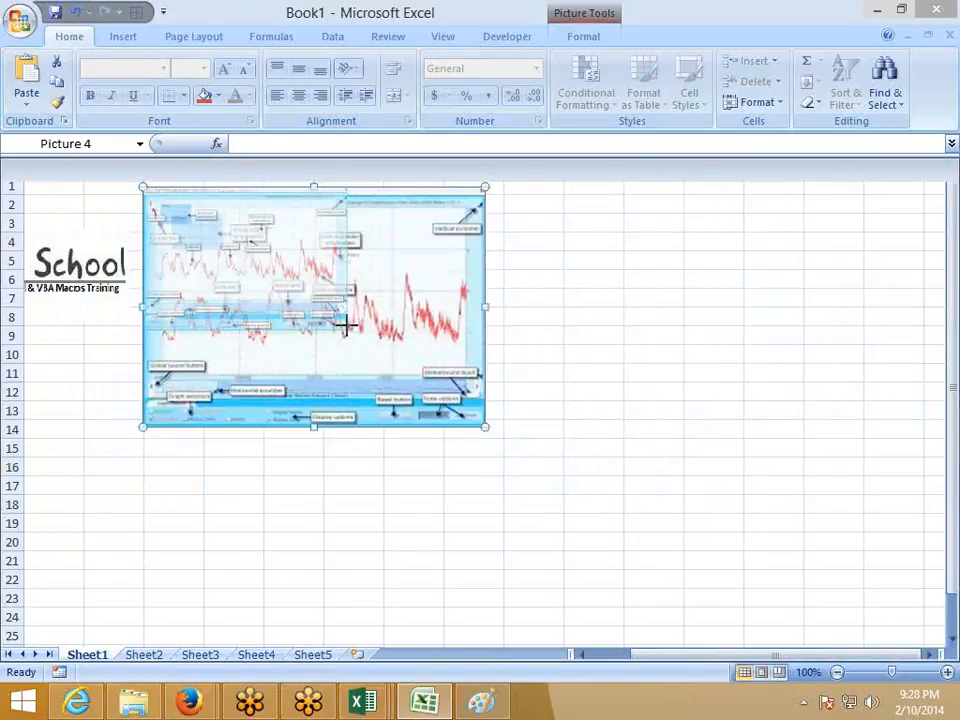
{"action": "left_click_drag", "start_coordinate": [346, 325], "coordinate": [347, 326]}
{"action": "left_click_drag", "start_coordinate": [332, 315], "coordinate": [495, 402]}
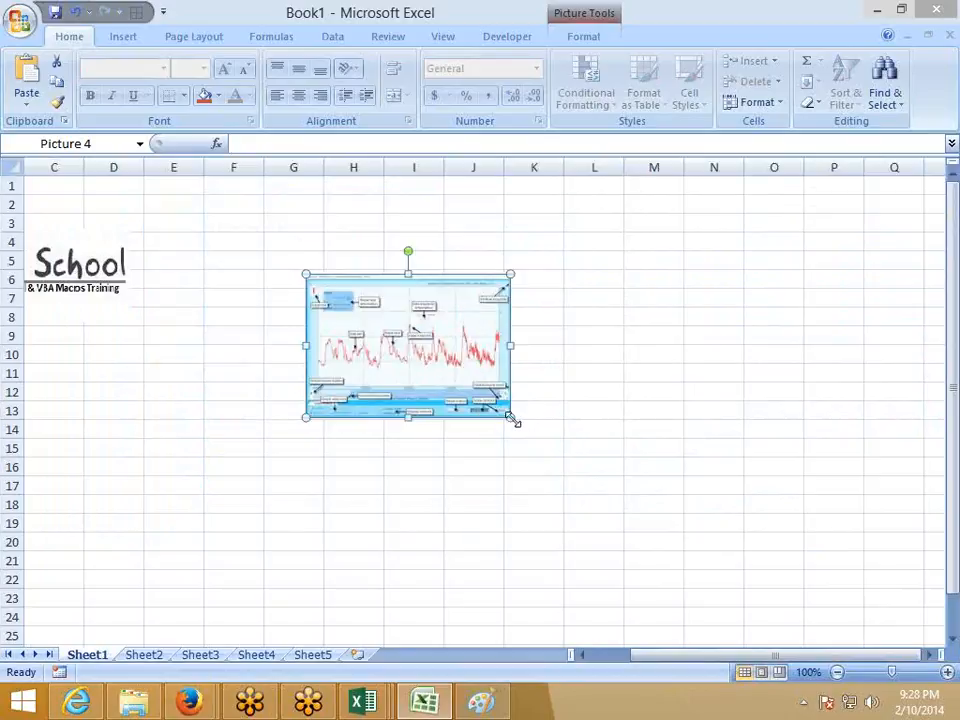
{"action": "left_click", "coordinate": [594, 522]}
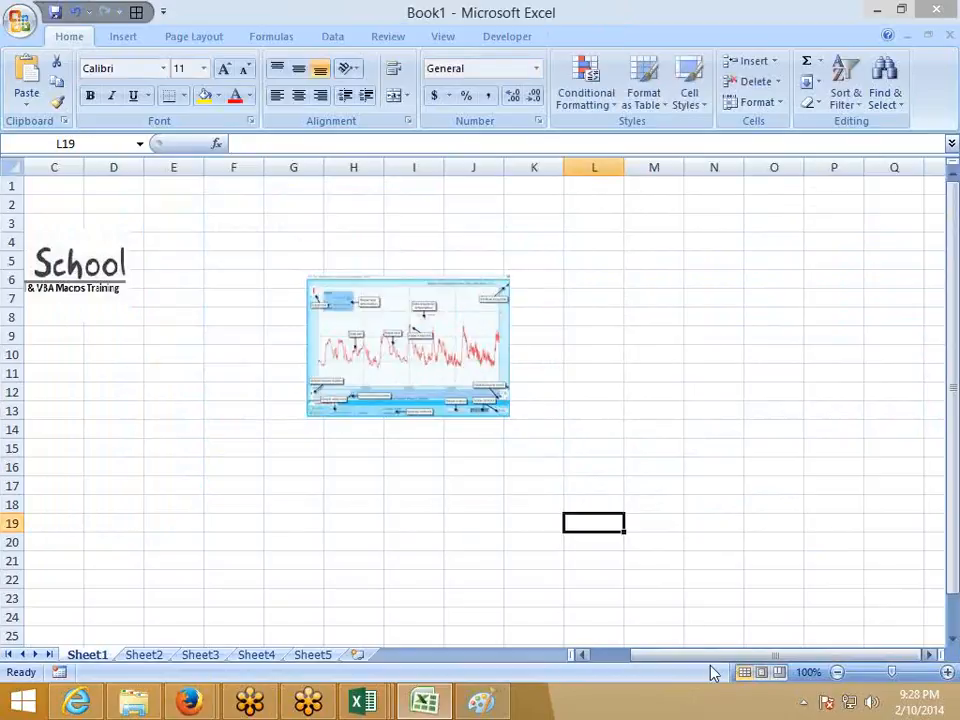
Step: Move the Excel School logo to about columns C to G, rows 7 to 12, and show its picture formatting options
{"action": "left_click_drag", "start_coordinate": [80, 270], "coordinate": [239, 338]}
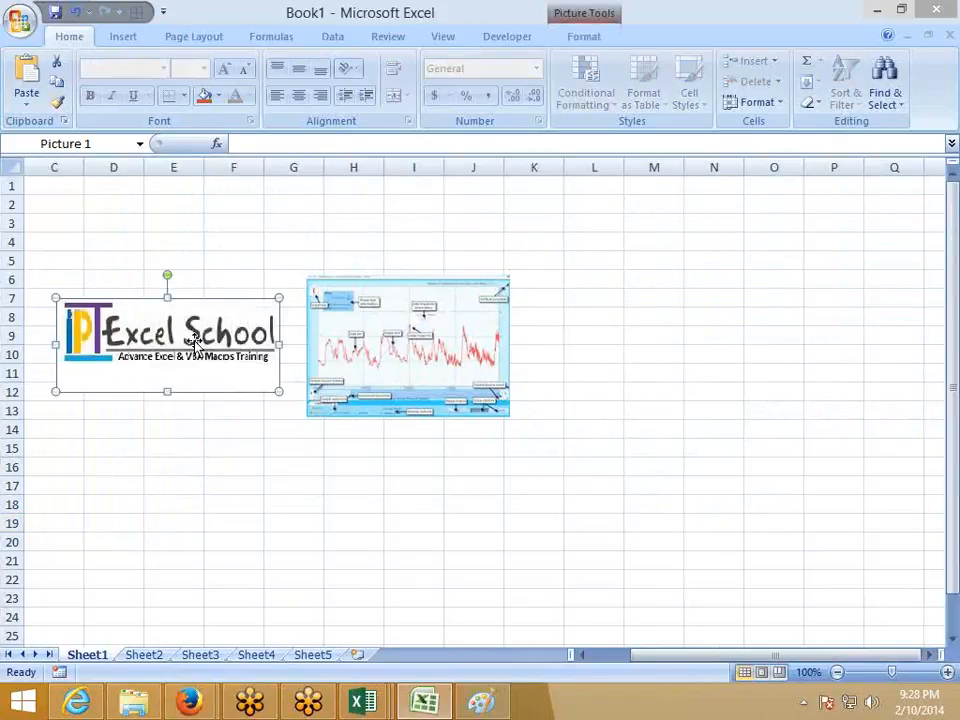
{"action": "left_click", "coordinate": [577, 20]}
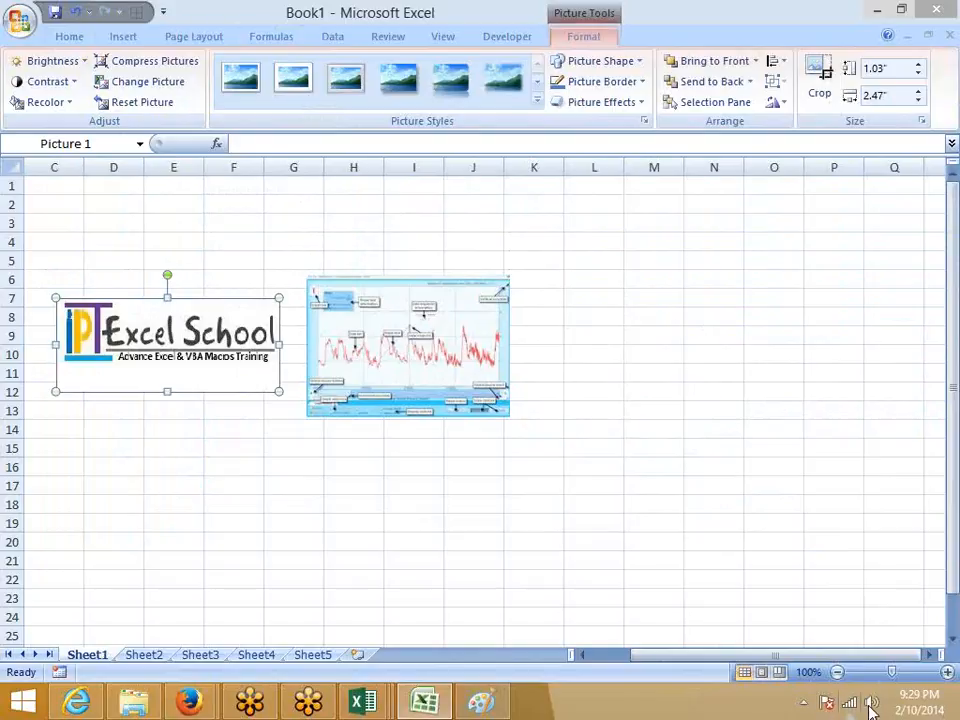
Step: Check the available Wi-Fi networks and return to the worksheet
{"action": "left_click", "coordinate": [849, 704]}
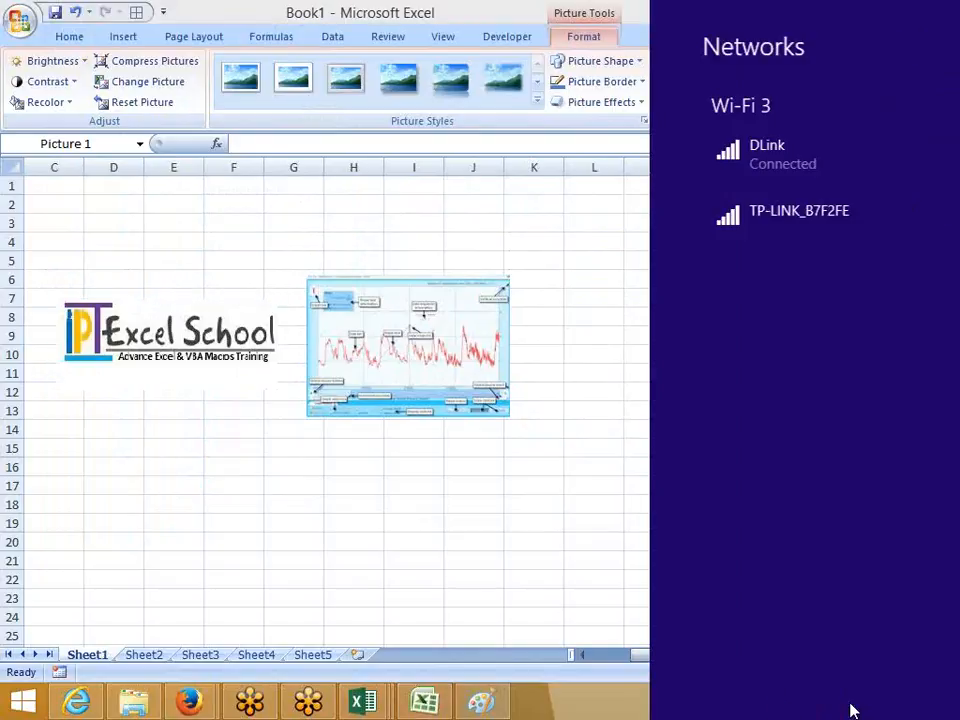
{"action": "left_click", "coordinate": [582, 454]}
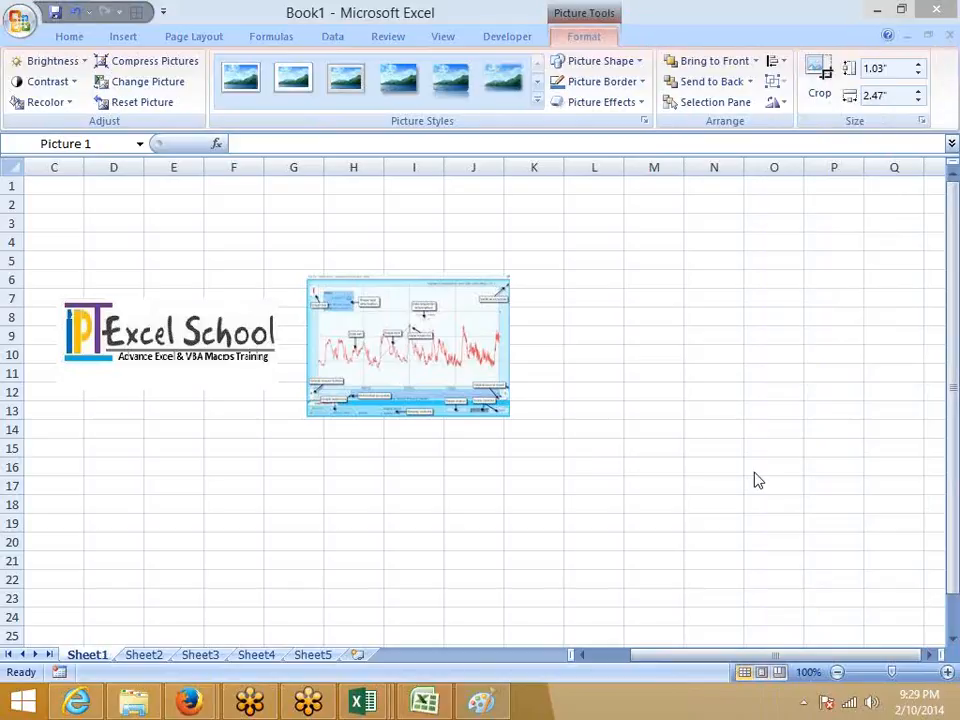
{"action": "left_click", "coordinate": [848, 701]}
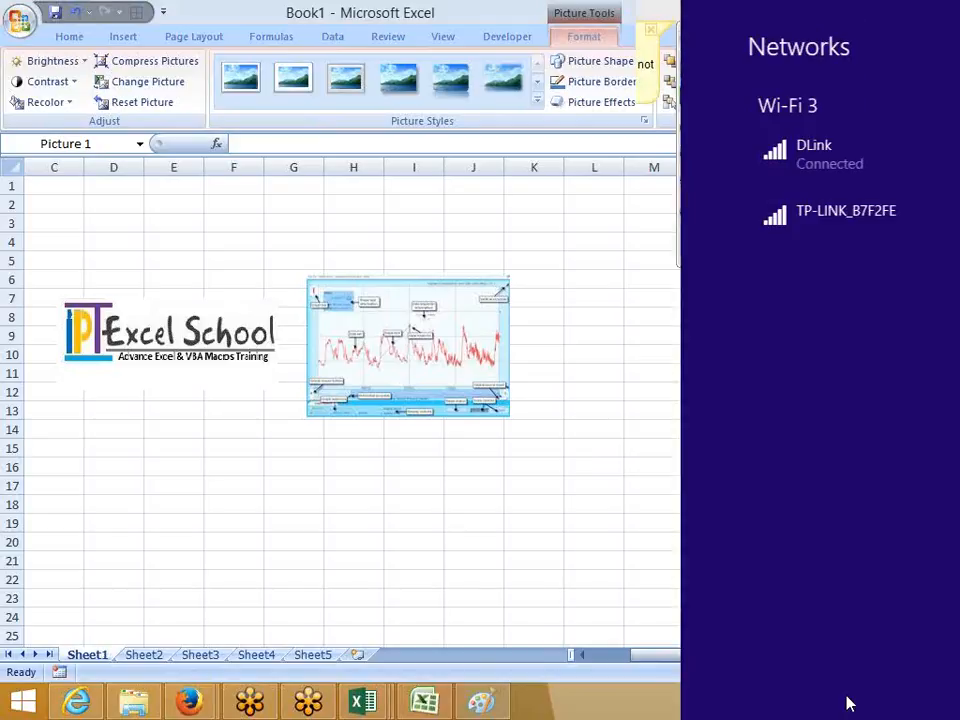
{"action": "left_click", "coordinate": [575, 293]}
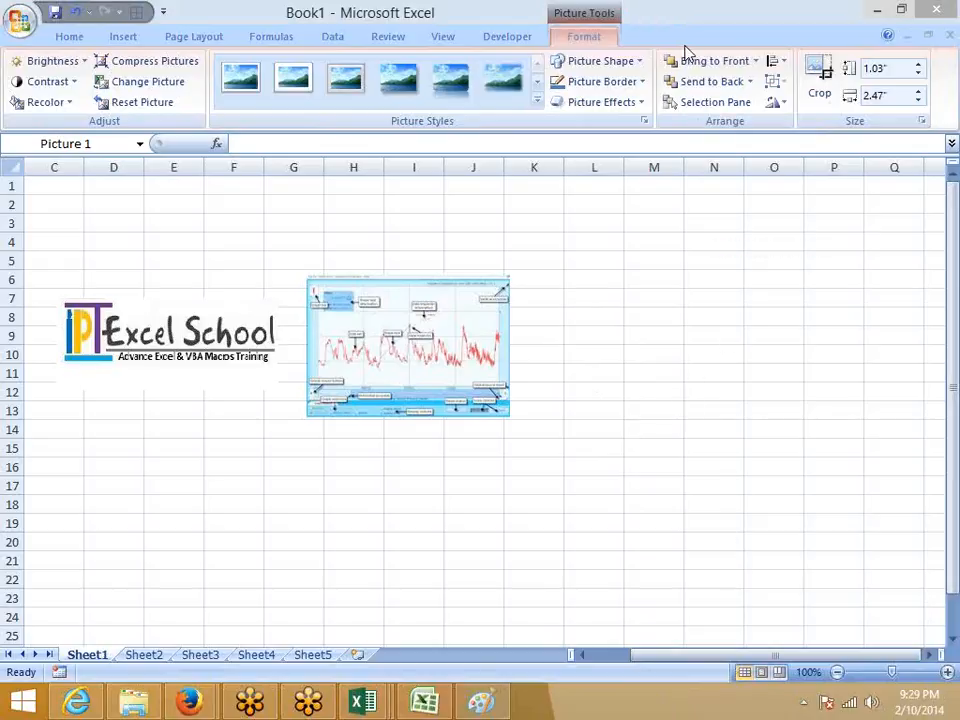
{"action": "key", "text": "Escape"}
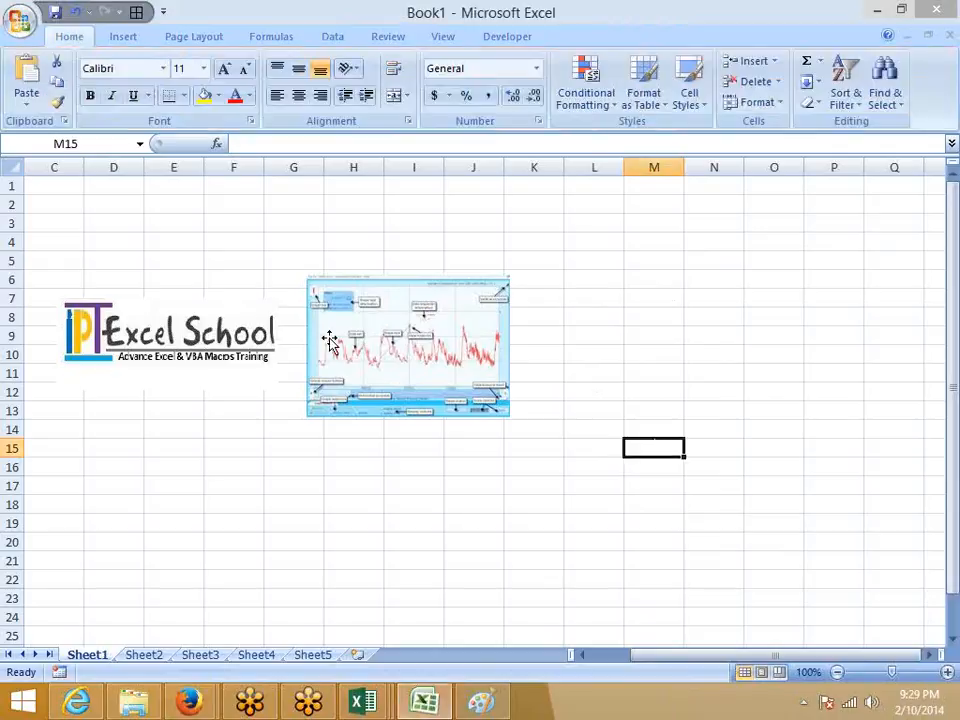
Step: Move the chart picture out to start at column O and the logo to about columns H to K
{"action": "left_click", "coordinate": [272, 330]}
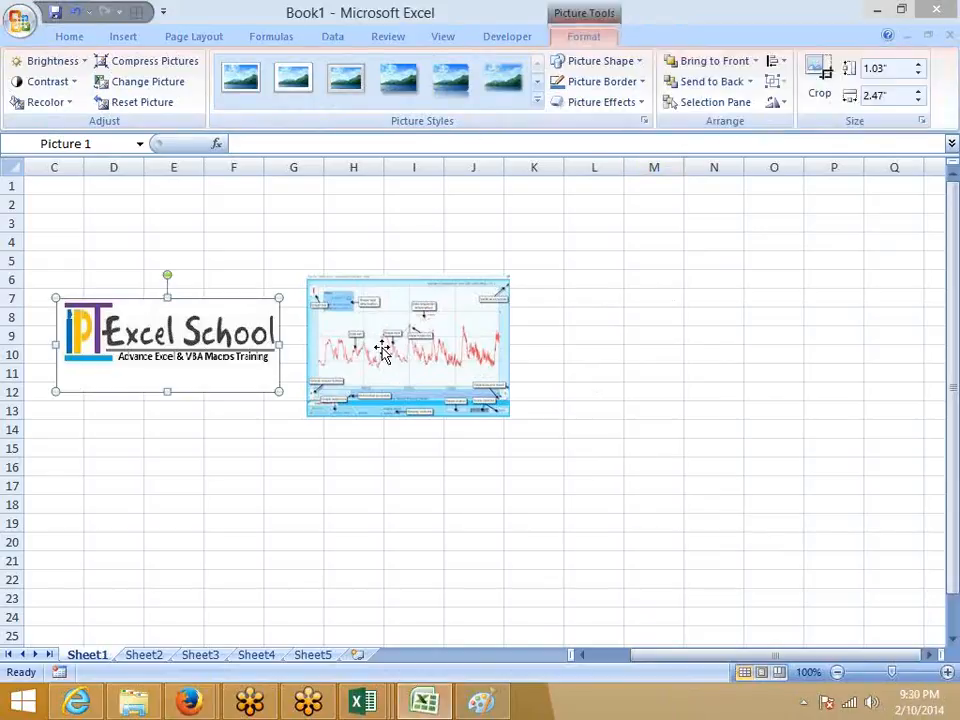
{"action": "left_click_drag", "start_coordinate": [384, 347], "coordinate": [819, 366]}
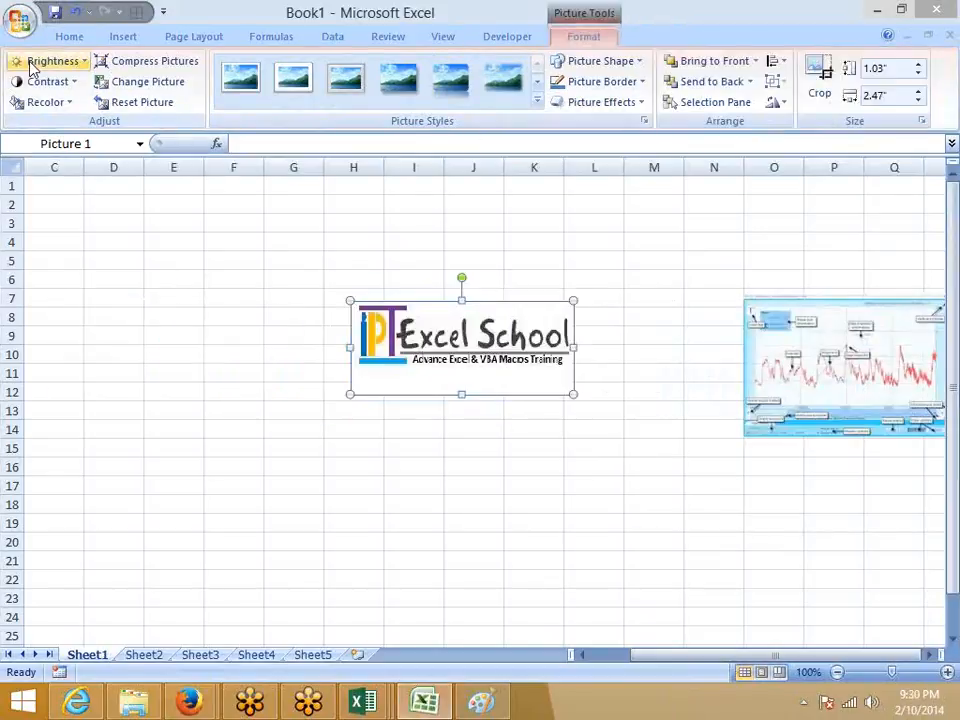
Step: Preview the Brightness and Contrast presets on the logo without applying any
{"action": "left_click", "coordinate": [52, 61]}
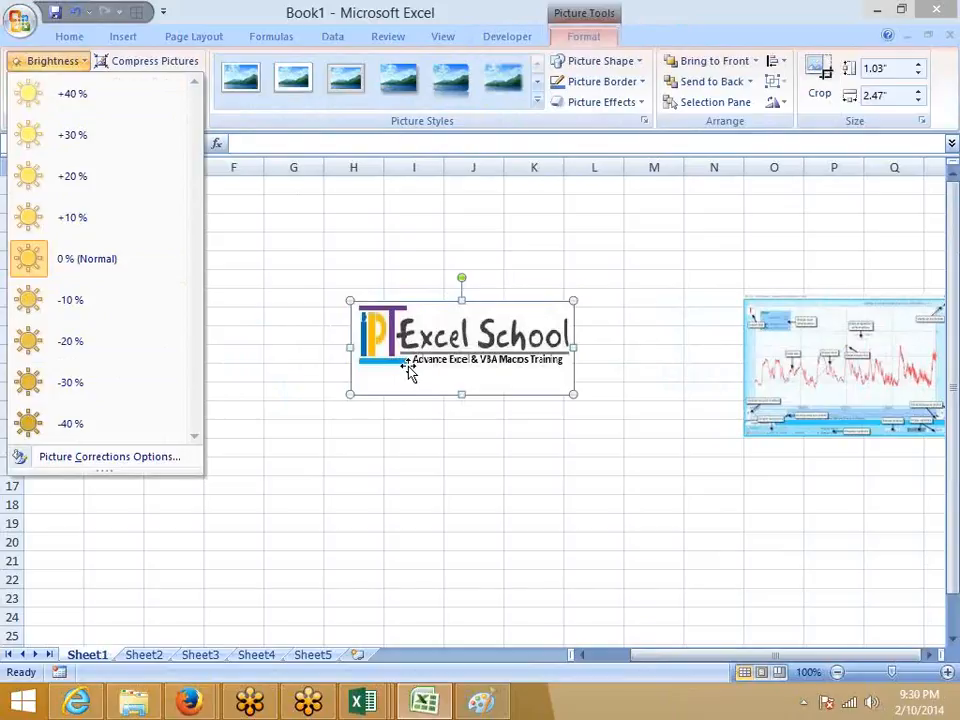
{"action": "left_click", "coordinate": [407, 371]}
{"action": "left_click", "coordinate": [17, 84]}
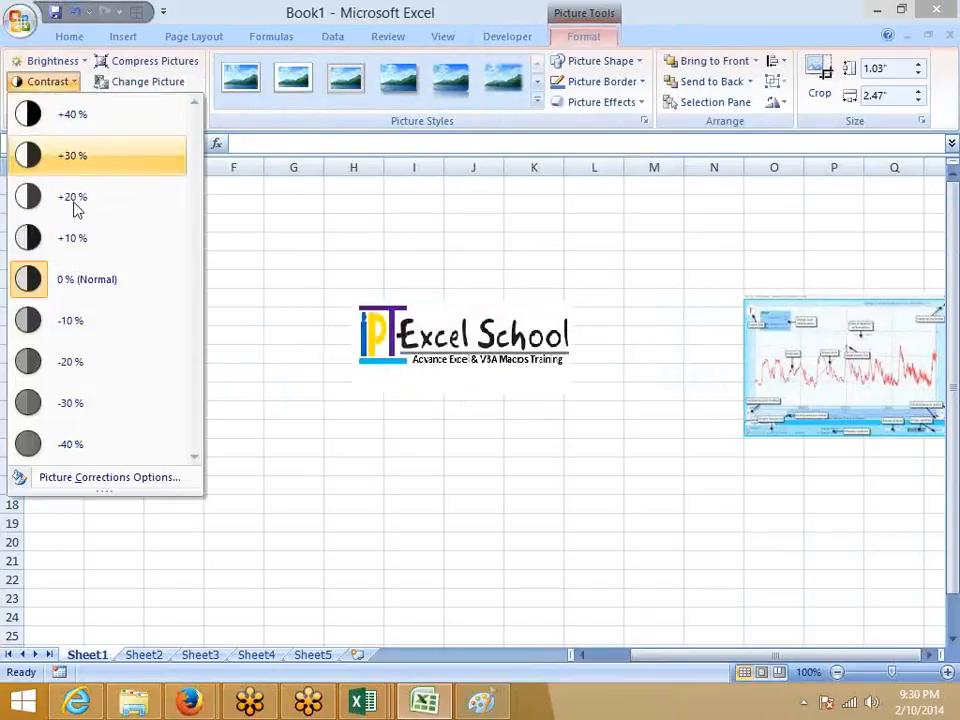
{"action": "left_click", "coordinate": [392, 355]}
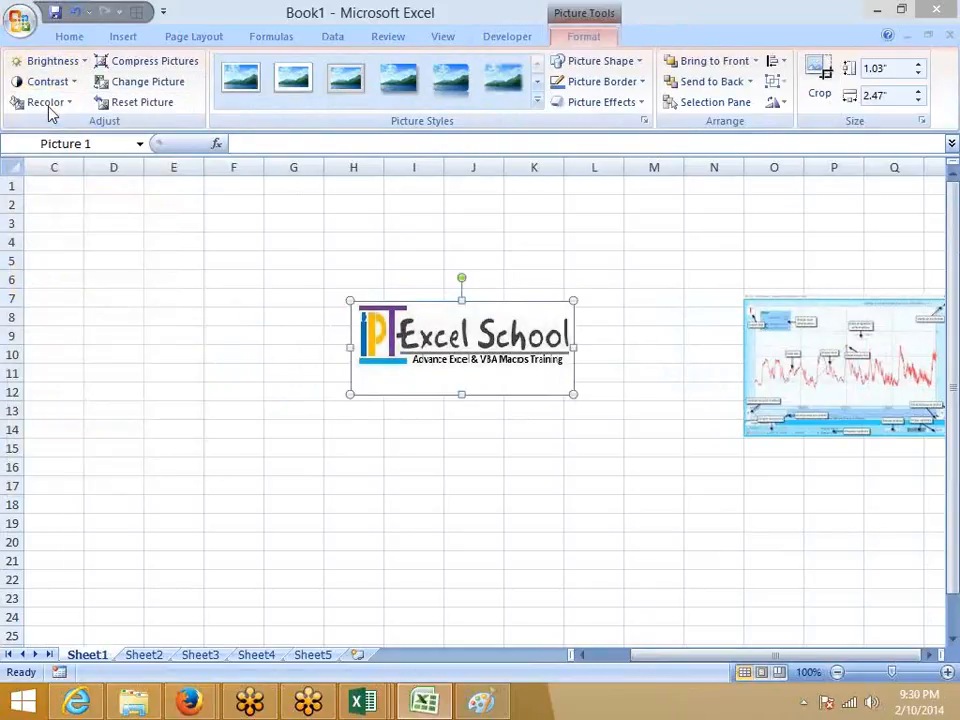
Step: Compress all pictures in the workbook, not only the selected one, and move the logo picture up to columns H–K, starting at row 4
{"action": "left_click", "coordinate": [46, 103]}
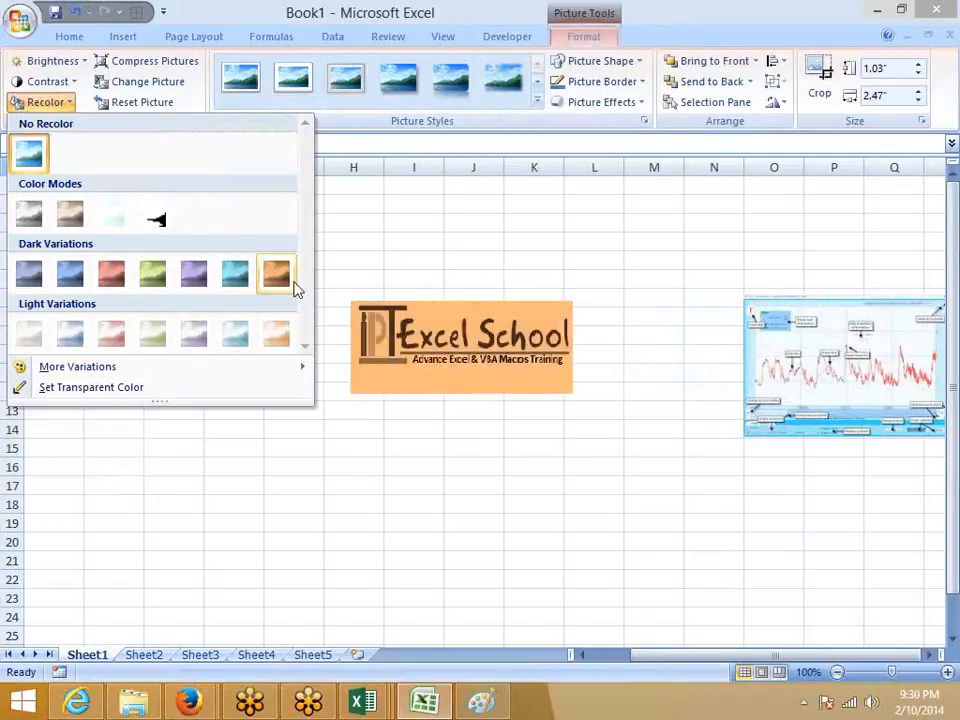
{"action": "left_click", "coordinate": [399, 340]}
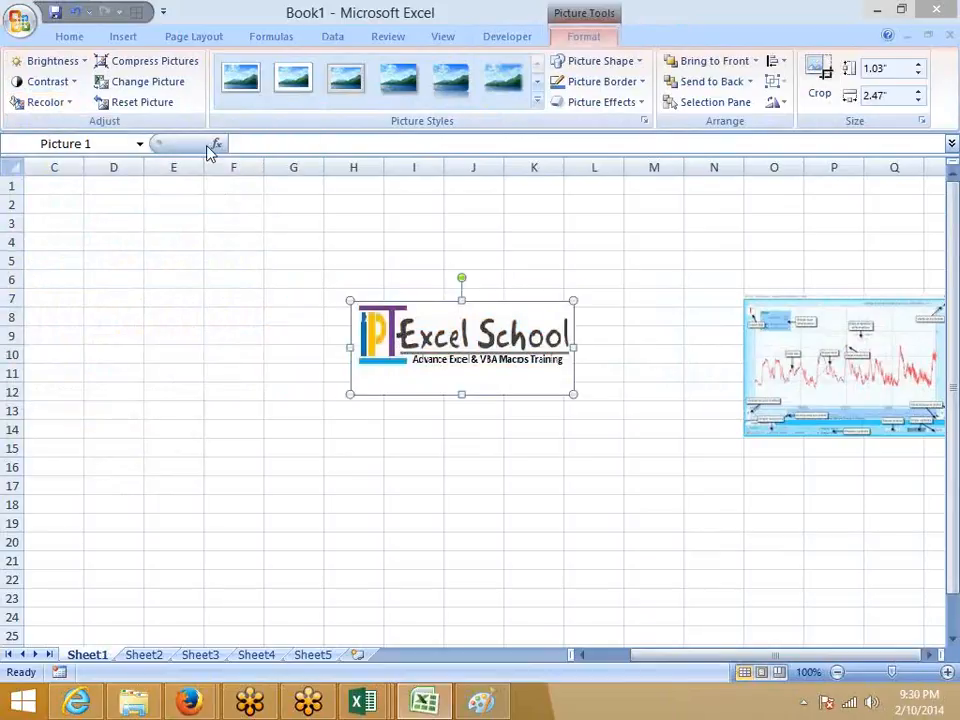
{"action": "left_click", "coordinate": [160, 62]}
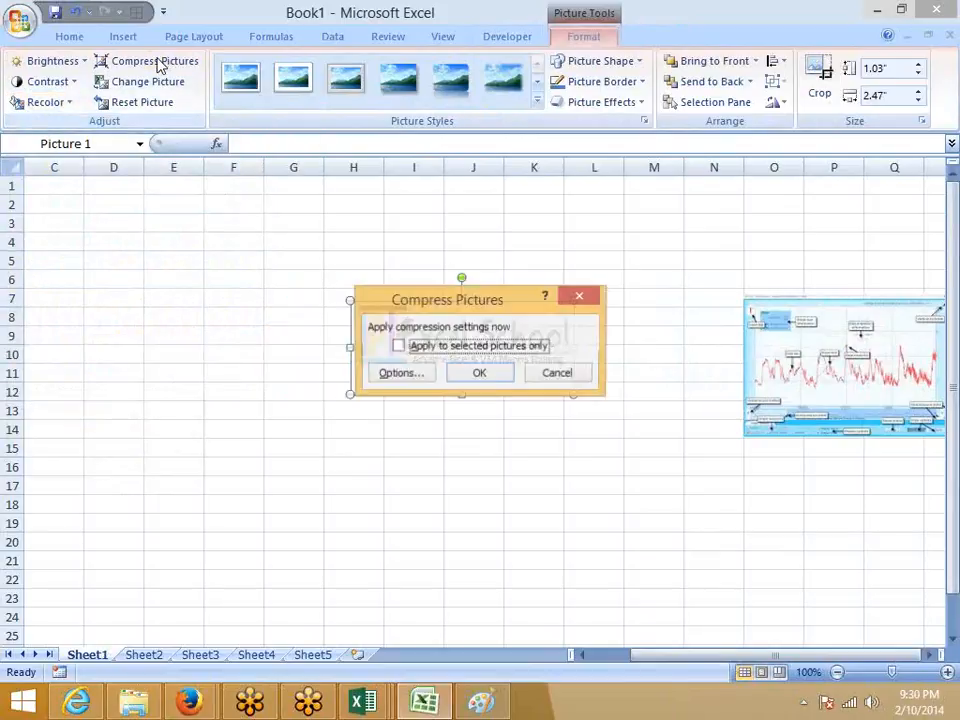
{"action": "left_click", "coordinate": [479, 374]}
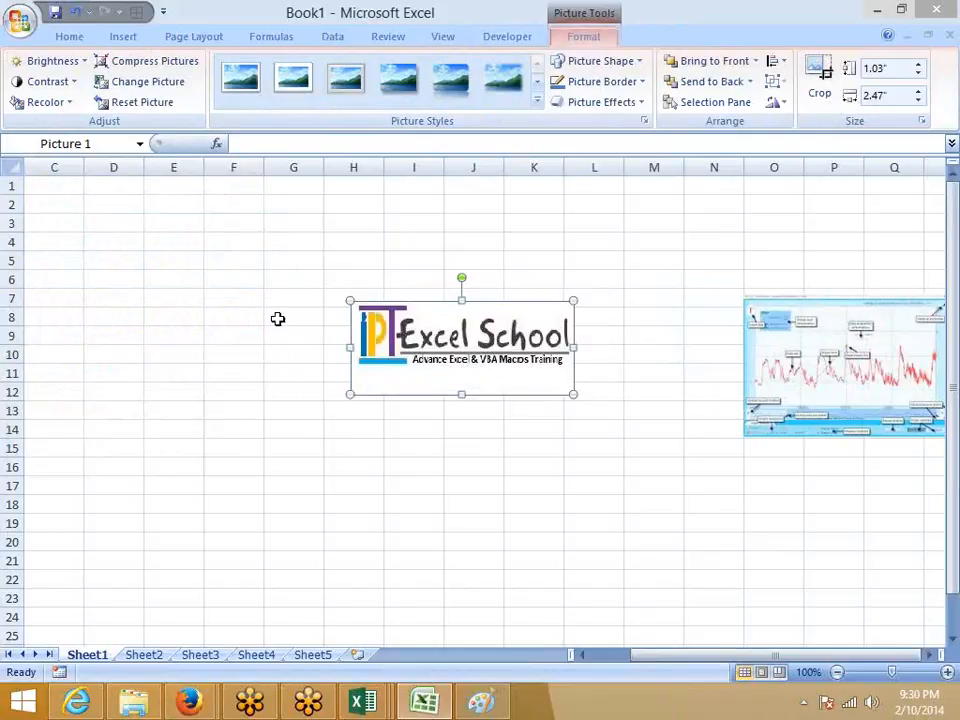
{"action": "left_click_drag", "start_coordinate": [432, 354], "coordinate": [173, 173]}
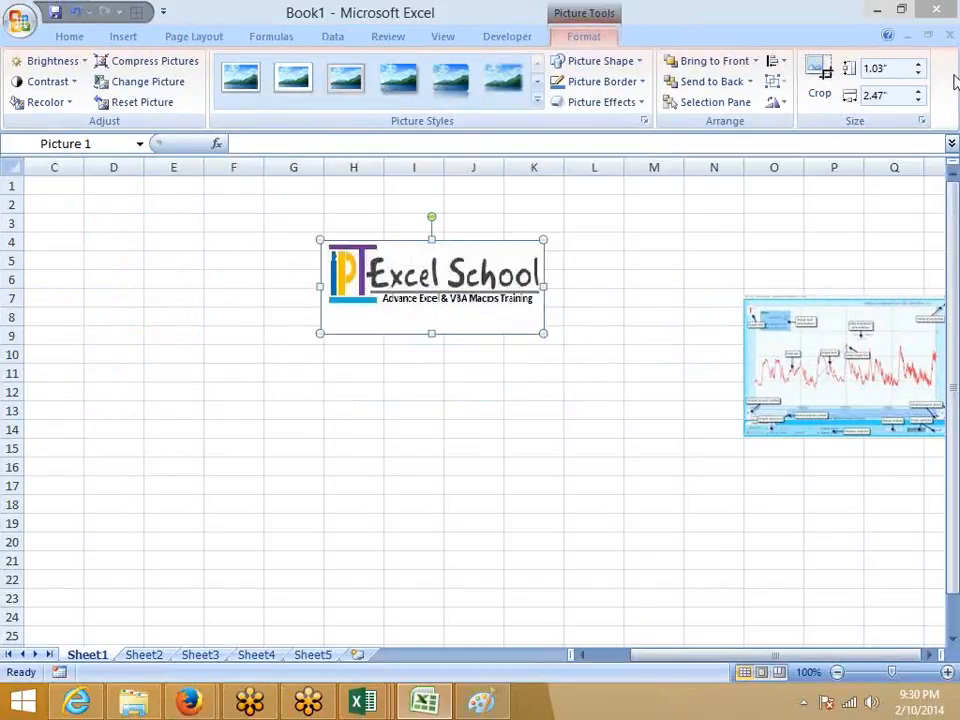
{"action": "left_click", "coordinate": [946, 46]}
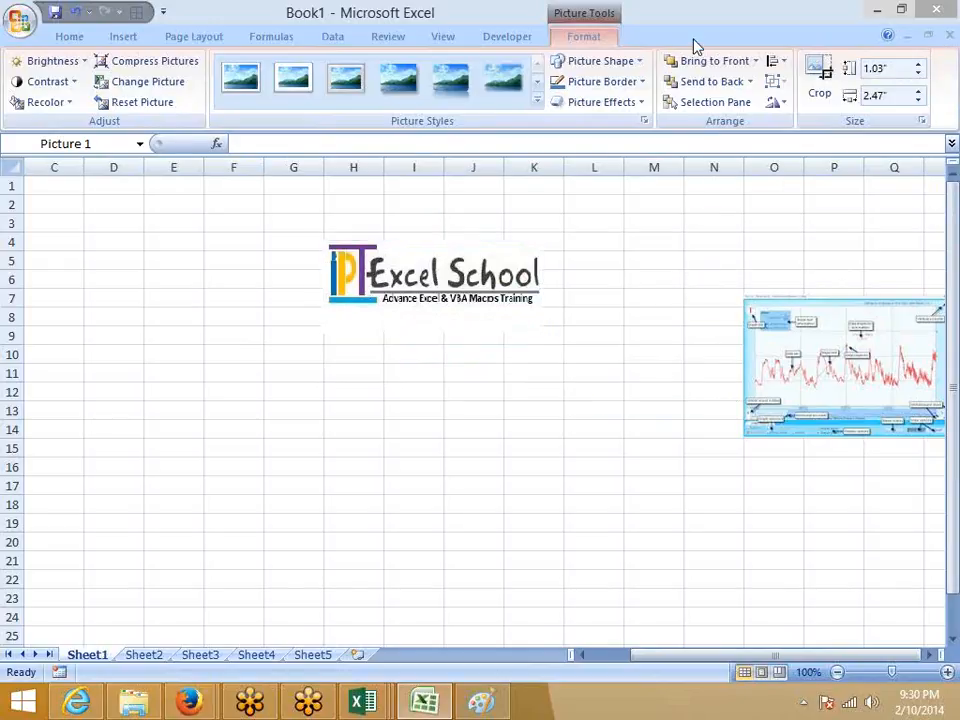
Step: Preview the brightness, contrast and recolor variations on the logo picture
{"action": "left_click", "coordinate": [24, 62]}
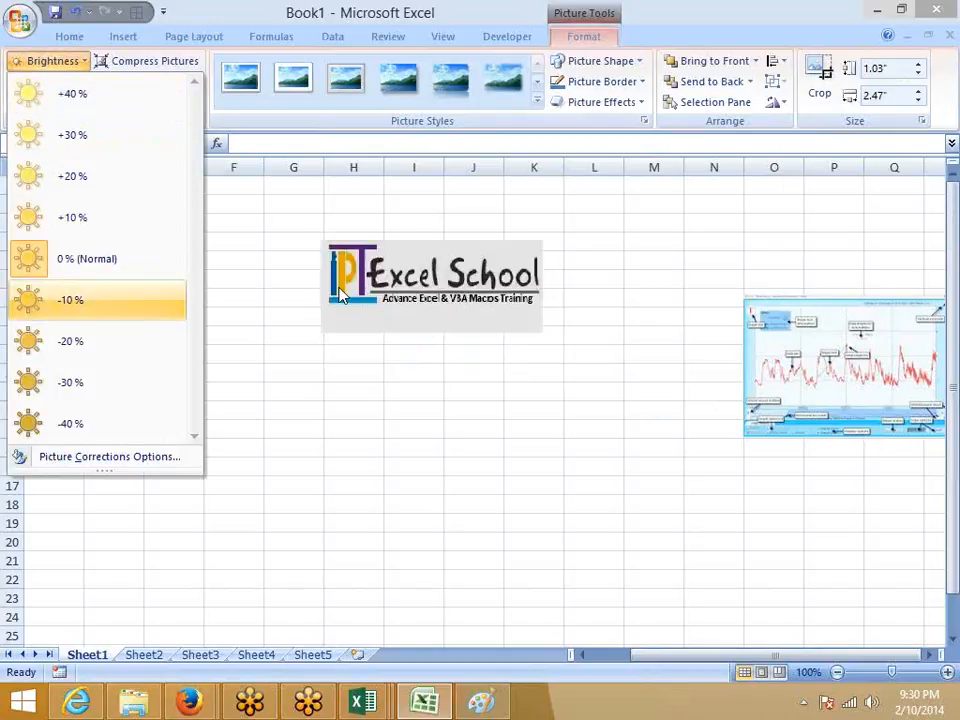
{"action": "left_click", "coordinate": [40, 299]}
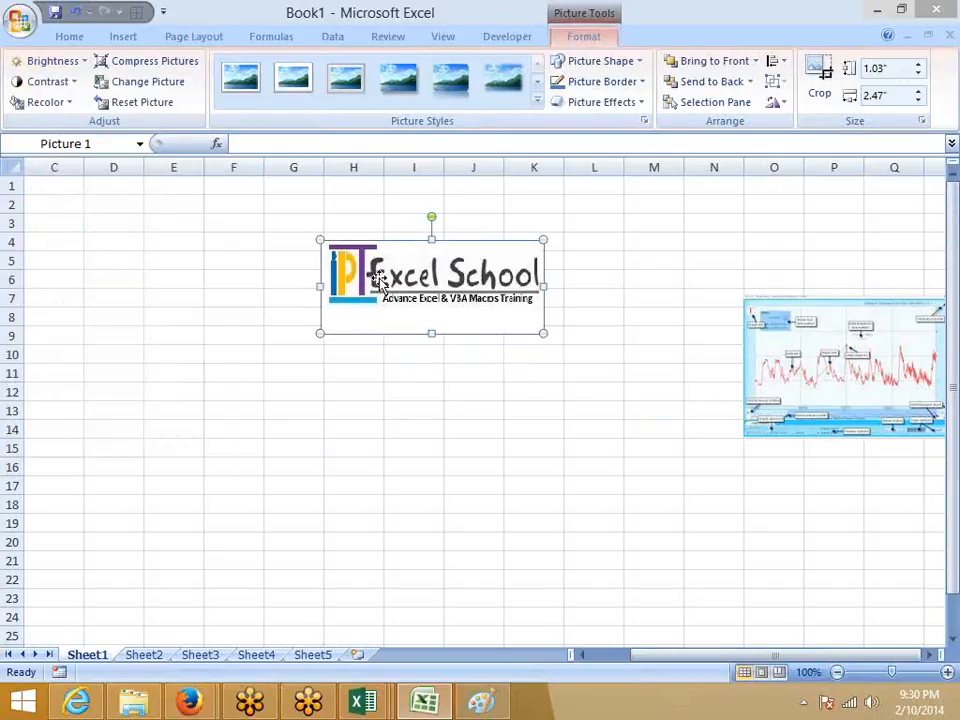
{"action": "left_click", "coordinate": [50, 82]}
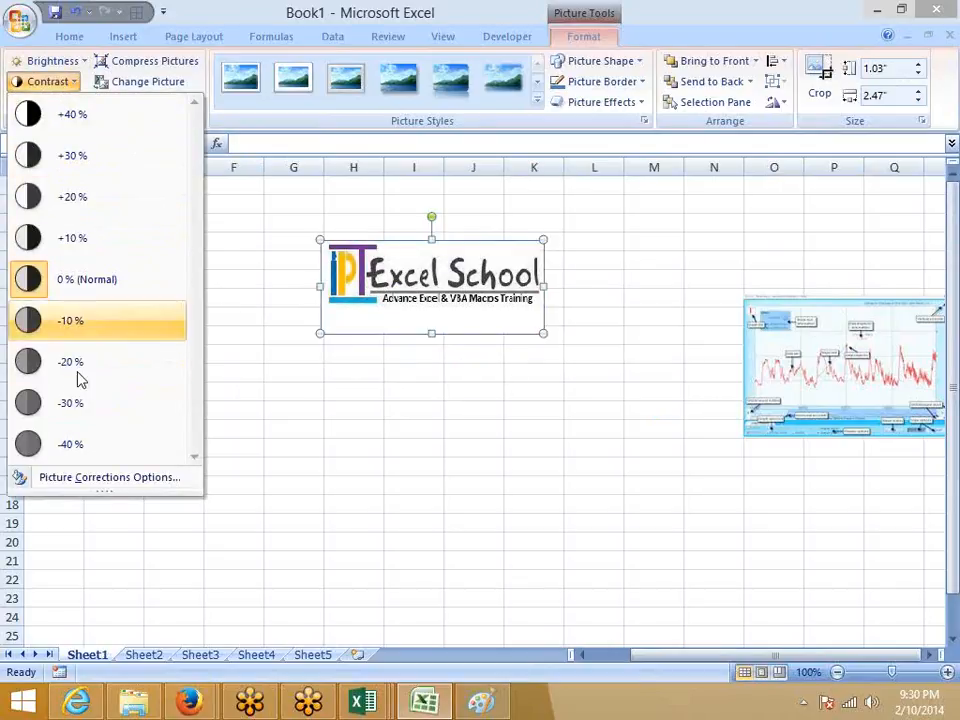
{"action": "key", "text": "Escape"}
{"action": "left_click", "coordinate": [45, 102]}
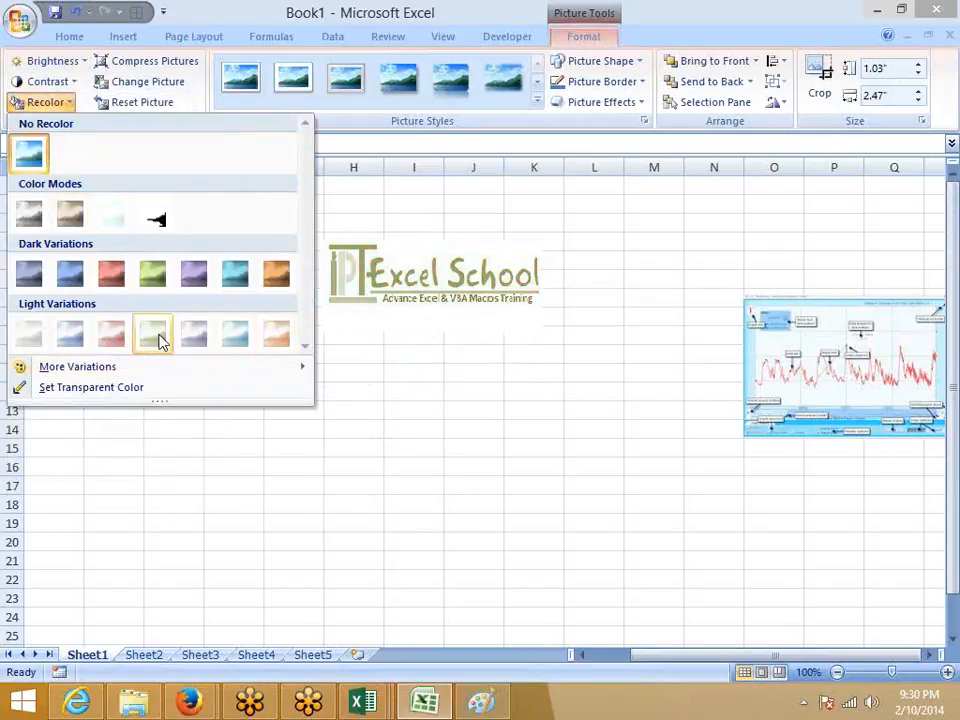
{"action": "left_click", "coordinate": [437, 305]}
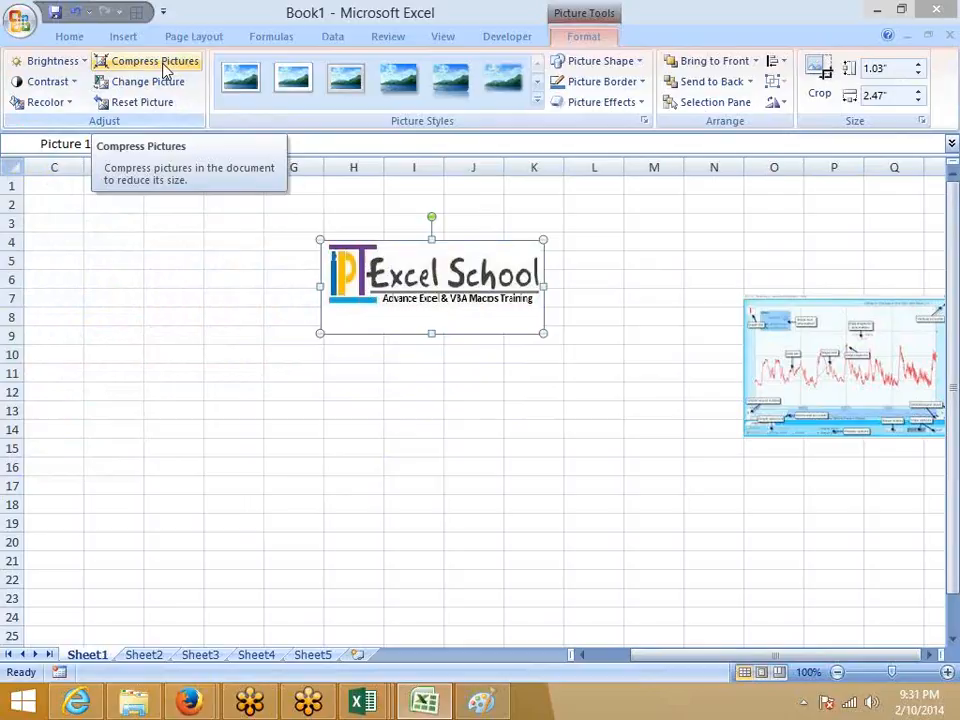
Step: Move the logo picture to about columns E–I, rows 8–13, and apply the black double-frame picture style
{"action": "left_click_drag", "start_coordinate": [456, 305], "coordinate": [367, 365]}
{"action": "left_click", "coordinate": [455, 84]}
{"action": "left_click", "coordinate": [537, 100]}
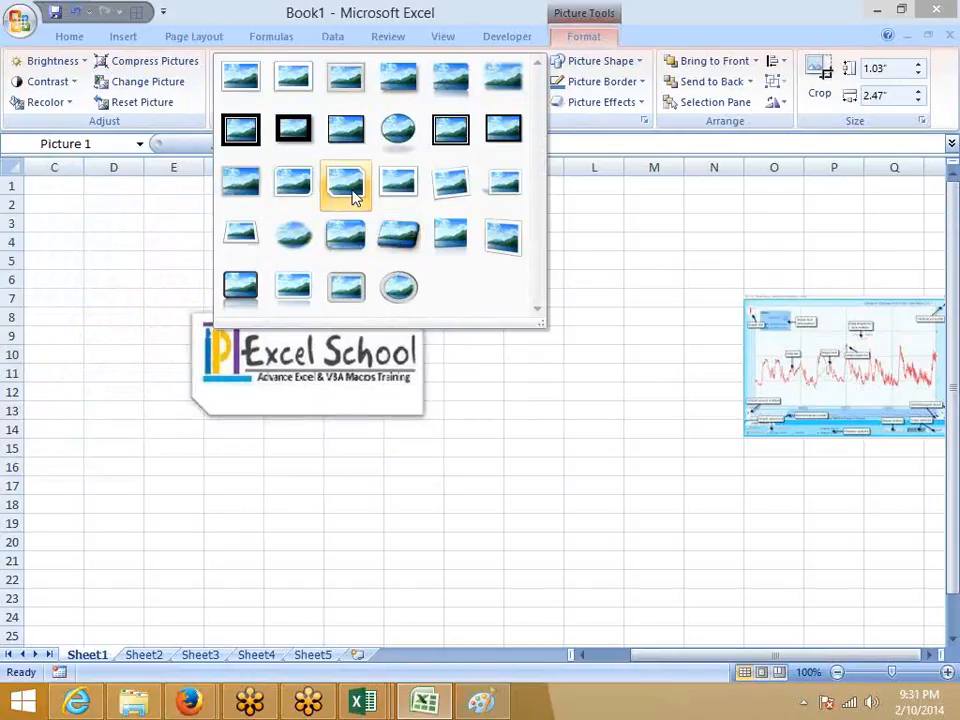
{"action": "left_click", "coordinate": [244, 138]}
{"action": "left_click", "coordinate": [543, 445]}
{"action": "left_click", "coordinate": [439, 422]}
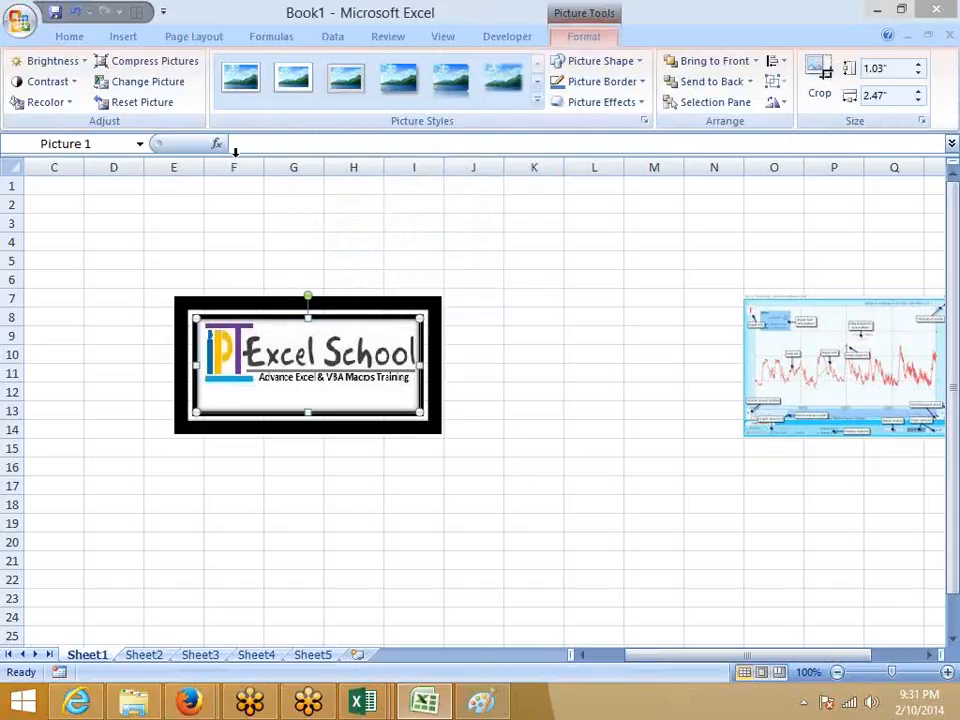
Step: Replace the logo picture with the image named excel from the Desktop, keeping its frame style
{"action": "left_click", "coordinate": [172, 93]}
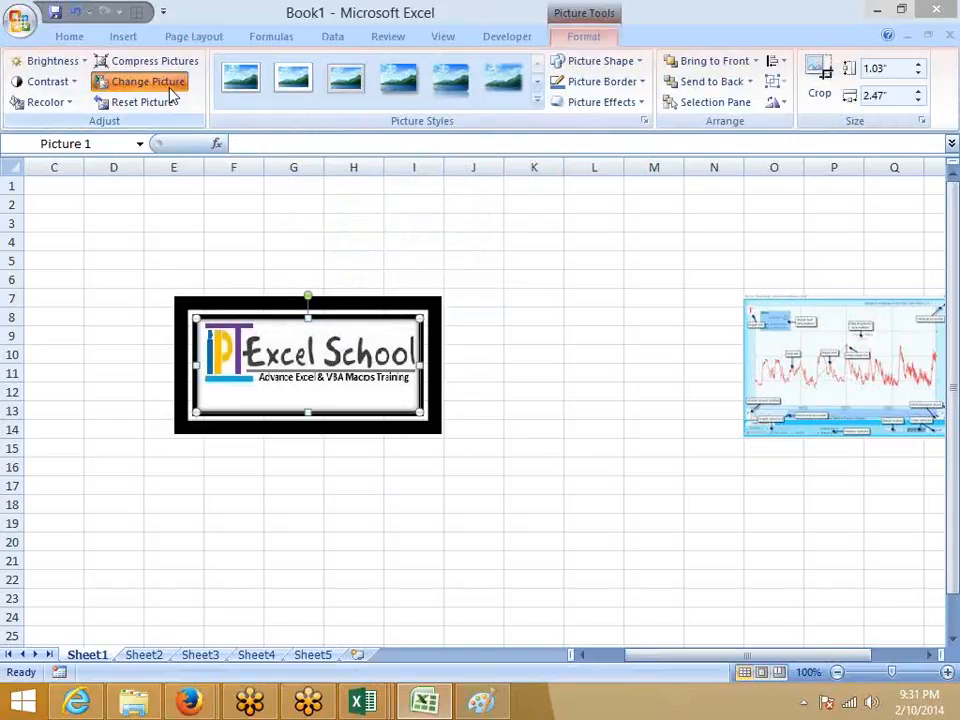
{"action": "left_click", "coordinate": [392, 275]}
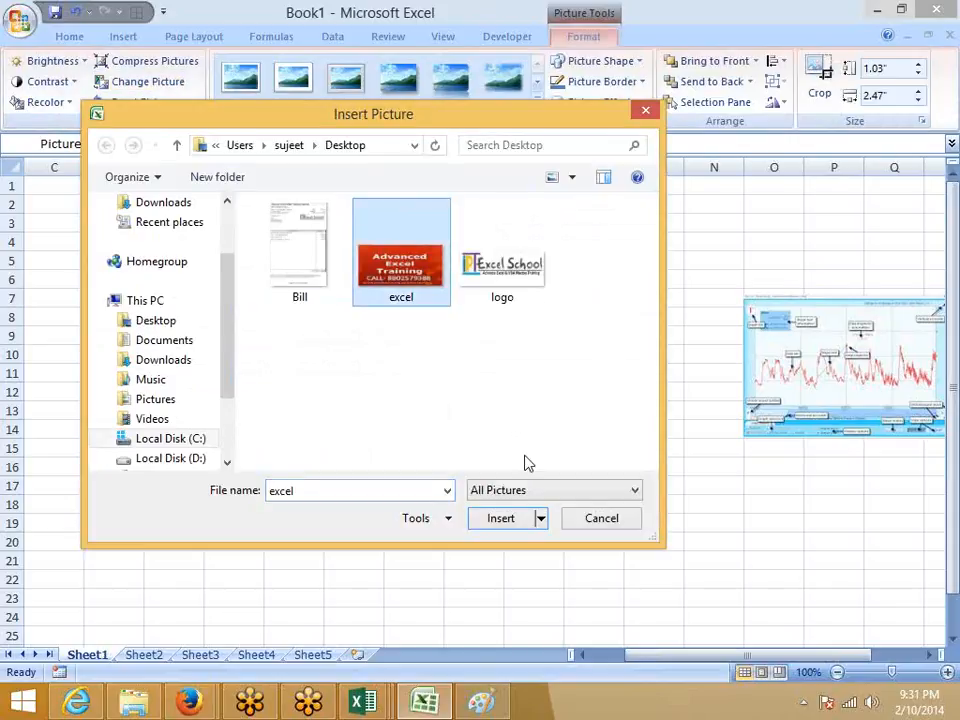
{"action": "left_click", "coordinate": [503, 521]}
{"action": "left_click", "coordinate": [417, 513]}
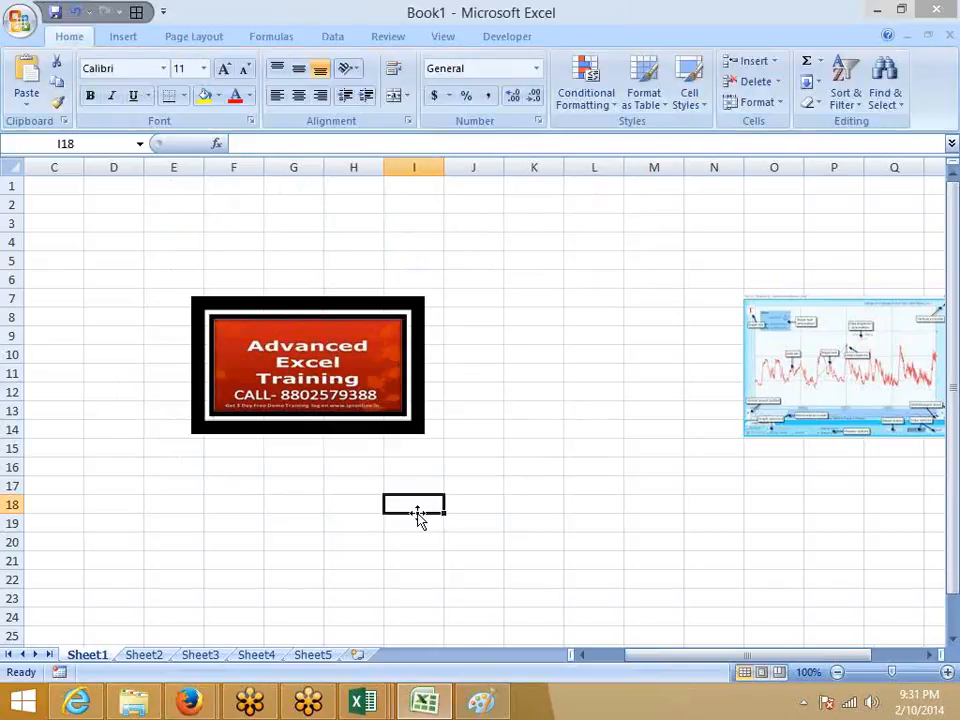
{"action": "left_click", "coordinate": [347, 365]}
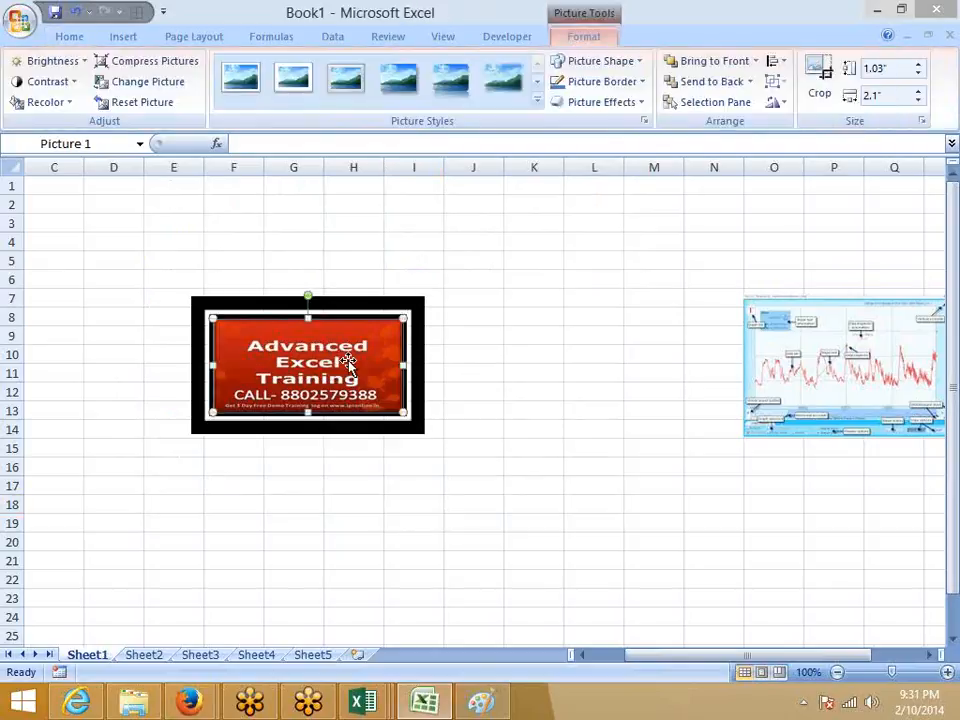
Step: Try resetting the red training picture to its original formatting and size
{"action": "left_click", "coordinate": [162, 110]}
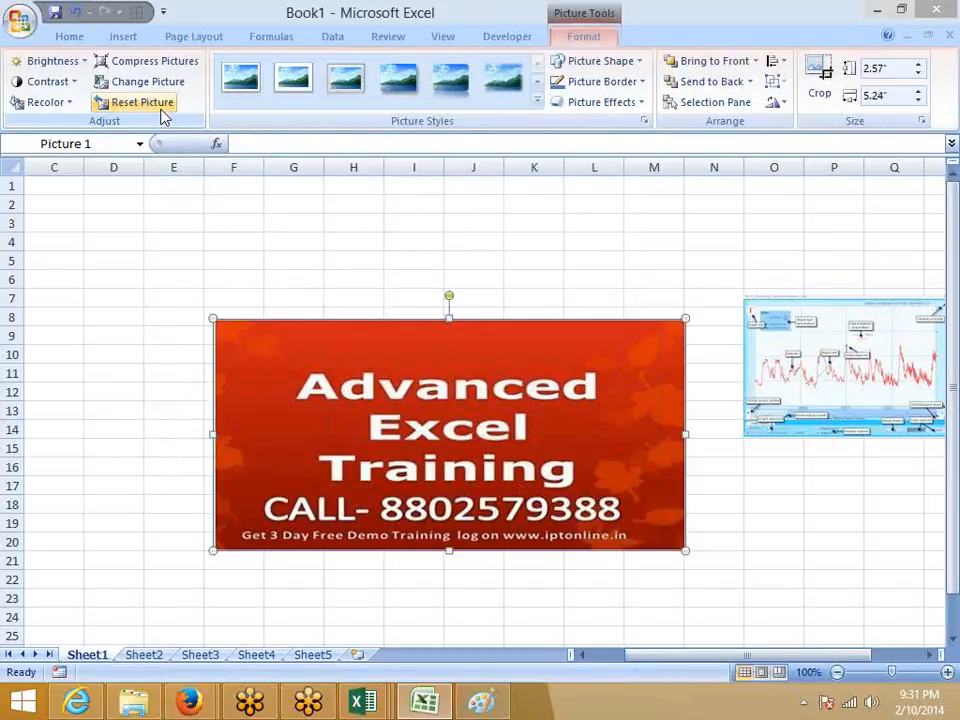
{"action": "key", "text": "ctrl+z"}
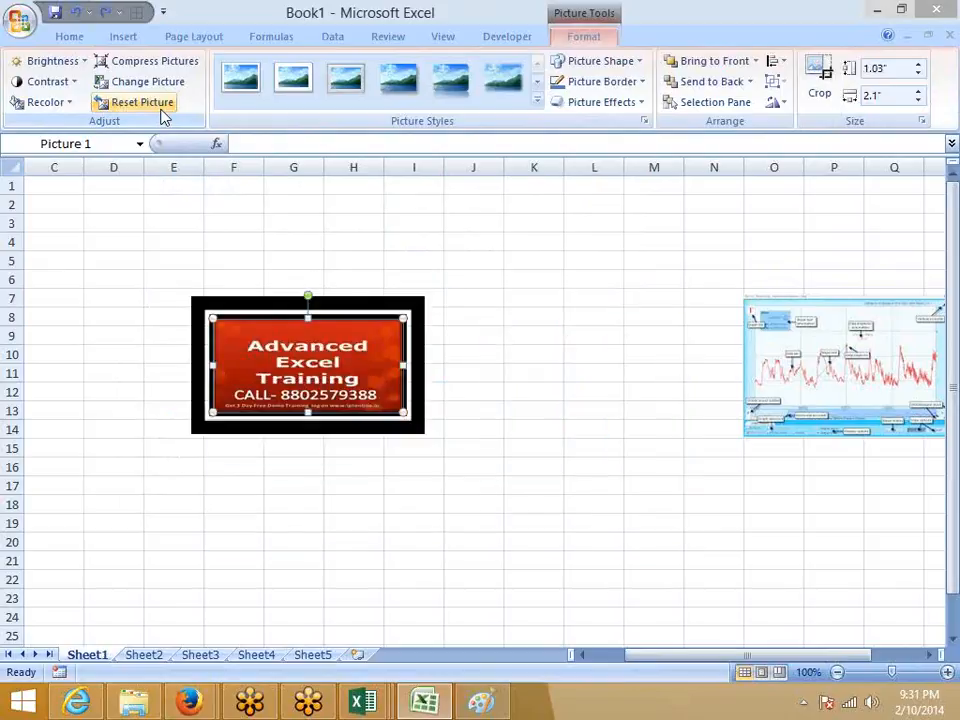
{"action": "left_click", "coordinate": [161, 110]}
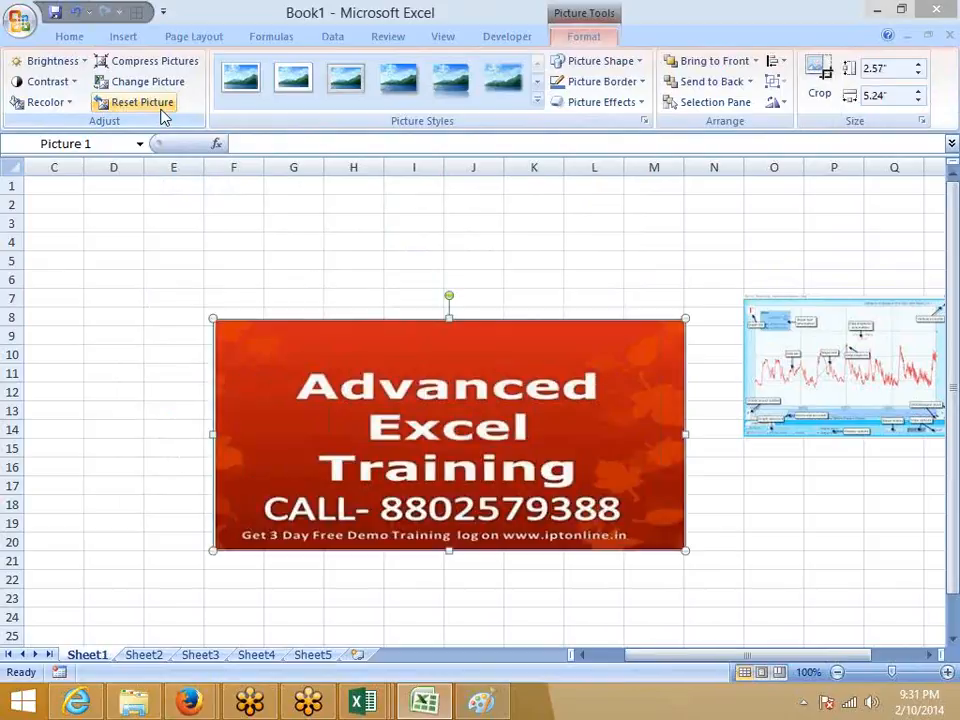
{"action": "key", "text": "ctrl+z"}
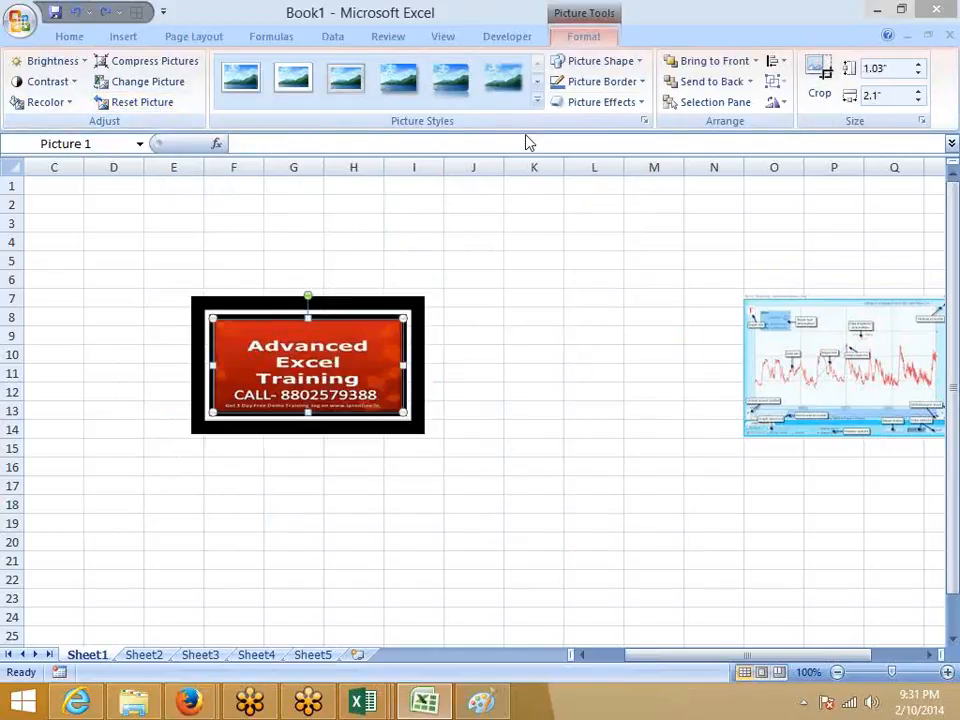
Step: Apply the thin white-frame picture style to the red training picture and move it to about columns D–G
{"action": "left_click", "coordinate": [537, 103]}
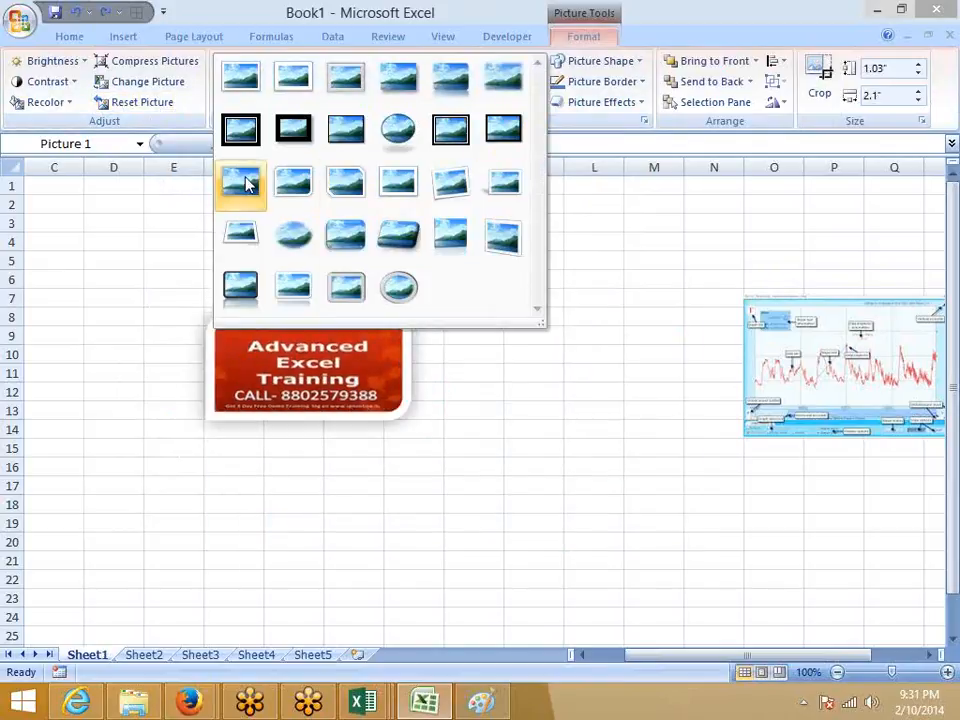
{"action": "left_click", "coordinate": [246, 86]}
{"action": "left_click_drag", "start_coordinate": [327, 394], "coordinate": [231, 382]}
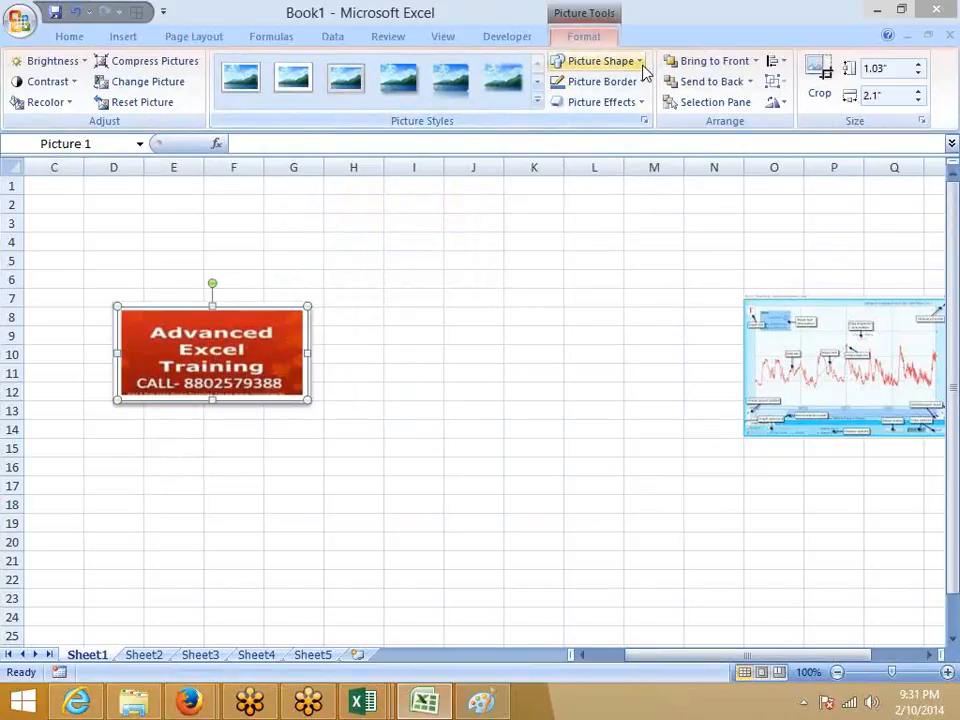
Step: Change the shape of the red training picture to a teardrop
{"action": "left_click", "coordinate": [641, 65]}
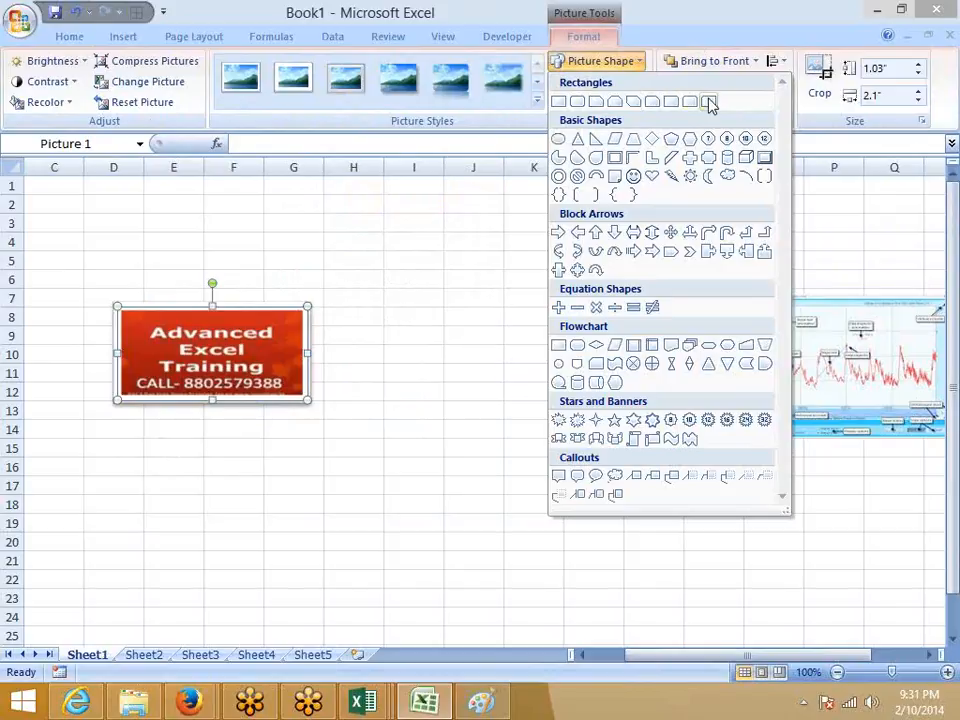
{"action": "left_click", "coordinate": [708, 101]}
{"action": "left_click", "coordinate": [628, 66]}
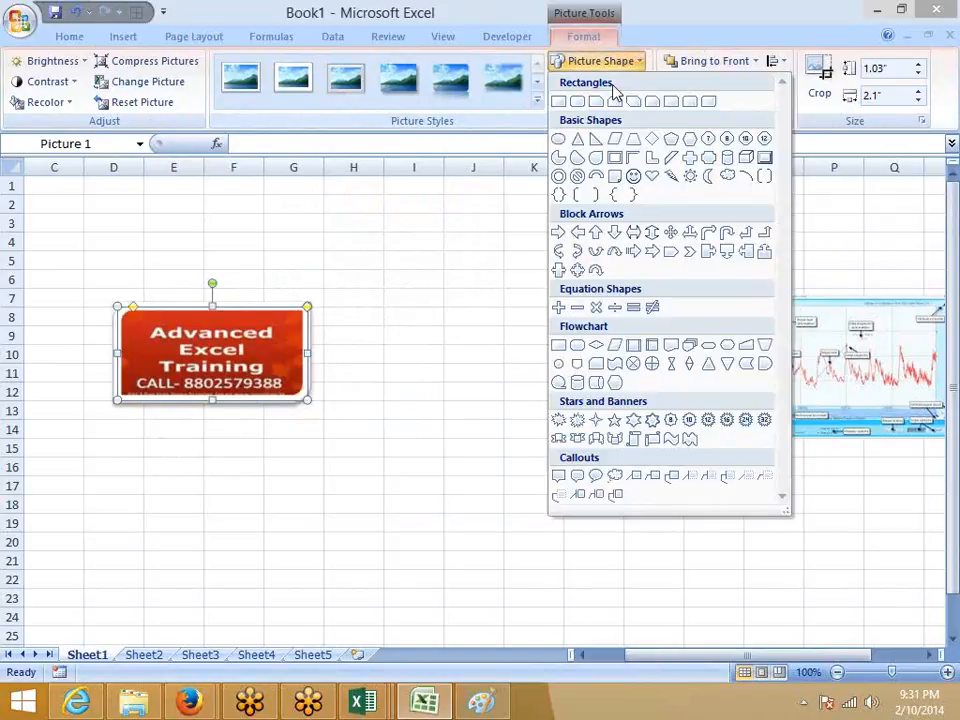
{"action": "left_click", "coordinate": [597, 160]}
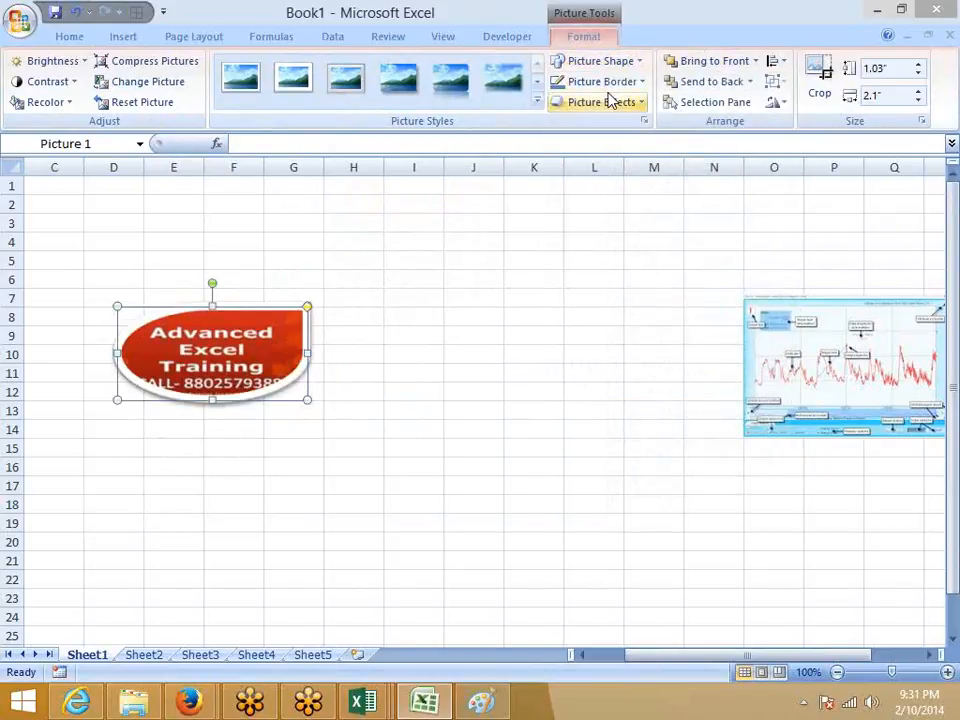
{"action": "left_click", "coordinate": [606, 64]}
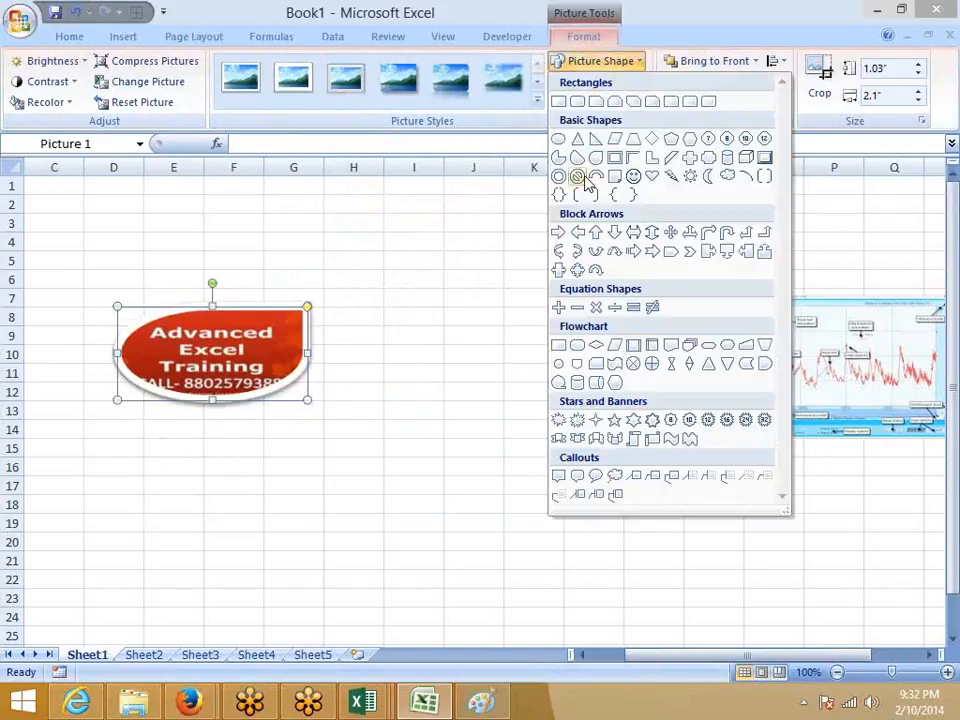
{"action": "left_click", "coordinate": [290, 337]}
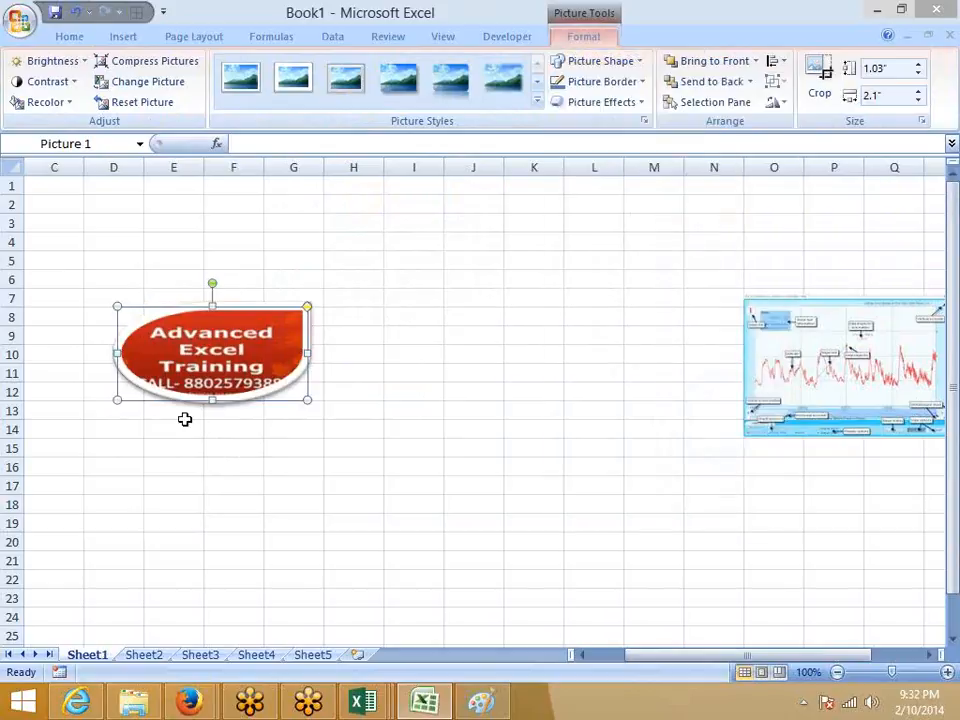
Step: Rotate the teardrop picture about 45 degrees counterclockwise and give it a standard blue border
{"action": "left_click_drag", "start_coordinate": [210, 284], "coordinate": [176, 318]}
{"action": "left_click", "coordinate": [605, 82]}
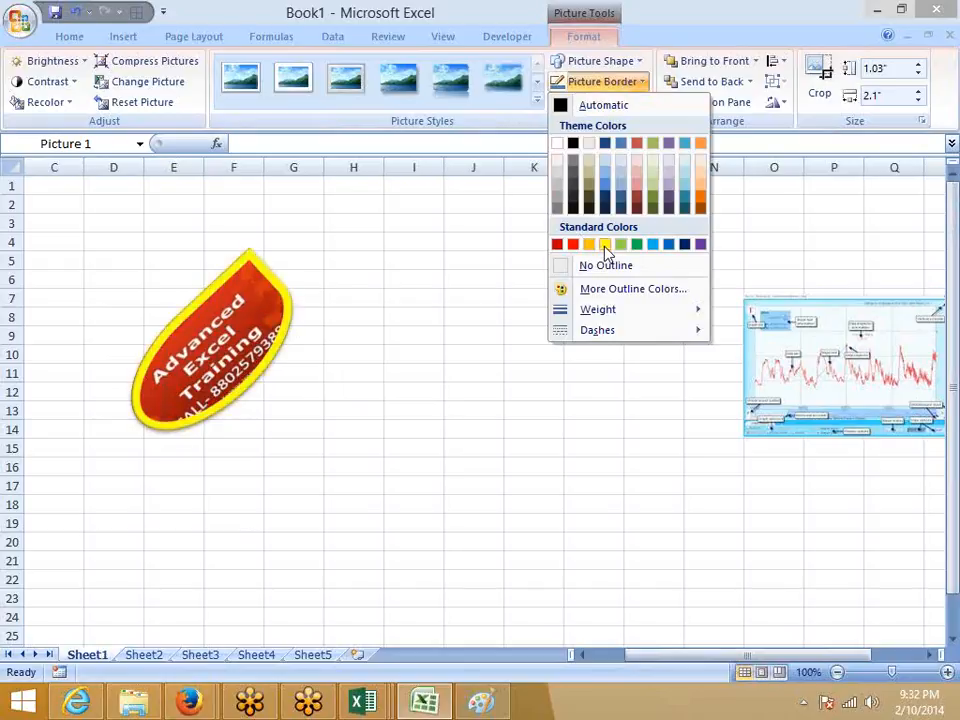
{"action": "left_click", "coordinate": [668, 246]}
Step: Look through the picture effects for the teardrop picture: preset, shadow, reflection, glow, bevel and 3-D rotation
{"action": "left_click", "coordinate": [597, 106]}
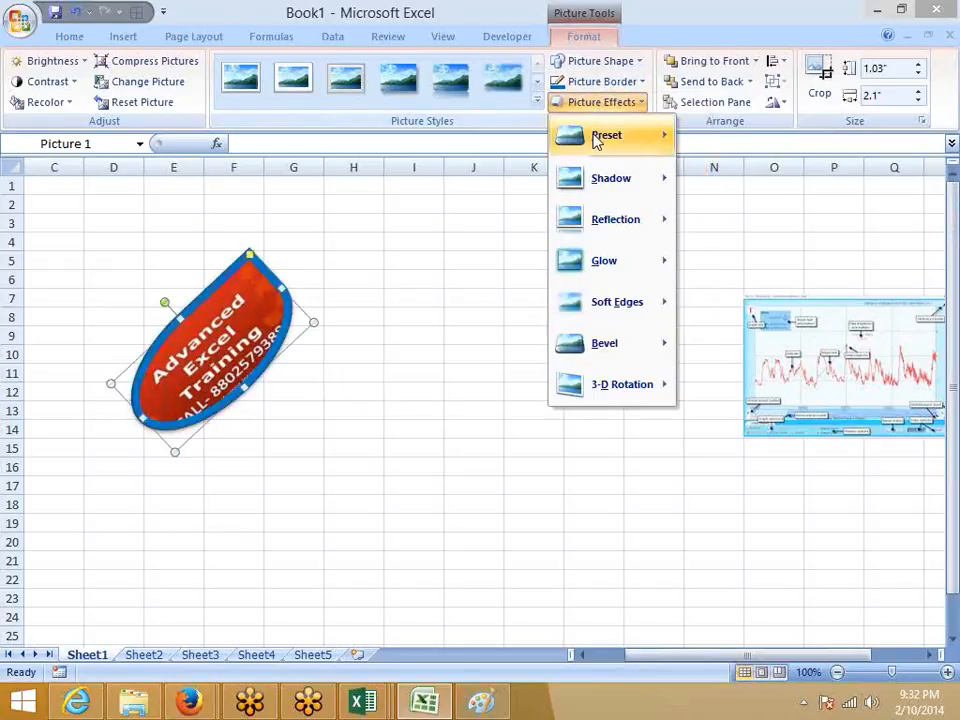
{"action": "mouse_move", "coordinate": [597, 140]}
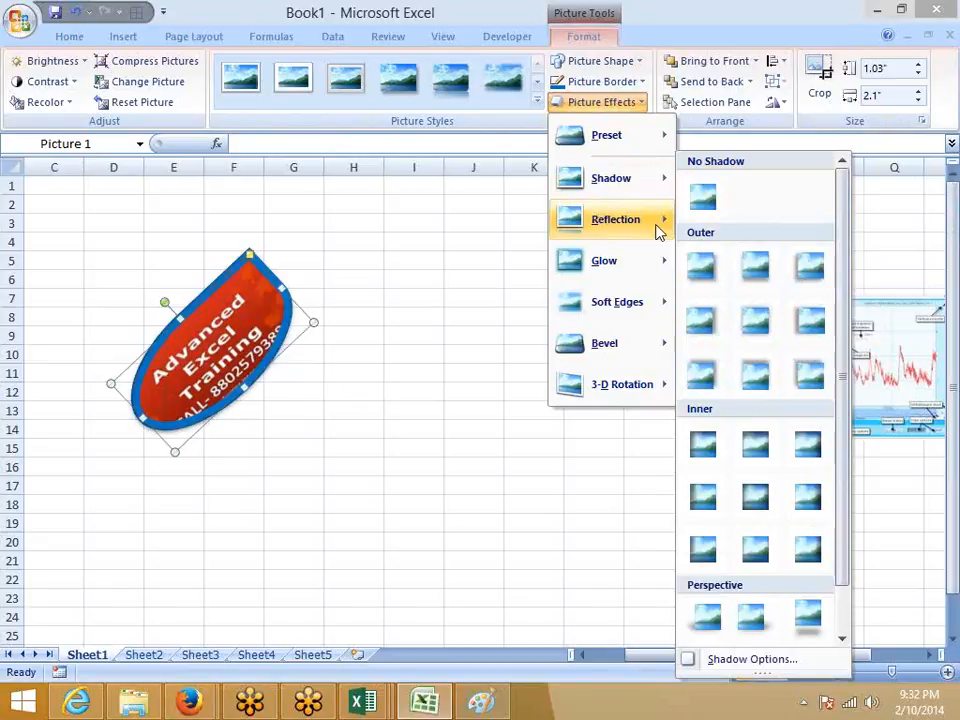
{"action": "mouse_move", "coordinate": [660, 225]}
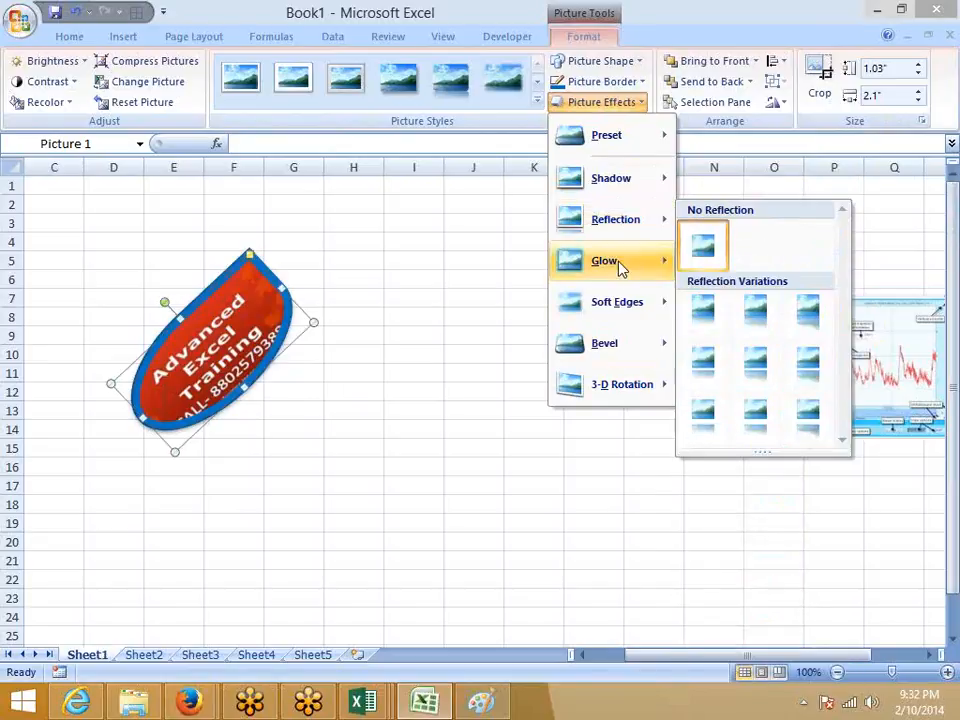
{"action": "mouse_move", "coordinate": [621, 265]}
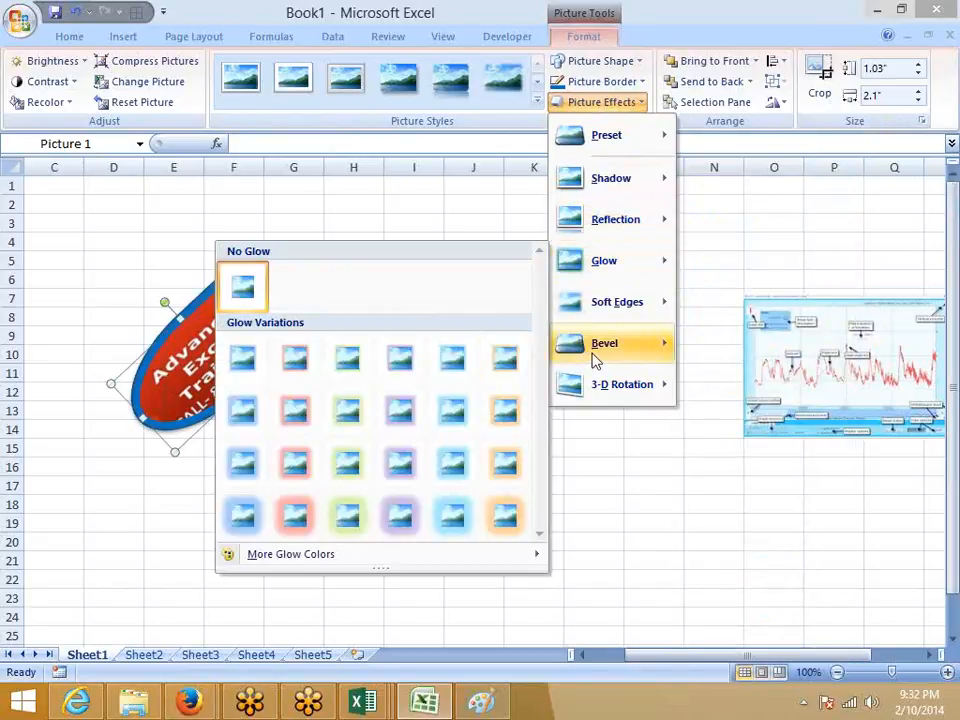
{"action": "mouse_move", "coordinate": [668, 360]}
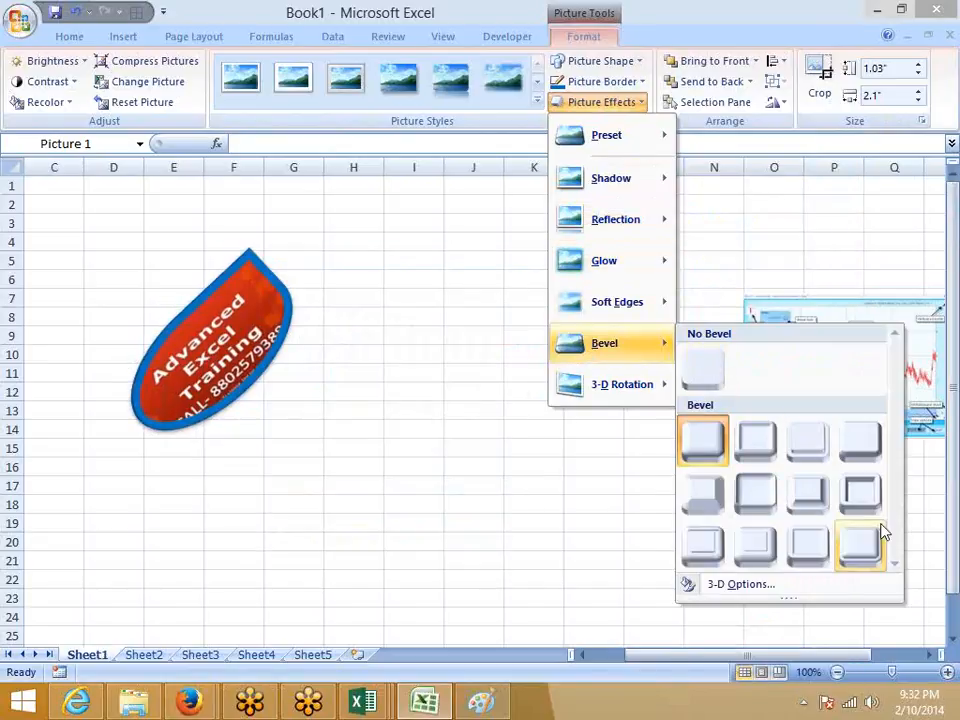
{"action": "mouse_move", "coordinate": [617, 400]}
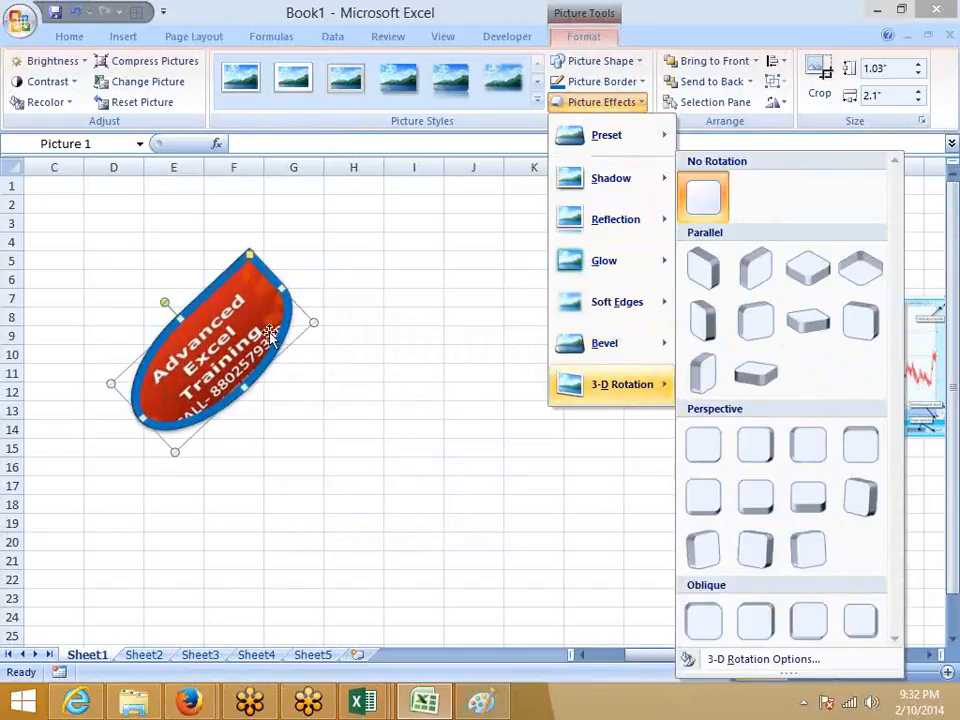
Step: Move the teardrop picture up to about columns C–F and enlarge its height to about 1.97"
{"action": "left_click", "coordinate": [270, 333]}
{"action": "left_click_drag", "start_coordinate": [270, 333], "coordinate": [184, 271]}
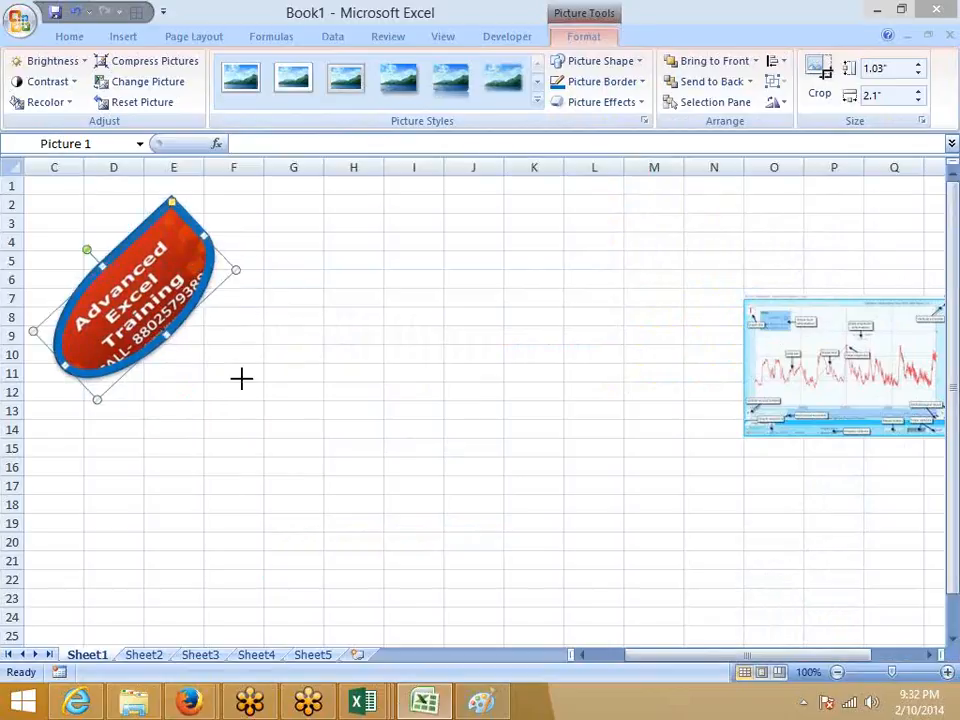
{"action": "left_click_drag", "start_coordinate": [236, 269], "coordinate": [296, 325]}
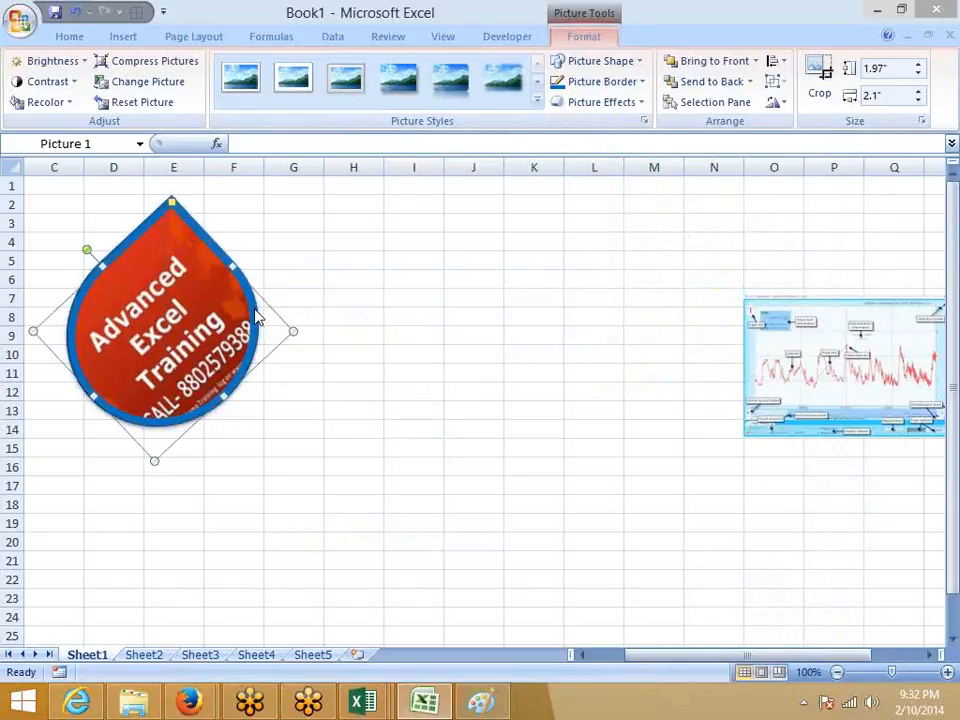
Step: Place two copies of the teardrop picture beside it across columns G–M and delete the chart picture
{"action": "left_click_drag", "start_coordinate": [259, 310], "coordinate": [570, 308]}
{"action": "left_click", "coordinate": [803, 378]}
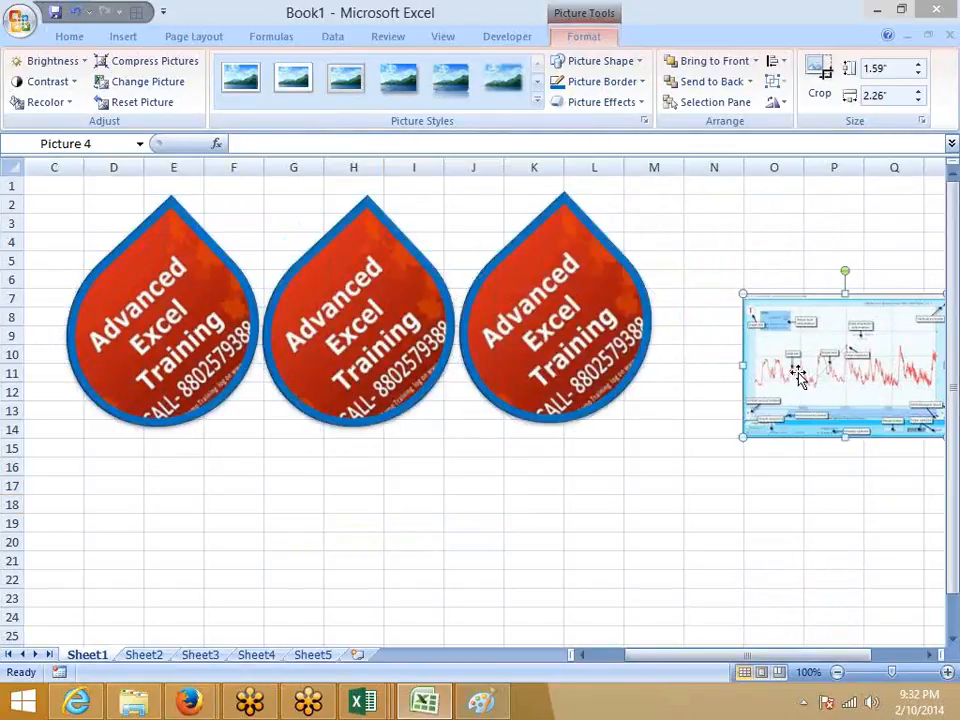
{"action": "key", "text": "Delete"}
Step: Overlap the three teardrop pictures by moving the two outer ones in toward the middle one
{"action": "left_click", "coordinate": [772, 409]}
{"action": "left_click", "coordinate": [575, 300]}
{"action": "left_click", "coordinate": [356, 352]}
{"action": "left_click", "coordinate": [222, 355]}
{"action": "left_click", "coordinate": [575, 346]}
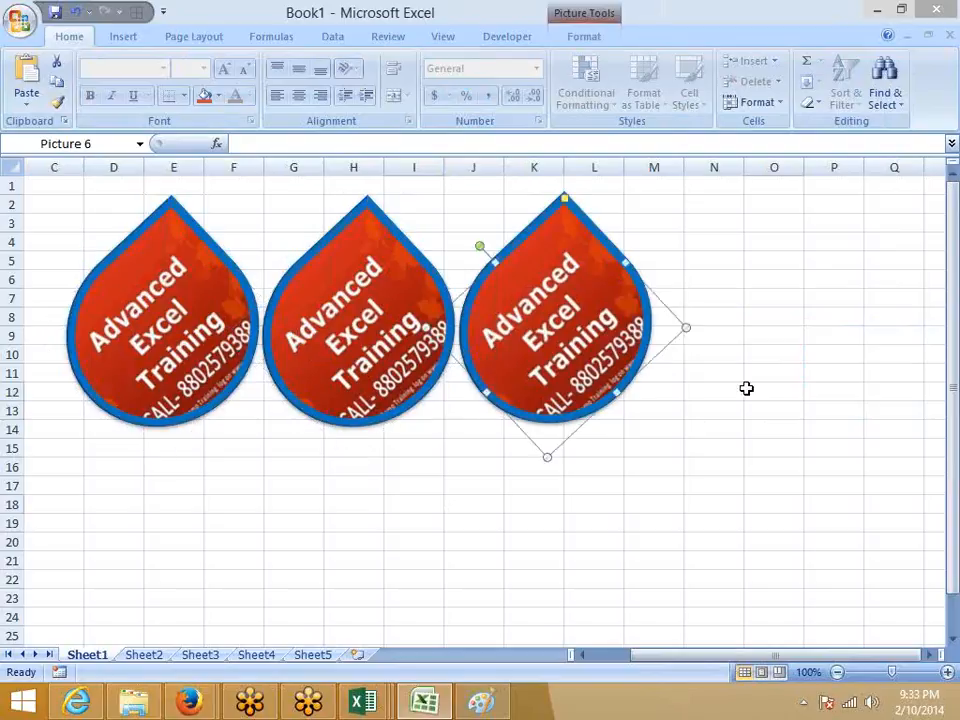
{"action": "left_click", "coordinate": [746, 388]}
{"action": "left_click_drag", "start_coordinate": [590, 340], "coordinate": [494, 347]}
{"action": "left_click", "coordinate": [653, 371]}
{"action": "left_click_drag", "start_coordinate": [170, 330], "coordinate": [256, 338]}
{"action": "left_click", "coordinate": [602, 409]}
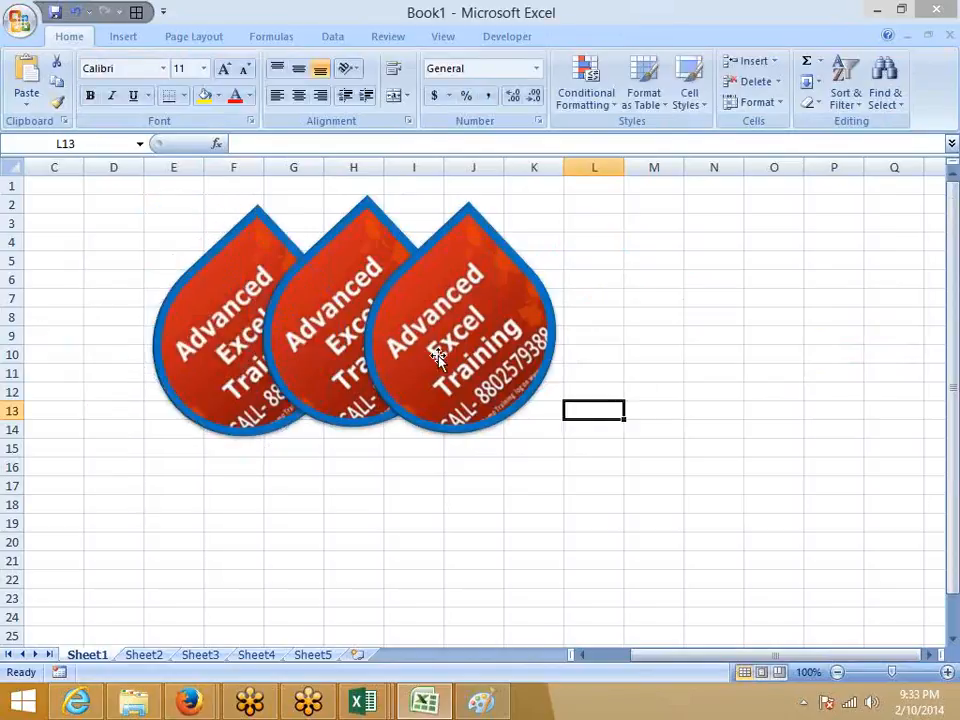
{"action": "left_click_drag", "start_coordinate": [437, 355], "coordinate": [424, 360]}
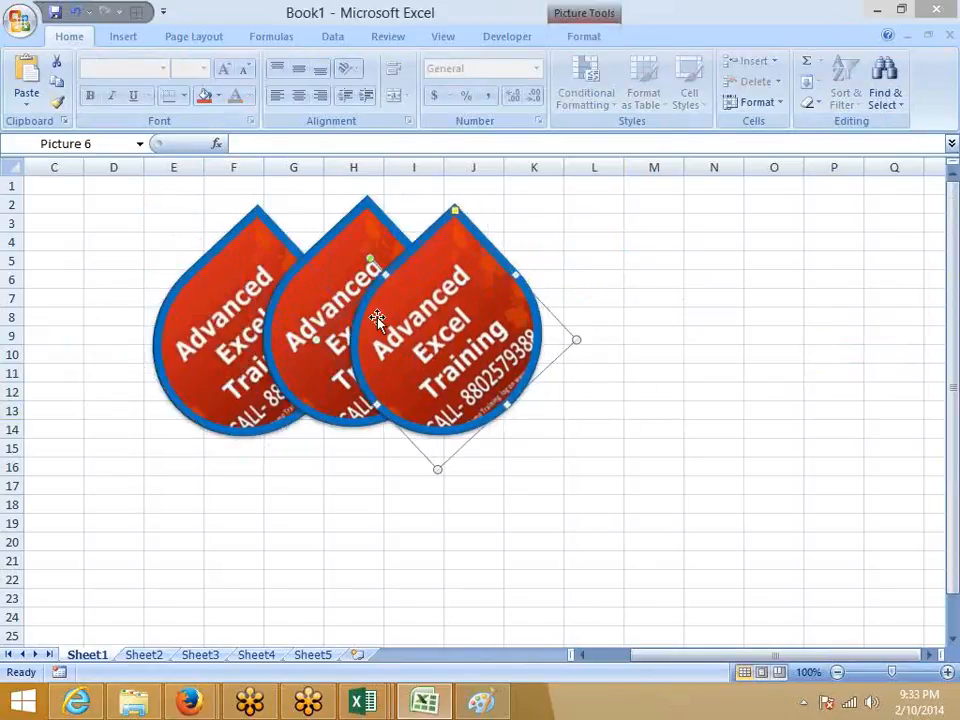
Step: Test the stacking order of the rightmost teardrop picture, bringing it to the front and leaving it sent to the back
{"action": "left_click", "coordinate": [581, 34]}
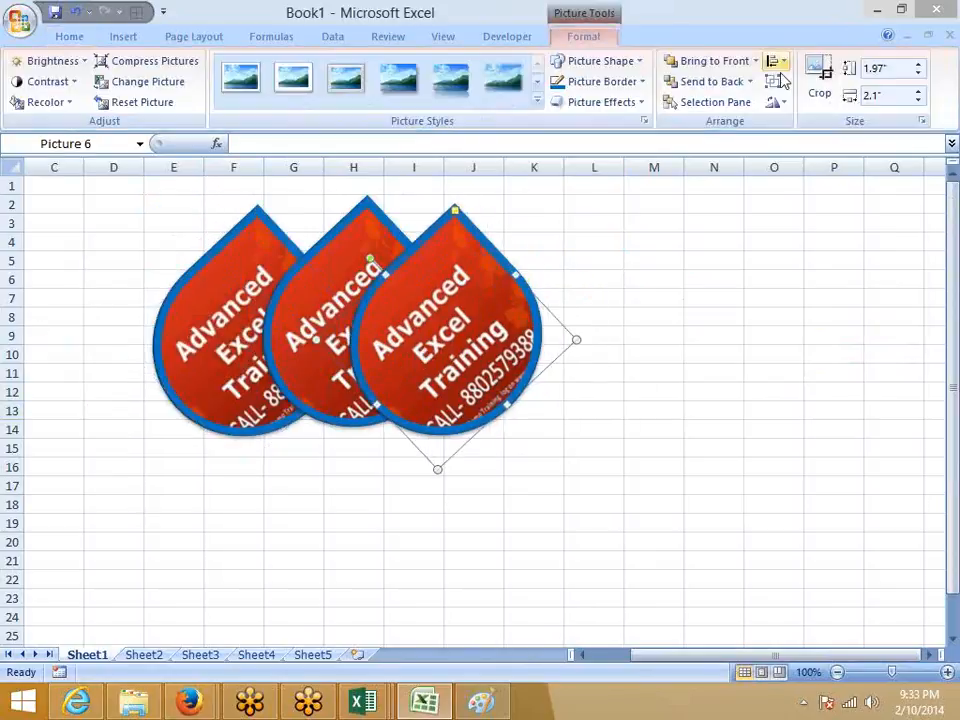
{"action": "left_click", "coordinate": [711, 82]}
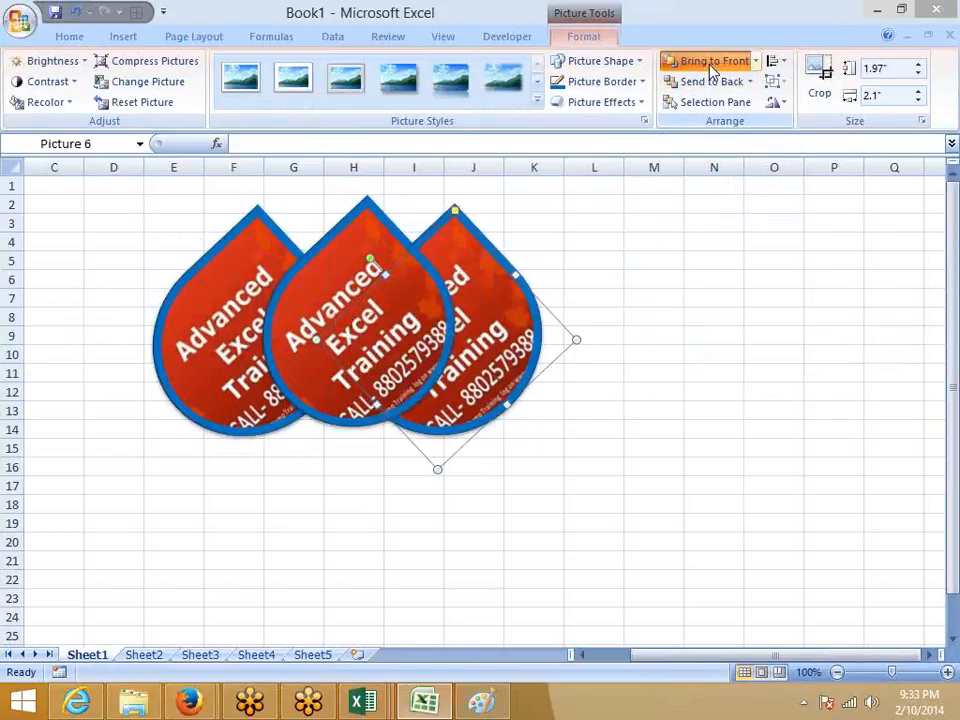
{"action": "left_click", "coordinate": [712, 64]}
{"action": "left_click", "coordinate": [710, 84]}
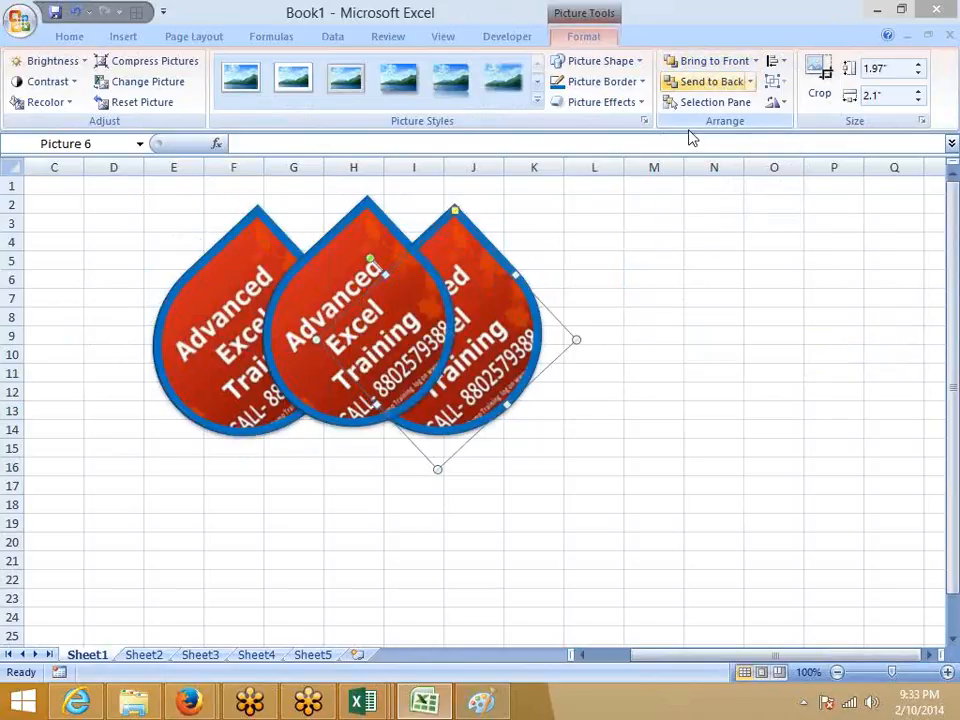
Step: Show the Selection and Visibility pane and toggle Picture 5 off and on repeatedly, leaving it visible
{"action": "left_click", "coordinate": [705, 103]}
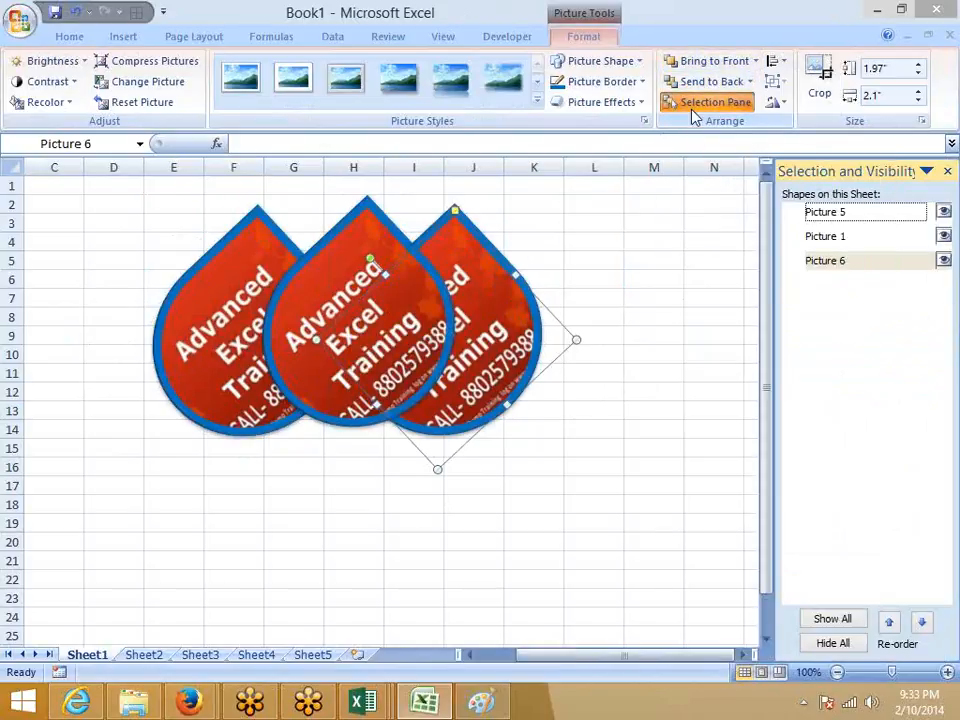
{"action": "left_click", "coordinate": [942, 27]}
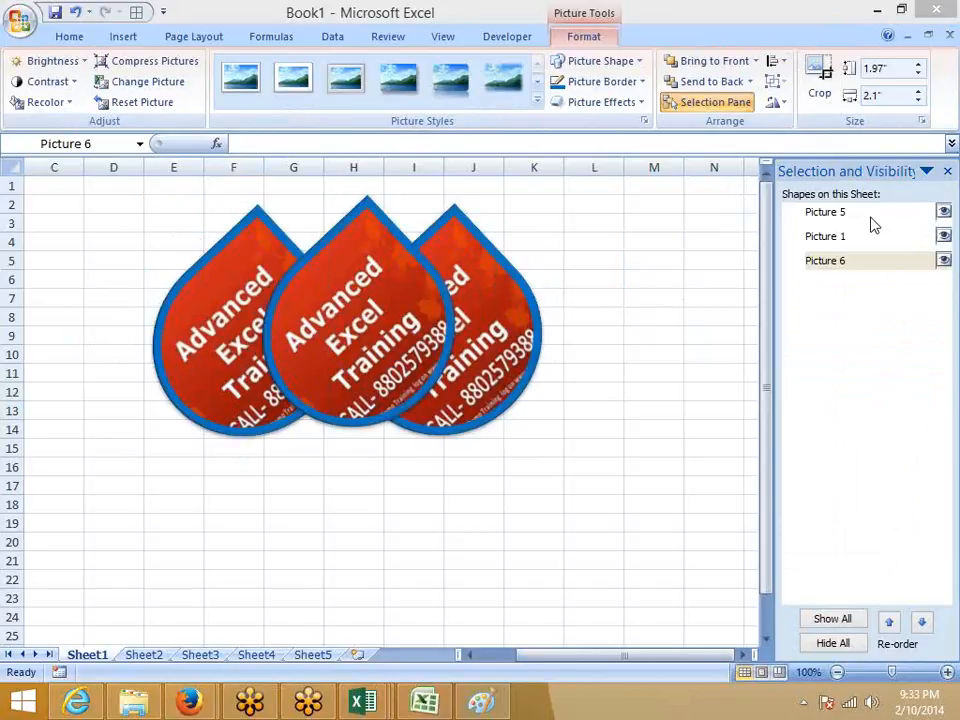
{"action": "left_click", "coordinate": [943, 212]}
{"action": "left_click", "coordinate": [943, 212]}
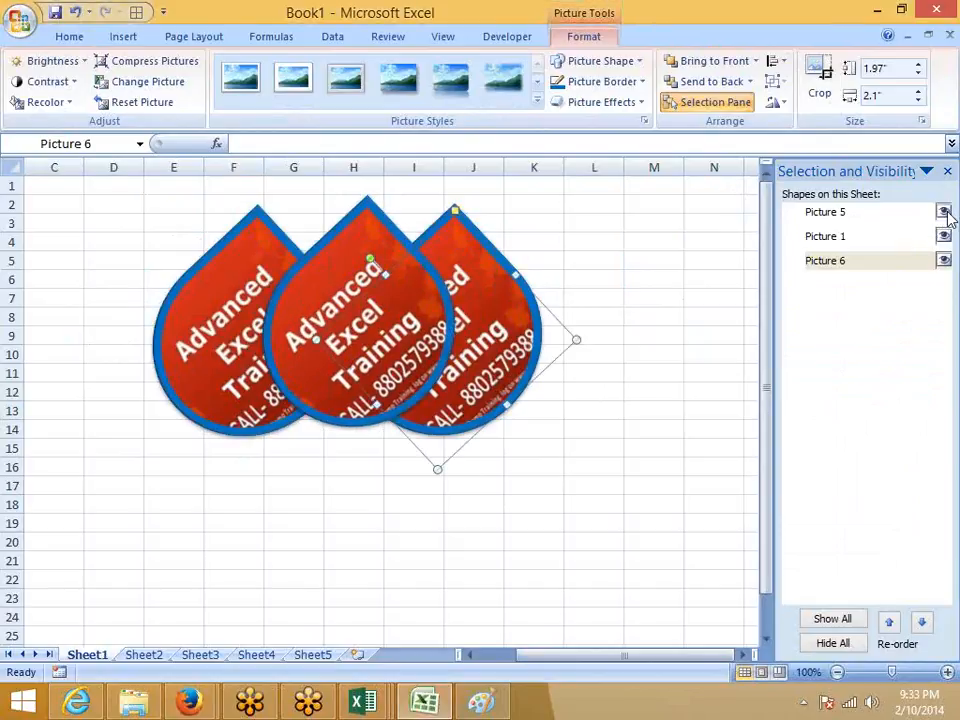
{"action": "left_click", "coordinate": [943, 212]}
{"action": "left_click", "coordinate": [944, 213]}
{"action": "left_click", "coordinate": [944, 213]}
{"action": "left_click", "coordinate": [944, 213]}
{"action": "left_click", "coordinate": [944, 213]}
{"action": "left_click", "coordinate": [944, 213]}
Step: Hide and show Picture 1, Picture 6 and Picture 5 in turn, leaving all three visible
{"action": "left_click", "coordinate": [944, 237]}
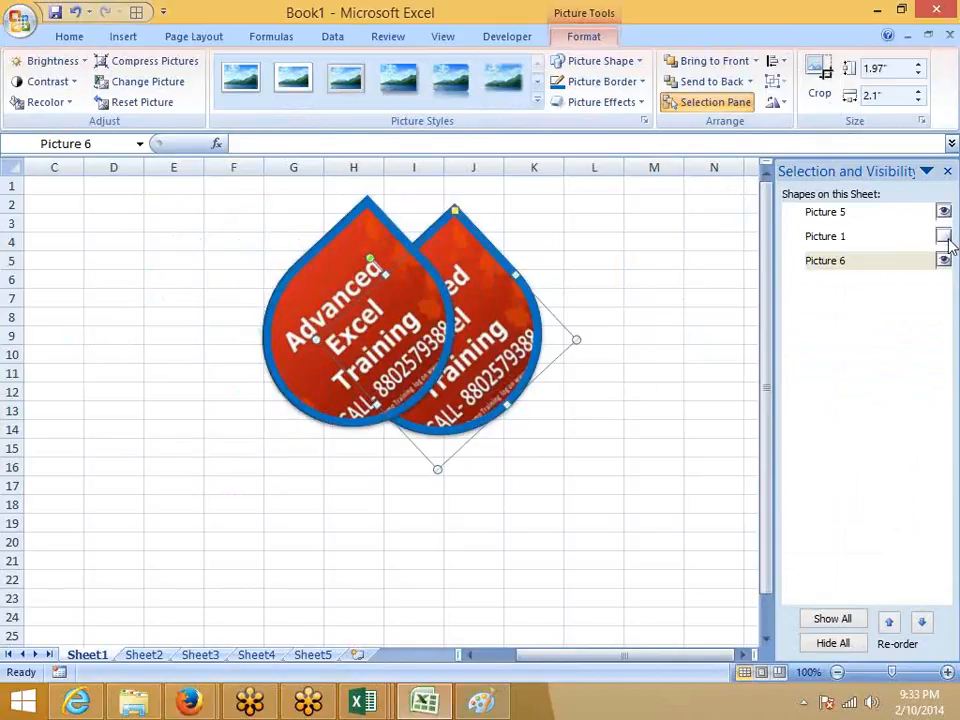
{"action": "left_click", "coordinate": [944, 237]}
{"action": "left_click", "coordinate": [944, 261]}
{"action": "left_click", "coordinate": [944, 261]}
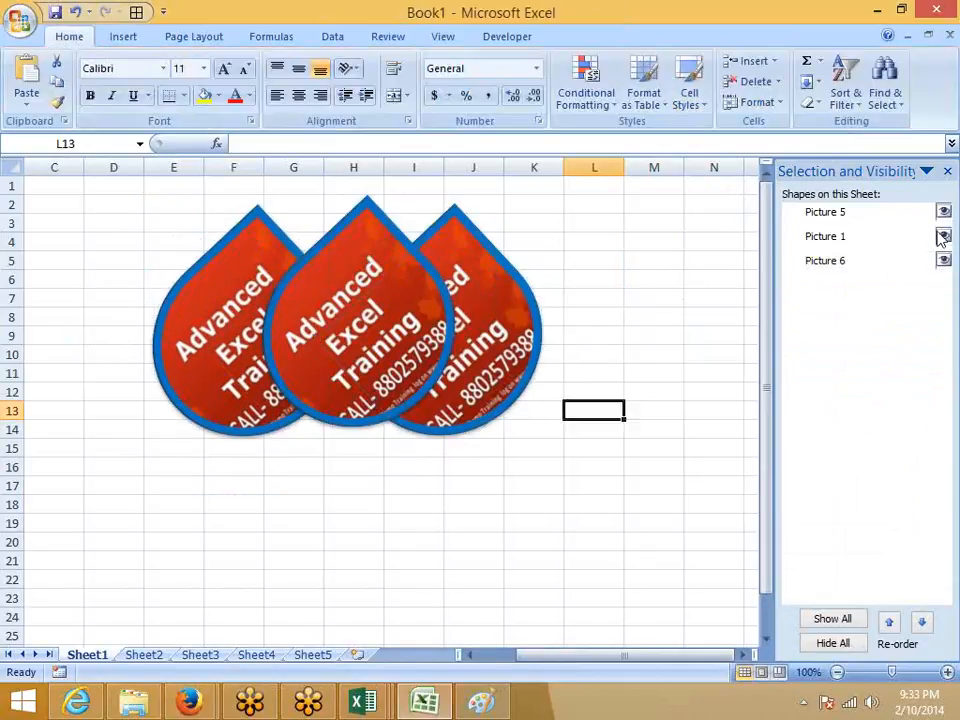
{"action": "left_click", "coordinate": [944, 237]}
{"action": "left_click", "coordinate": [944, 237]}
{"action": "left_click", "coordinate": [943, 213]}
{"action": "left_click", "coordinate": [943, 213]}
Step: Spread the three overlapping teardrop pictures apart across the sheet at different heights, with the middle one lowest
{"action": "left_click", "coordinate": [113, 37]}
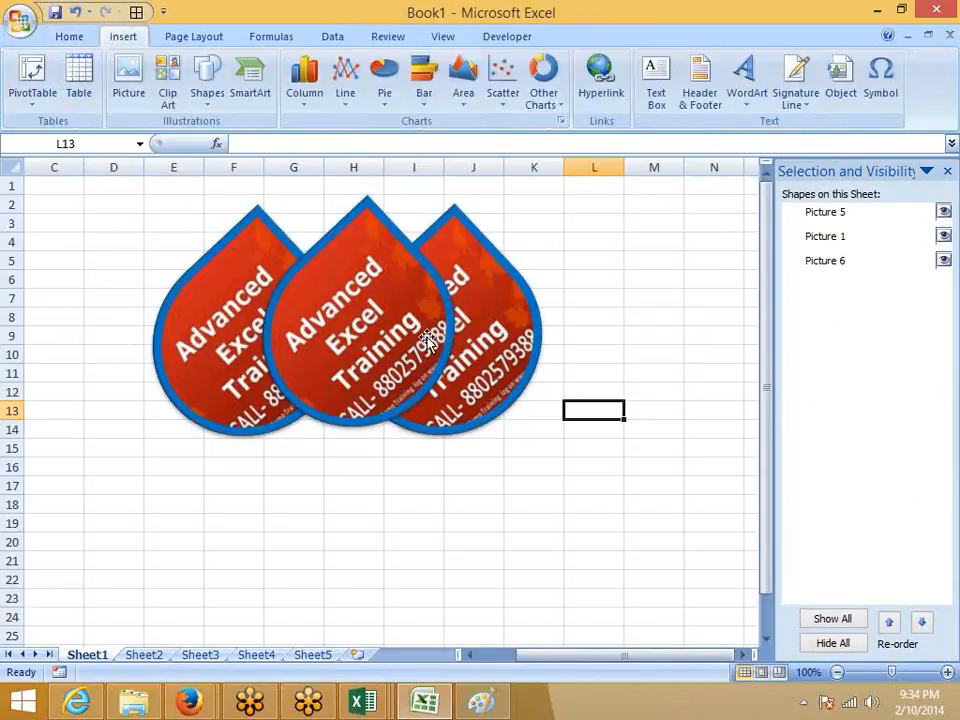
{"action": "left_click", "coordinate": [440, 308]}
{"action": "left_click", "coordinate": [592, 18]}
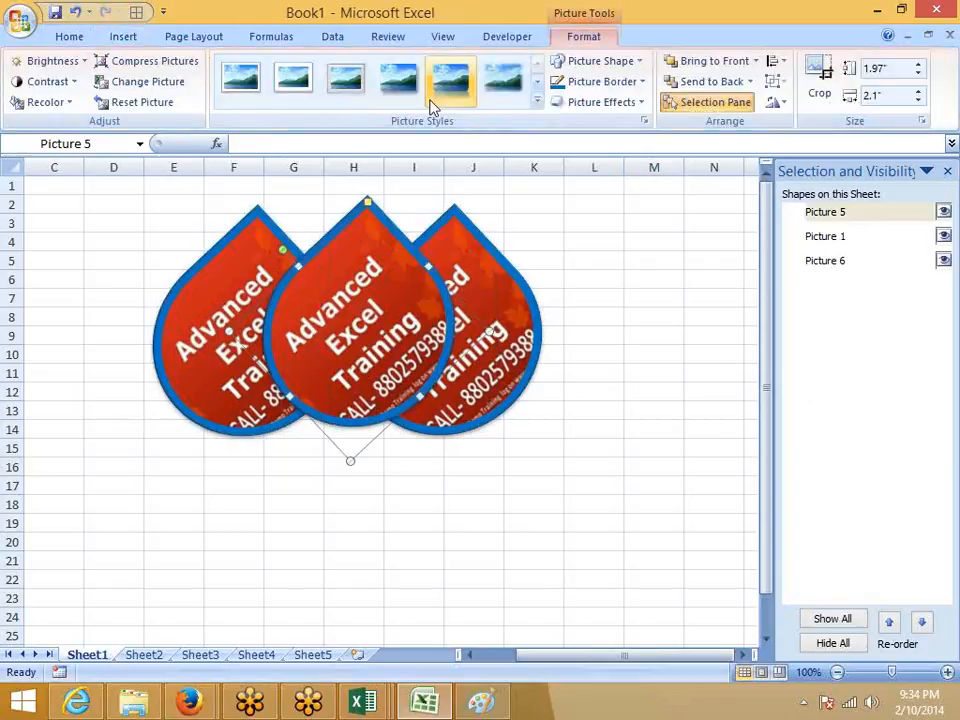
{"action": "left_click", "coordinate": [782, 68]}
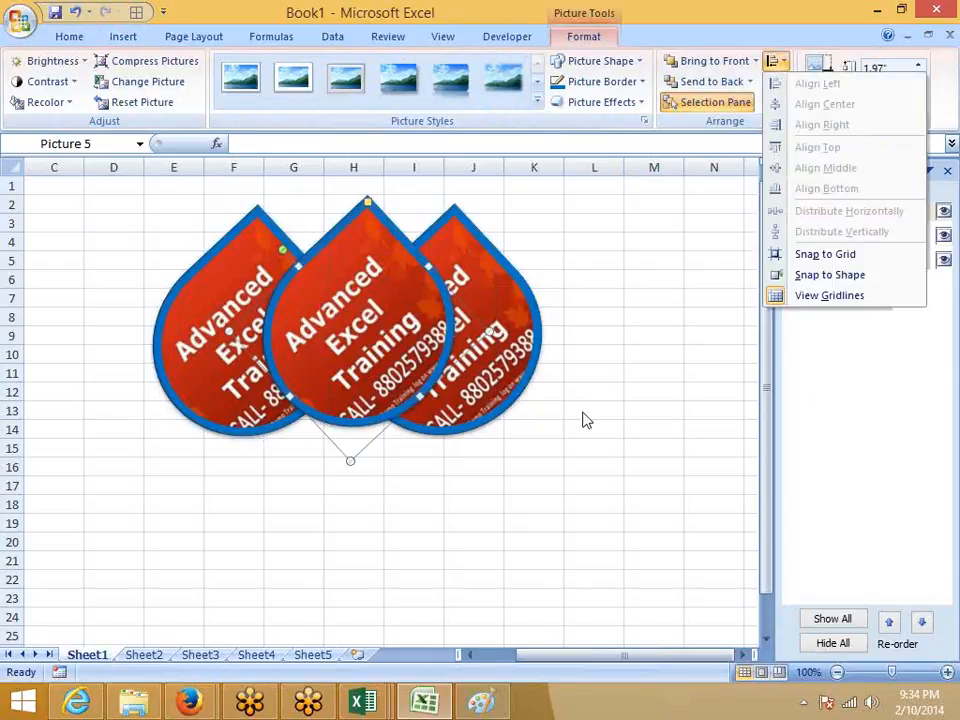
{"action": "left_click", "coordinate": [442, 402]}
{"action": "left_click_drag", "start_coordinate": [497, 352], "coordinate": [718, 352]}
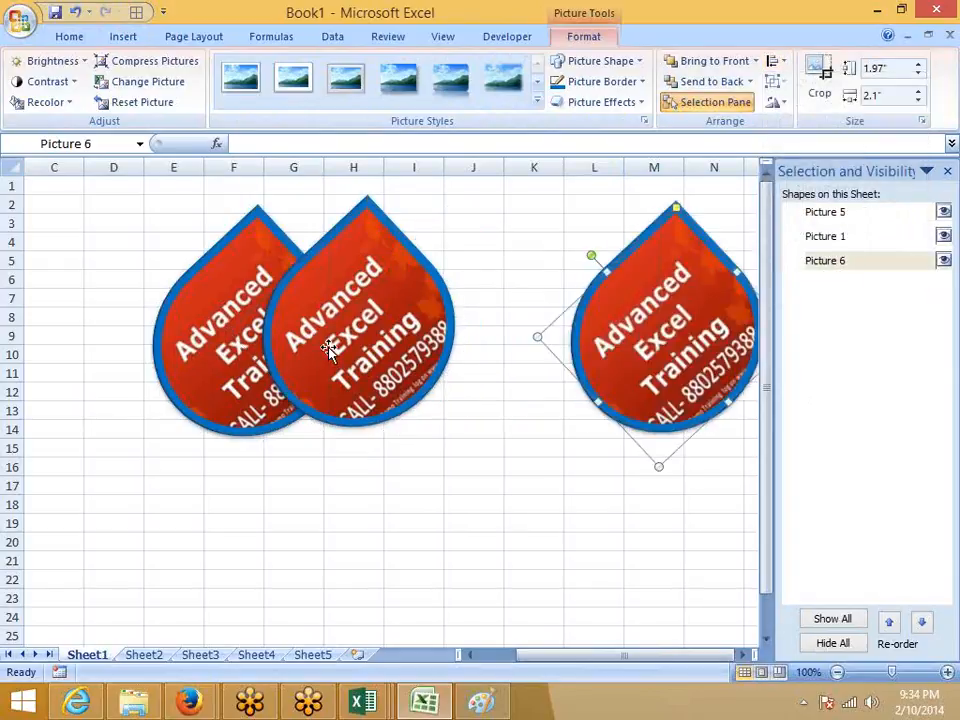
{"action": "left_click_drag", "start_coordinate": [224, 336], "coordinate": [55, 314]}
{"action": "left_click_drag", "start_coordinate": [293, 321], "coordinate": [293, 471]}
{"action": "left_click_drag", "start_coordinate": [597, 365], "coordinate": [572, 399]}
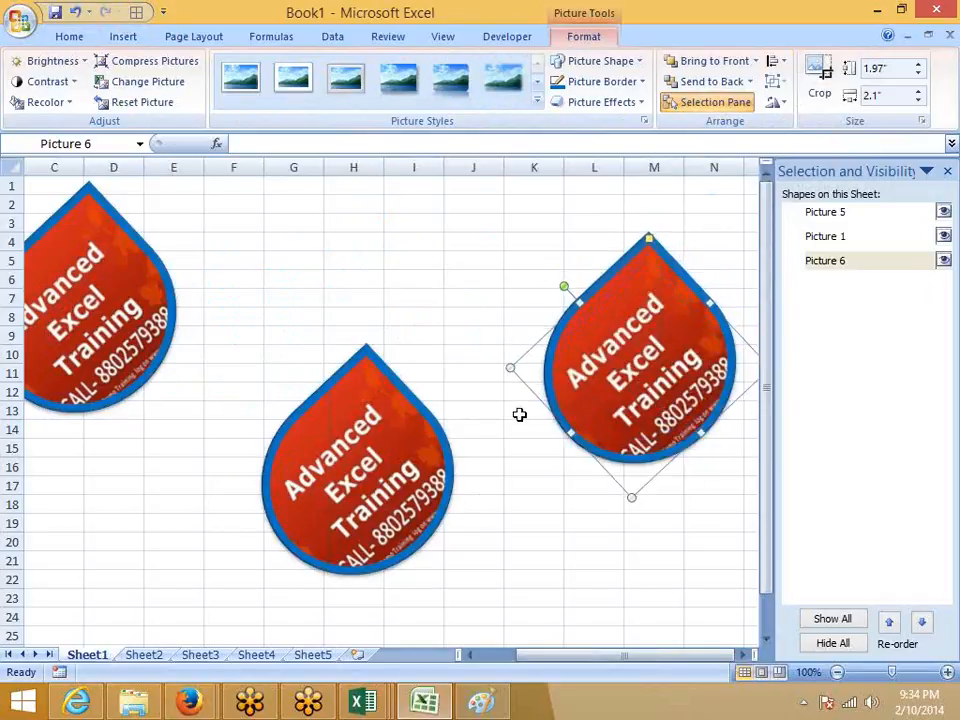
Step: Select all three teardrop pictures and align their tops
{"action": "left_click", "coordinate": [330, 400], "text": "shift"}
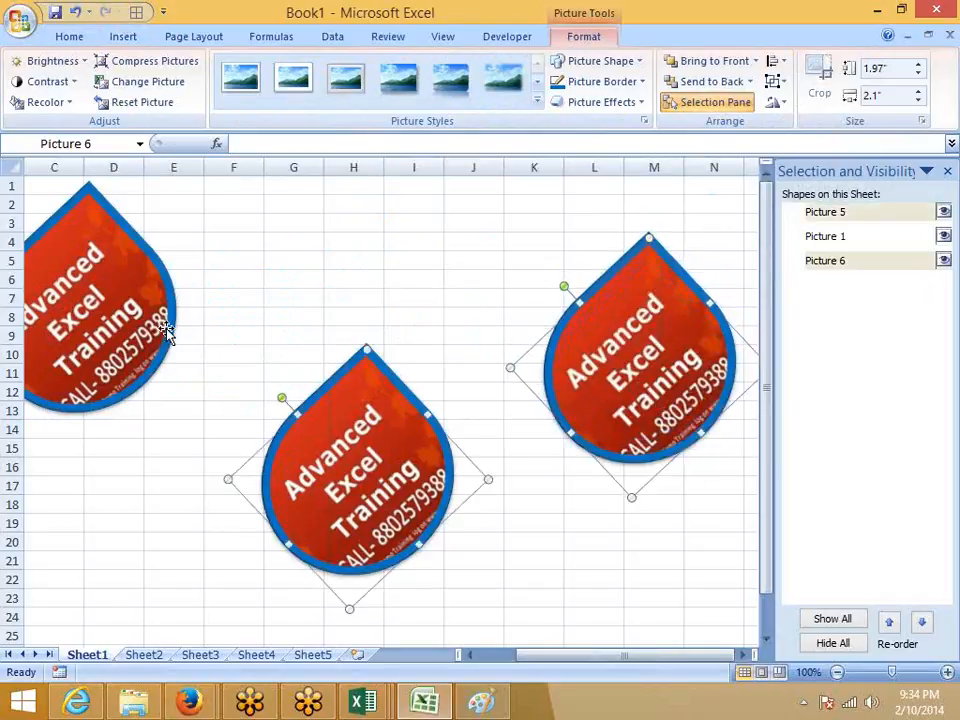
{"action": "left_click", "coordinate": [200, 308], "text": "shift"}
{"action": "left_click", "coordinate": [778, 61]}
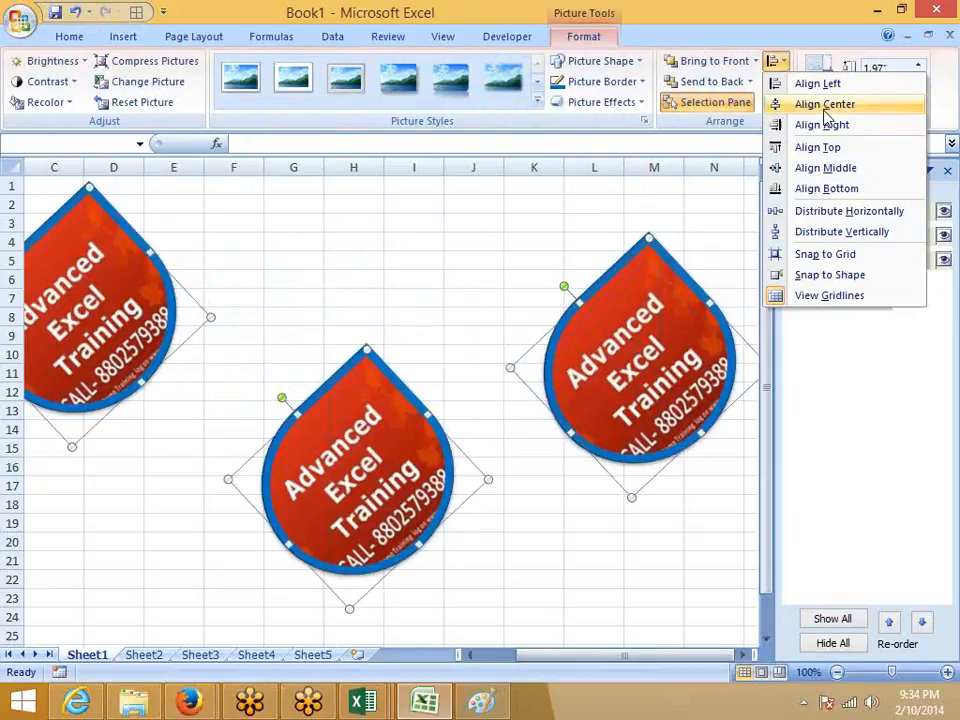
{"action": "left_click", "coordinate": [818, 147]}
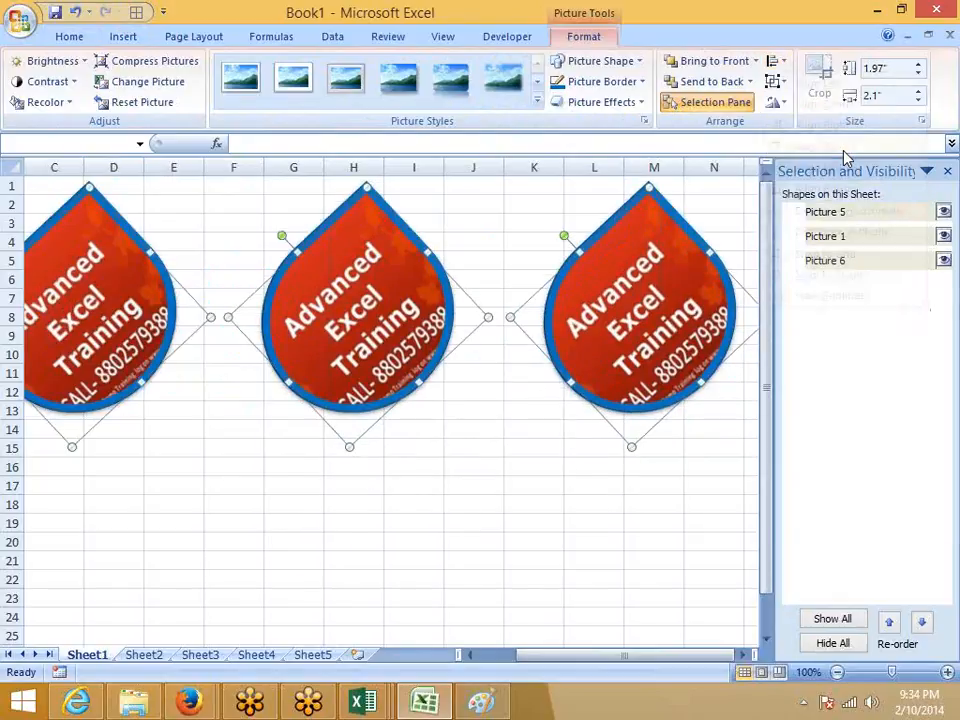
Step: Distribute the three teardrop pictures horizontally with even spacing and deselect them
{"action": "left_click", "coordinate": [780, 63]}
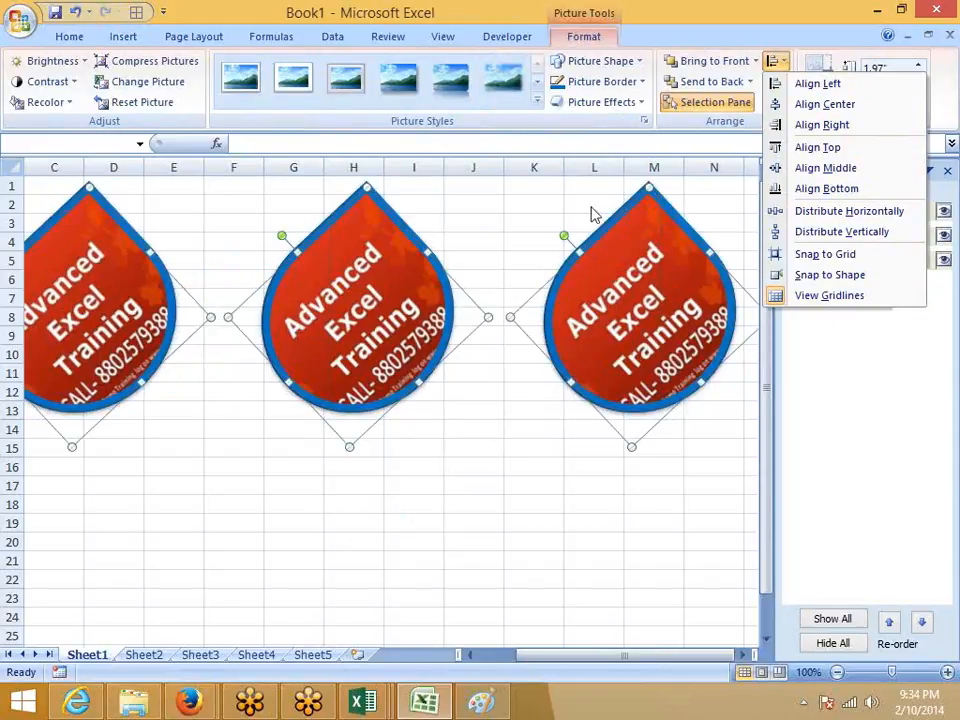
{"action": "left_click", "coordinate": [817, 215]}
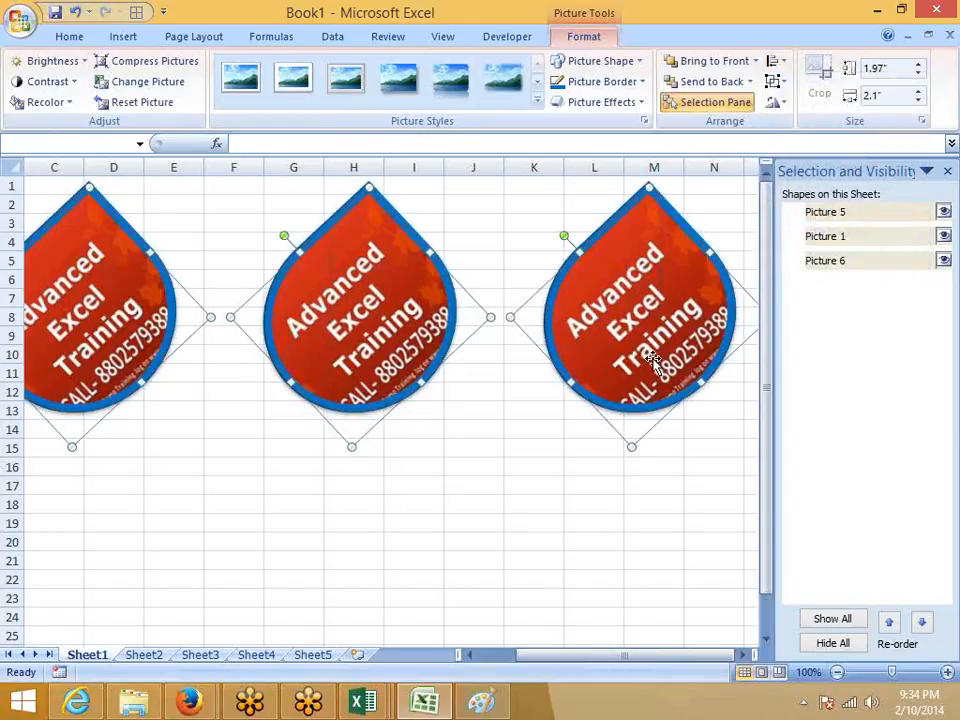
{"action": "left_click", "coordinate": [482, 429]}
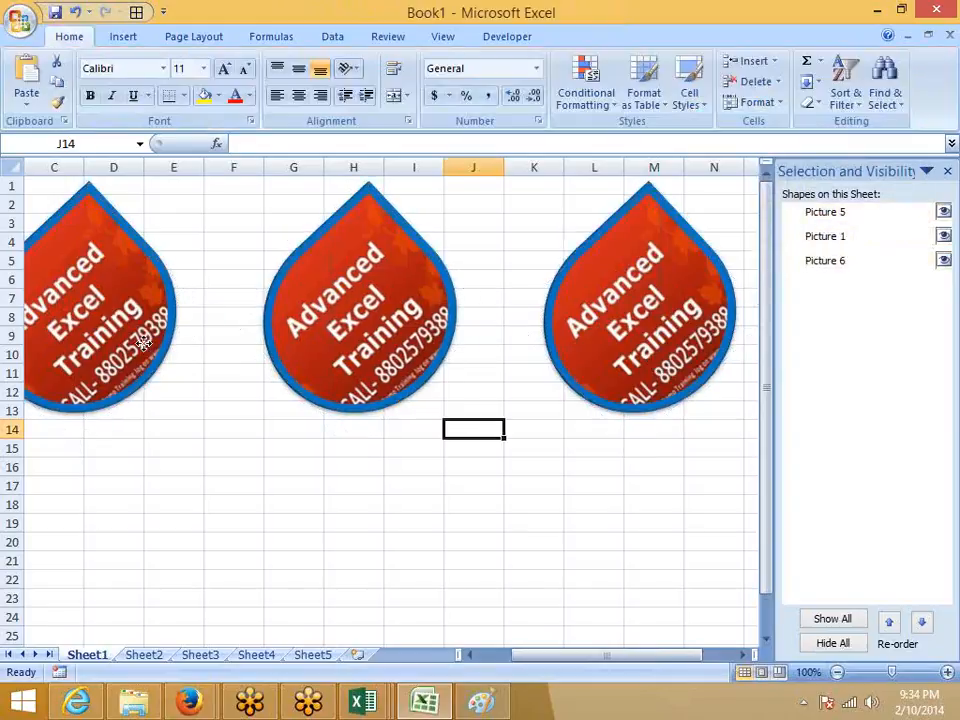
Step: Group the three teardrop pictures into one object and move the group down by about one row
{"action": "left_click", "coordinate": [326, 345]}
{"action": "left_click", "coordinate": [326, 345]}
{"action": "left_click", "coordinate": [661, 342]}
{"action": "left_click", "coordinate": [405, 345]}
{"action": "left_click", "coordinate": [110, 327]}
{"action": "left_click", "coordinate": [319, 335], "text": "ctrl"}
{"action": "left_click", "coordinate": [621, 334], "text": "ctrl"}
{"action": "left_click", "coordinate": [776, 81]}
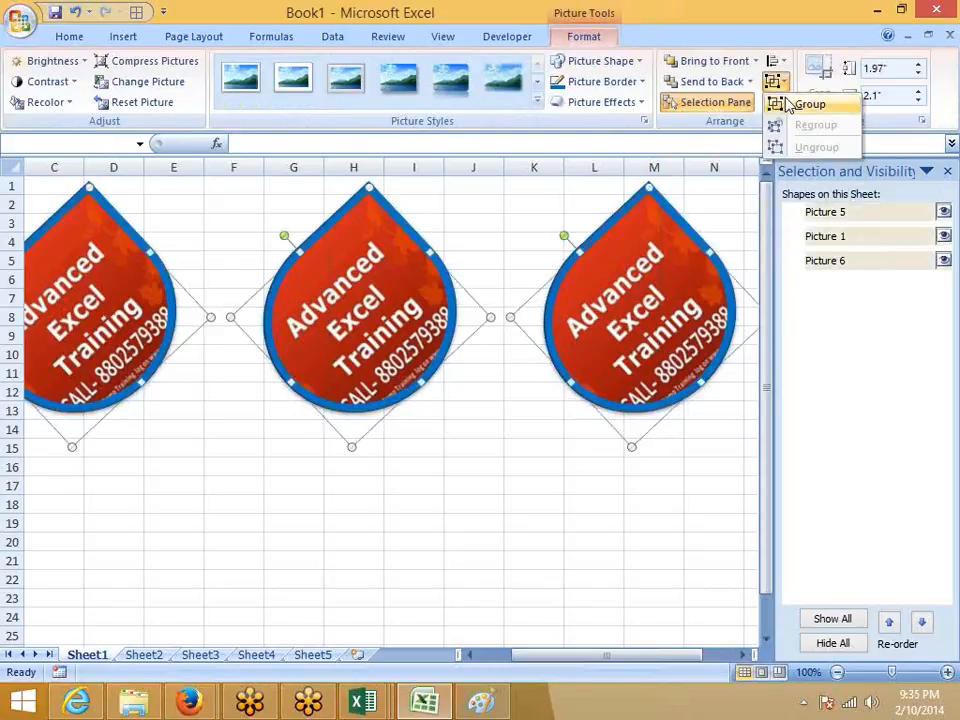
{"action": "left_click", "coordinate": [810, 104]}
{"action": "left_click_drag", "start_coordinate": [407, 261], "coordinate": [416, 289]}
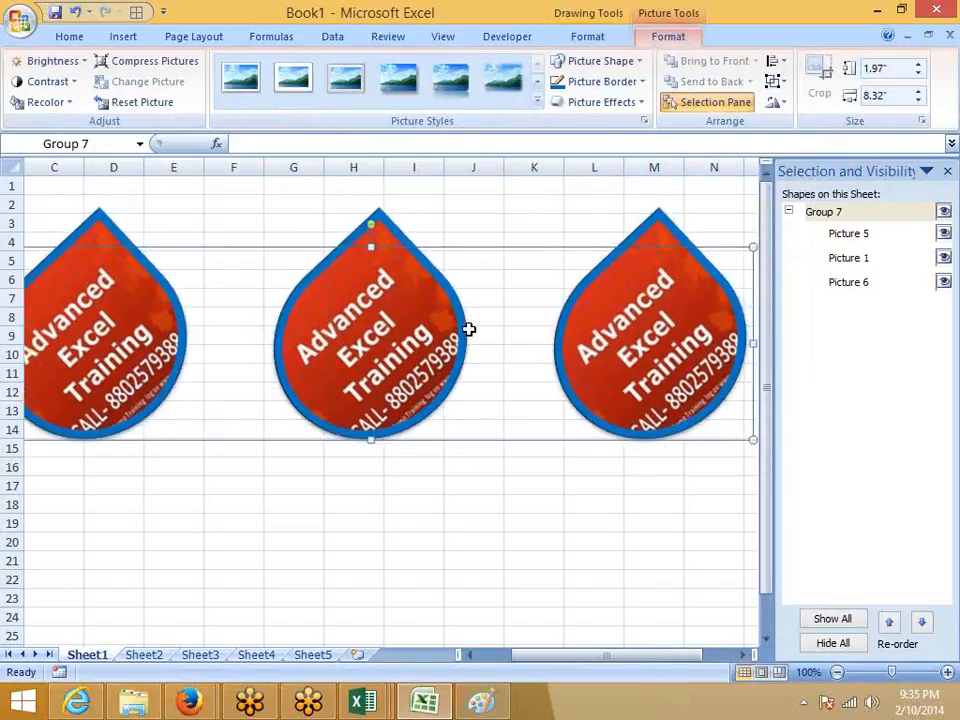
Step: Check the ungrouping and rotation options available for the group of teardrop pictures
{"action": "left_click", "coordinate": [776, 82]}
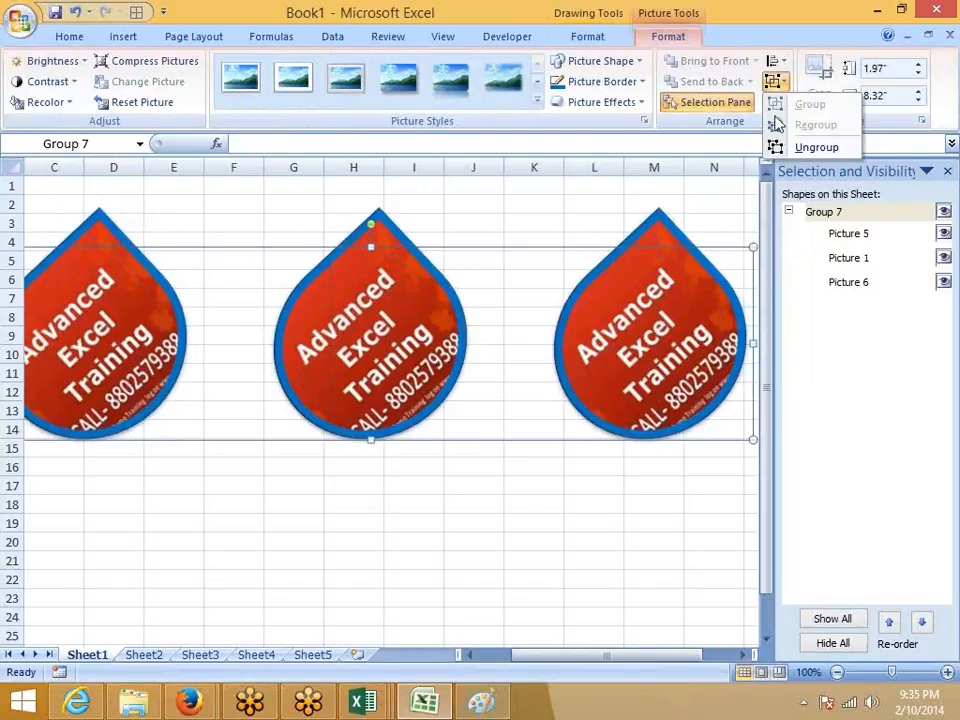
{"action": "left_click", "coordinate": [655, 293]}
{"action": "left_click", "coordinate": [776, 102]}
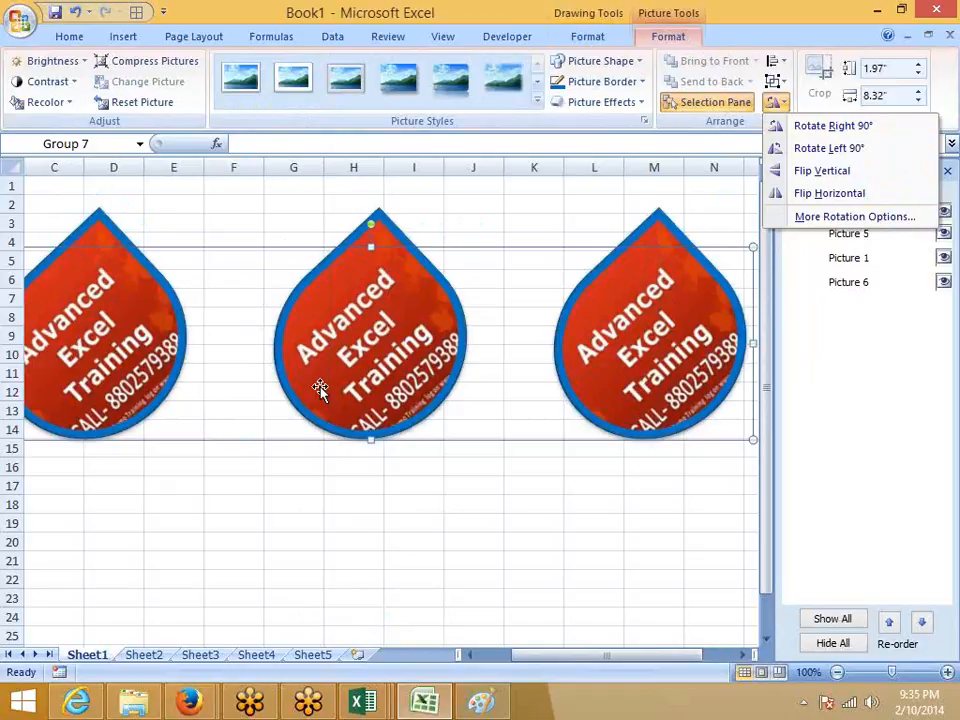
Step: Dismiss the rotation options and deselect the group of teardrop pictures
{"action": "left_click", "coordinate": [354, 568]}
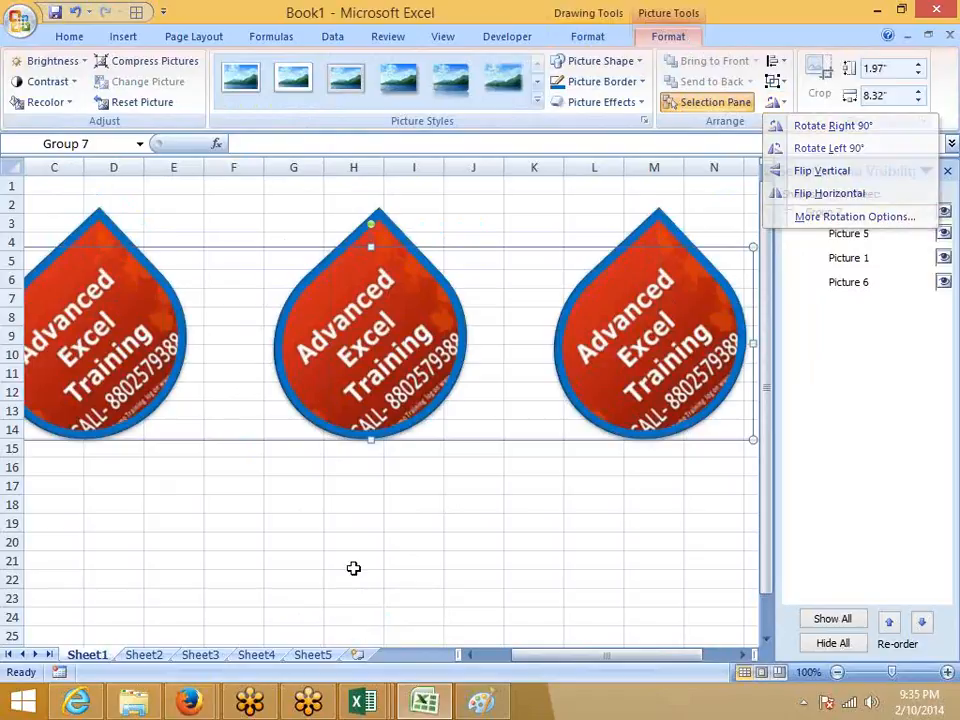
{"action": "left_click", "coordinate": [371, 428]}
{"action": "left_click", "coordinate": [451, 503]}
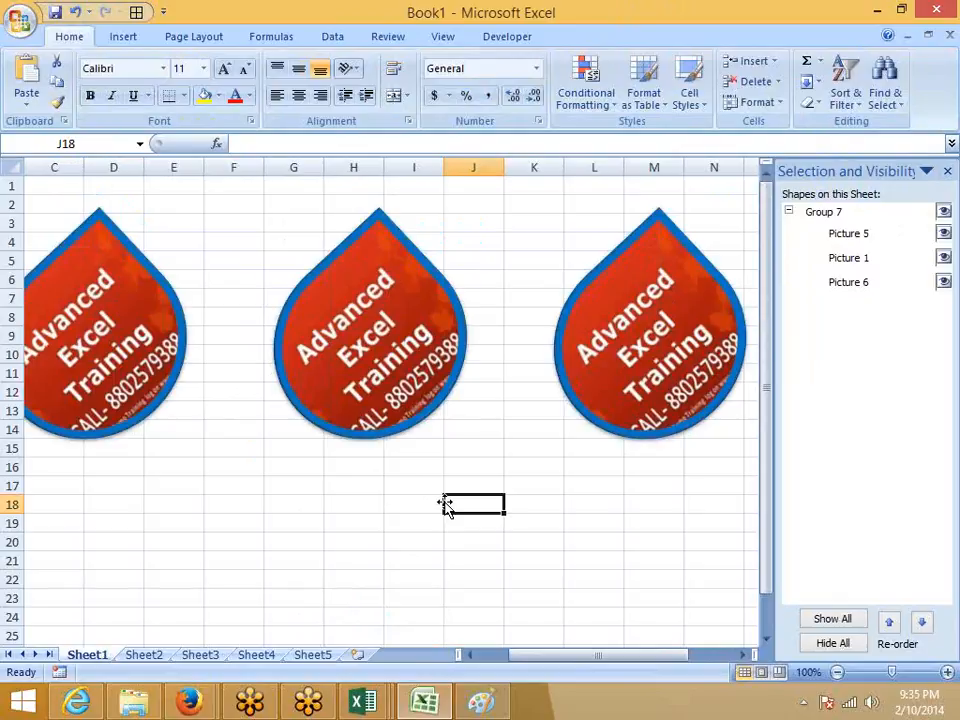
Step: Switch to Sheet2 and close the Selection and Visibility pane
{"action": "left_click", "coordinate": [141, 655]}
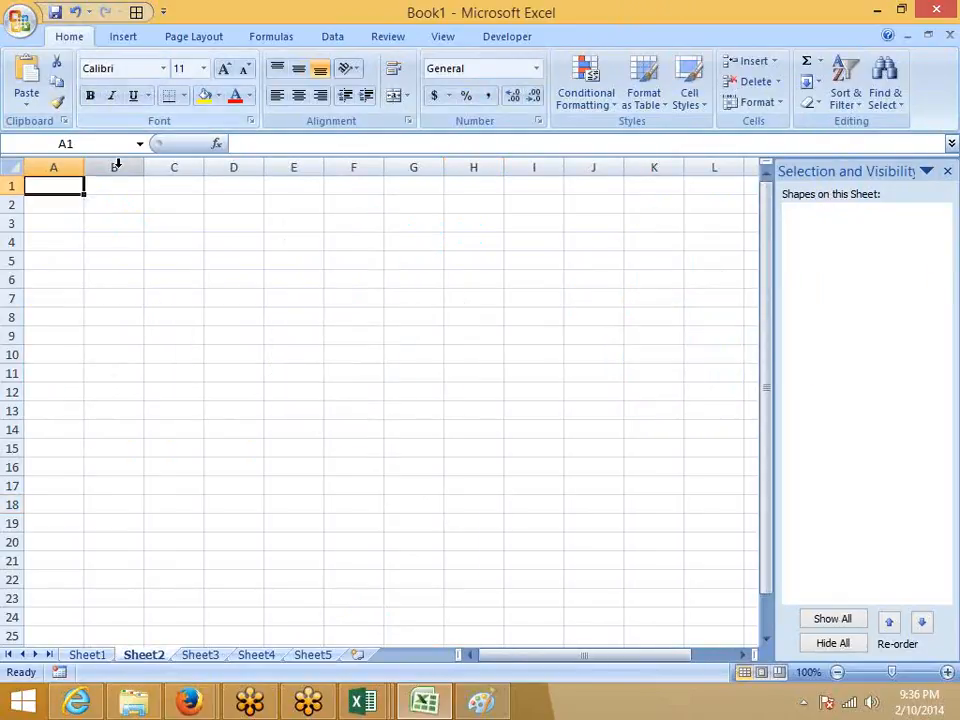
{"action": "left_click", "coordinate": [947, 172]}
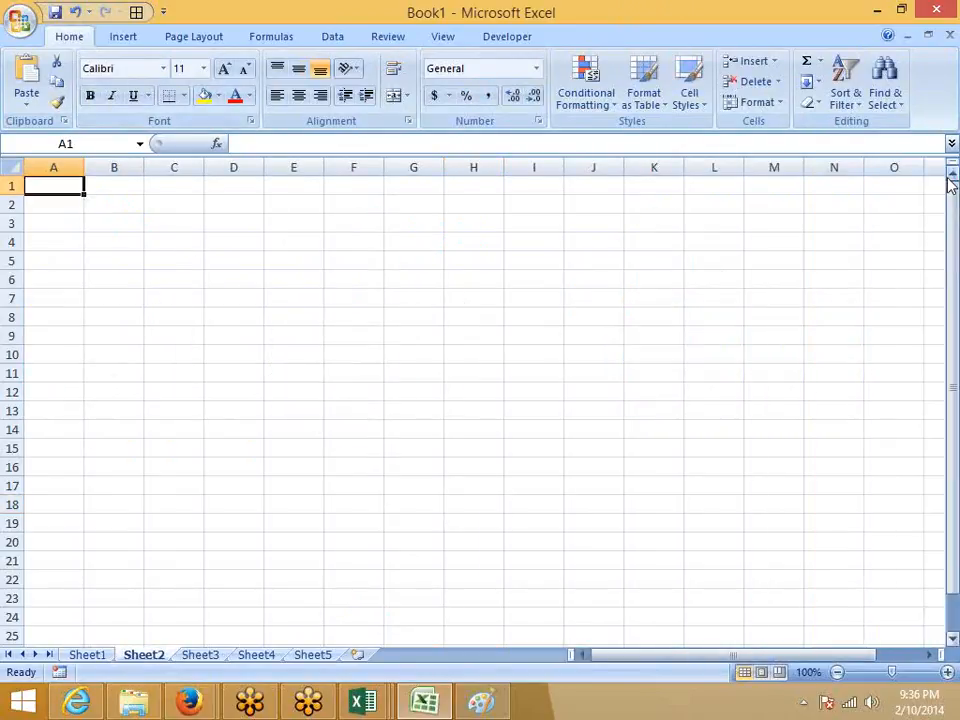
{"action": "left_click", "coordinate": [122, 38]}
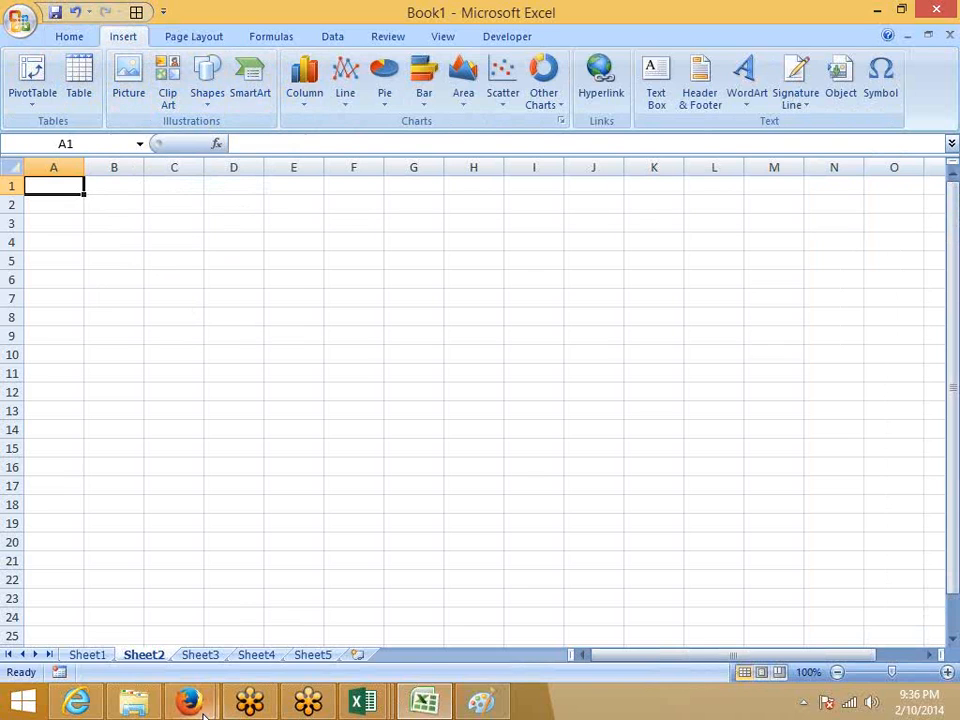
Step: Switch to Firefox and look through the Google image results for data.xls
{"action": "mouse_move", "coordinate": [190, 703]}
{"action": "left_click", "coordinate": [163, 614]}
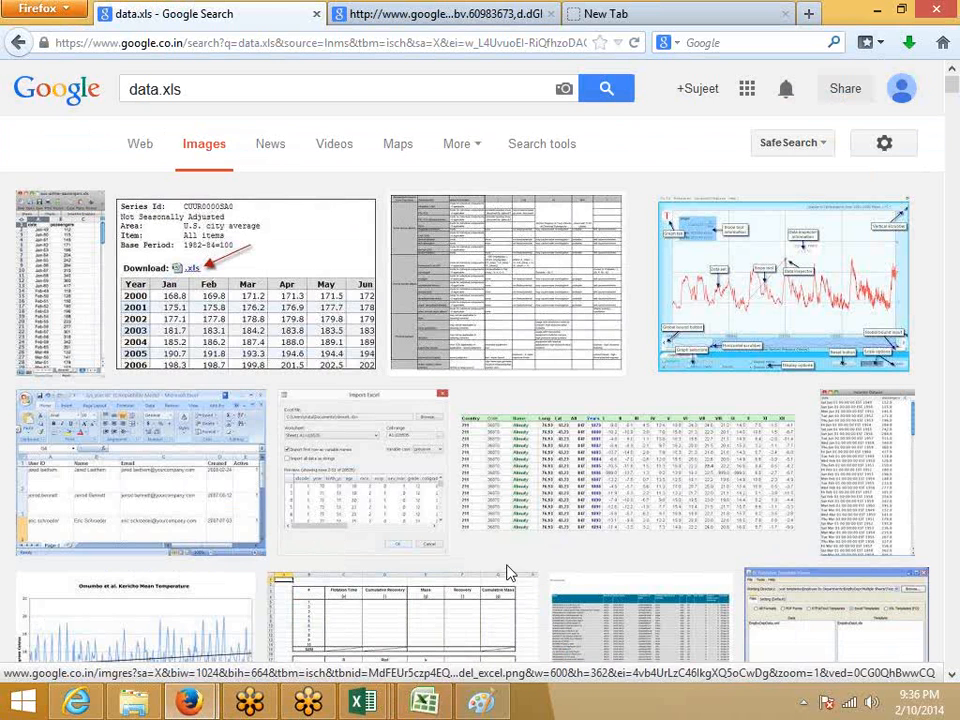
{"action": "scroll", "coordinate": [515, 560], "scroll_direction": "down", "scroll_amount": 2}
{"action": "scroll", "coordinate": [515, 545], "scroll_direction": "down", "scroll_amount": 5}
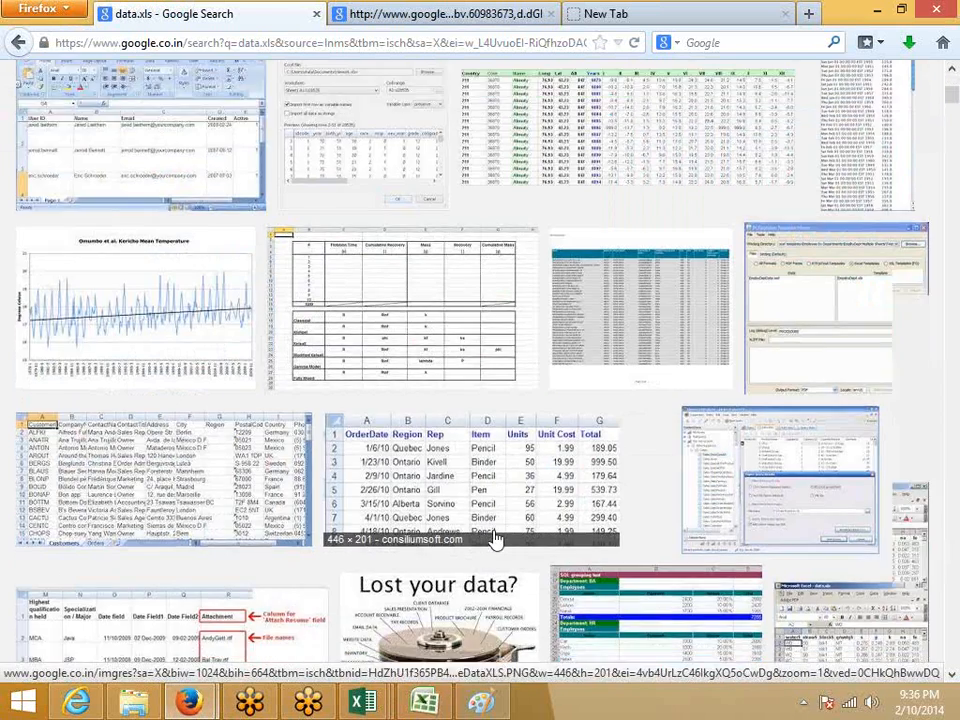
{"action": "scroll", "coordinate": [495, 538], "scroll_direction": "down", "scroll_amount": 2}
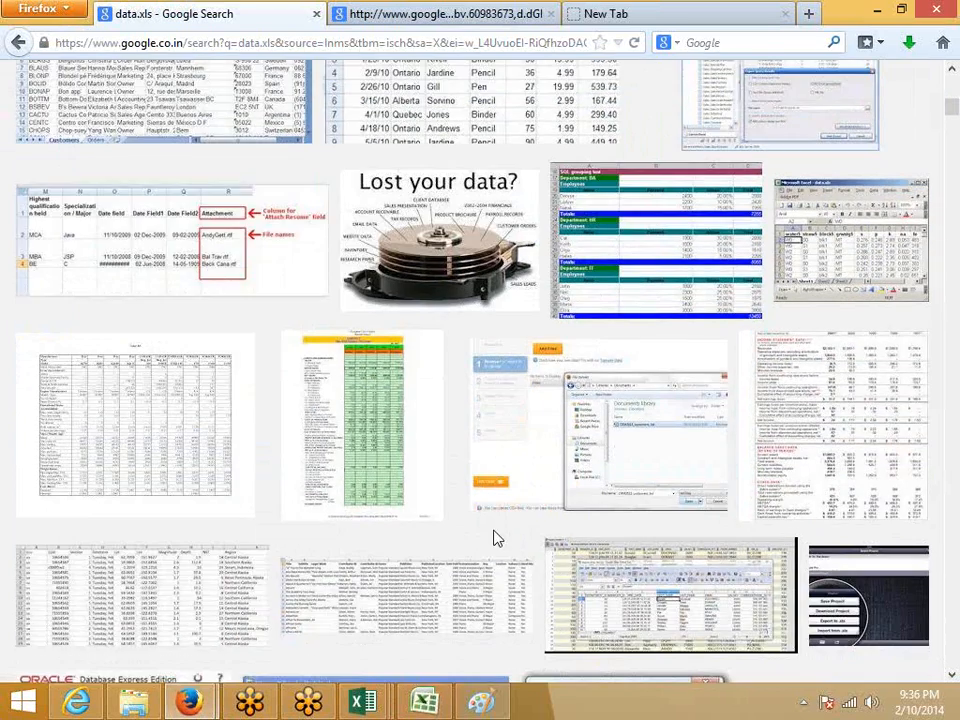
{"action": "scroll", "coordinate": [495, 538], "scroll_direction": "down", "scroll_amount": 4}
{"action": "scroll", "coordinate": [495, 538], "scroll_direction": "down", "scroll_amount": 4}
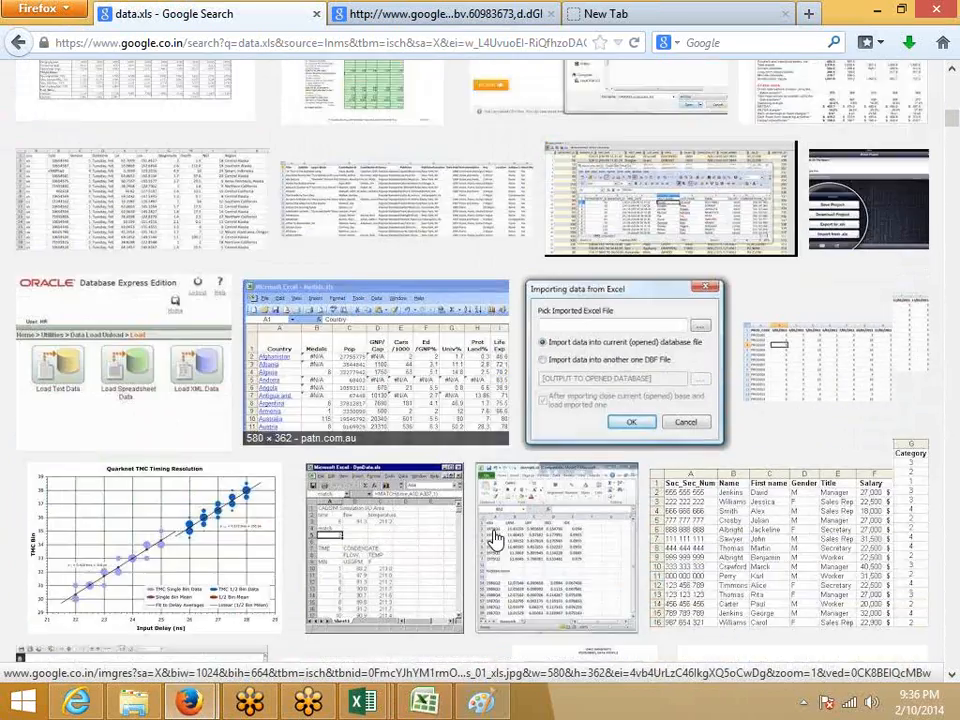
{"action": "scroll", "coordinate": [495, 538], "scroll_direction": "down", "scroll_amount": 4}
{"action": "scroll", "coordinate": [495, 538], "scroll_direction": "down", "scroll_amount": 9}
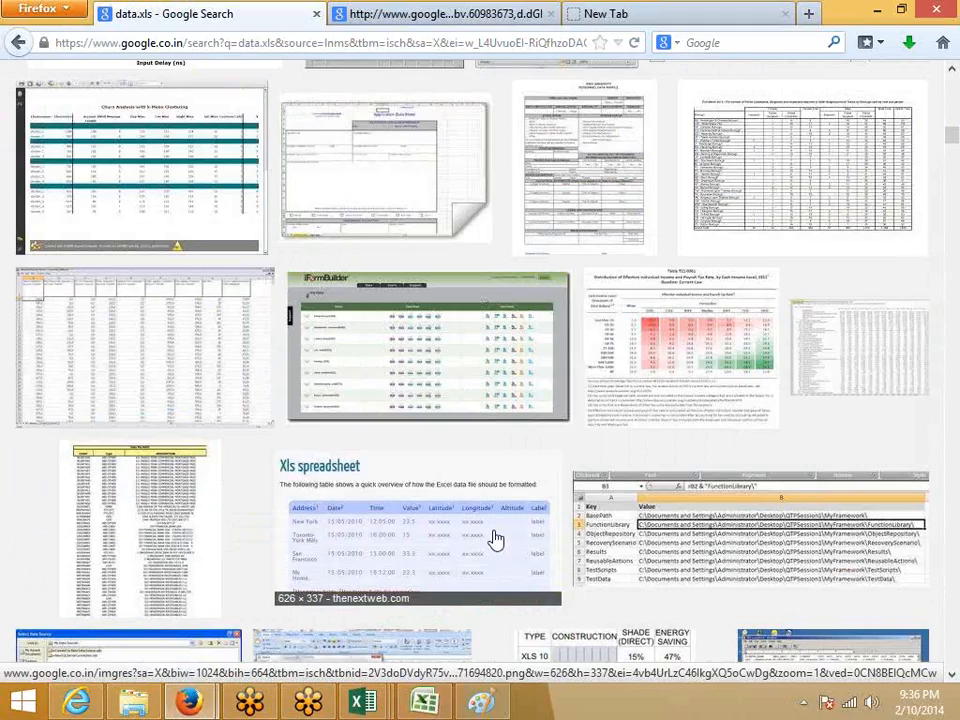
{"action": "scroll", "coordinate": [495, 538], "scroll_direction": "down", "scroll_amount": 11}
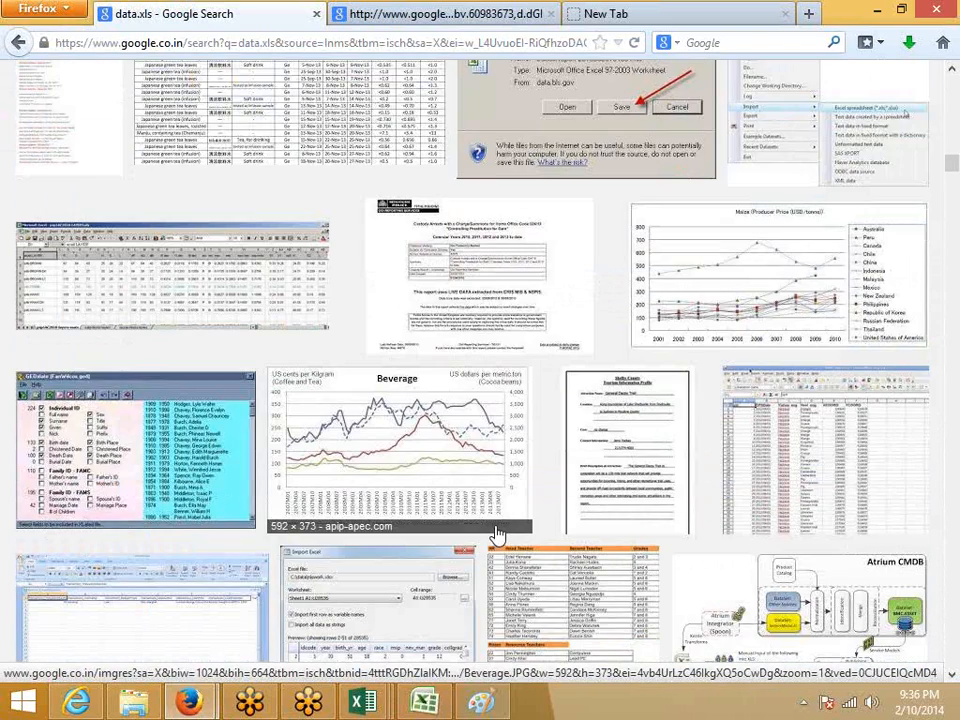
{"action": "scroll", "coordinate": [497, 535], "scroll_direction": "down", "scroll_amount": 8}
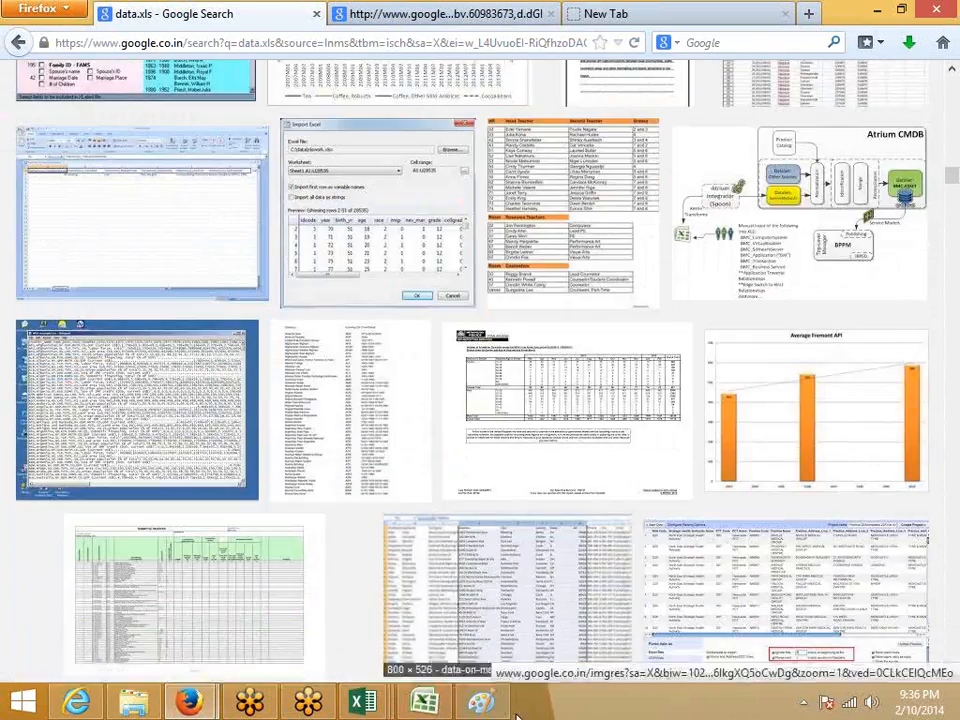
Step: Switch back to Excel, paste the captured screenshot of the Excel window onto Sheet2 and check its full extent
{"action": "left_click", "coordinate": [424, 703]}
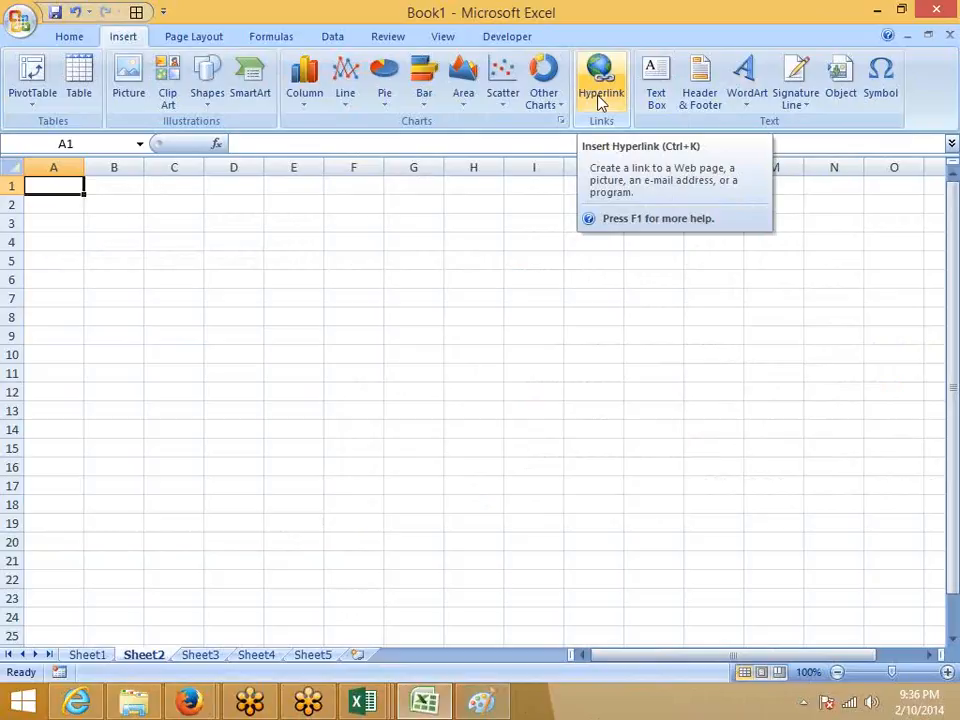
{"action": "key", "text": "ctrl+v"}
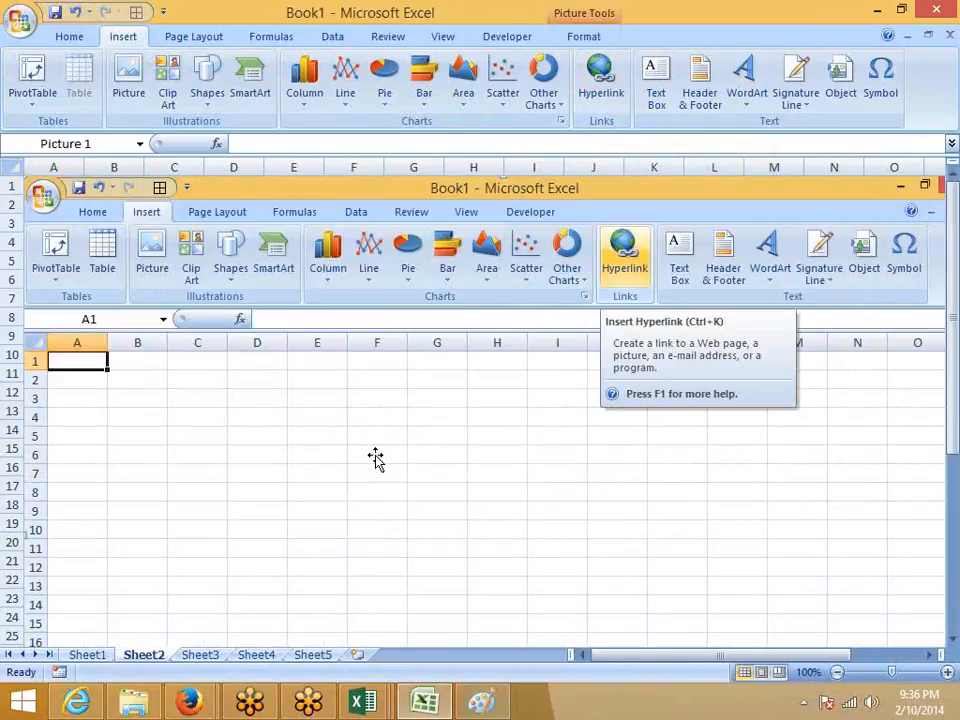
{"action": "scroll", "coordinate": [559, 495], "scroll_direction": "down", "scroll_amount": 9}
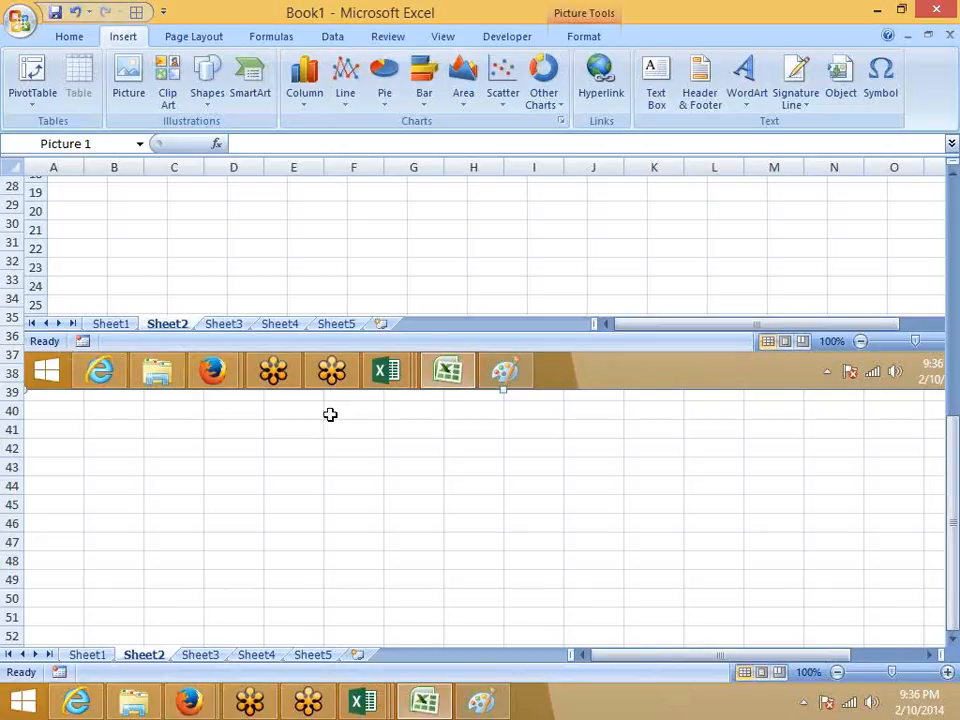
{"action": "scroll", "coordinate": [336, 419], "scroll_direction": "up", "scroll_amount": 4}
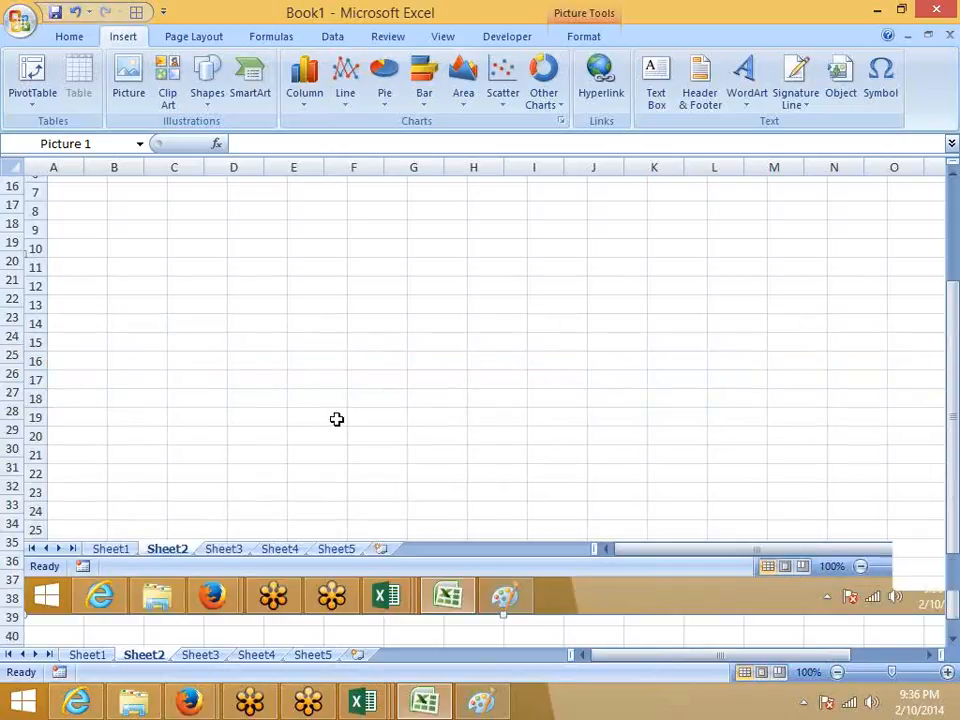
{"action": "scroll", "coordinate": [336, 420], "scroll_direction": "down", "scroll_amount": 2}
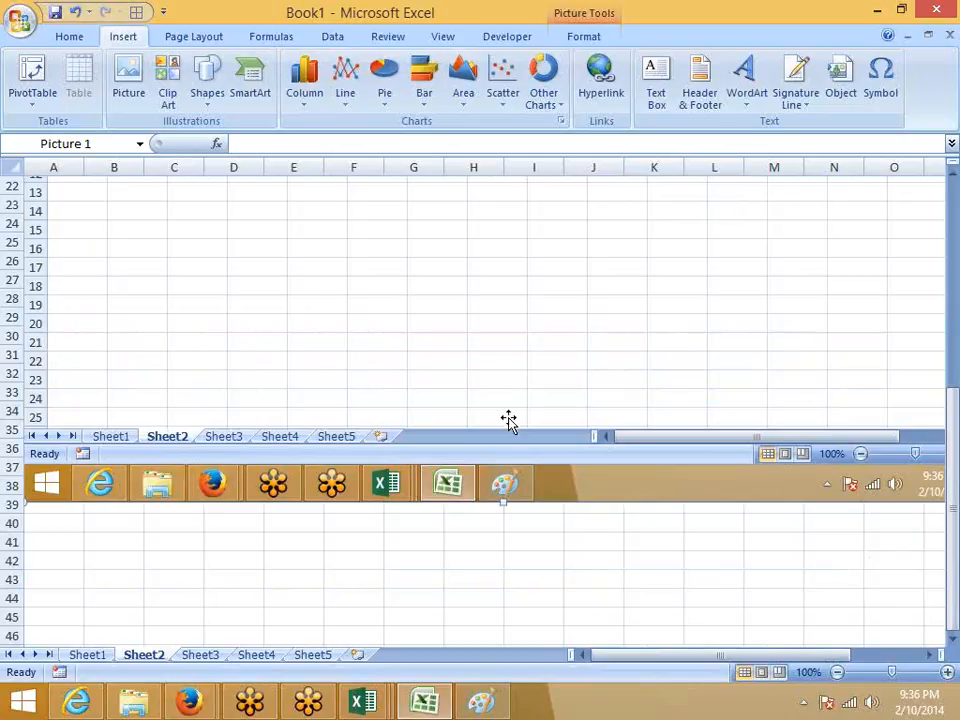
{"action": "scroll", "coordinate": [506, 428], "scroll_direction": "up", "scroll_amount": 7}
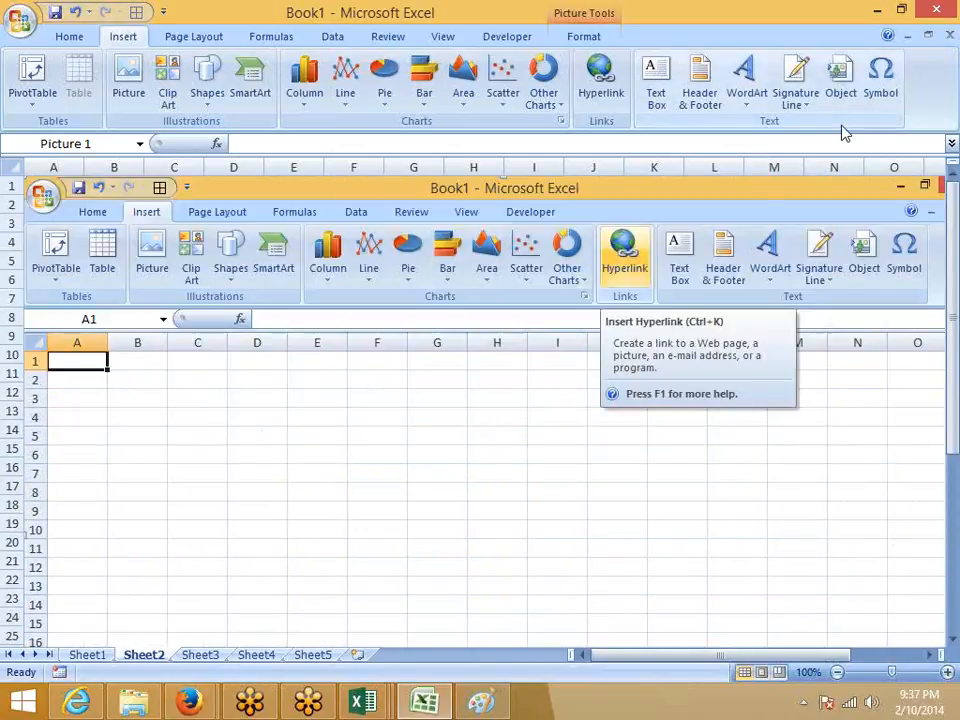
Step: Crop the taskbar and sheet tab strip off the bottom of the pasted screenshot, leaving it about 7.1" high
{"action": "left_click", "coordinate": [587, 22]}
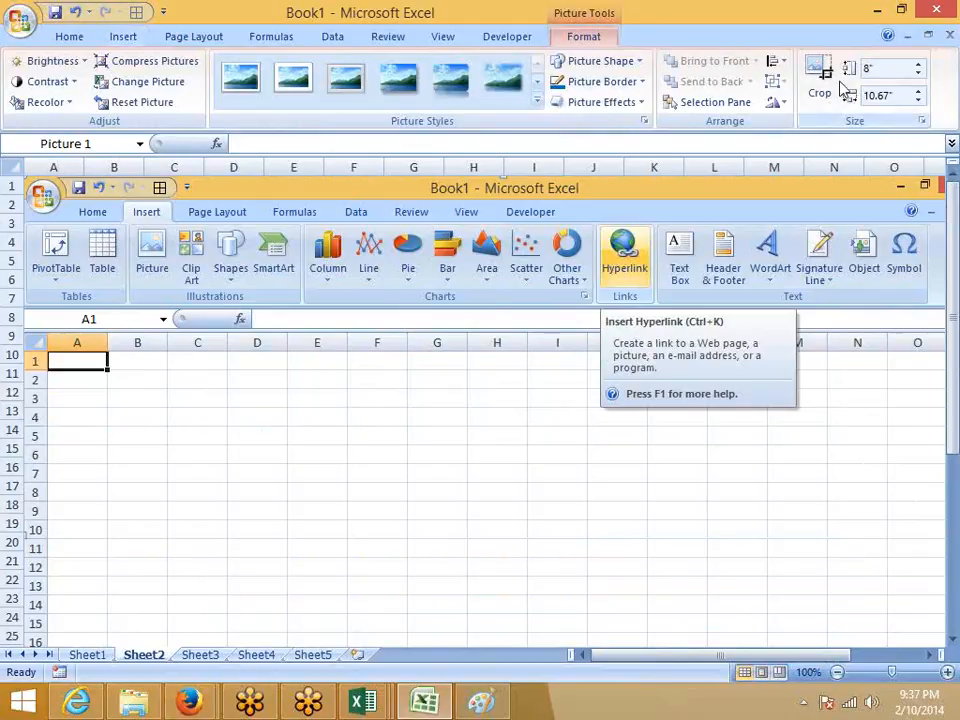
{"action": "left_click", "coordinate": [820, 75]}
{"action": "scroll", "coordinate": [740, 330], "scroll_direction": "down", "scroll_amount": 5}
{"action": "scroll", "coordinate": [734, 346], "scroll_direction": "down", "scroll_amount": 4}
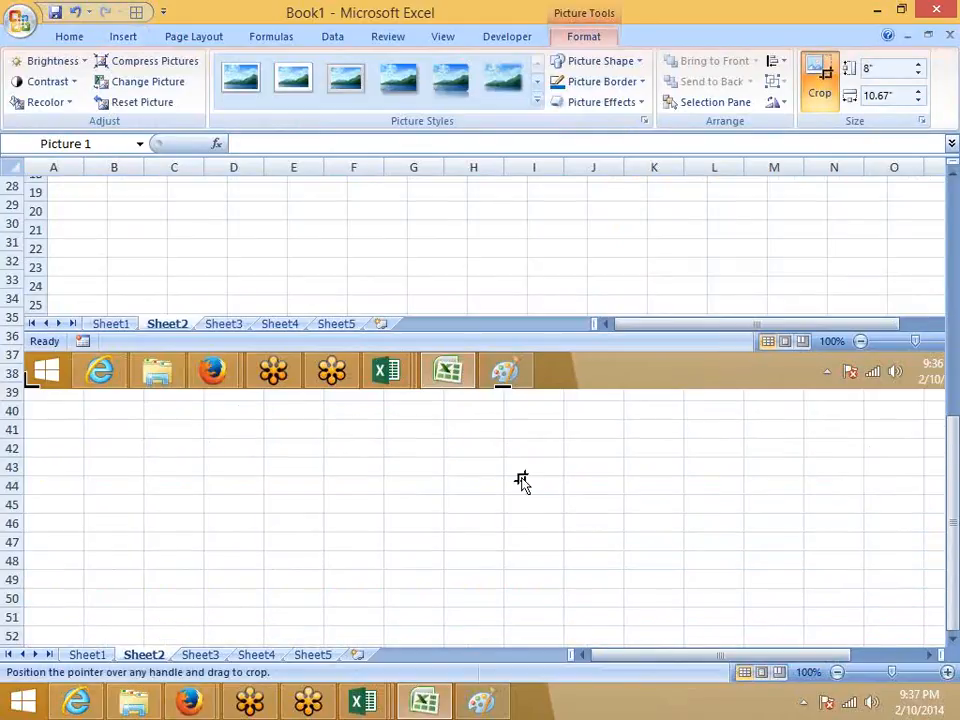
{"action": "left_click_drag", "start_coordinate": [504, 392], "coordinate": [500, 308]}
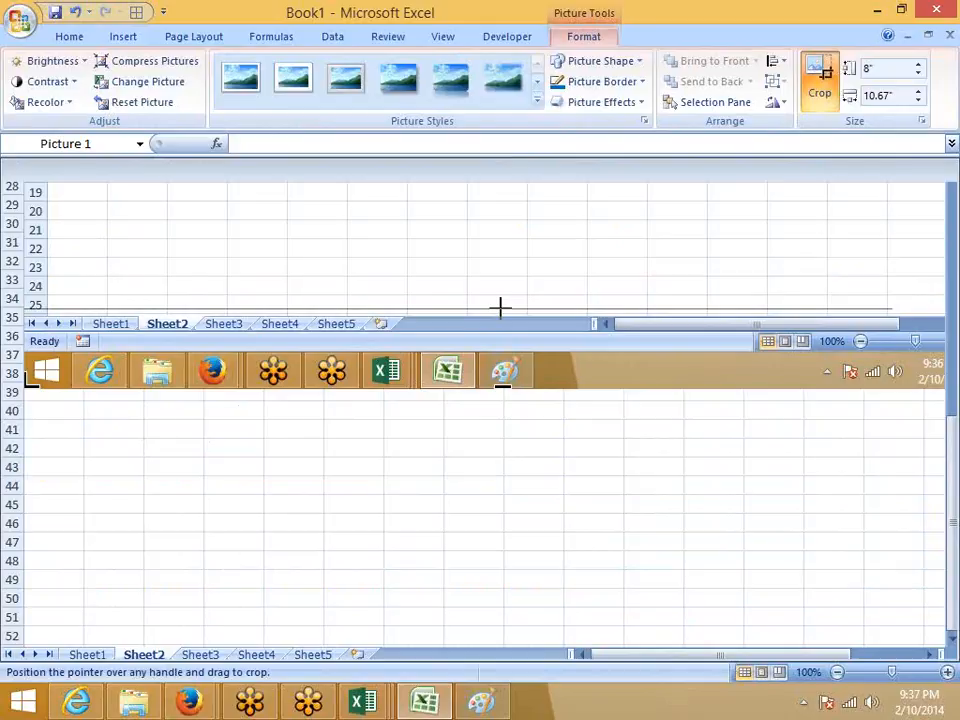
{"action": "scroll", "coordinate": [501, 446], "scroll_direction": "up", "scroll_amount": 9}
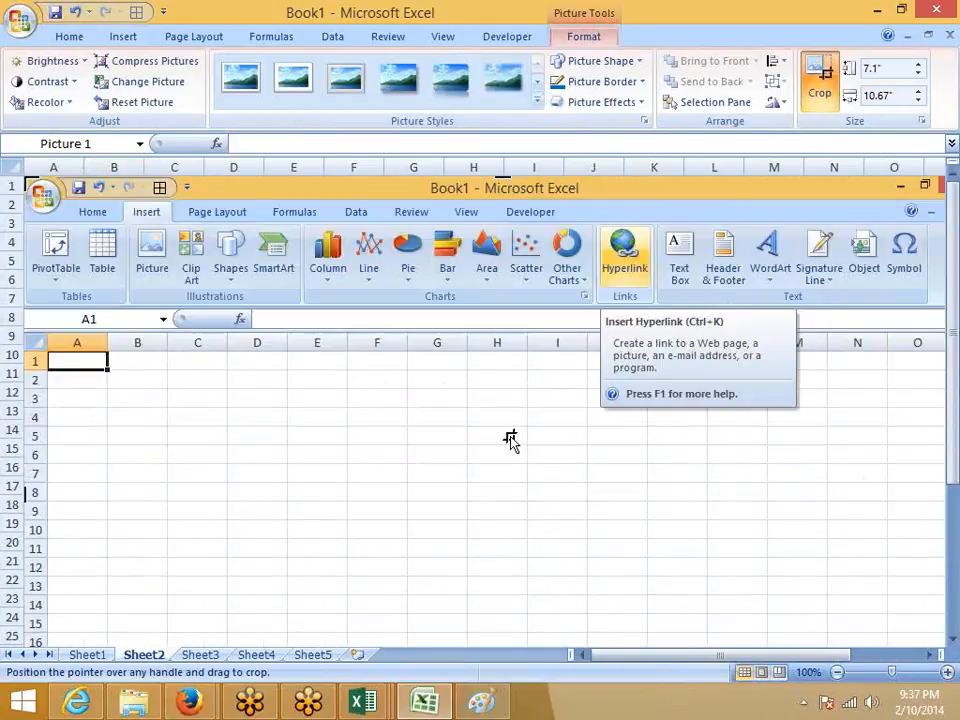
{"action": "scroll", "coordinate": [598, 426], "scroll_direction": "down", "scroll_amount": 8}
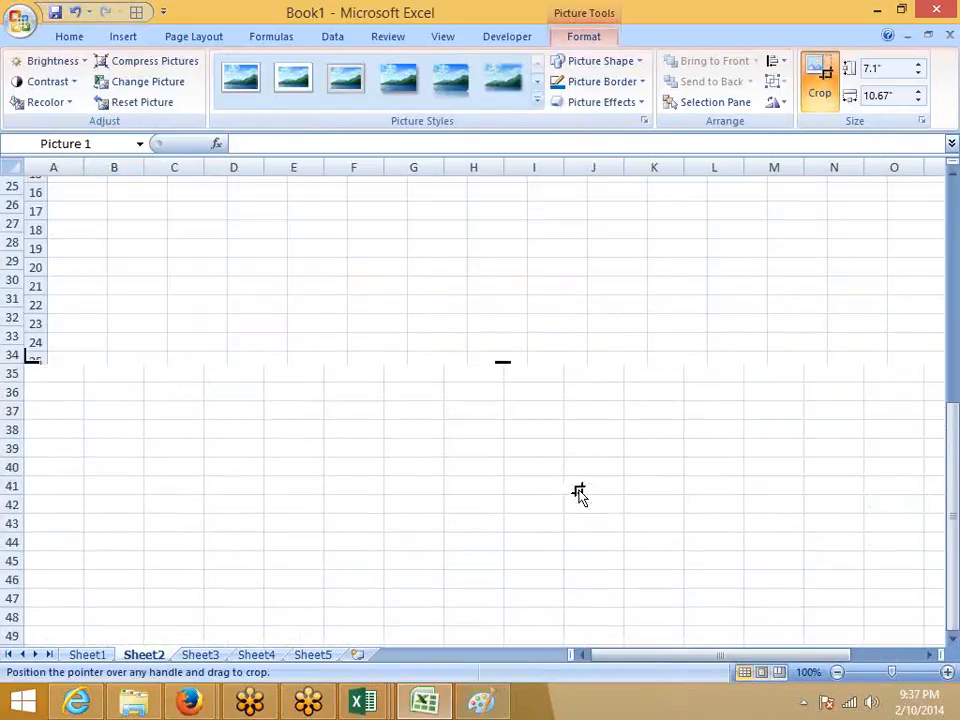
{"action": "left_click", "coordinate": [553, 484]}
{"action": "left_click", "coordinate": [525, 341]}
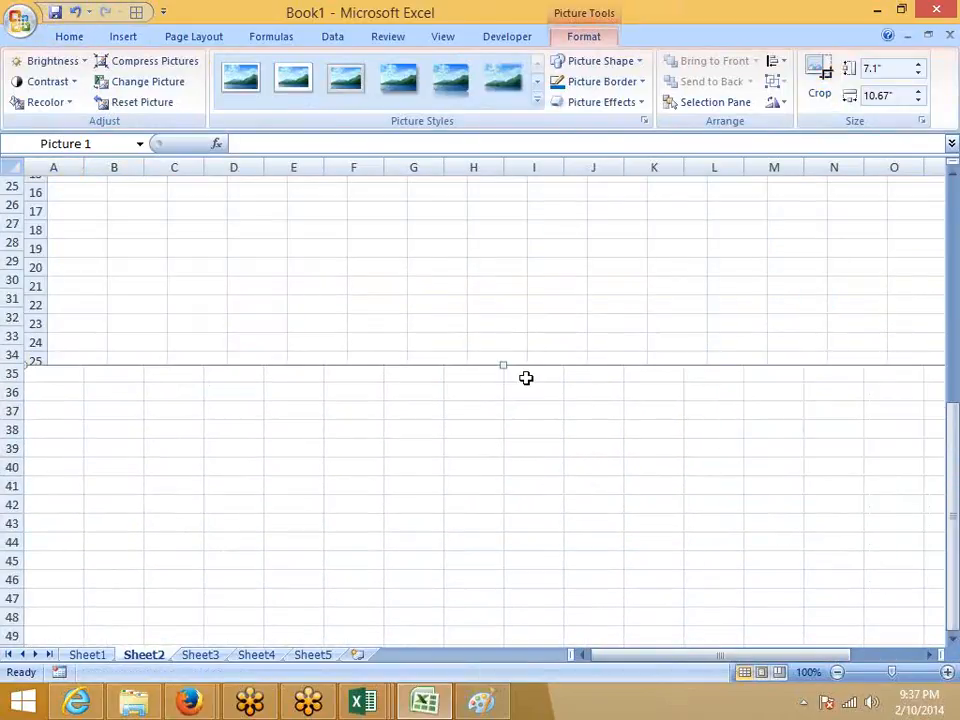
{"action": "scroll", "coordinate": [527, 471], "scroll_direction": "up", "scroll_amount": 5}
{"action": "scroll", "coordinate": [527, 471], "scroll_direction": "up", "scroll_amount": 2}
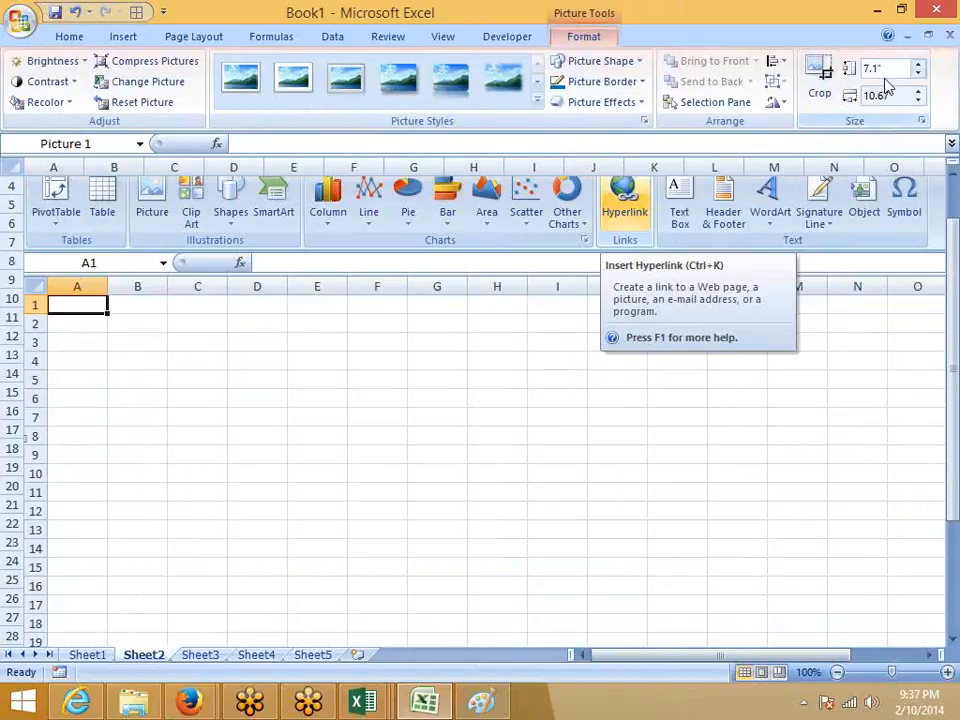
{"action": "scroll", "coordinate": [768, 316], "scroll_direction": "up", "scroll_amount": 1}
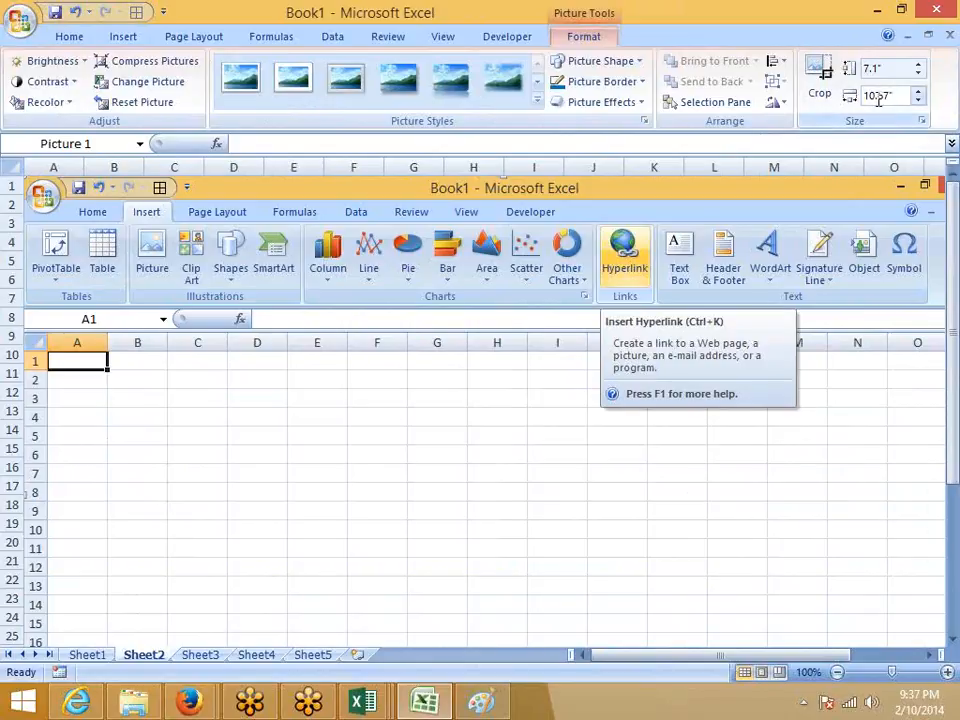
Step: Switch to Sheet3 and run a Clip Art search without a keyword across all media file types
{"action": "left_click", "coordinate": [201, 654]}
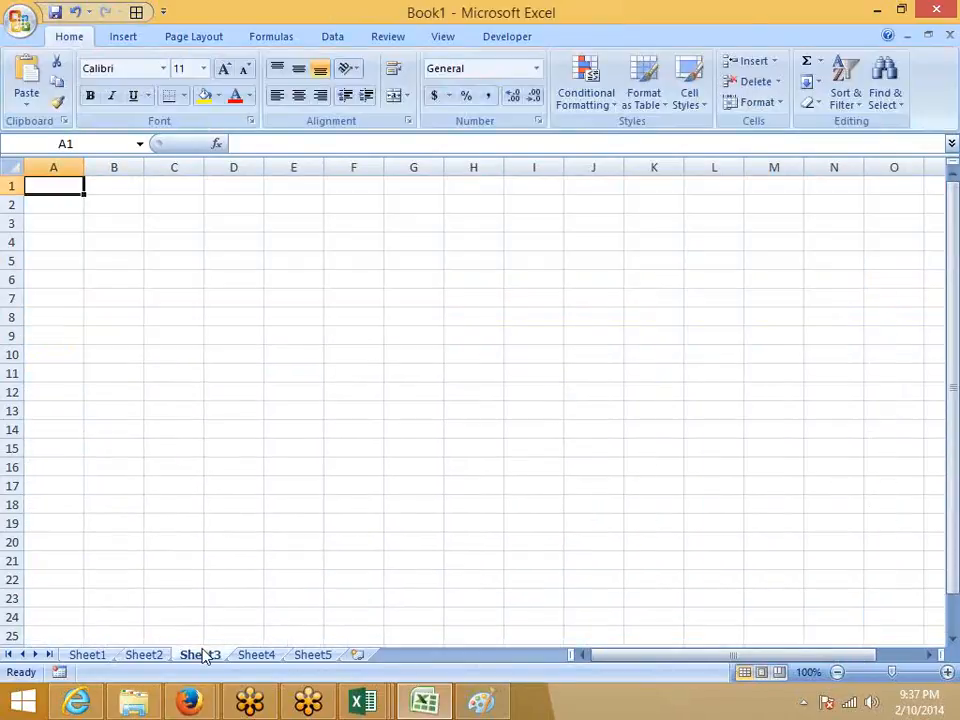
{"action": "left_click", "coordinate": [127, 37]}
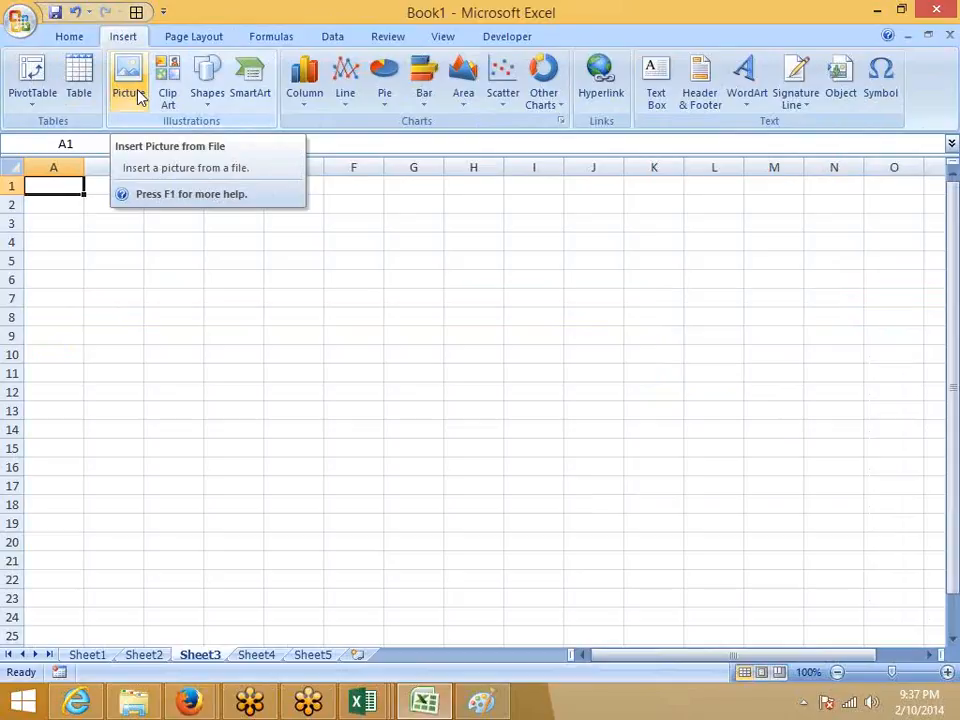
{"action": "left_click", "coordinate": [169, 88]}
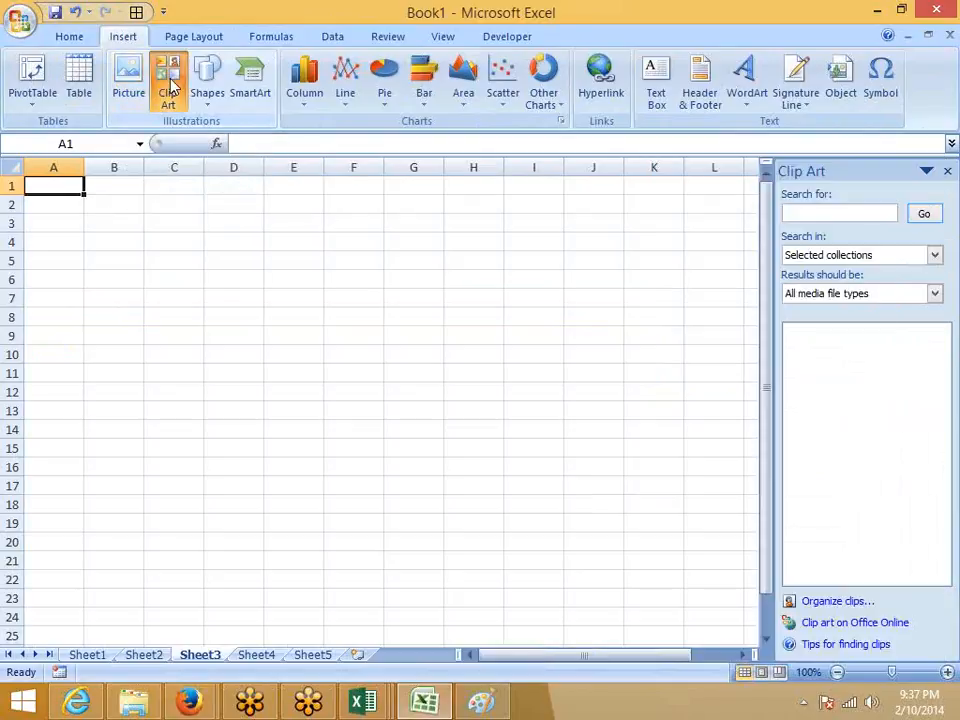
{"action": "left_click", "coordinate": [922, 216]}
{"action": "left_click", "coordinate": [440, 411]}
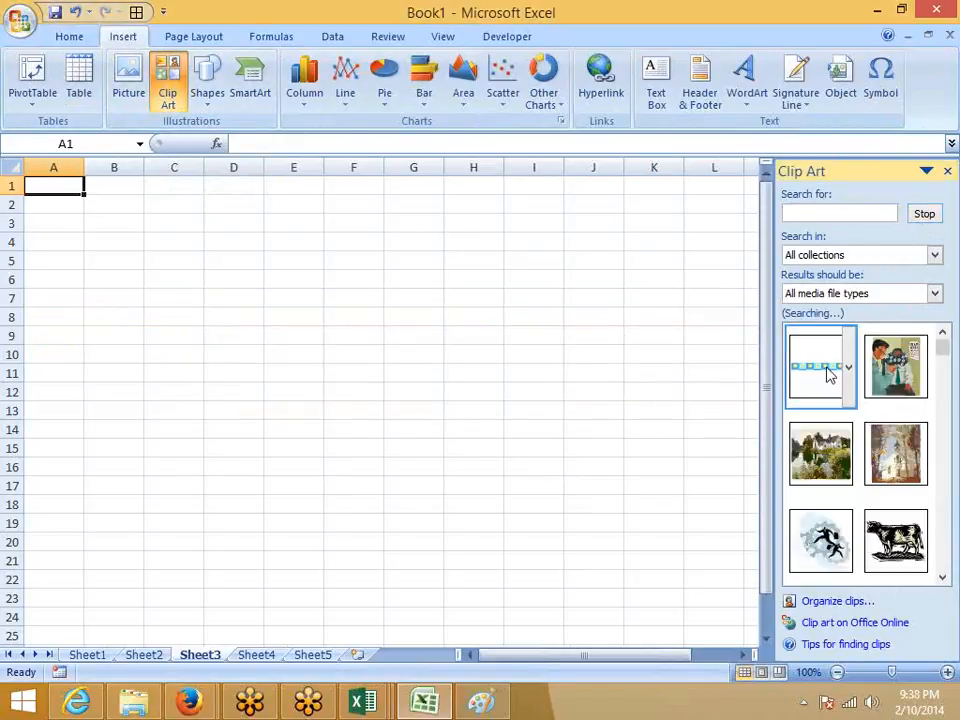
Step: Try out the blue sun-pattern border clip on Sheet3, delete it and close the Clip Art pane
{"action": "left_click", "coordinate": [824, 370]}
{"action": "left_click_drag", "start_coordinate": [413, 287], "coordinate": [418, 352]}
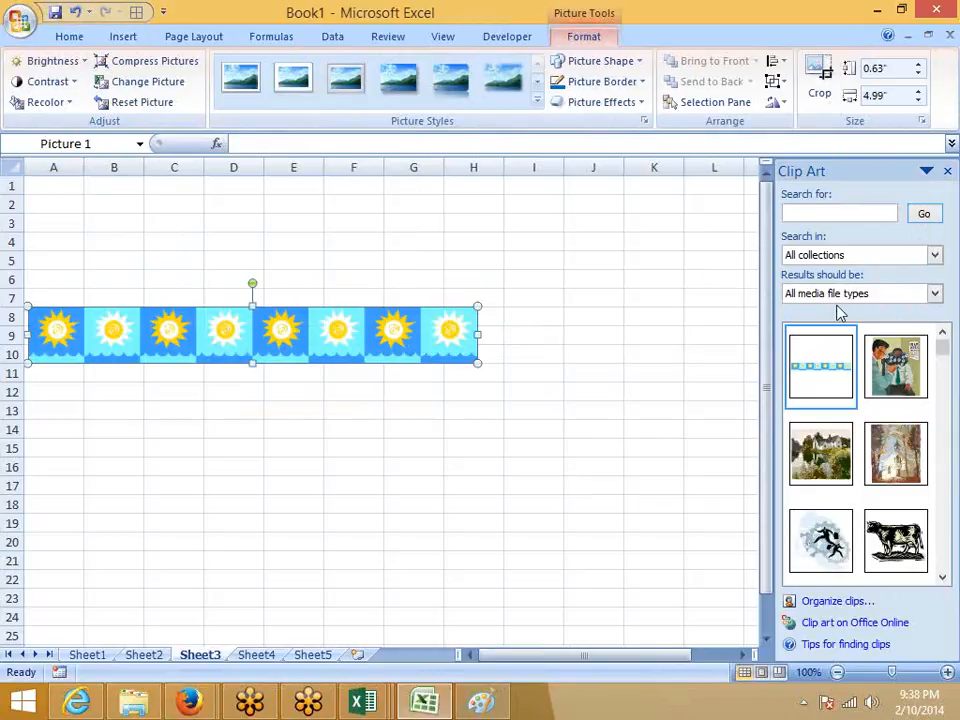
{"action": "key", "text": "Delete"}
{"action": "left_click", "coordinate": [947, 171]}
Step: Draw a rectangle shape about 2.24" high and 3.85" wide across cells B3 to H14
{"action": "left_click", "coordinate": [125, 36]}
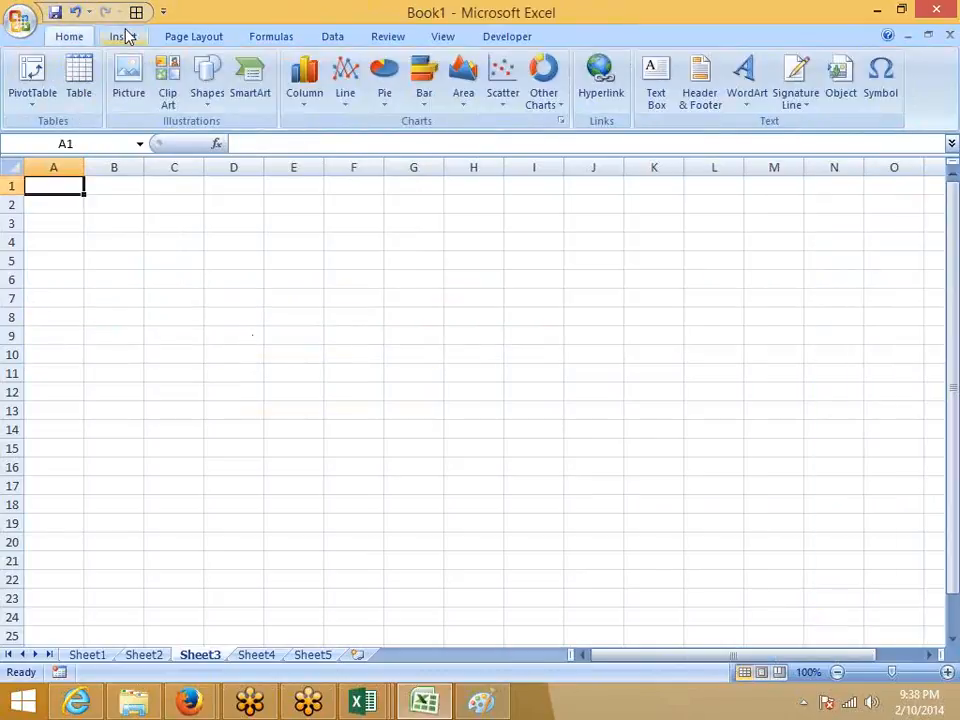
{"action": "left_click", "coordinate": [210, 108]}
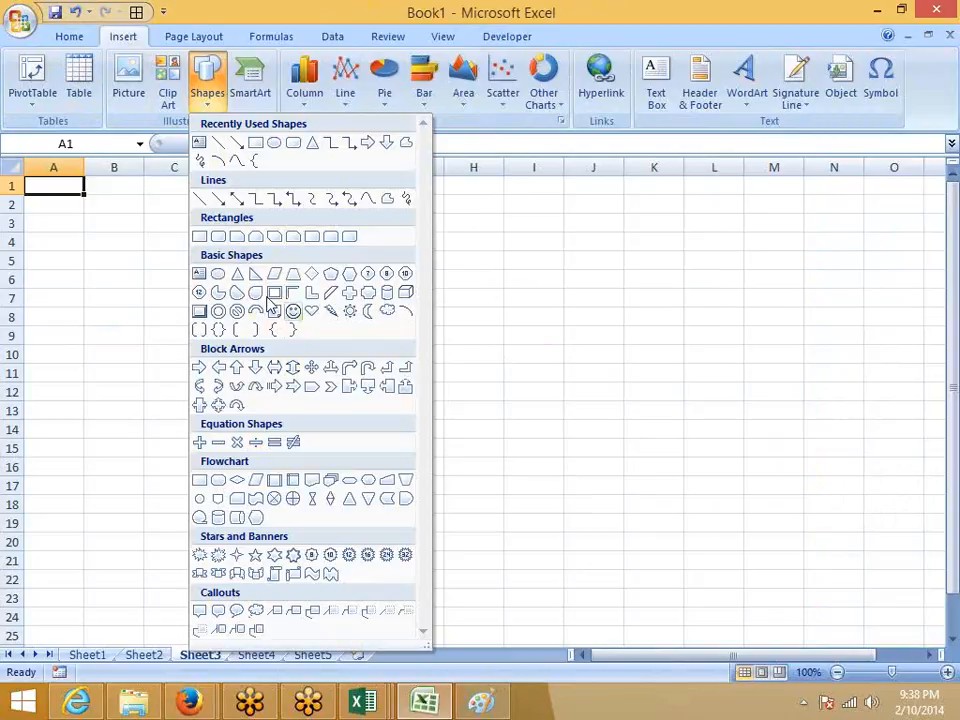
{"action": "left_click", "coordinate": [256, 144]}
{"action": "left_click_drag", "start_coordinate": [126, 225], "coordinate": [476, 427]}
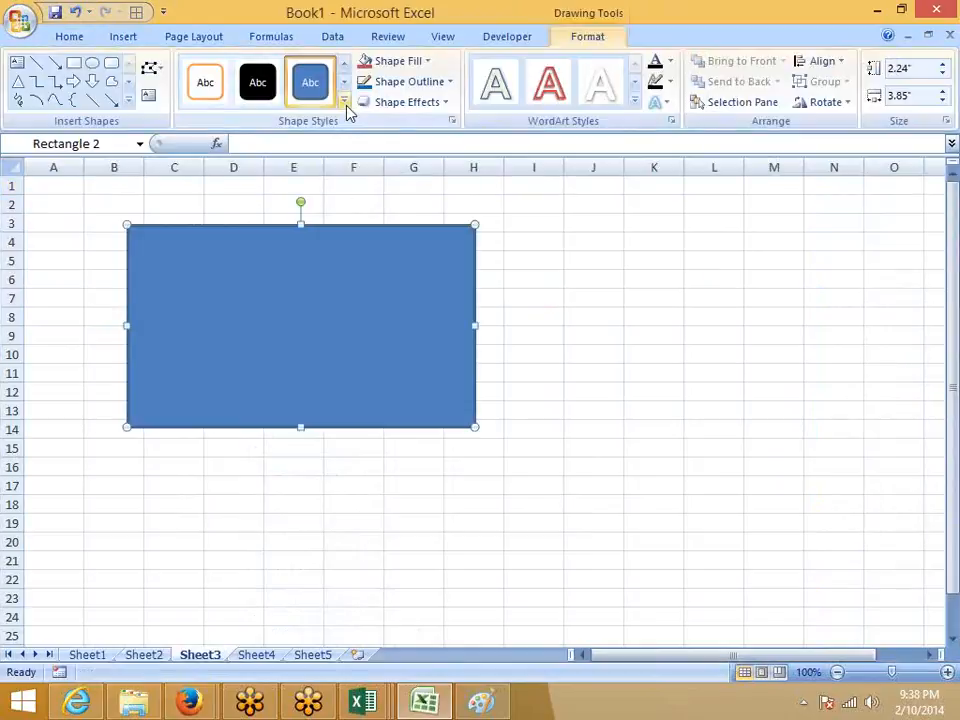
Step: Try the green colored-outline shape style on the large rectangle, and delete the rectangle from the sheet
{"action": "left_click", "coordinate": [345, 104]}
{"action": "left_click", "coordinate": [249, 264]}
{"action": "left_click", "coordinate": [345, 104]}
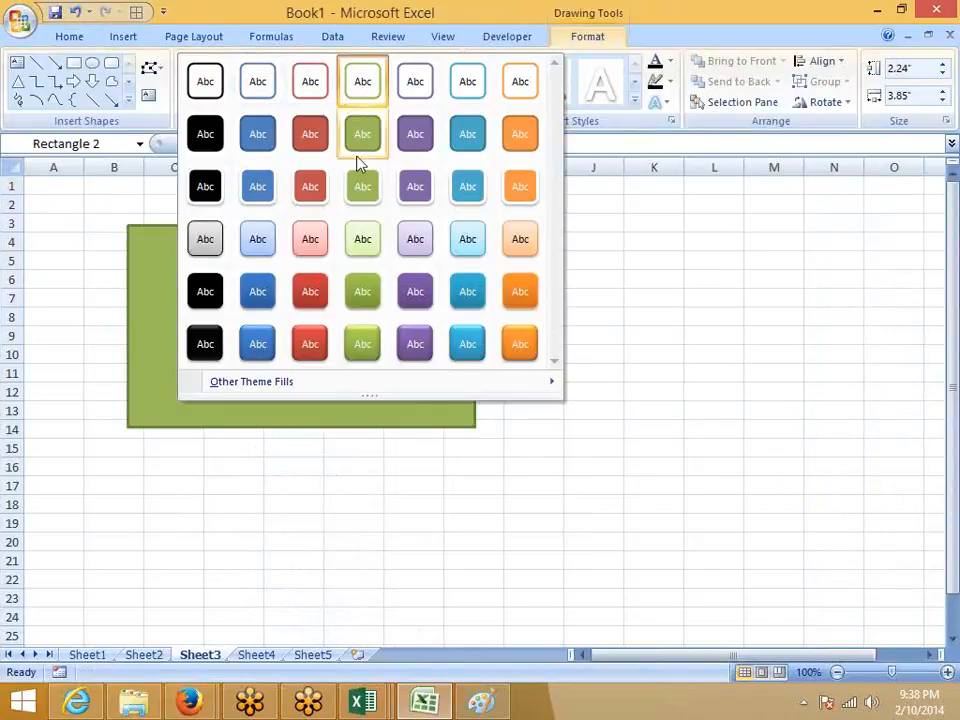
{"action": "left_click", "coordinate": [437, 435]}
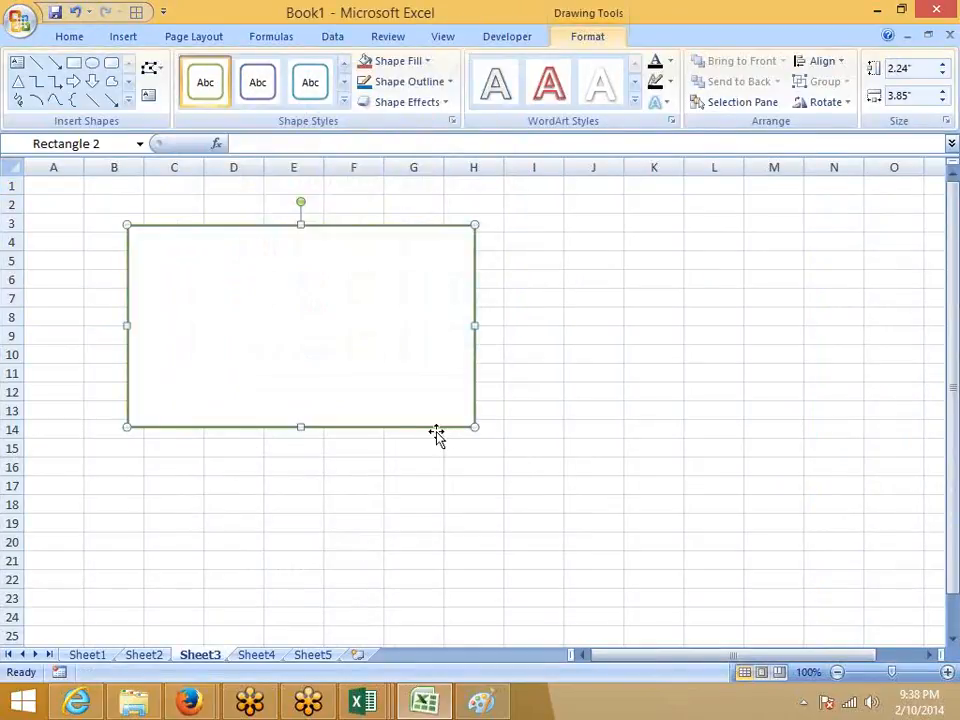
{"action": "key", "text": "Delete"}
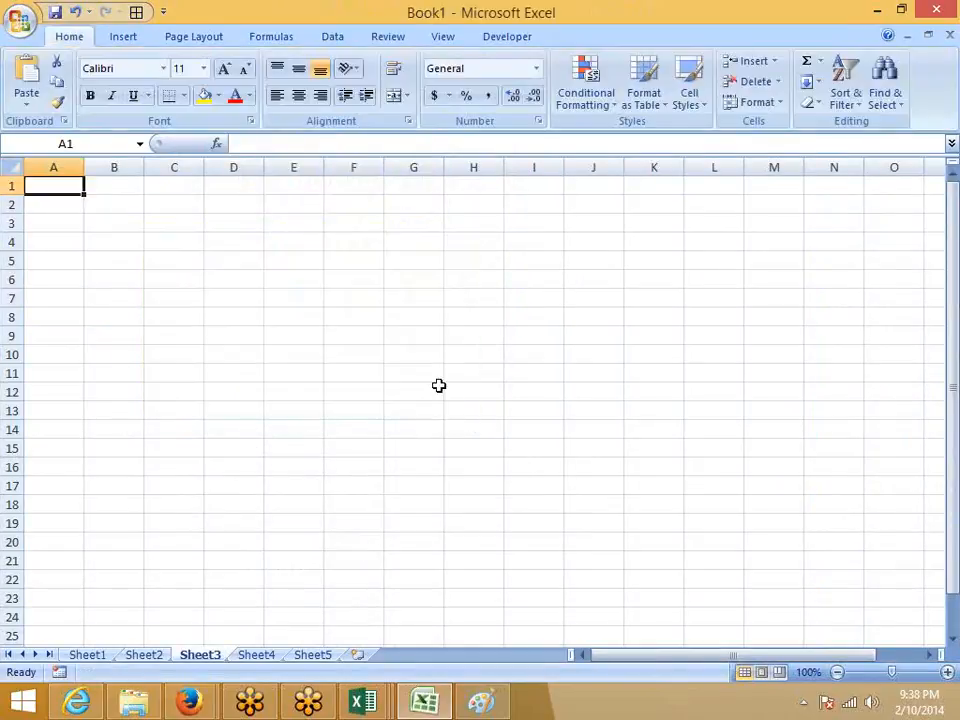
Step: Try out an ActiveX command button drawn across cells E6 to H9, and delete it
{"action": "left_click", "coordinate": [509, 38]}
{"action": "left_click", "coordinate": [252, 78]}
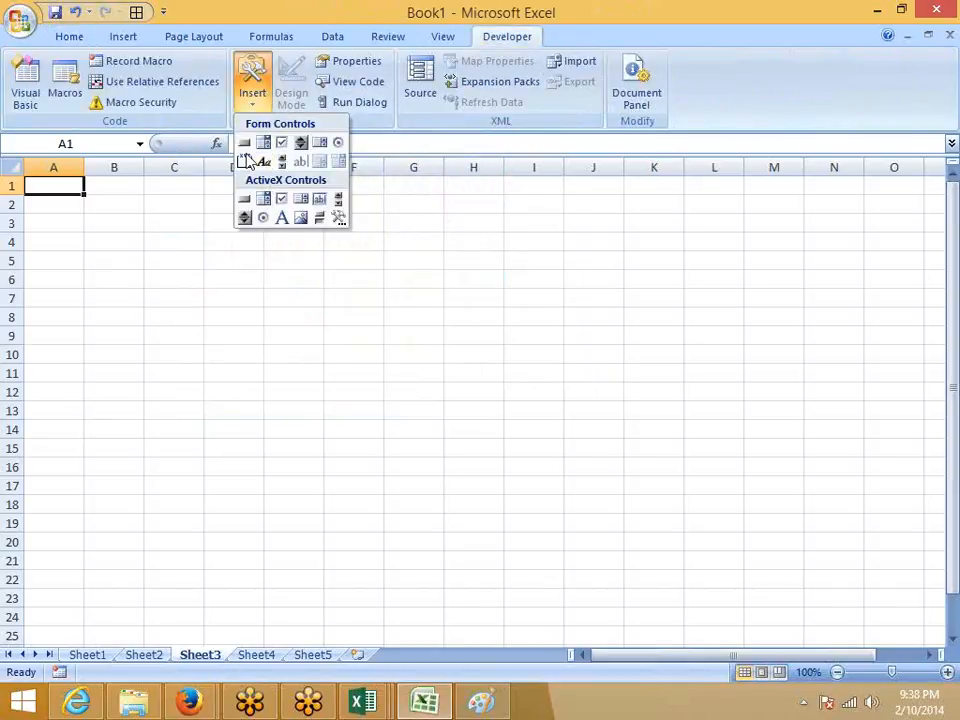
{"action": "left_click", "coordinate": [244, 198]}
{"action": "left_click_drag", "start_coordinate": [297, 274], "coordinate": [480, 345]}
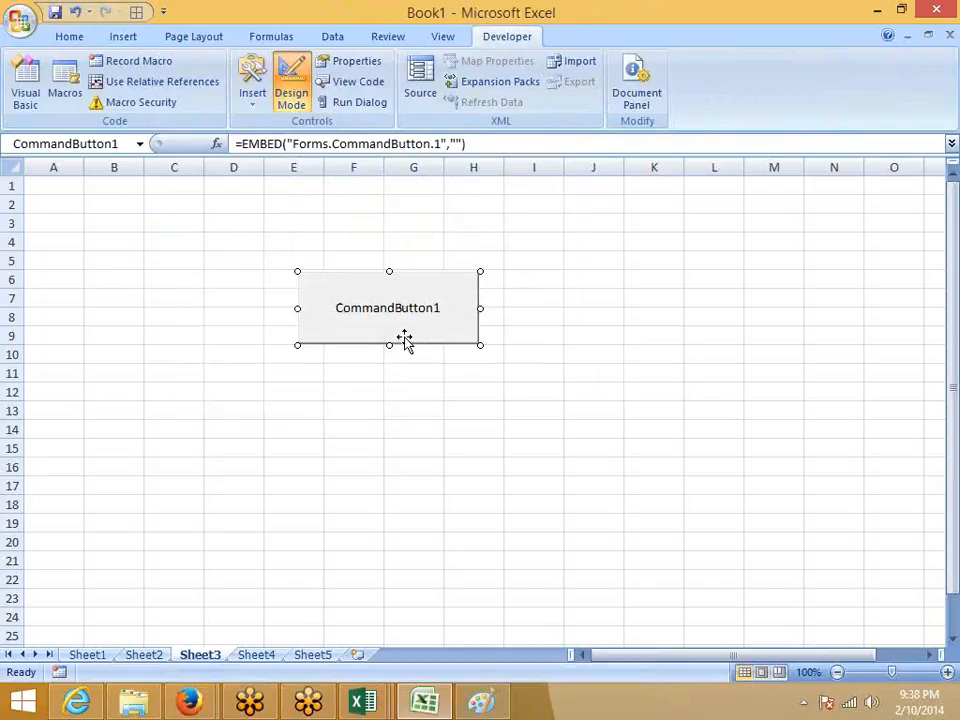
{"action": "key", "text": "Delete"}
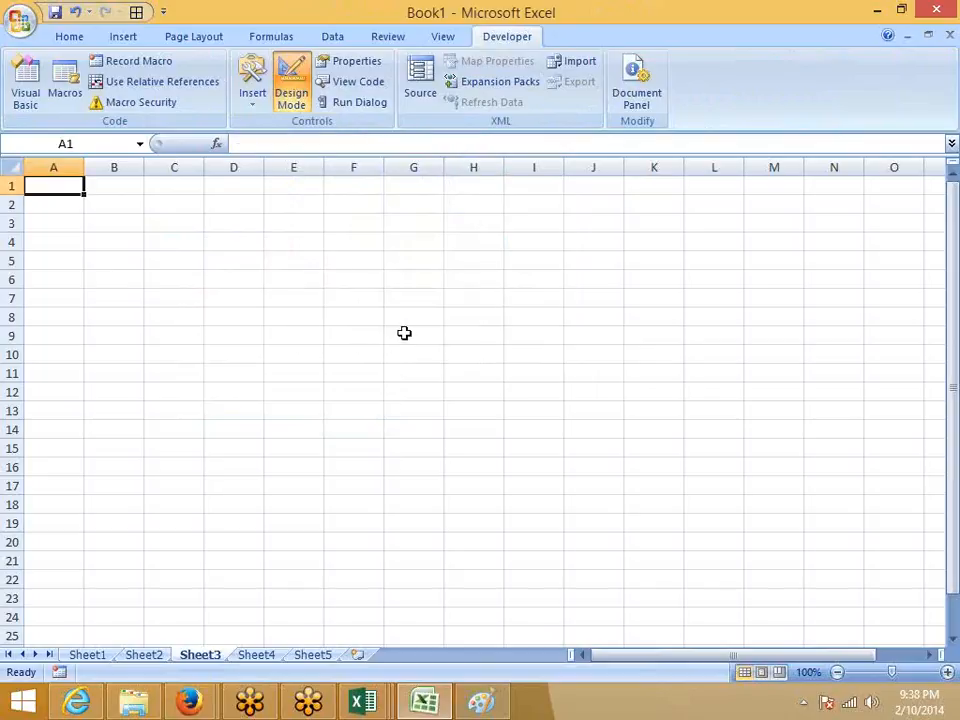
Step: Draw a rounded rectangle about 0.83" high and 2.07" wide across cells D6 to G10 with the glossy aqua shape style
{"action": "left_click", "coordinate": [125, 37]}
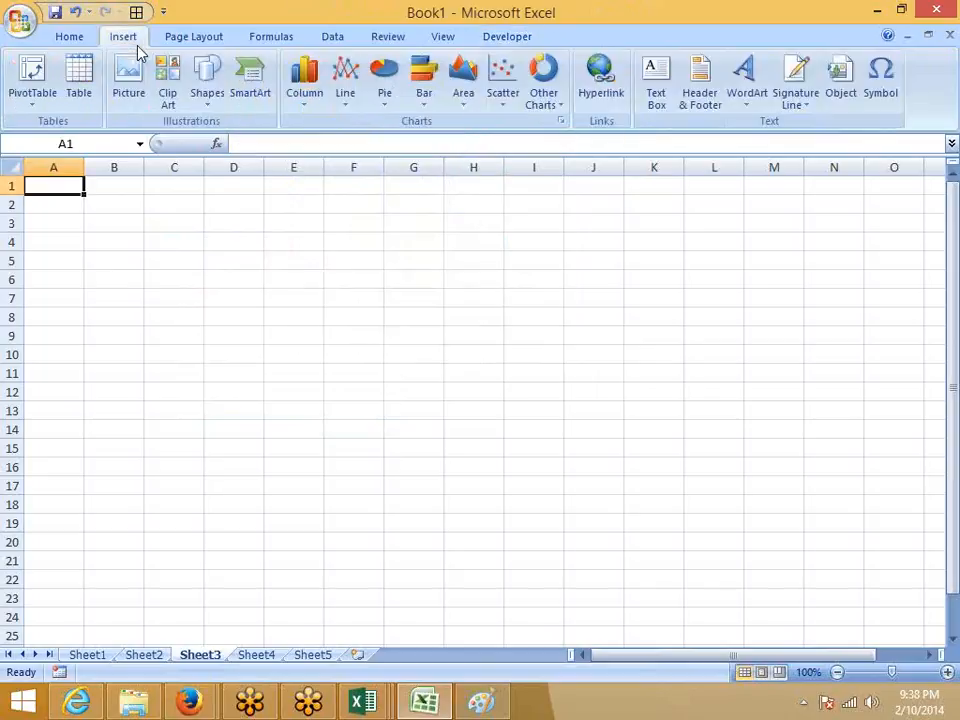
{"action": "left_click", "coordinate": [209, 100]}
{"action": "left_click", "coordinate": [293, 143]}
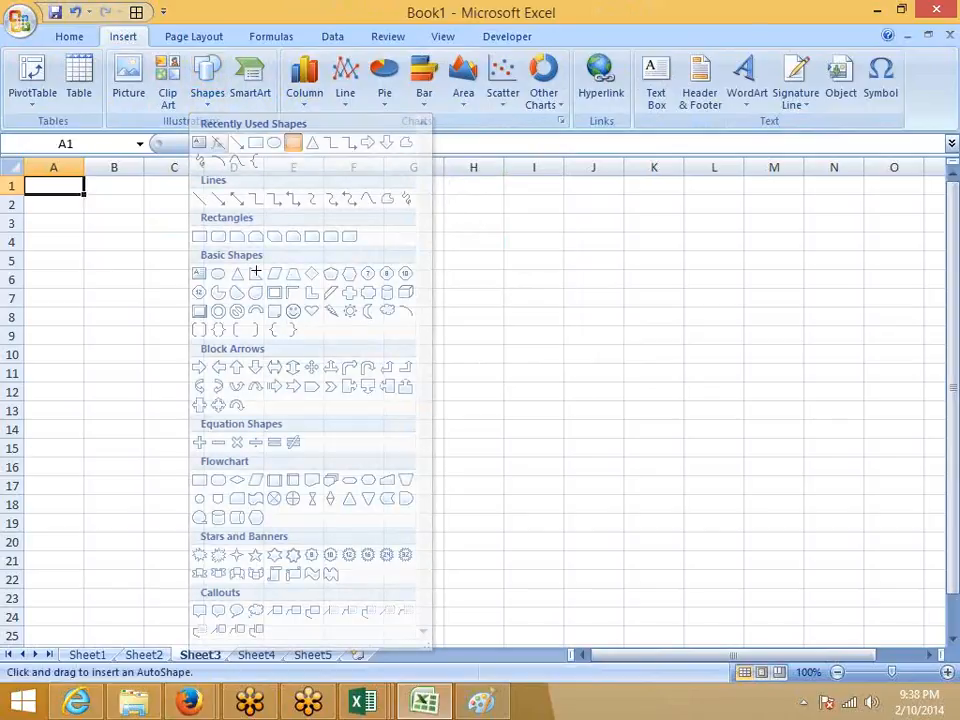
{"action": "left_click_drag", "start_coordinate": [251, 282], "coordinate": [440, 357]}
{"action": "left_click", "coordinate": [349, 102]}
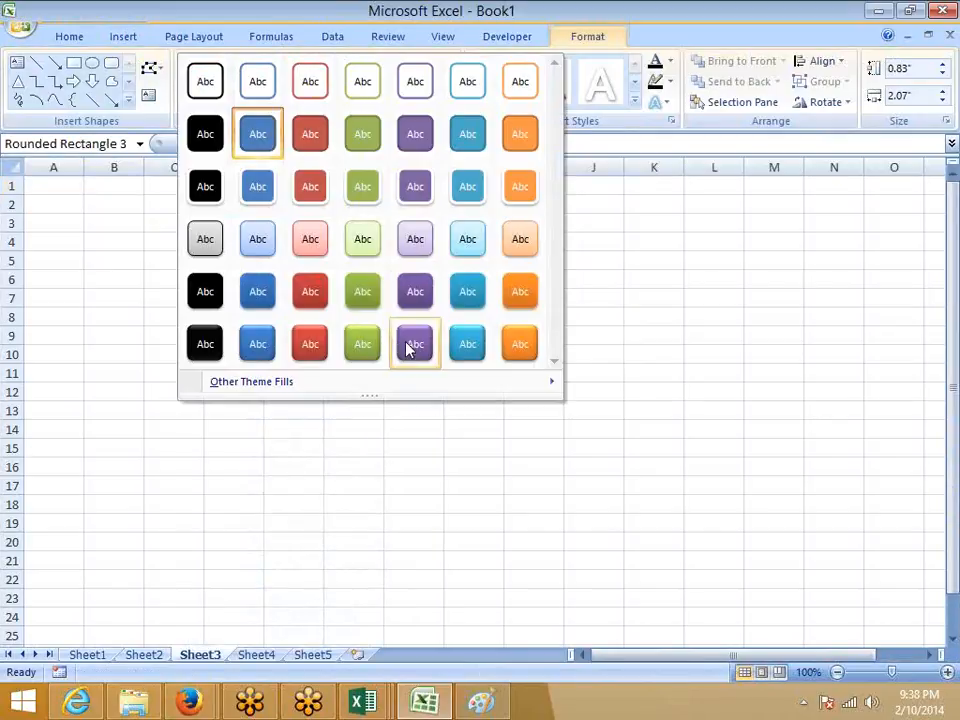
{"action": "left_click", "coordinate": [463, 346]}
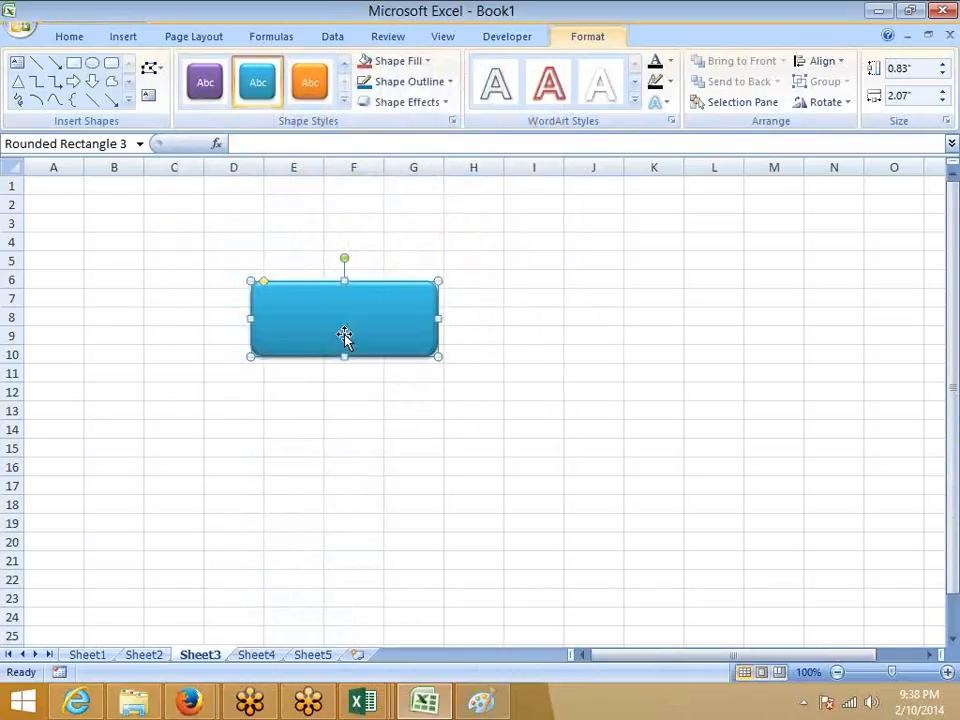
Step: Give the rounded rectangle the perspective shadow that falls directly below the shape
{"action": "left_click", "coordinate": [441, 82]}
{"action": "left_click", "coordinate": [272, 356]}
{"action": "left_click", "coordinate": [402, 104]}
{"action": "mouse_move", "coordinate": [459, 223]}
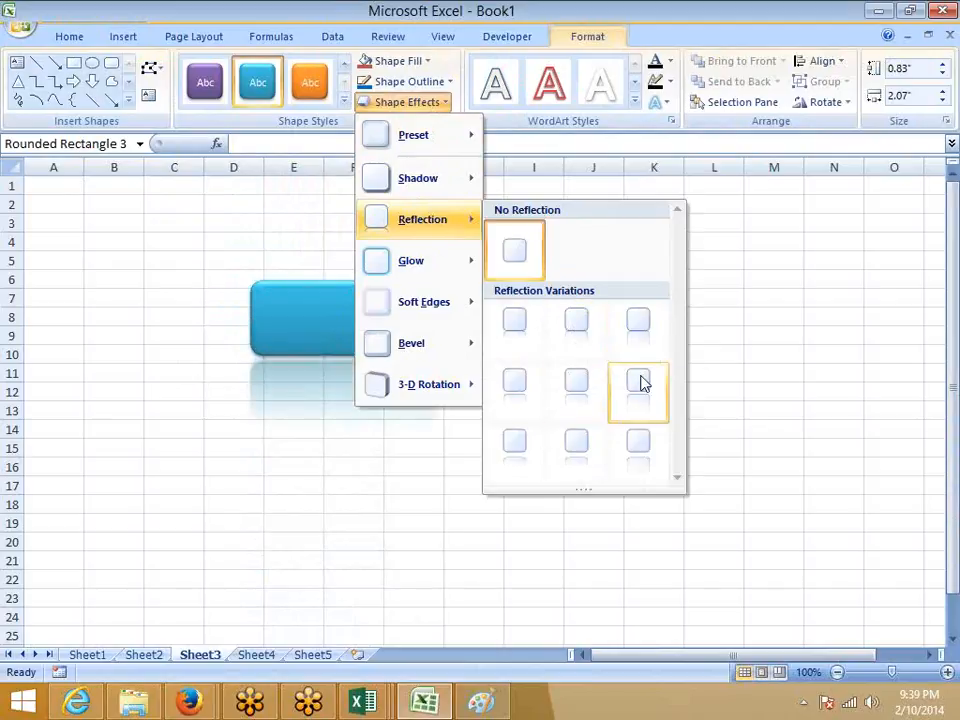
{"action": "mouse_move", "coordinate": [420, 176]}
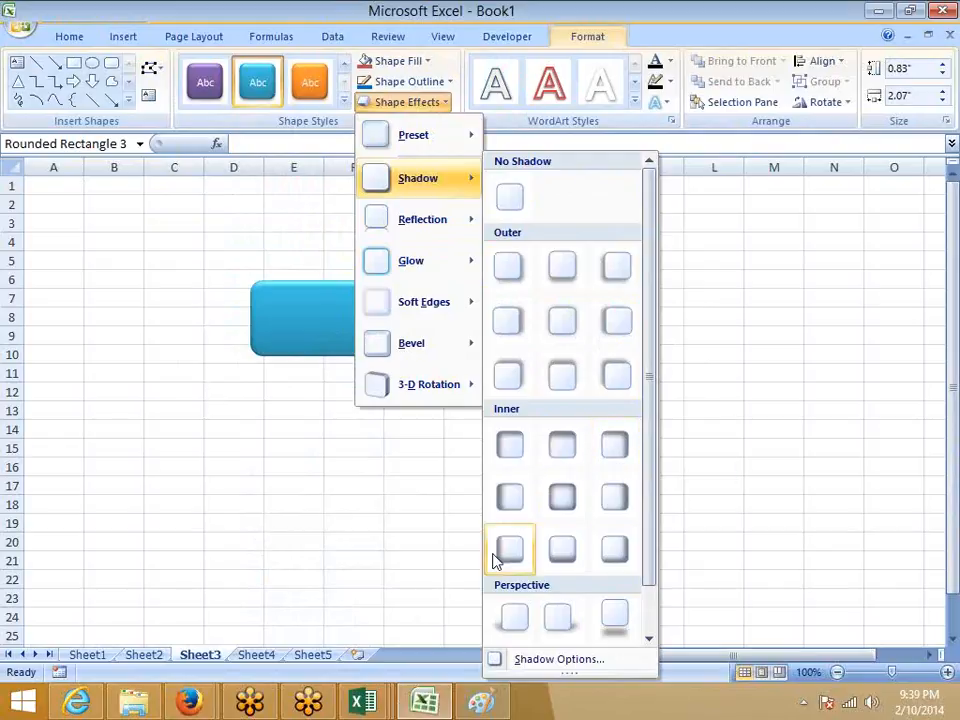
{"action": "left_click", "coordinate": [617, 626]}
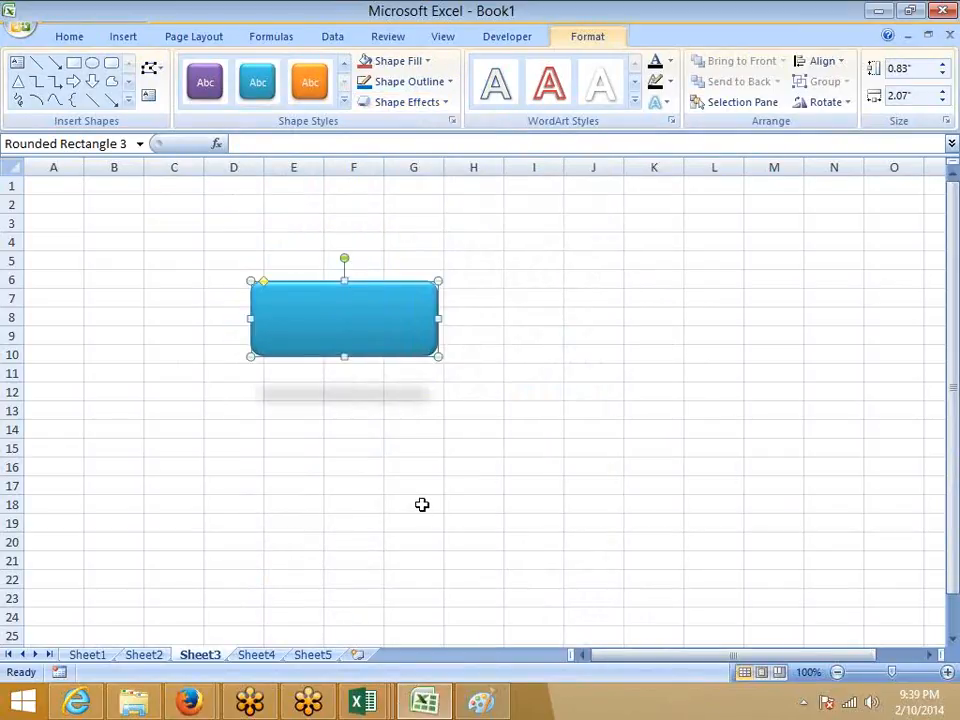
{"action": "left_click", "coordinate": [422, 504]}
Step: Add the text "Submite" inside the rounded rectangle
{"action": "double_click", "coordinate": [360, 334]}
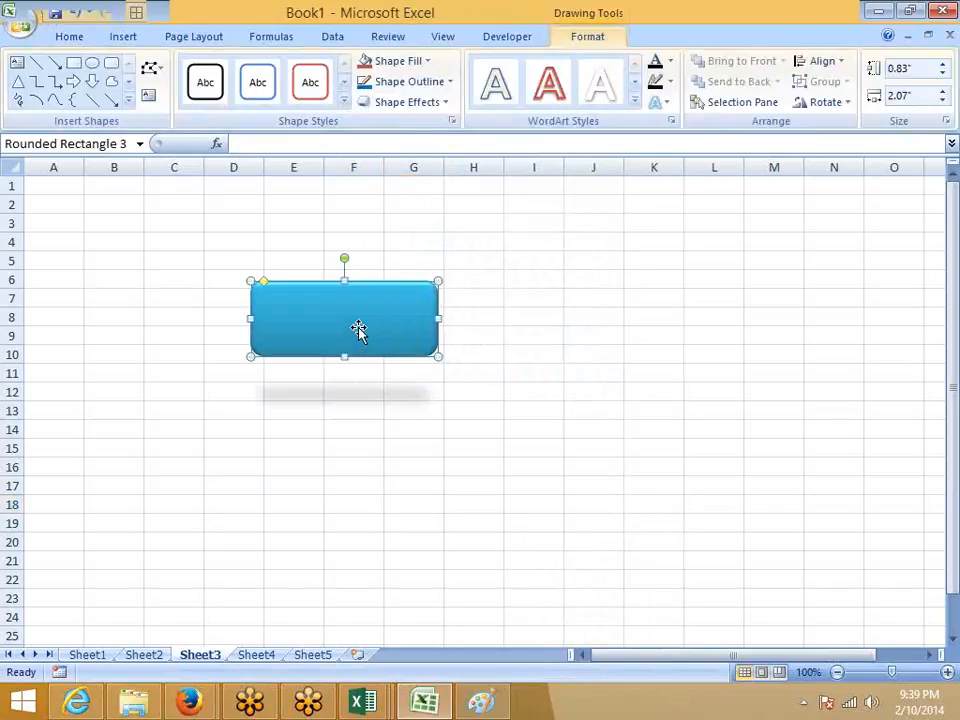
{"action": "type", "text": "S"}
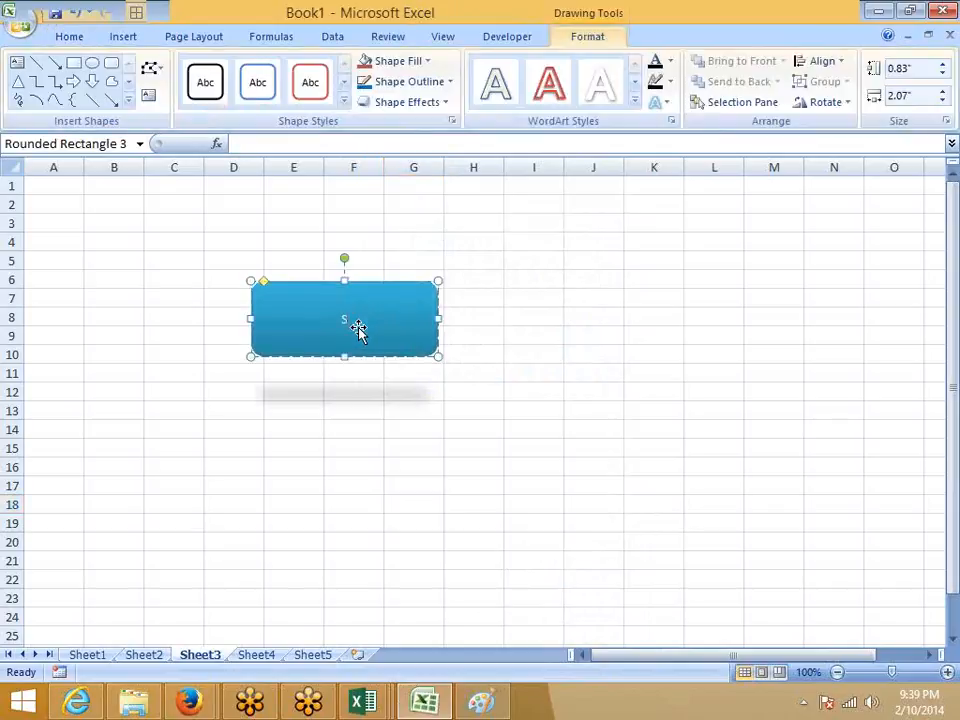
{"action": "type", "text": "ubmite"}
Step: Shrink the rounded rectangle to about 0.65" high and 1.17" wide and move it down to cells F20 to H23
{"action": "left_click_drag", "start_coordinate": [439, 357], "coordinate": [369, 342]}
{"action": "left_click_drag", "start_coordinate": [265, 335], "coordinate": [377, 576]}
{"action": "key", "text": "Escape"}
{"action": "left_click", "coordinate": [461, 574]}
{"action": "left_click", "coordinate": [454, 574]}
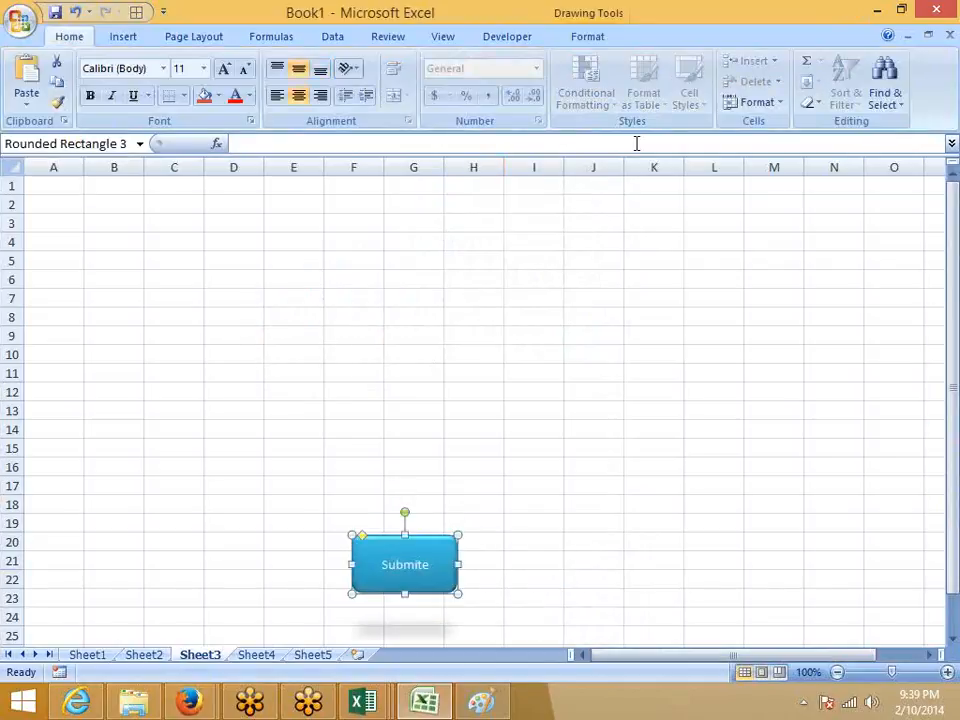
Step: Apply the Fill - White, Warm Matte Bevel WordArt style to the text in the rounded rectangle
{"action": "left_click", "coordinate": [591, 30]}
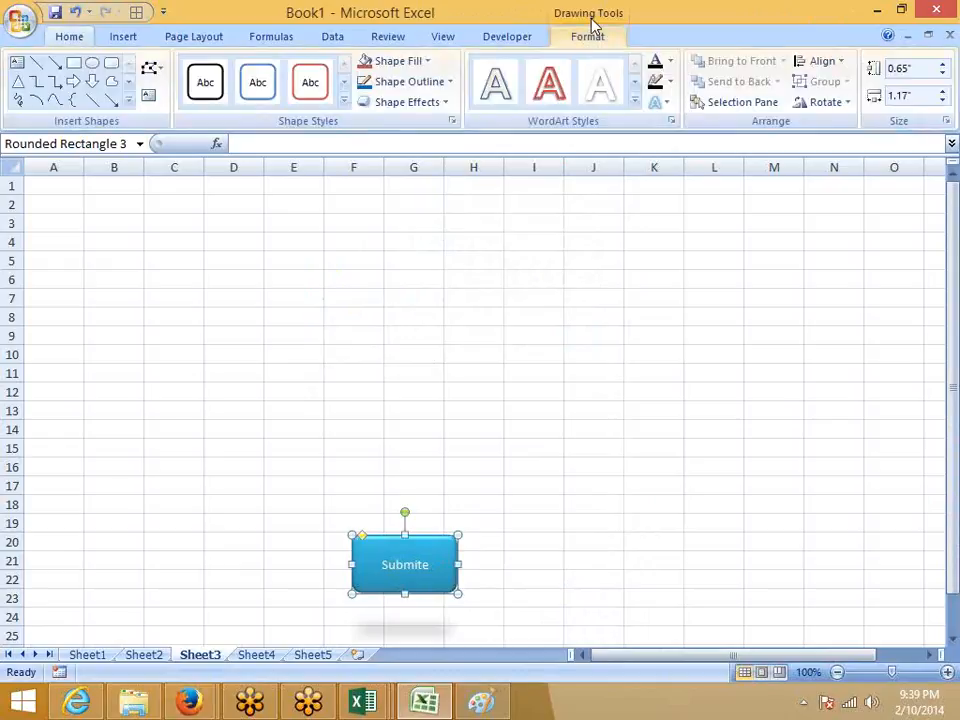
{"action": "left_click", "coordinate": [640, 108]}
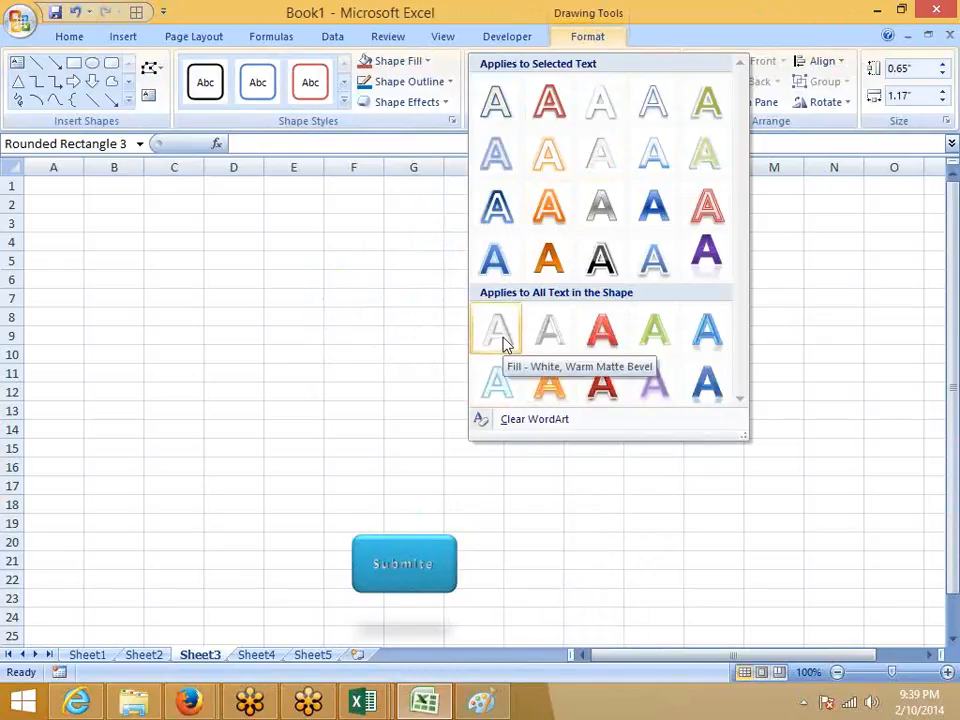
{"action": "left_click", "coordinate": [438, 577]}
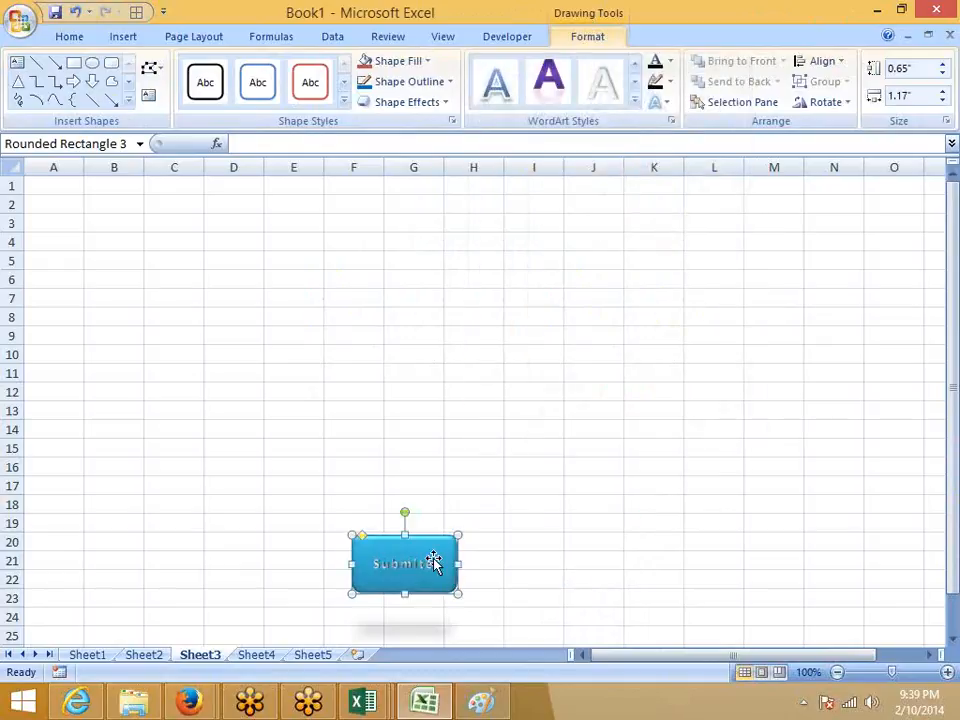
Step: Correct the shape's text to "Submit" and move the shape to cells J13 to L15
{"action": "left_click", "coordinate": [436, 567]}
{"action": "key", "text": "BackSpace"}
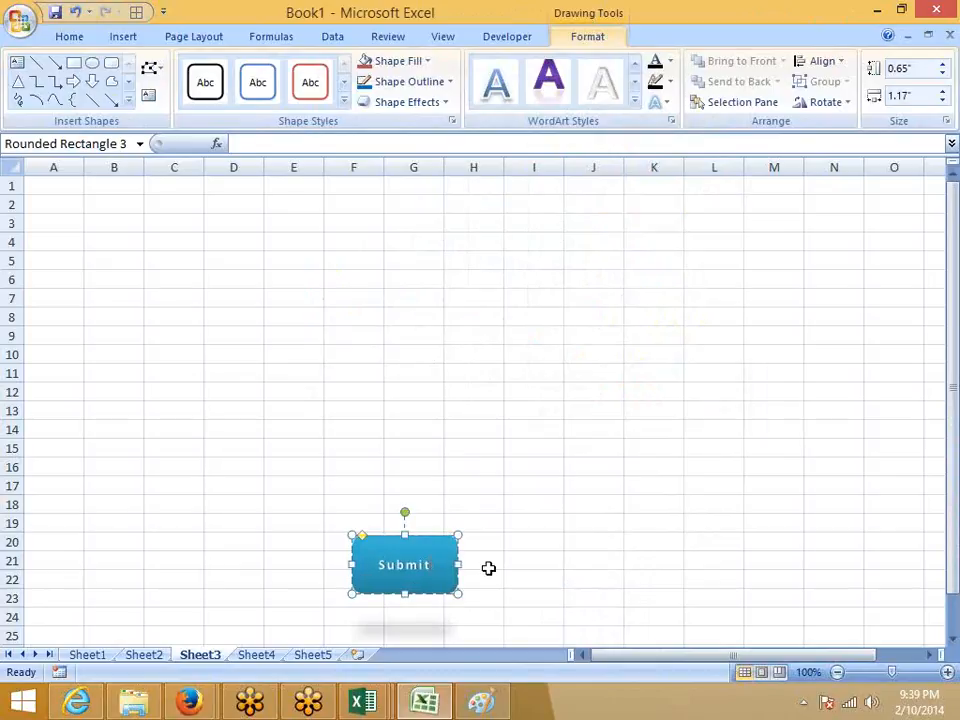
{"action": "left_click", "coordinate": [552, 500]}
{"action": "mouse_move", "coordinate": [435, 557]}
{"action": "left_mouse_down"}
{"action": "mouse_move", "coordinate": [546, 536]}
{"action": "mouse_move", "coordinate": [670, 422]}
{"action": "left_mouse_up"}
{"action": "left_click", "coordinate": [285, 315]}
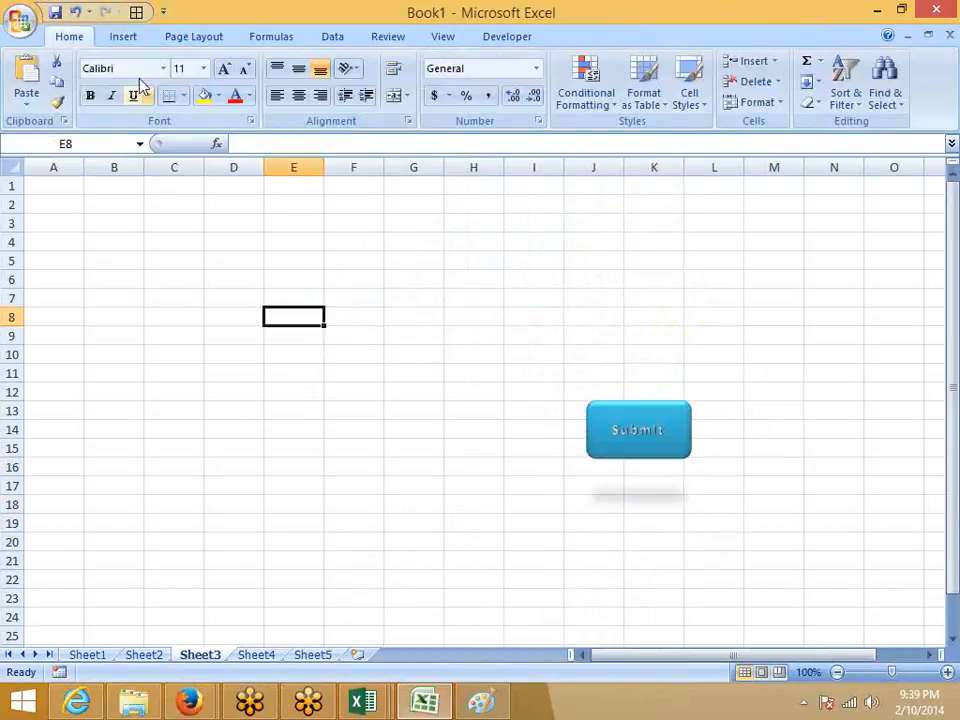
Step: Try out the Curve tool with a closed shape about 3.96" high and 4.66" wide across columns A to H, and delete it
{"action": "left_click", "coordinate": [128, 38]}
{"action": "left_click", "coordinate": [209, 72]}
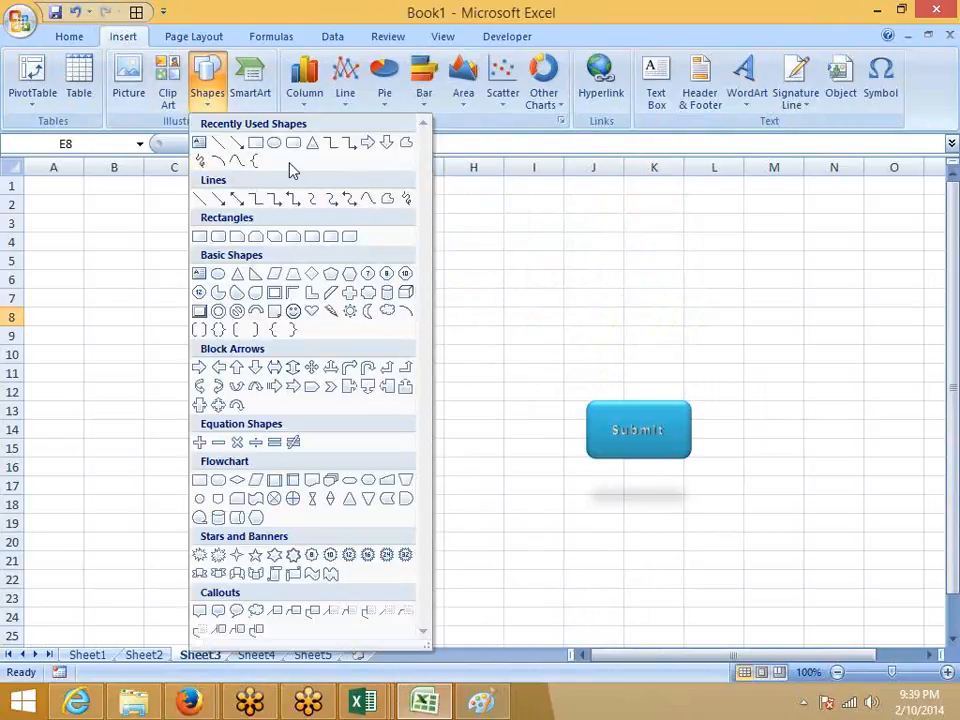
{"action": "left_click", "coordinate": [367, 200]}
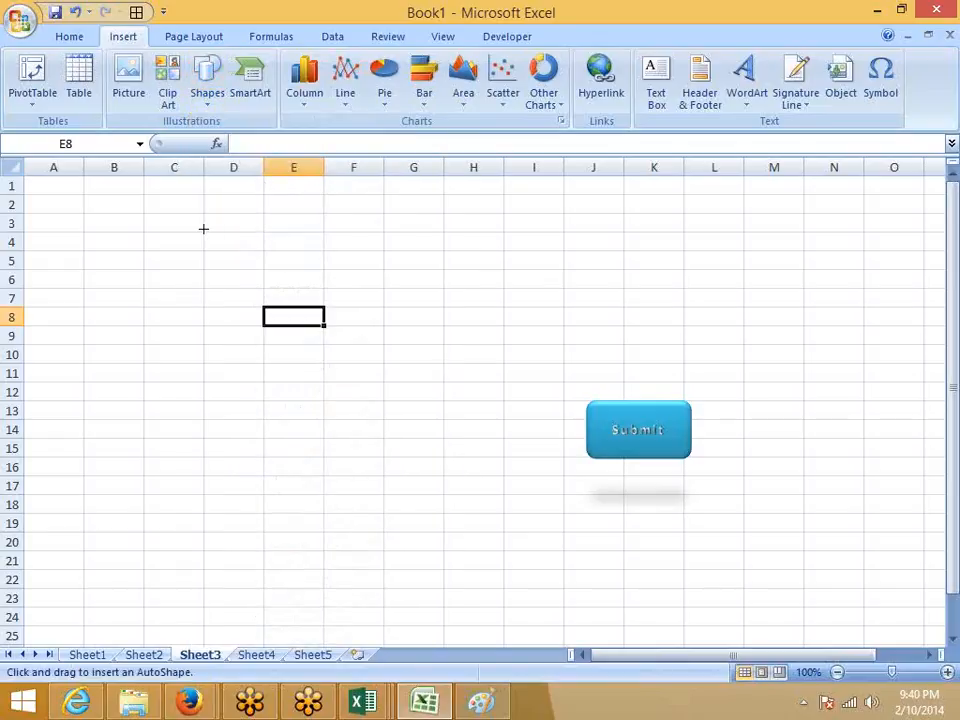
{"action": "left_click", "coordinate": [92, 213]}
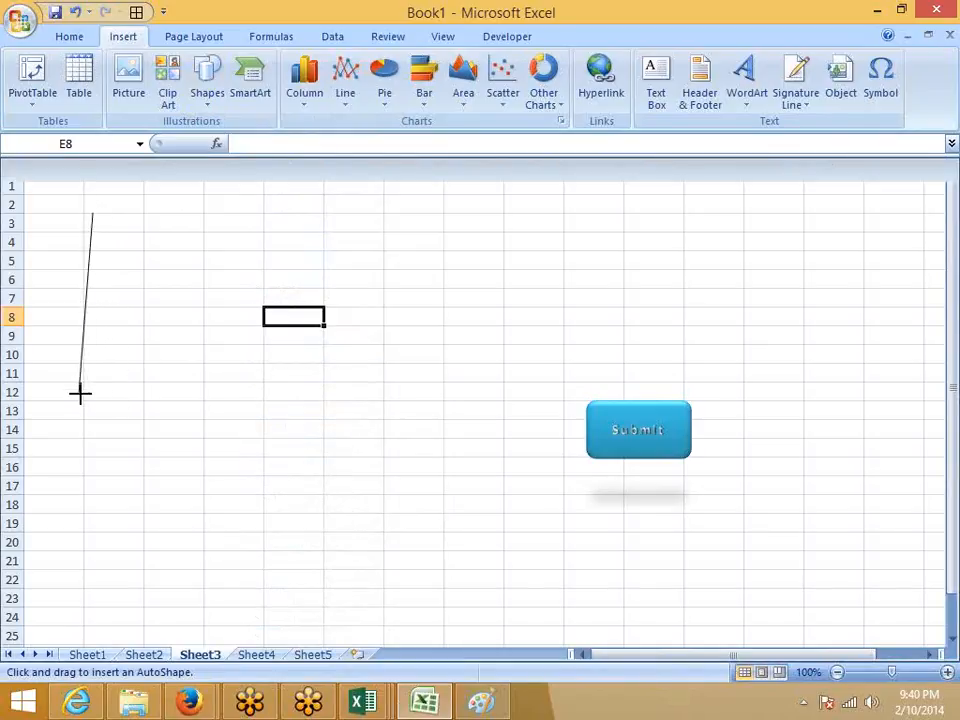
{"action": "left_click", "coordinate": [86, 418]}
{"action": "left_click", "coordinate": [362, 527]}
{"action": "left_click", "coordinate": [470, 438]}
{"action": "left_click", "coordinate": [449, 297]}
{"action": "left_click", "coordinate": [376, 242]}
{"action": "left_click", "coordinate": [250, 229]}
{"action": "left_click", "coordinate": [140, 208]}
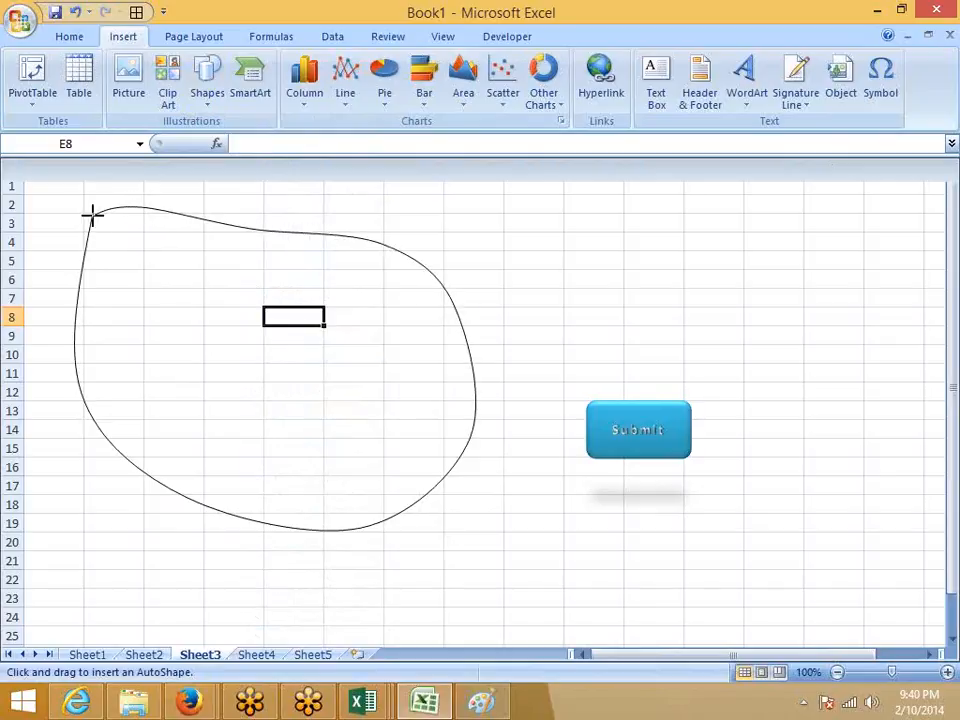
{"action": "left_click", "coordinate": [92, 213]}
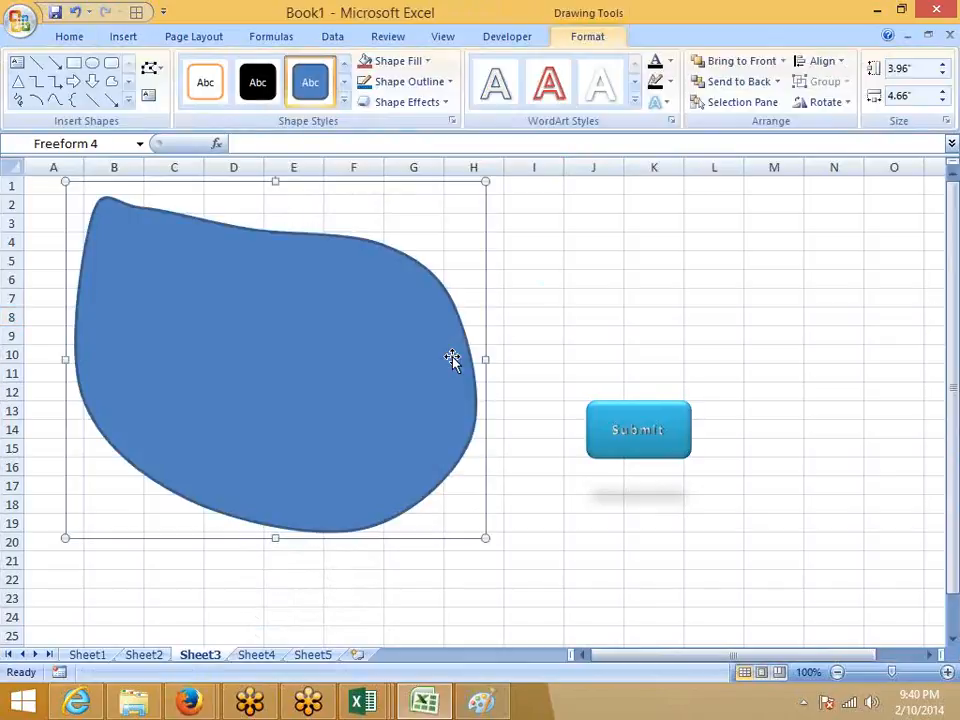
{"action": "key", "text": "Delete"}
Step: Try out the Freeform tool with a closed straight-sided polygon about 3.93" high and 2.75" wide across columns A to F, and delete it
{"action": "left_click", "coordinate": [123, 38]}
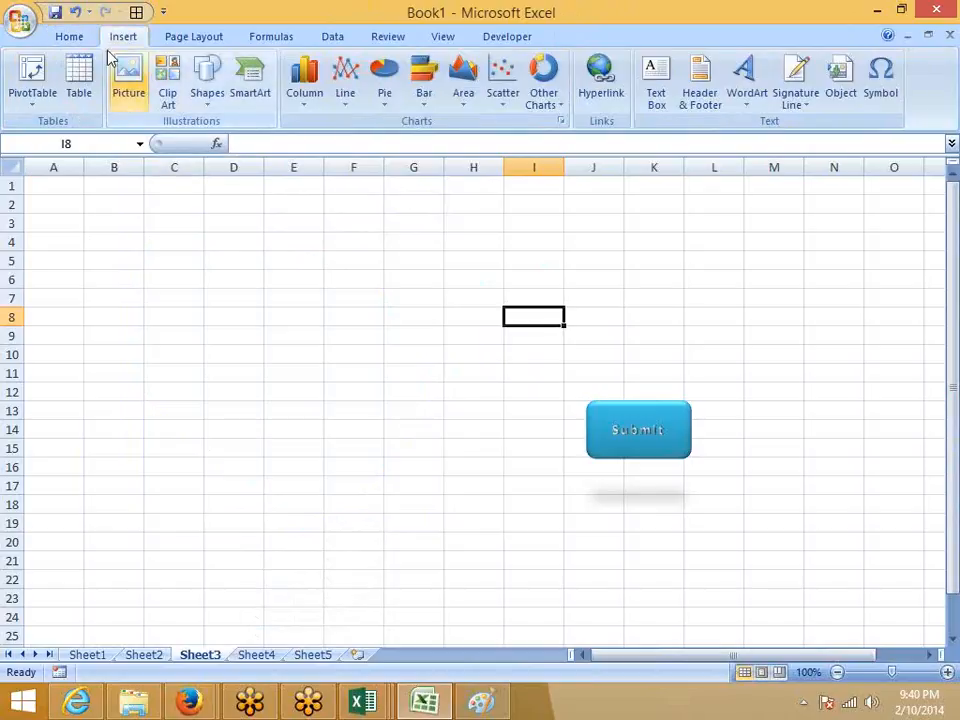
{"action": "left_click", "coordinate": [209, 100]}
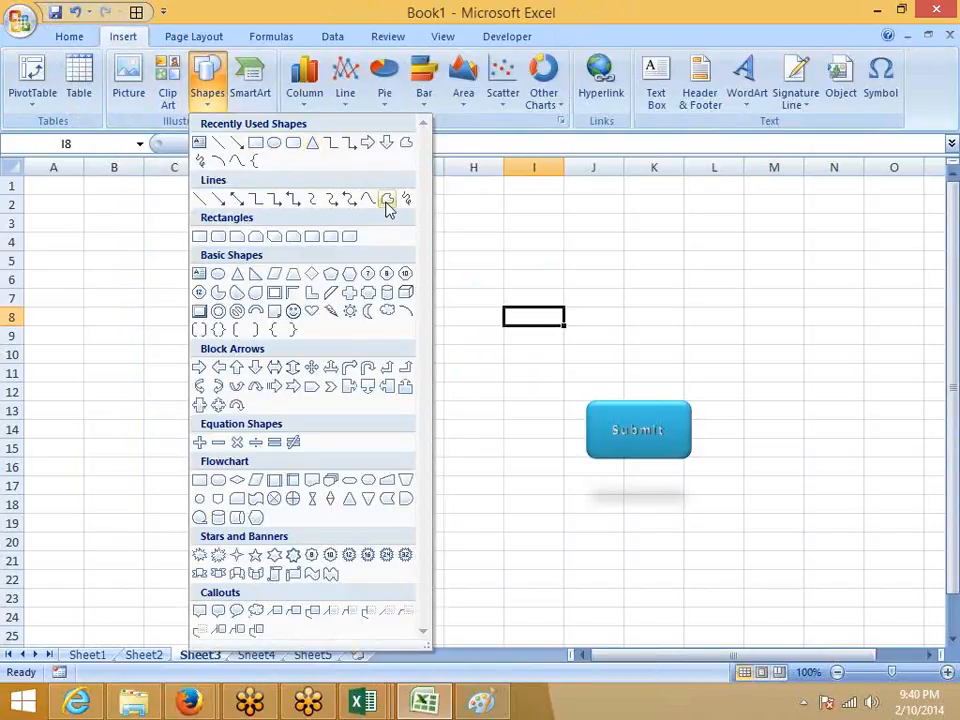
{"action": "left_click", "coordinate": [387, 201]}
{"action": "left_click", "coordinate": [93, 216]}
{"action": "left_click", "coordinate": [77, 523]}
{"action": "left_click", "coordinate": [243, 569]}
{"action": "left_click", "coordinate": [324, 487]}
{"action": "left_click", "coordinate": [320, 375]}
{"action": "left_click", "coordinate": [298, 292]}
{"action": "left_click", "coordinate": [216, 249]}
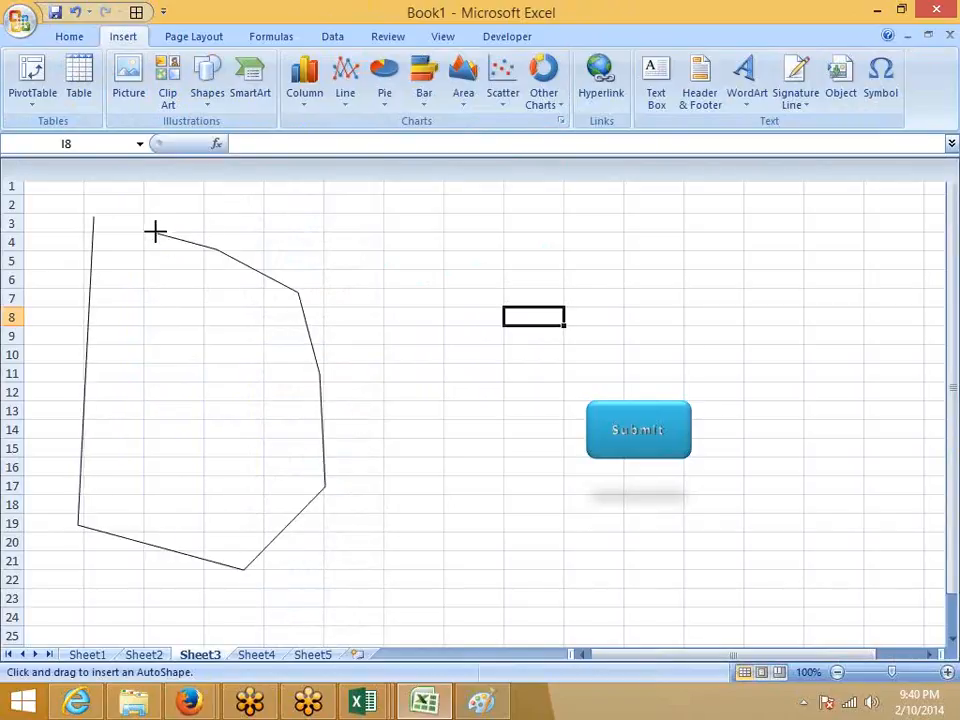
{"action": "left_click", "coordinate": [91, 215]}
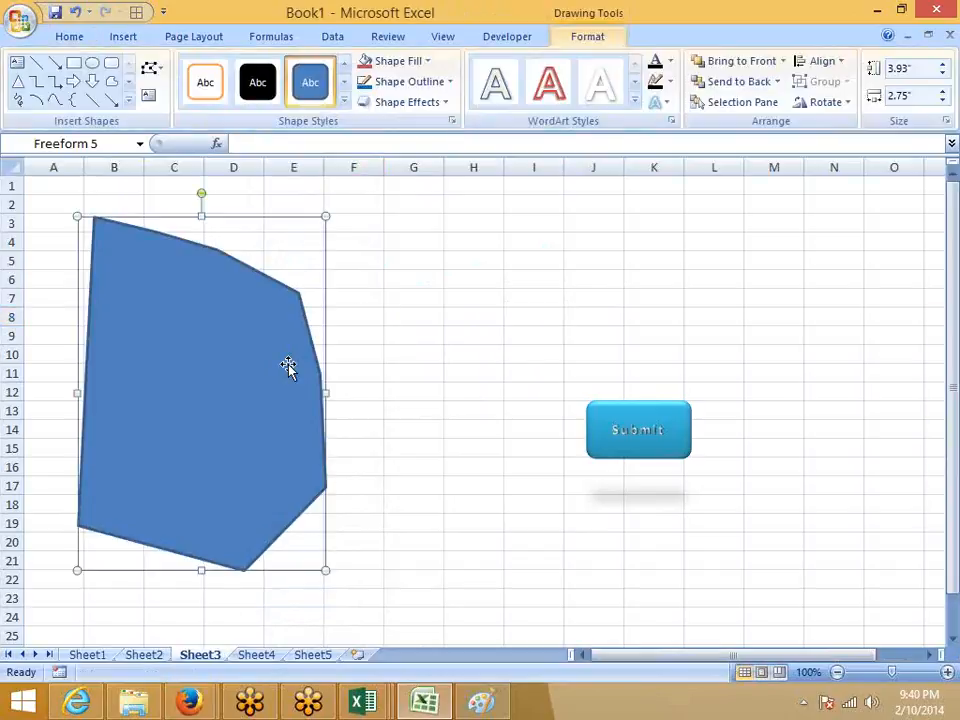
{"action": "key", "text": "Delete"}
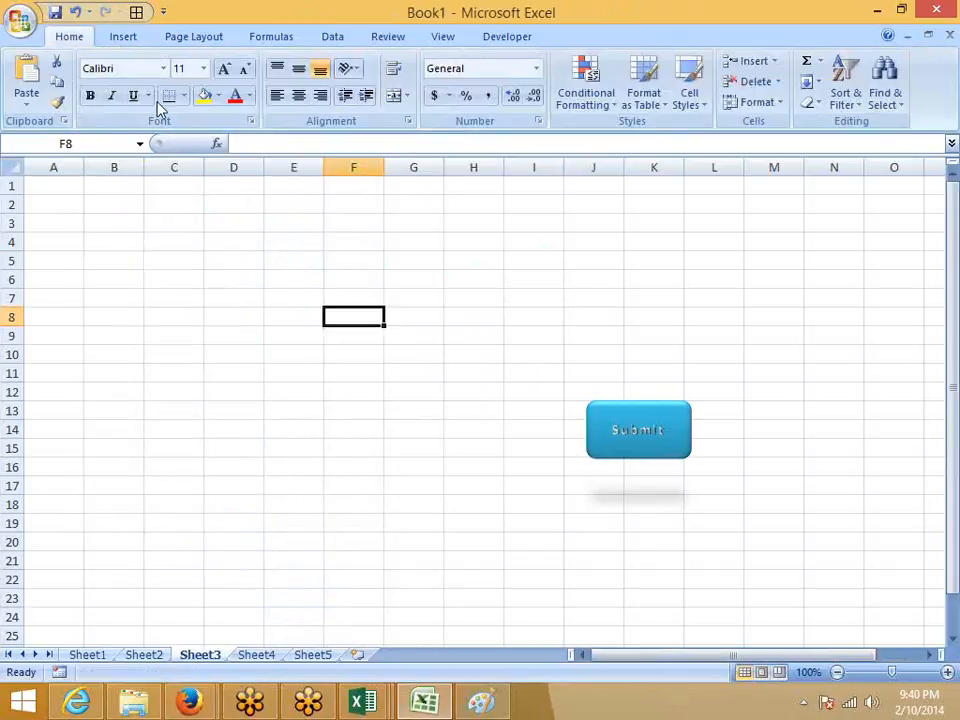
Step: Try out the Curve tool with an open curve about 1.55" high and 1.98" wide across columns D to G, and delete it
{"action": "left_click", "coordinate": [115, 38]}
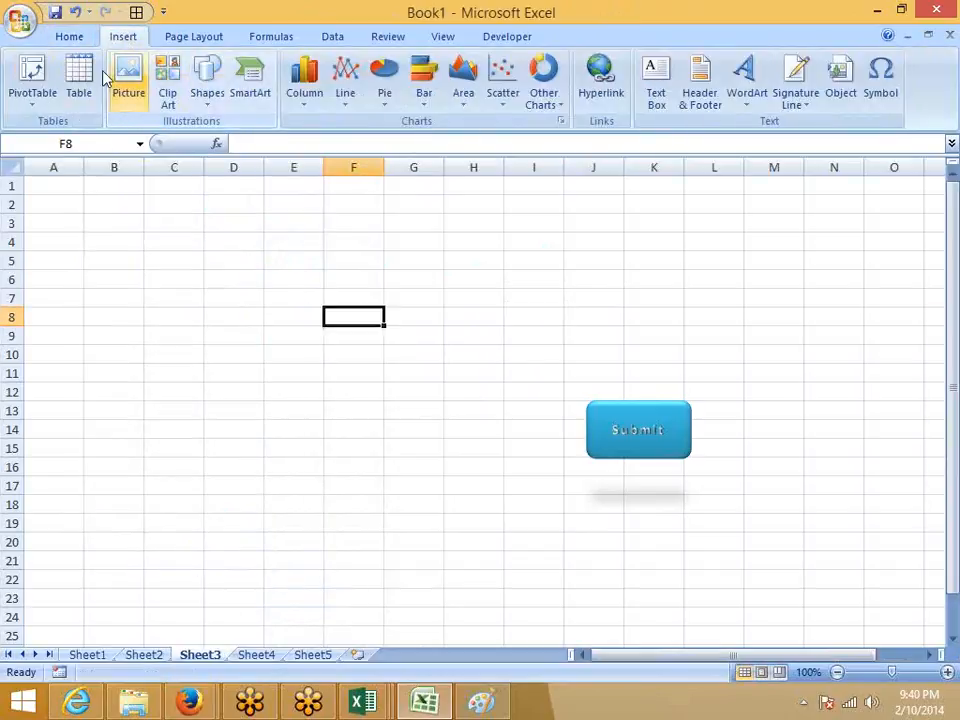
{"action": "left_click", "coordinate": [209, 100]}
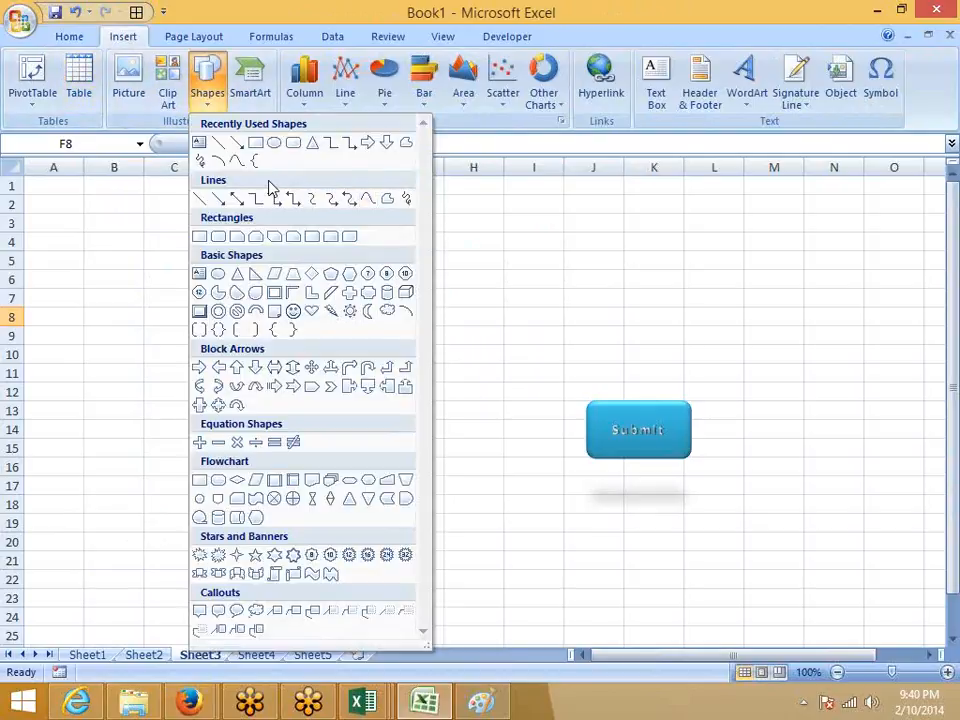
{"action": "left_click", "coordinate": [237, 163]}
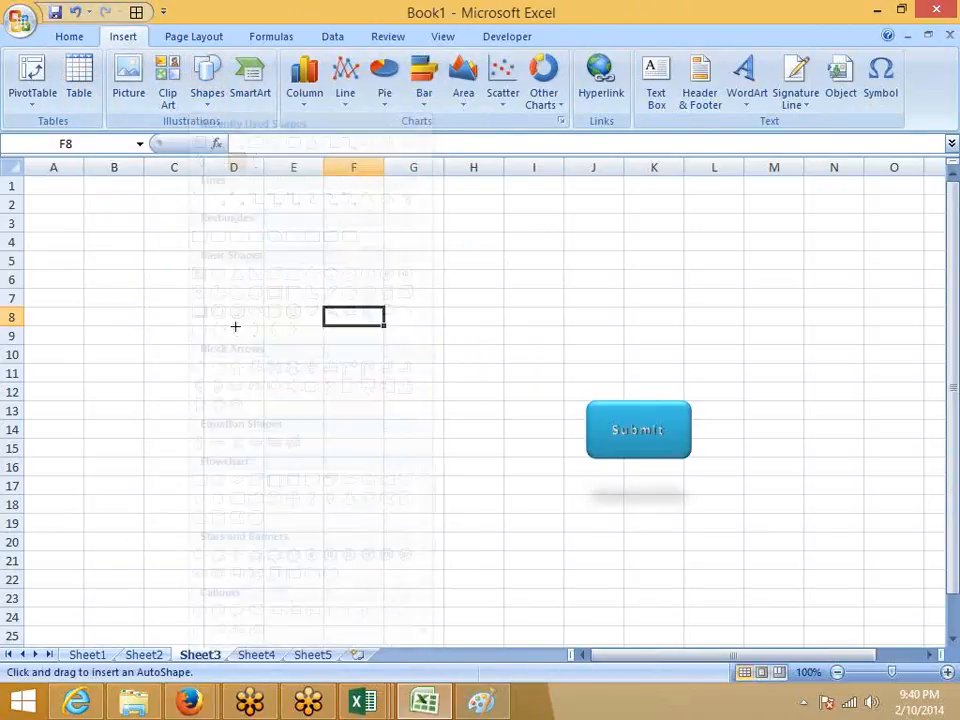
{"action": "left_click", "coordinate": [250, 314]}
{"action": "left_click", "coordinate": [237, 440]}
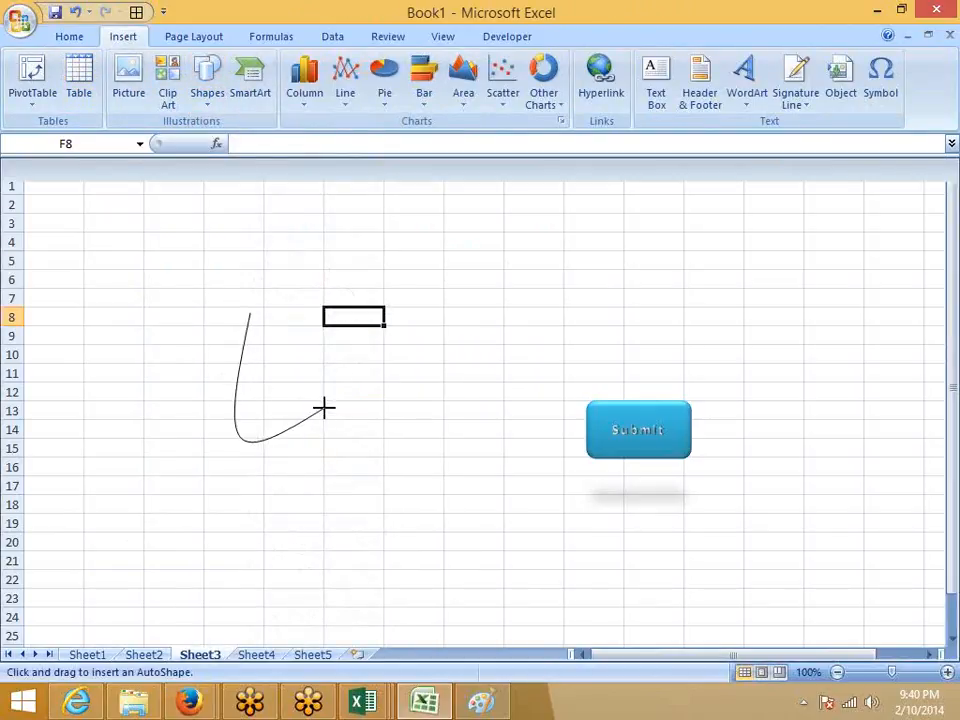
{"action": "double_click", "coordinate": [407, 396]}
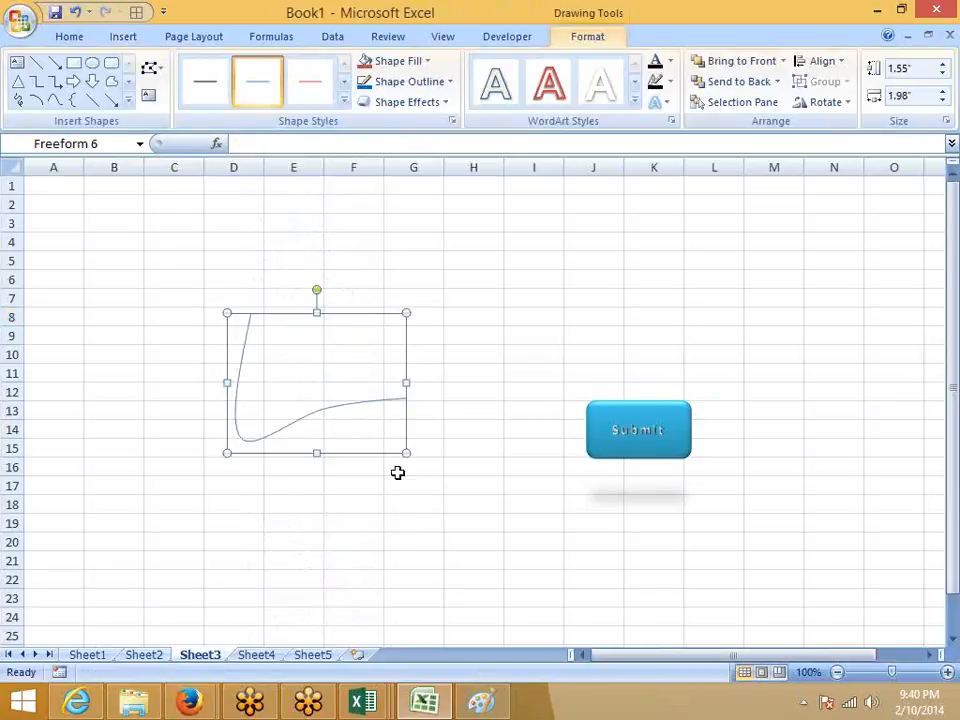
{"action": "key", "text": "Delete"}
Step: Try out the Scribble tool with a freehand line about 3.29" high and 3.83" wide across columns C to H, and delete it
{"action": "left_click", "coordinate": [123, 36]}
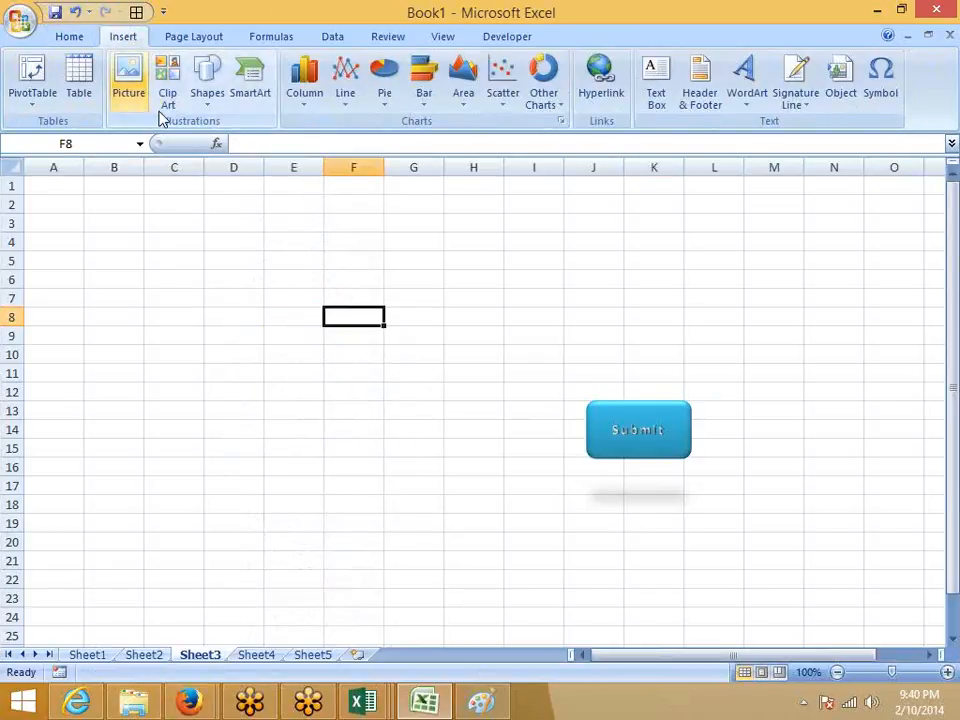
{"action": "left_click", "coordinate": [205, 98]}
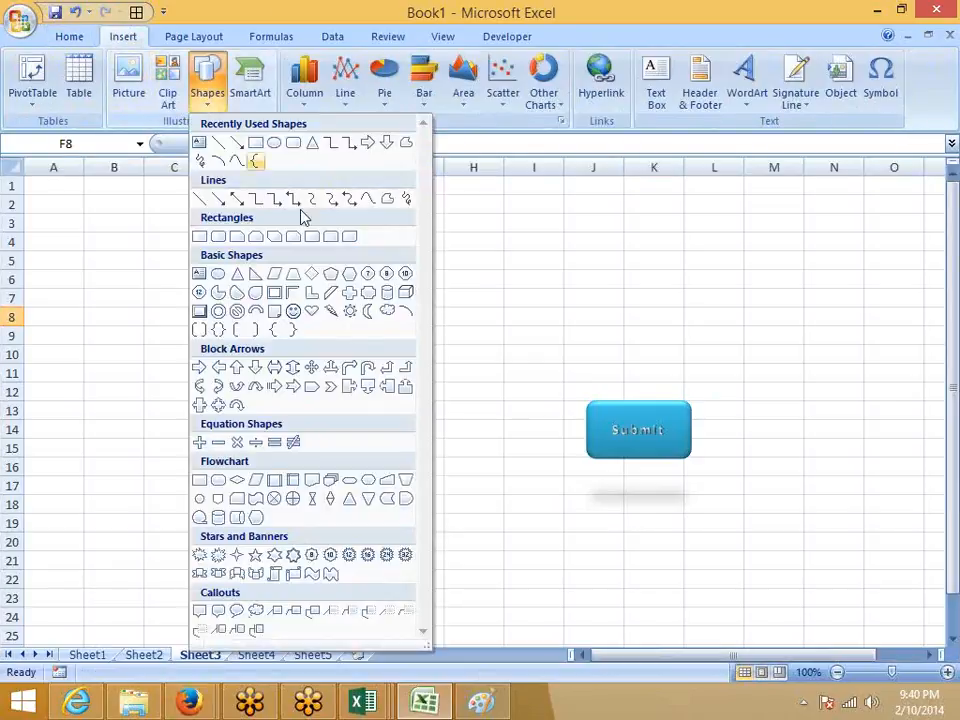
{"action": "left_click", "coordinate": [406, 200]}
{"action": "mouse_move", "coordinate": [279, 306]}
{"action": "left_mouse_down"}
{"action": "mouse_move", "coordinate": [258, 452]}
{"action": "mouse_move", "coordinate": [301, 403]}
{"action": "mouse_move", "coordinate": [340, 405]}
{"action": "mouse_move", "coordinate": [472, 478]}
{"action": "mouse_move", "coordinate": [490, 457]}
{"action": "left_mouse_up"}
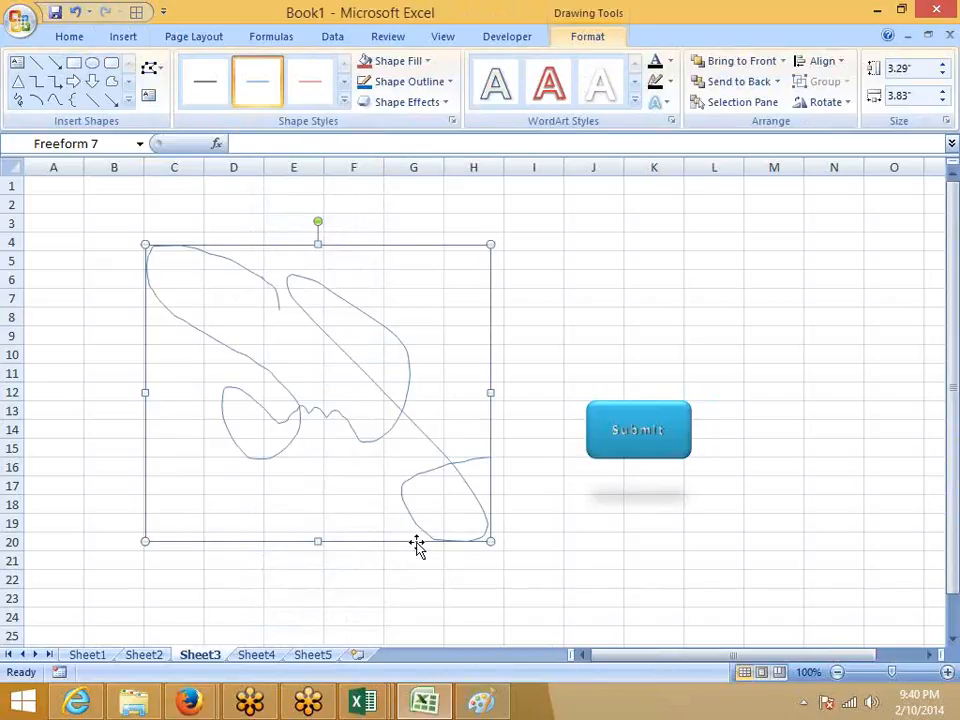
{"action": "key", "text": "Delete"}
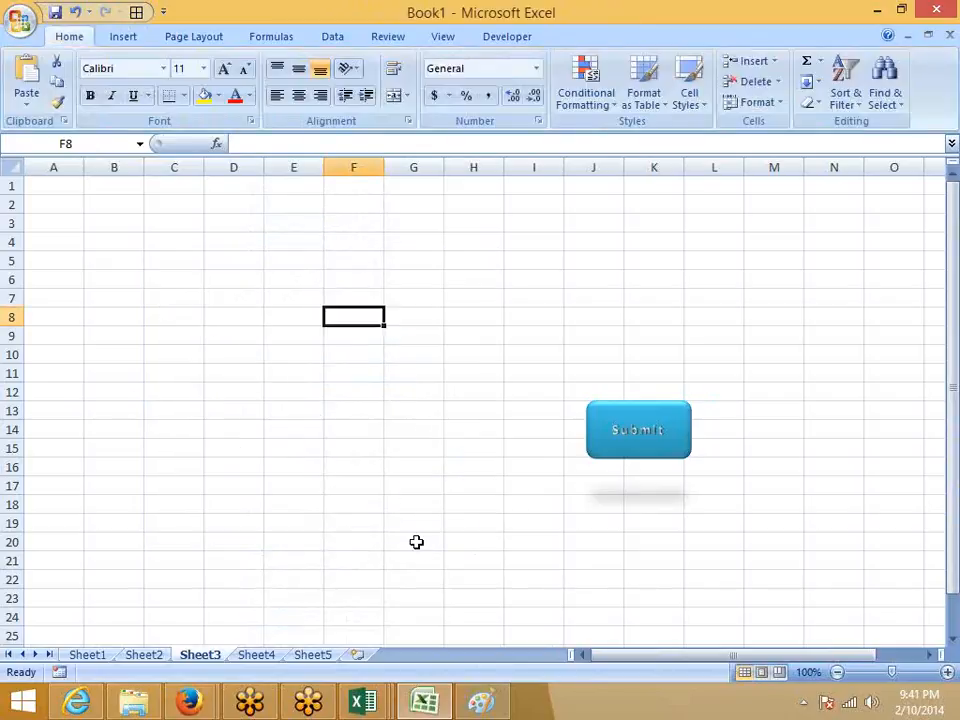
Step: Switch to the Google image search in Firefox and search for "delhi map"
{"action": "mouse_move", "coordinate": [185, 704]}
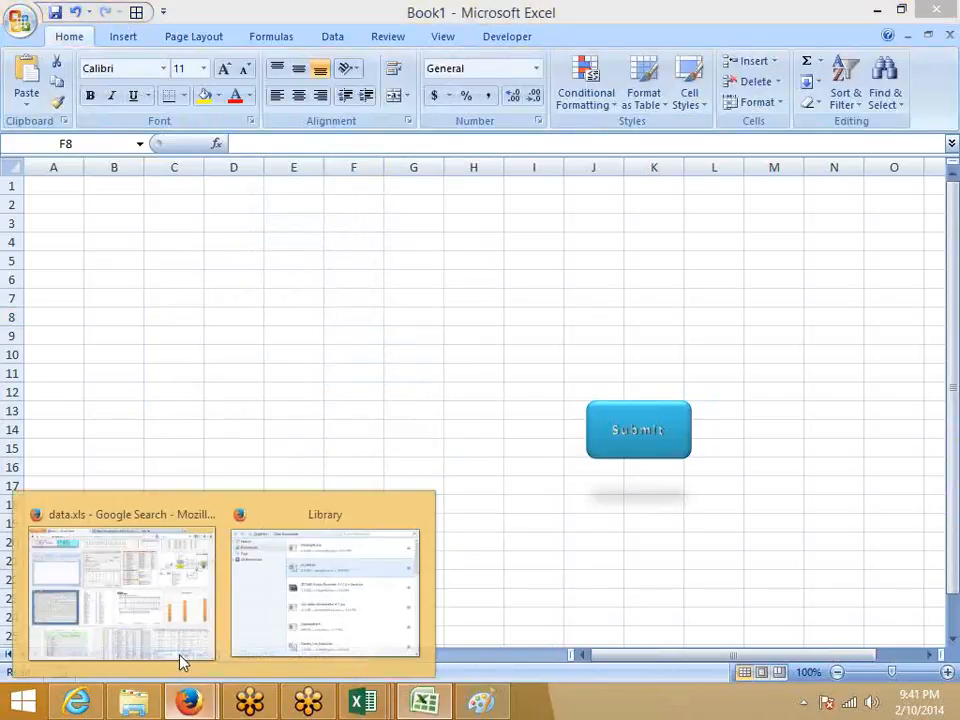
{"action": "mouse_move", "coordinate": [170, 640]}
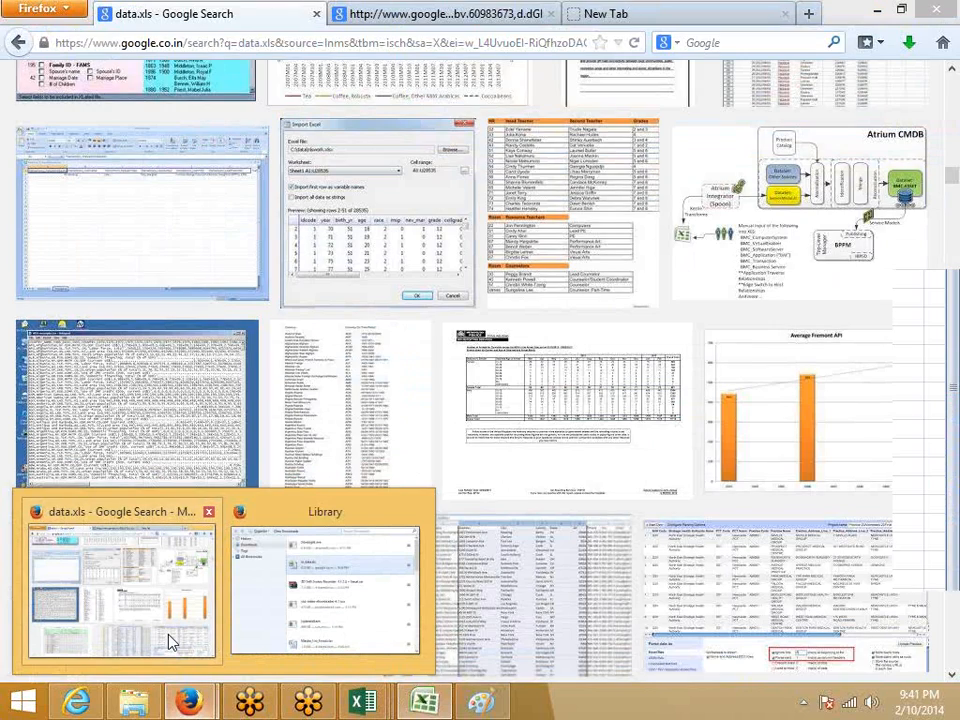
{"action": "left_click", "coordinate": [170, 640]}
{"action": "scroll", "coordinate": [170, 640], "scroll_direction": "up", "scroll_amount": 10}
{"action": "scroll", "coordinate": [170, 640], "scroll_direction": "up", "scroll_amount": 5}
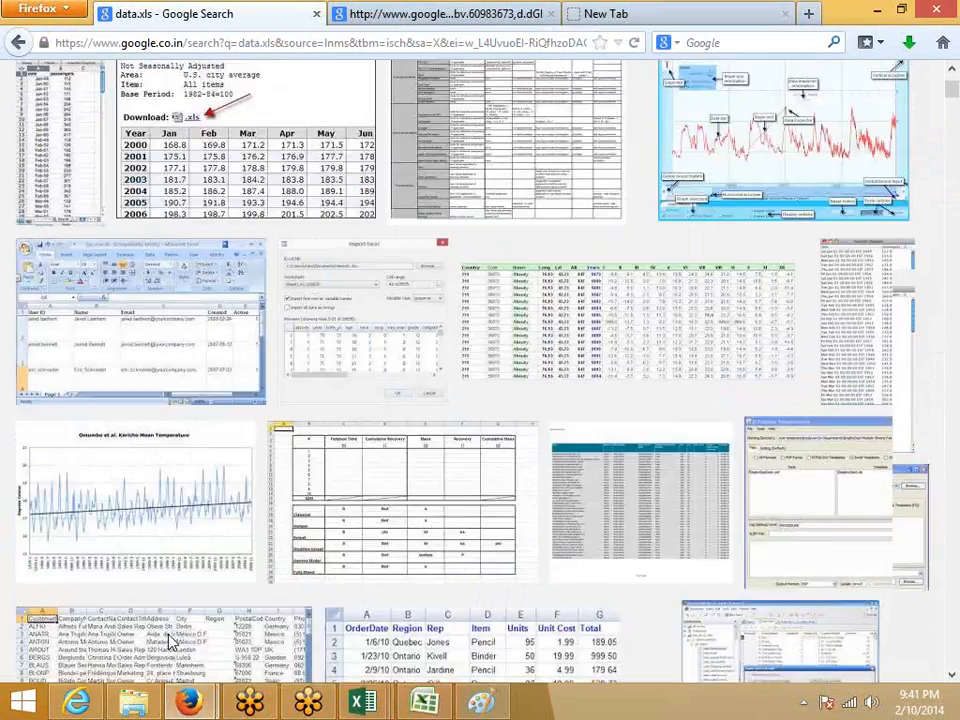
{"action": "left_click_drag", "start_coordinate": [180, 89], "coordinate": [75, 86]}
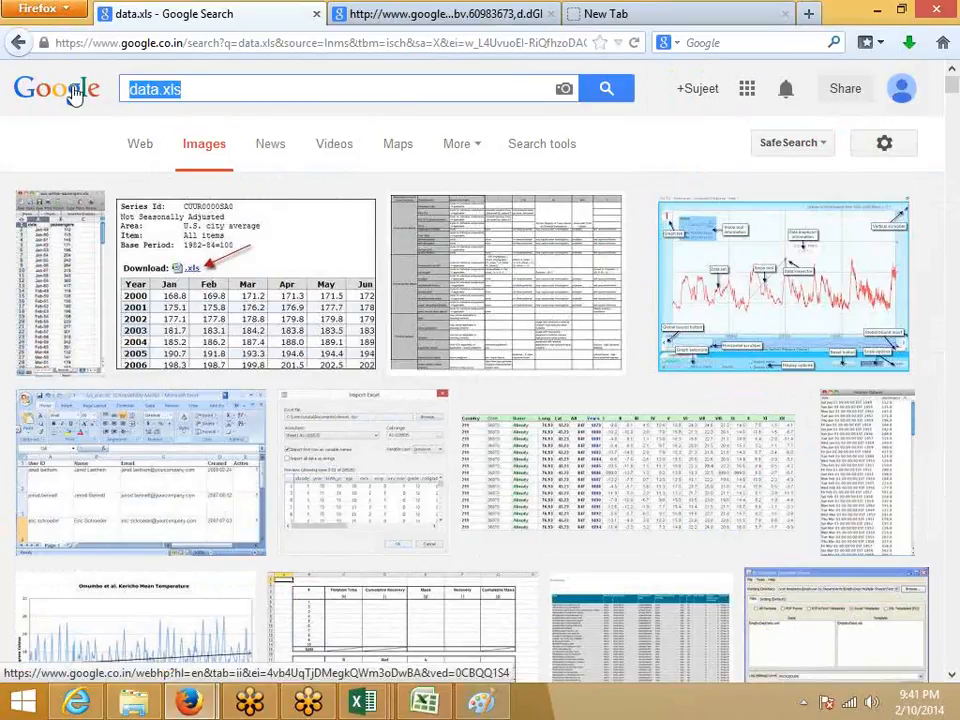
{"action": "type", "text": "d"}
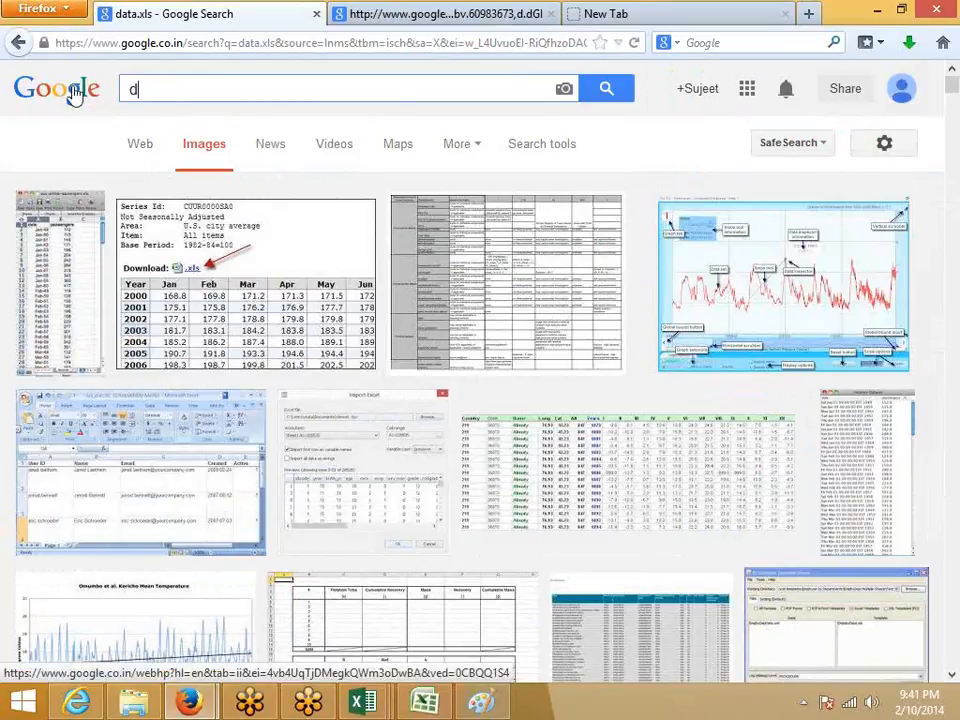
{"action": "type", "text": "ata"}
{"action": "key", "text": "BackSpace"}
{"action": "key", "text": "BackSpace"}
{"action": "key", "text": "BackSpace"}
{"action": "key", "text": "BackSpace"}
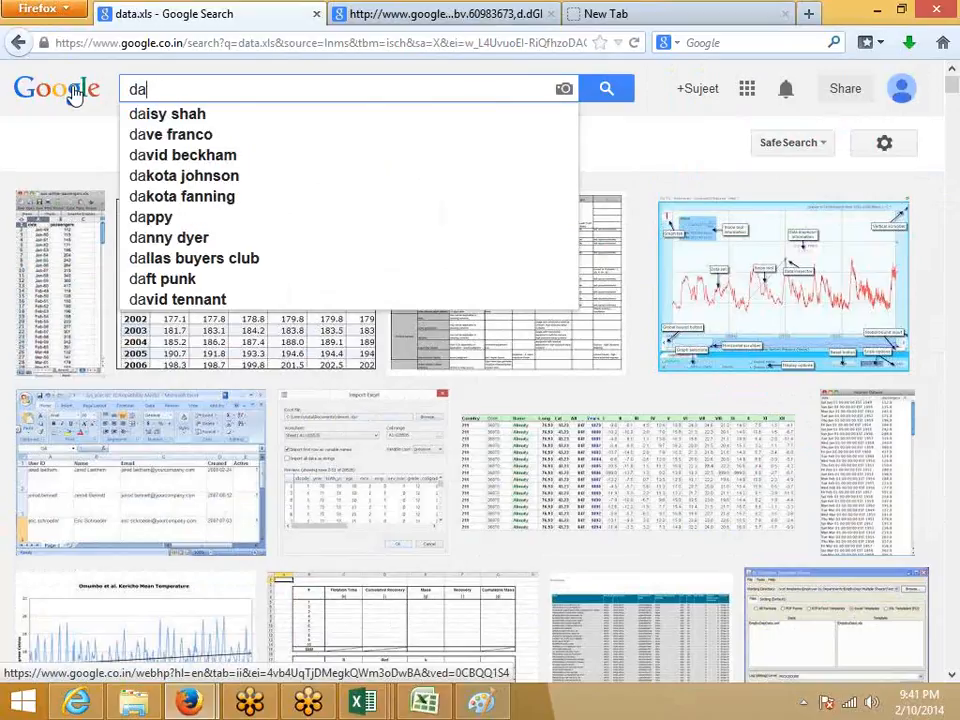
{"action": "type", "text": "delhi"}
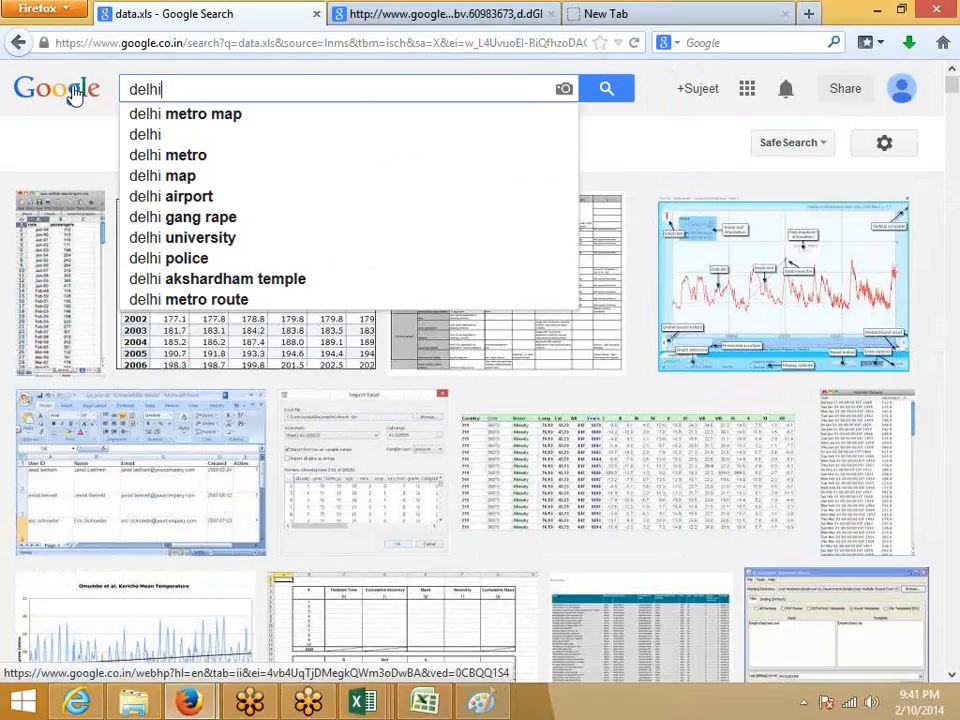
{"action": "left_click", "coordinate": [199, 178]}
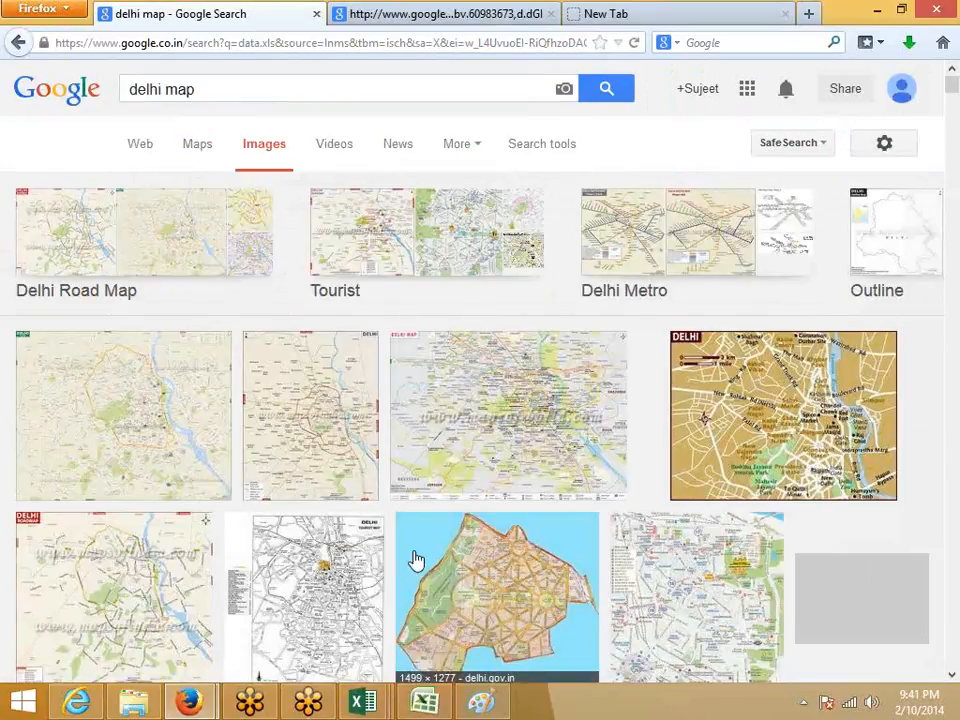
Step: Browse the Delhi map images and open the coloured district map from shiningindianews.com
{"action": "scroll", "coordinate": [416, 560], "scroll_direction": "down", "scroll_amount": 4}
{"action": "scroll", "coordinate": [416, 560], "scroll_direction": "up", "scroll_amount": 4}
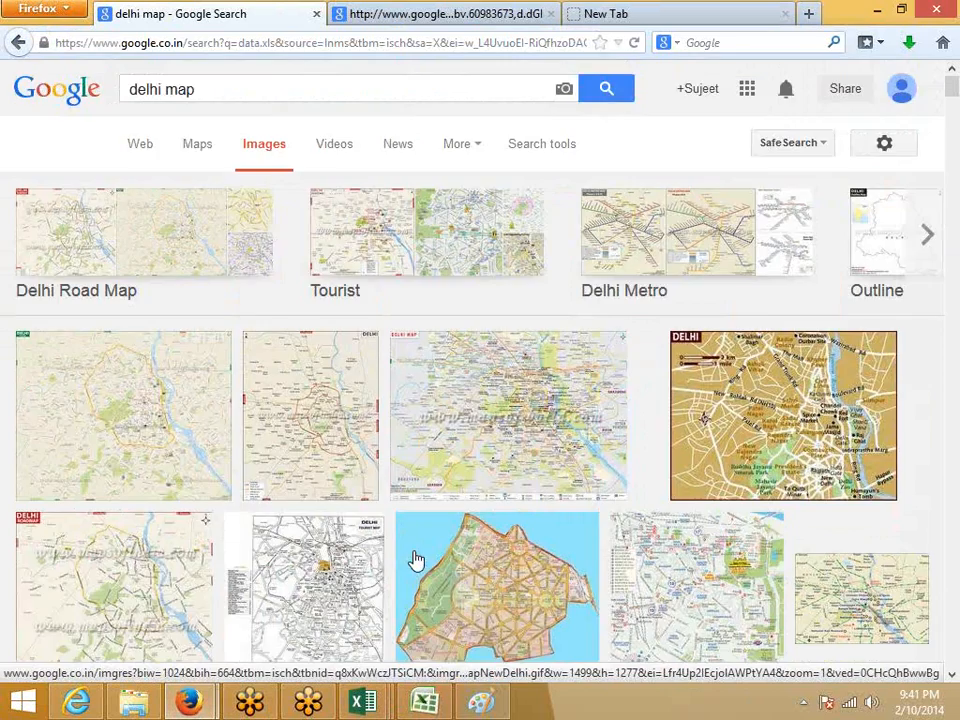
{"action": "scroll", "coordinate": [416, 560], "scroll_direction": "down", "scroll_amount": 6}
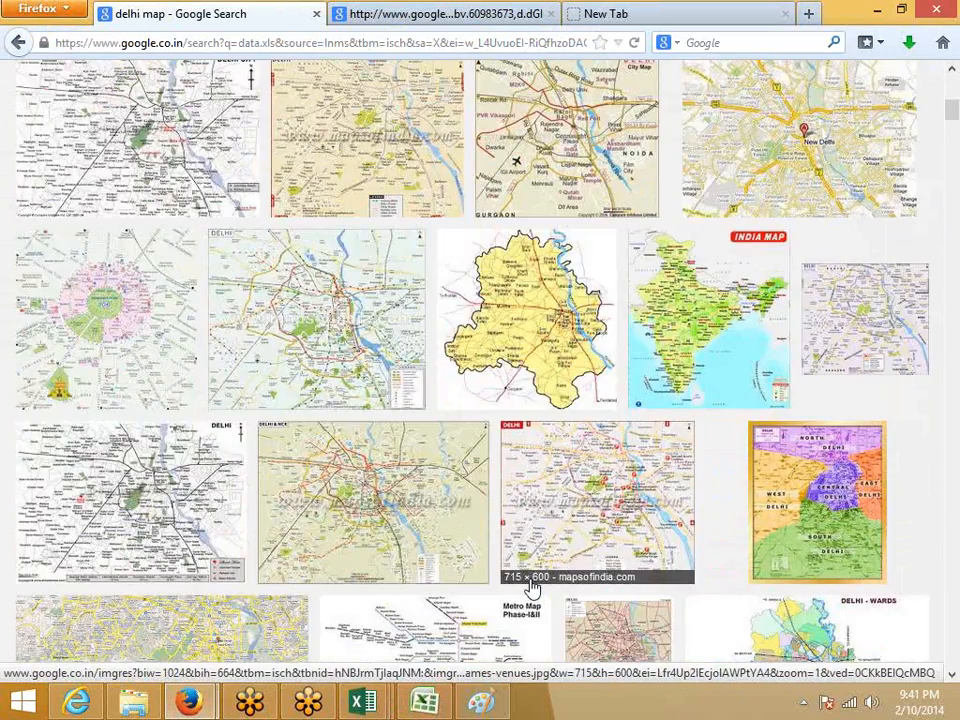
{"action": "scroll", "coordinate": [533, 588], "scroll_direction": "up", "scroll_amount": 6}
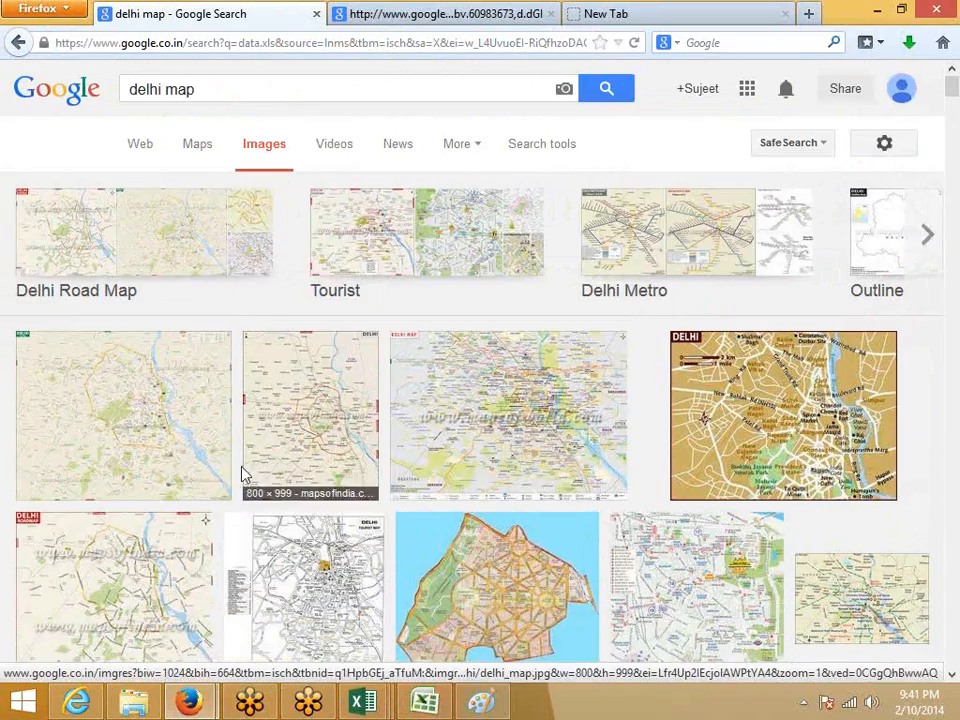
{"action": "scroll", "coordinate": [255, 540], "scroll_direction": "down", "scroll_amount": 6}
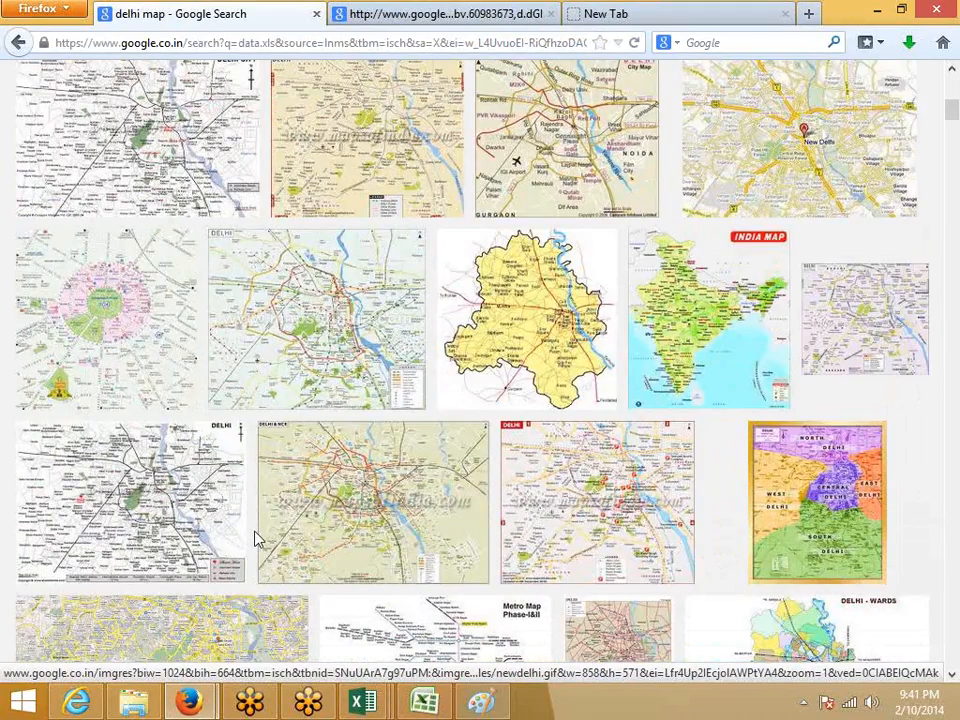
{"action": "scroll", "coordinate": [255, 540], "scroll_direction": "down", "scroll_amount": 5}
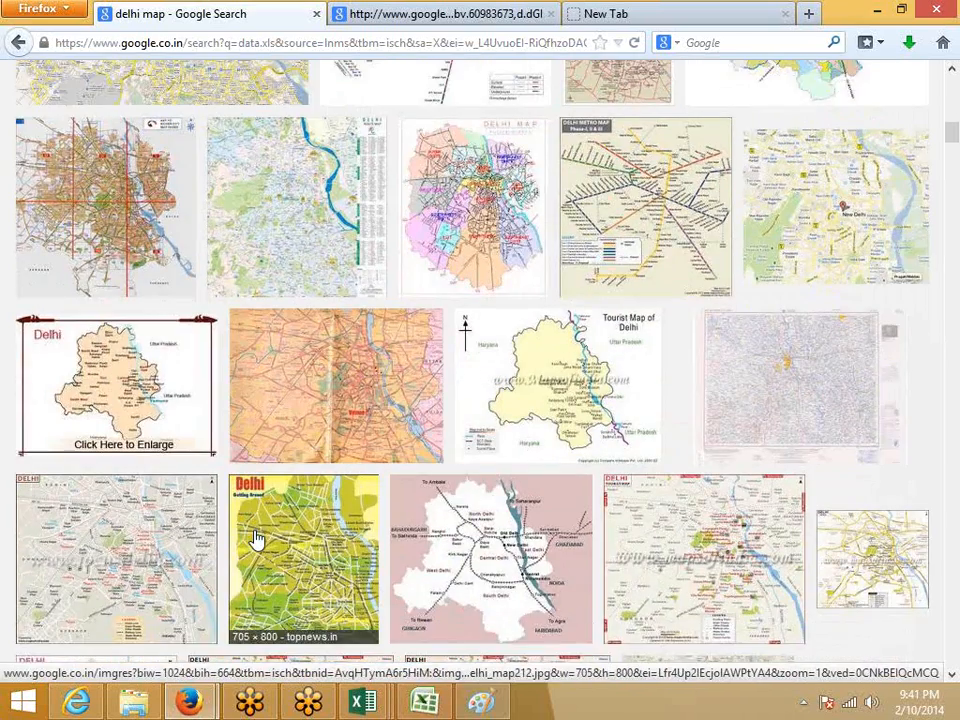
{"action": "scroll", "coordinate": [255, 540], "scroll_direction": "down", "scroll_amount": 4}
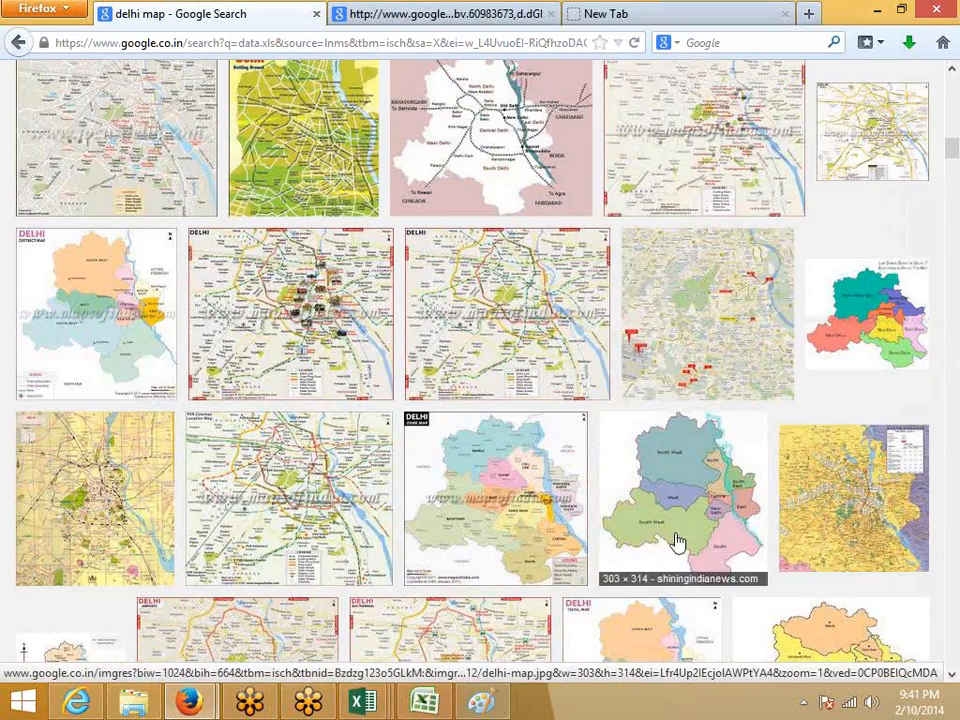
{"action": "left_click", "coordinate": [672, 530]}
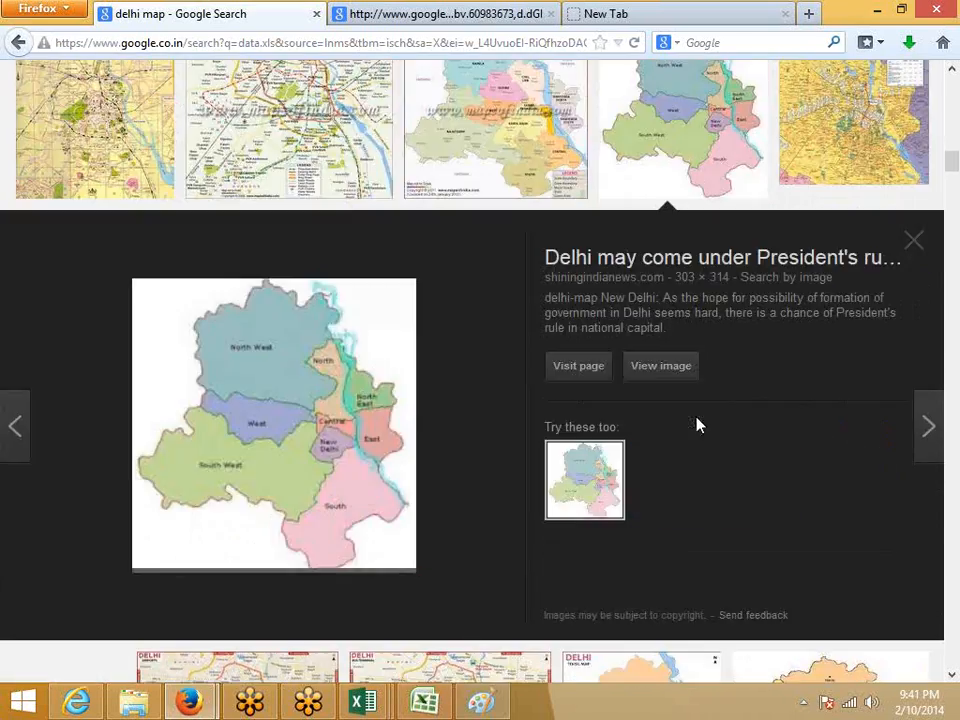
Step: Copy the previewed district map image and paste it into Sheet3 of the Excel workbook at cell F8
{"action": "right_click", "coordinate": [285, 453]}
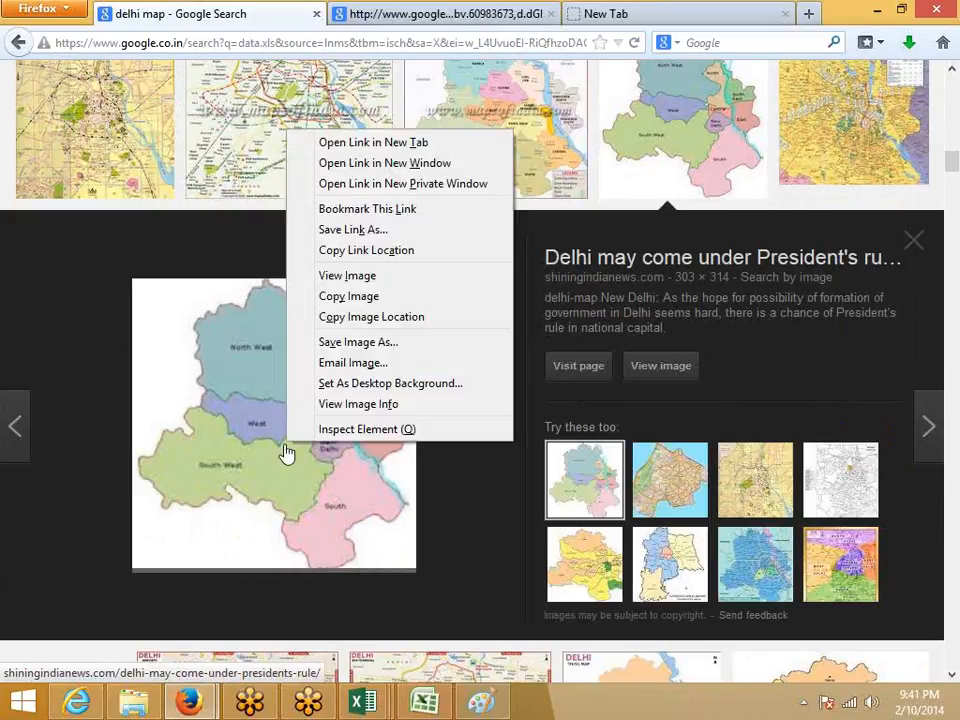
{"action": "left_click", "coordinate": [365, 620]}
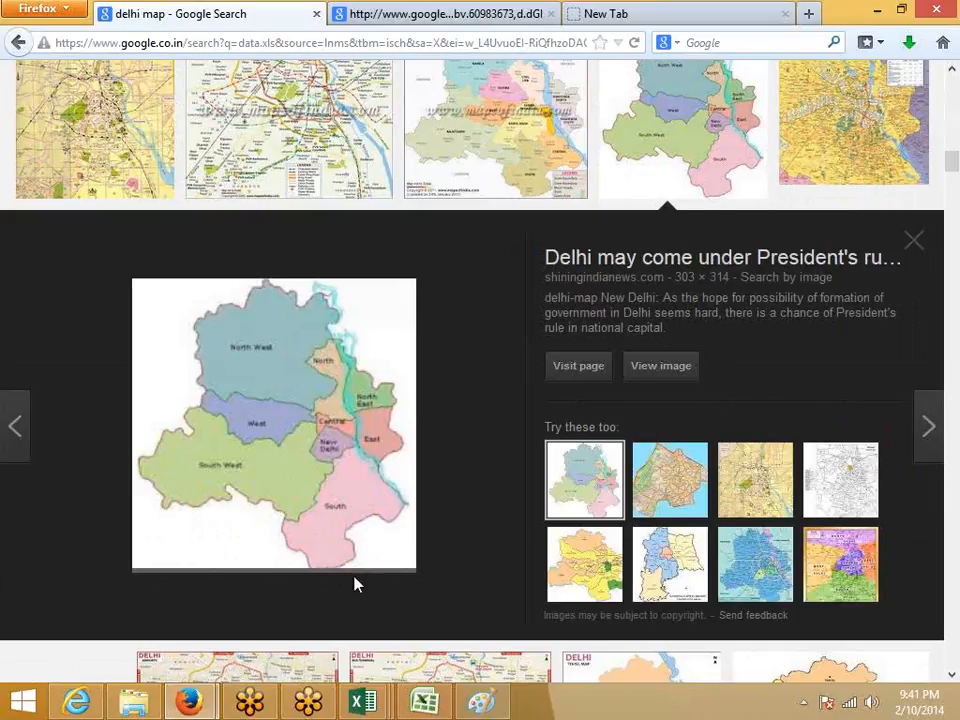
{"action": "right_click", "coordinate": [289, 435]}
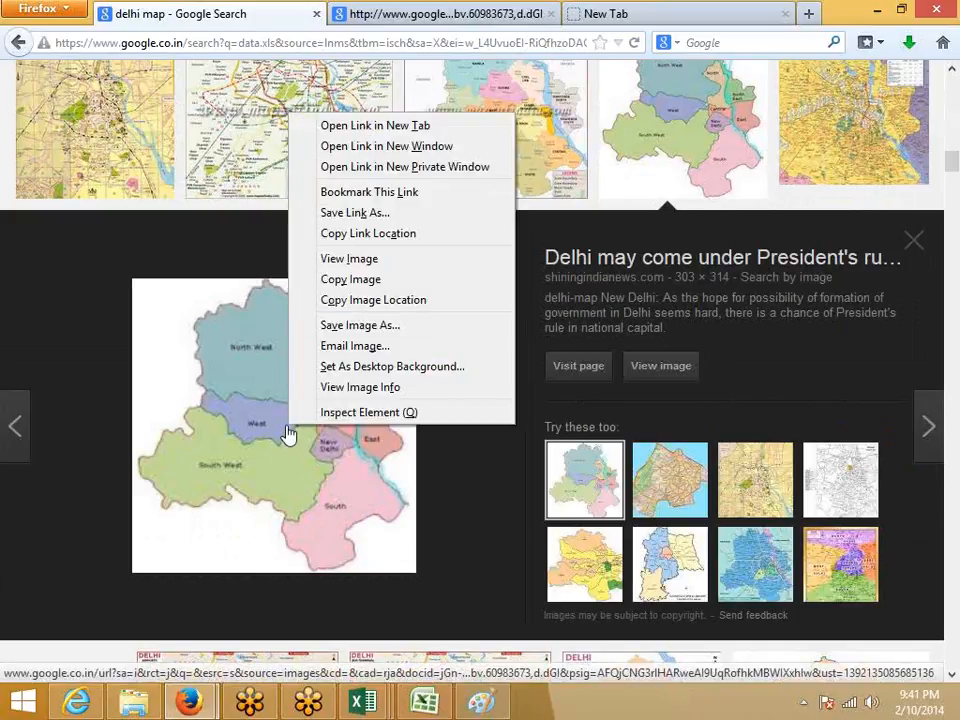
{"action": "left_click", "coordinate": [350, 279]}
{"action": "key", "text": "alt+Tab"}
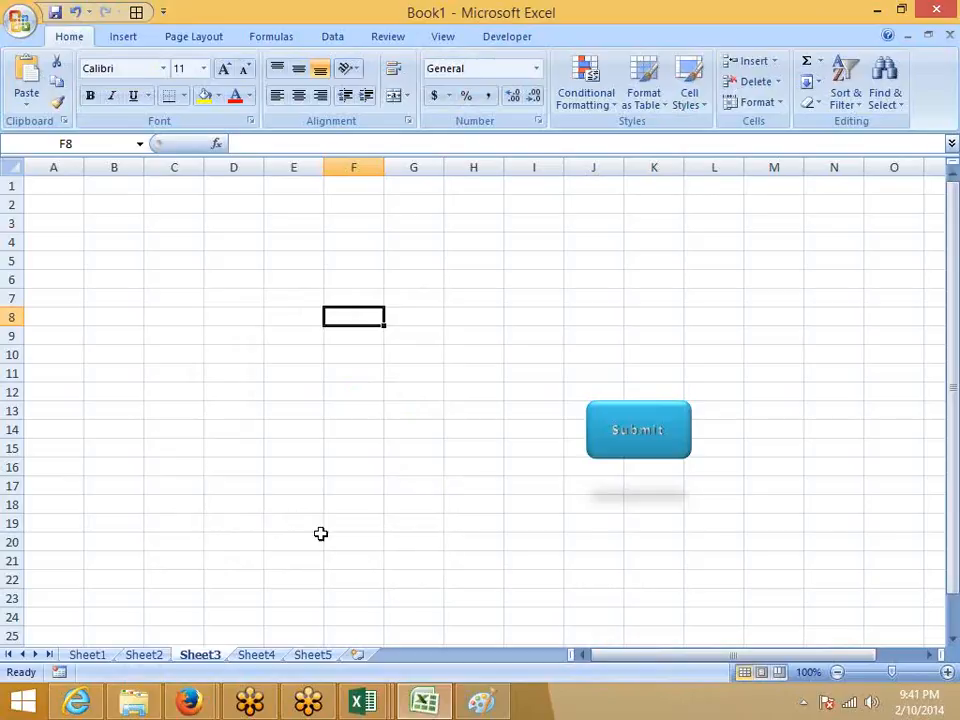
{"action": "key", "text": "ctrl+v"}
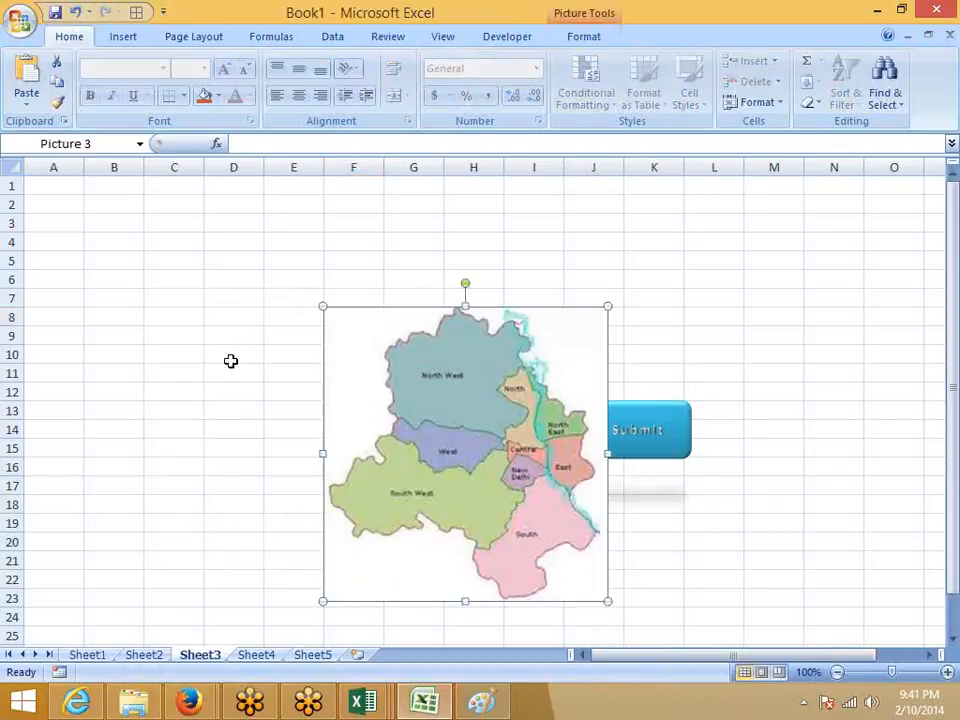
Step: Move the map picture to columns A to F near the top of the sheet and enlarge it to about 3.44" high and 3.31" wide
{"action": "left_click_drag", "start_coordinate": [401, 388], "coordinate": [129, 273]}
{"action": "left_click_drag", "start_coordinate": [208, 313], "coordinate": [184, 312]}
{"action": "left_click", "coordinate": [391, 373]}
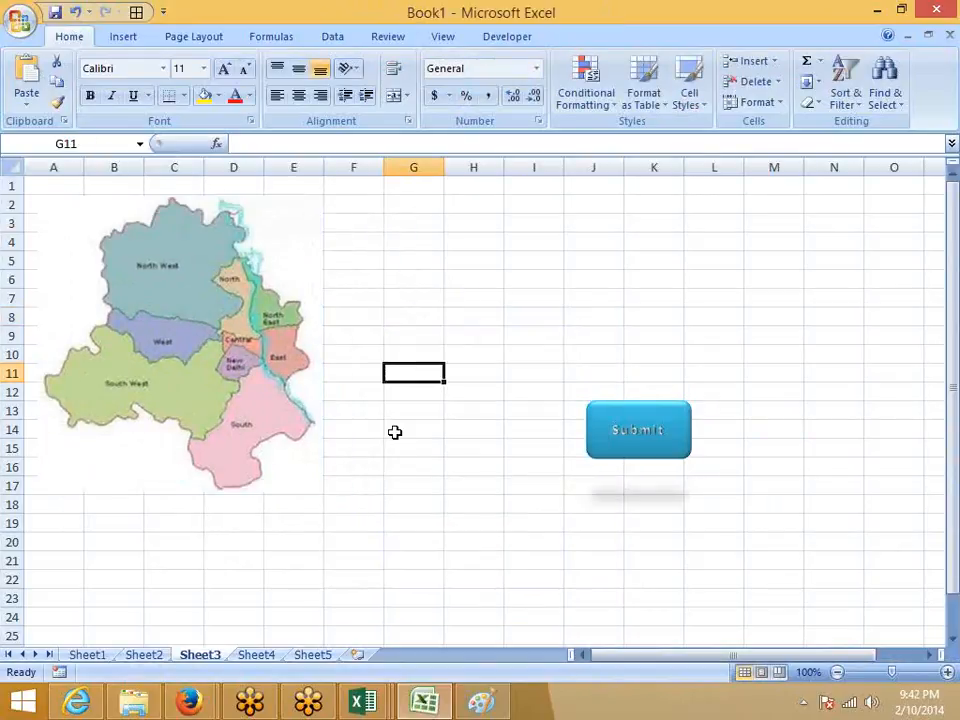
{"action": "left_click_drag", "start_coordinate": [274, 414], "coordinate": [296, 428]}
{"action": "left_click_drag", "start_coordinate": [345, 505], "coordinate": [358, 518]}
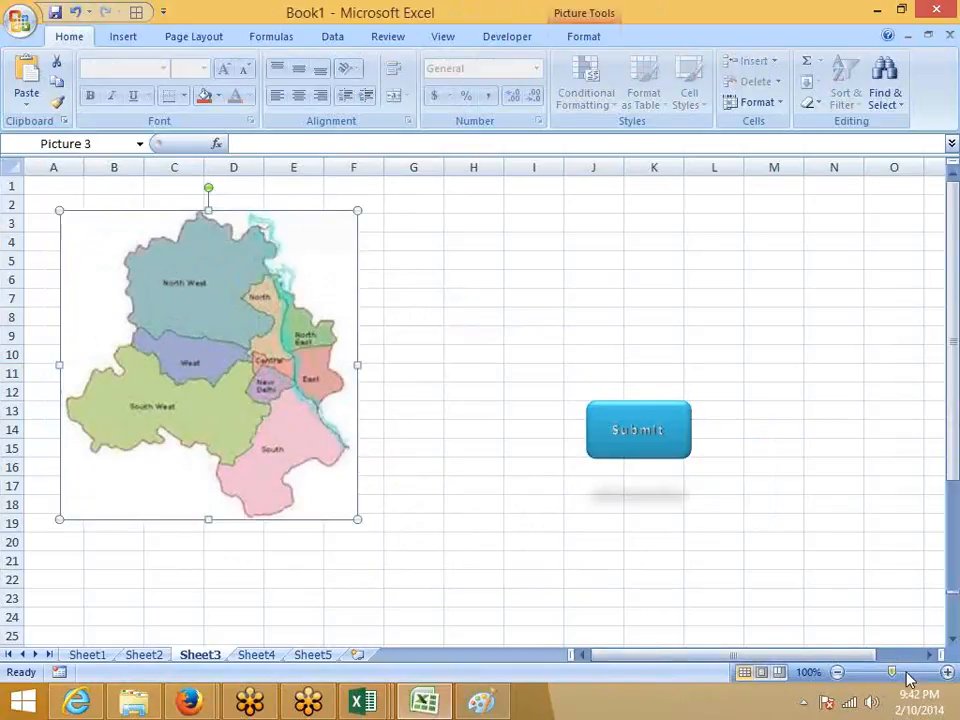
{"action": "left_click", "coordinate": [907, 673]}
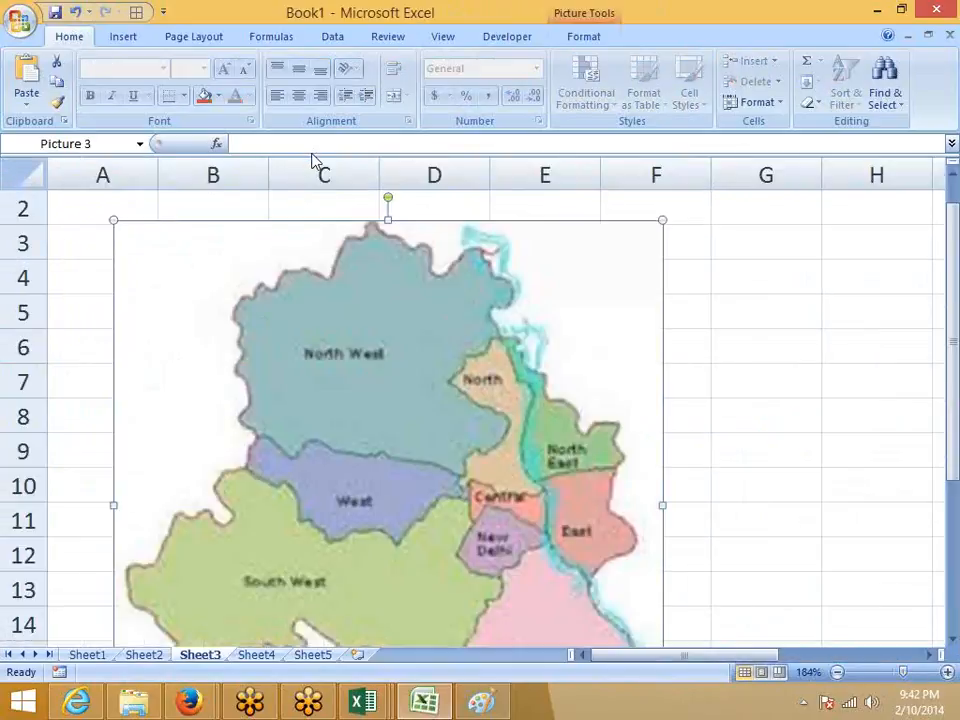
{"action": "left_click", "coordinate": [124, 38]}
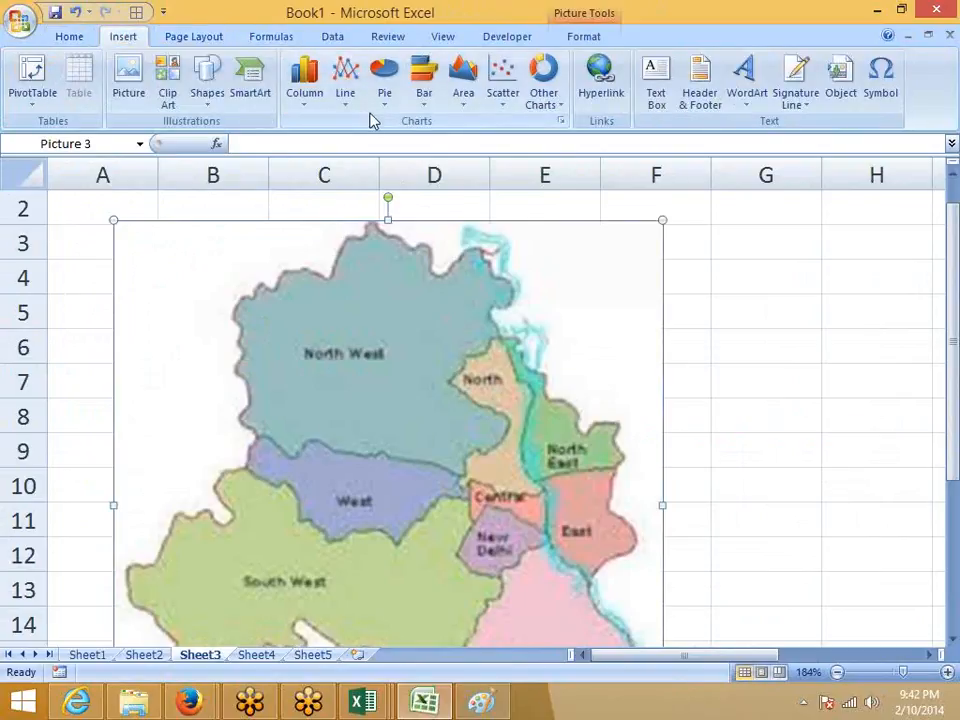
{"action": "left_click", "coordinate": [589, 22]}
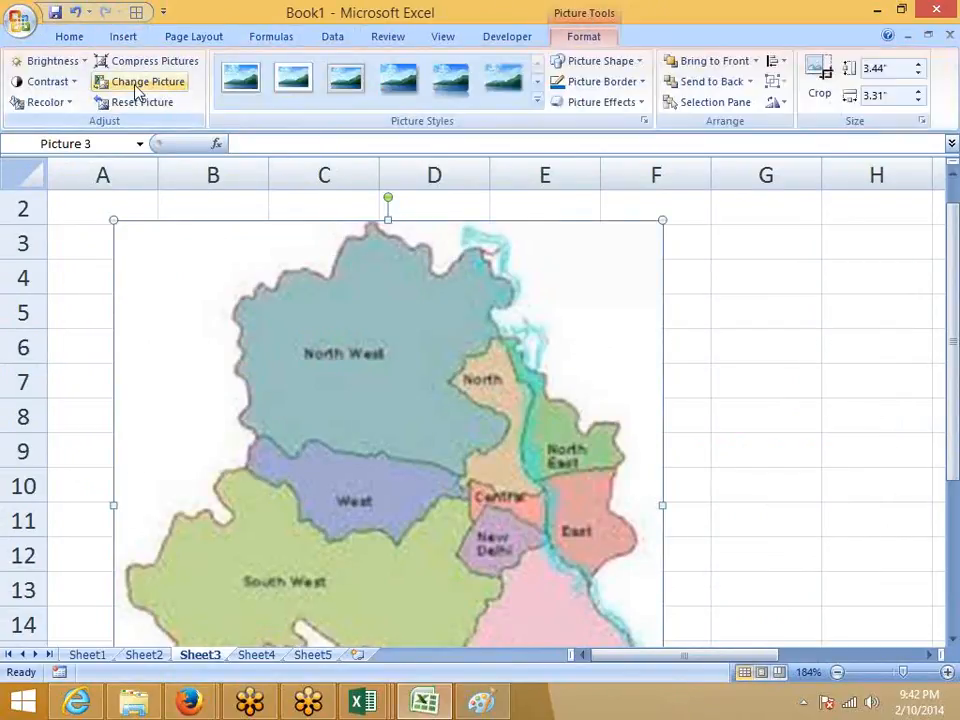
{"action": "left_click", "coordinate": [198, 38]}
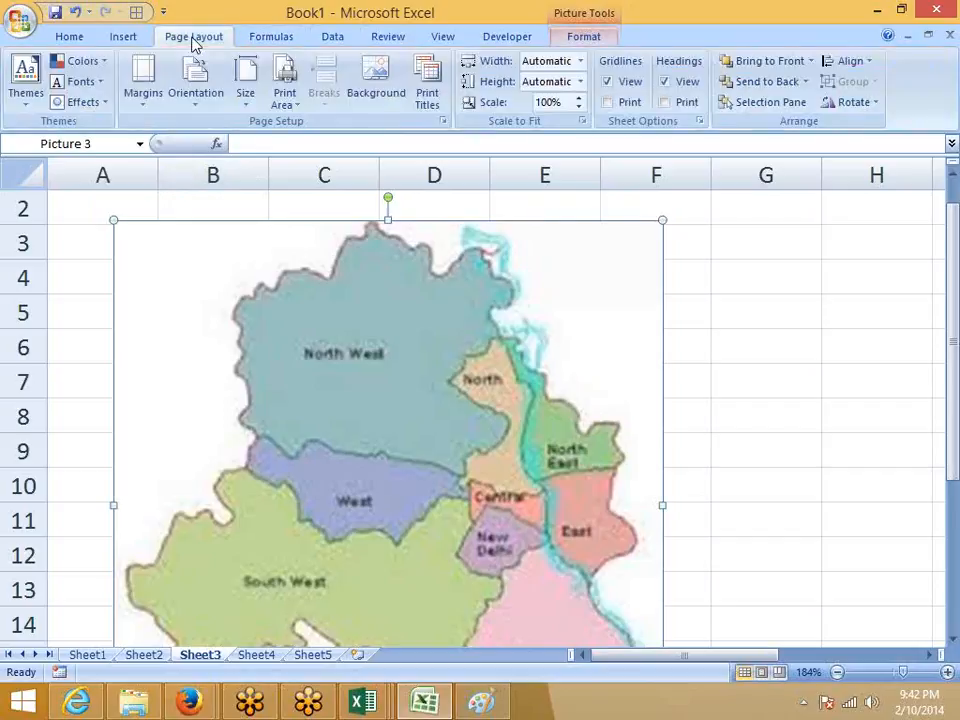
{"action": "left_click", "coordinate": [124, 37]}
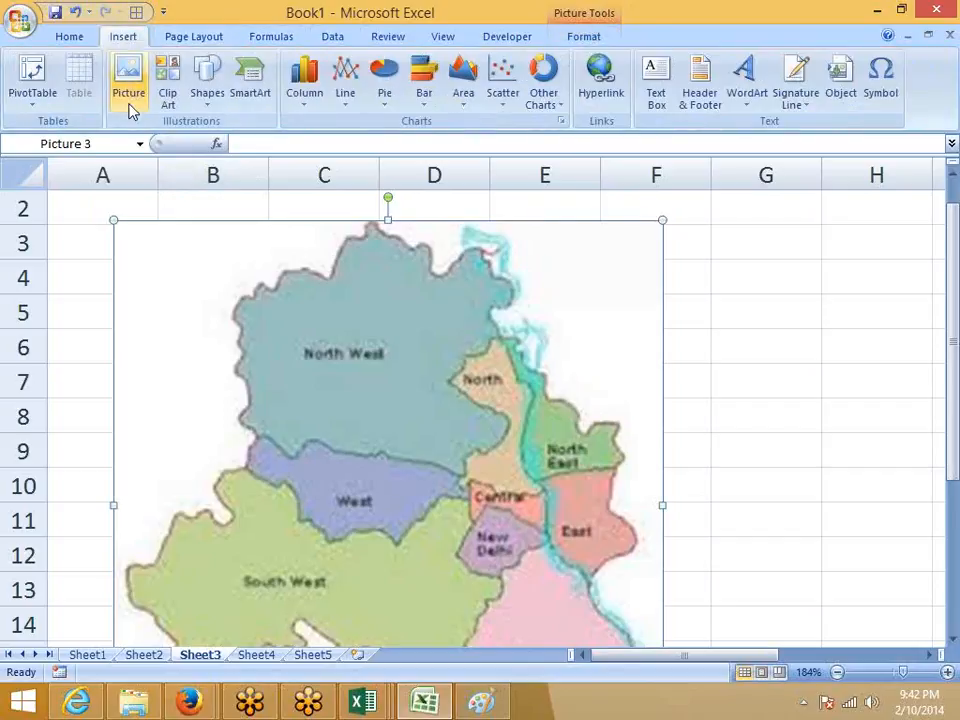
{"action": "left_click", "coordinate": [212, 95]}
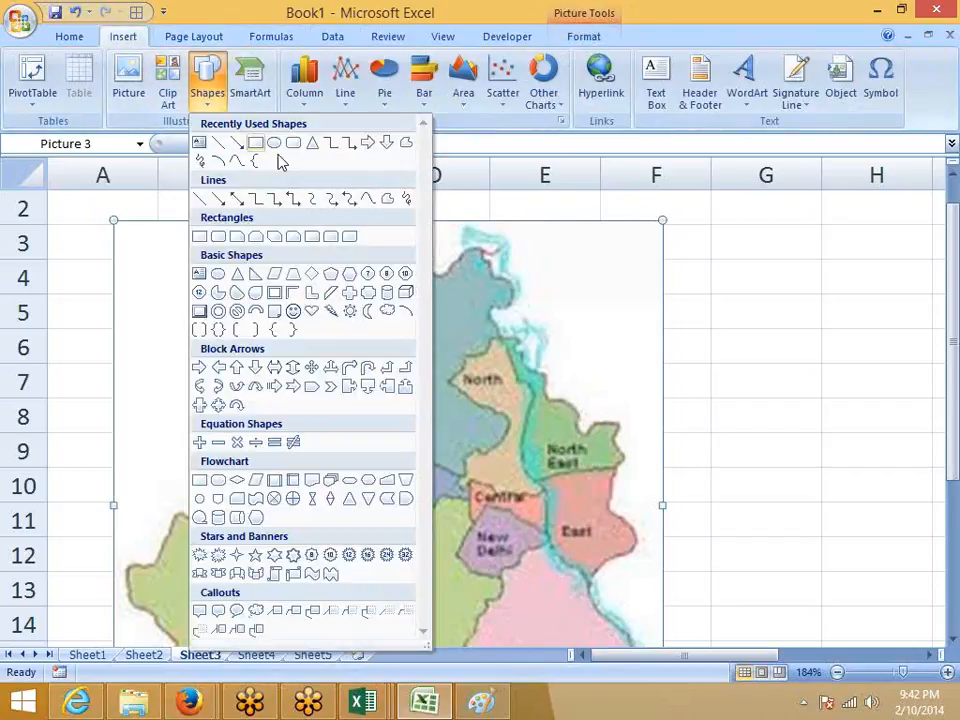
{"action": "left_click", "coordinate": [217, 161]}
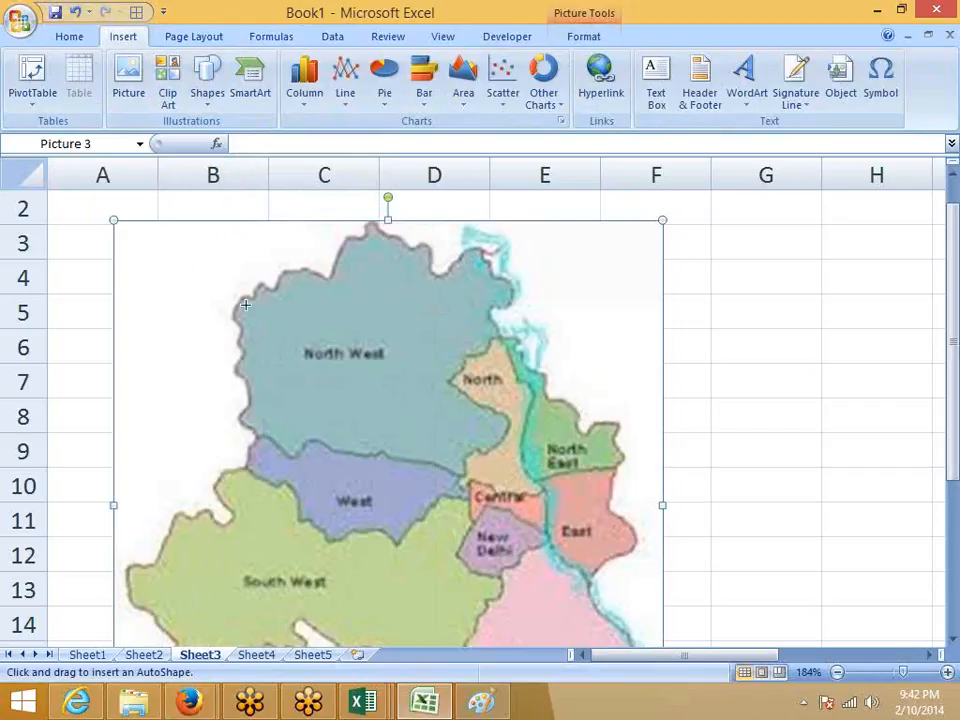
{"action": "left_click", "coordinate": [206, 98]}
{"action": "left_click", "coordinate": [296, 444]}
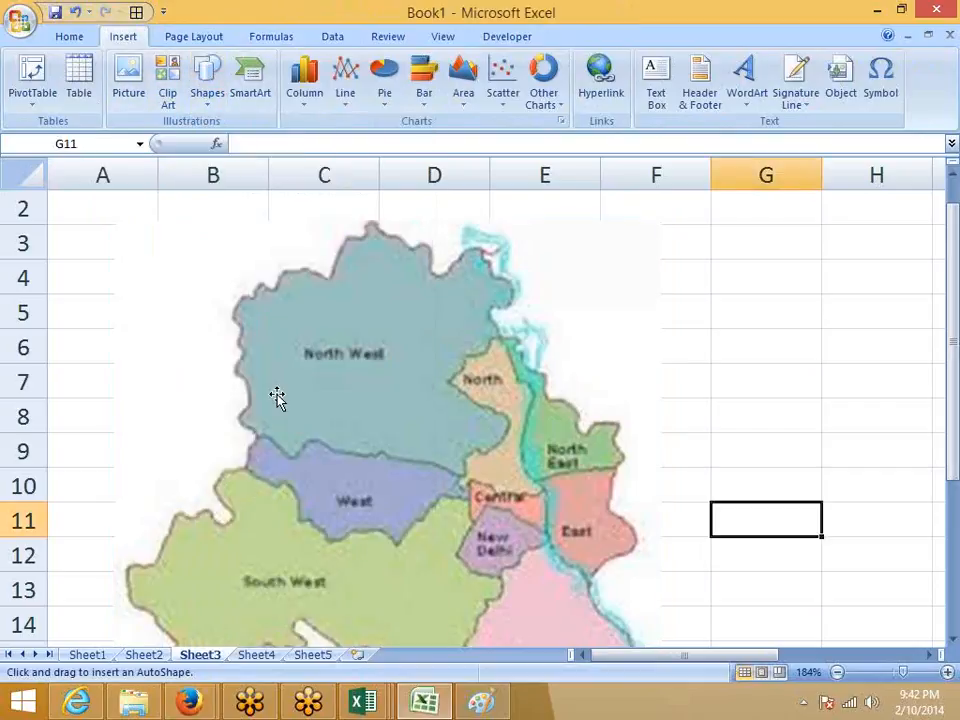
{"action": "left_click", "coordinate": [206, 100]}
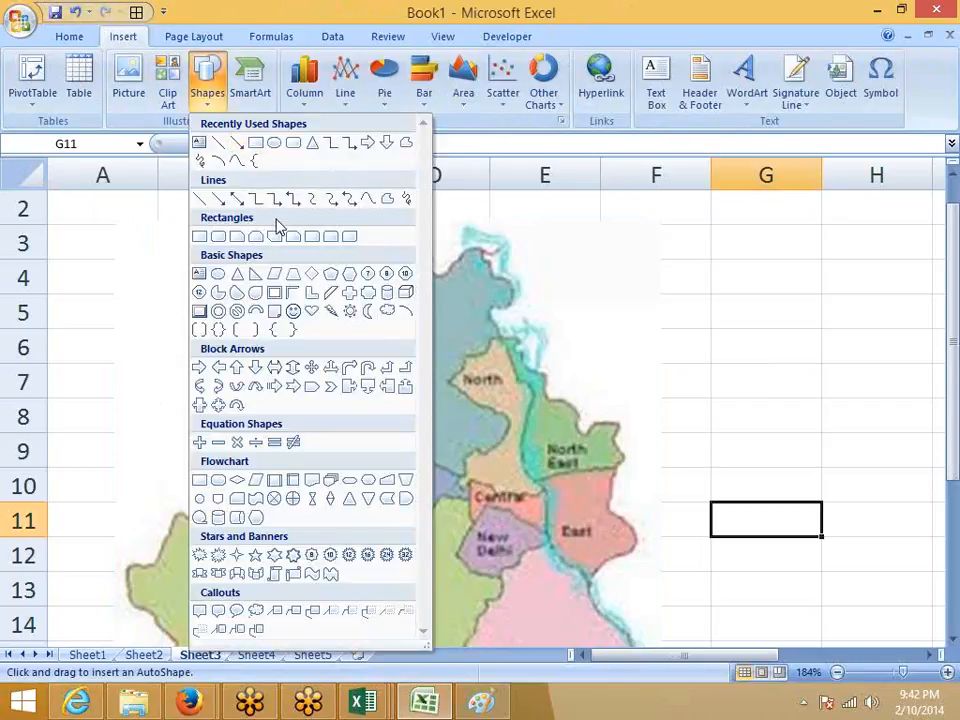
{"action": "left_click", "coordinate": [406, 203]}
{"action": "left_click", "coordinate": [207, 100]}
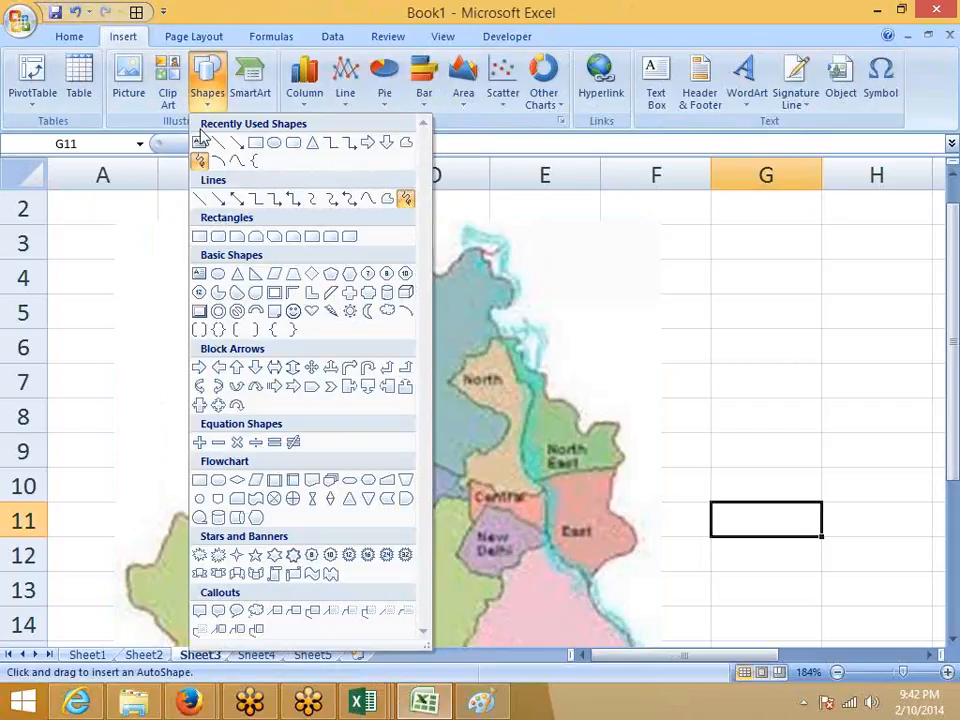
{"action": "left_click", "coordinate": [390, 203]}
{"action": "left_click", "coordinate": [386, 199]}
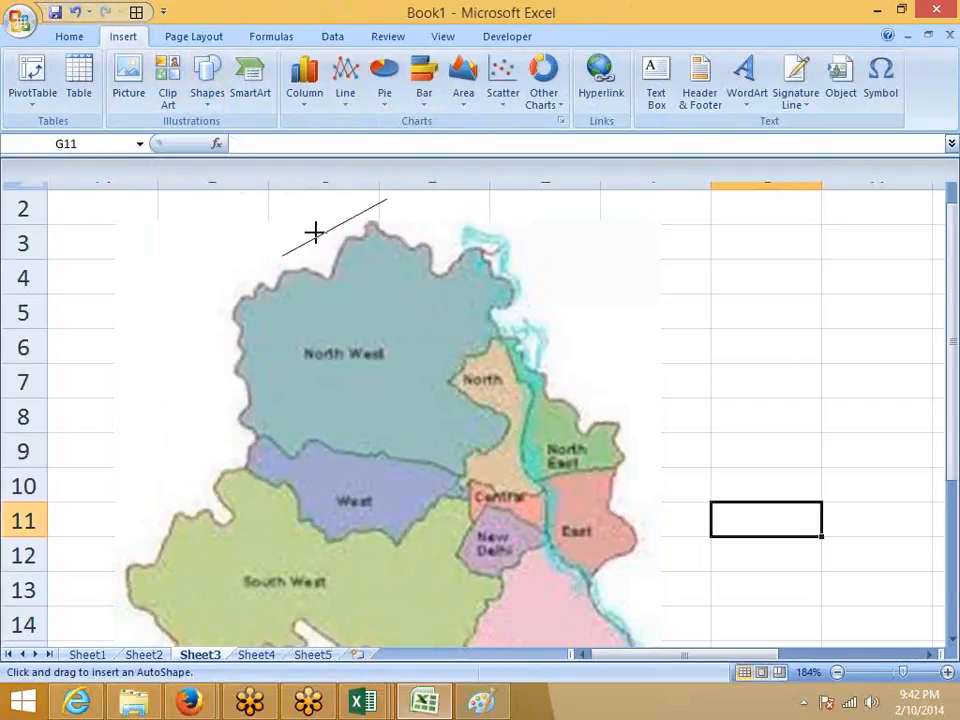
{"action": "left_click", "coordinate": [350, 213]}
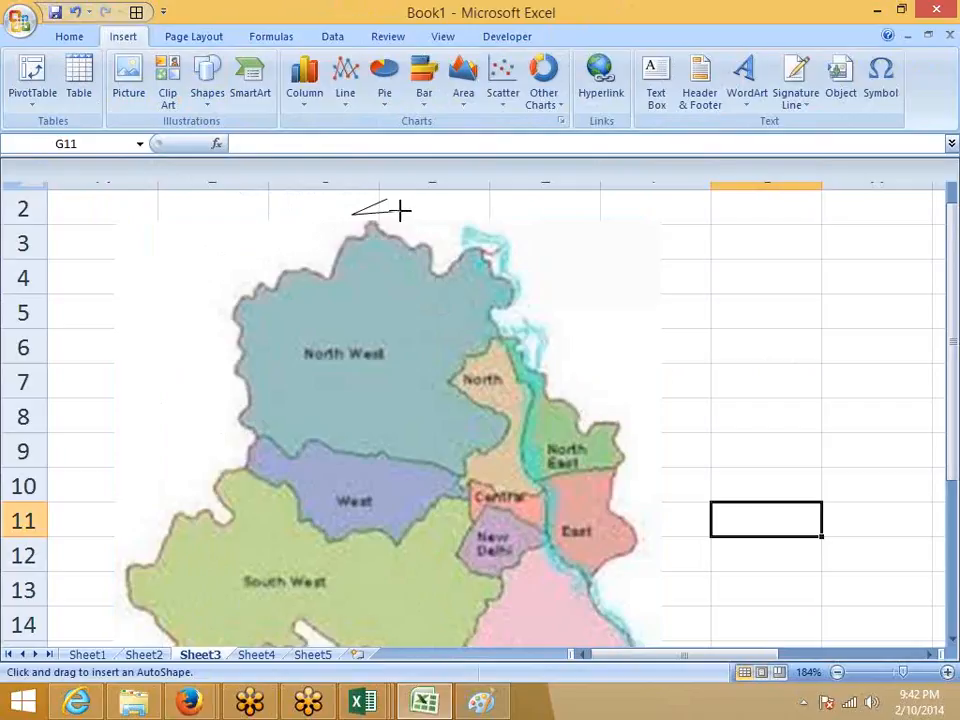
{"action": "double_click", "coordinate": [400, 210]}
{"action": "key", "text": "Delete"}
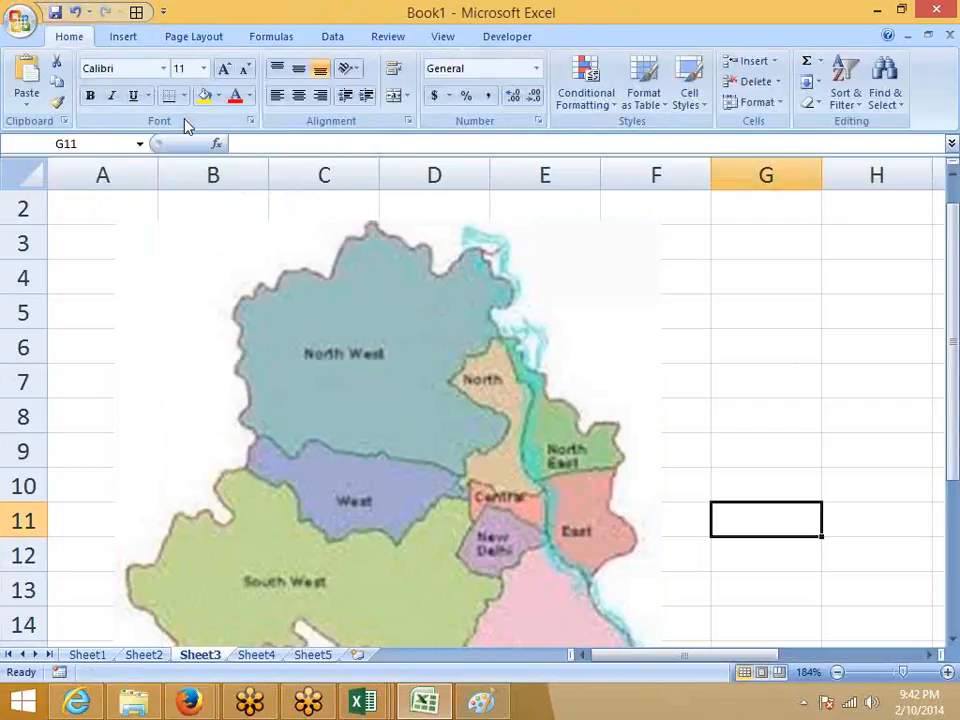
Step: Trace the North West district's boundary on the Delhi map with a closed Freeform shape about 1.53" high and 1.69" wide
{"action": "left_click", "coordinate": [130, 42]}
{"action": "left_click", "coordinate": [208, 82]}
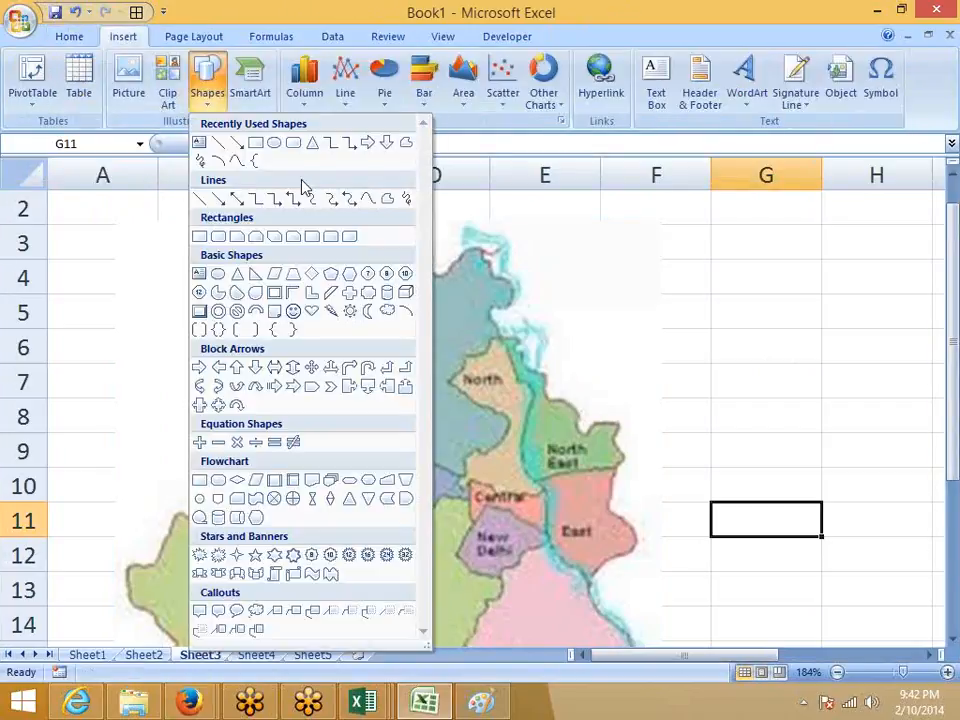
{"action": "left_click", "coordinate": [388, 200]}
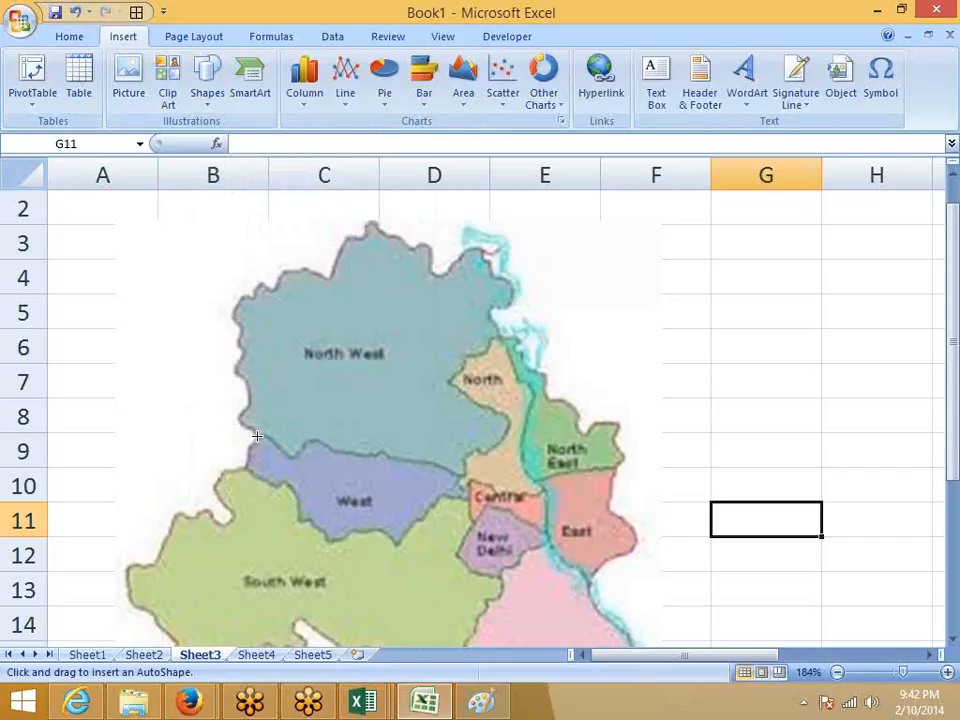
{"action": "left_click", "coordinate": [254, 434]}
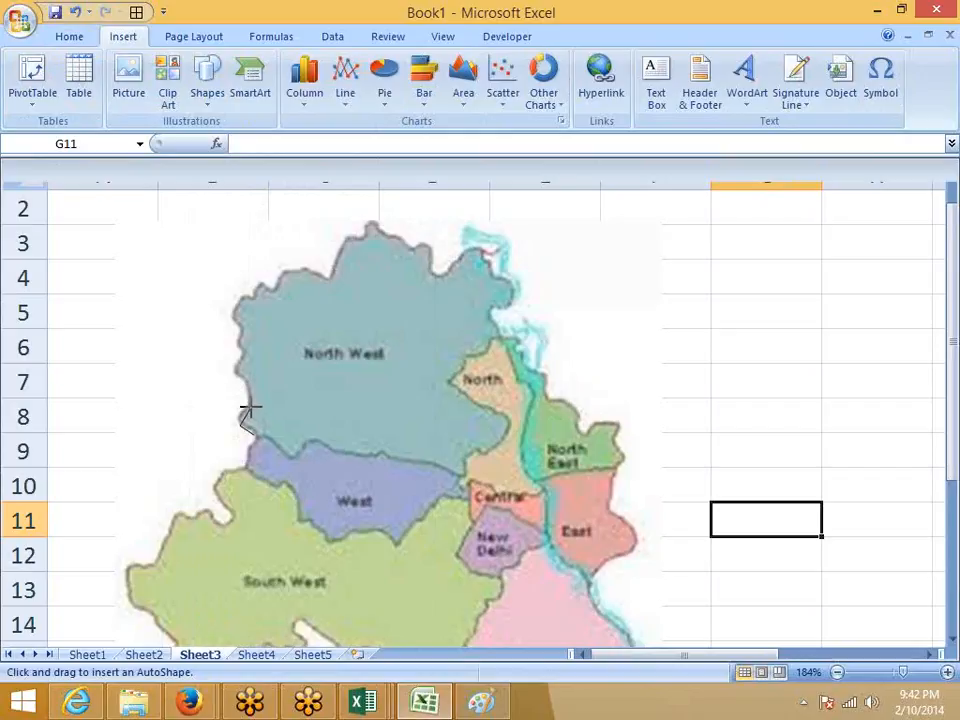
{"action": "left_click", "coordinate": [250, 408]}
{"action": "left_click", "coordinate": [237, 375]}
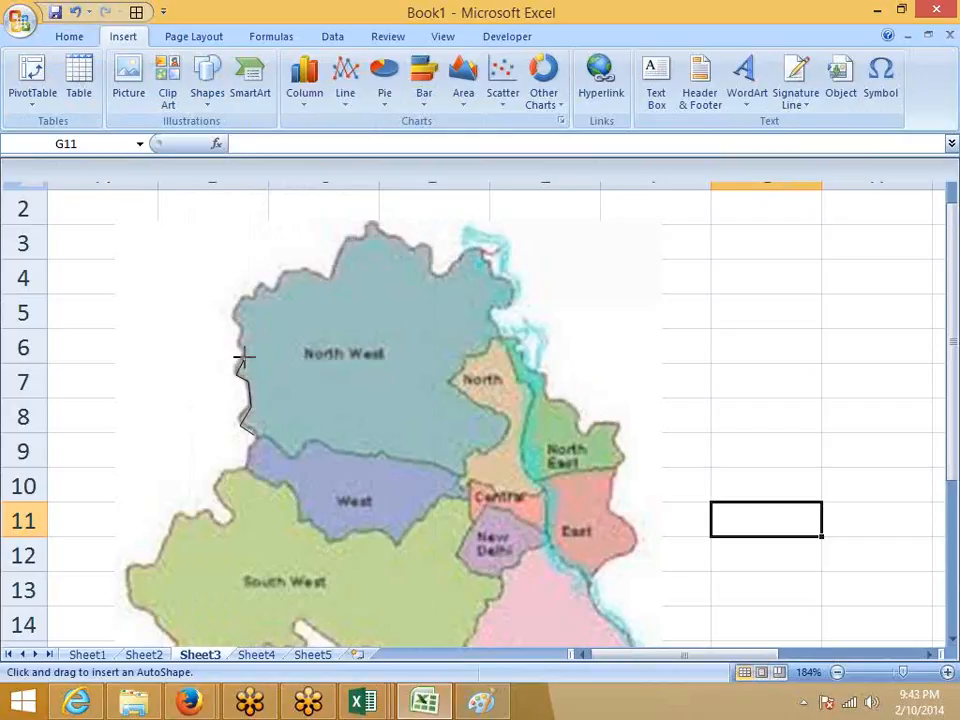
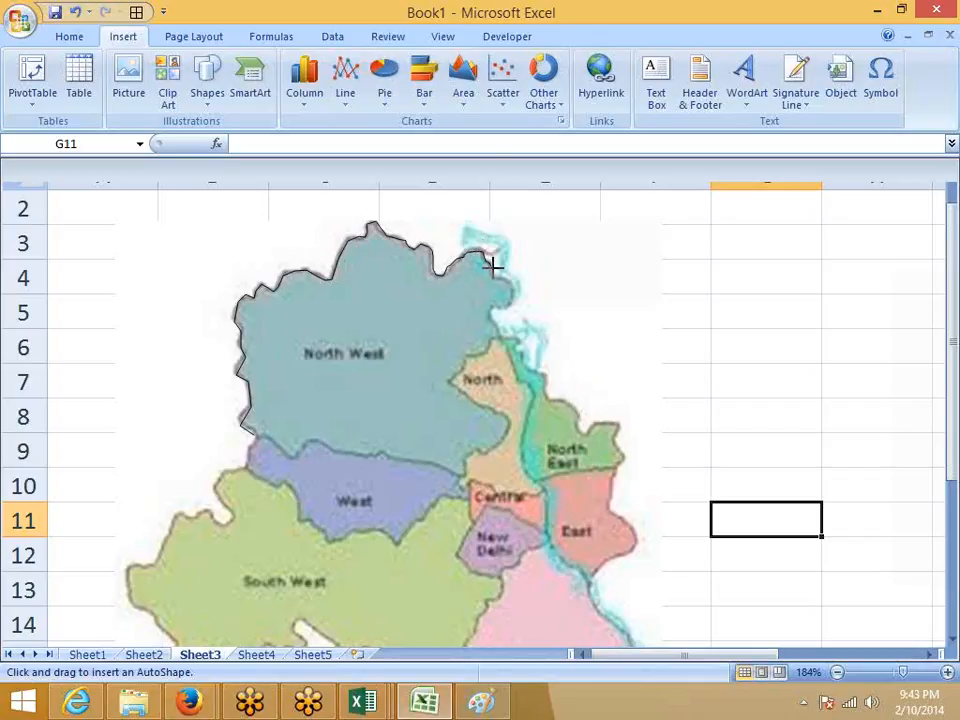
{"action": "mouse_move", "coordinate": [494, 266]}
{"action": "left_mouse_down"}
{"action": "mouse_move", "coordinate": [512, 306]}
{"action": "mouse_move", "coordinate": [494, 310]}
{"action": "mouse_move", "coordinate": [495, 339]}
{"action": "mouse_move", "coordinate": [462, 356]}
{"action": "mouse_move", "coordinate": [452, 379]}
{"action": "mouse_move", "coordinate": [494, 402]}
{"action": "mouse_move", "coordinate": [509, 434]}
{"action": "mouse_move", "coordinate": [497, 454]}
{"action": "mouse_move", "coordinate": [468, 455]}
{"action": "mouse_move", "coordinate": [465, 475]}
{"action": "mouse_move", "coordinate": [401, 458]}
{"action": "left_mouse_up"}
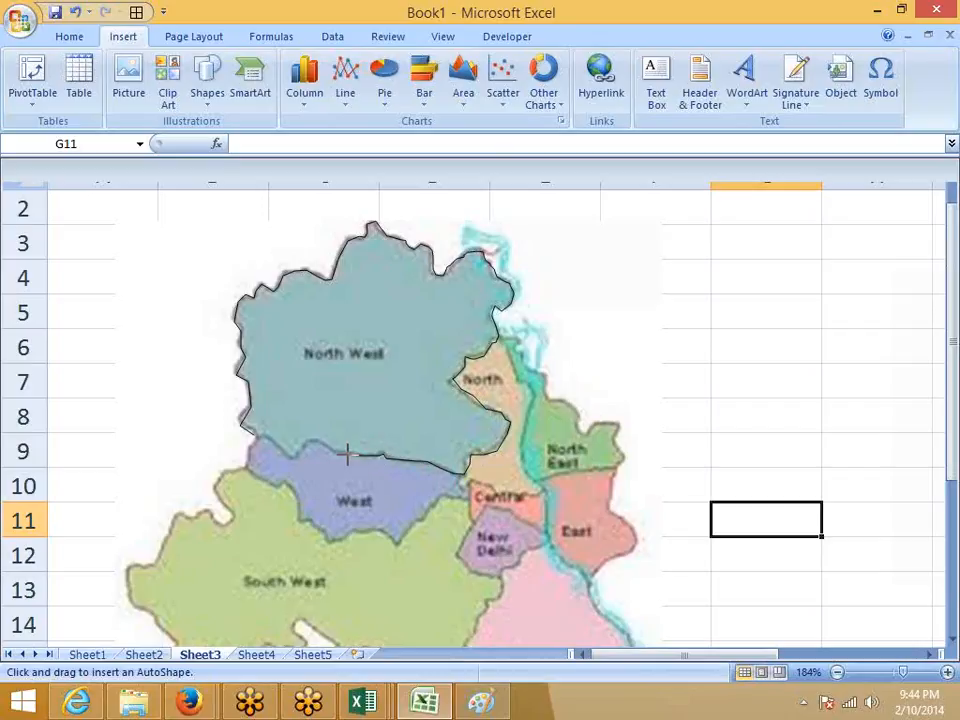
{"action": "left_click_drag", "start_coordinate": [332, 452], "coordinate": [322, 443]}
{"action": "left_click_drag", "start_coordinate": [272, 446], "coordinate": [252, 440]}
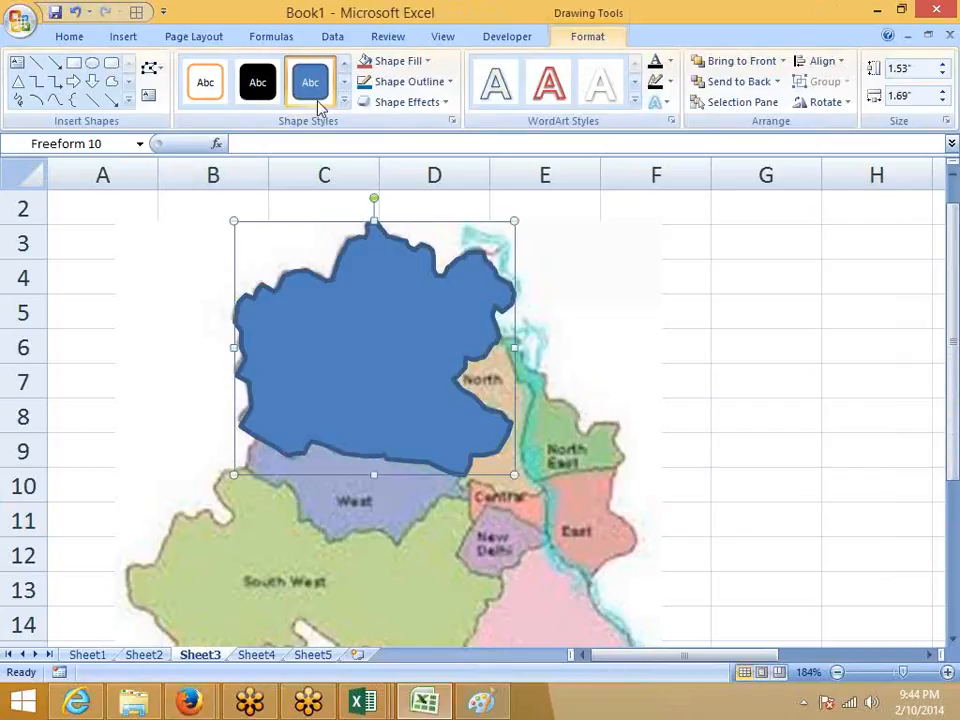
Step: Apply the orange-outline shape style to the traced North West district and remove its fill
{"action": "left_click", "coordinate": [205, 84]}
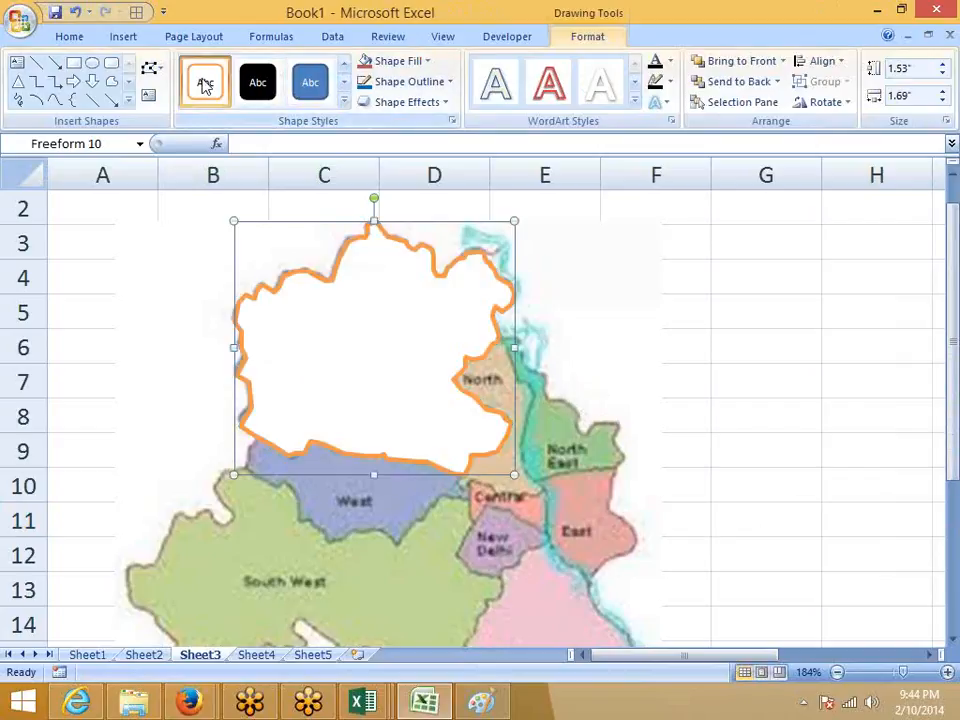
{"action": "left_click", "coordinate": [390, 61]}
{"action": "left_click", "coordinate": [398, 247]}
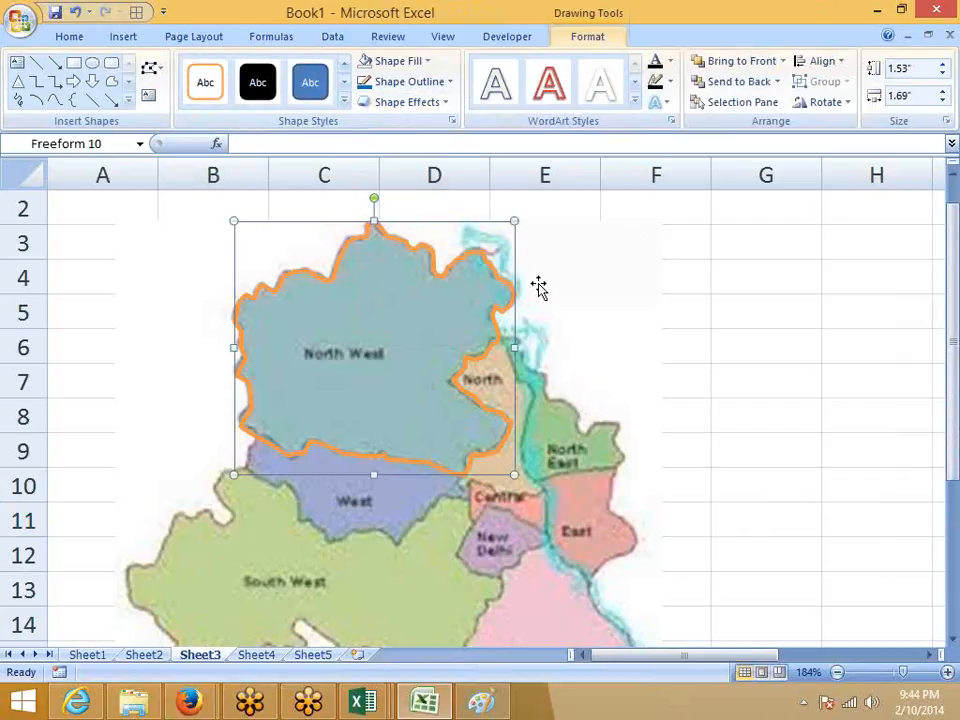
{"action": "left_click", "coordinate": [408, 81]}
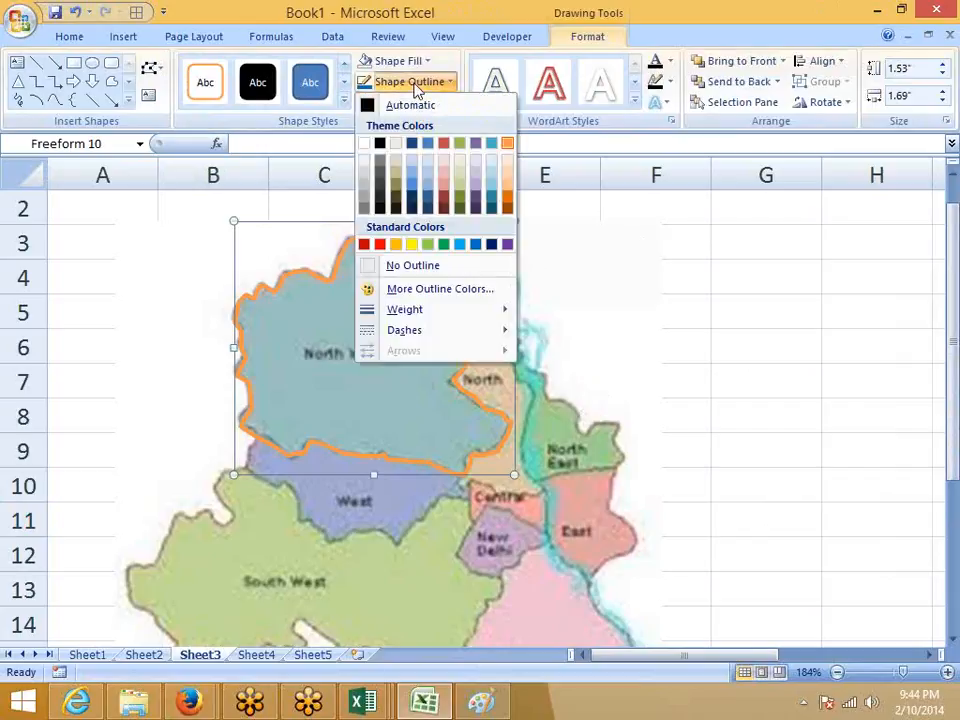
{"action": "left_click", "coordinate": [425, 288]}
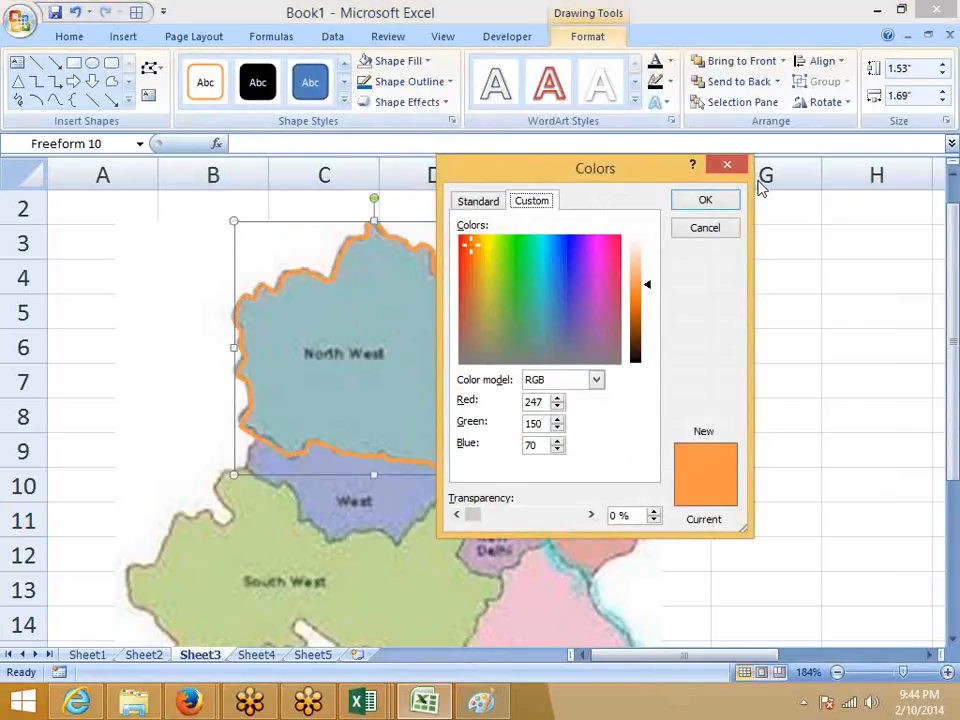
{"action": "left_click", "coordinate": [727, 164]}
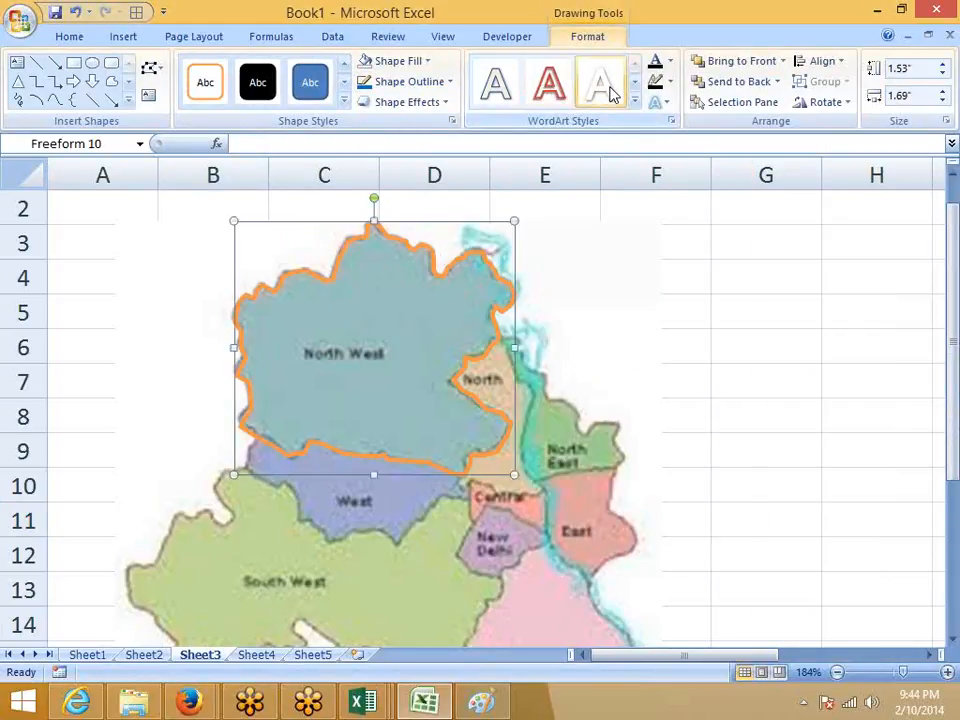
Step: Label the traced district shape "North" using the first blue-outlined WordArt style
{"action": "left_click", "coordinate": [503, 88]}
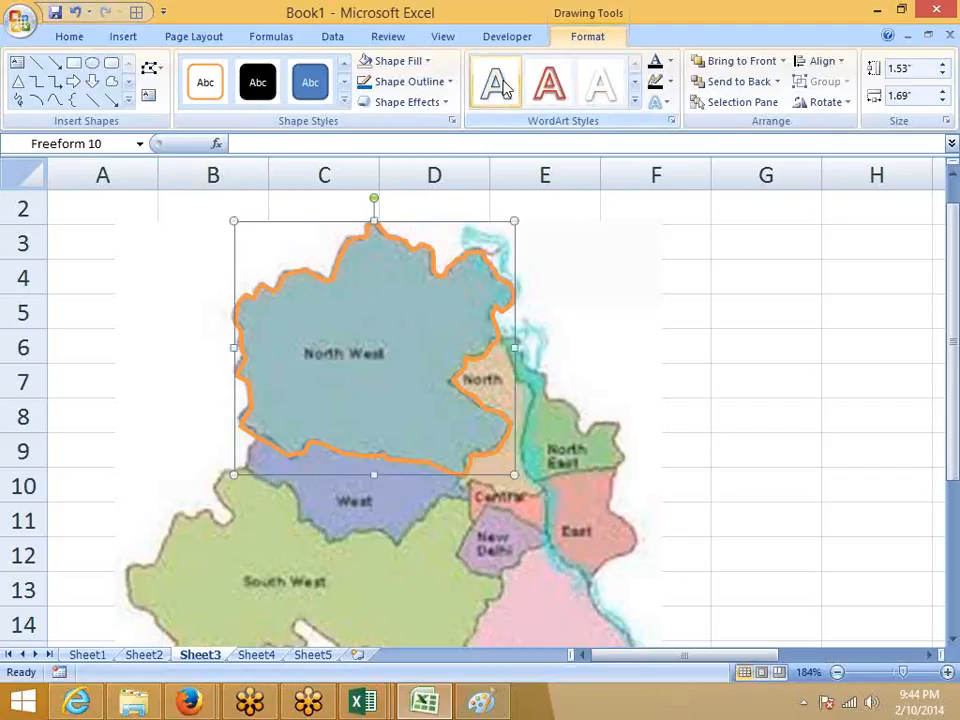
{"action": "type", "text": "Nort"}
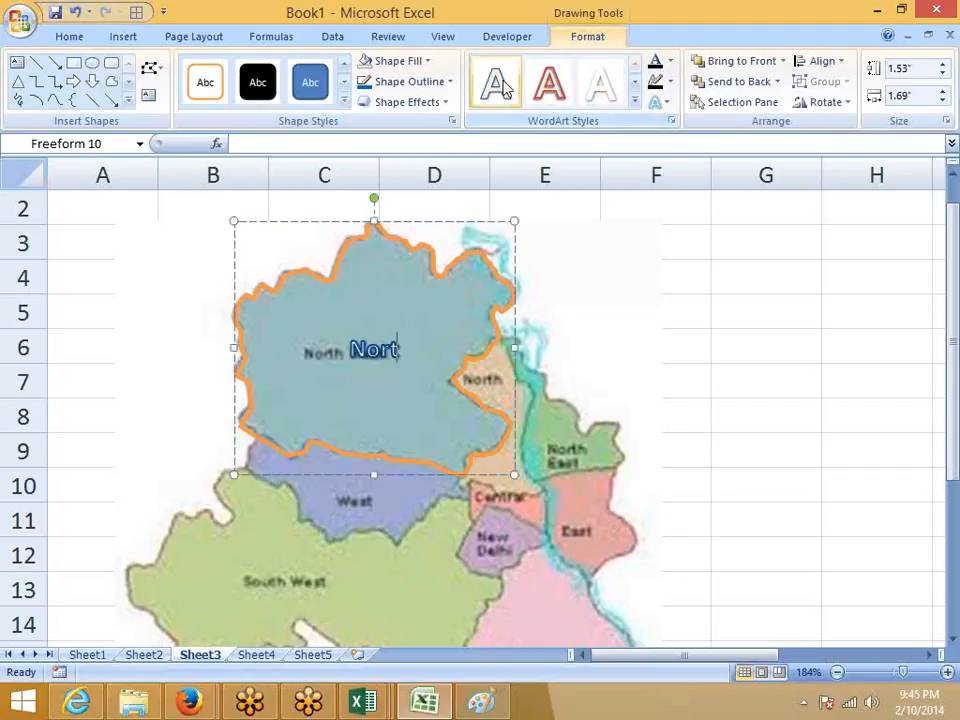
{"action": "type", "text": "h"}
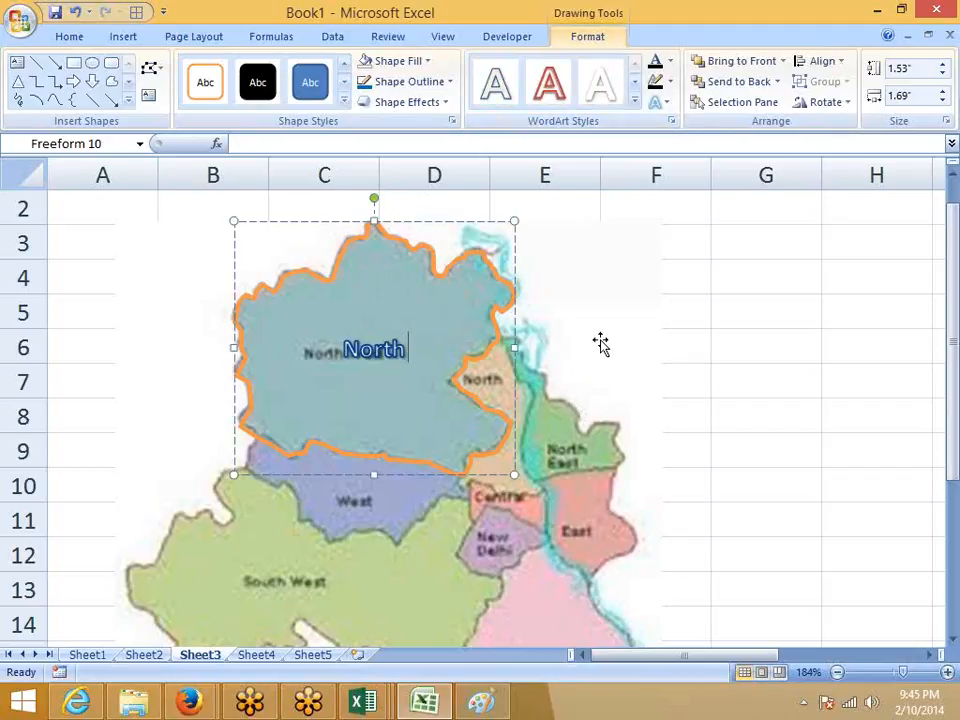
{"action": "left_click", "coordinate": [630, 367]}
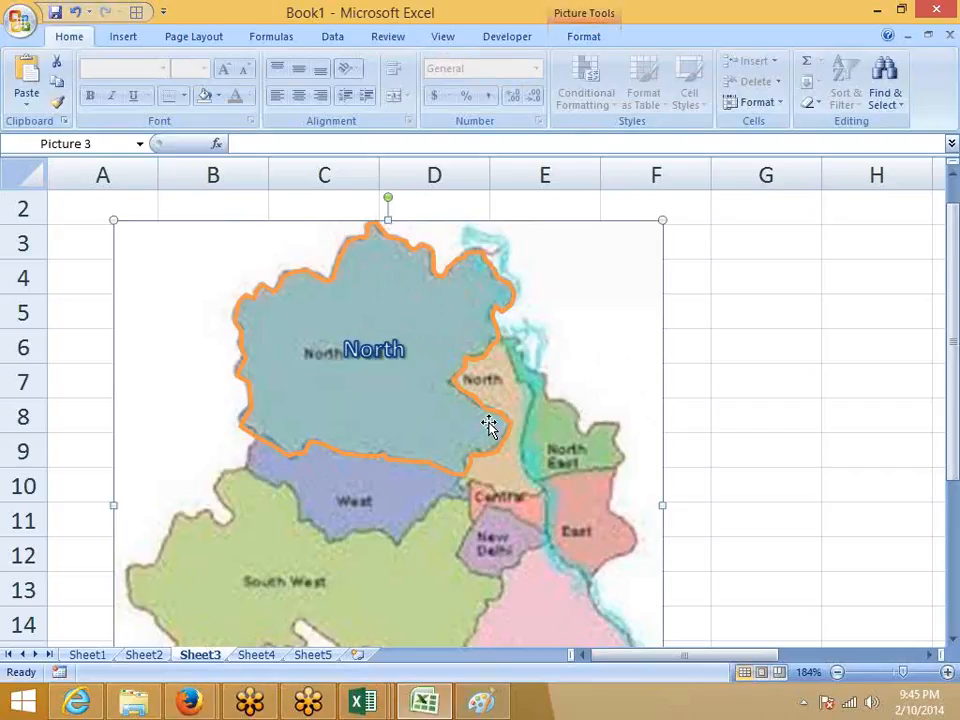
Step: On Sheet4, draw a Round Diagonal Corner Rectangle about 2.28" high and 4.29" wide across columns B to I
{"action": "left_click", "coordinate": [130, 36]}
{"action": "left_click", "coordinate": [254, 655]}
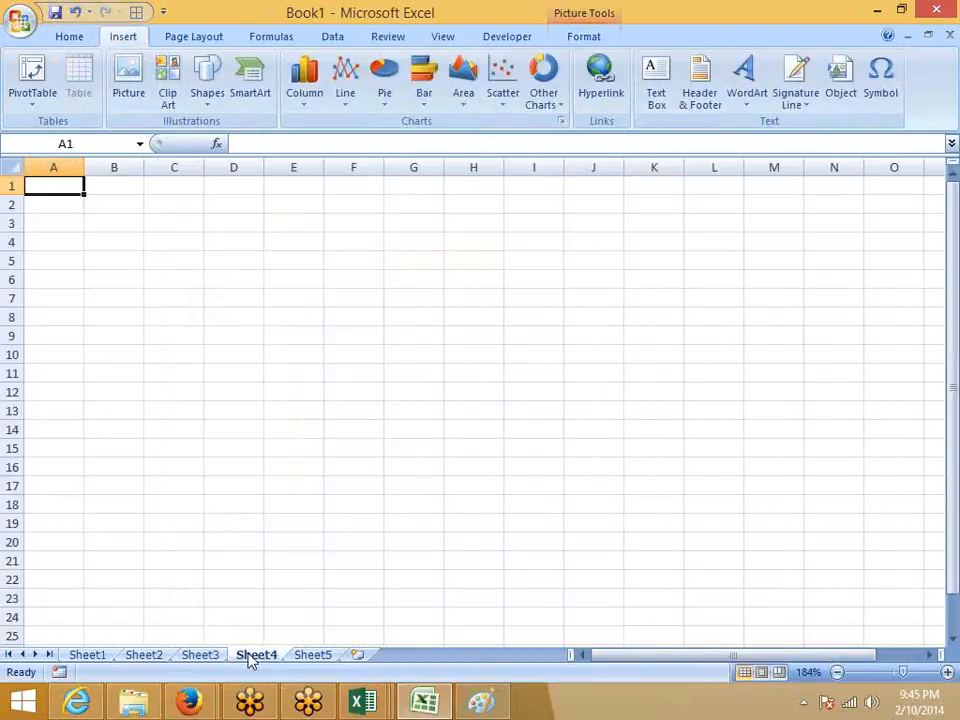
{"action": "left_click", "coordinate": [200, 95]}
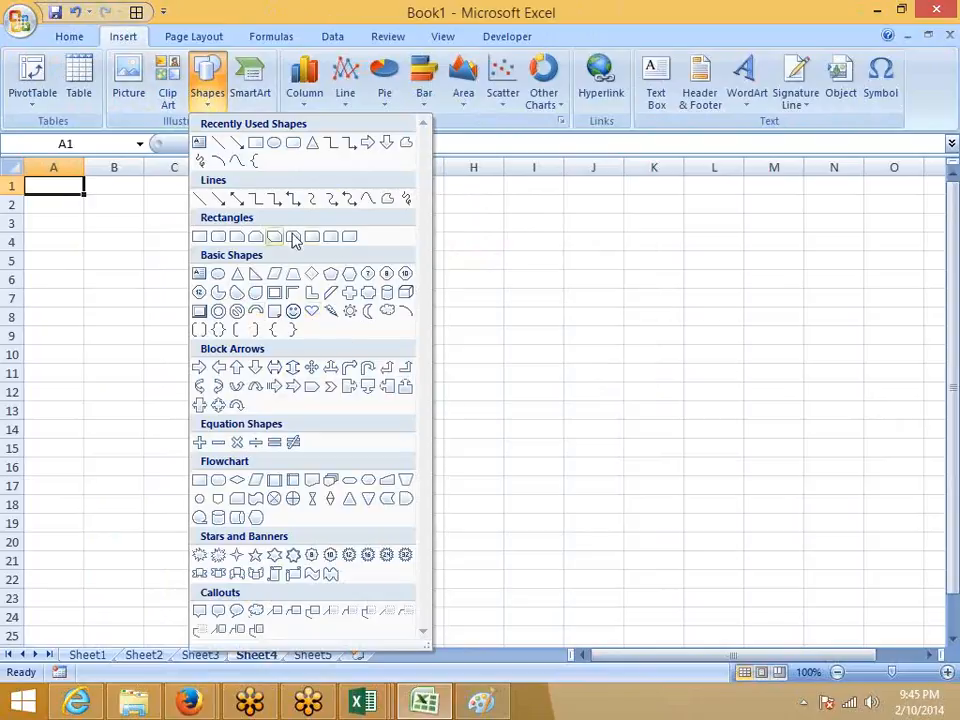
{"action": "left_click", "coordinate": [349, 243]}
{"action": "left_click_drag", "start_coordinate": [131, 236], "coordinate": [518, 440]}
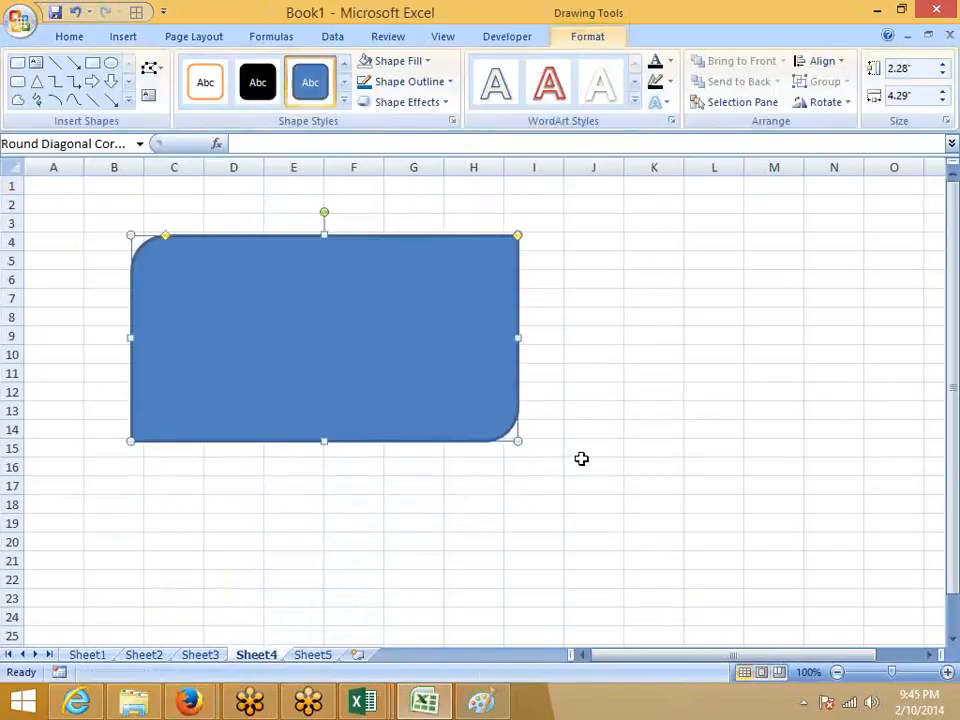
Step: Convert the round diagonal corner rectangle to a freeform
{"action": "left_click", "coordinate": [150, 70]}
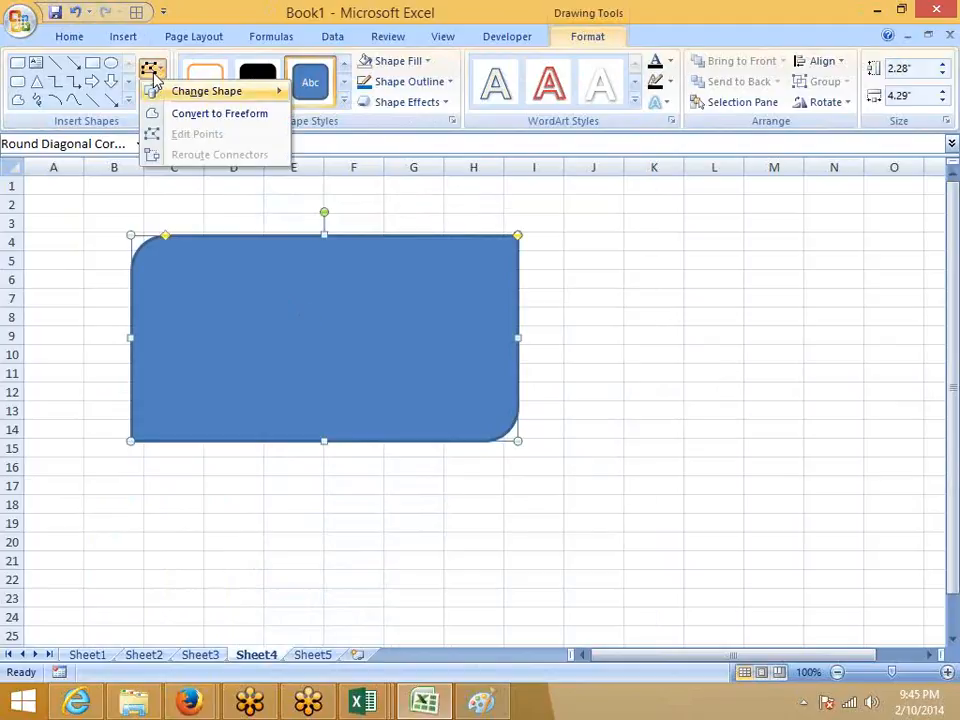
{"action": "left_click", "coordinate": [229, 315]}
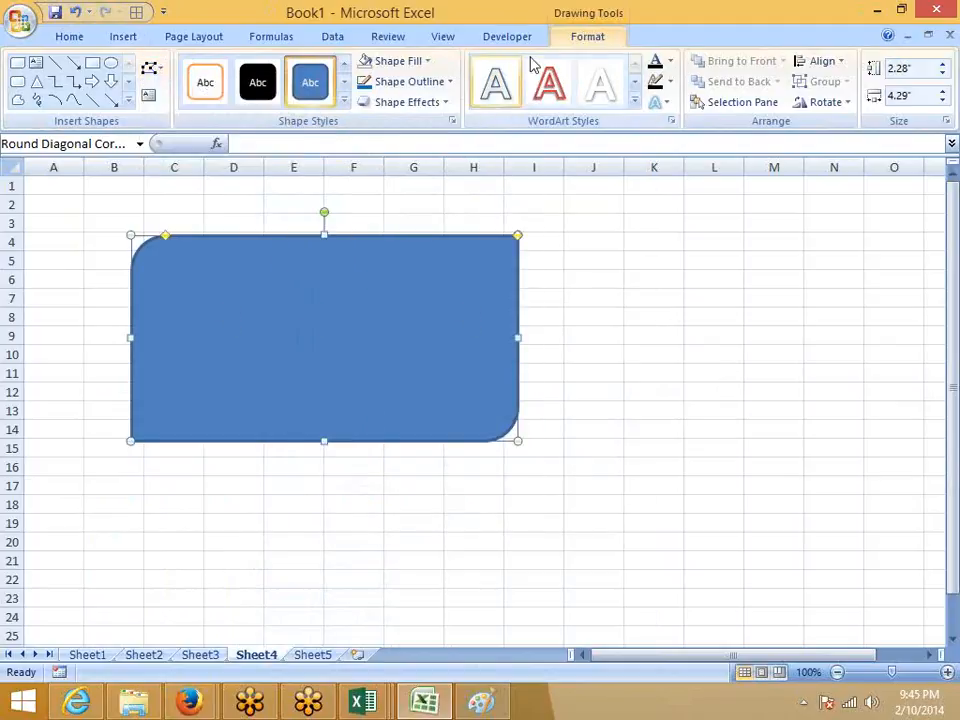
{"action": "left_click", "coordinate": [150, 70]}
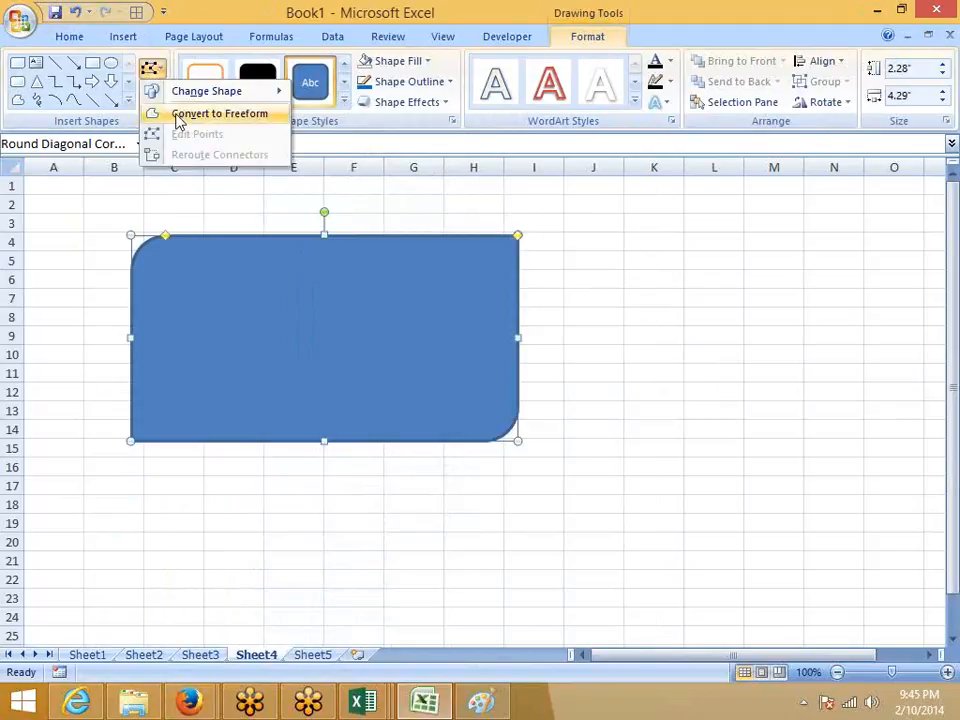
{"action": "left_click", "coordinate": [178, 115]}
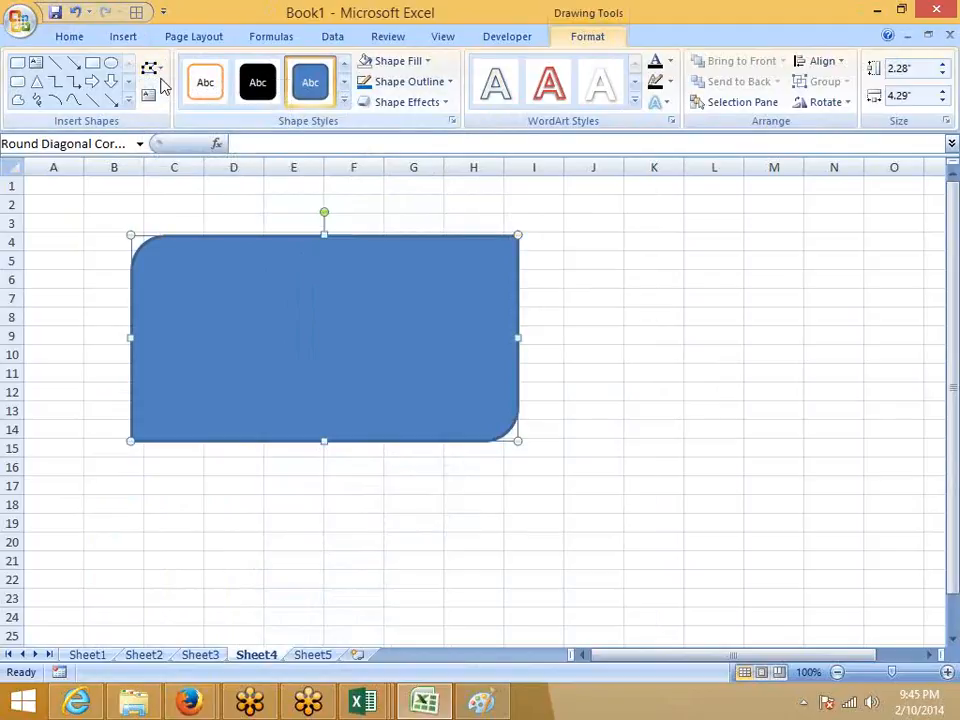
Step: Edit the freeform's points, pulling the midpoints of its two rounded corners diagonally outward into spikes
{"action": "left_click", "coordinate": [152, 70]}
{"action": "left_click", "coordinate": [172, 137]}
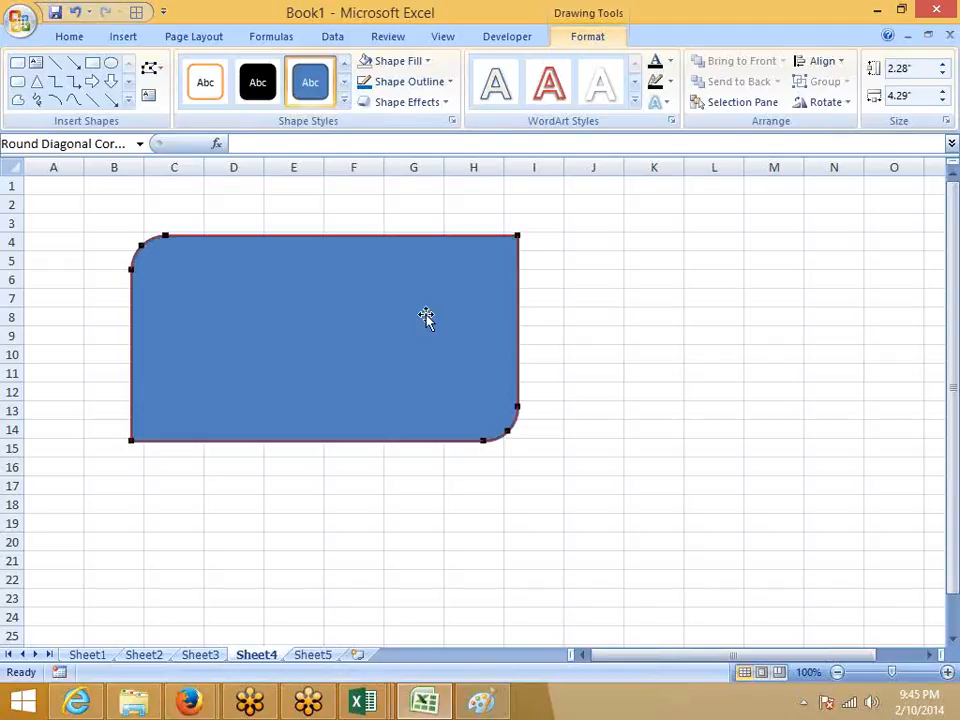
{"action": "left_click_drag", "start_coordinate": [509, 432], "coordinate": [548, 467]}
{"action": "left_click_drag", "start_coordinate": [140, 247], "coordinate": [88, 209]}
{"action": "key", "text": "Escape"}
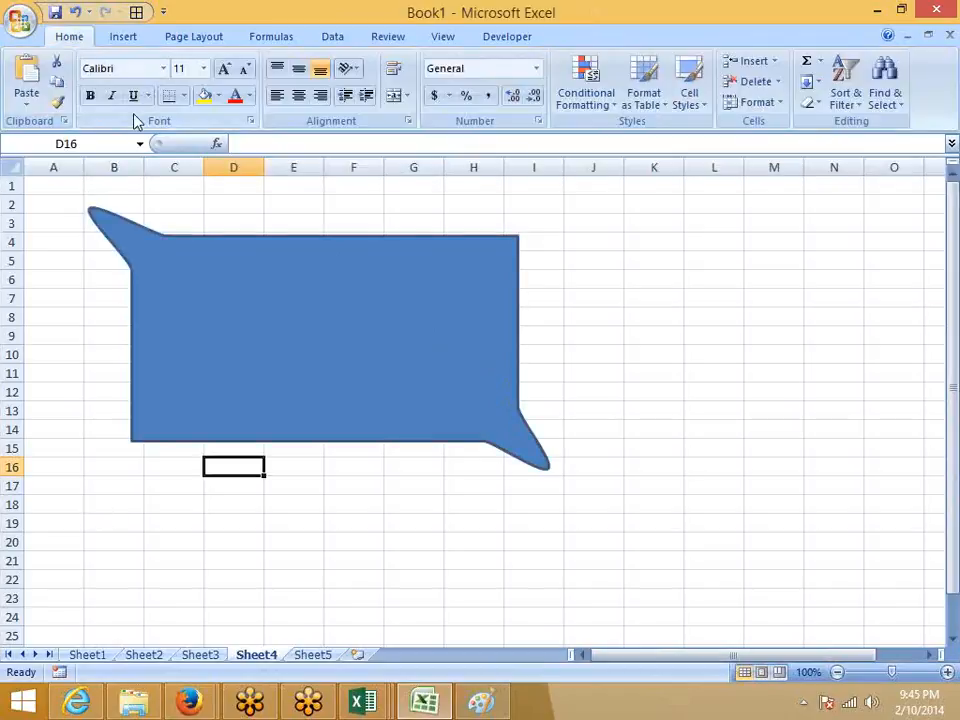
{"action": "left_click", "coordinate": [181, 257]}
{"action": "left_click", "coordinate": [126, 38]}
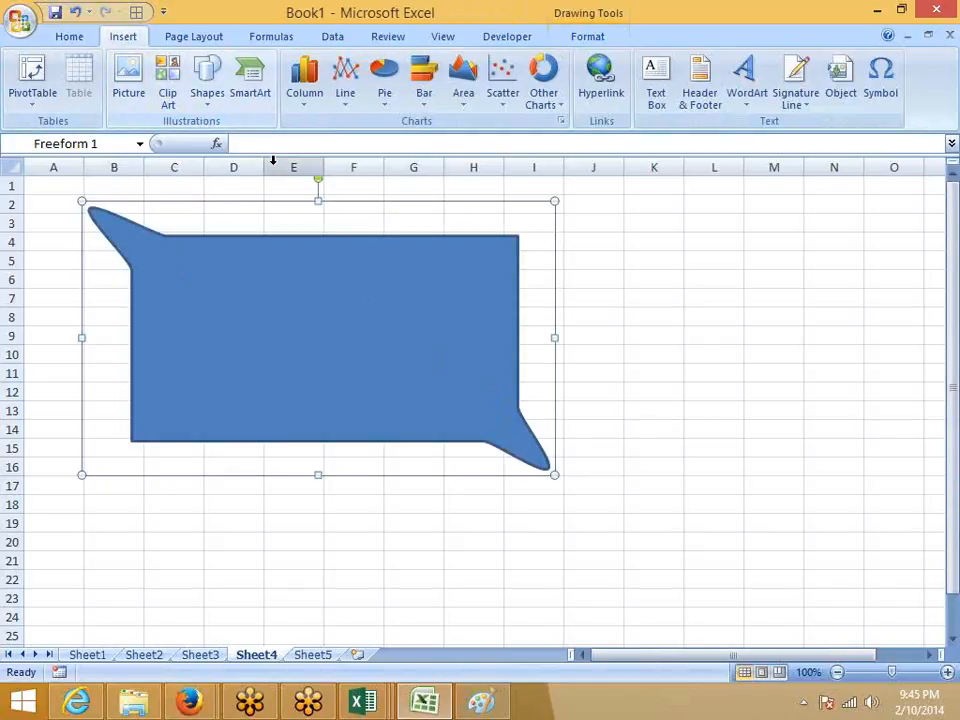
{"action": "left_click", "coordinate": [206, 98]}
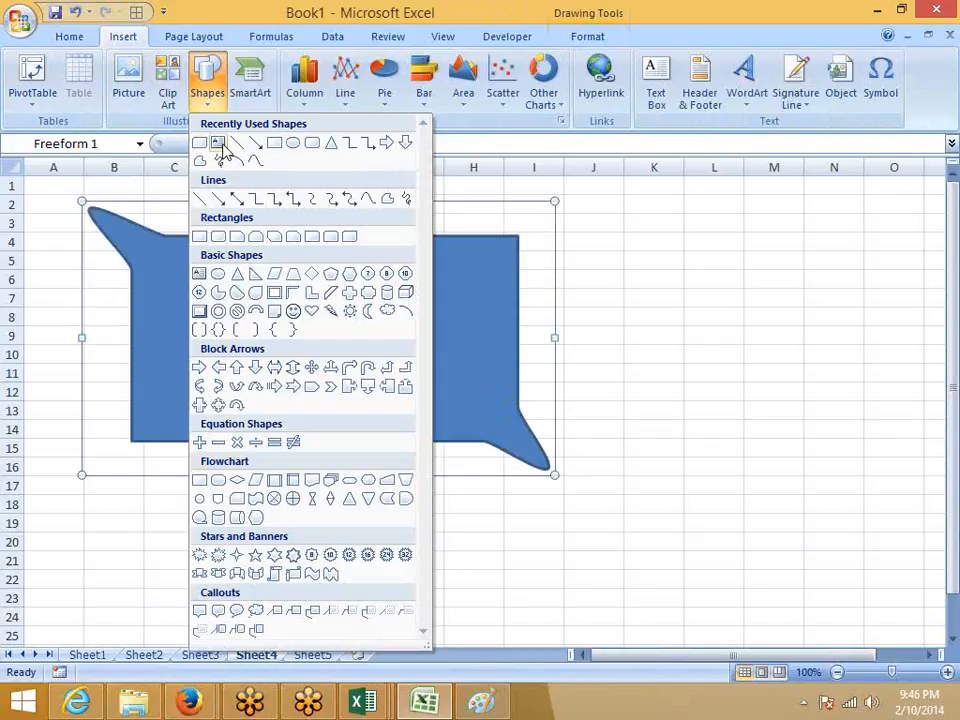
{"action": "left_click", "coordinate": [629, 241]}
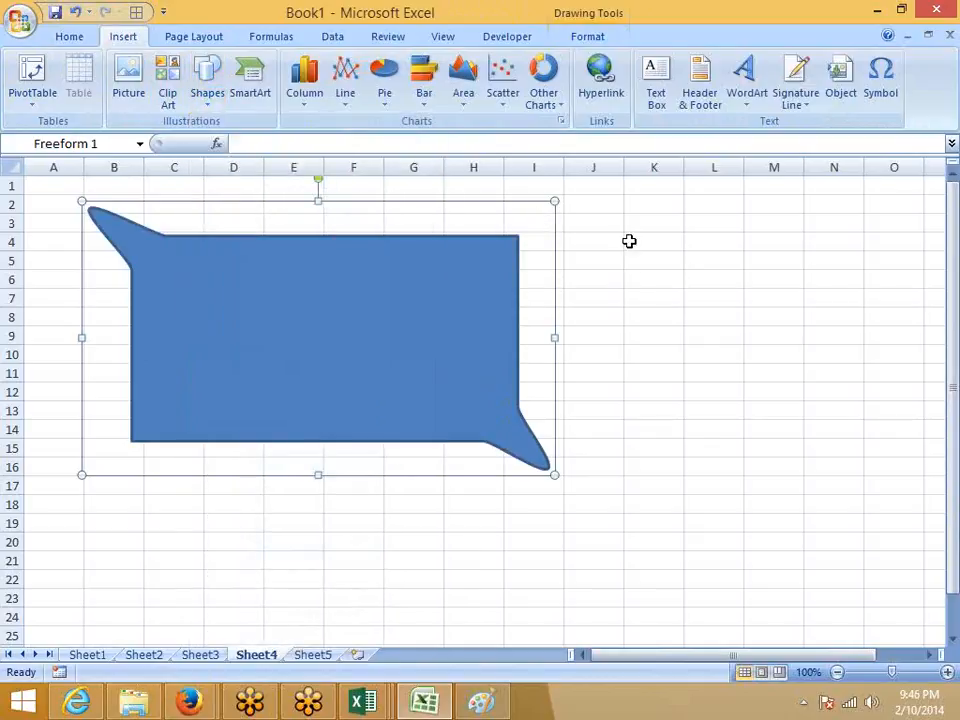
Step: On Sheet5, insert a Vertical Box List SmartArt graphic and enlarge it to reach column M and row 23
{"action": "left_click", "coordinate": [326, 657]}
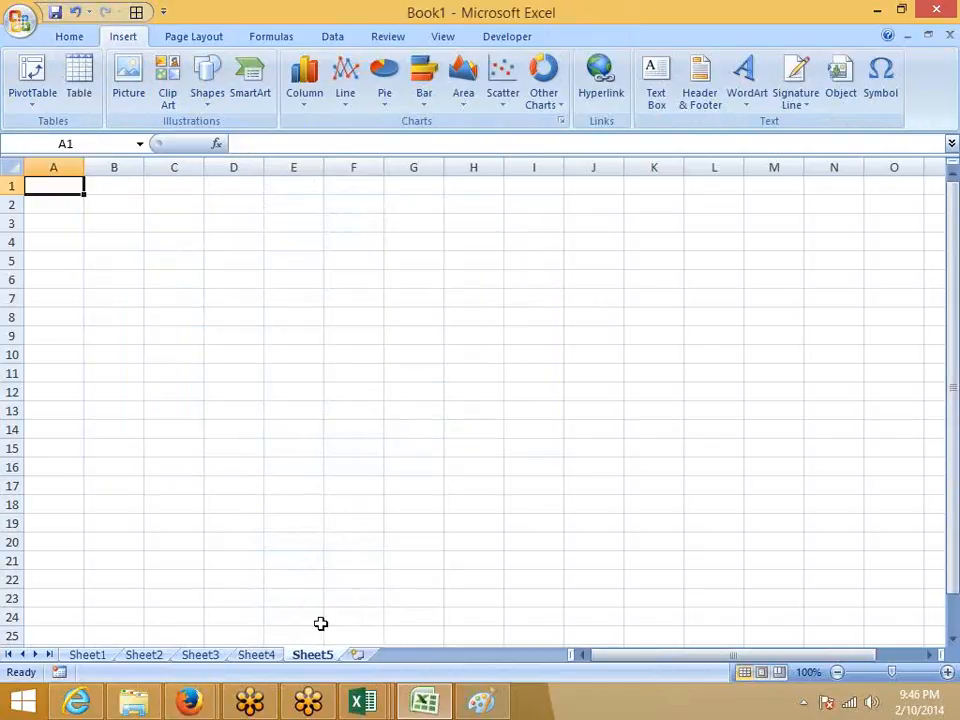
{"action": "left_click", "coordinate": [252, 86]}
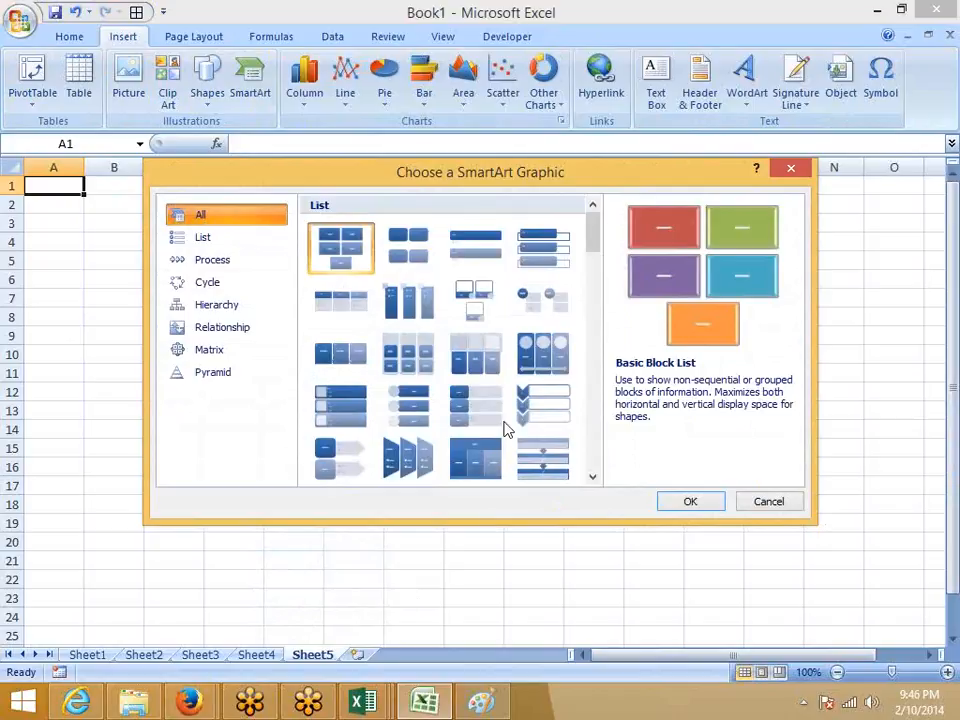
{"action": "left_click_drag", "start_coordinate": [590, 248], "coordinate": [595, 221]}
{"action": "left_click", "coordinate": [531, 260]}
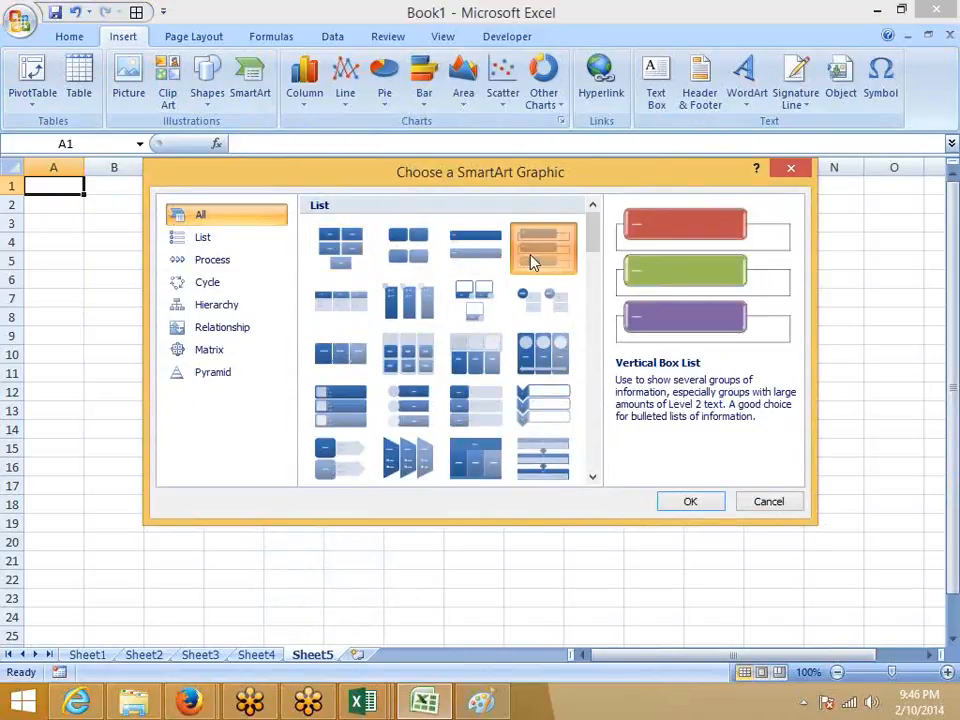
{"action": "left_click", "coordinate": [681, 507]}
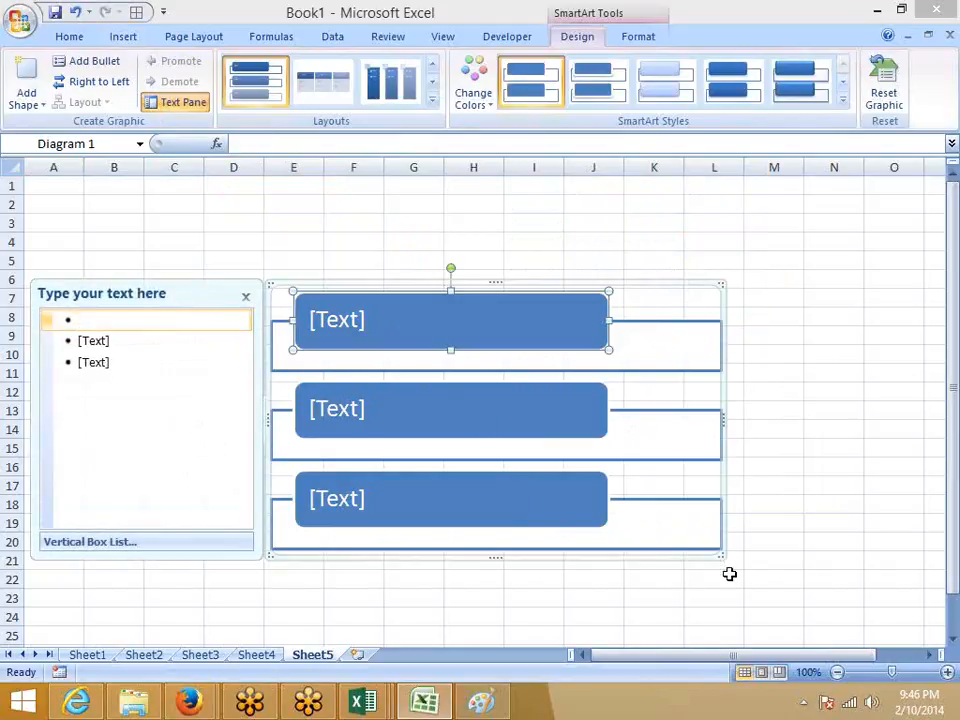
{"action": "left_click_drag", "start_coordinate": [722, 556], "coordinate": [780, 597]}
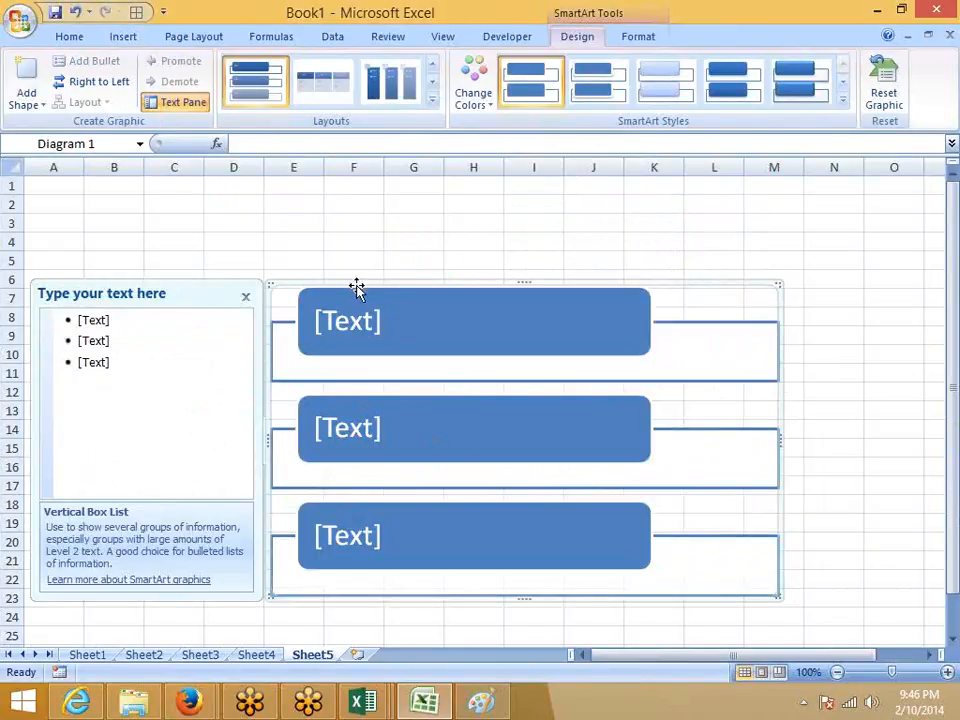
{"action": "left_click", "coordinate": [842, 100]}
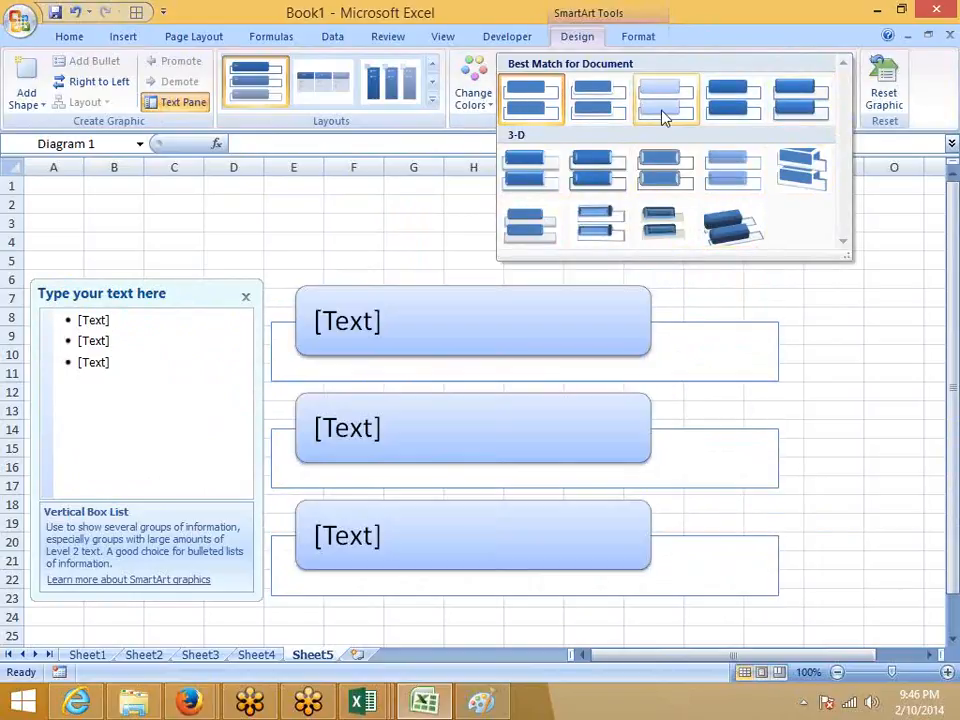
{"action": "left_click", "coordinate": [186, 240]}
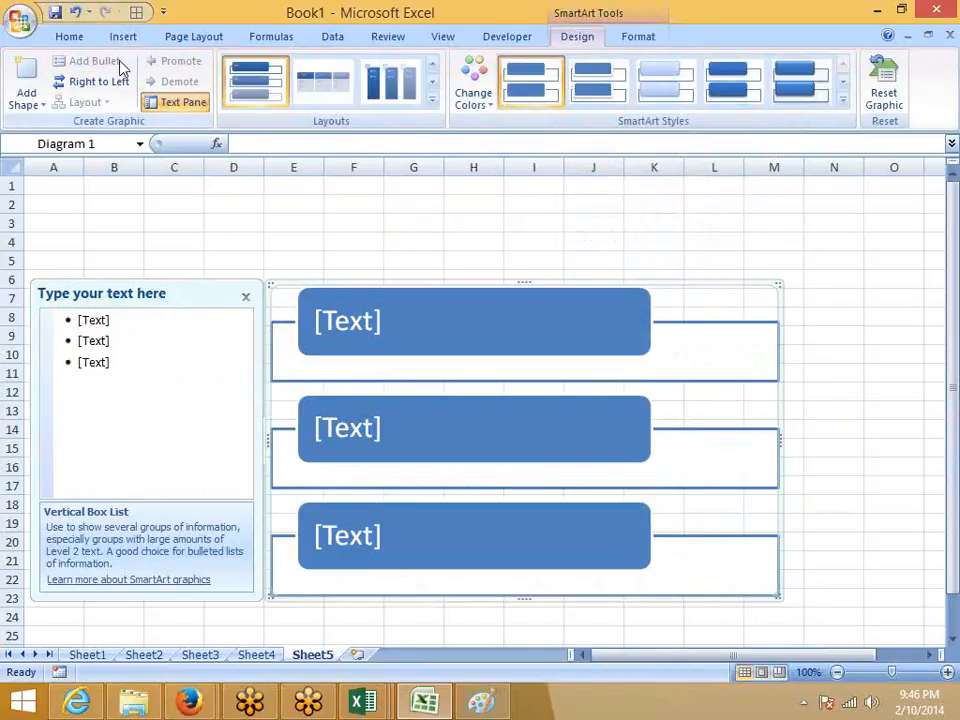
{"action": "left_click", "coordinate": [345, 636]}
Step: On a new sheet, insert a Horizontal Hierarchy SmartArt graphic and move it to columns B to J, rows 2 to 16
{"action": "left_click", "coordinate": [357, 654]}
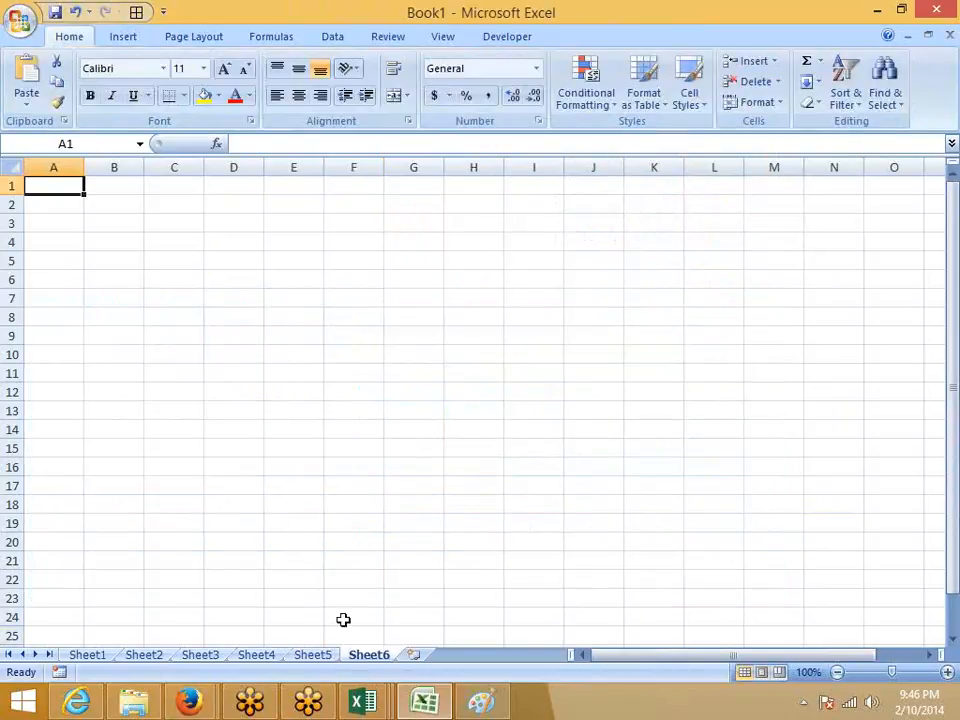
{"action": "left_click", "coordinate": [121, 38]}
{"action": "left_click", "coordinate": [250, 82]}
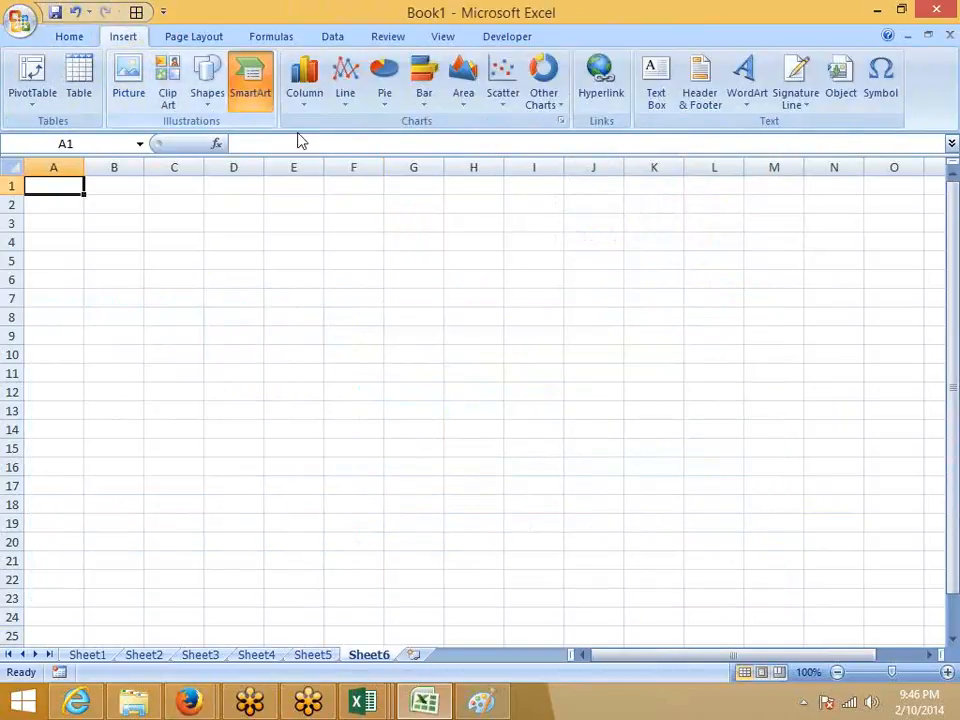
{"action": "scroll", "coordinate": [470, 440], "scroll_direction": "down", "scroll_amount": 5}
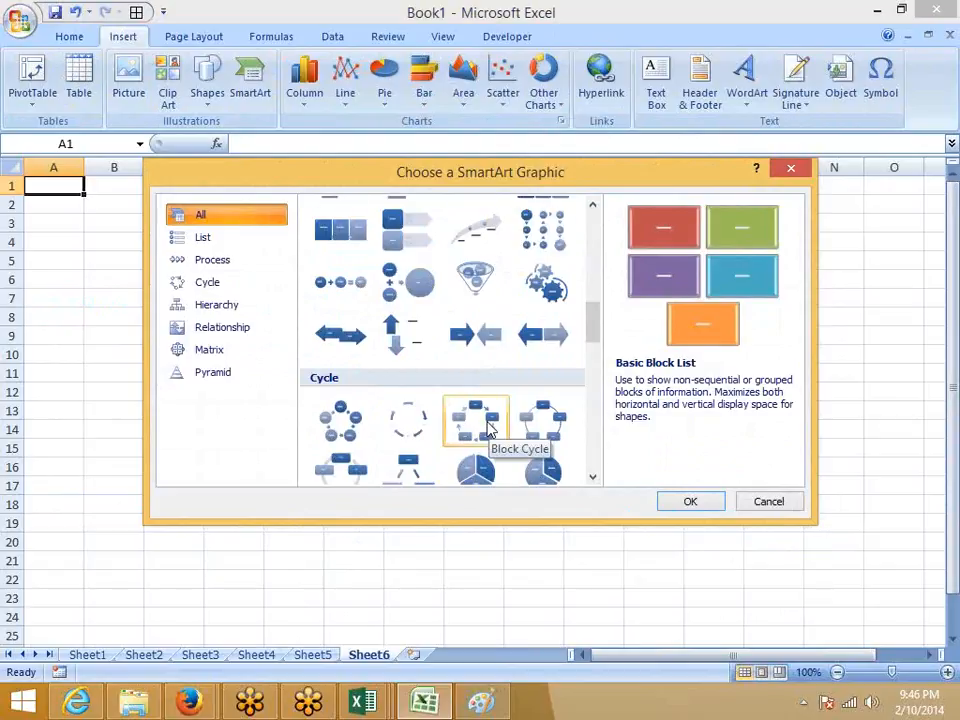
{"action": "scroll", "coordinate": [489, 428], "scroll_direction": "down", "scroll_amount": 5}
{"action": "left_click", "coordinate": [358, 408]}
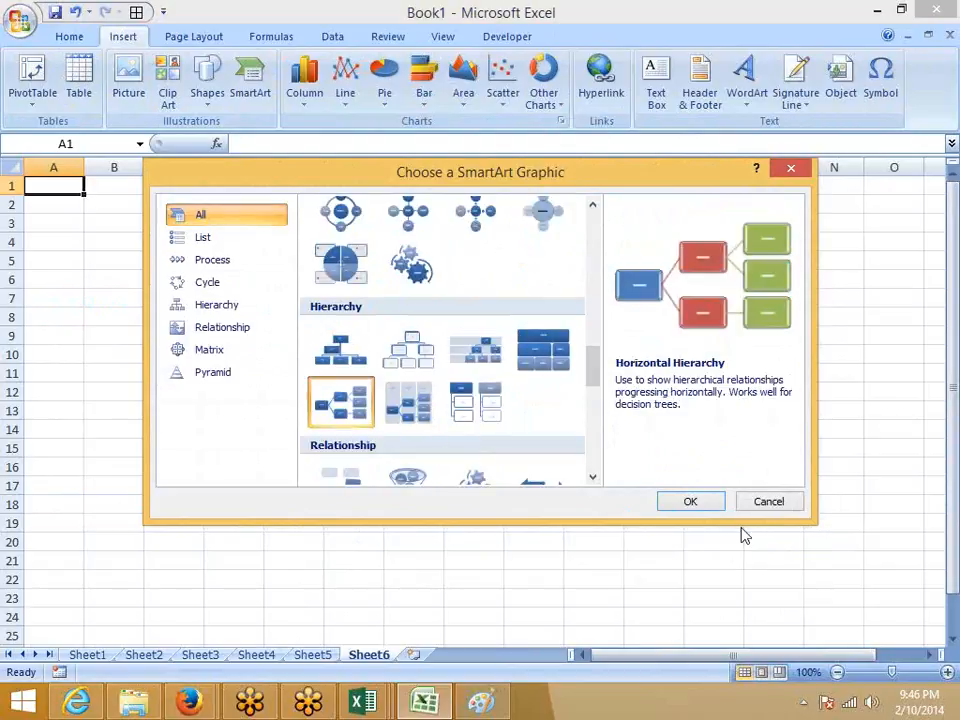
{"action": "left_click", "coordinate": [692, 503]}
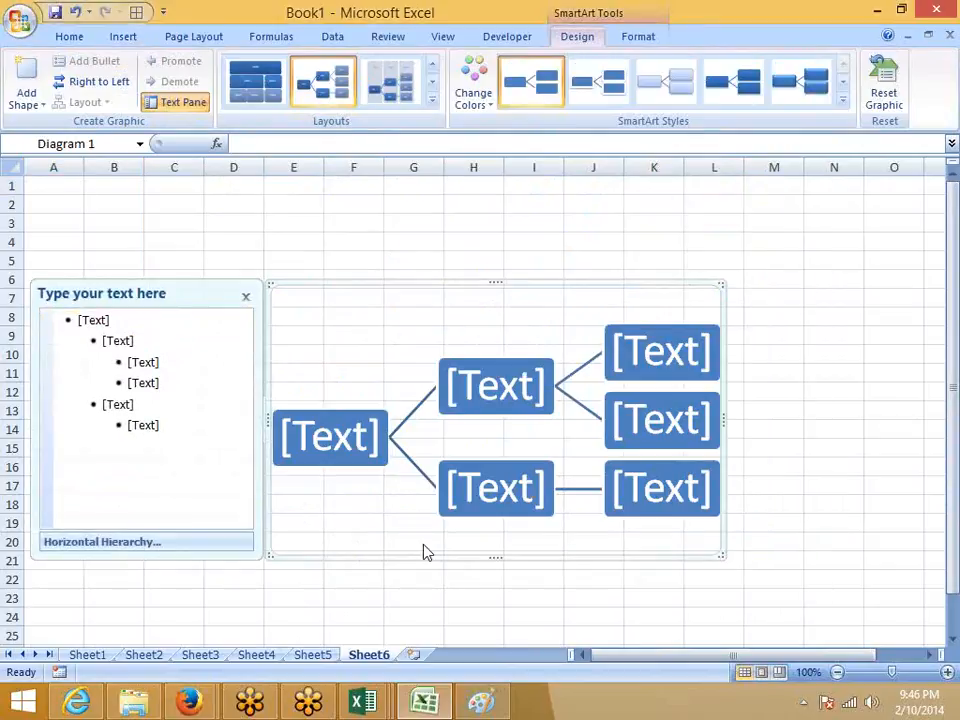
{"action": "left_click_drag", "start_coordinate": [401, 555], "coordinate": [259, 468]}
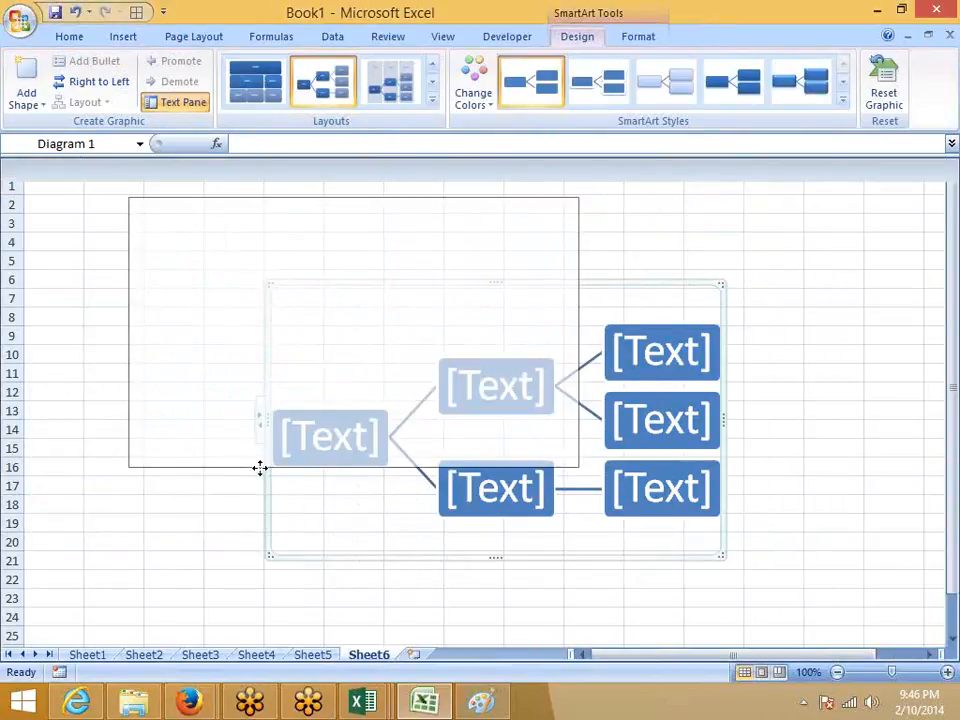
{"action": "left_click", "coordinate": [298, 505]}
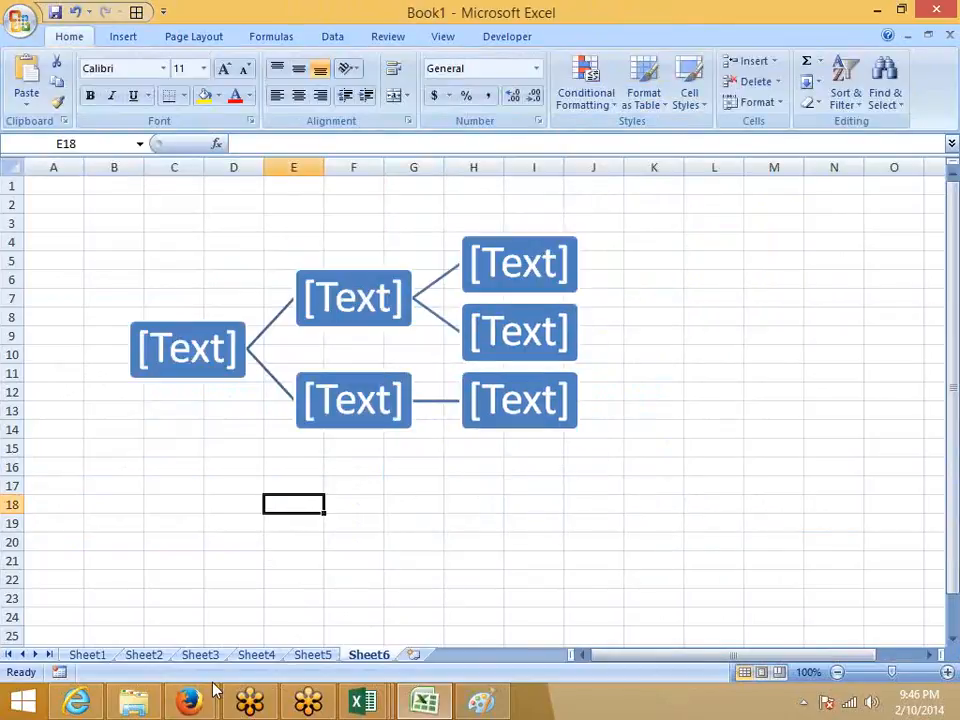
Step: Switch to Firefox and open the google.co.in home page in the Delhi map search tab
{"action": "mouse_move", "coordinate": [197, 705]}
{"action": "left_click", "coordinate": [162, 618]}
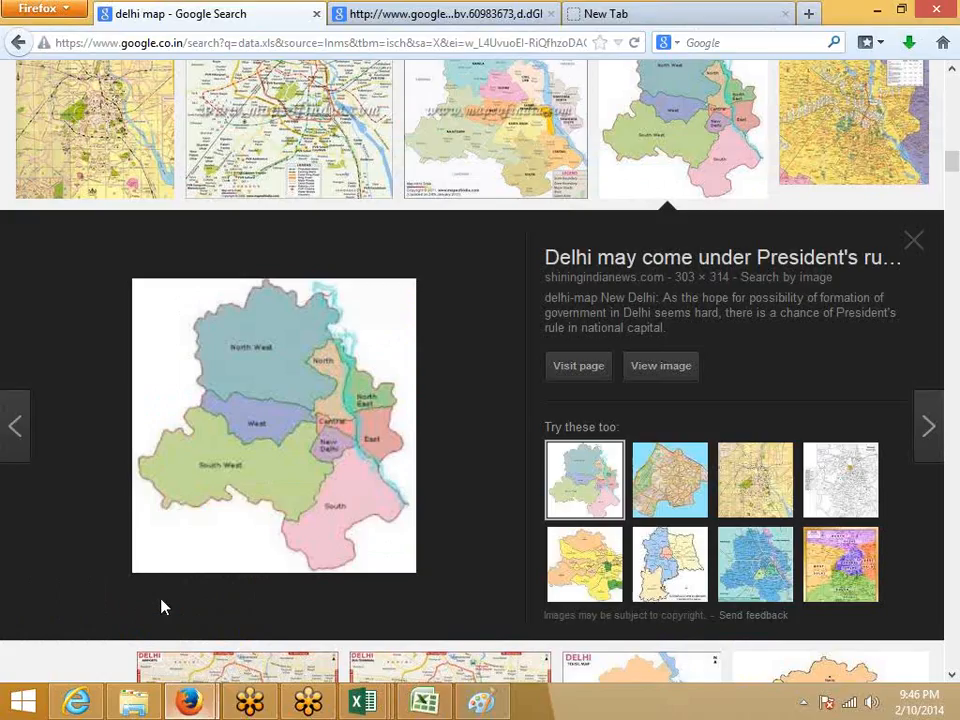
{"action": "left_click", "coordinate": [273, 43]}
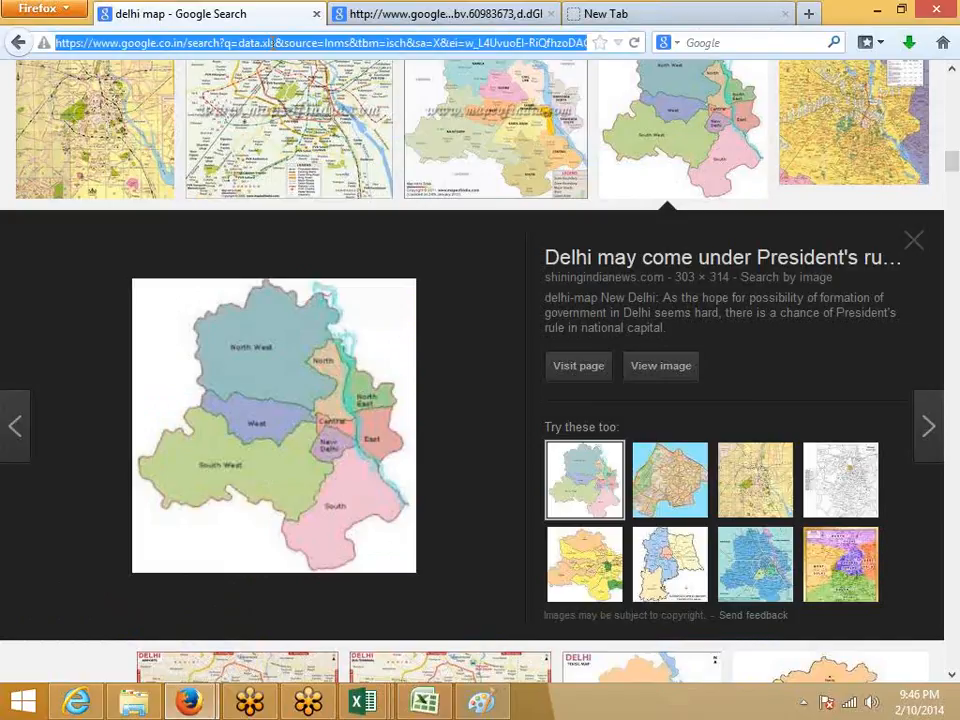
{"action": "type", "text": "g"}
{"action": "key", "text": "Return"}
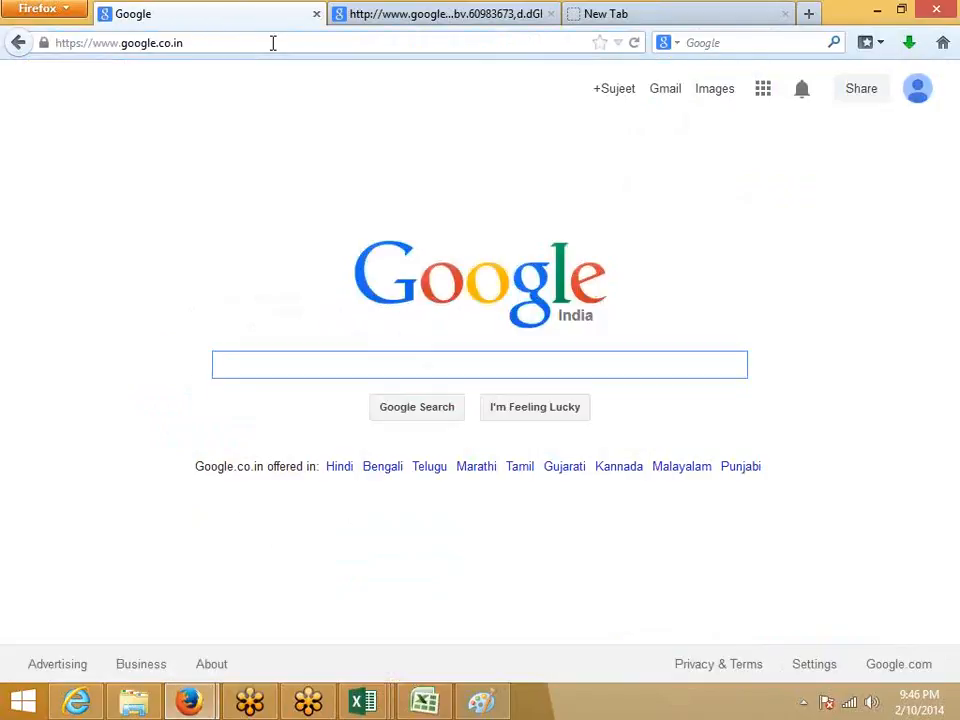
Step: Open divineassociates.webs.com in the current browser tab to view a website built with graphics
{"action": "left_click", "coordinate": [222, 43]}
{"action": "type", "text": "d"}
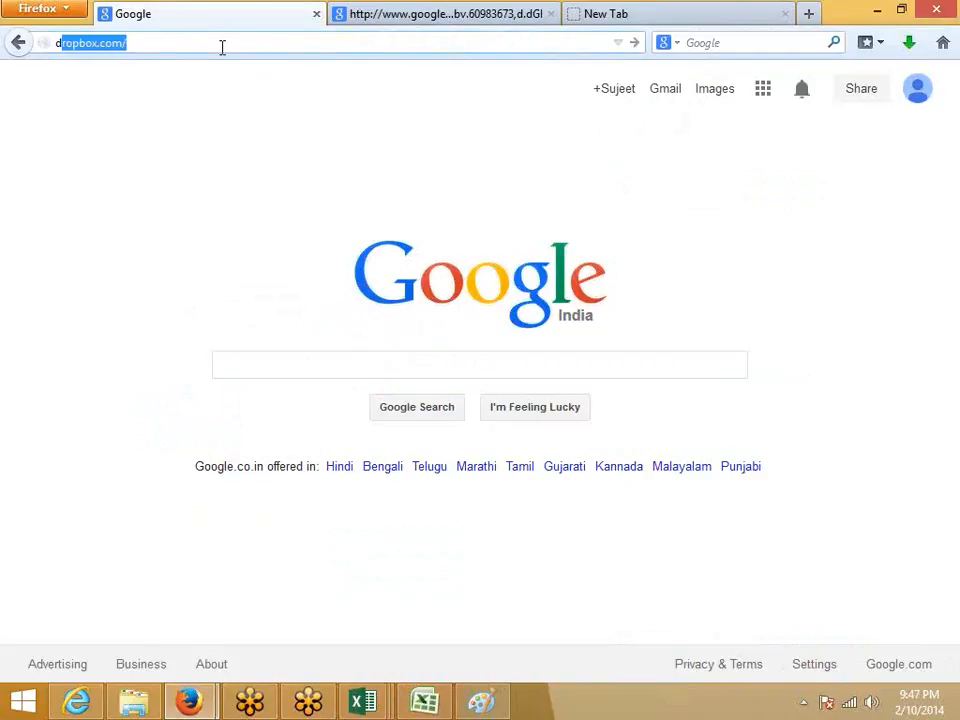
{"action": "type", "text": "ivi"}
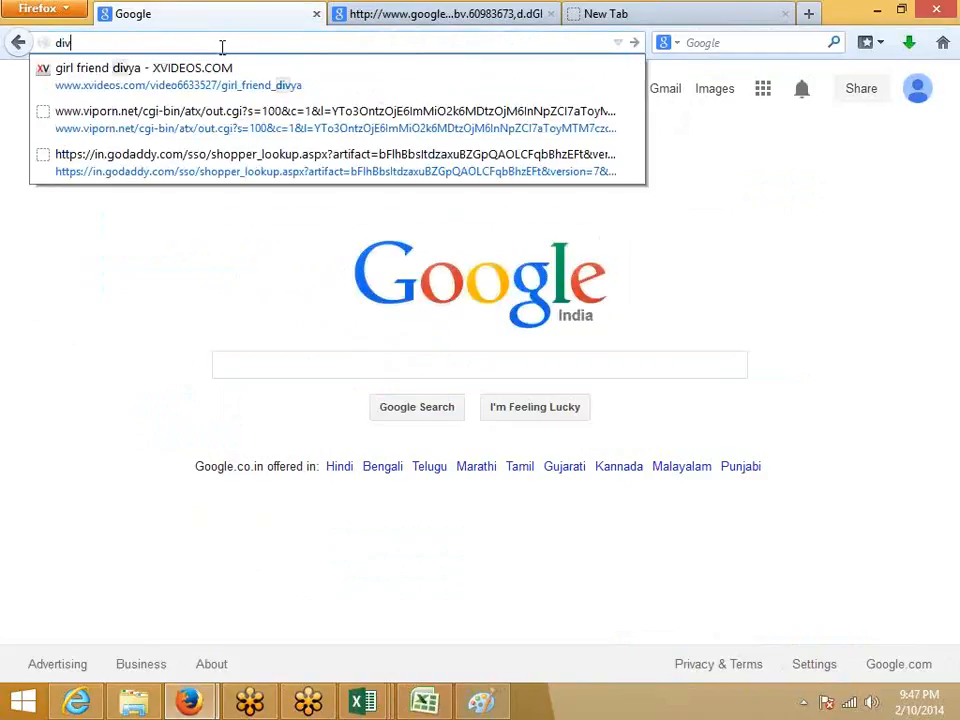
{"action": "type", "text": "neassociates.webs.com"}
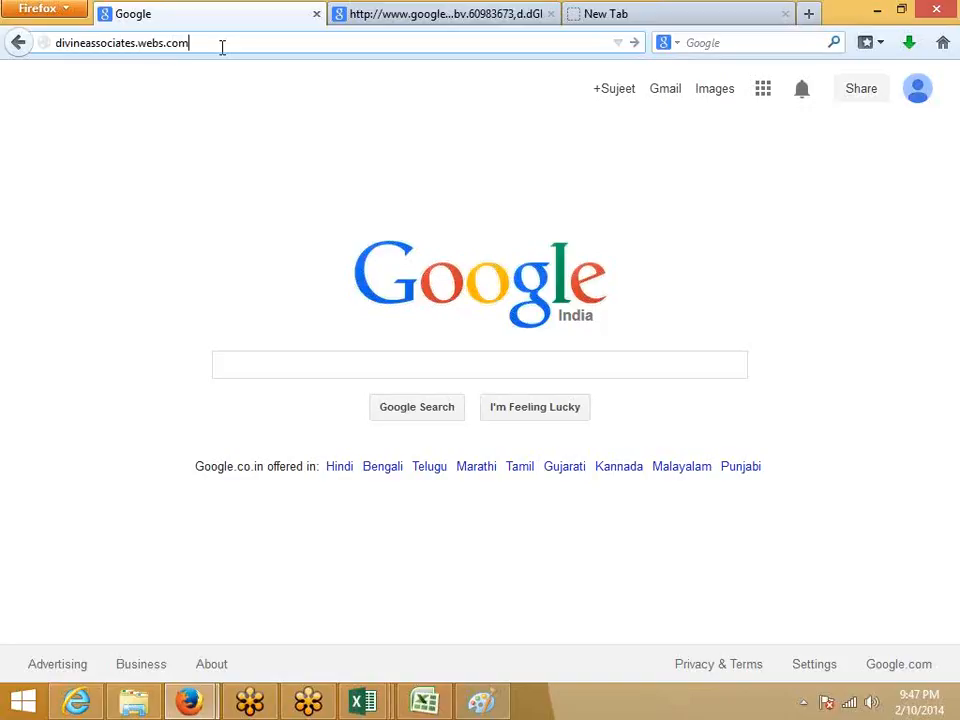
{"action": "key", "text": "Return"}
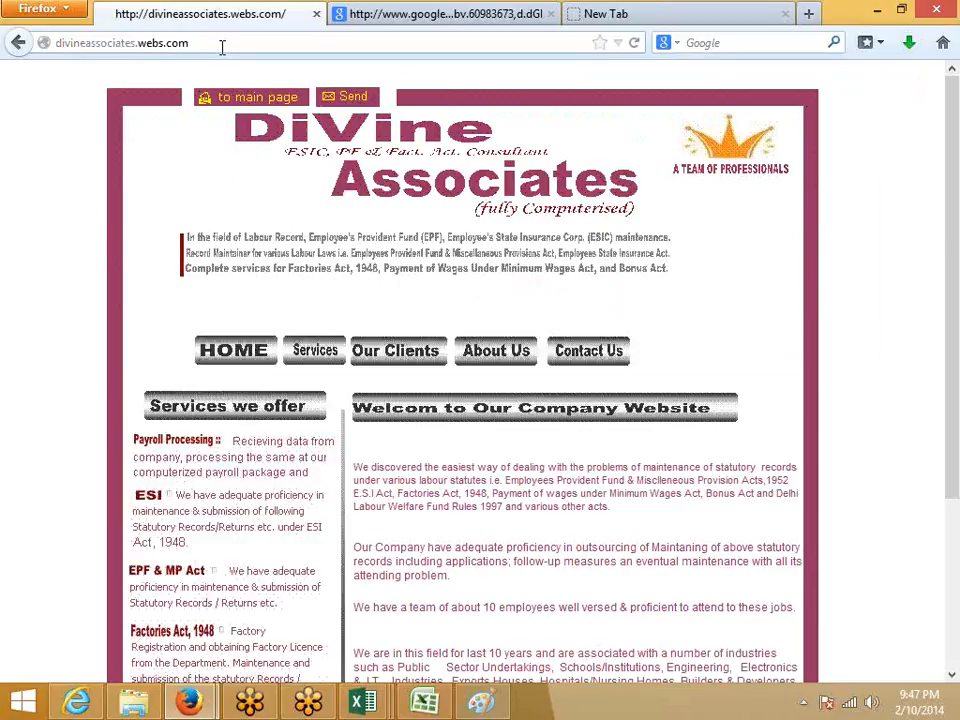
Step: Open excelonline.webs.com in the blank third tab and look over its banner, navigation buttons and course list graphics
{"action": "left_click", "coordinate": [605, 16]}
{"action": "left_click", "coordinate": [238, 45]}
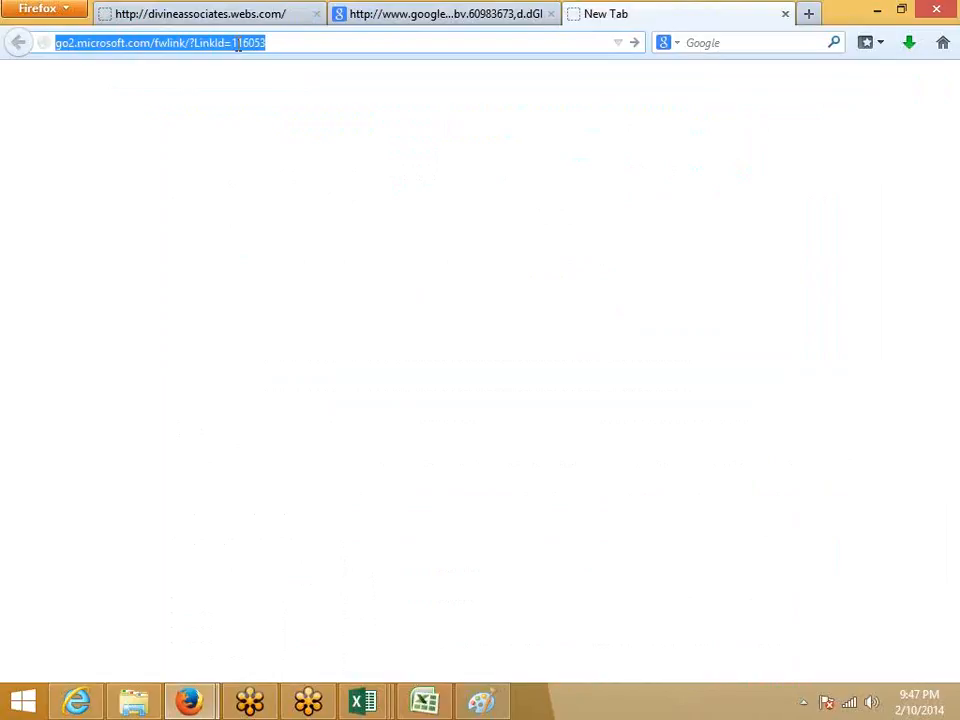
{"action": "type", "text": "exce"}
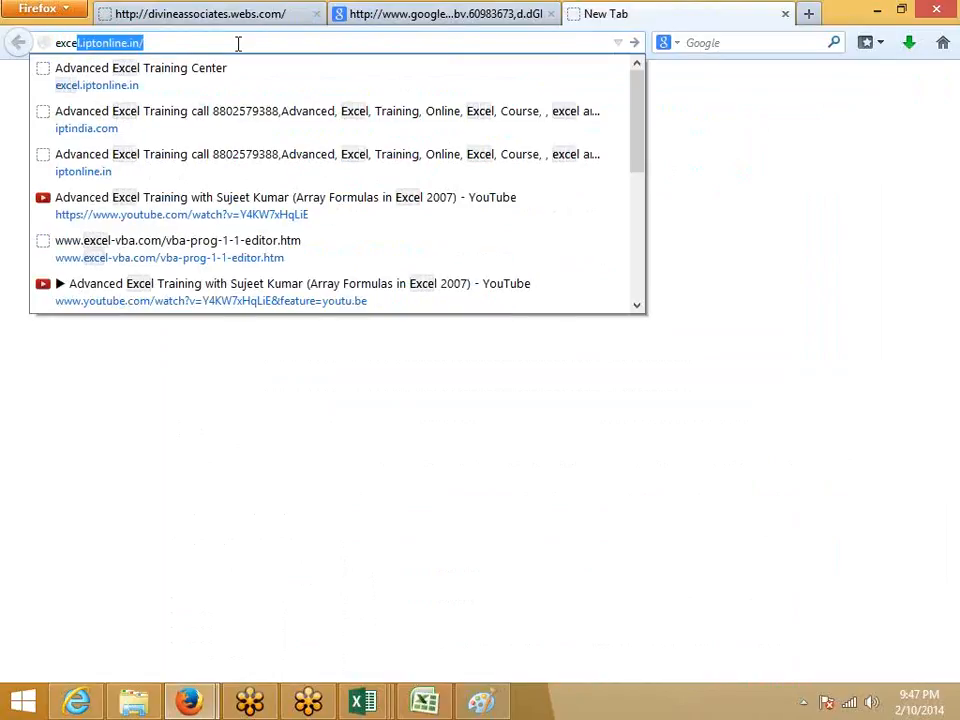
{"action": "type", "text": "lonline.webs.com"}
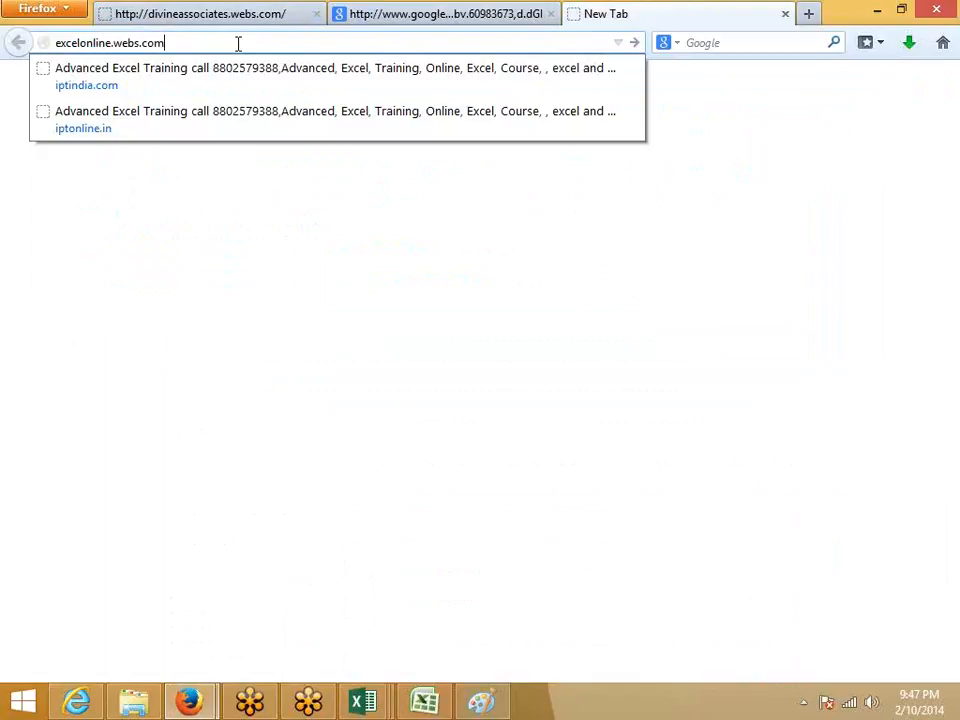
{"action": "key", "text": "Return"}
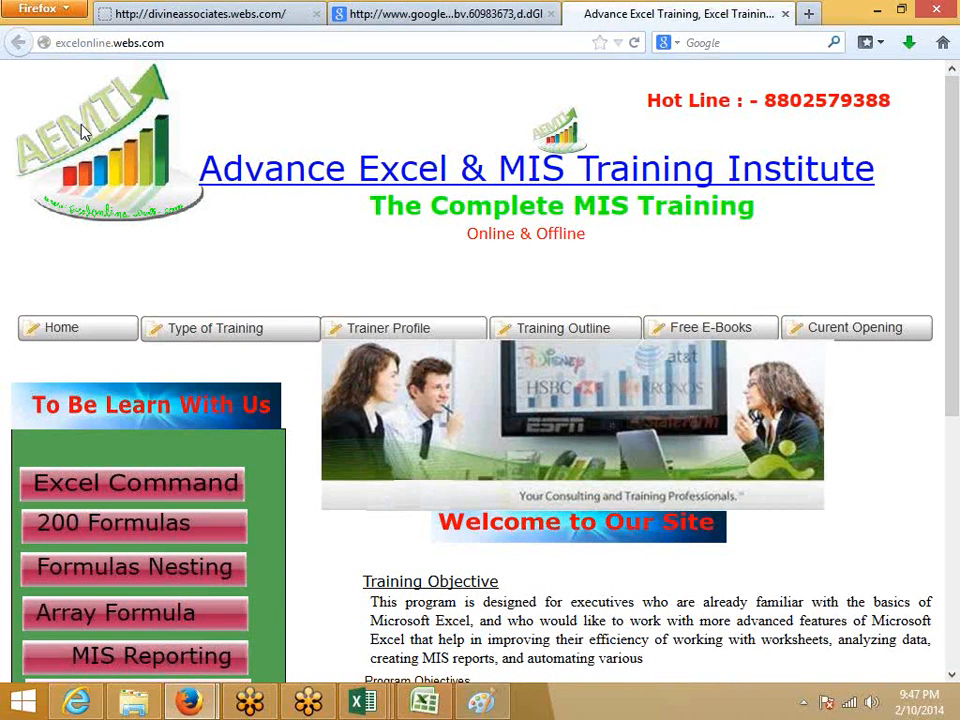
{"action": "scroll", "coordinate": [188, 261], "scroll_direction": "down", "scroll_amount": 4}
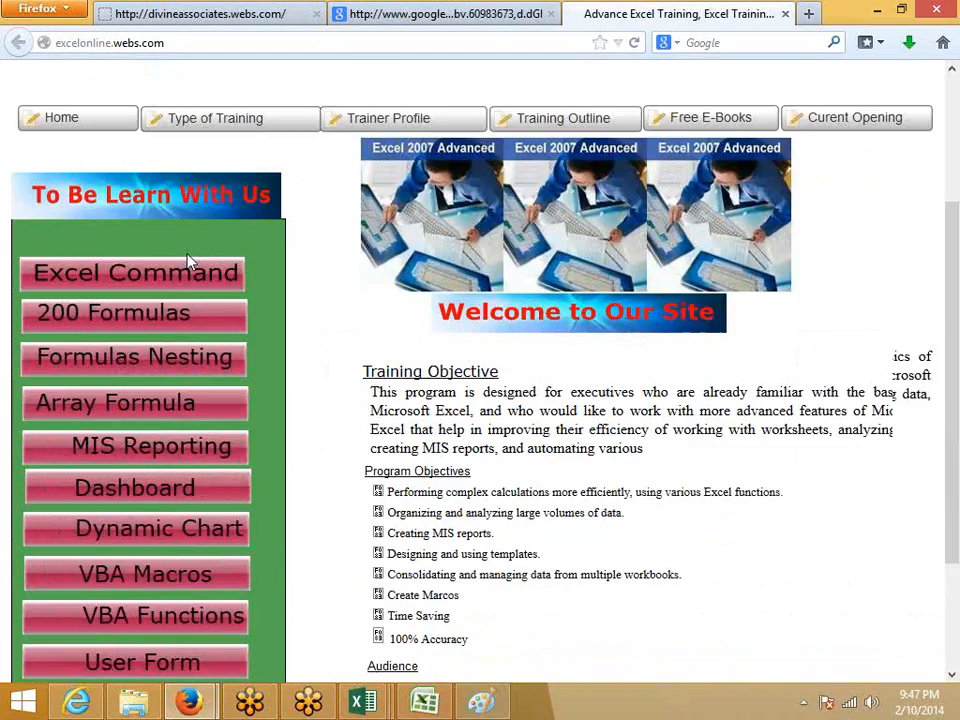
{"action": "scroll", "coordinate": [188, 261], "scroll_direction": "up", "scroll_amount": 3}
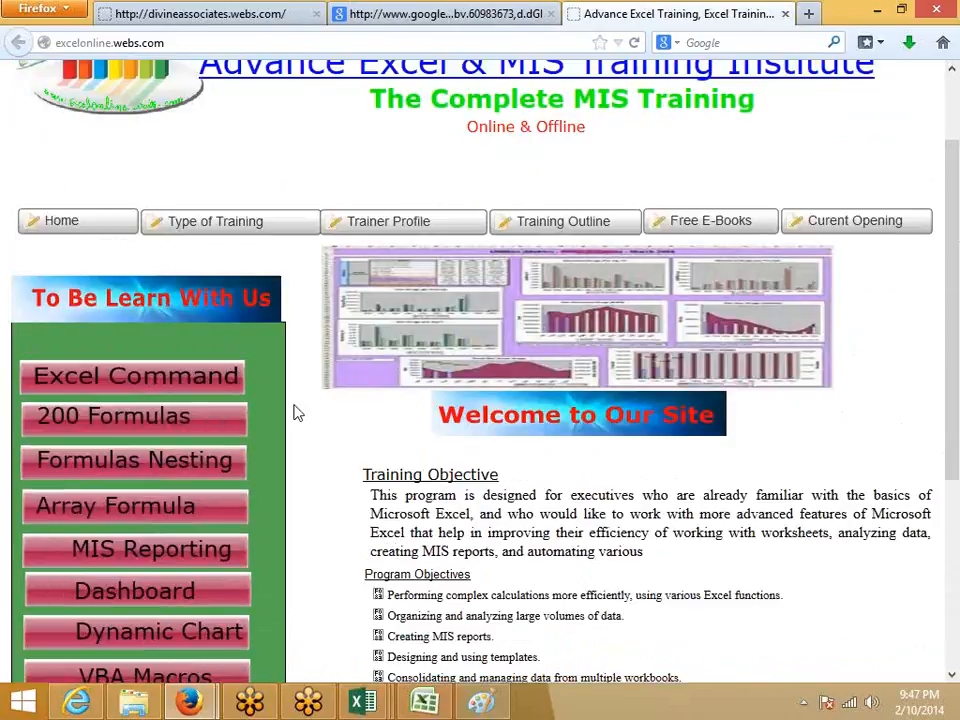
Step: Open facebook.com in a new browser tab to view its page layout
{"action": "left_click", "coordinate": [810, 15]}
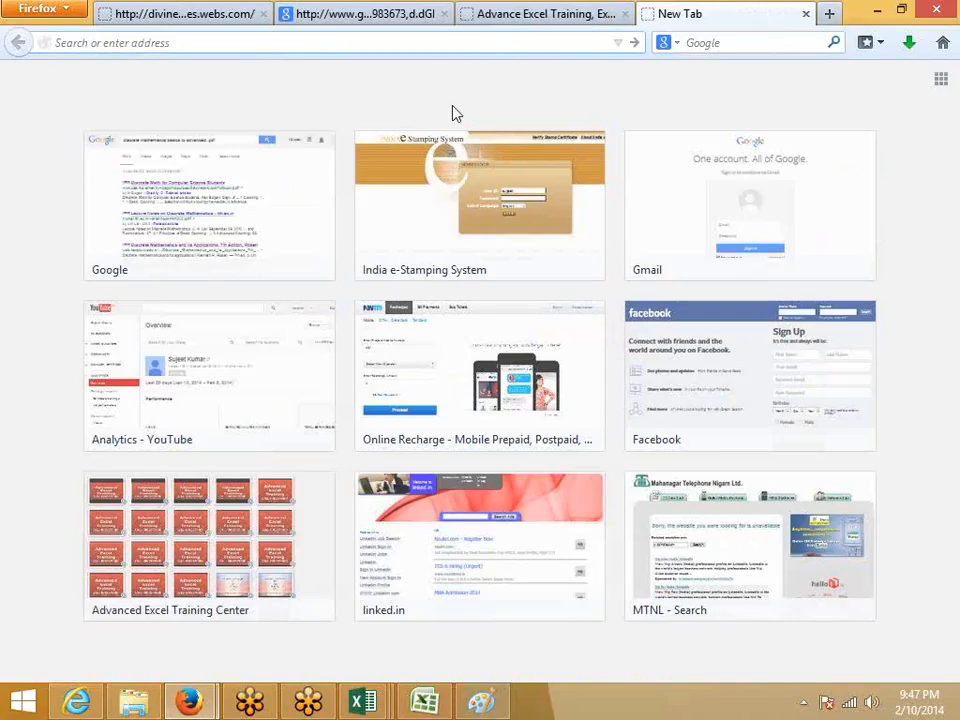
{"action": "type", "text": "f"}
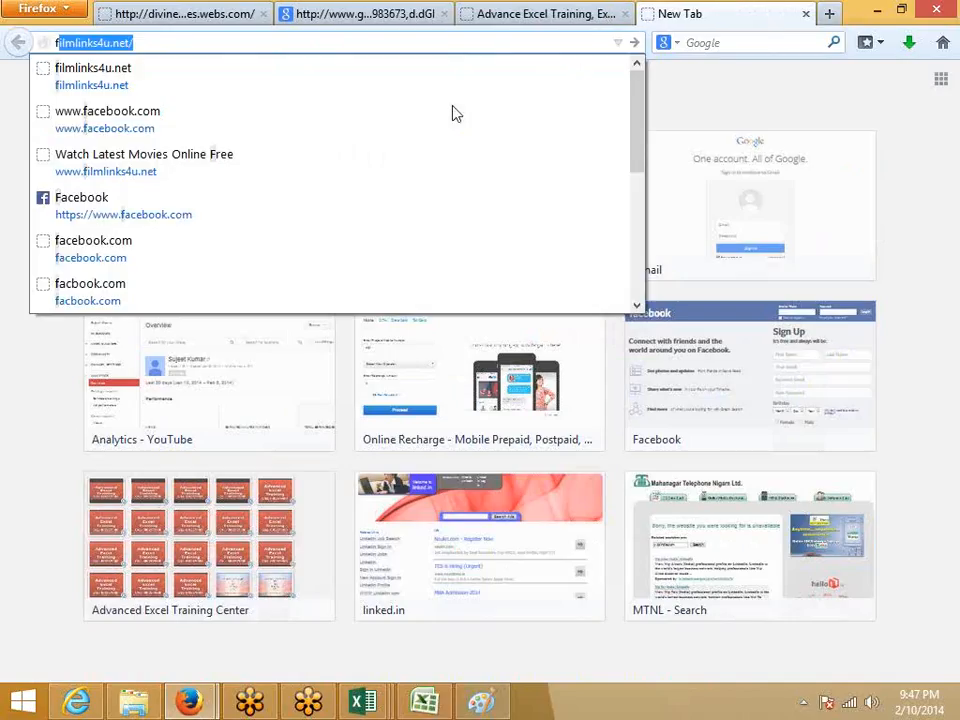
{"action": "type", "text": "a"}
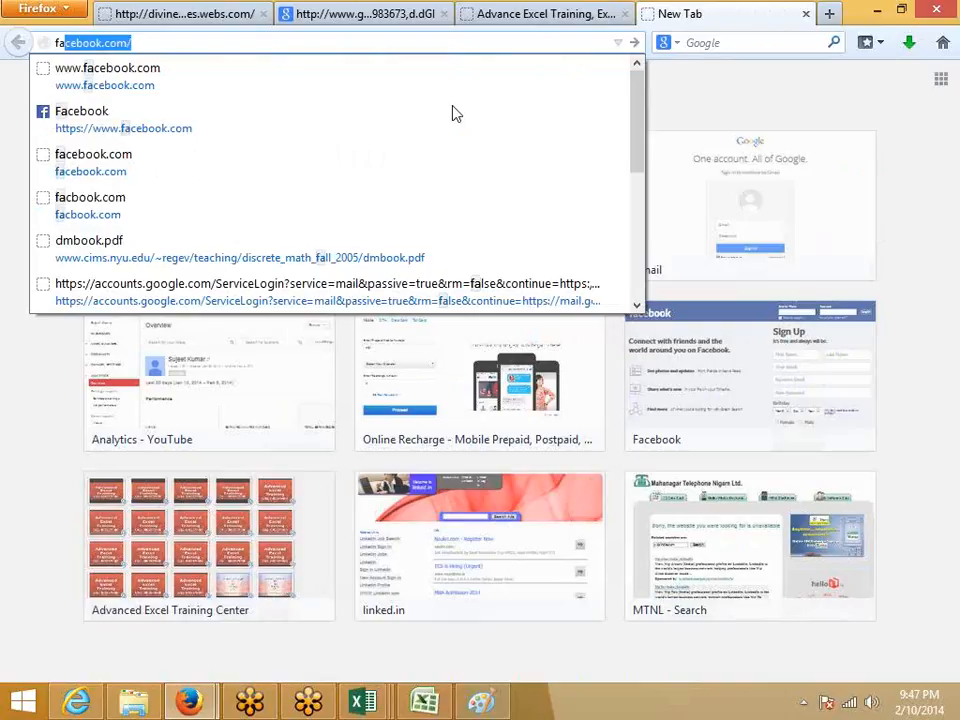
{"action": "key", "text": "Return"}
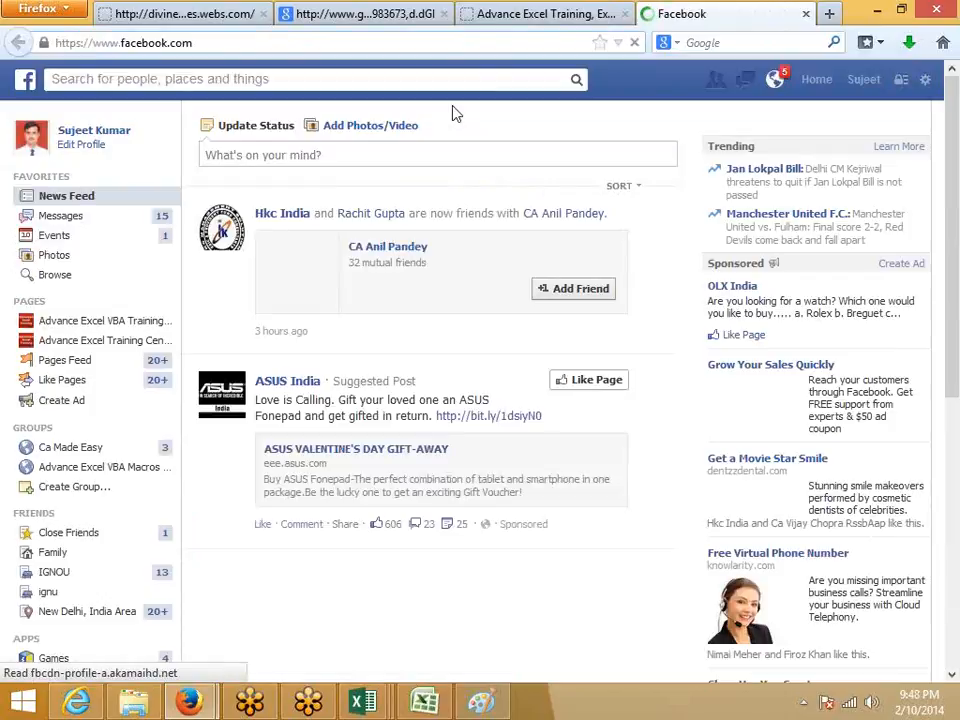
Step: Switch back to Excel and show Sheet1 with the teardrop pictures
{"action": "left_click", "coordinate": [438, 703]}
{"action": "left_click", "coordinate": [102, 658]}
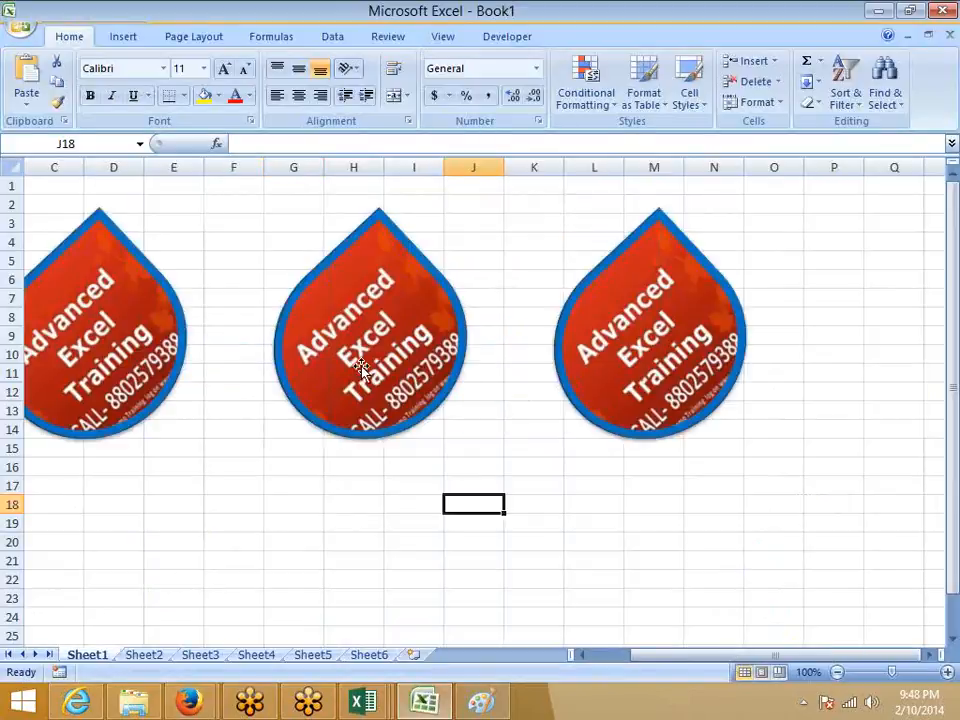
{"action": "left_click", "coordinate": [271, 277]}
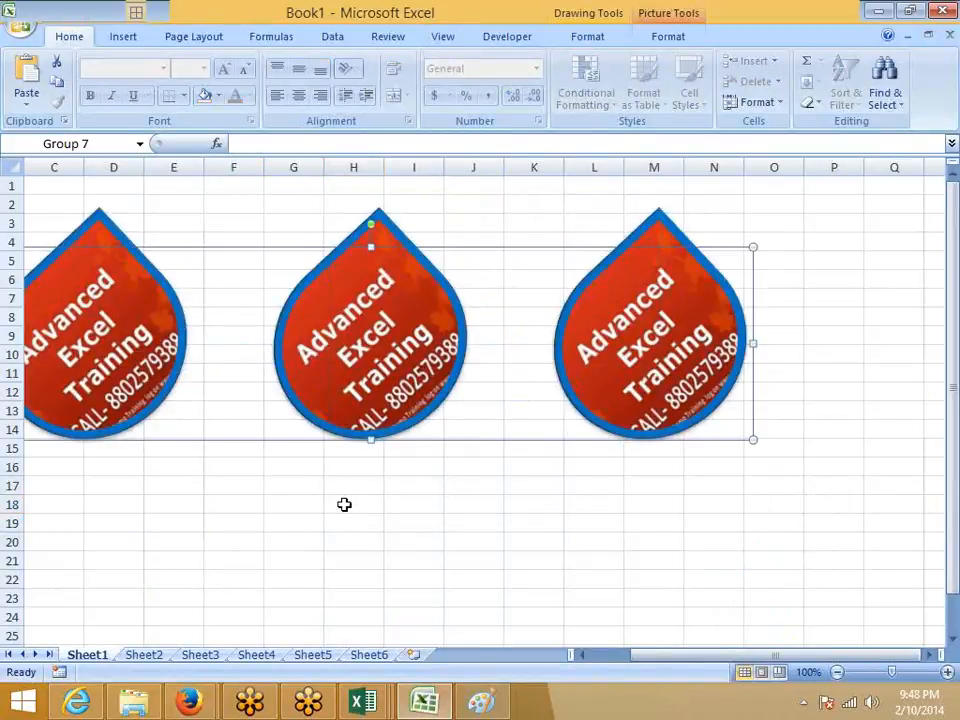
{"action": "left_click", "coordinate": [344, 504]}
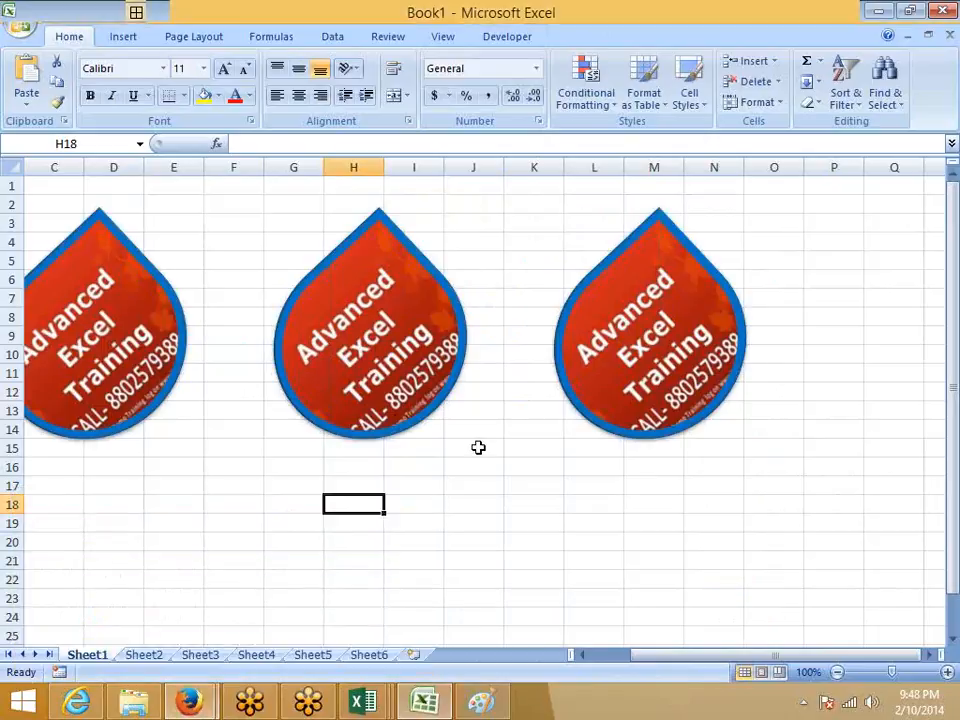
{"action": "left_click", "coordinate": [305, 292]}
{"action": "left_click", "coordinate": [368, 575]}
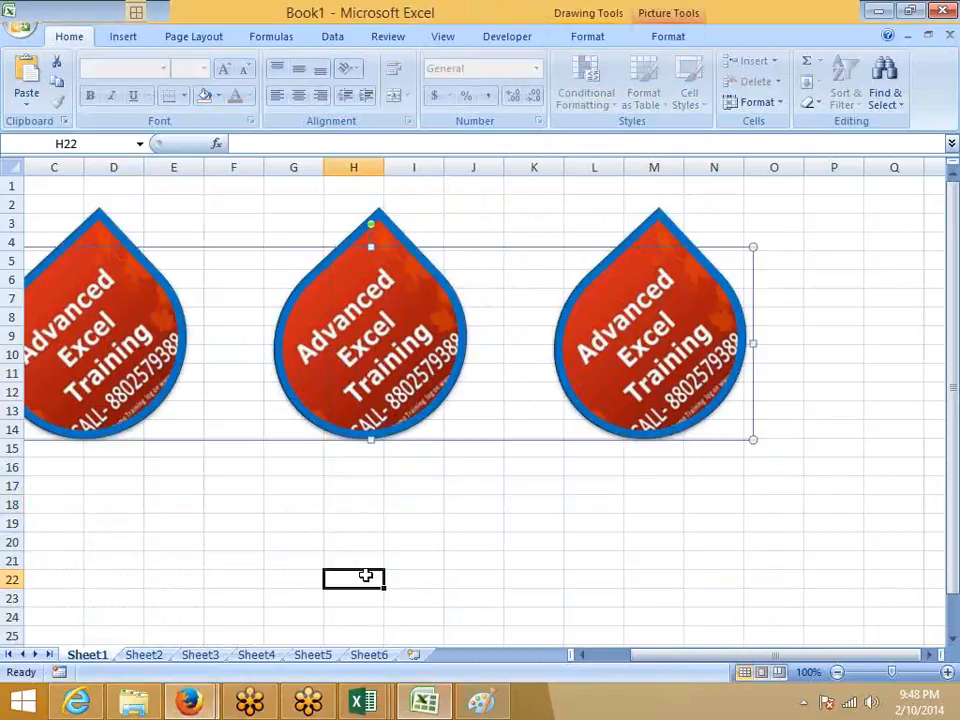
{"action": "left_click", "coordinate": [383, 422]}
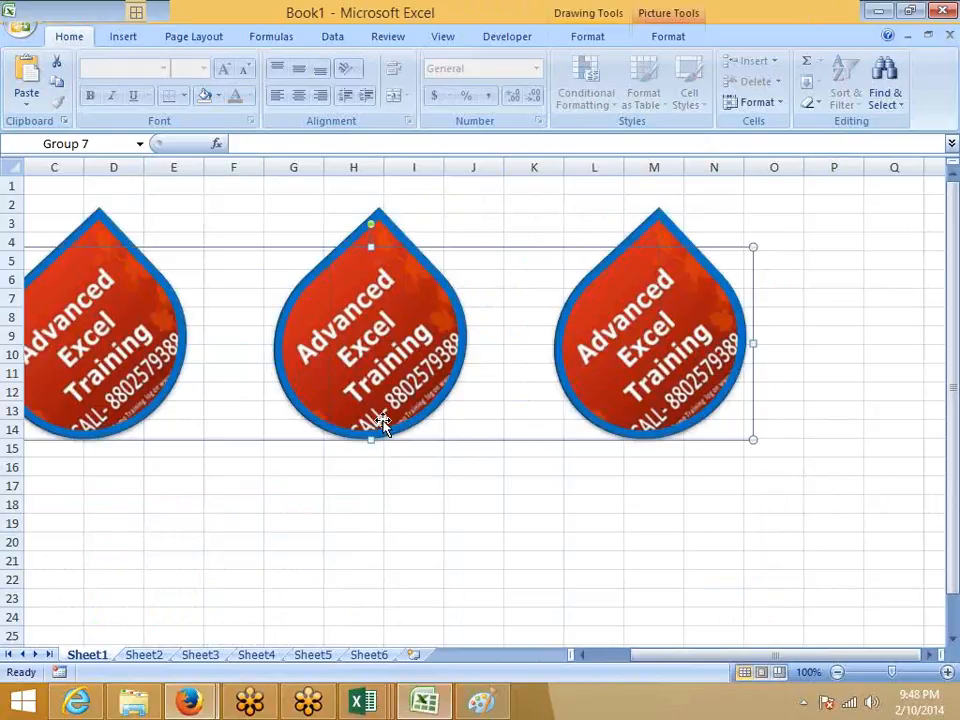
{"action": "left_click", "coordinate": [244, 466]}
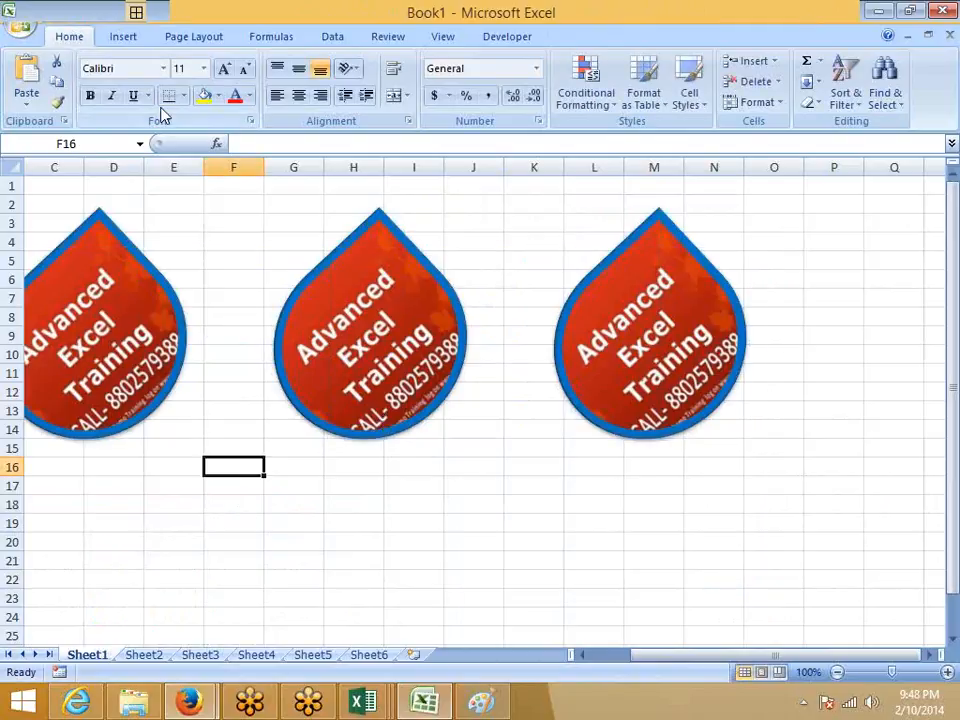
{"action": "left_click", "coordinate": [142, 40]}
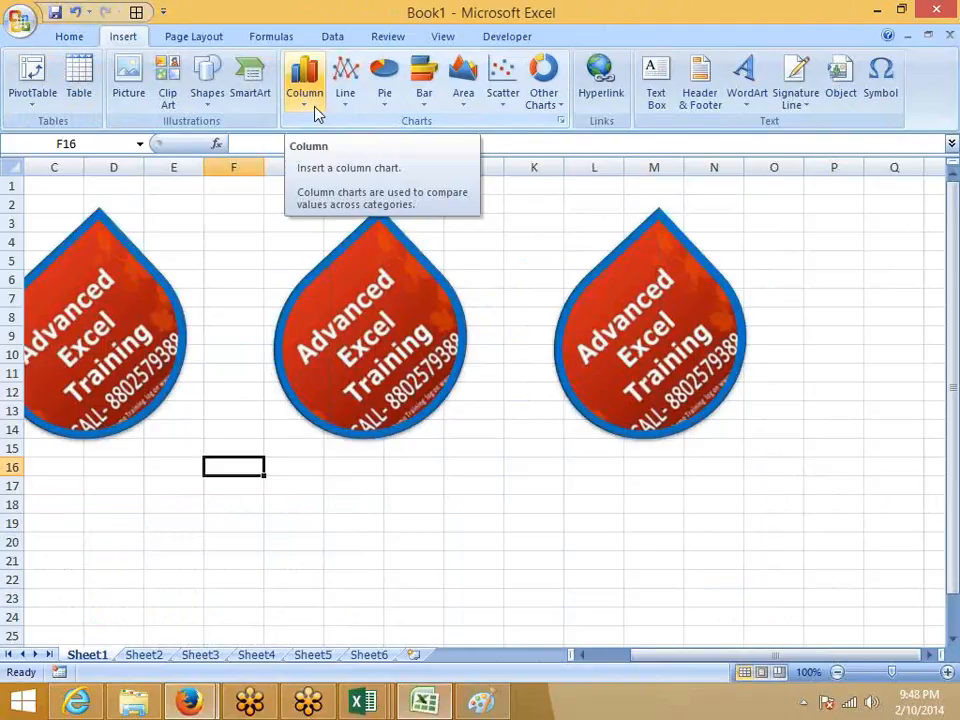
Step: Switch to File Explorer and open the Miss folder on Removable Disk (F:)
{"action": "left_click", "coordinate": [140, 703]}
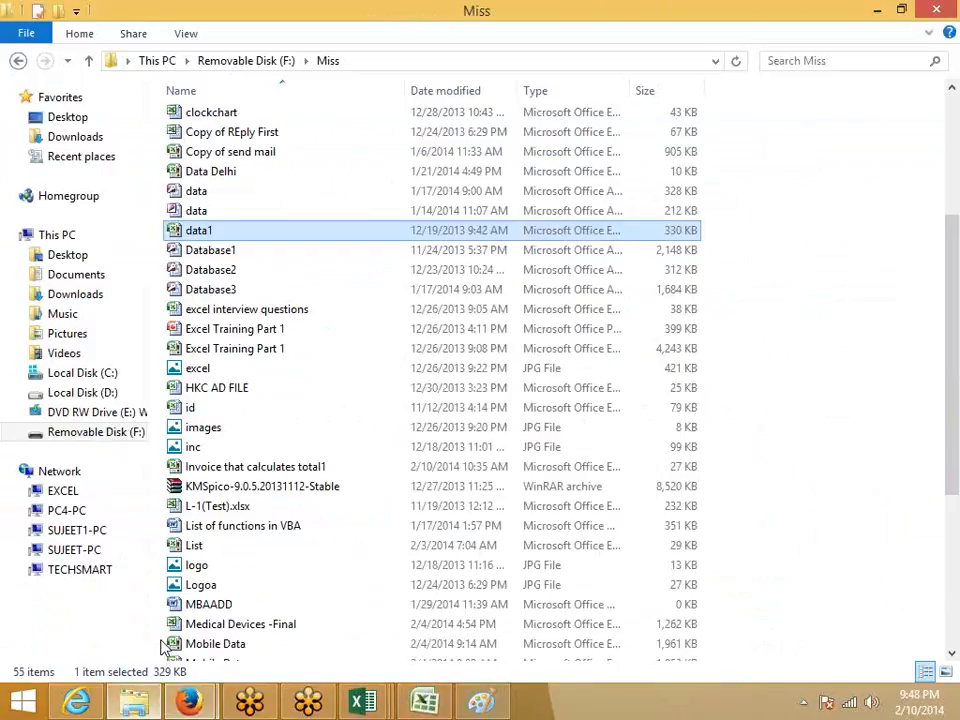
{"action": "left_click", "coordinate": [84, 393]}
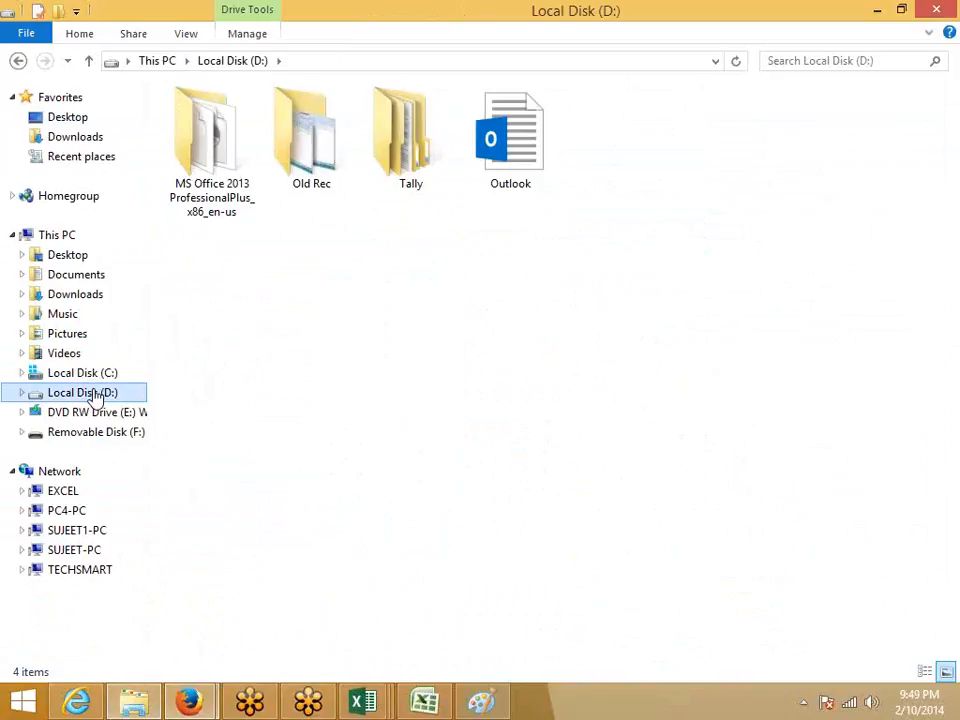
{"action": "left_click", "coordinate": [86, 434]}
{"action": "double_click", "coordinate": [233, 160]}
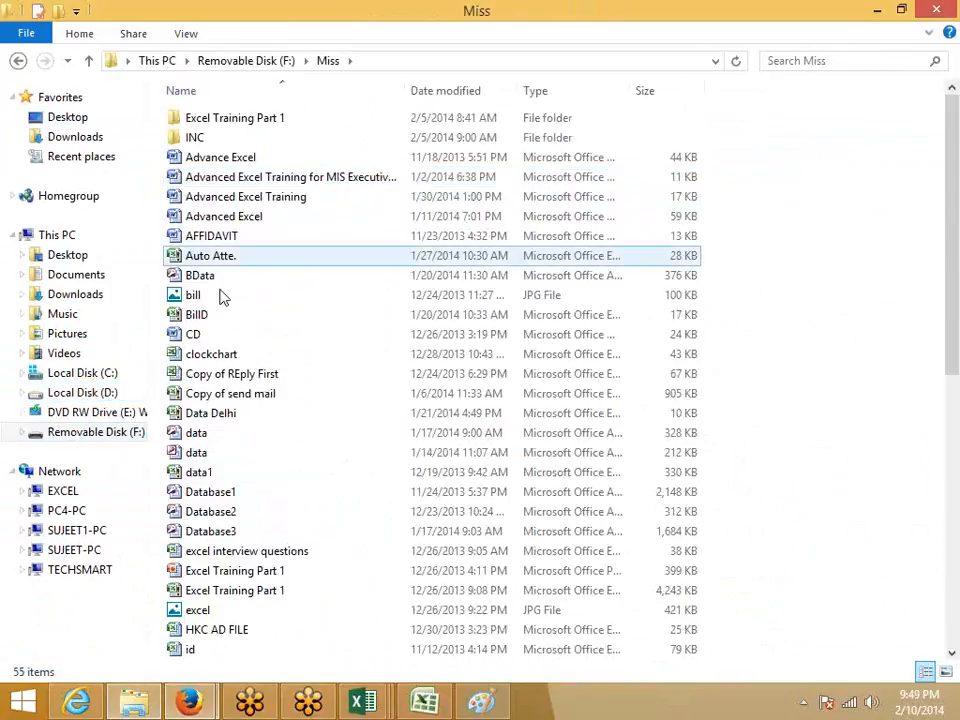
Step: Find the L-1(Test).xlsx workbook in the Miss folder and open it in Excel
{"action": "left_click", "coordinate": [225, 376]}
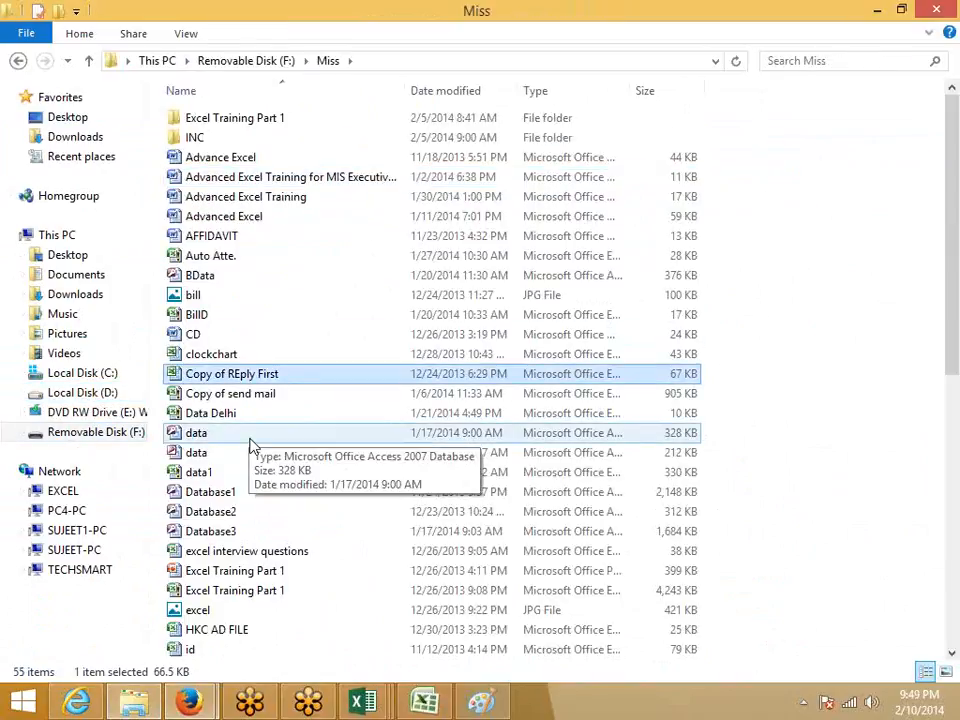
{"action": "scroll", "coordinate": [250, 445], "scroll_direction": "down", "scroll_amount": 3}
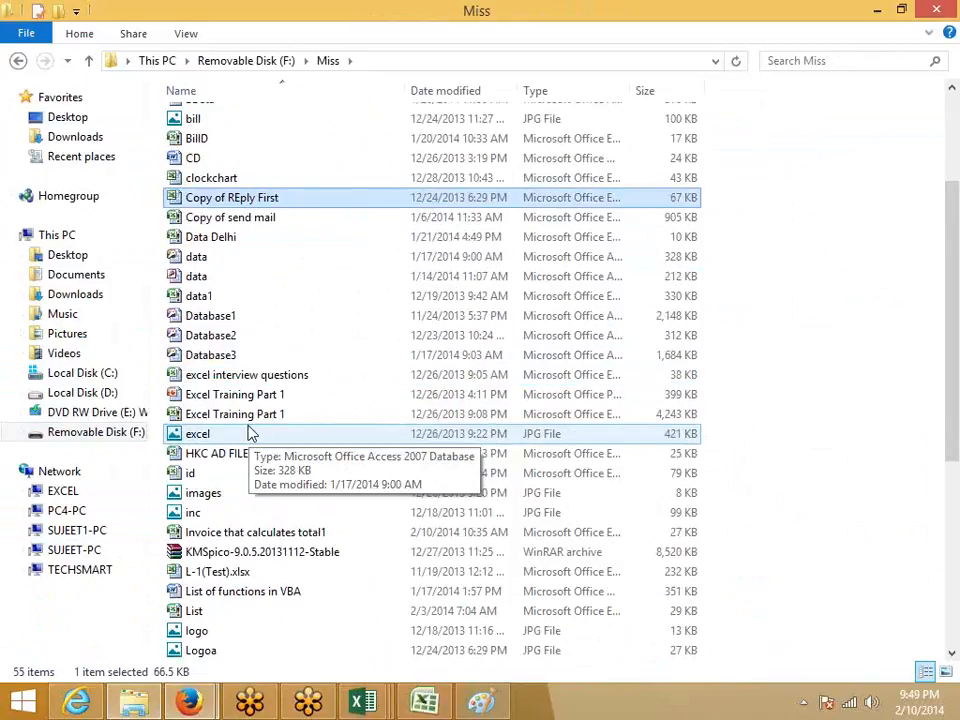
{"action": "scroll", "coordinate": [250, 430], "scroll_direction": "up", "scroll_amount": 2}
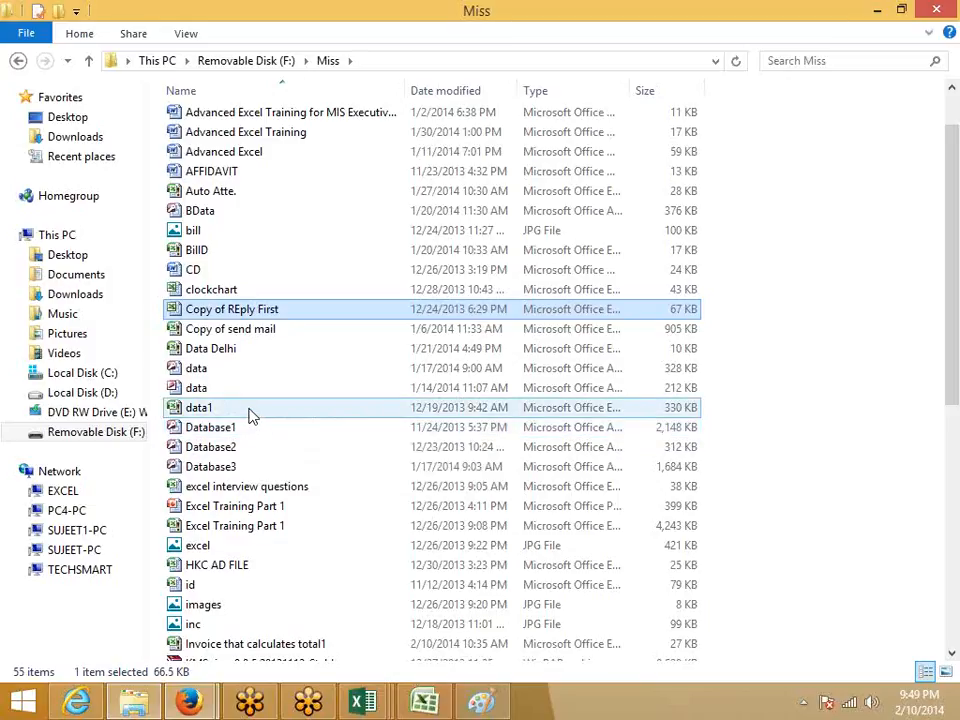
{"action": "scroll", "coordinate": [268, 484], "scroll_direction": "down", "scroll_amount": 2}
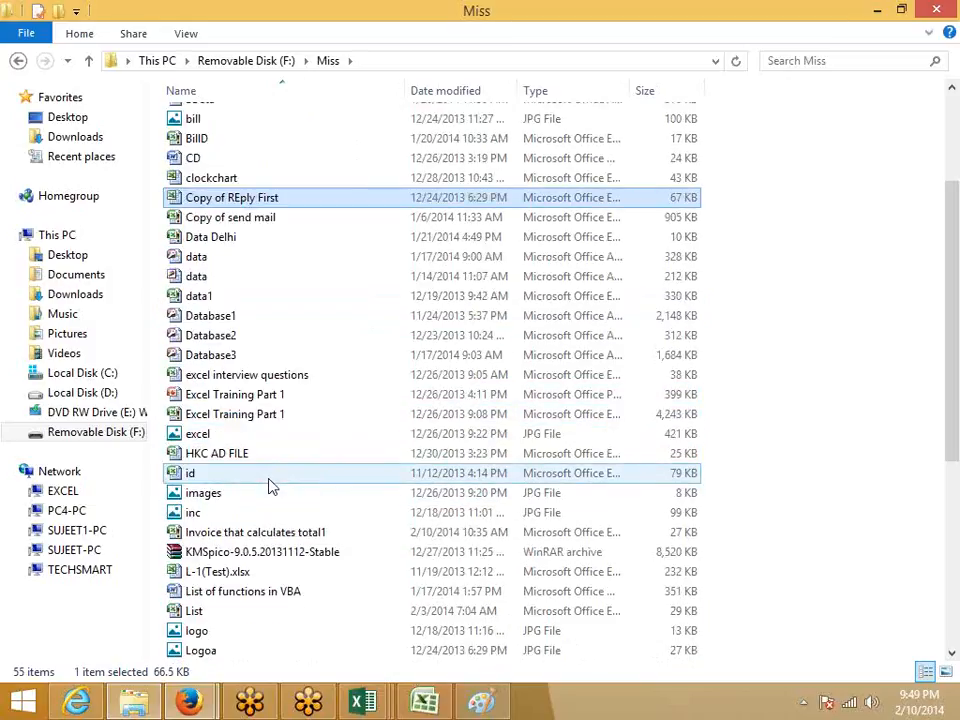
{"action": "scroll", "coordinate": [268, 484], "scroll_direction": "down", "scroll_amount": 2}
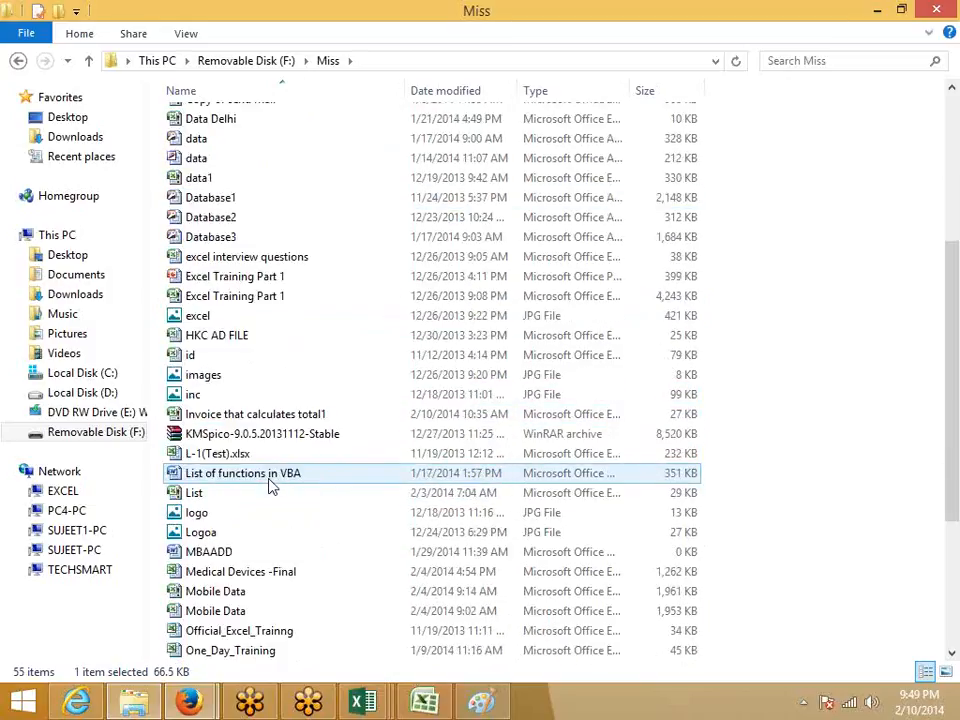
{"action": "left_click", "coordinate": [266, 458]}
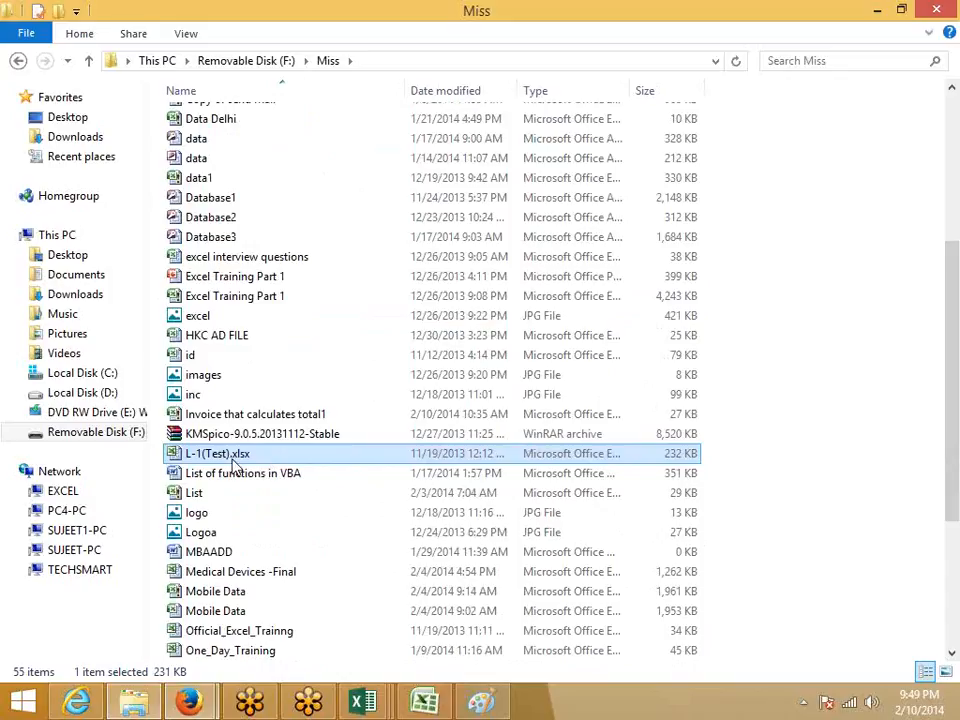
{"action": "double_click", "coordinate": [235, 461]}
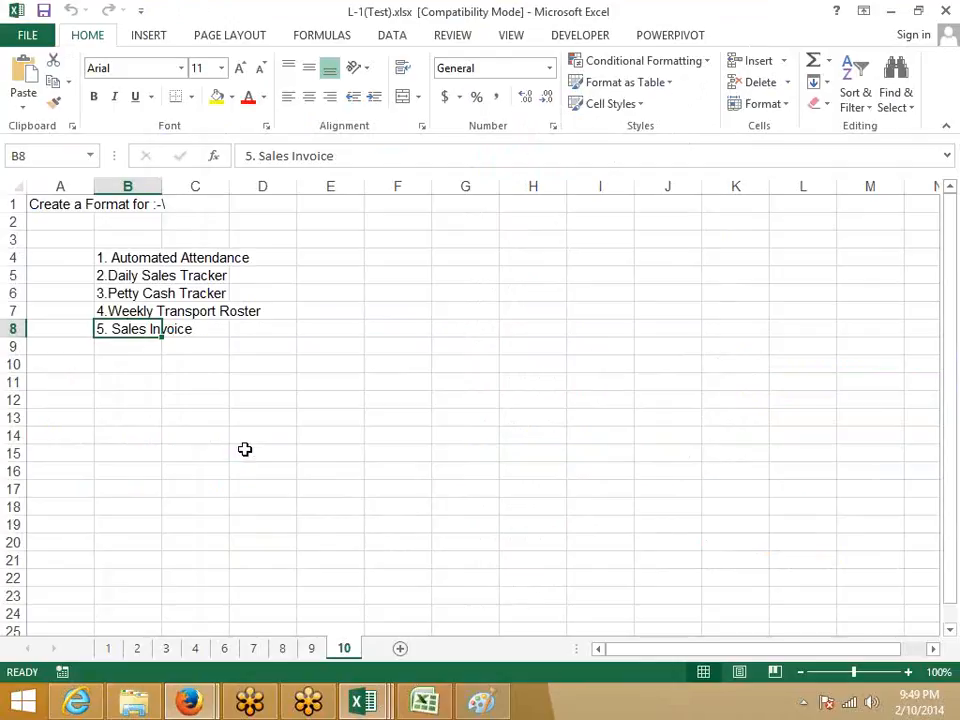
Step: Look through the test workbook's sheets in order from 1 to 10 to preview the exercise on each
{"action": "left_click", "coordinate": [108, 648]}
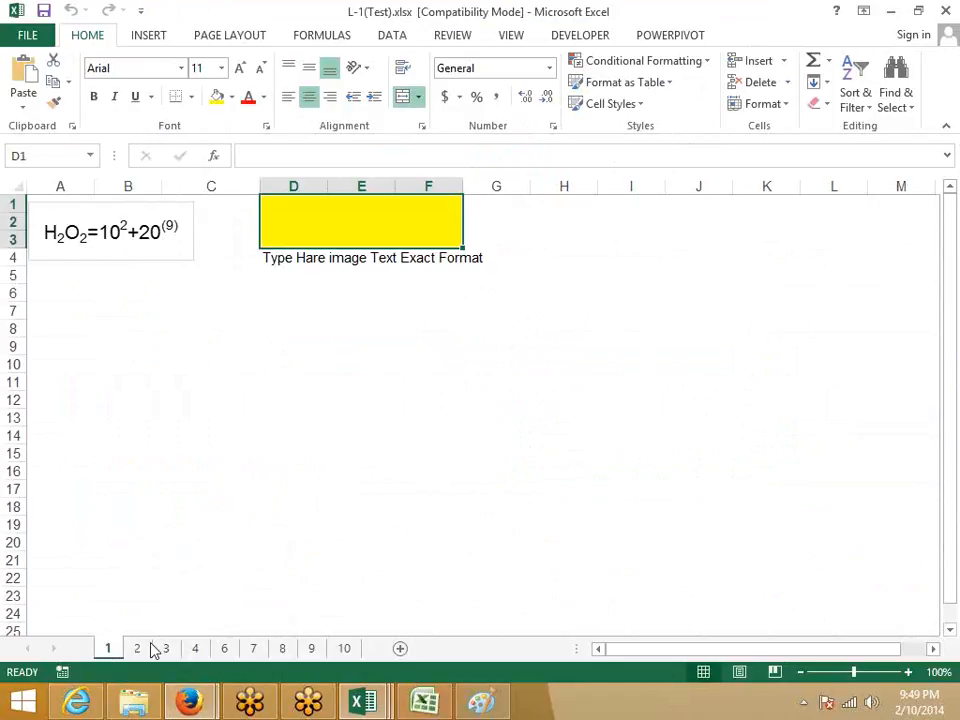
{"action": "left_click", "coordinate": [138, 648]}
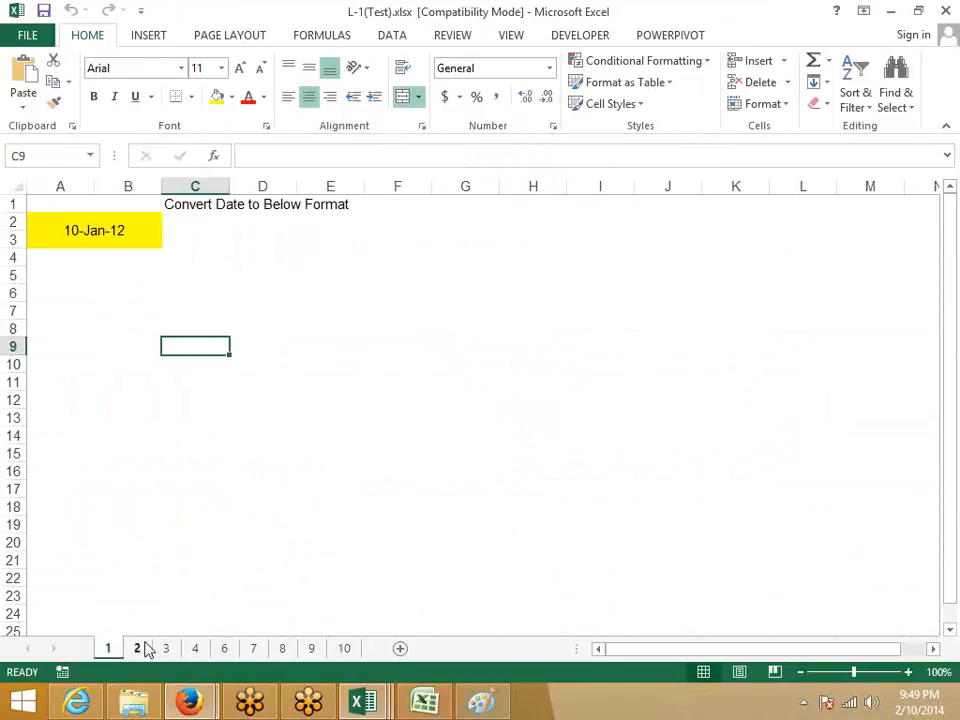
{"action": "left_click", "coordinate": [111, 236]}
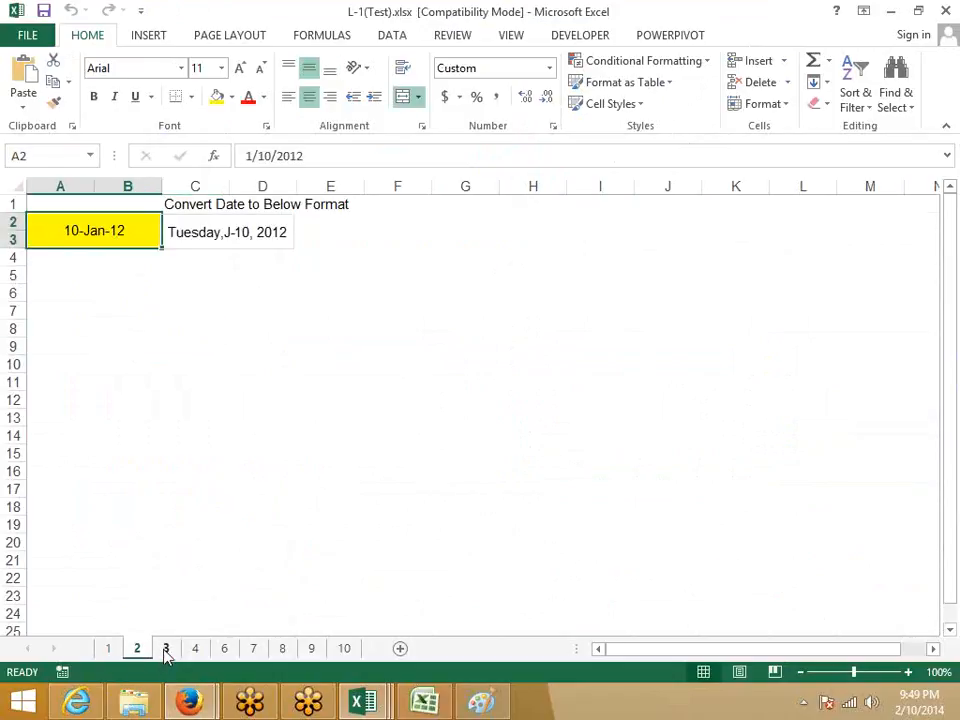
{"action": "left_click", "coordinate": [166, 649]}
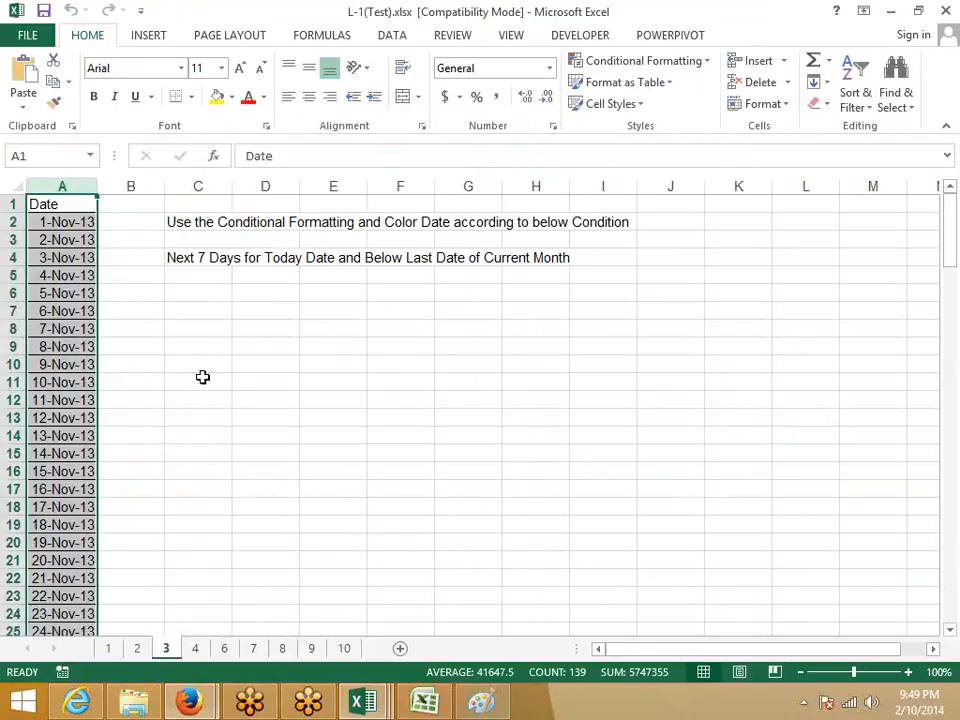
{"action": "left_click", "coordinate": [198, 655]}
{"action": "left_click", "coordinate": [236, 656]}
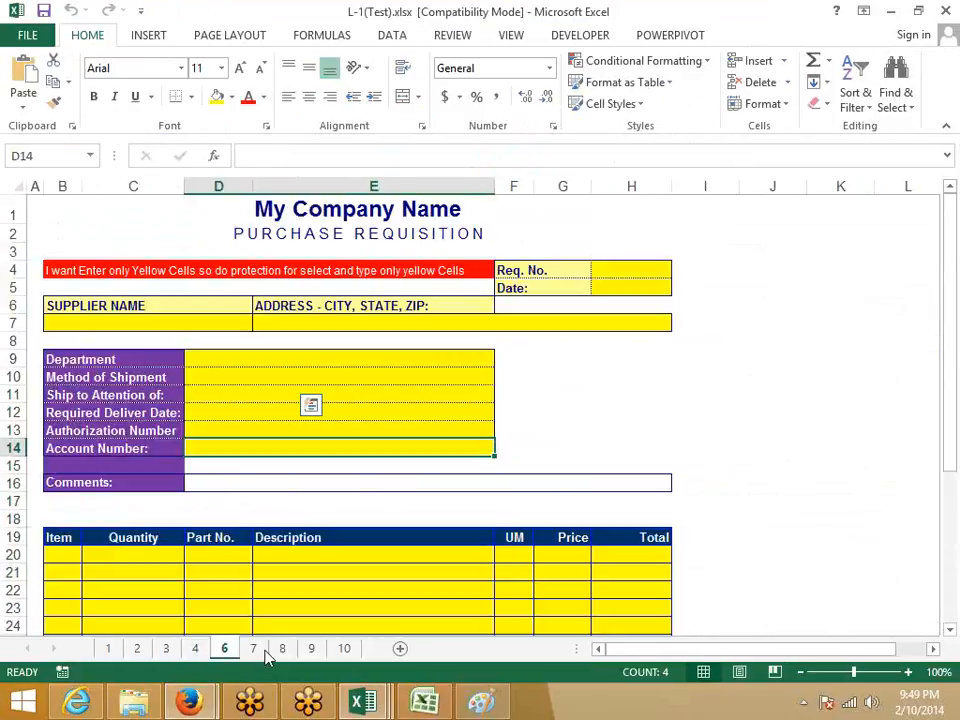
{"action": "left_click", "coordinate": [265, 656]}
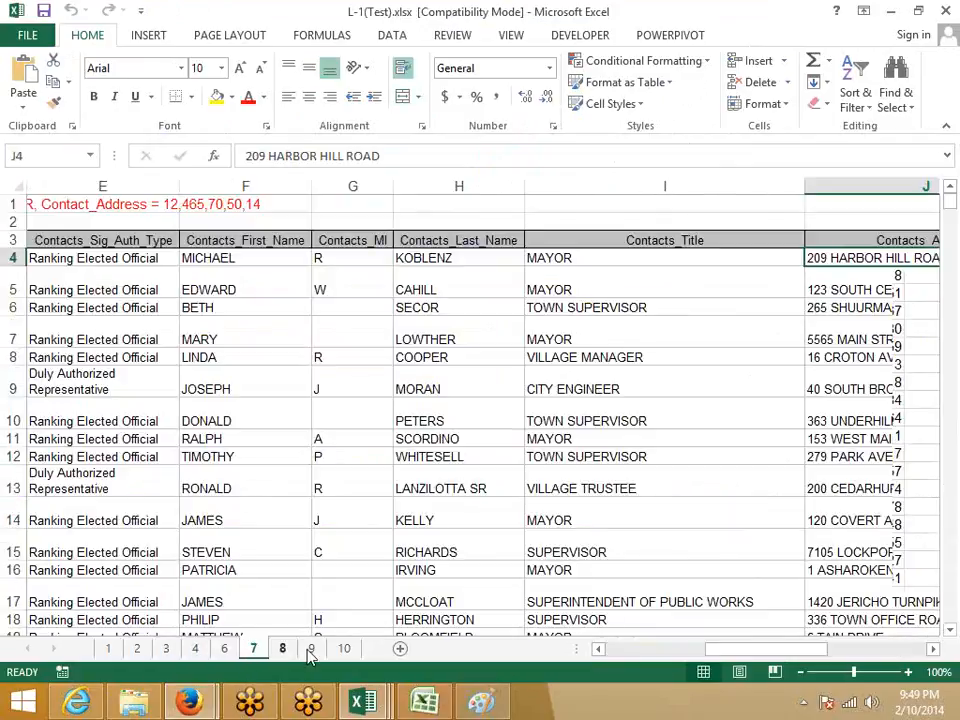
{"action": "left_click", "coordinate": [285, 655]}
{"action": "left_click", "coordinate": [311, 655]}
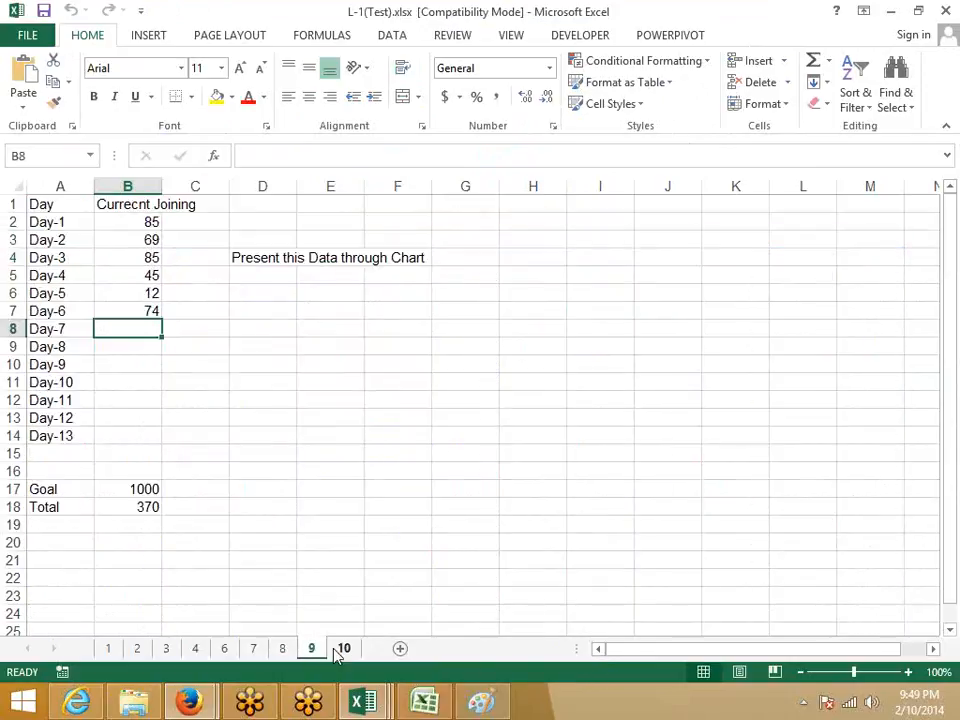
{"action": "left_click", "coordinate": [343, 650]}
Step: Return to sheet 1 and examine the formula picture and the merged yellow answer cell at D1
{"action": "left_click", "coordinate": [112, 652]}
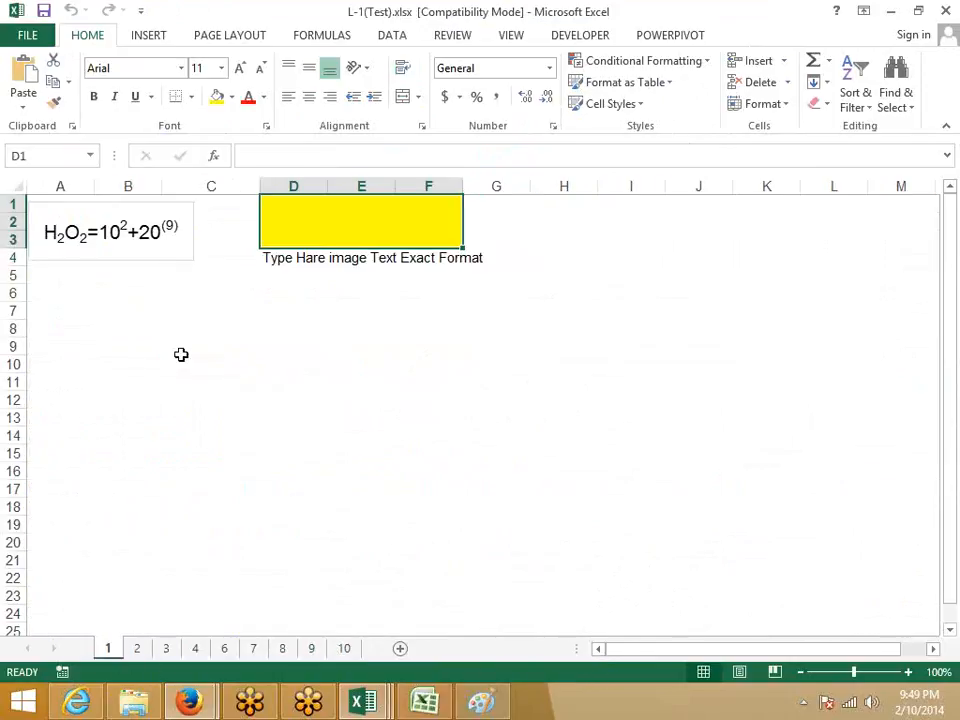
{"action": "left_click", "coordinate": [85, 248]}
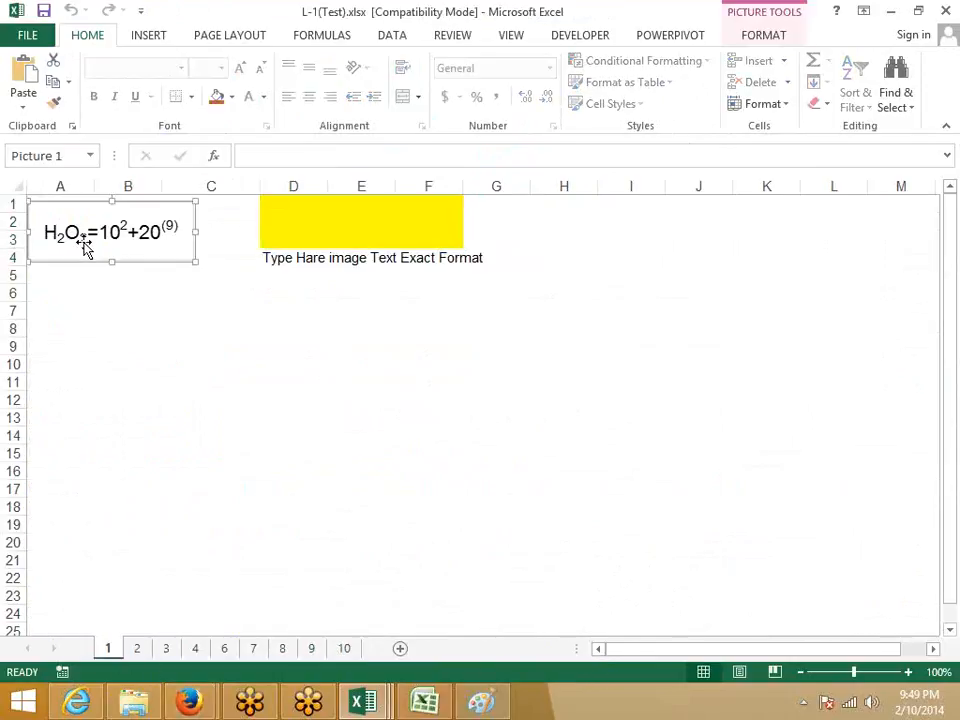
{"action": "left_click", "coordinate": [341, 238]}
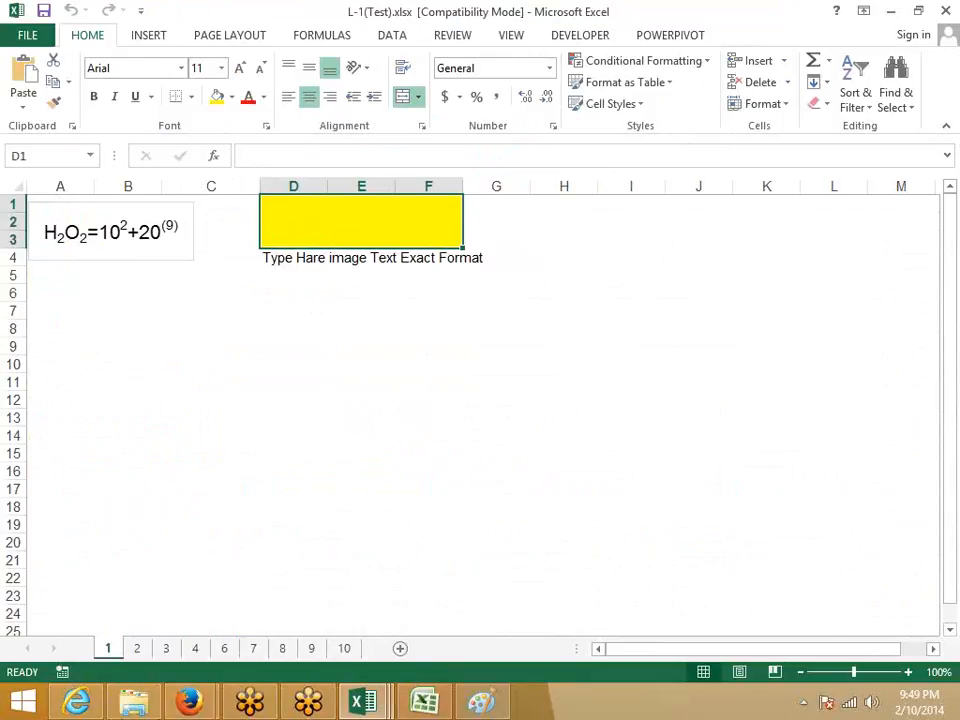
Step: Examine the date format exercise on sheet 2 and the conditional formatting instructions and date column on sheet 3
{"action": "left_click", "coordinate": [137, 648]}
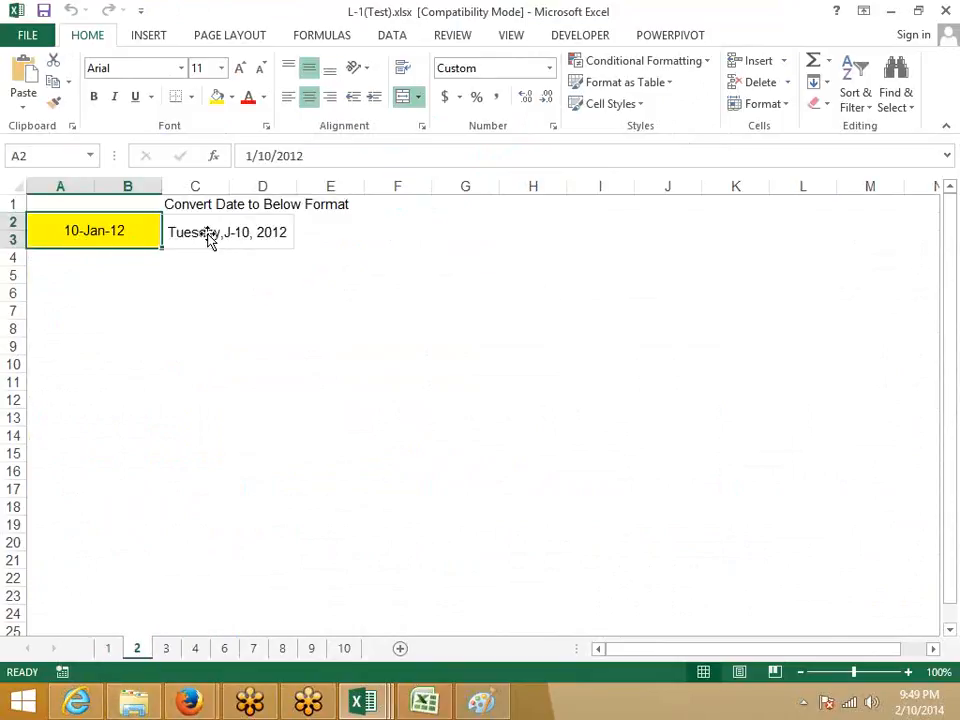
{"action": "left_click", "coordinate": [165, 650]}
{"action": "left_click", "coordinate": [170, 407]}
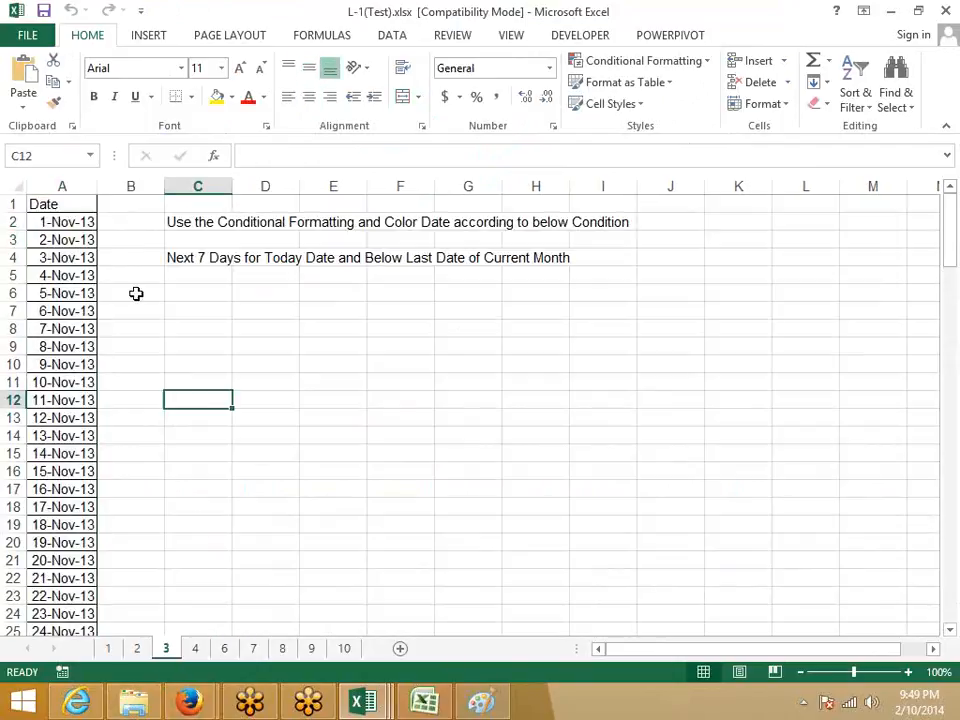
{"action": "left_click", "coordinate": [223, 224]}
{"action": "left_click", "coordinate": [66, 258]}
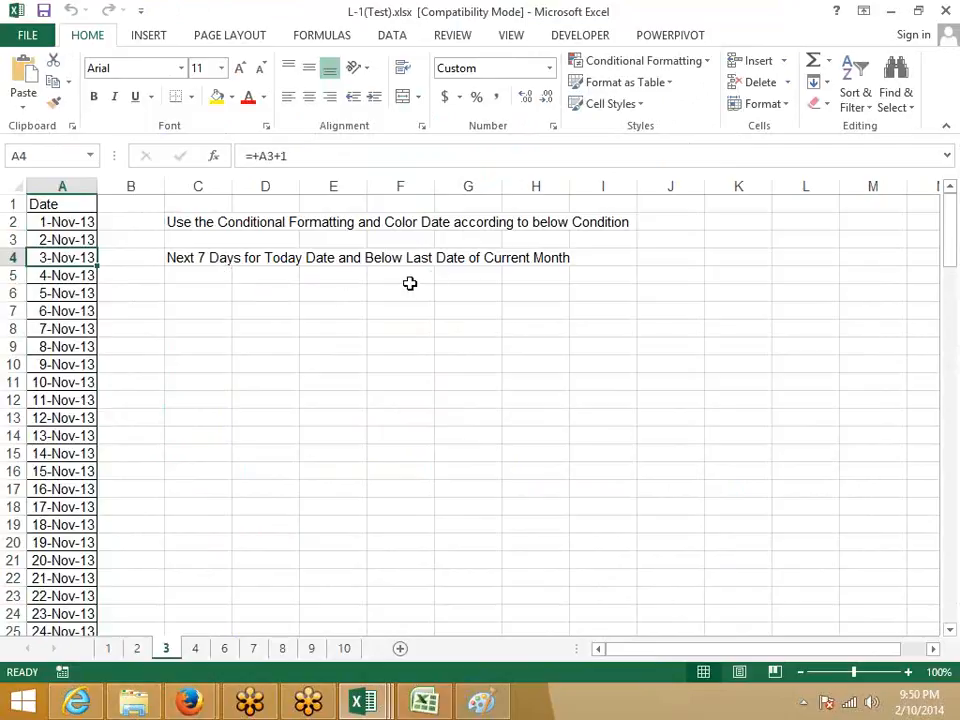
Step: Change the year of the starting date in cell A2 of sheet 3 to 2014
{"action": "left_click", "coordinate": [70, 221]}
{"action": "left_click", "coordinate": [312, 158]}
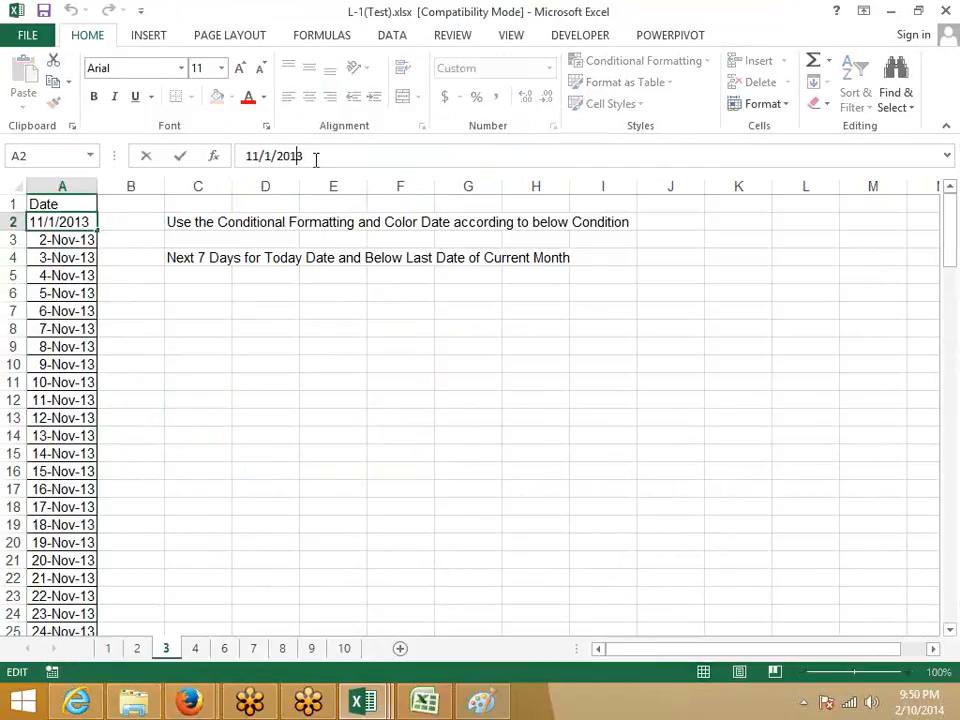
{"action": "key", "text": "BackSpace"}
{"action": "type", "text": "4"}
{"action": "key", "text": "Return"}
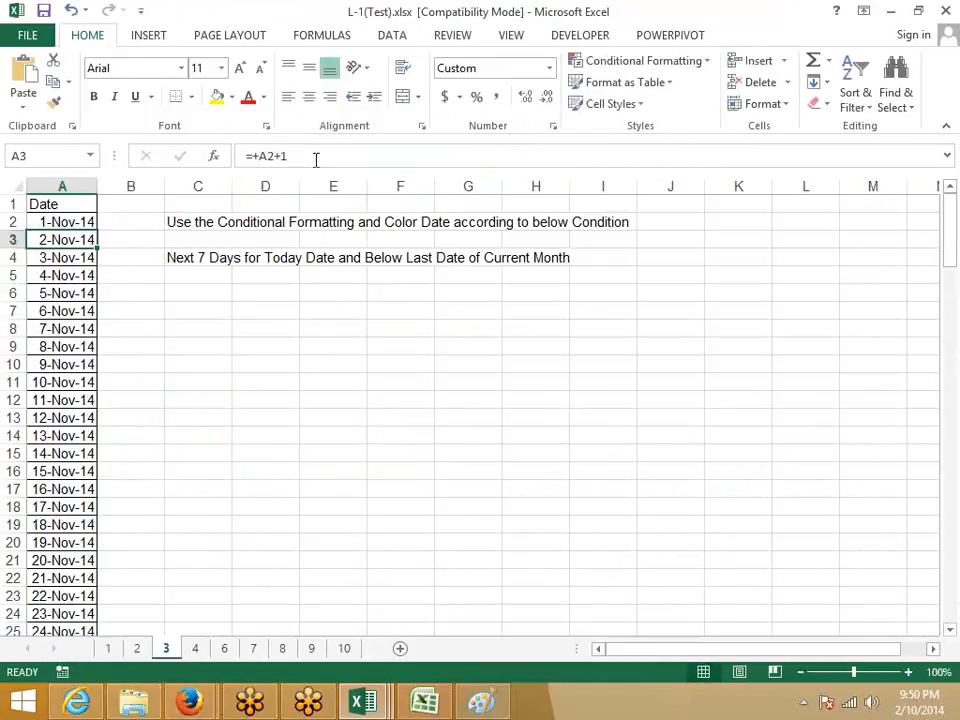
Step: Change the month of the starting date in A2 to January, making it 1/1/2014, and look over the date column
{"action": "key", "text": "Up"}
{"action": "left_click", "coordinate": [252, 158]}
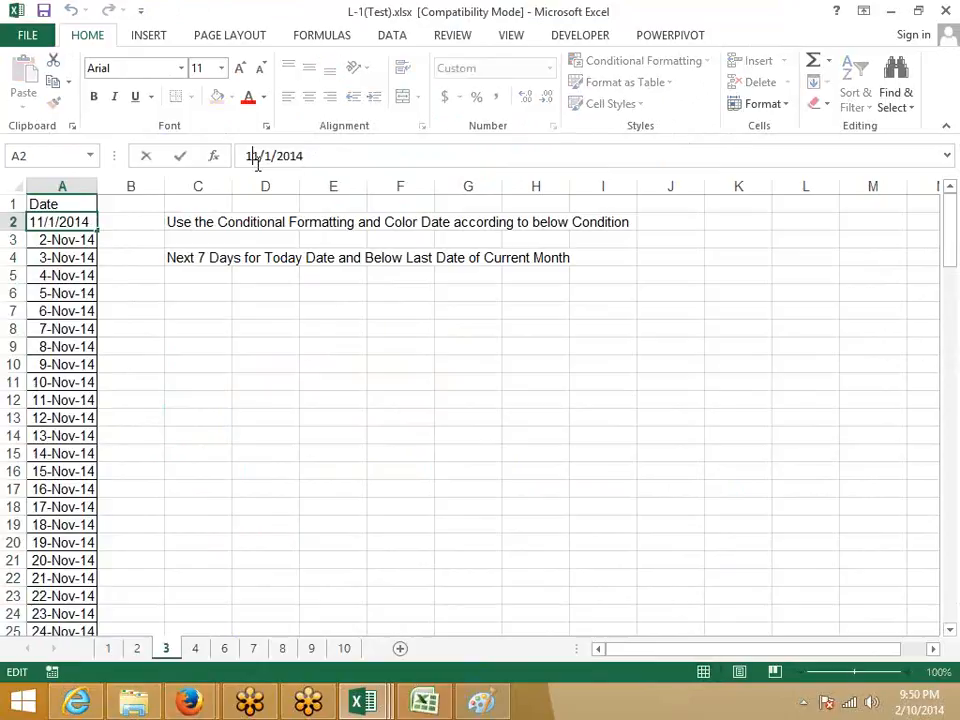
{"action": "key", "text": "BackSpace"}
{"action": "key", "text": "Return"}
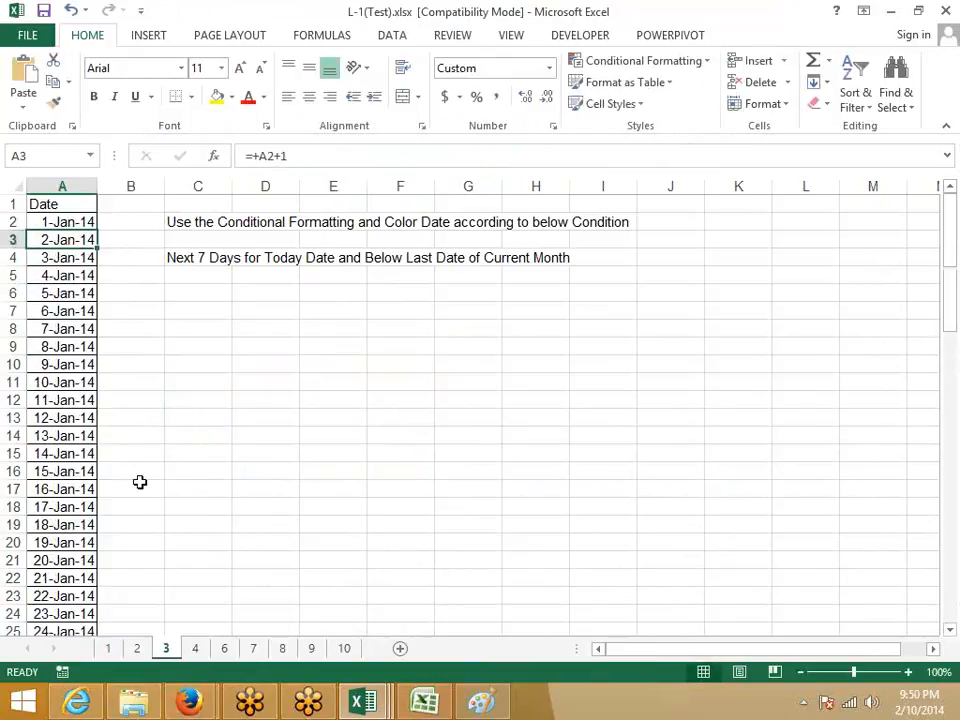
{"action": "scroll", "coordinate": [140, 482], "scroll_direction": "down", "scroll_amount": 13}
{"action": "scroll", "coordinate": [140, 482], "scroll_direction": "up", "scroll_amount": 13}
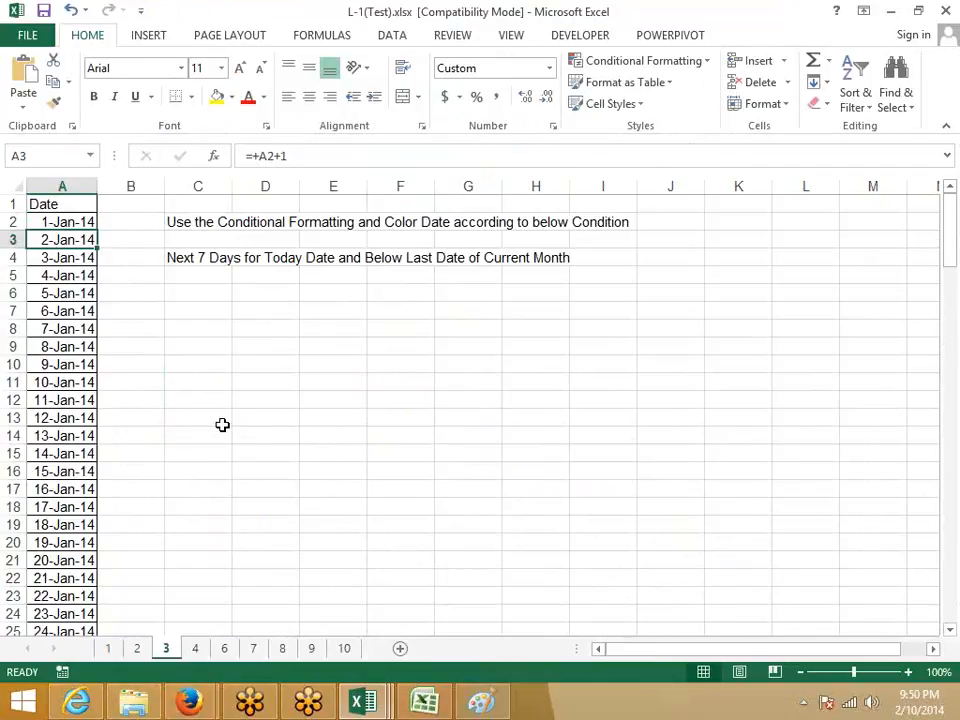
Step: Show sheet 4 and examine its icon formatting exercise, selecting the threshold conditions in D6:D11
{"action": "left_click", "coordinate": [195, 648]}
{"action": "left_click", "coordinate": [165, 489]}
{"action": "left_click", "coordinate": [189, 225]}
{"action": "left_click_drag", "start_coordinate": [268, 293], "coordinate": [271, 381]}
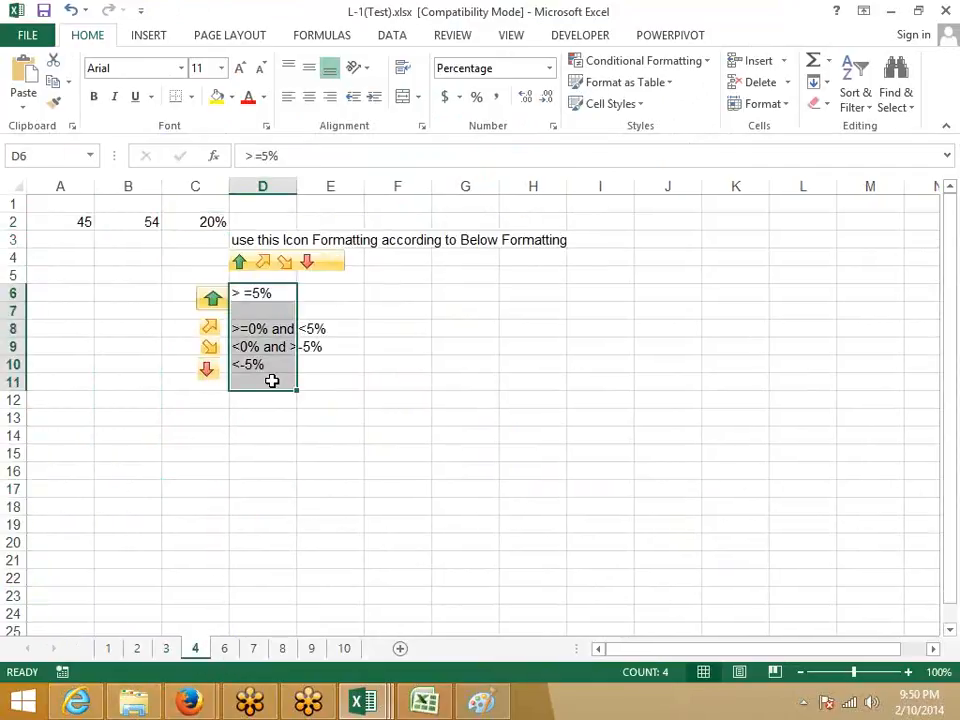
Step: Examine each icon threshold condition on sheet 4, going through cells D6, D8, D9 and D10
{"action": "left_click", "coordinate": [124, 465]}
{"action": "left_click", "coordinate": [236, 296]}
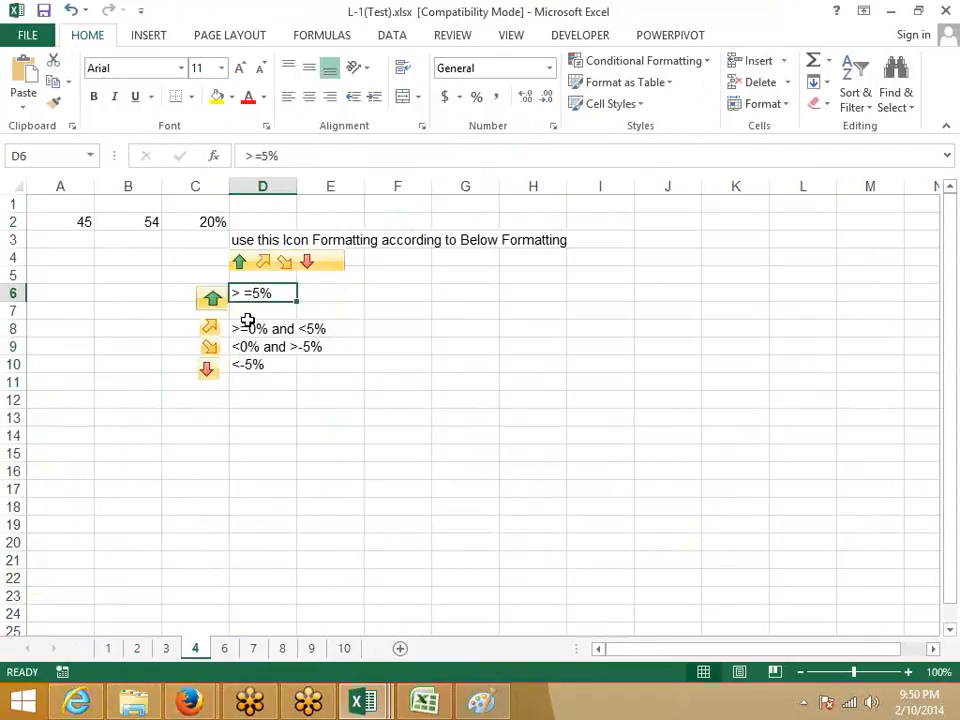
{"action": "left_click", "coordinate": [233, 329]}
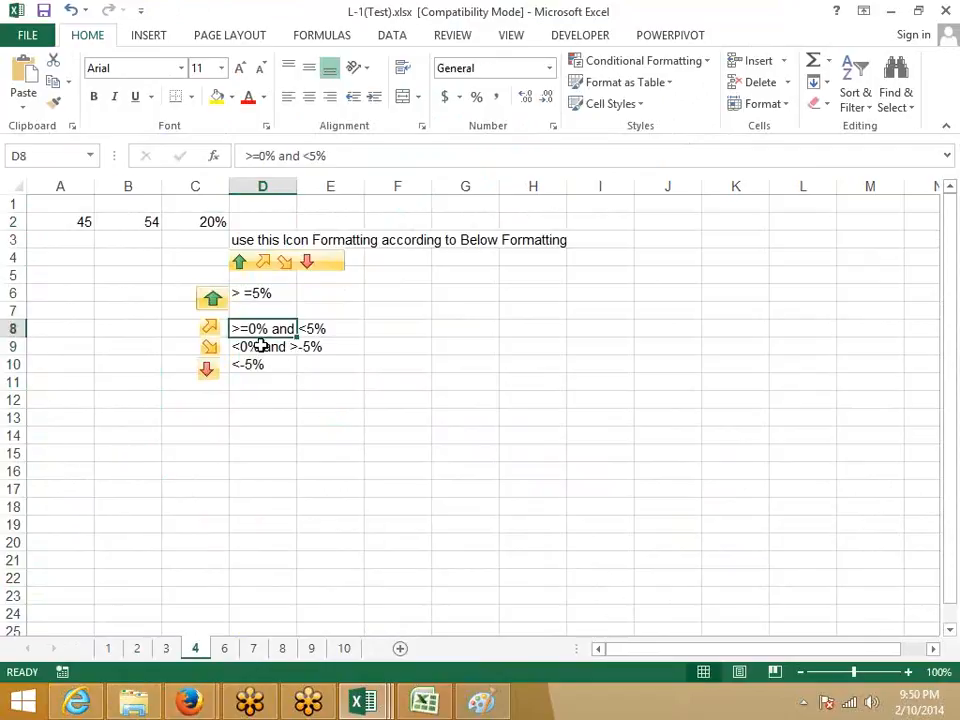
{"action": "key", "text": "Down"}
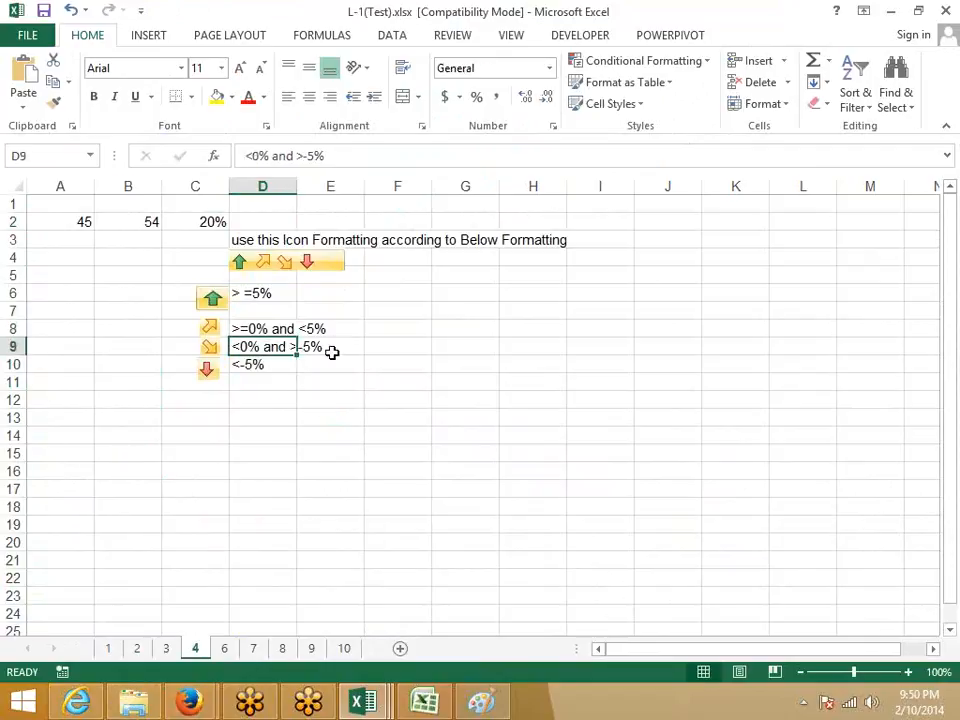
{"action": "left_click", "coordinate": [253, 366]}
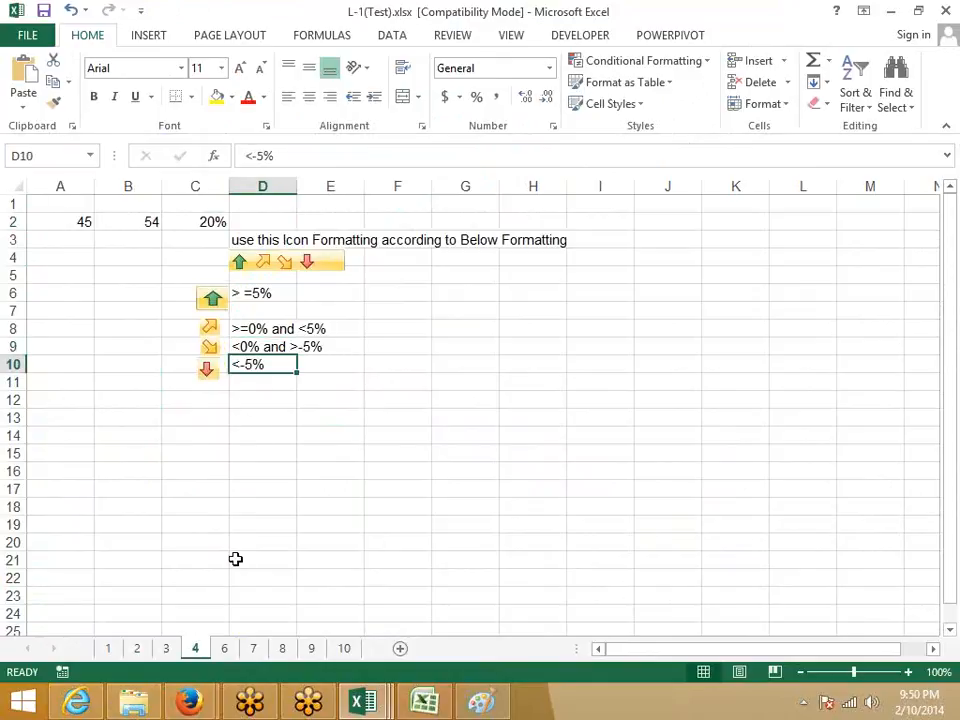
Step: Show sheet 6 and examine the purchase requisition form's protection instruction and its yellow entry cells down to the approval fields
{"action": "left_click", "coordinate": [226, 648]}
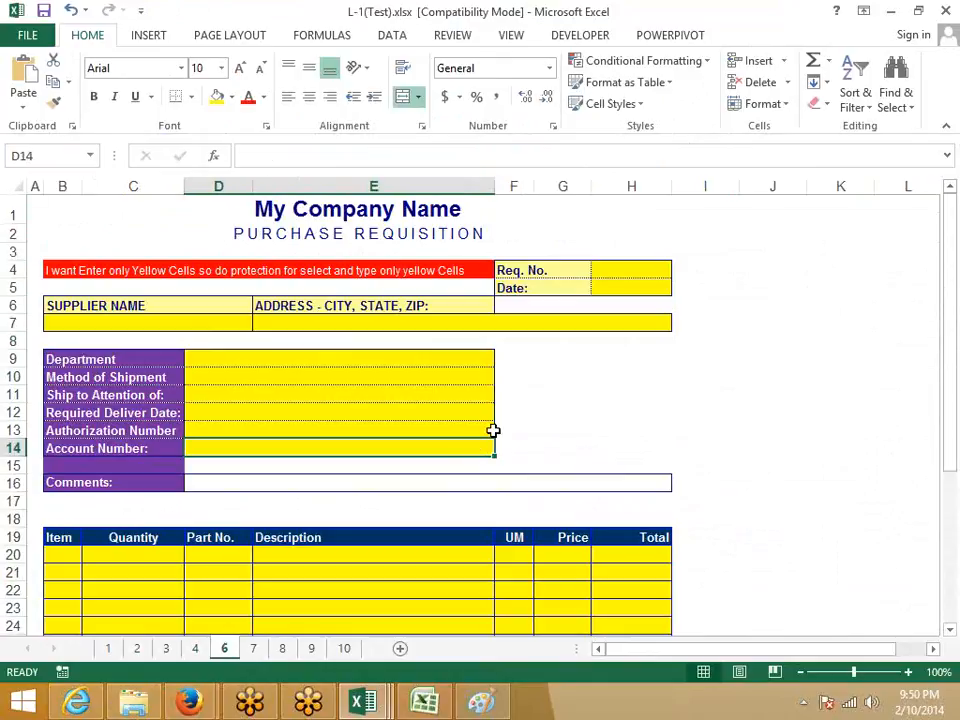
{"action": "left_click", "coordinate": [441, 398]}
{"action": "left_click", "coordinate": [393, 374]}
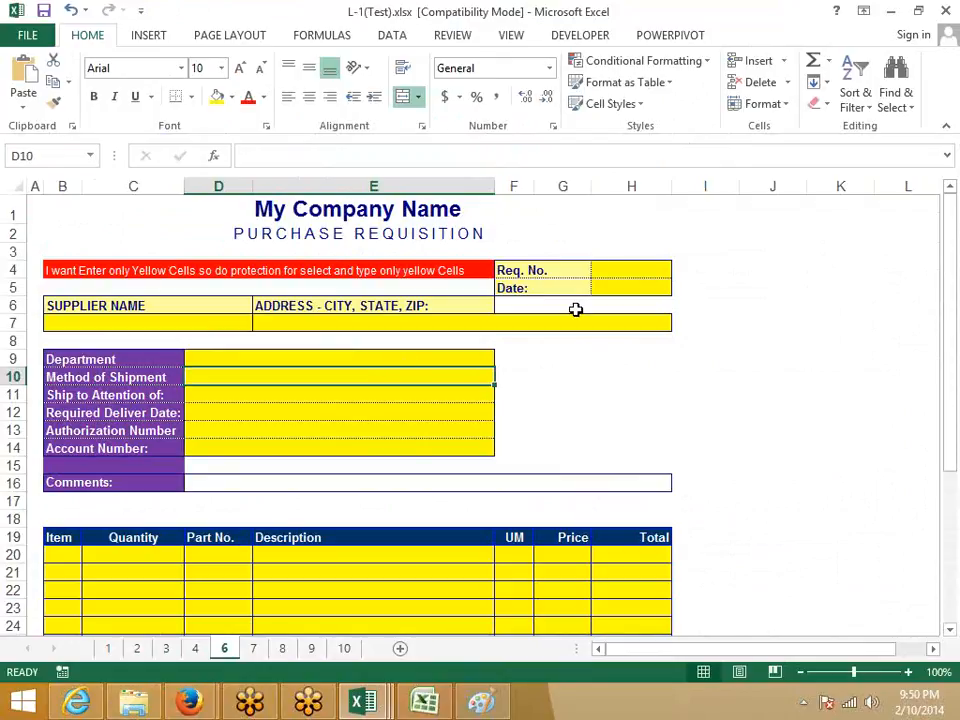
{"action": "left_click", "coordinate": [423, 320]}
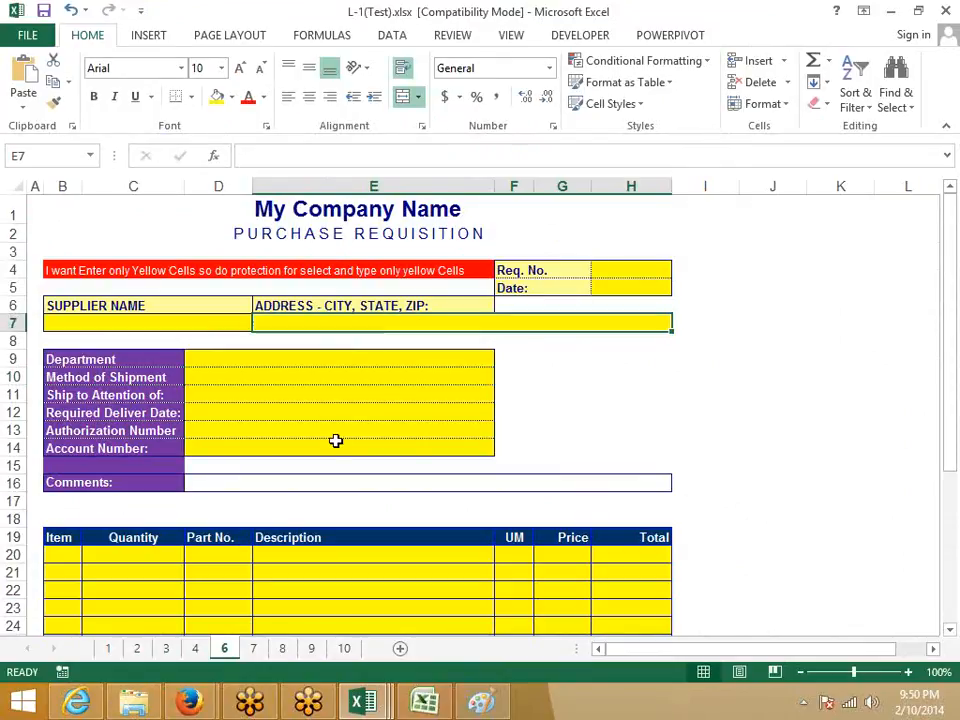
{"action": "left_click", "coordinate": [354, 356]}
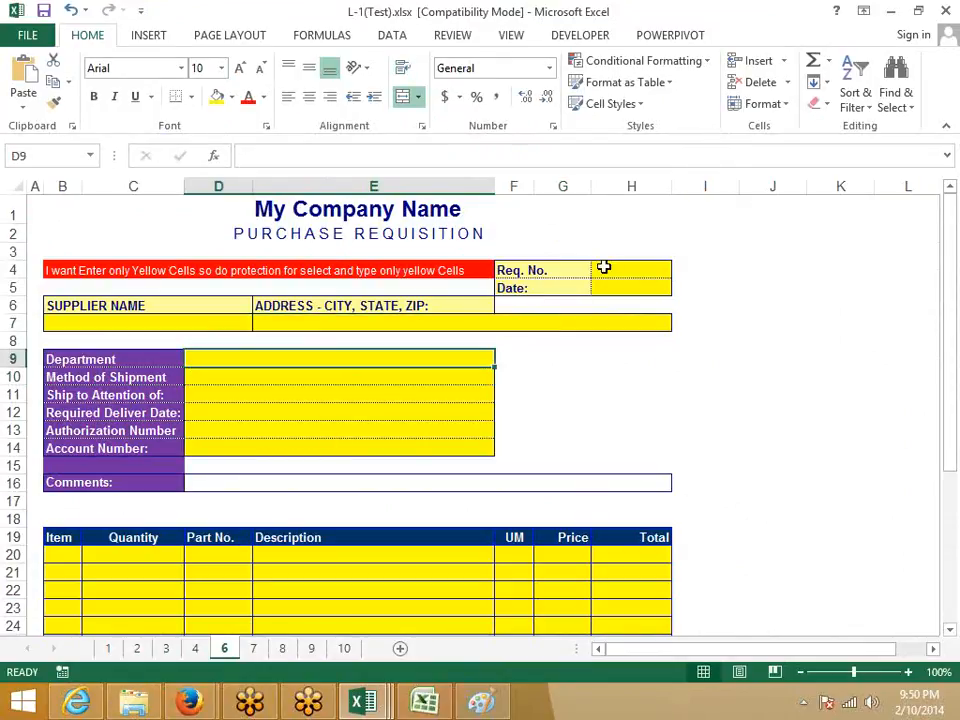
{"action": "left_click", "coordinate": [606, 277]}
{"action": "left_click", "coordinate": [606, 283]}
{"action": "left_click", "coordinate": [574, 324]}
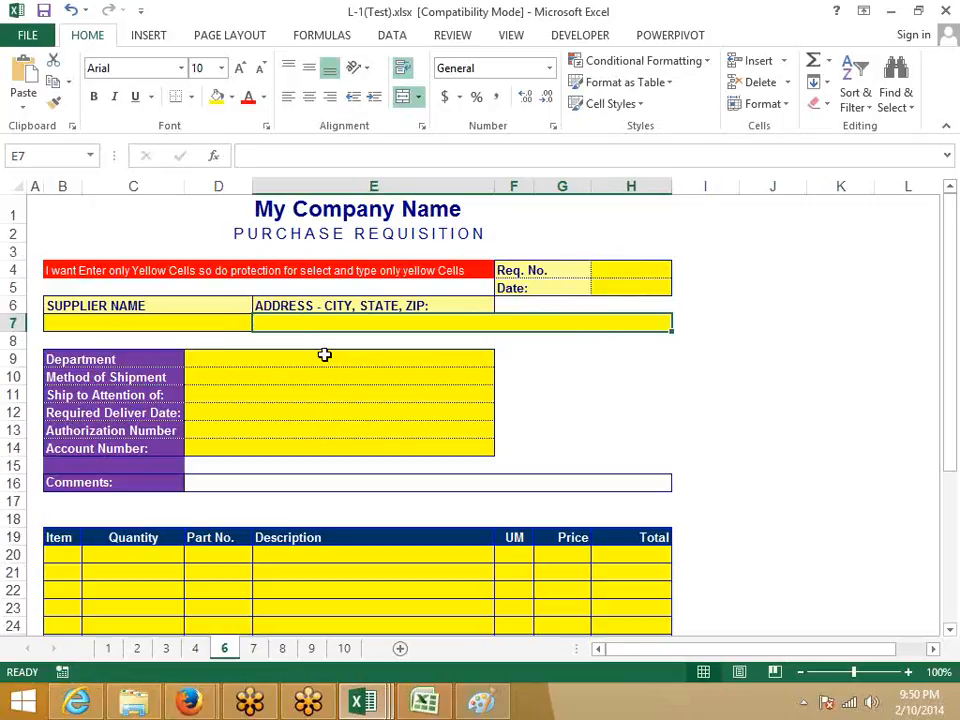
{"action": "left_click", "coordinate": [214, 396]}
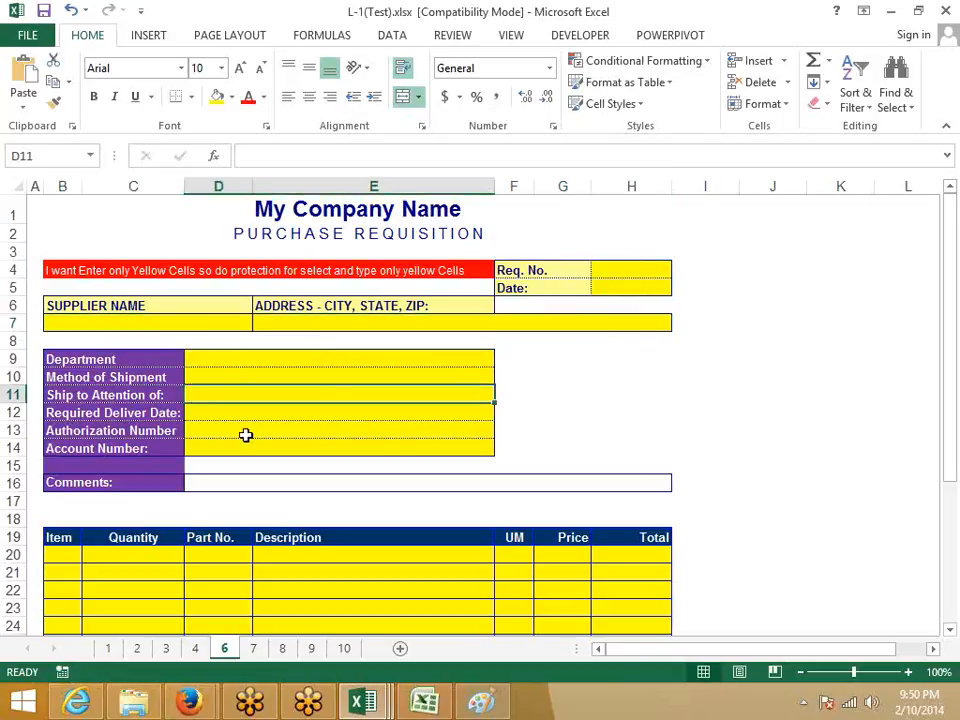
{"action": "scroll", "coordinate": [244, 433], "scroll_direction": "down", "scroll_amount": 7}
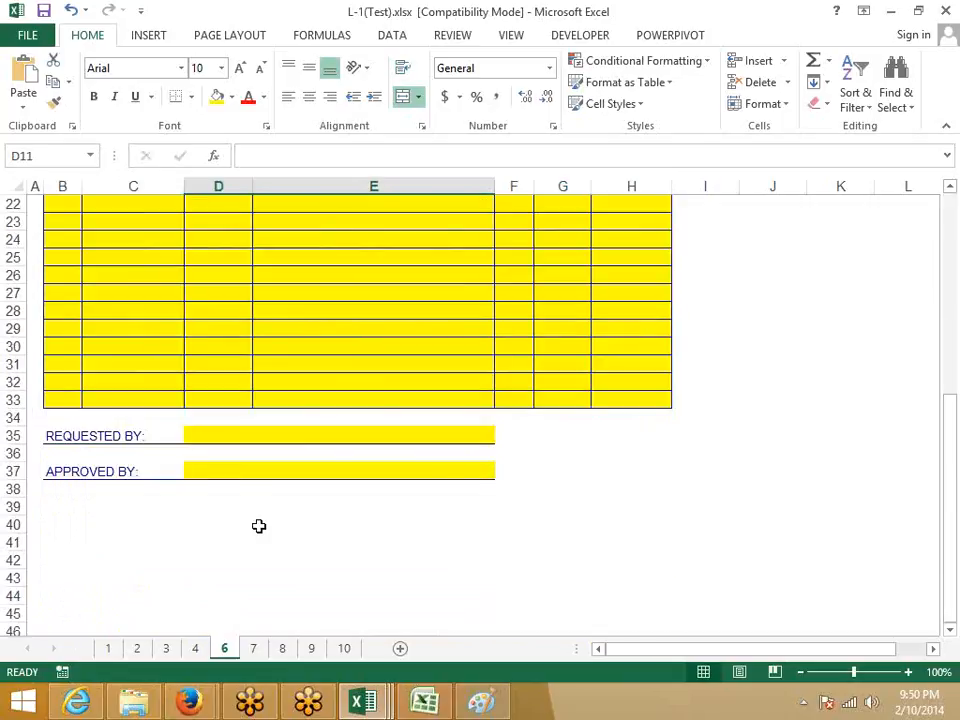
Step: Show sheet 7 and read the filter and extract instruction in row 1 above the contacts table
{"action": "left_click", "coordinate": [253, 650]}
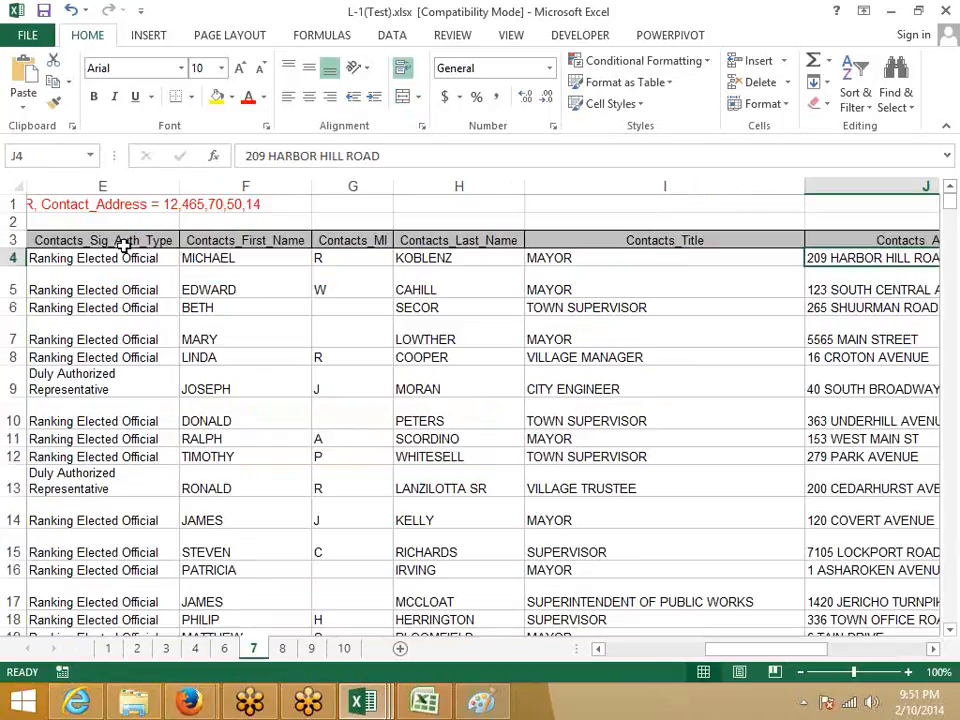
{"action": "left_click", "coordinate": [99, 206]}
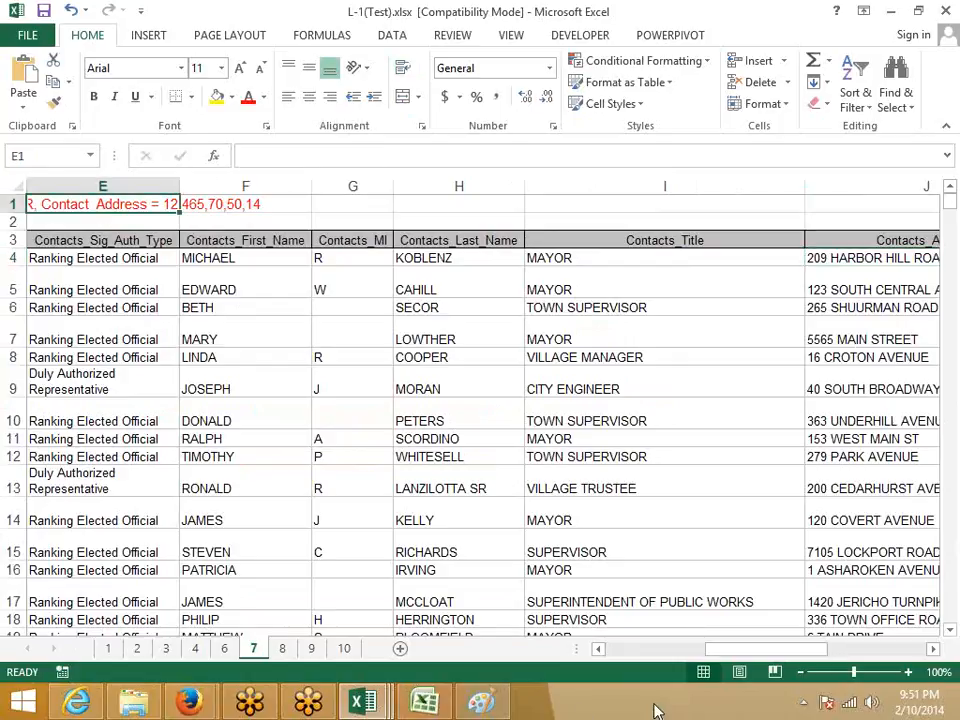
{"action": "left_click_drag", "start_coordinate": [713, 657], "coordinate": [670, 658]}
{"action": "left_click", "coordinate": [640, 518]}
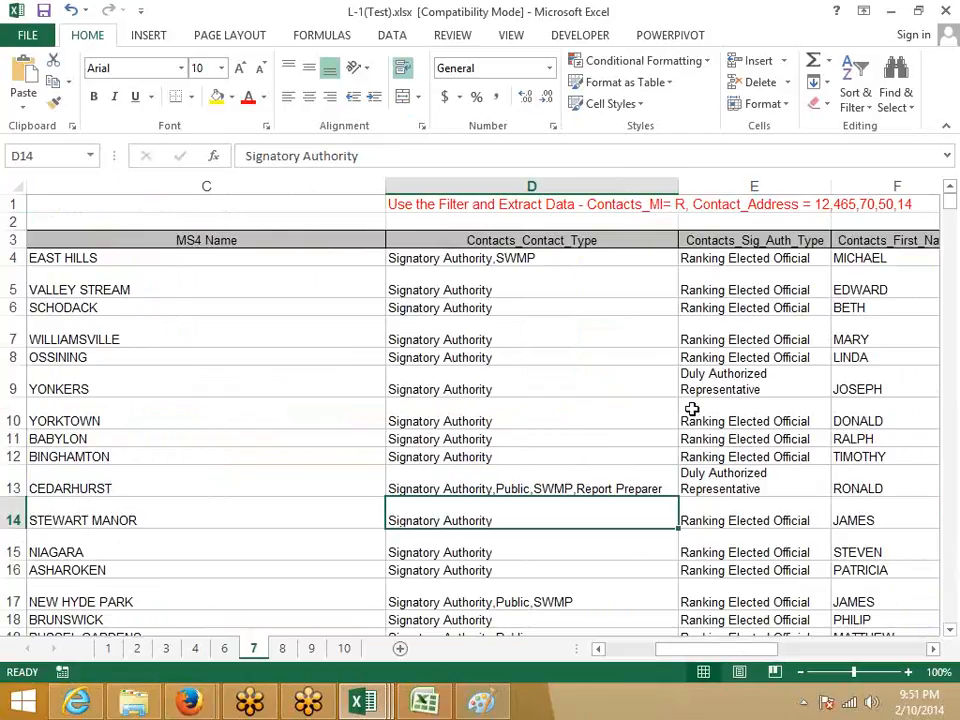
Step: Highlight the whole Contacts_MI column (G) on sheet 7 with yellow fill
{"action": "left_click_drag", "start_coordinate": [681, 648], "coordinate": [700, 658]}
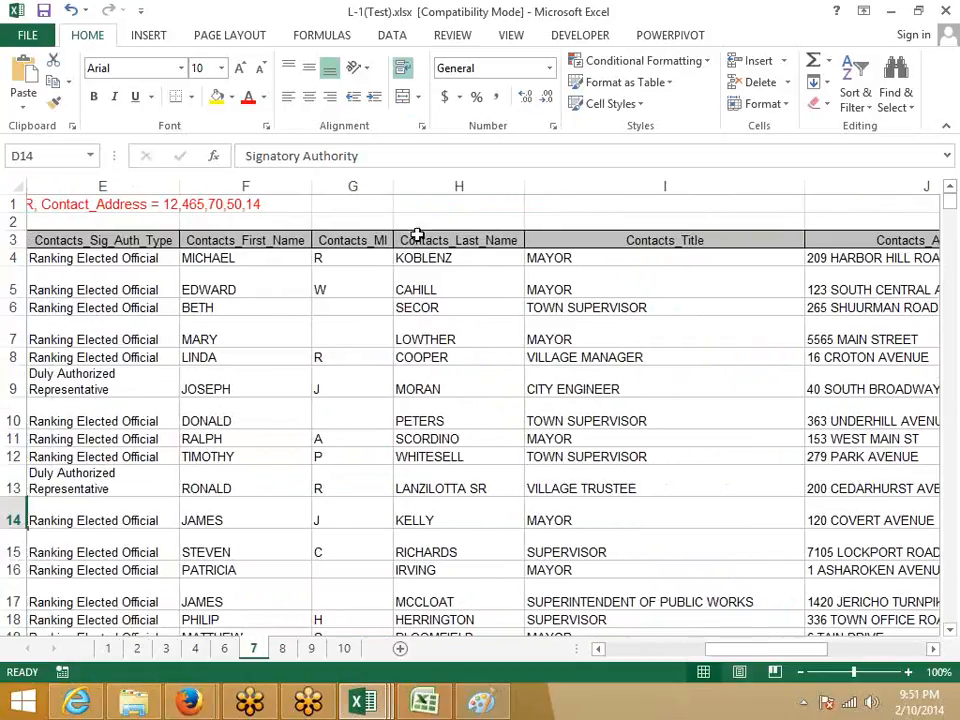
{"action": "left_click", "coordinate": [360, 187]}
{"action": "left_click", "coordinate": [219, 100]}
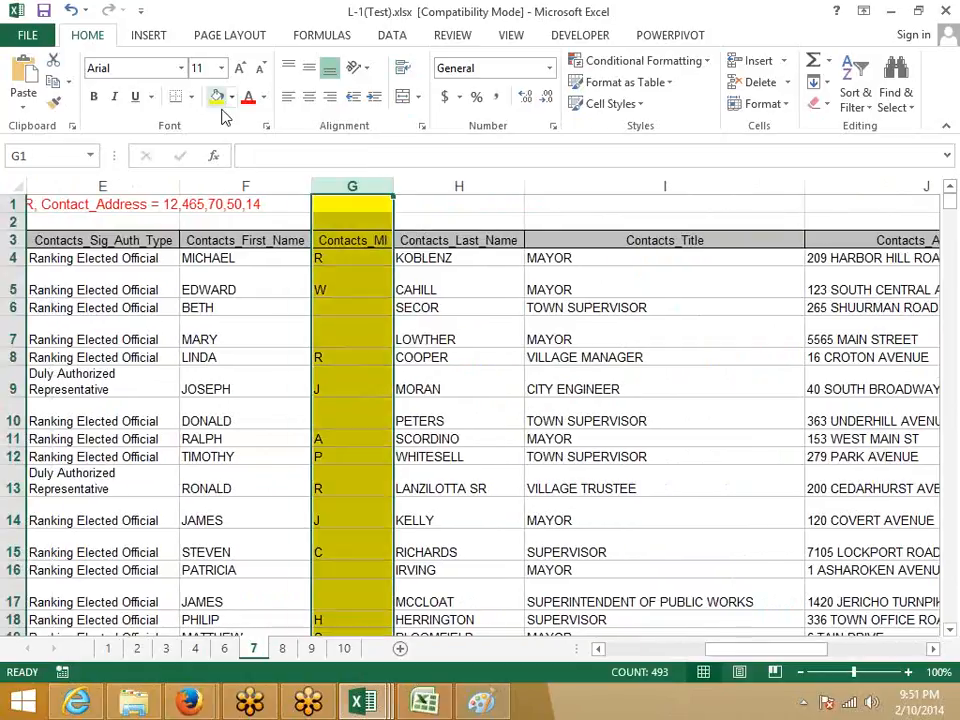
{"action": "left_click", "coordinate": [378, 345]}
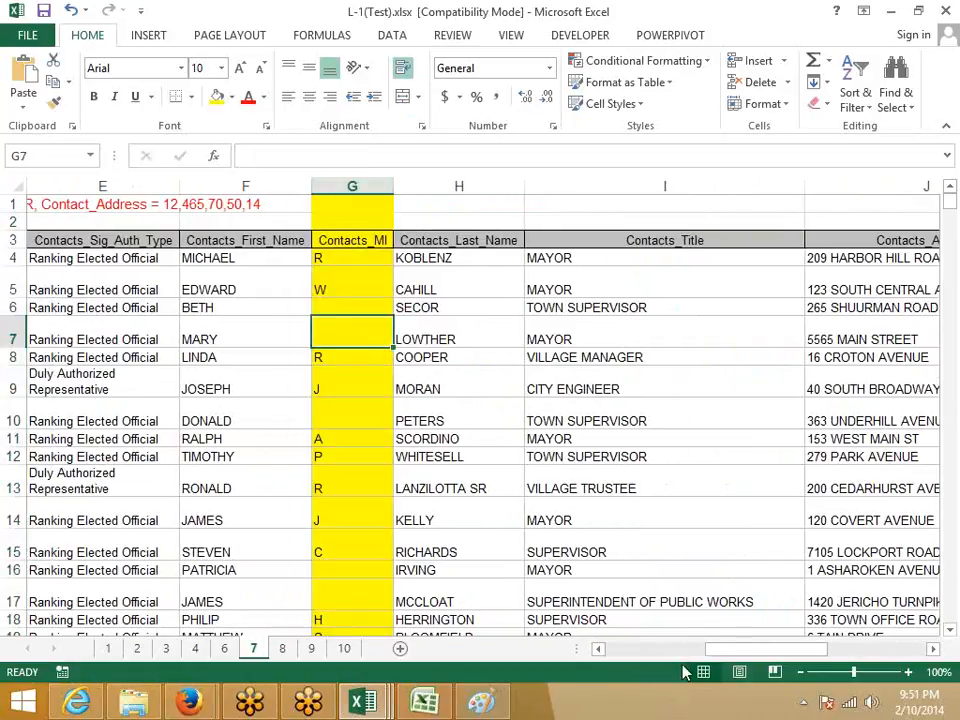
Step: Highlight the whole Contacts_Address column (J) with yellow fill and return to the filter instruction in row 1
{"action": "left_click_drag", "start_coordinate": [768, 649], "coordinate": [792, 649]}
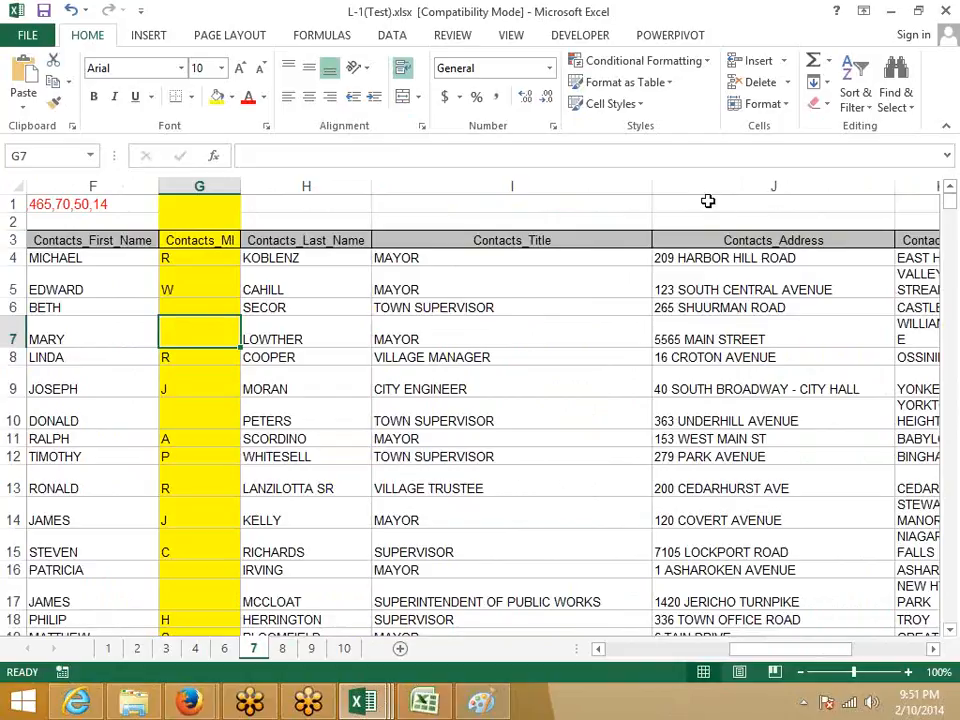
{"action": "left_click", "coordinate": [706, 184]}
{"action": "left_click", "coordinate": [217, 97]}
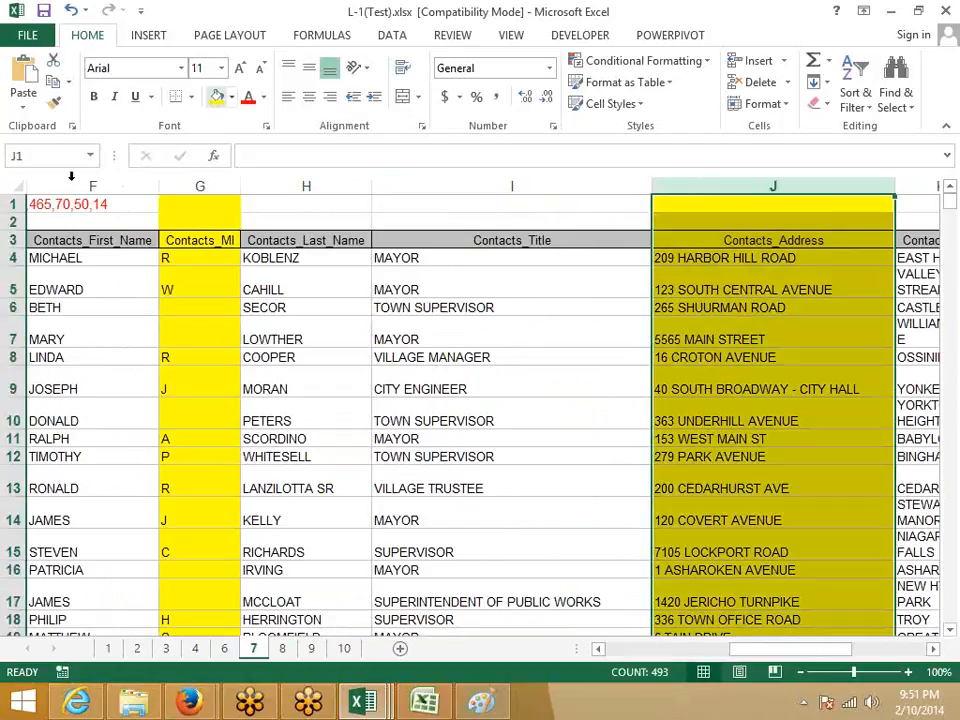
{"action": "left_click_drag", "start_coordinate": [771, 650], "coordinate": [716, 660]}
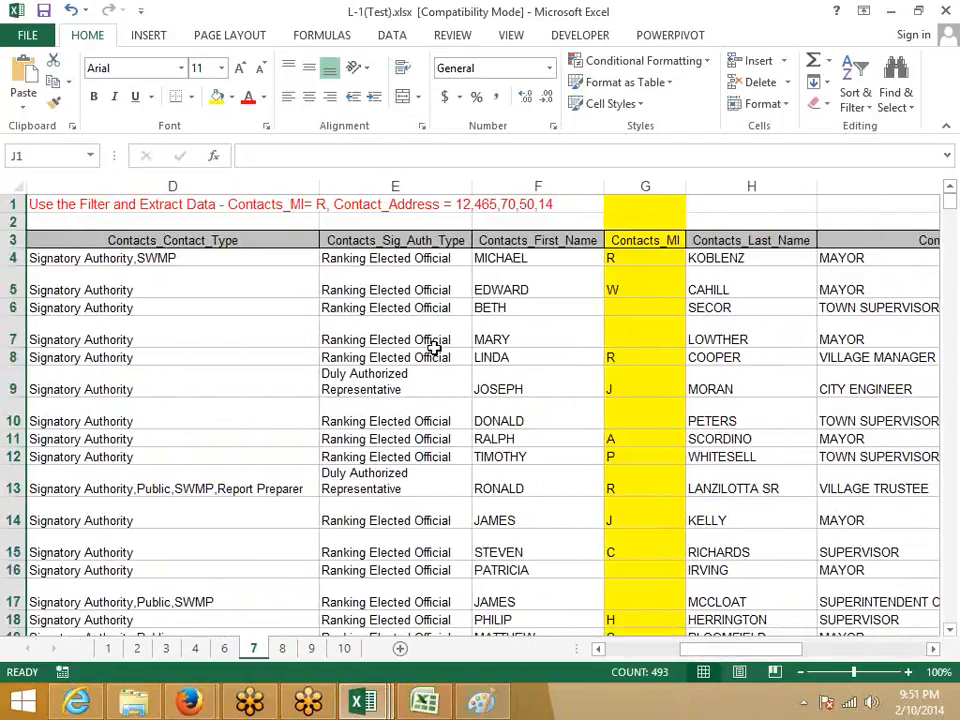
{"action": "left_click", "coordinate": [461, 345]}
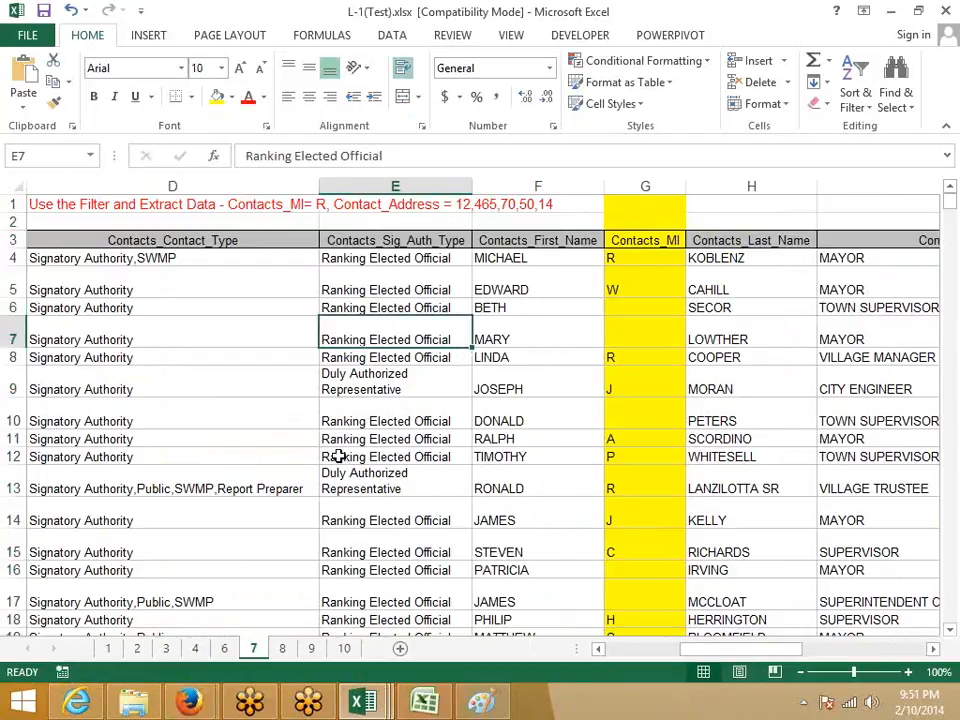
Step: Show sheet 8 and examine the pivot exercise, selecting the city sales table from A3 through the Dec column and checking the month headers
{"action": "left_click", "coordinate": [283, 650]}
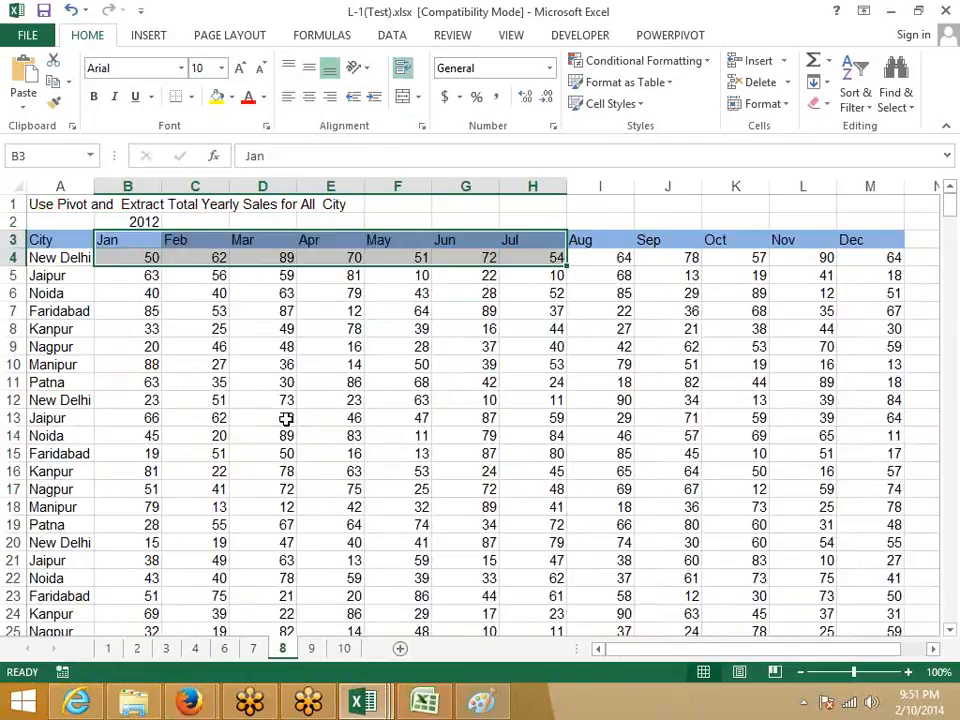
{"action": "left_click_drag", "start_coordinate": [40, 240], "coordinate": [890, 645]}
{"action": "scroll", "coordinate": [429, 321], "scroll_direction": "up", "scroll_amount": 1}
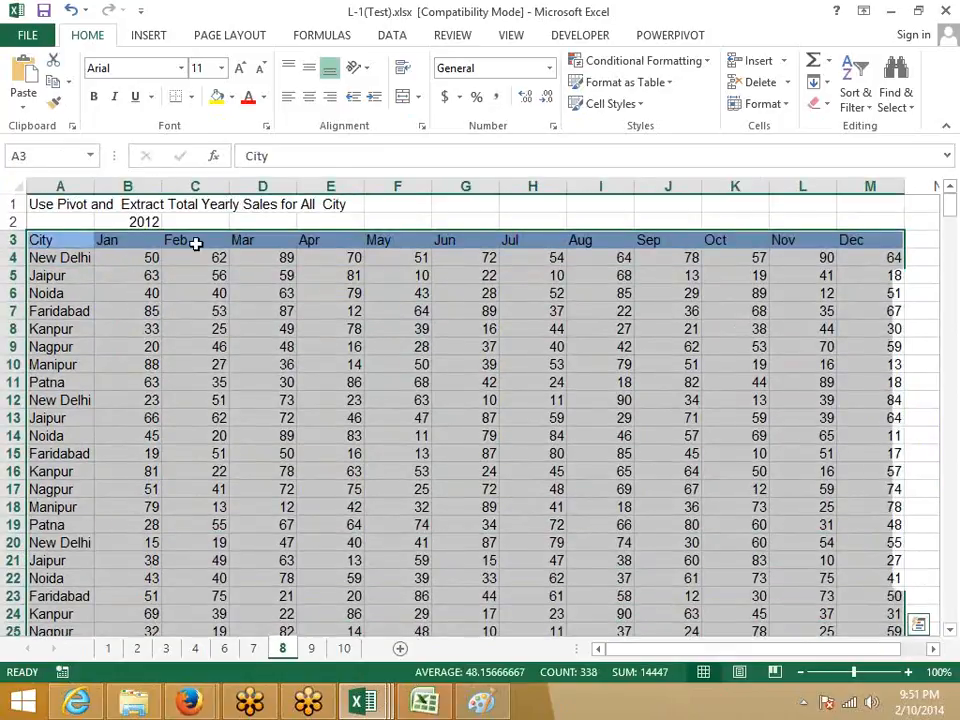
{"action": "left_click", "coordinate": [196, 244]}
{"action": "left_click", "coordinate": [294, 246]}
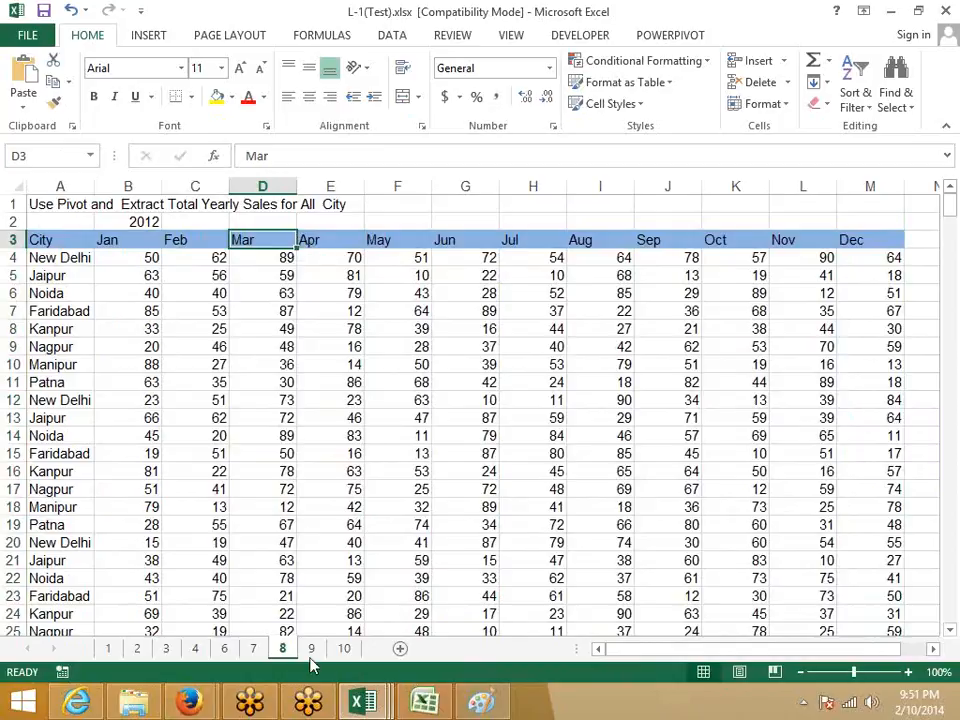
Step: Show sheet 9 and examine the chart exercise, selecting the day labels in A2:A14 and looking over the joining figures
{"action": "key", "text": "ctrl+Page_Down"}
{"action": "left_click_drag", "start_coordinate": [61, 222], "coordinate": [62, 437]}
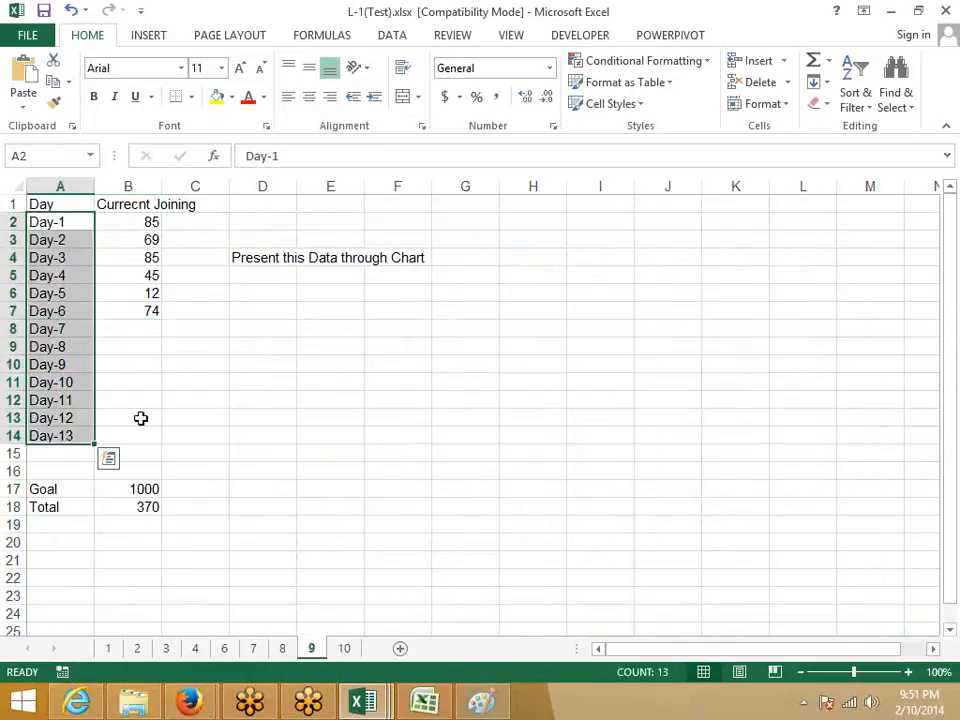
{"action": "left_click", "coordinate": [150, 414]}
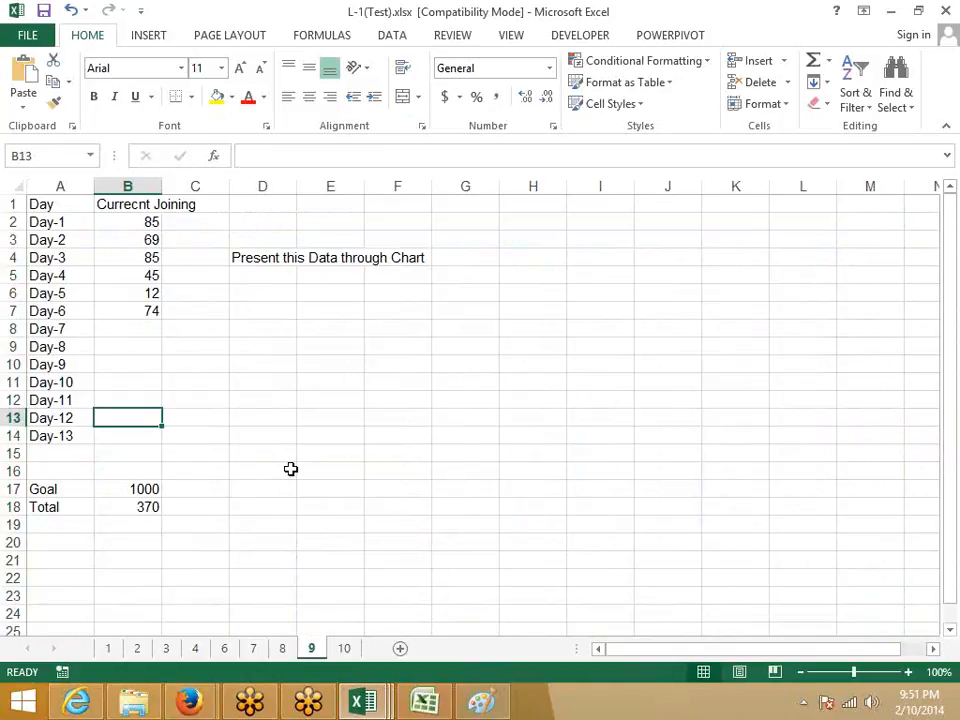
Step: Show the format creation tasks on sheet 10 and save the workbook in its current file format despite the compatibility check
{"action": "left_click", "coordinate": [346, 658]}
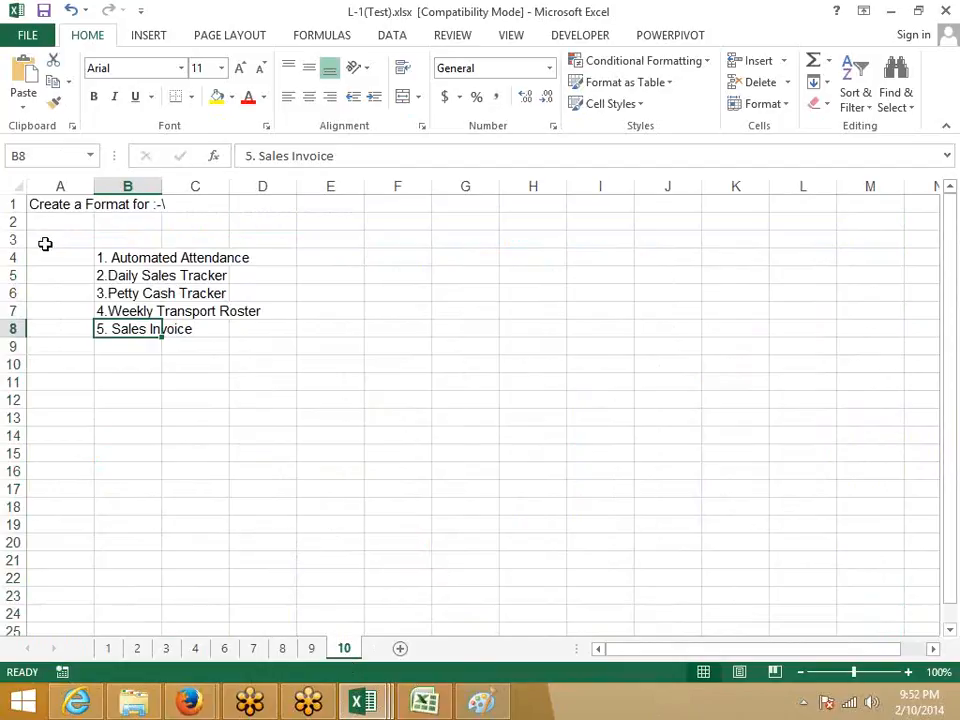
{"action": "left_click", "coordinate": [44, 14]}
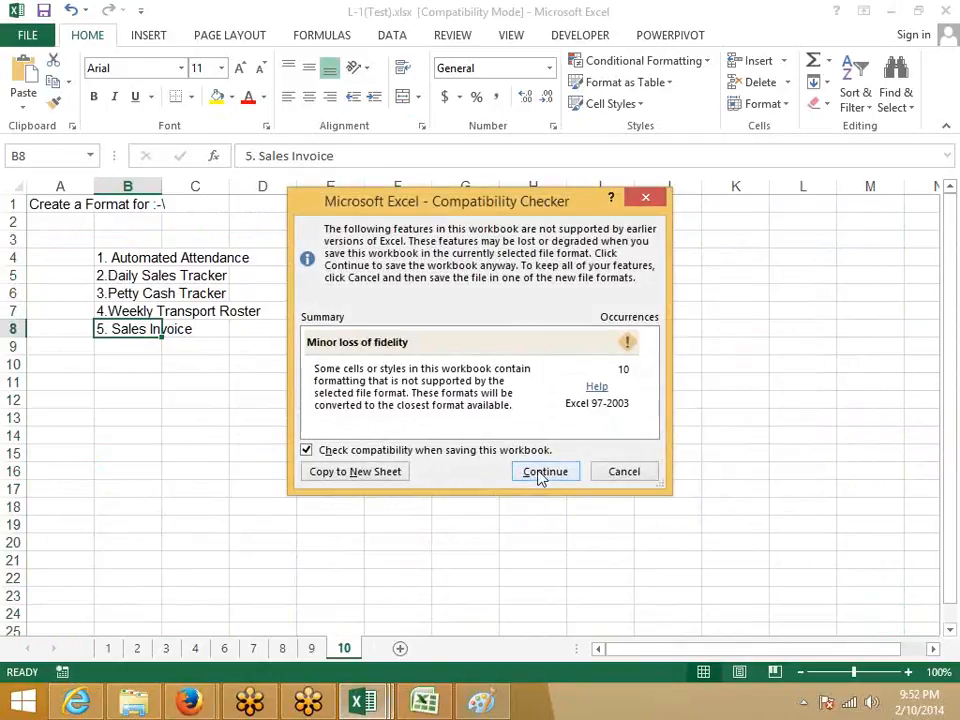
{"action": "left_click", "coordinate": [540, 476]}
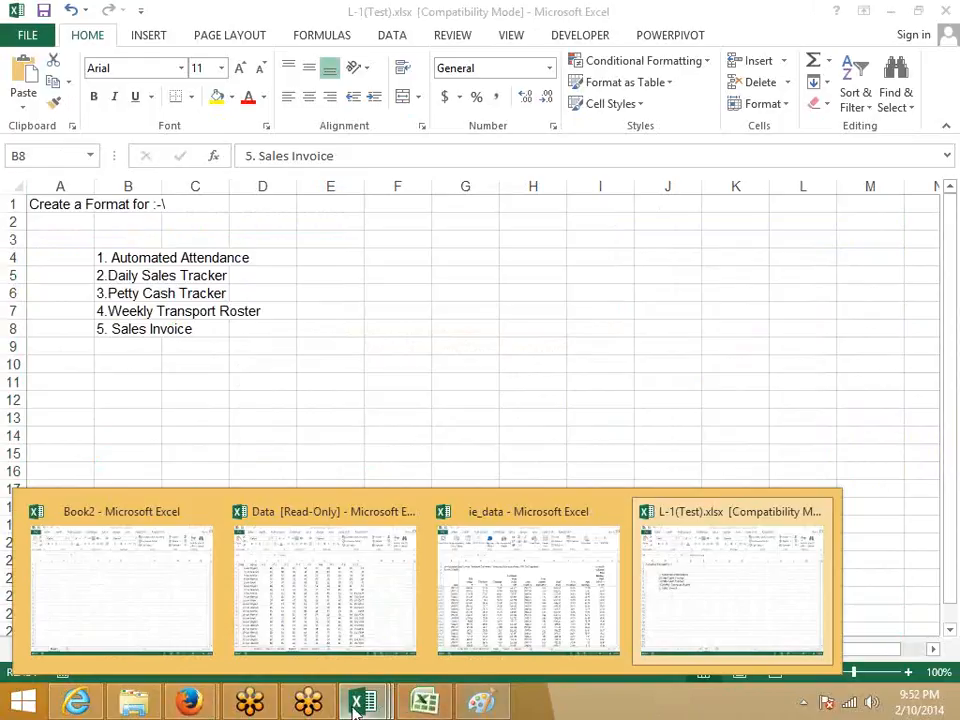
Step: Search the installed programs and switch to Outlook 2013
{"action": "key", "text": "super"}
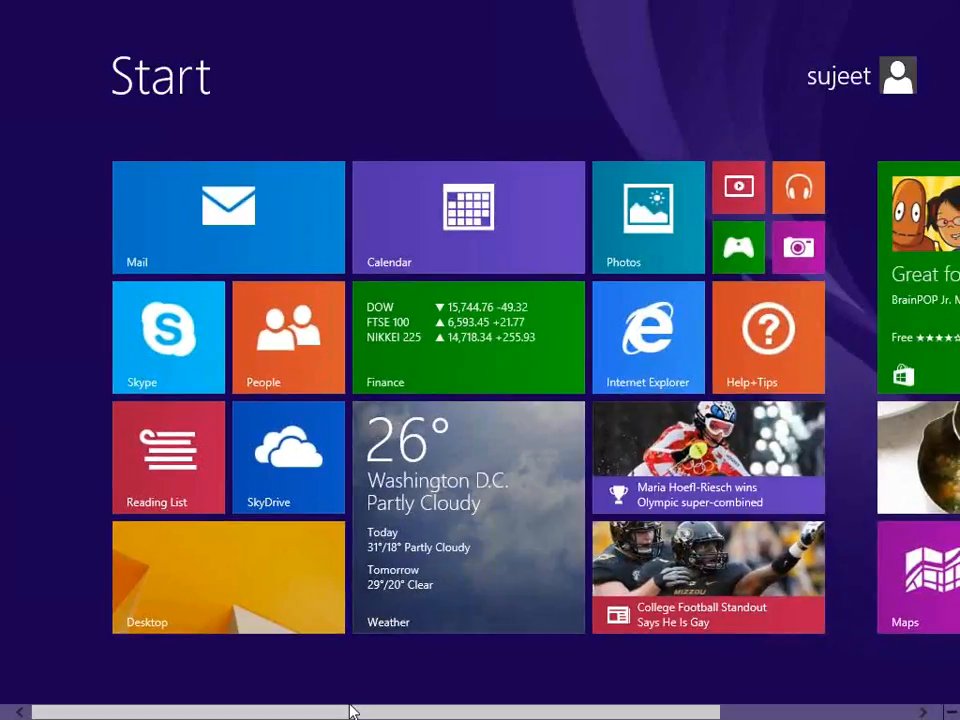
{"action": "type", "text": "office Excel 2007"}
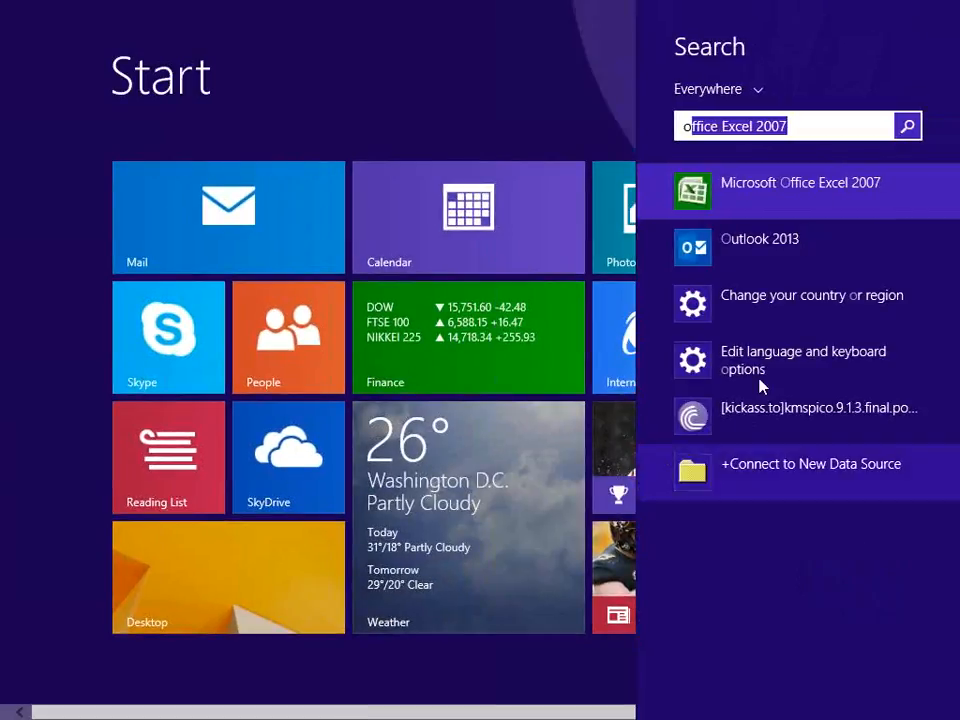
{"action": "left_click", "coordinate": [730, 250]}
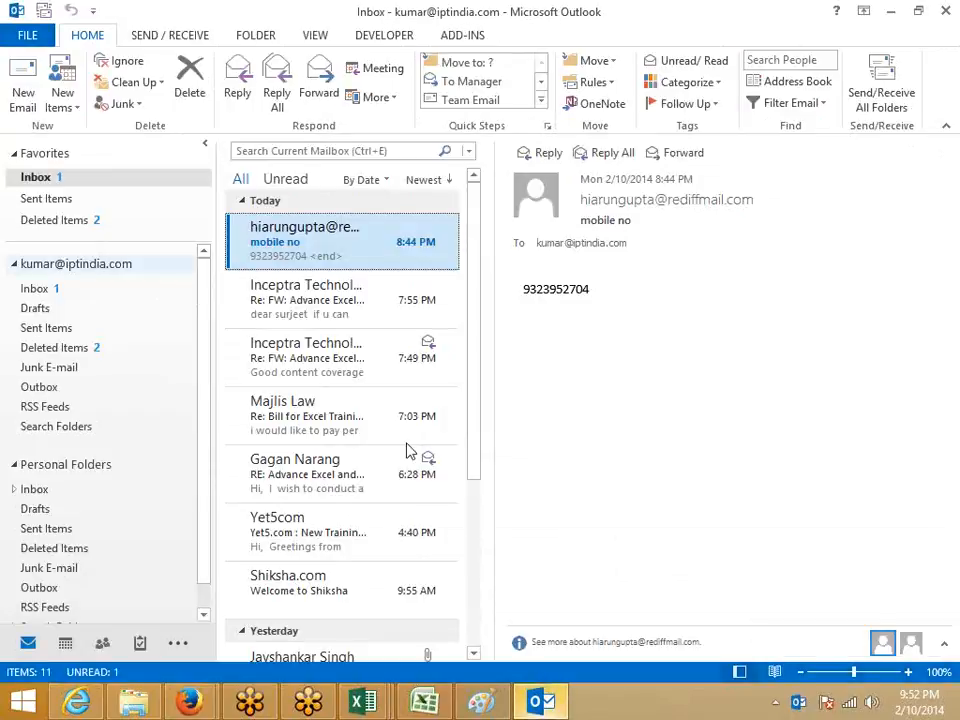
Step: Create a new email message and begin its recipient entry
{"action": "left_click", "coordinate": [30, 93]}
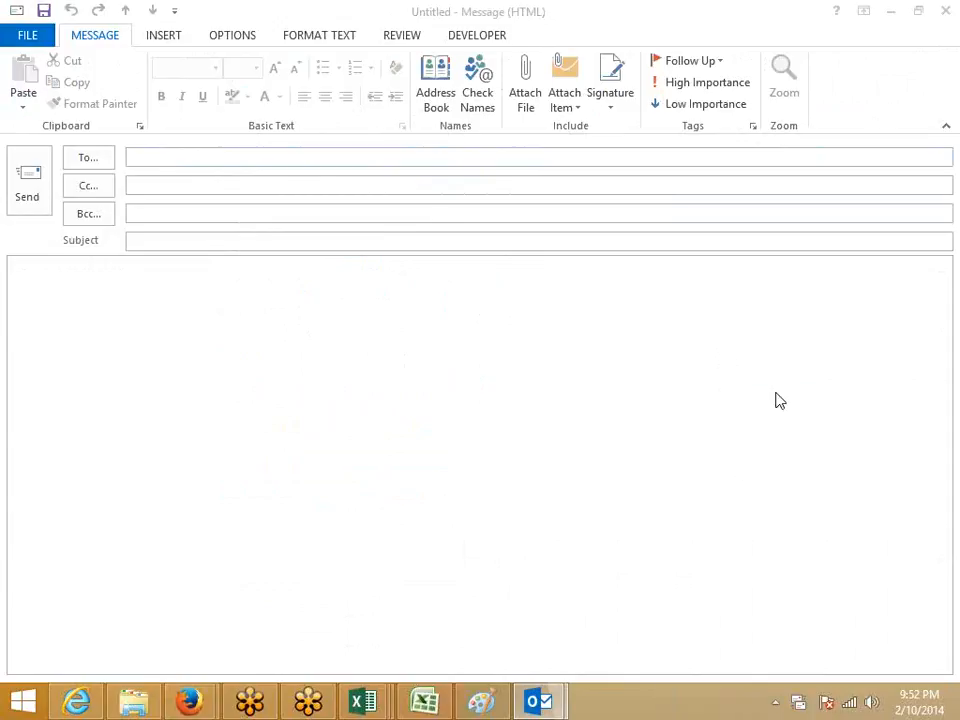
{"action": "left_click", "coordinate": [190, 158]}
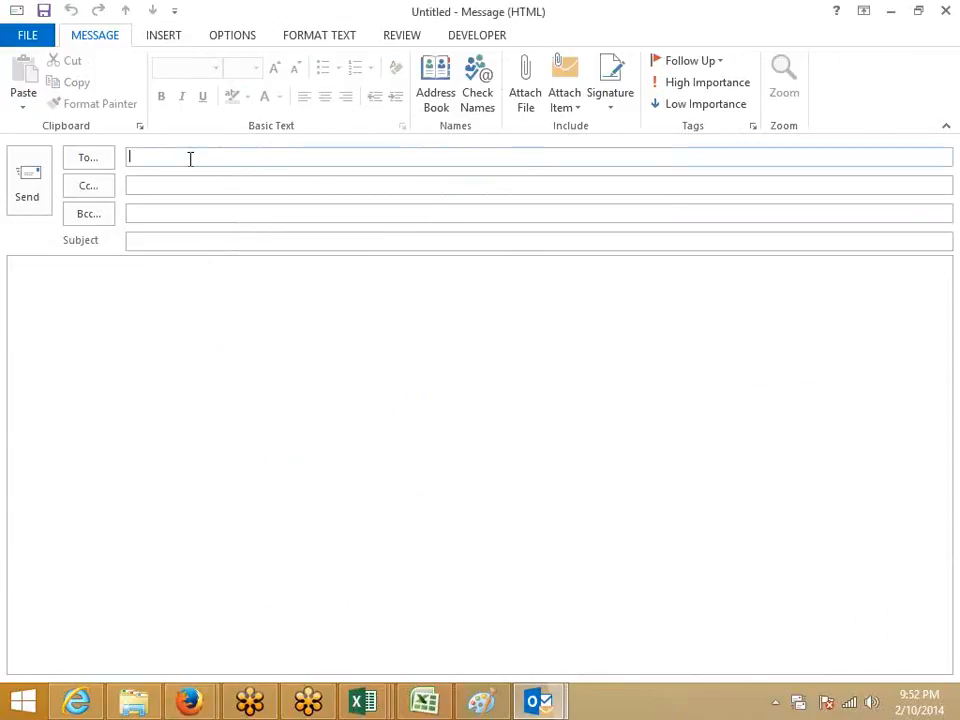
{"action": "type", "text": "din"}
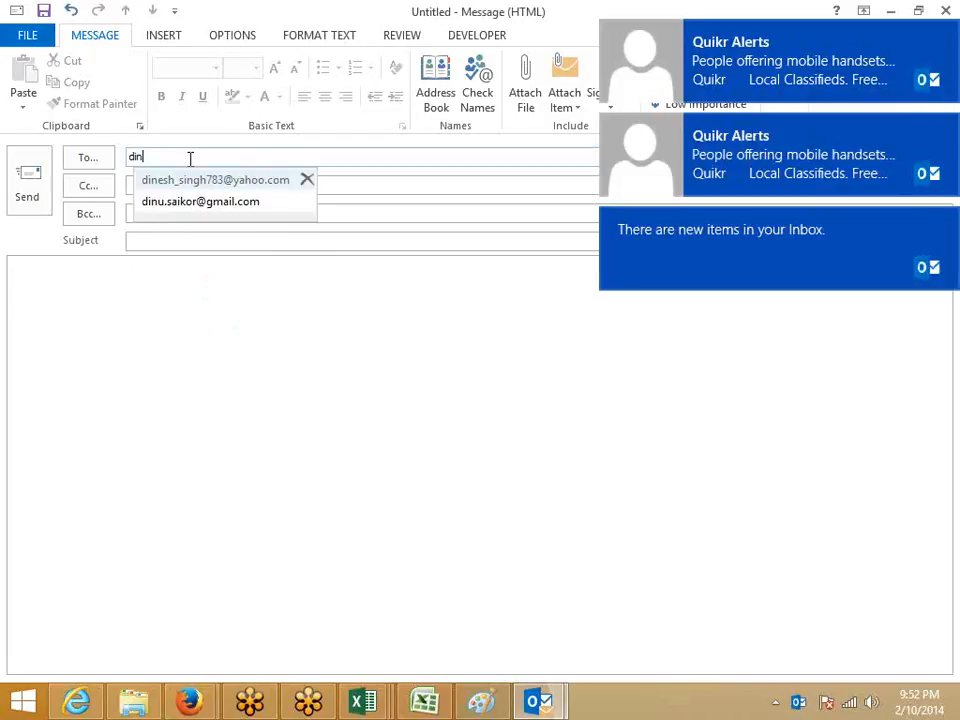
{"action": "type", "text": "esh"}
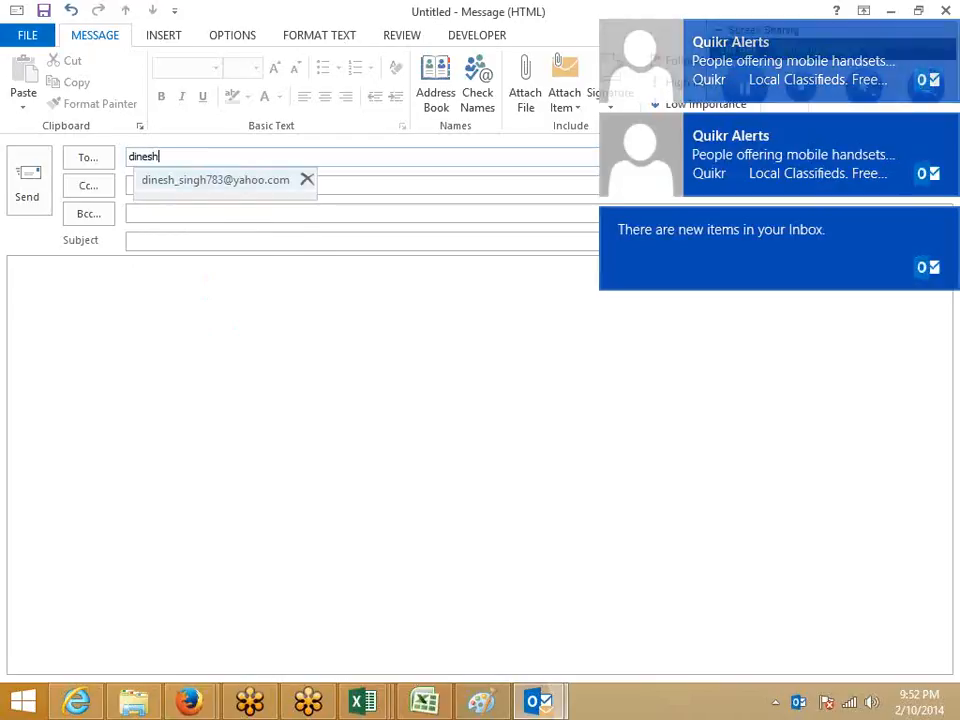
{"action": "key", "text": "BackSpace"}
{"action": "key", "text": "BackSpace"}
{"action": "key", "text": "BackSpace"}
{"action": "key", "text": "BackSpace"}
{"action": "key", "text": "BackSpace"}
{"action": "key", "text": "BackSpace"}
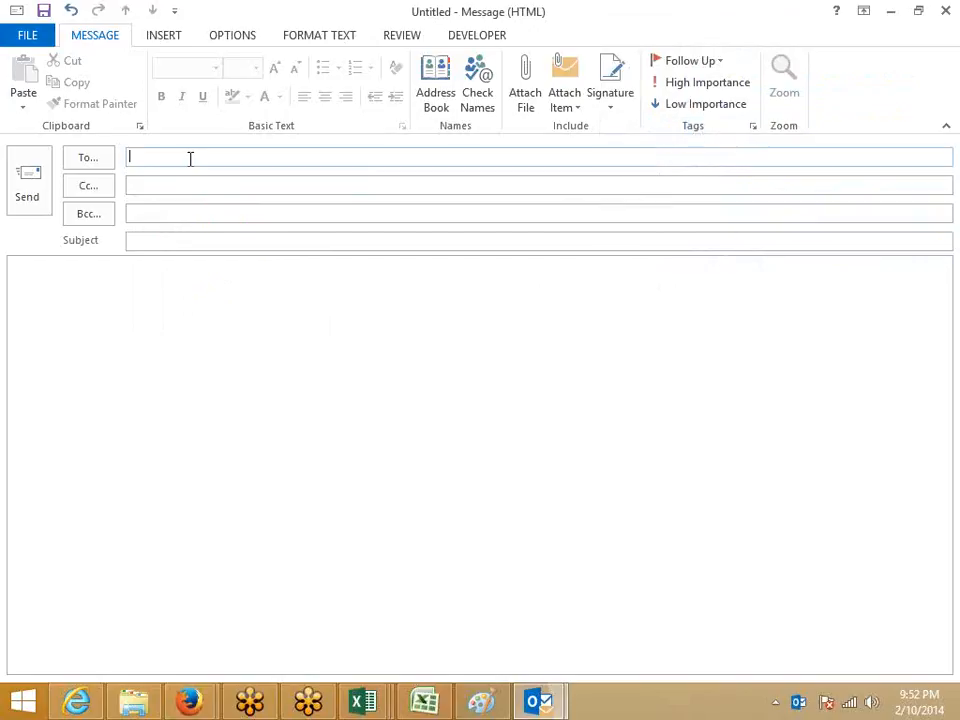
{"action": "type", "text": "9"}
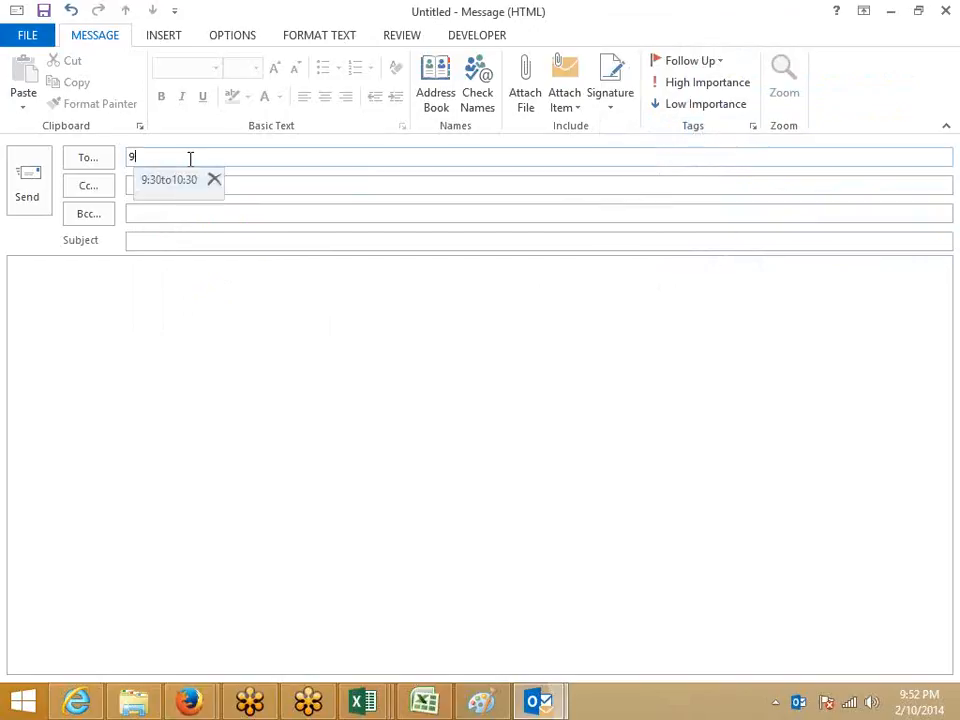
{"action": "key", "text": "BackSpace"}
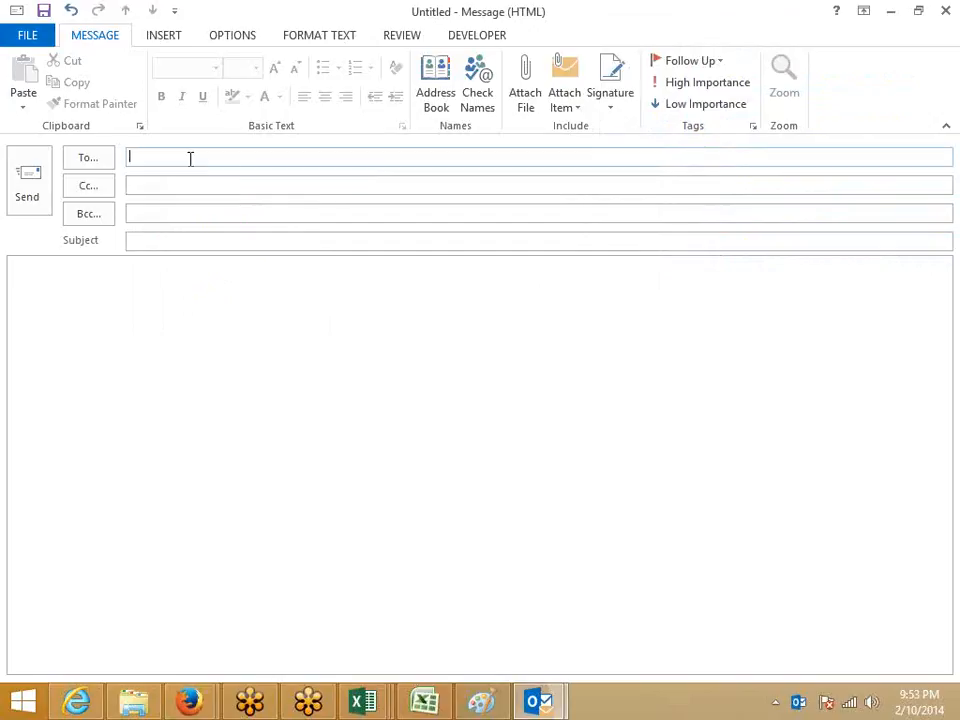
Step: Address the email to the 21to22 contact group and expand the group into its individual members
{"action": "type", "text": "21"}
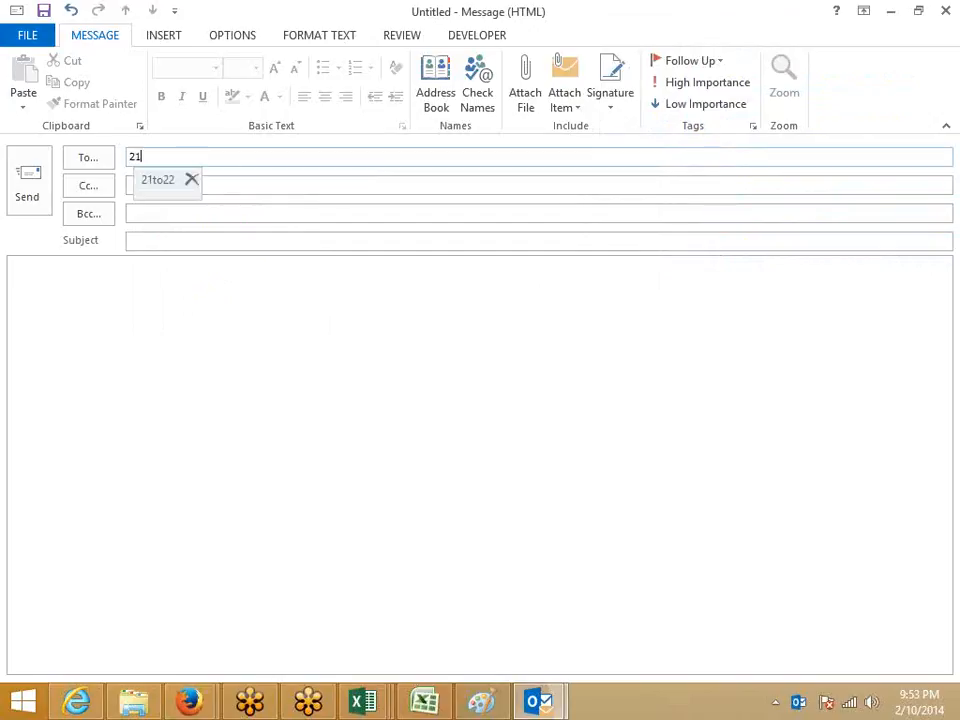
{"action": "left_click", "coordinate": [141, 183]}
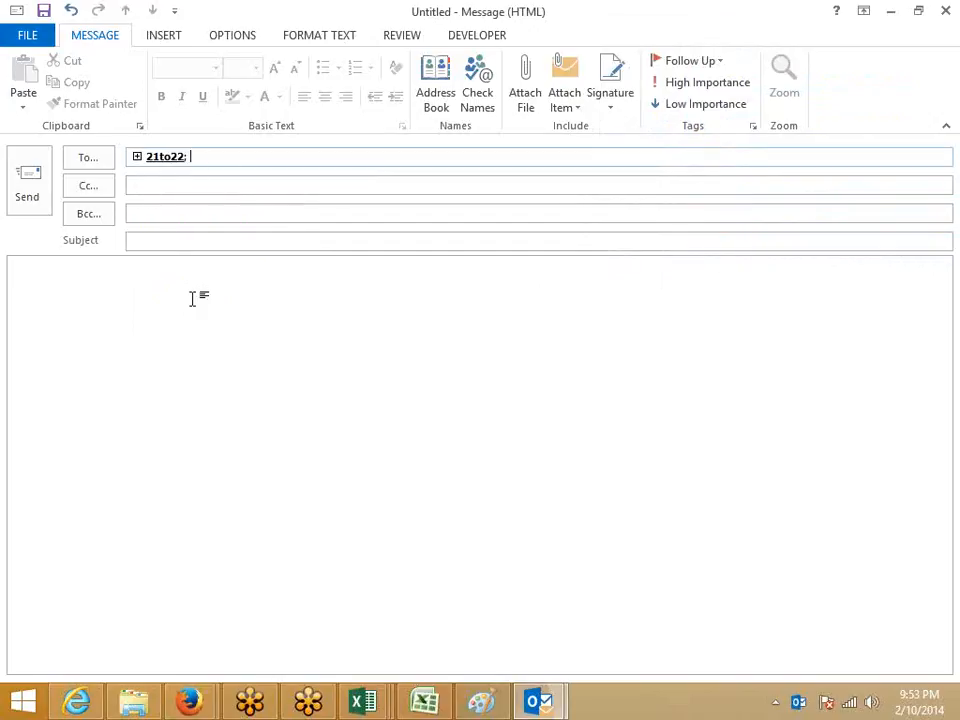
{"action": "left_click", "coordinate": [137, 158]}
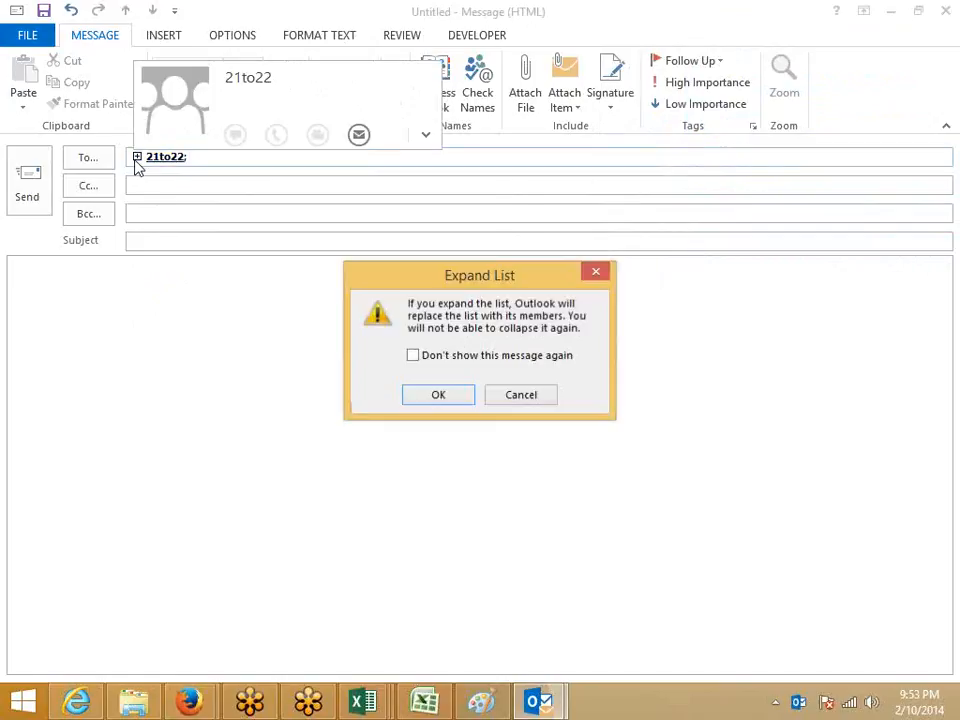
{"action": "left_click", "coordinate": [437, 395]}
Step: Set the email's subject to "Test File" and move on to the message body
{"action": "left_click", "coordinate": [207, 243]}
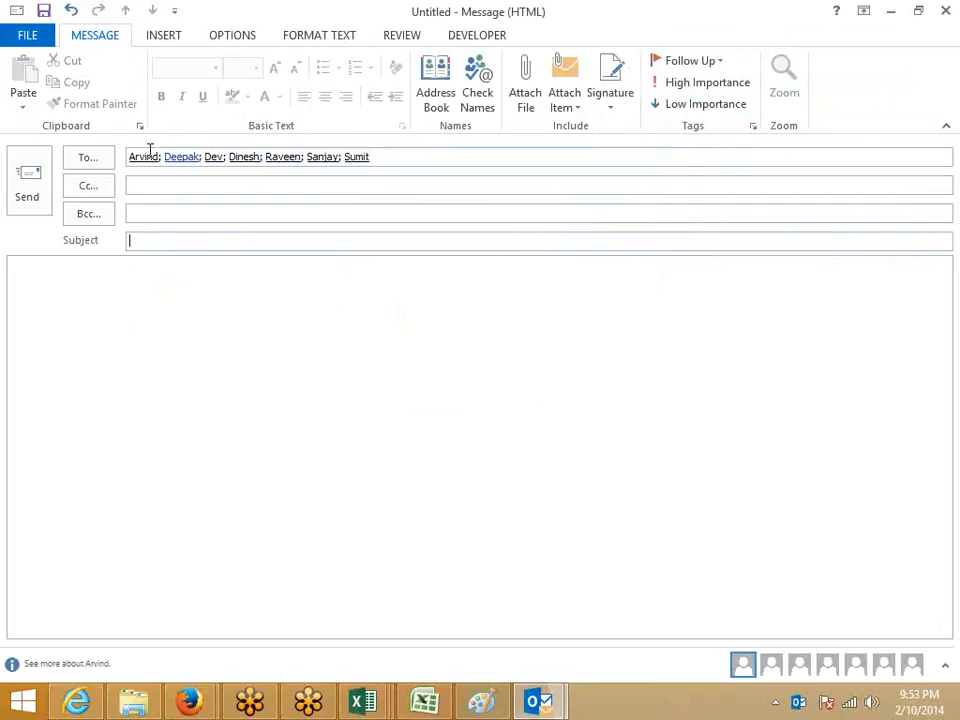
{"action": "mouse_move", "coordinate": [214, 160]}
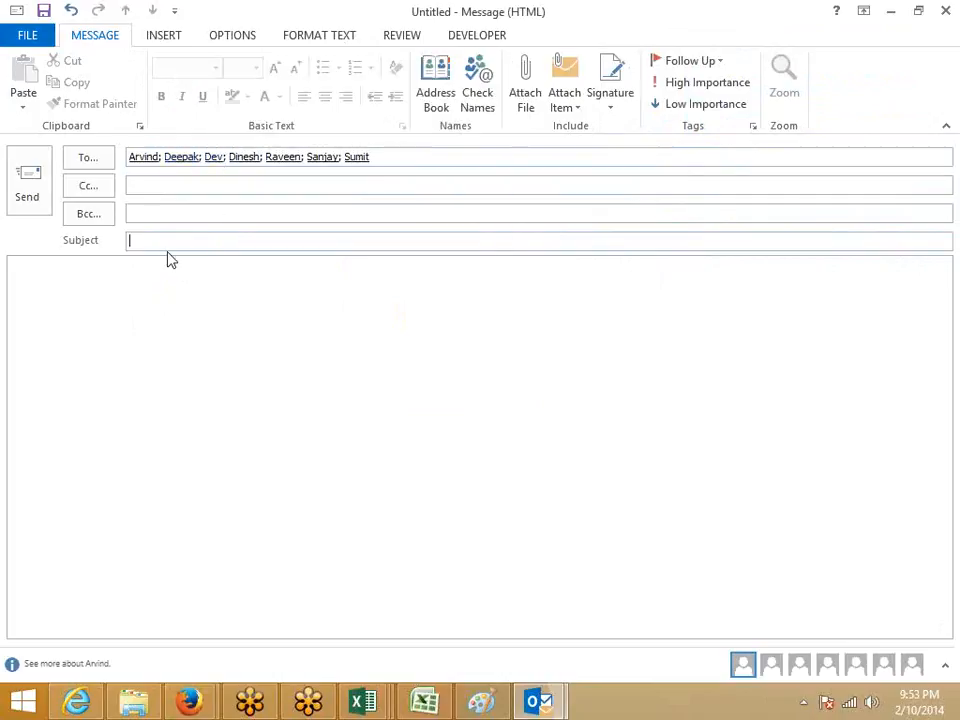
{"action": "type", "text": "File"}
{"action": "left_click", "coordinate": [89, 327]}
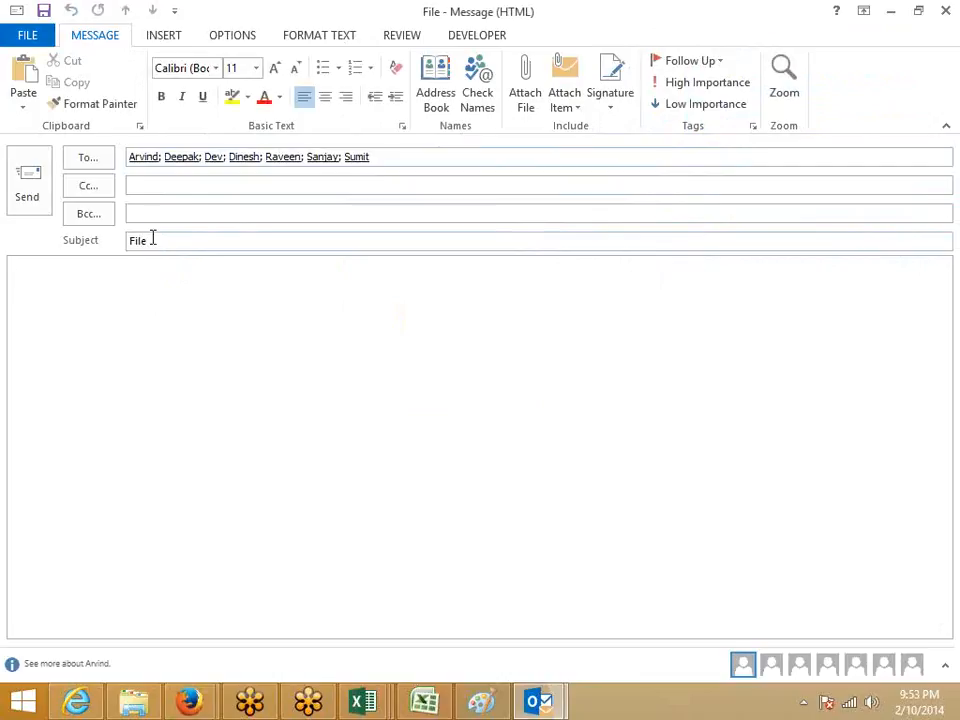
{"action": "left_click_drag", "start_coordinate": [152, 240], "coordinate": [82, 246]}
{"action": "type", "text": "Te"}
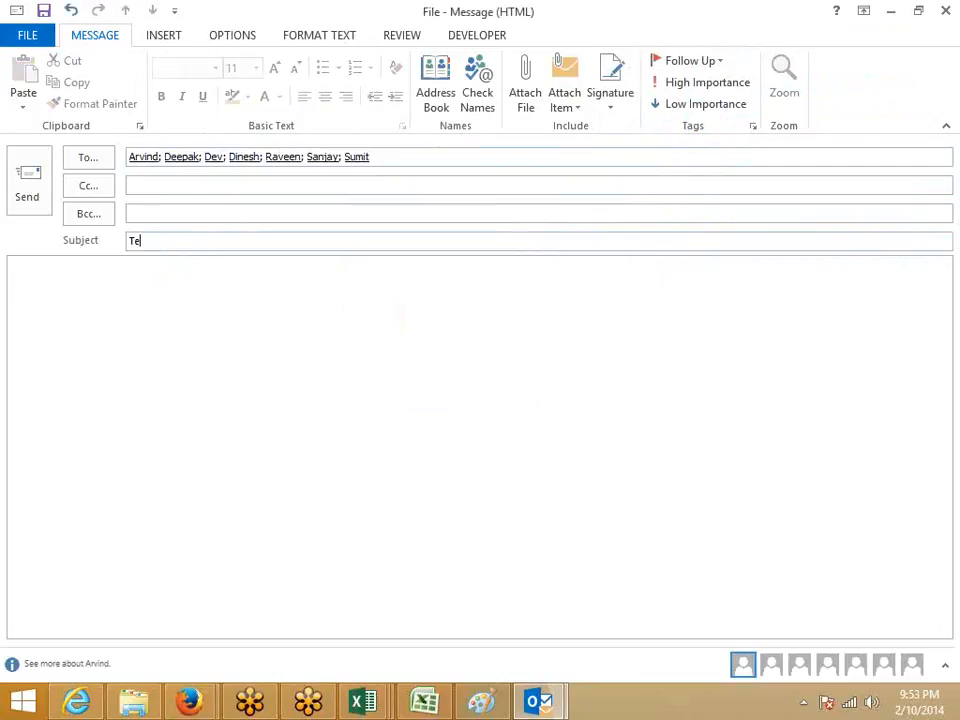
{"action": "type", "text": "st File"}
{"action": "key", "text": "Tab"}
Step: Attach L-1(Test).xlsx from the Miss folder on Removable Disk (F:) and send the email
{"action": "left_click", "coordinate": [165, 35]}
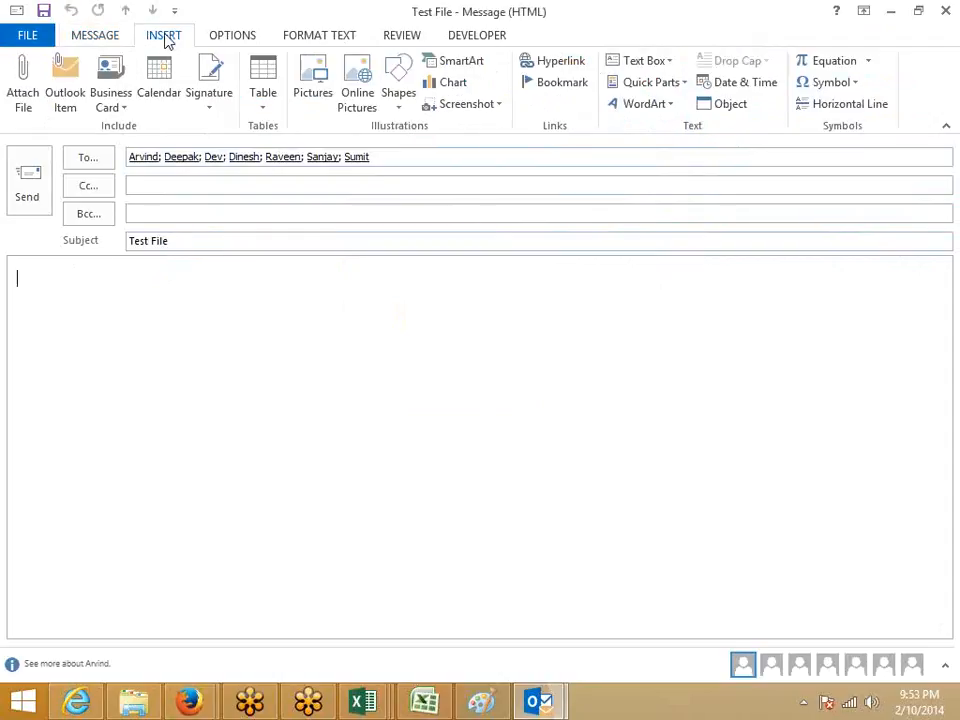
{"action": "left_click", "coordinate": [22, 84]}
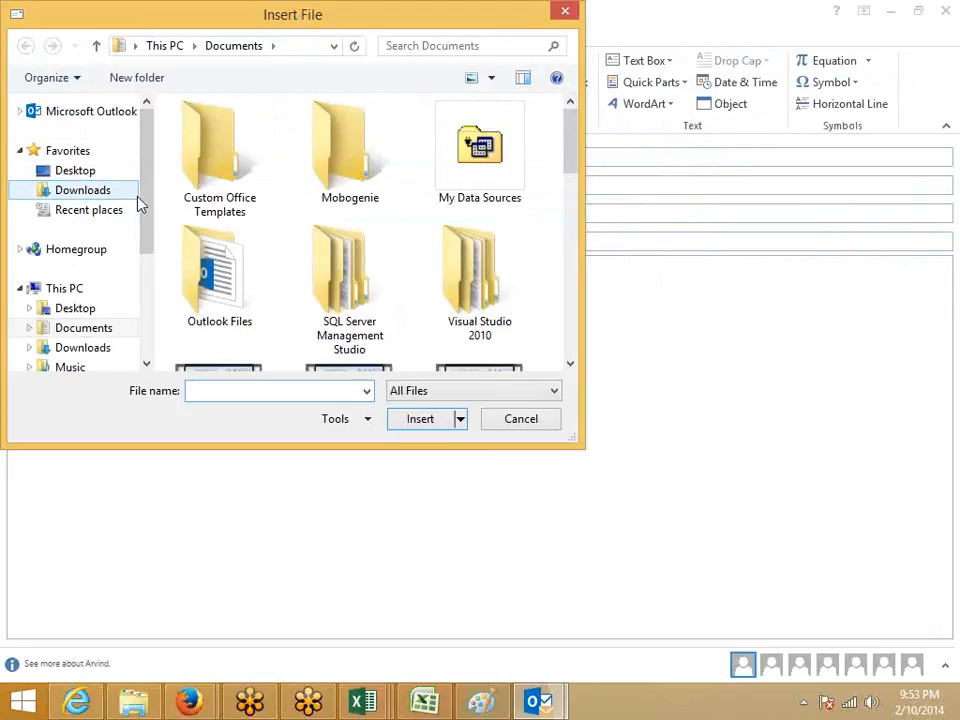
{"action": "scroll", "coordinate": [124, 290], "scroll_direction": "down", "scroll_amount": 3}
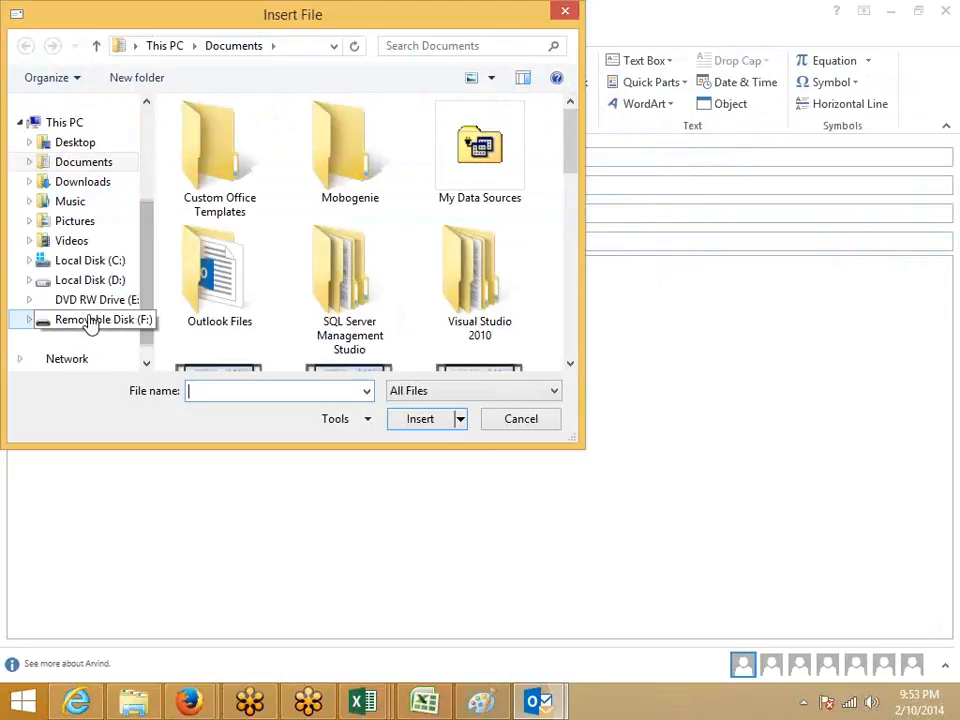
{"action": "left_click", "coordinate": [90, 320]}
{"action": "double_click", "coordinate": [214, 170]}
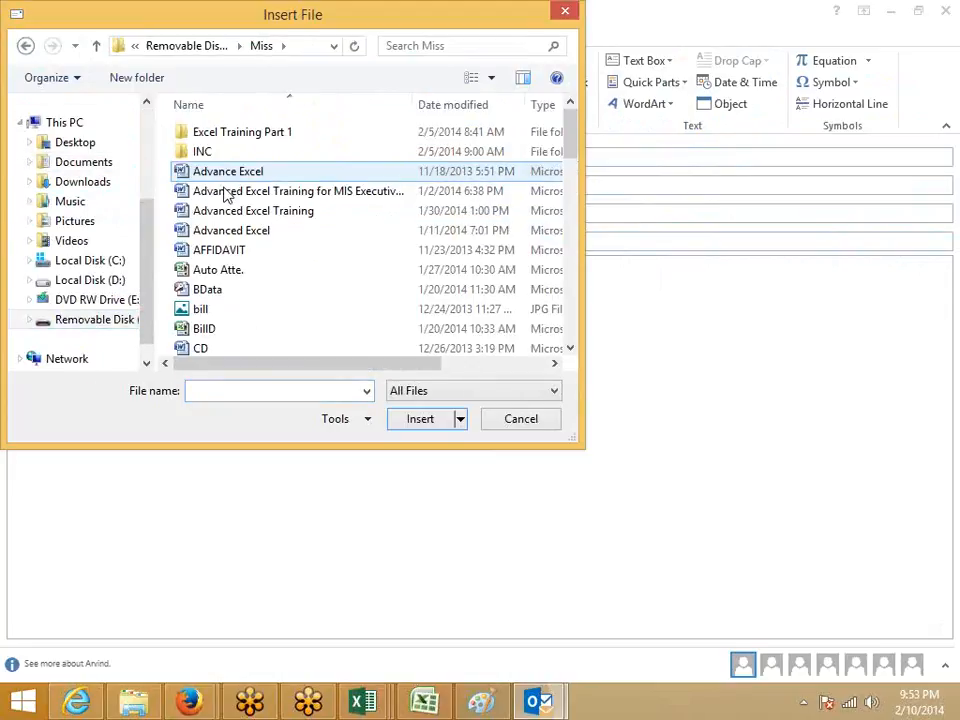
{"action": "left_click", "coordinate": [223, 278]}
{"action": "scroll", "coordinate": [225, 287], "scroll_direction": "down", "scroll_amount": 4}
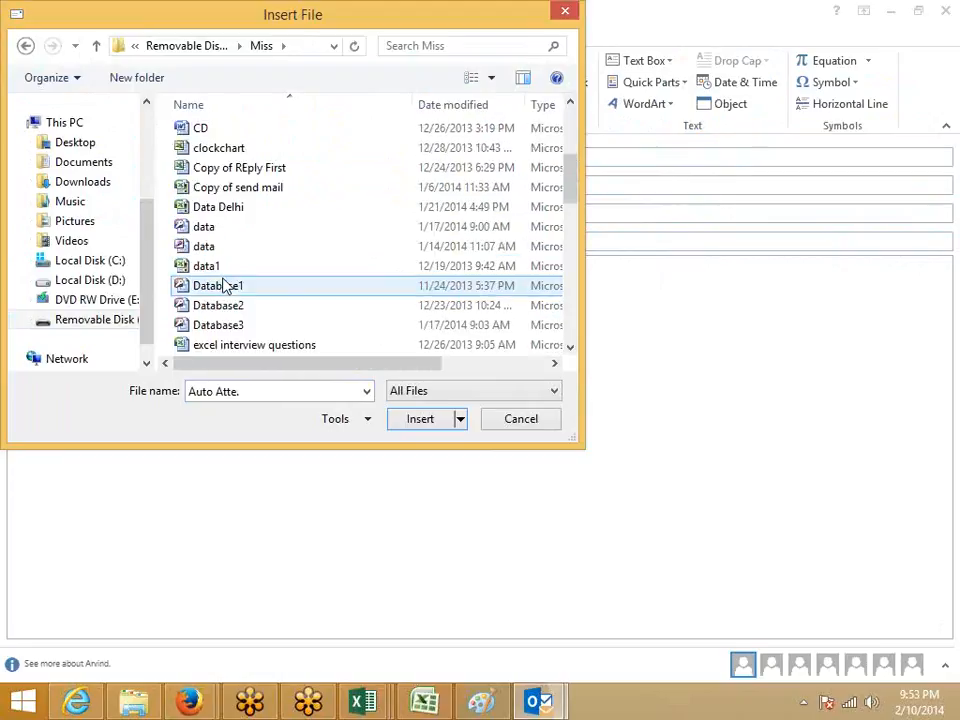
{"action": "scroll", "coordinate": [227, 300], "scroll_direction": "down", "scroll_amount": 5}
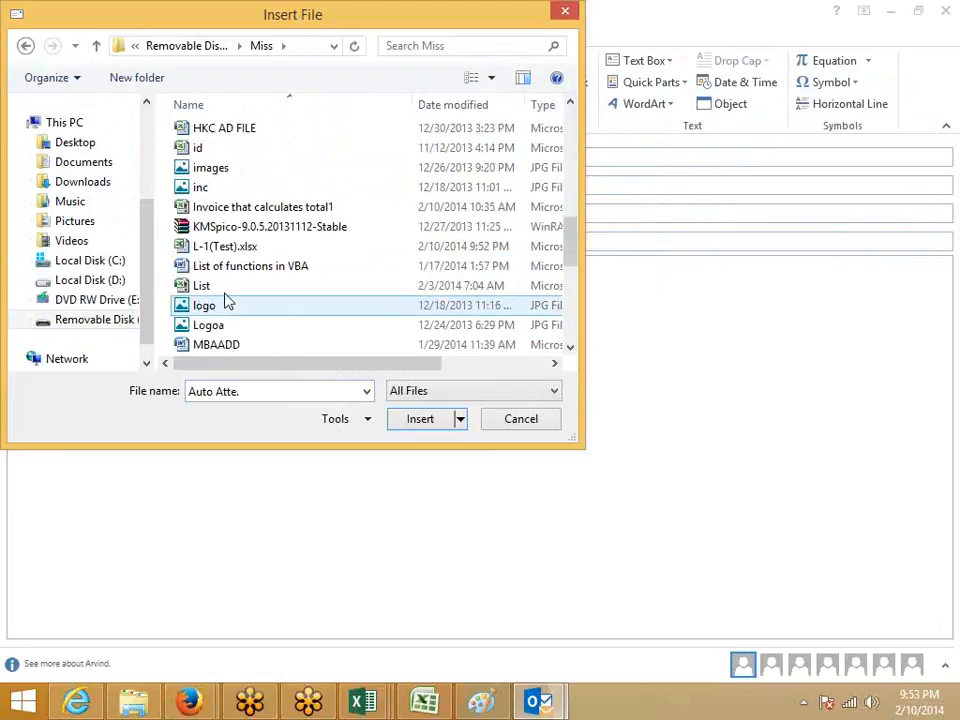
{"action": "left_click", "coordinate": [225, 246]}
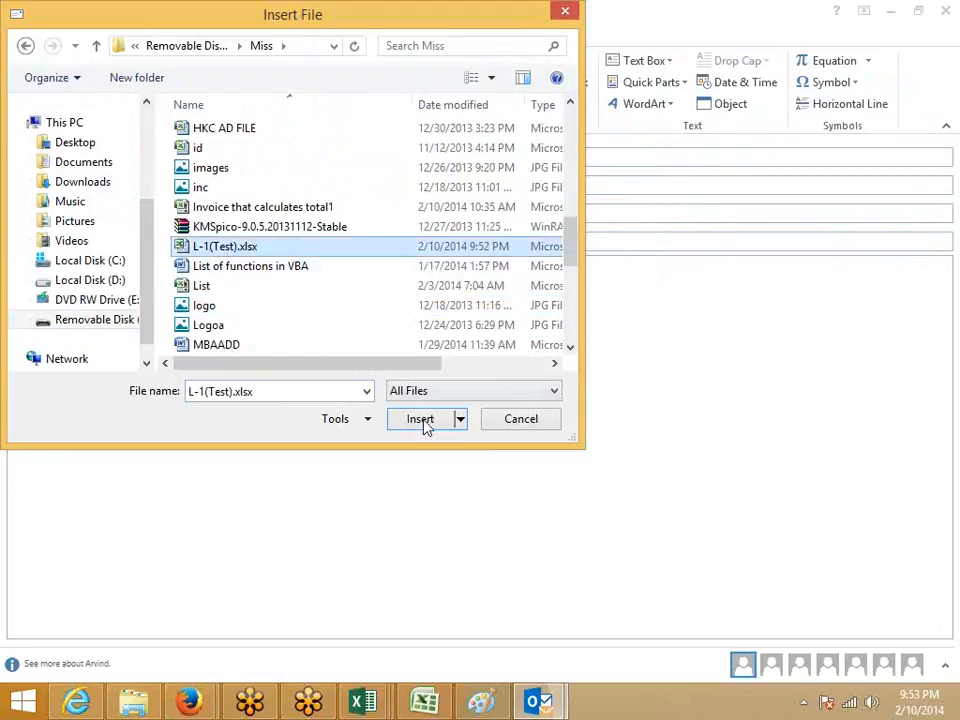
{"action": "left_click", "coordinate": [420, 419]}
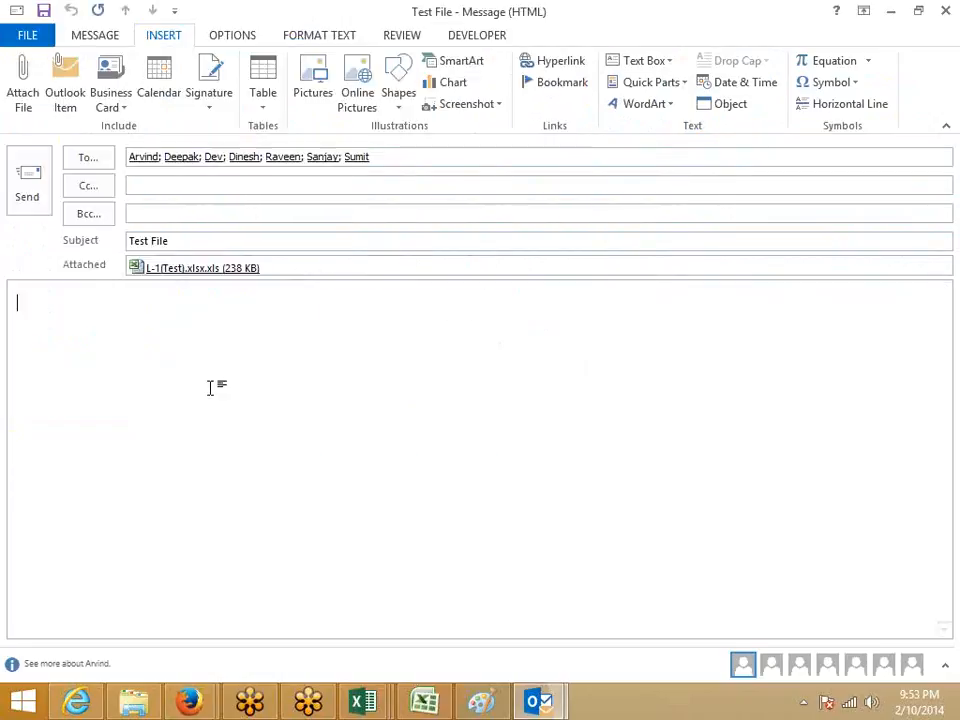
{"action": "left_click", "coordinate": [30, 190]}
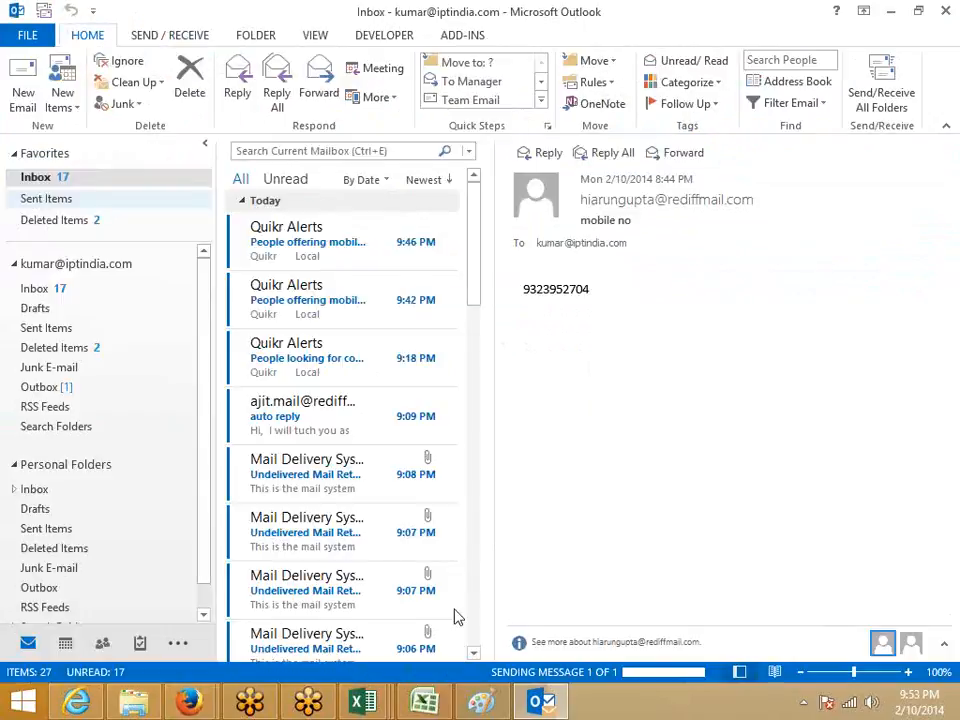